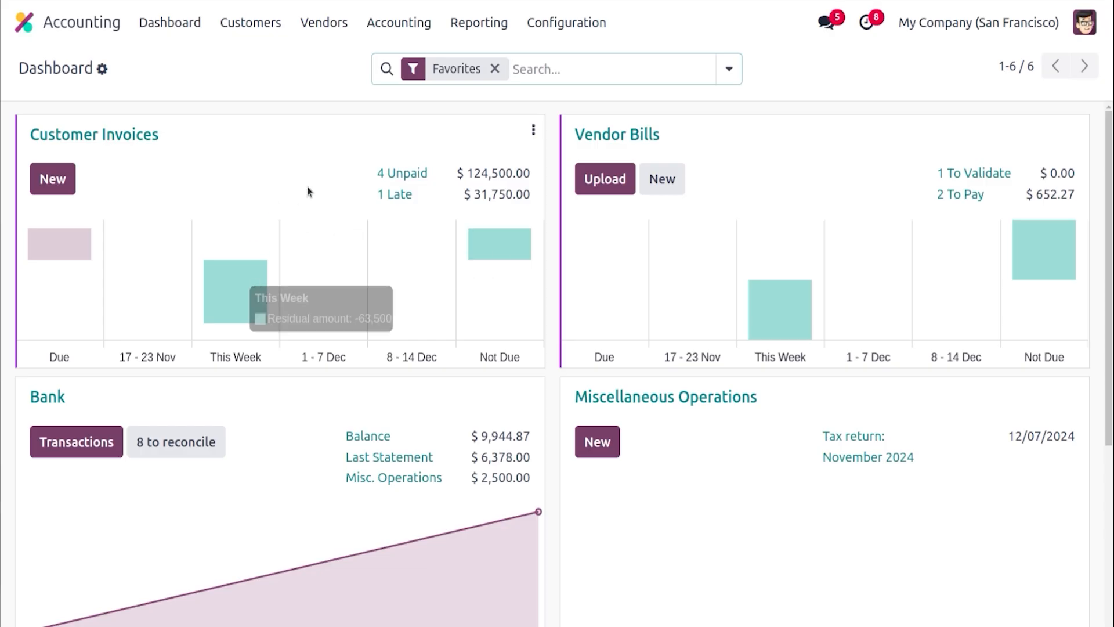
Open the Chart of Accounts and add a new account with code 1200, named Export Sales, of type Income
{"action": "left_click", "coordinate": [530, 134]}
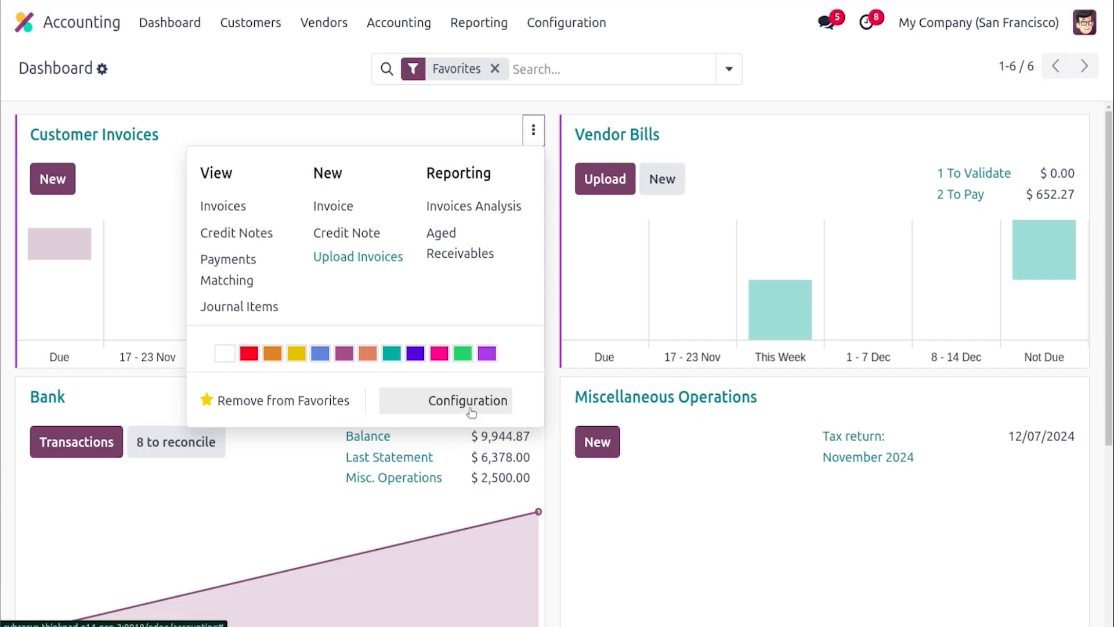
{"action": "left_click", "coordinate": [346, 73]}
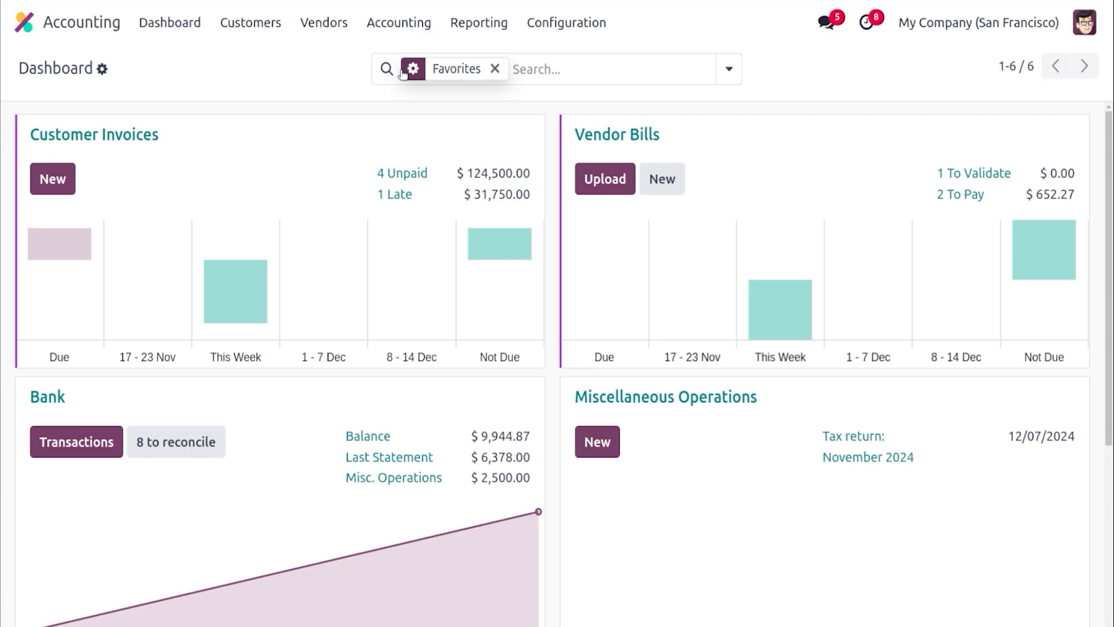
{"action": "left_click", "coordinate": [568, 23]}
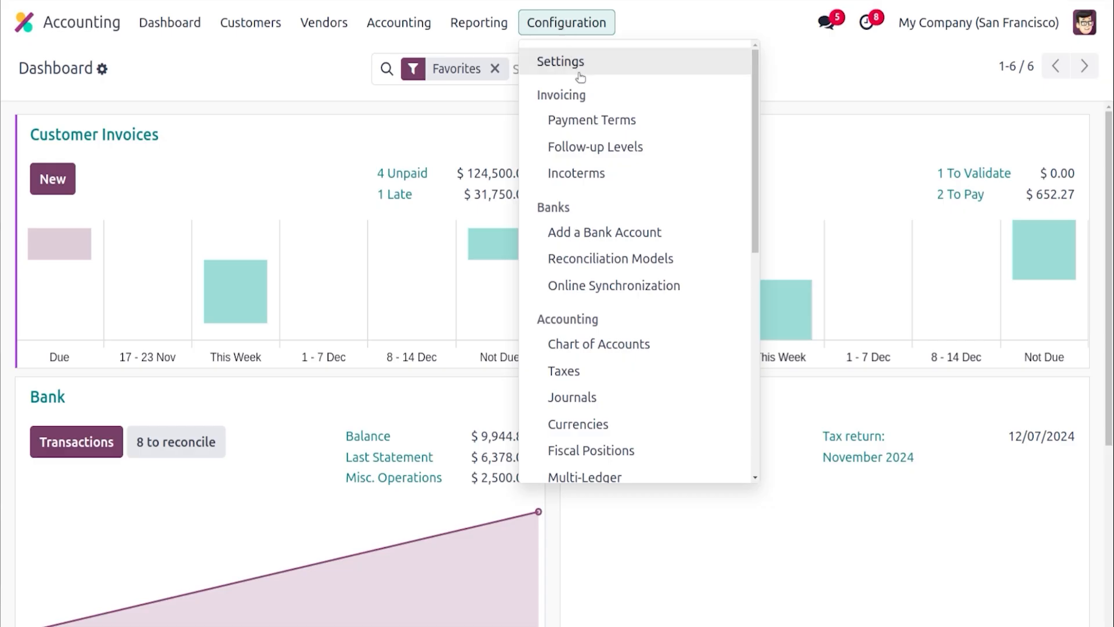
{"action": "left_click", "coordinate": [615, 343]}
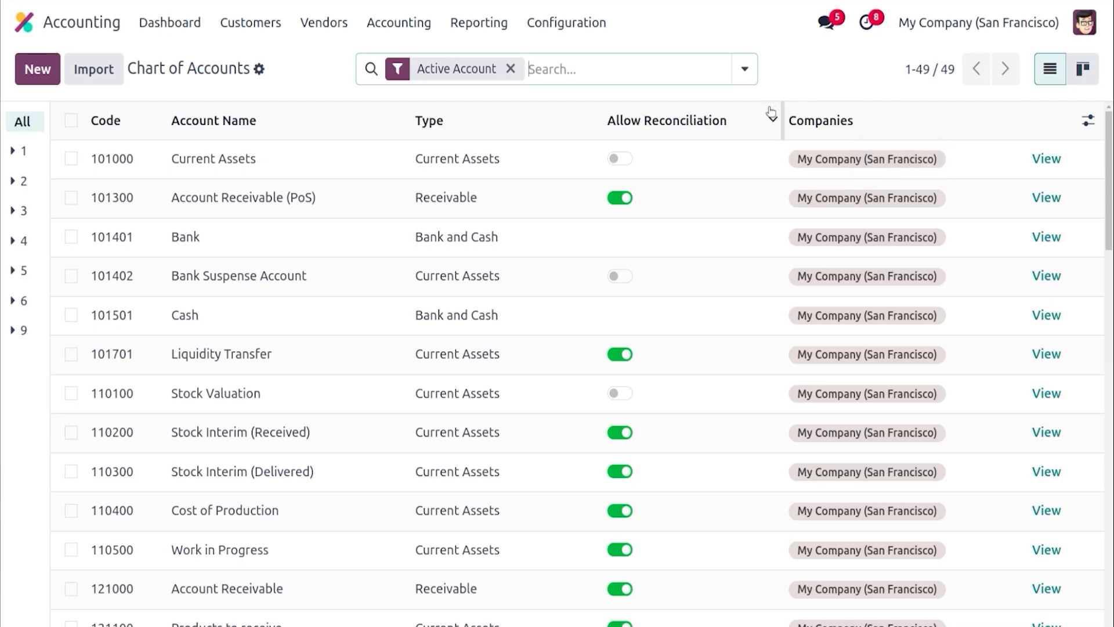
{"action": "left_click", "coordinate": [51, 81]}
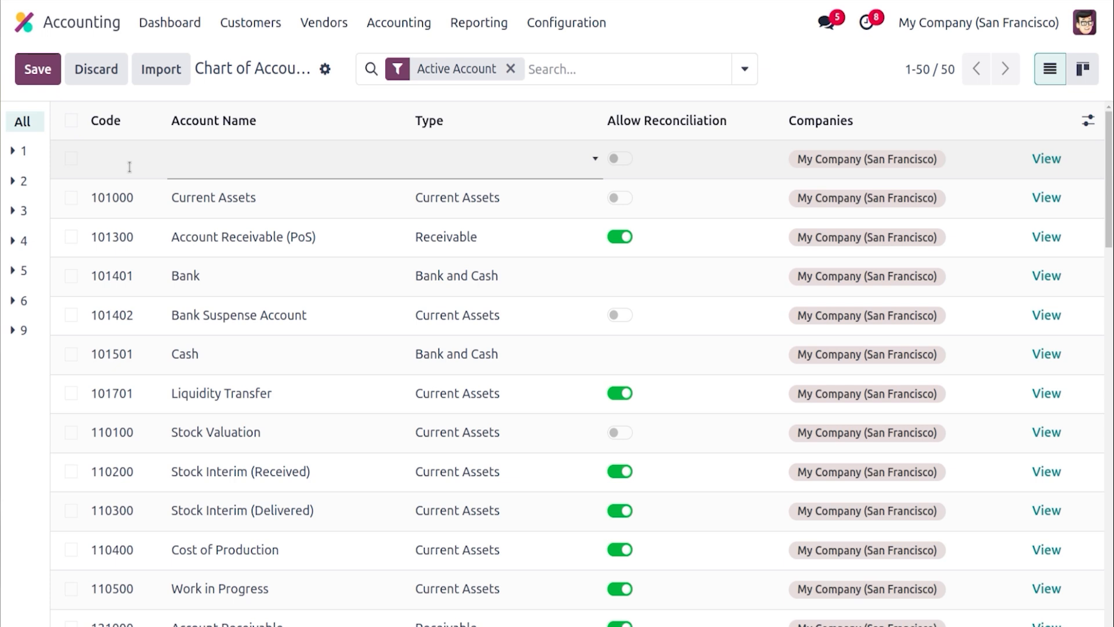
{"action": "type", "text": "1200"}
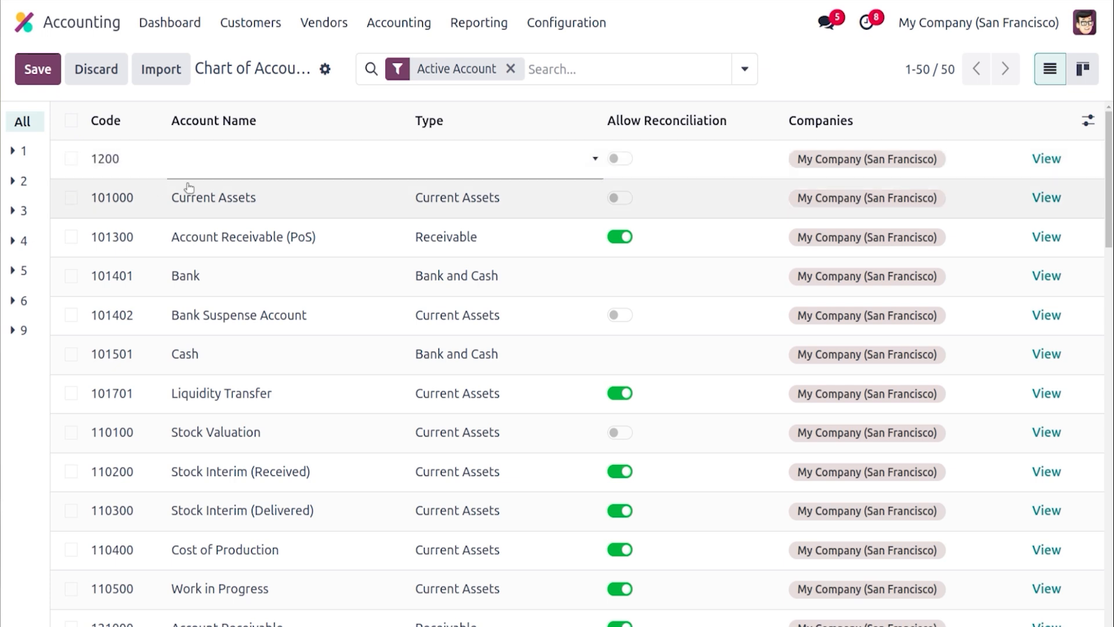
{"action": "left_click", "coordinate": [218, 157]}
{"action": "type", "text": "E"}
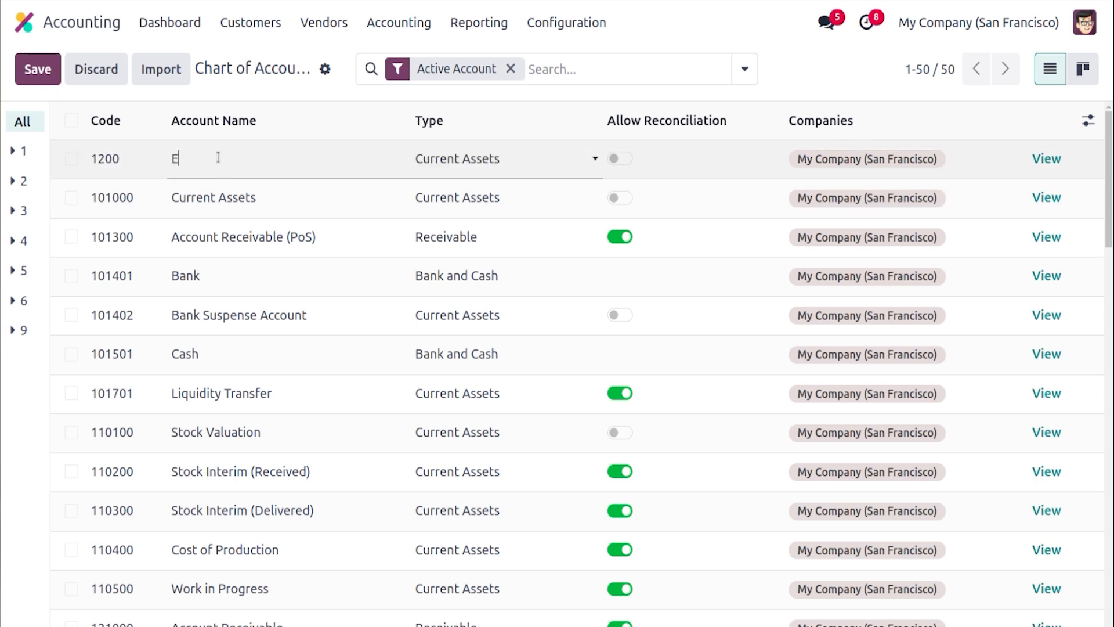
{"action": "type", "text": "xort Sales"}
{"action": "left_click", "coordinate": [184, 156]}
{"action": "type", "text": "p"}
{"action": "left_click", "coordinate": [477, 168]}
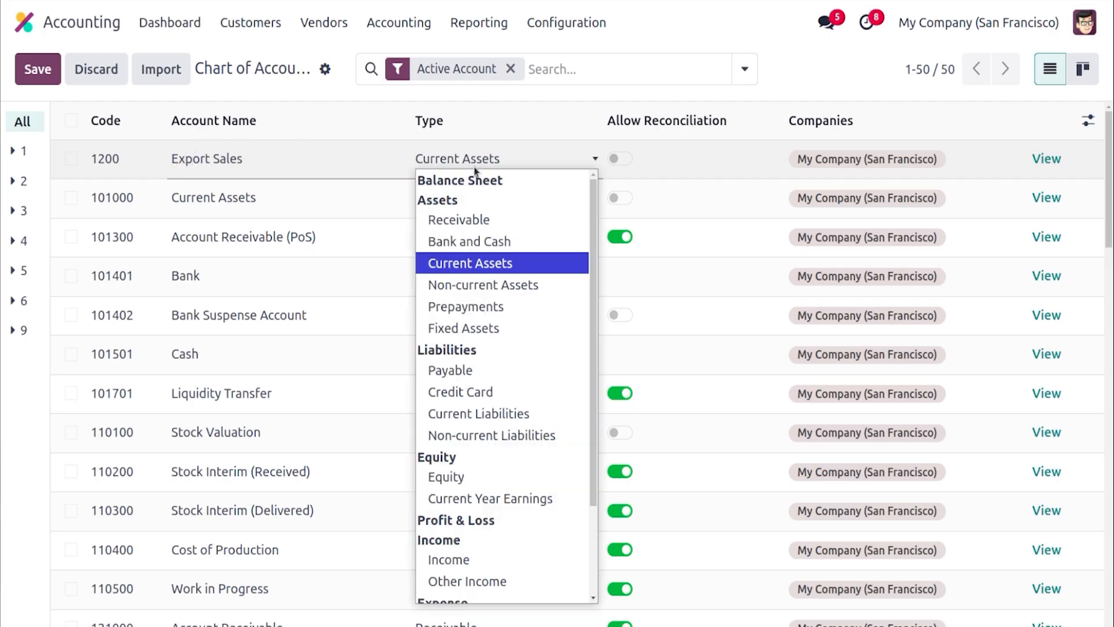
{"action": "key", "text": "i"}
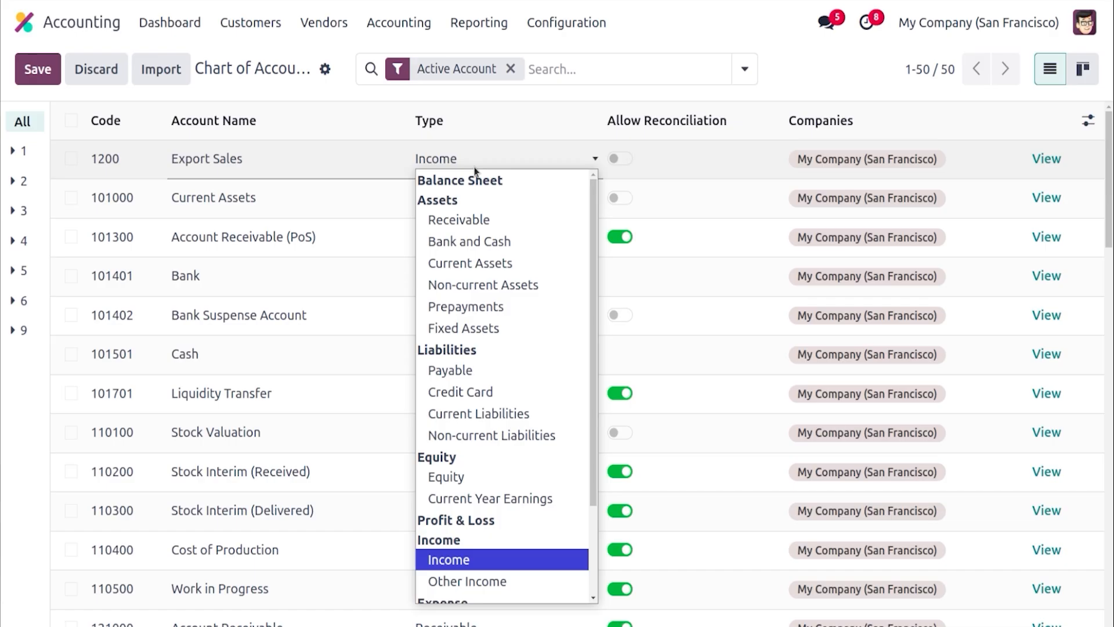
{"action": "key", "text": "Return"}
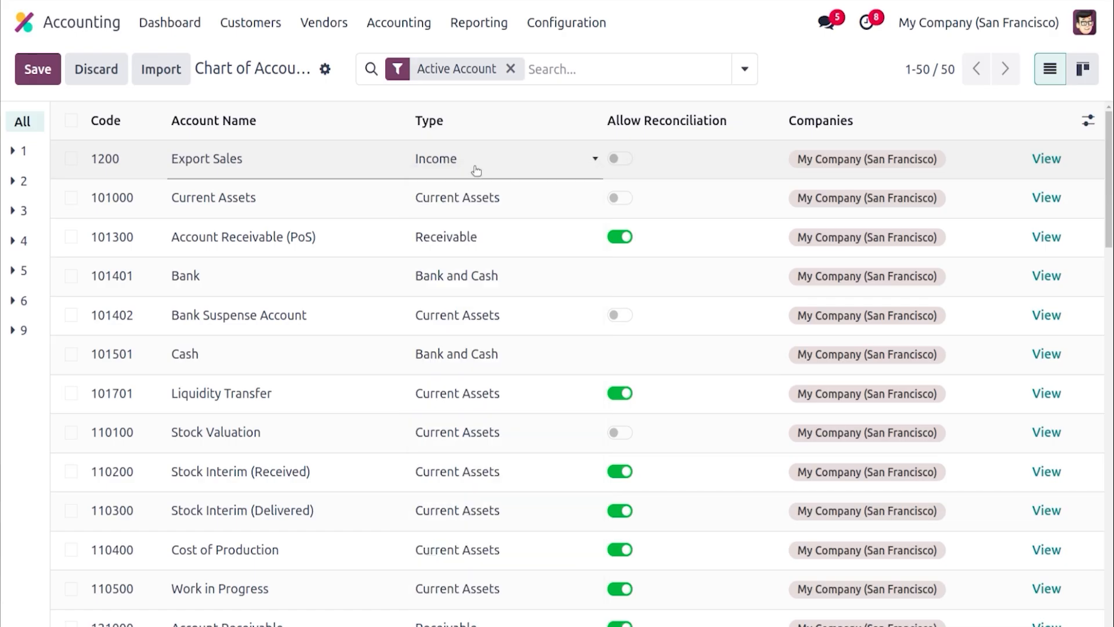
Open the Export Sales account, enable Allow Reconciliation, and save the account
{"action": "left_click", "coordinate": [1046, 158]}
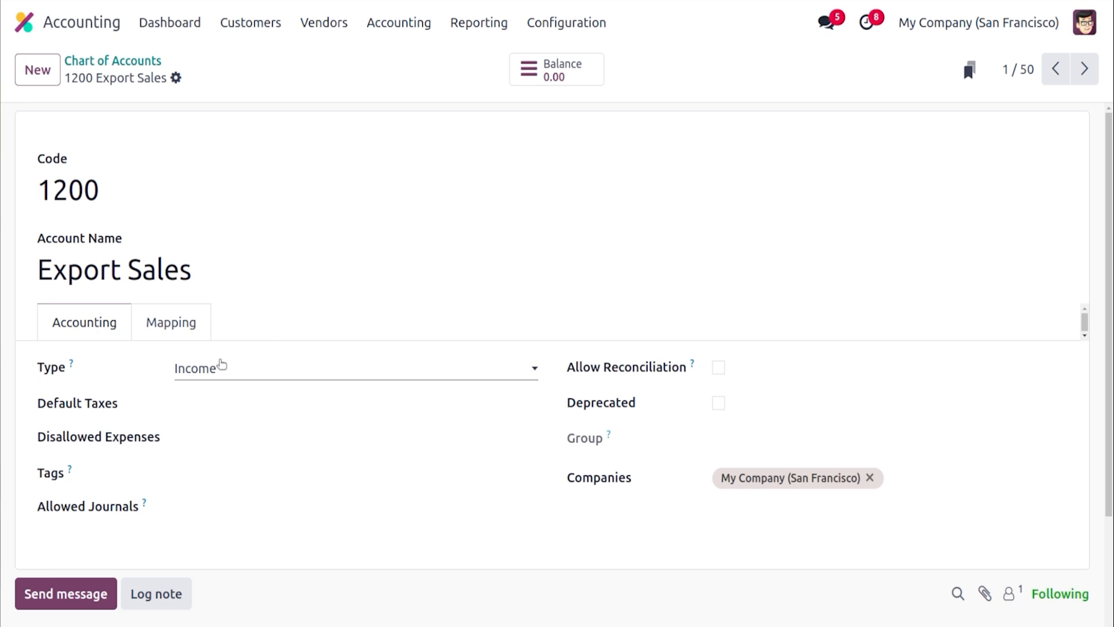
{"action": "left_click", "coordinate": [221, 365]}
{"action": "left_click", "coordinate": [140, 373]}
{"action": "left_click", "coordinate": [718, 368]}
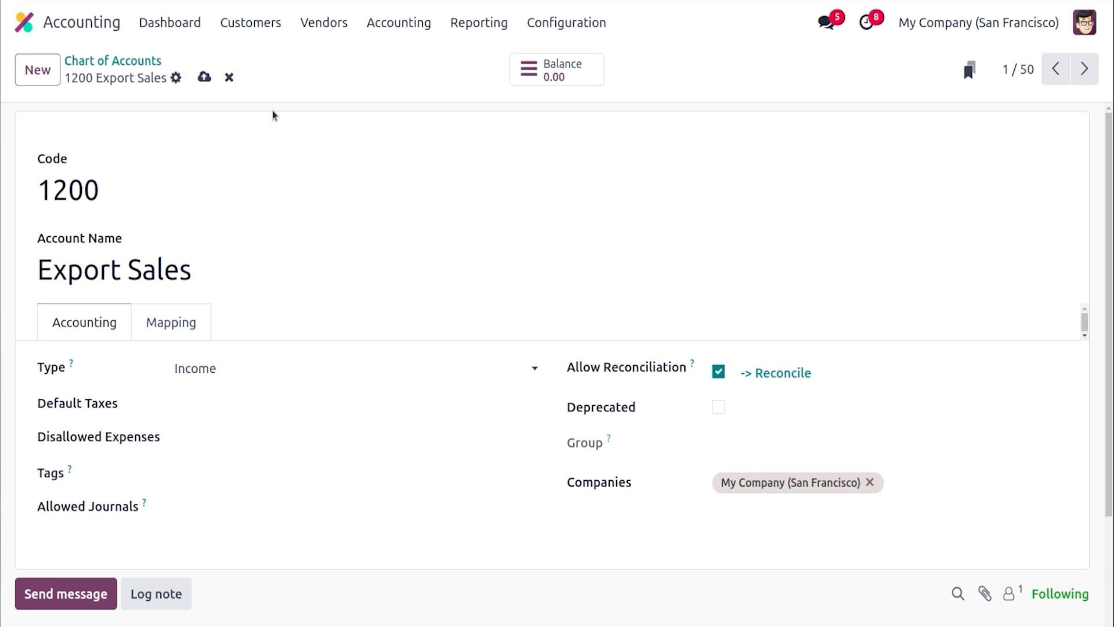
{"action": "left_click", "coordinate": [205, 78]}
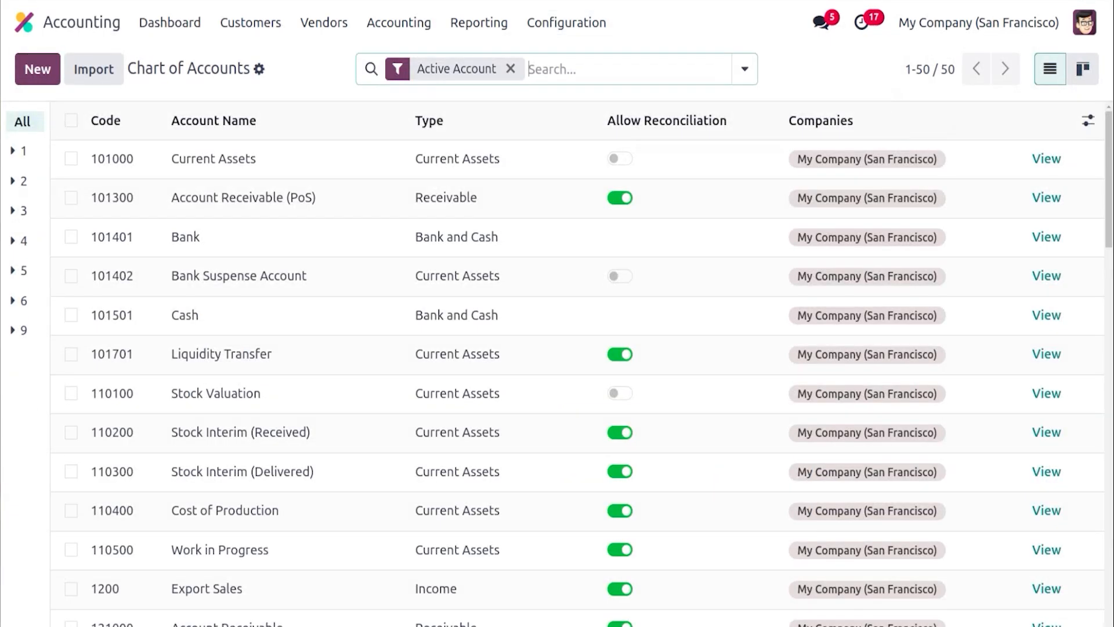
Start a new tax from the Taxes configuration, browsing the Tax Type and Tax Scope options
{"action": "left_click", "coordinate": [598, 26]}
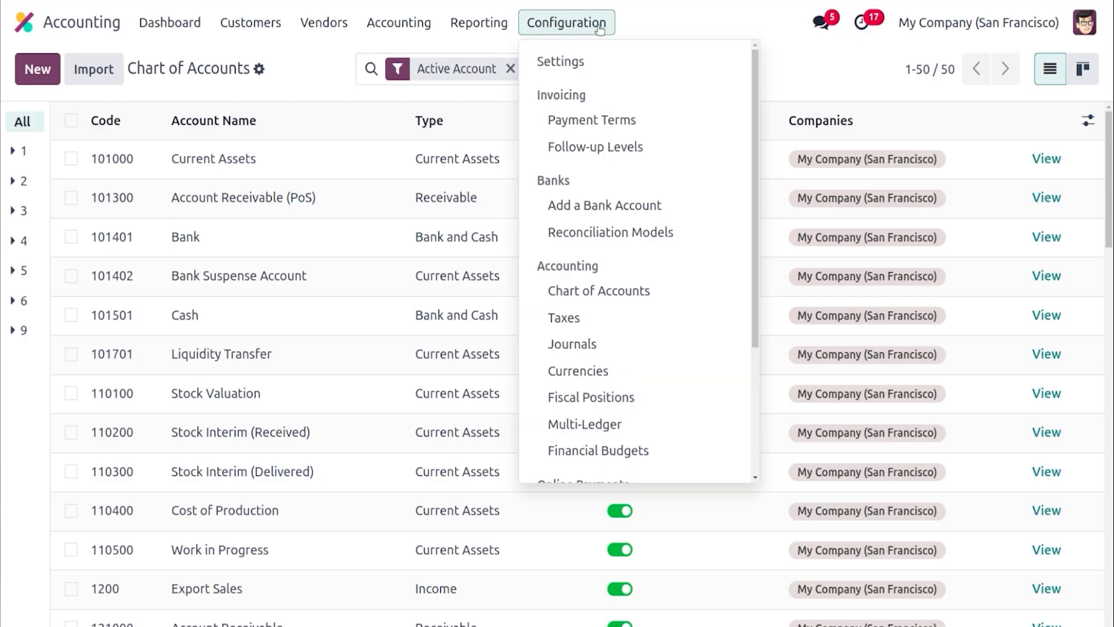
{"action": "left_click", "coordinate": [616, 329]}
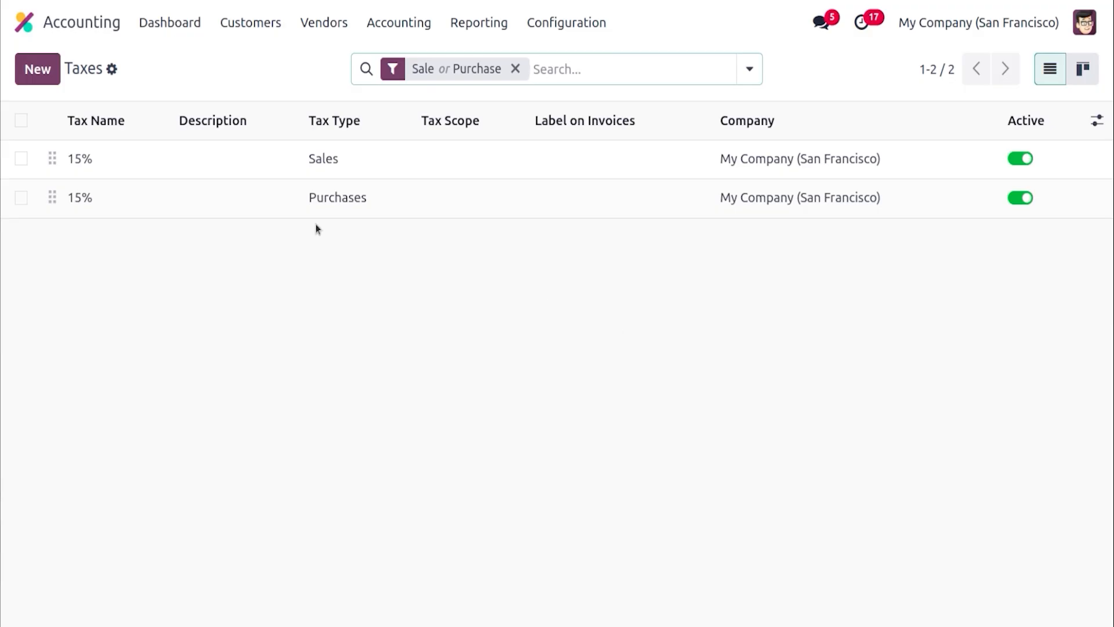
{"action": "left_click", "coordinate": [35, 68]}
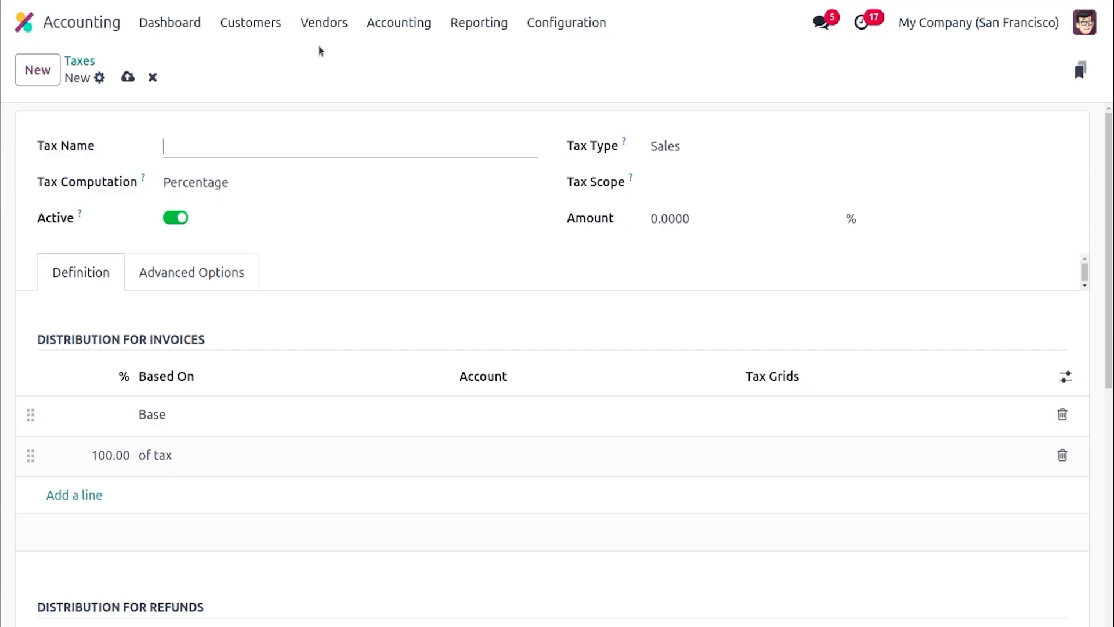
{"action": "left_click", "coordinate": [666, 149]}
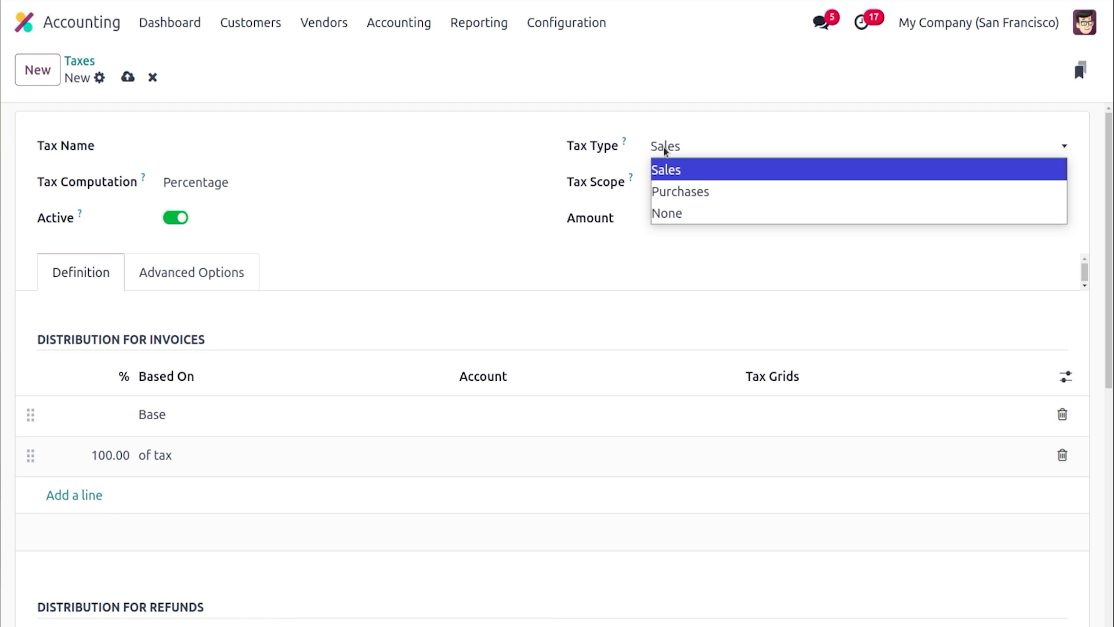
{"action": "left_click", "coordinate": [480, 173]}
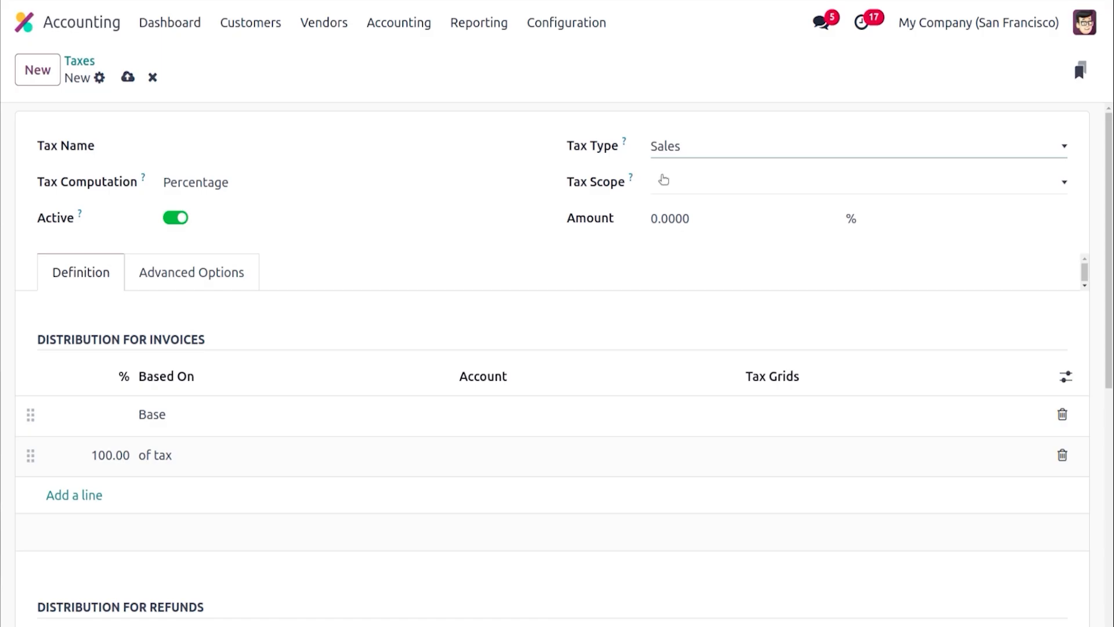
{"action": "left_click", "coordinate": [724, 193]}
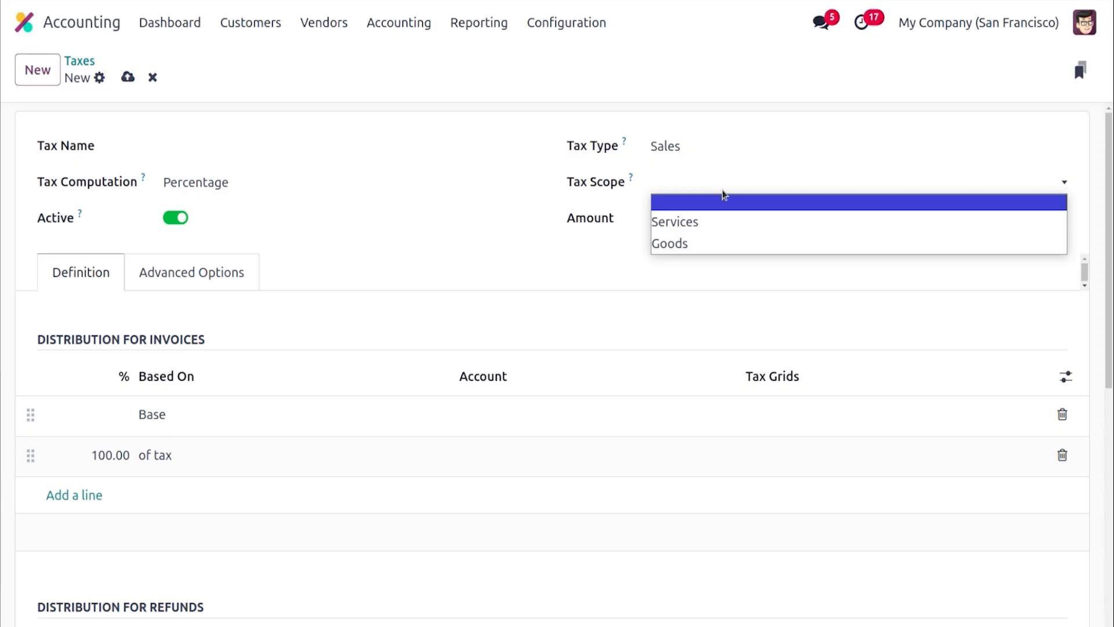
{"action": "left_click", "coordinate": [505, 246]}
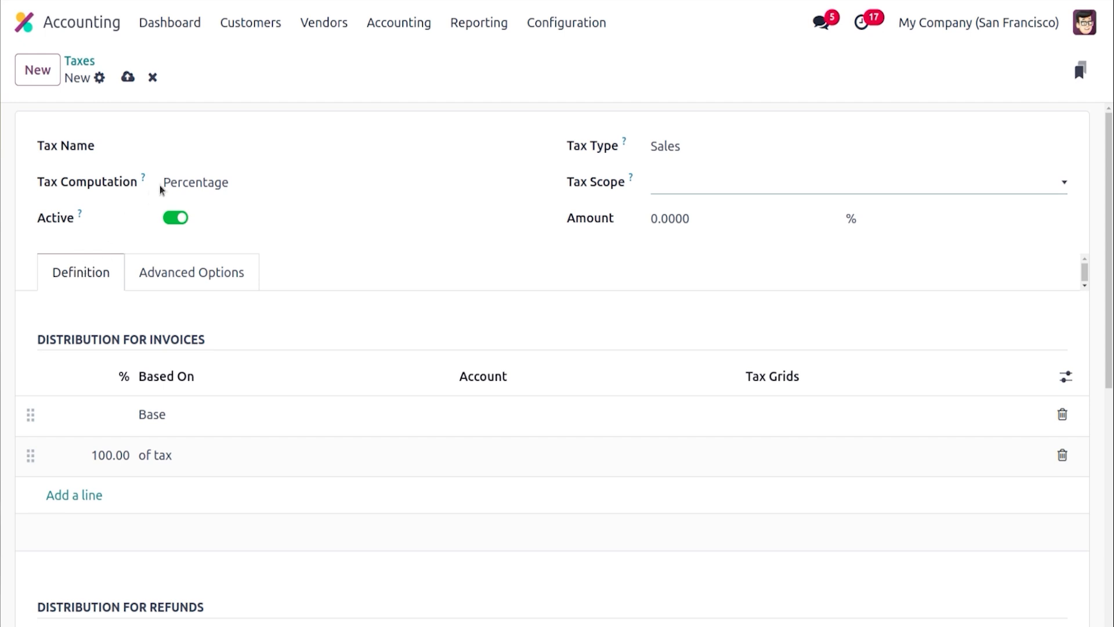
Switch the tax computation through Group of Taxes, Fixed and Percentage Tax Included, returning to Percentage
{"action": "left_click", "coordinate": [186, 184]}
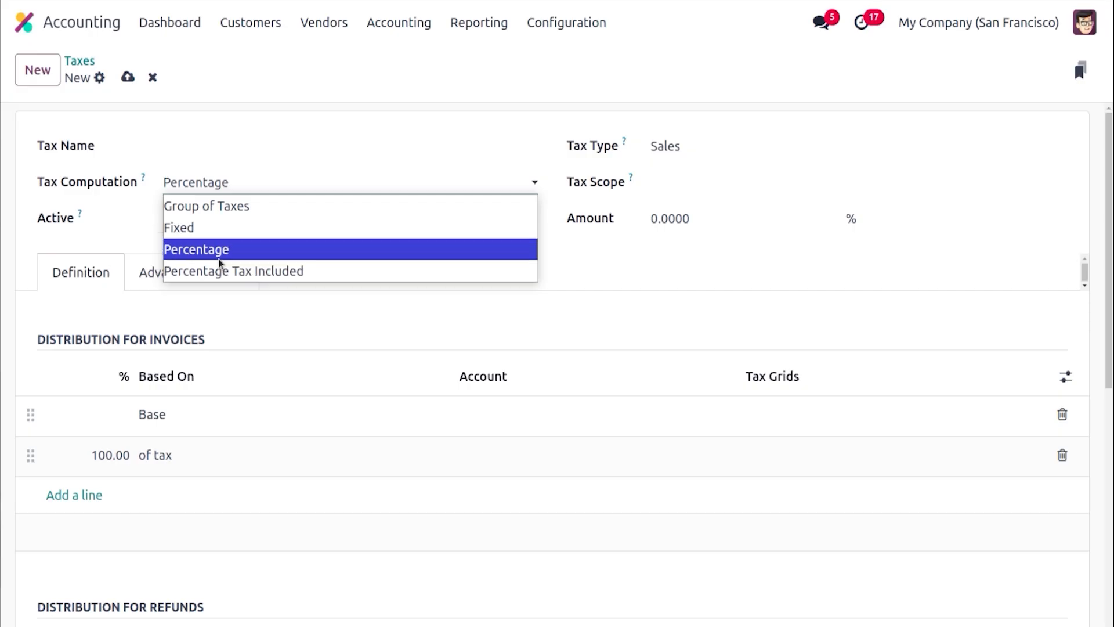
{"action": "left_click", "coordinate": [215, 205]}
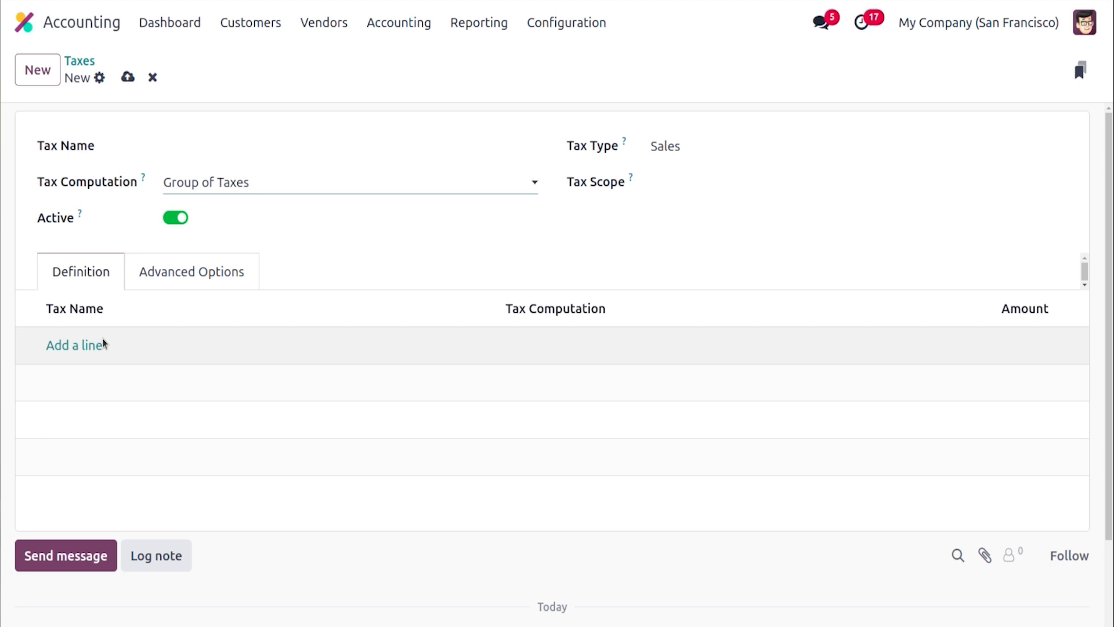
{"action": "left_click", "coordinate": [195, 181]}
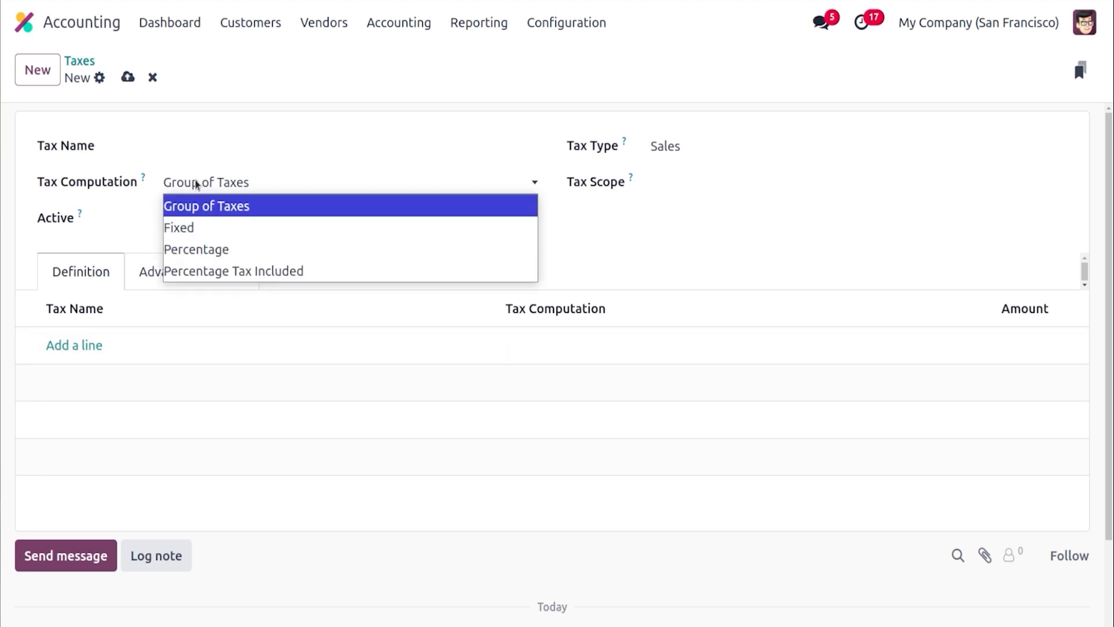
{"action": "left_click", "coordinate": [209, 227]}
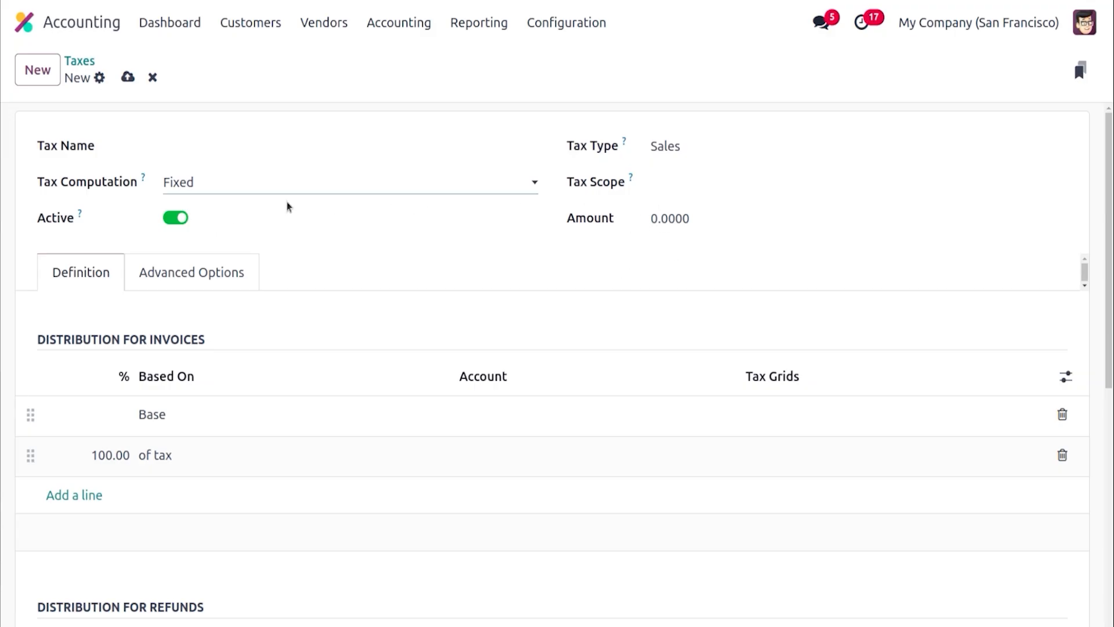
{"action": "left_click", "coordinate": [279, 187]}
{"action": "left_click", "coordinate": [287, 249]}
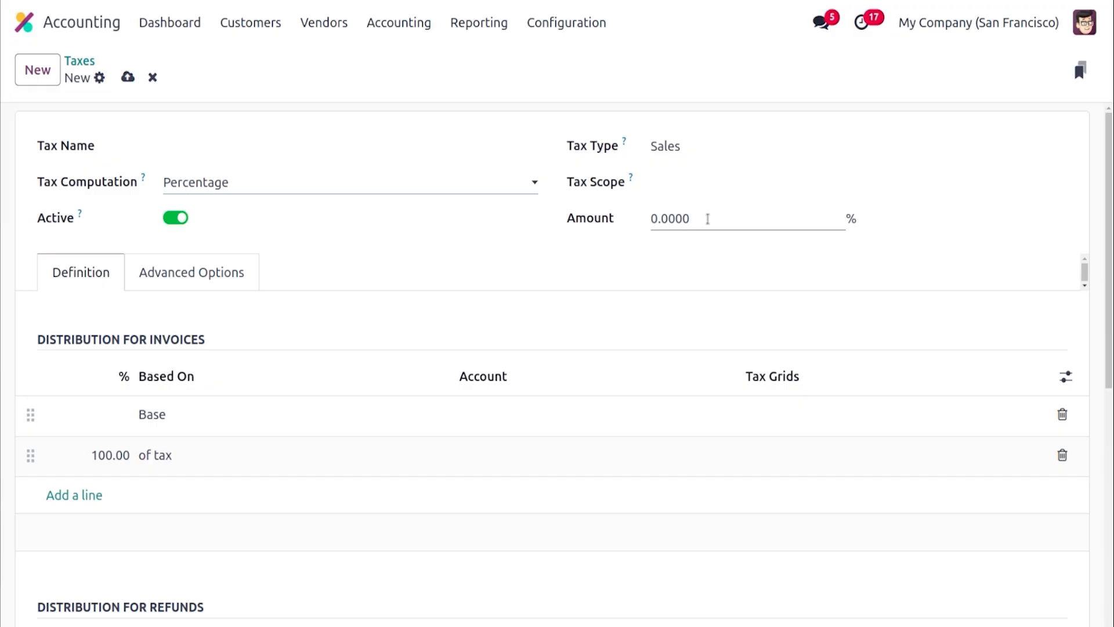
{"action": "left_click", "coordinate": [267, 177]}
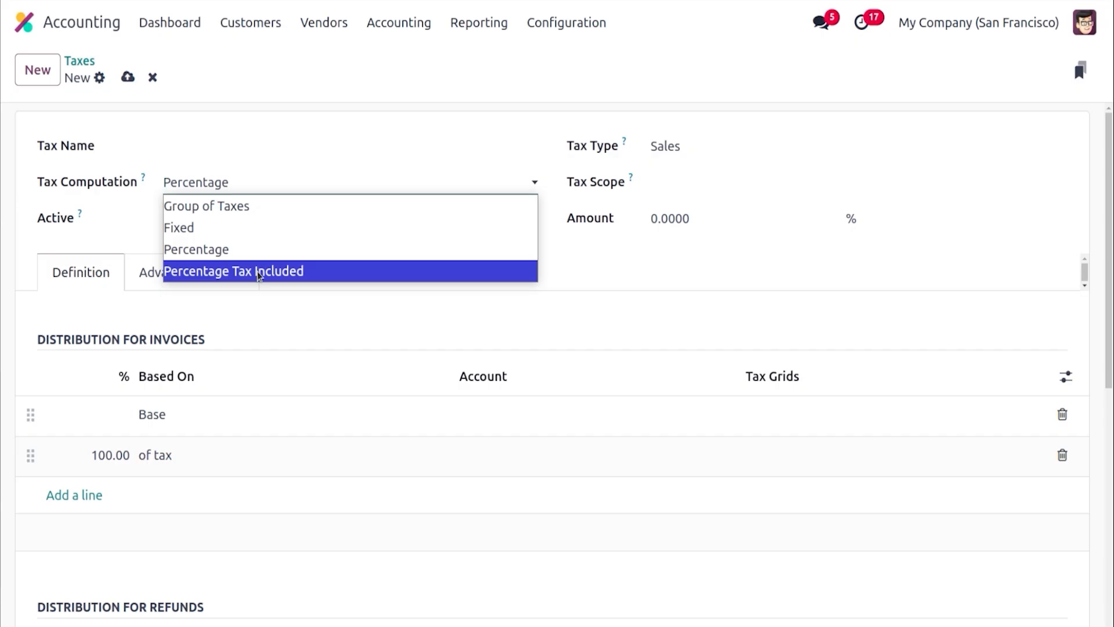
{"action": "left_click", "coordinate": [257, 270]}
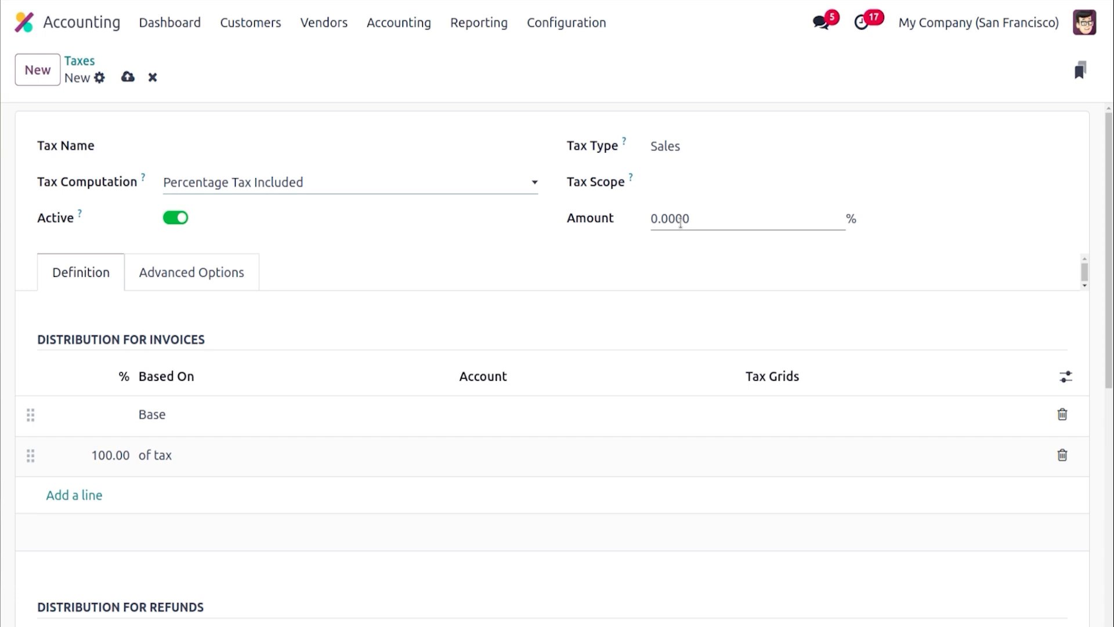
{"action": "left_click", "coordinate": [283, 178]}
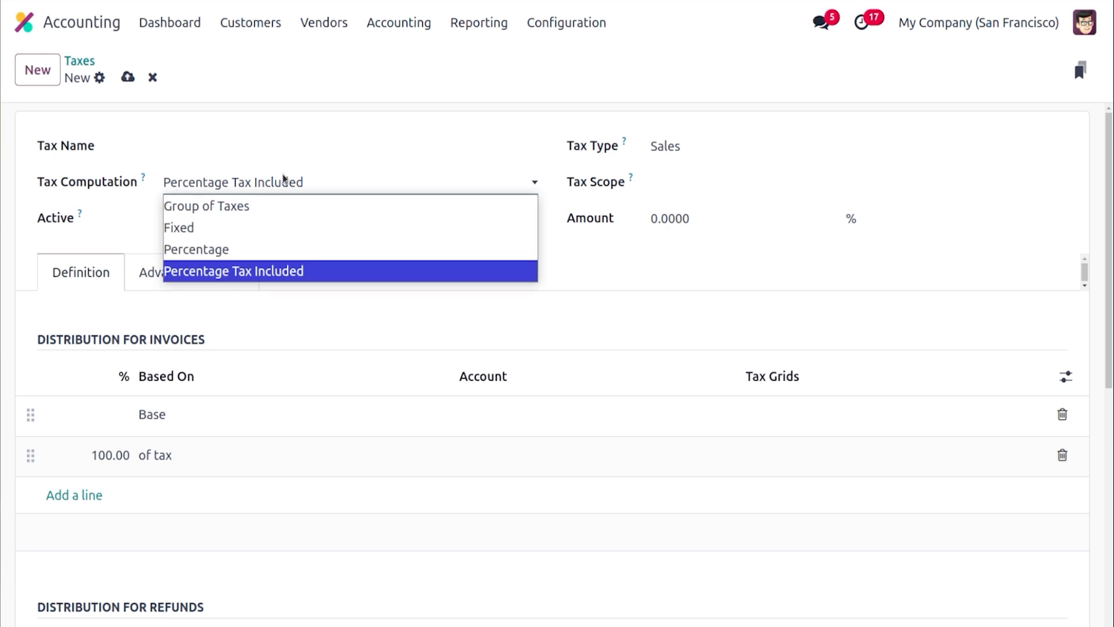
{"action": "left_click", "coordinate": [278, 255]}
Name the tax VAT TAX and set its amount to 25%
{"action": "left_click", "coordinate": [202, 152]}
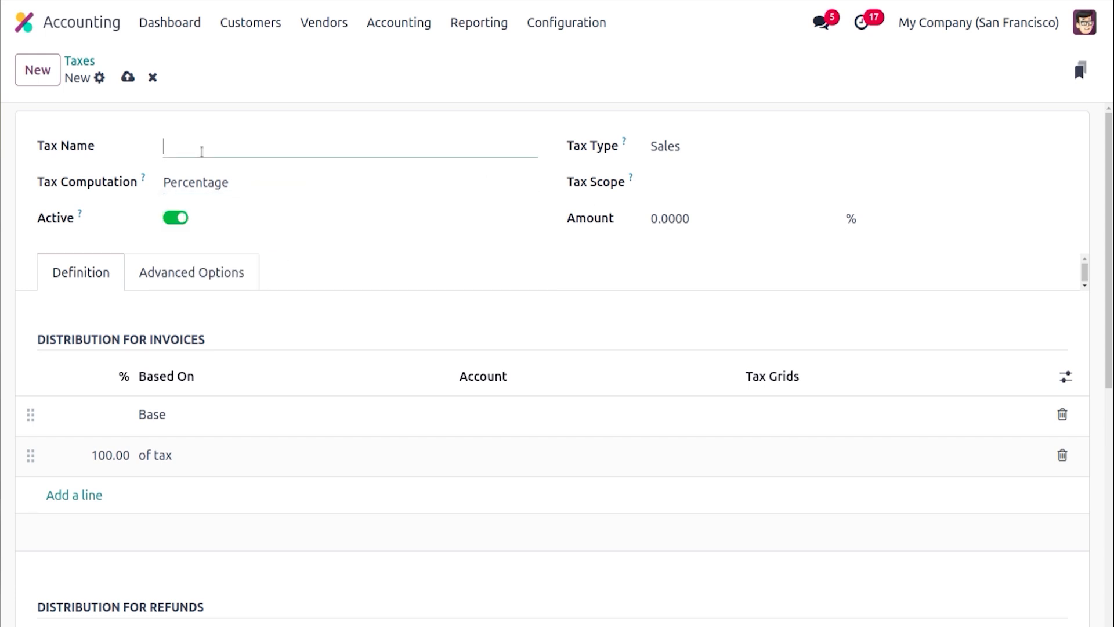
{"action": "type", "text": "VAT TAX"}
{"action": "left_click", "coordinate": [679, 210]}
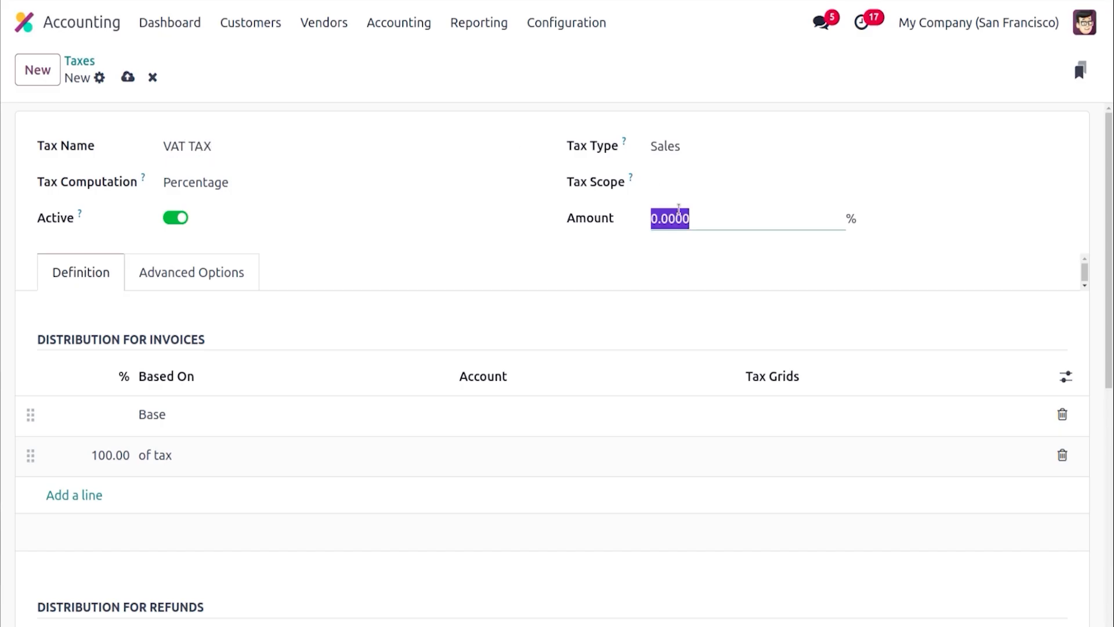
{"action": "type", "text": "25"}
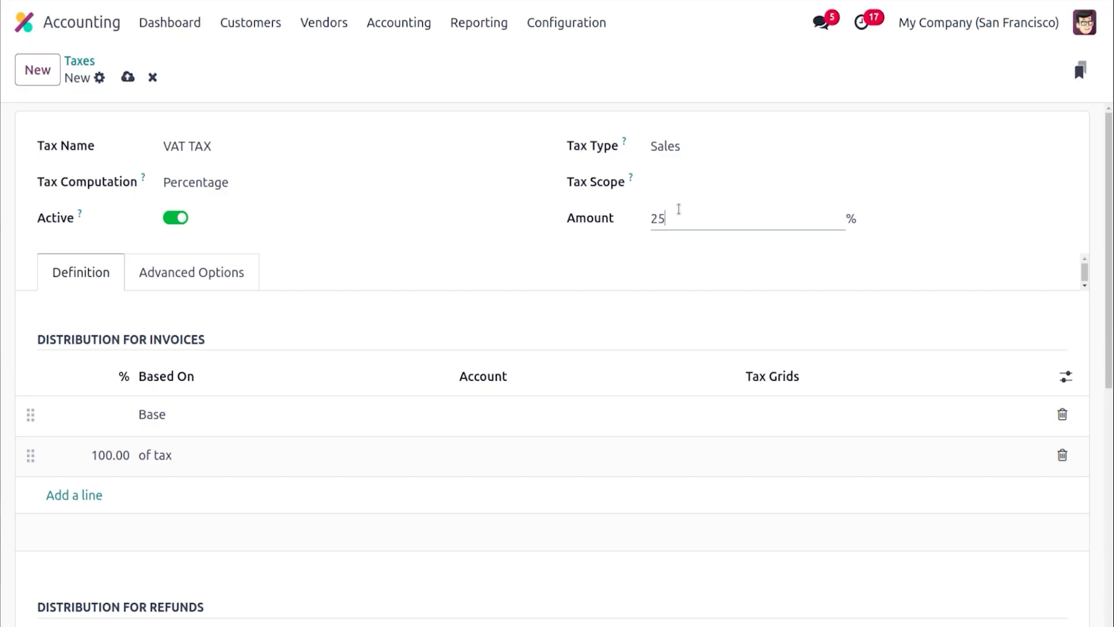
{"action": "left_click", "coordinate": [544, 276]}
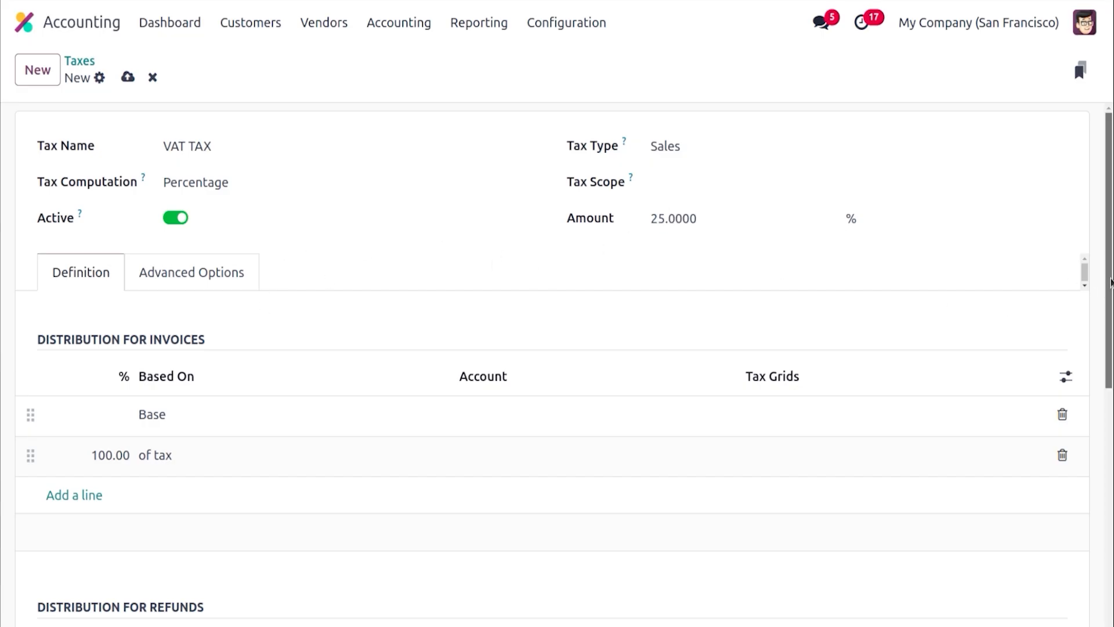
Open the tax's advanced options
{"action": "left_click_drag", "start_coordinate": [1111, 284], "coordinate": [1111, 375]}
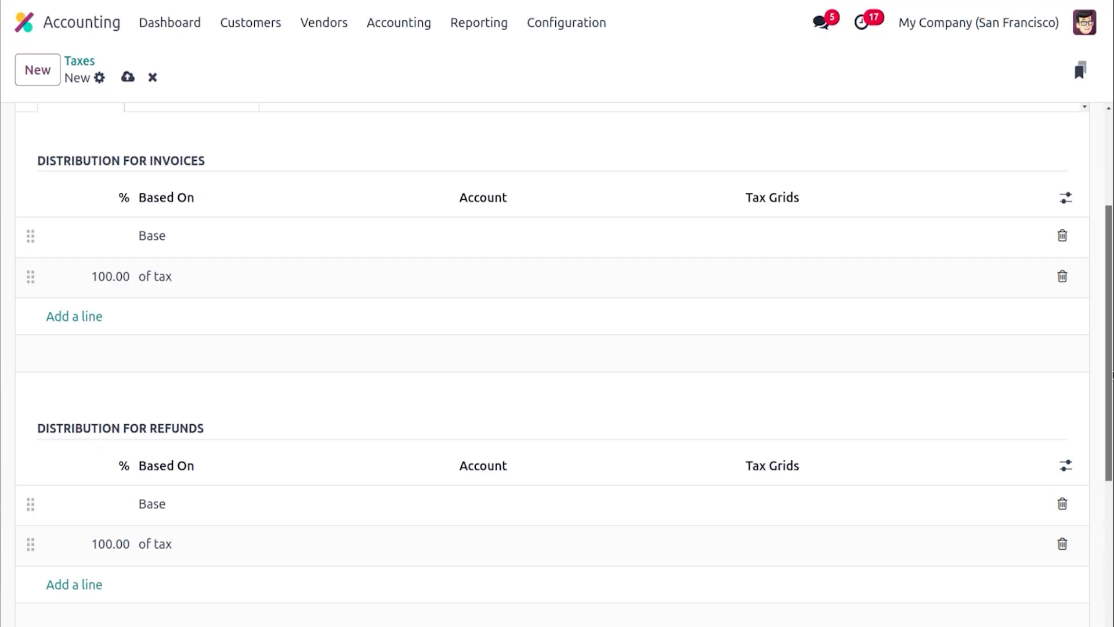
{"action": "left_click_drag", "start_coordinate": [1112, 374], "coordinate": [1111, 282]}
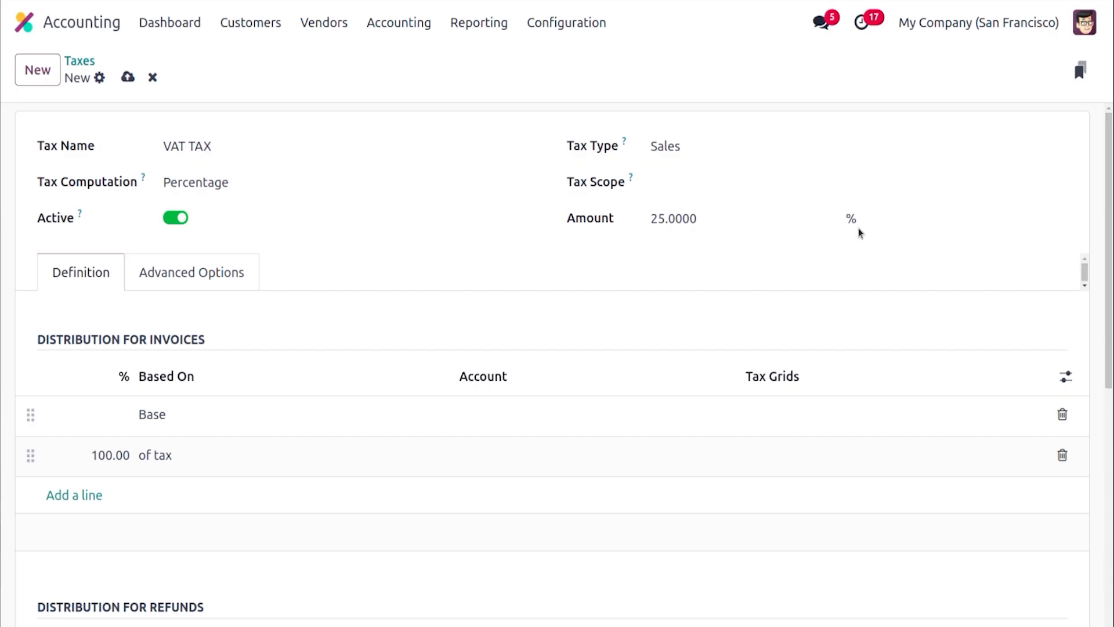
{"action": "left_click", "coordinate": [218, 282]}
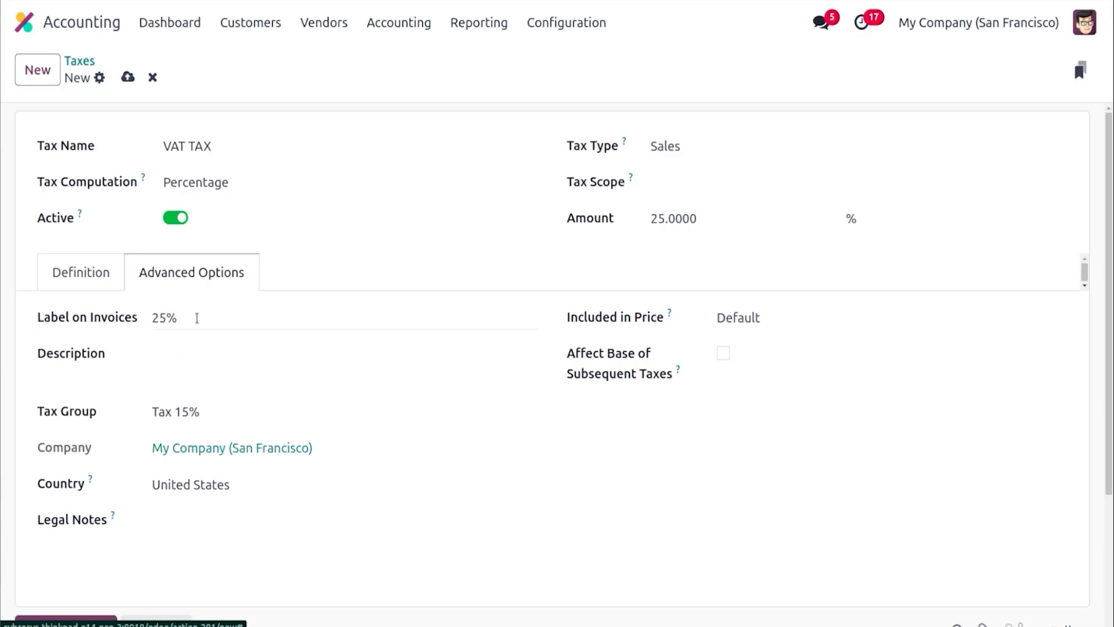
Enter DESCRIPTION FOR VAT TAX as the tax's description
{"action": "left_click", "coordinate": [178, 357]}
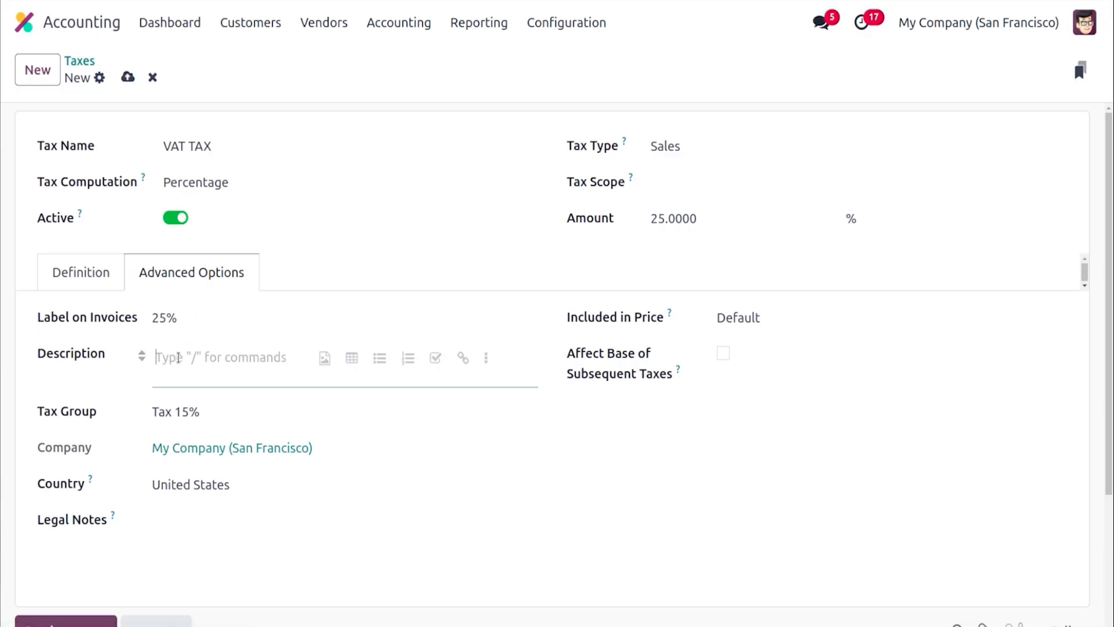
{"action": "type", "text": "DEC"}
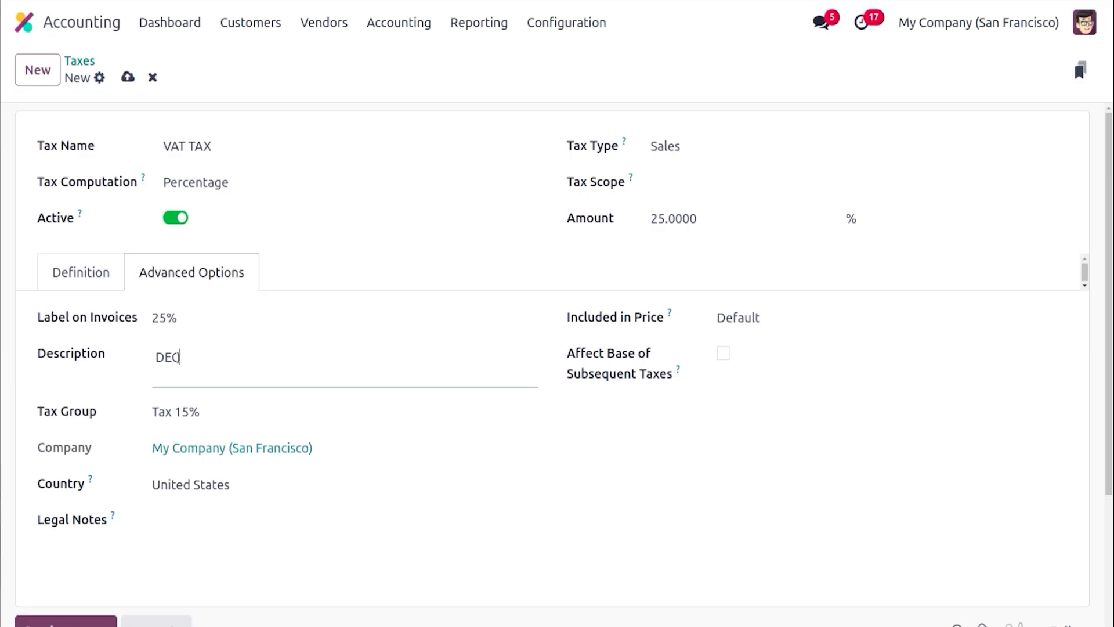
{"action": "type", "text": "RIPTION FOR VAT "}
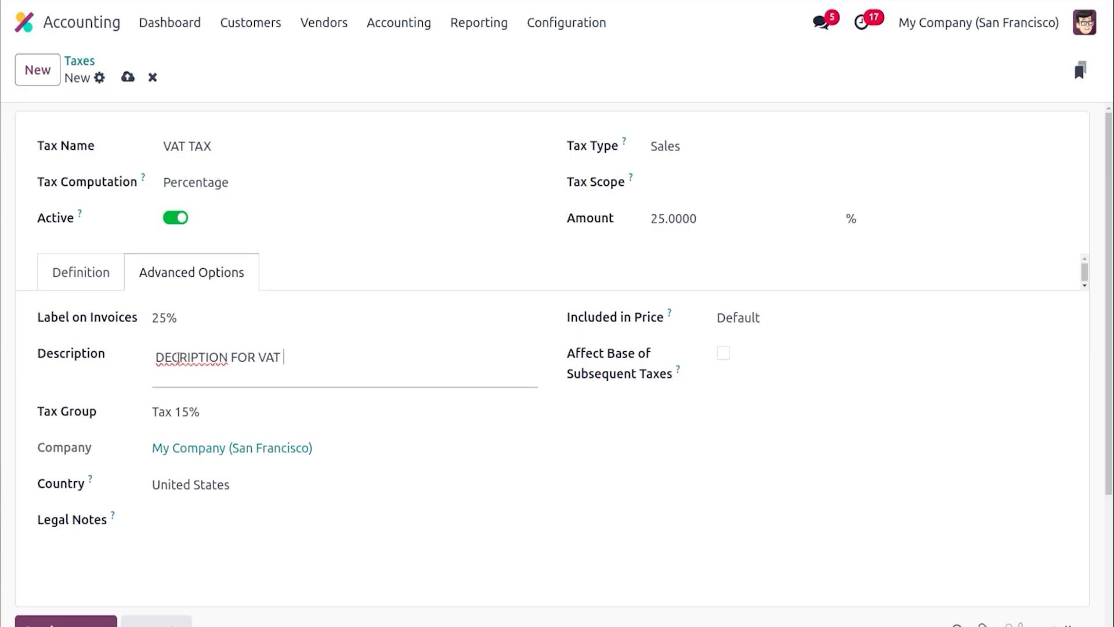
{"action": "type", "text": "TAX"}
{"action": "left_click", "coordinate": [179, 357]}
{"action": "type", "text": "S"}
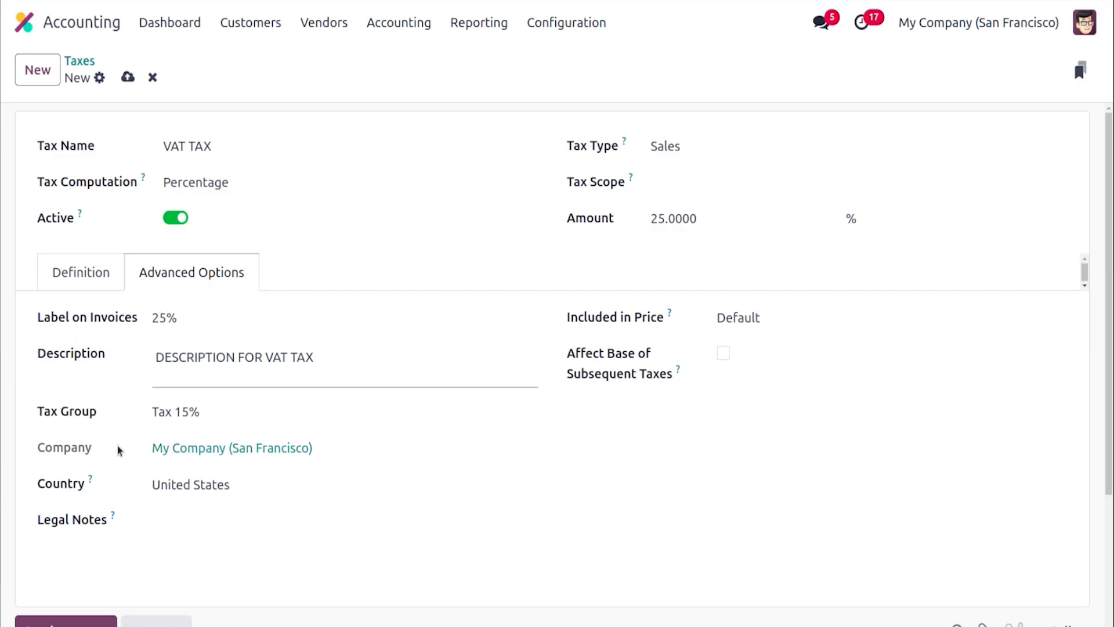
Create a new tax group named TAX and assign it to the tax
{"action": "left_click", "coordinate": [232, 412]}
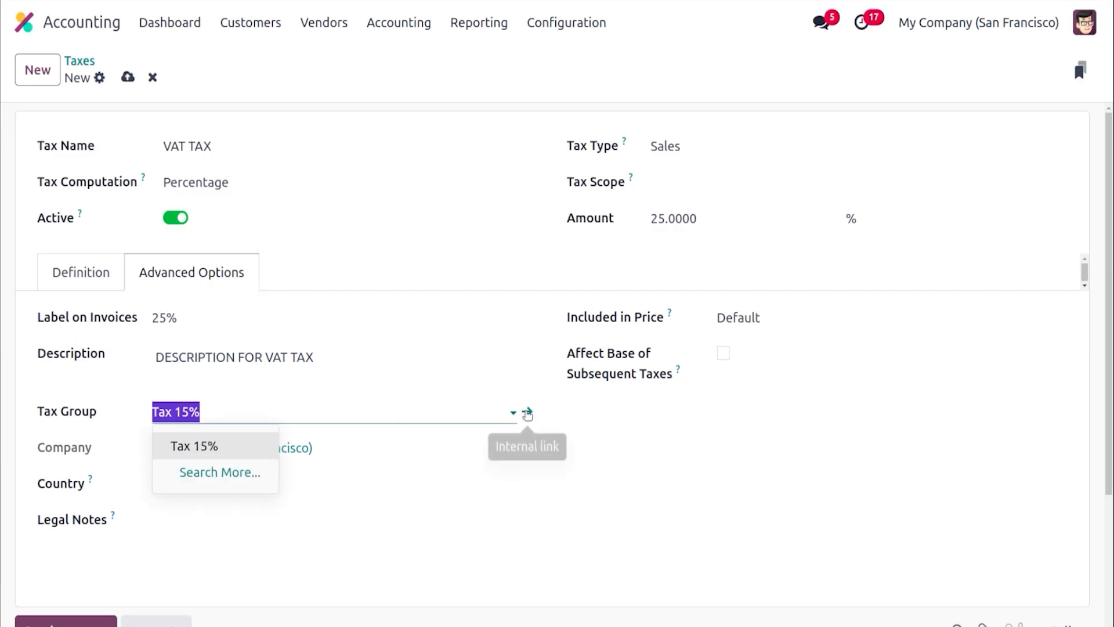
{"action": "left_click", "coordinate": [231, 473]}
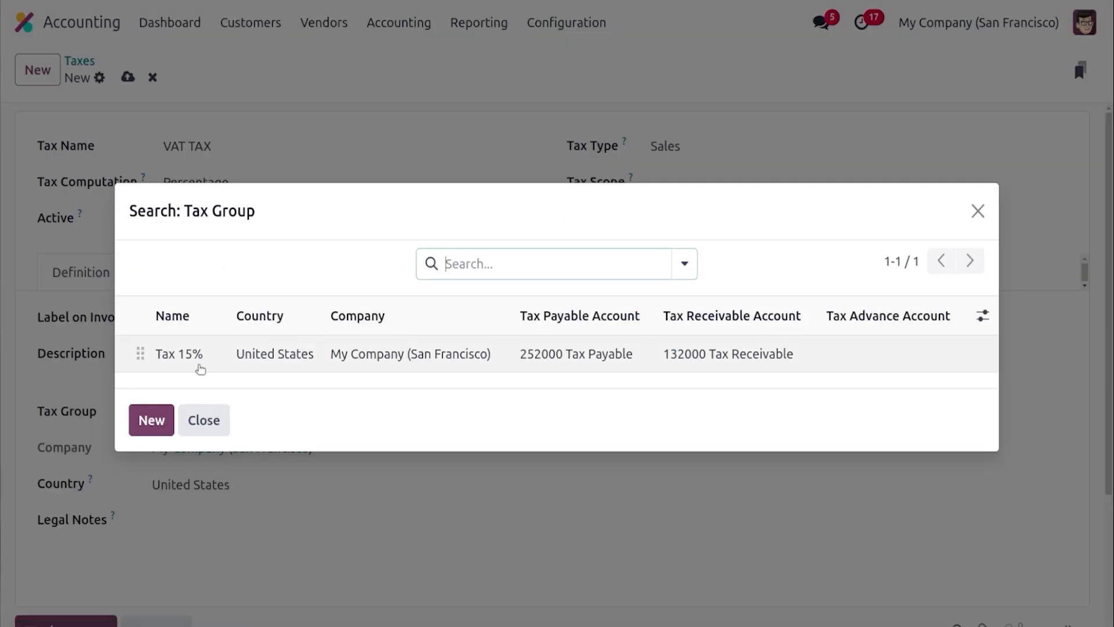
{"action": "left_click", "coordinate": [144, 417]}
{"action": "type", "text": "TAX"}
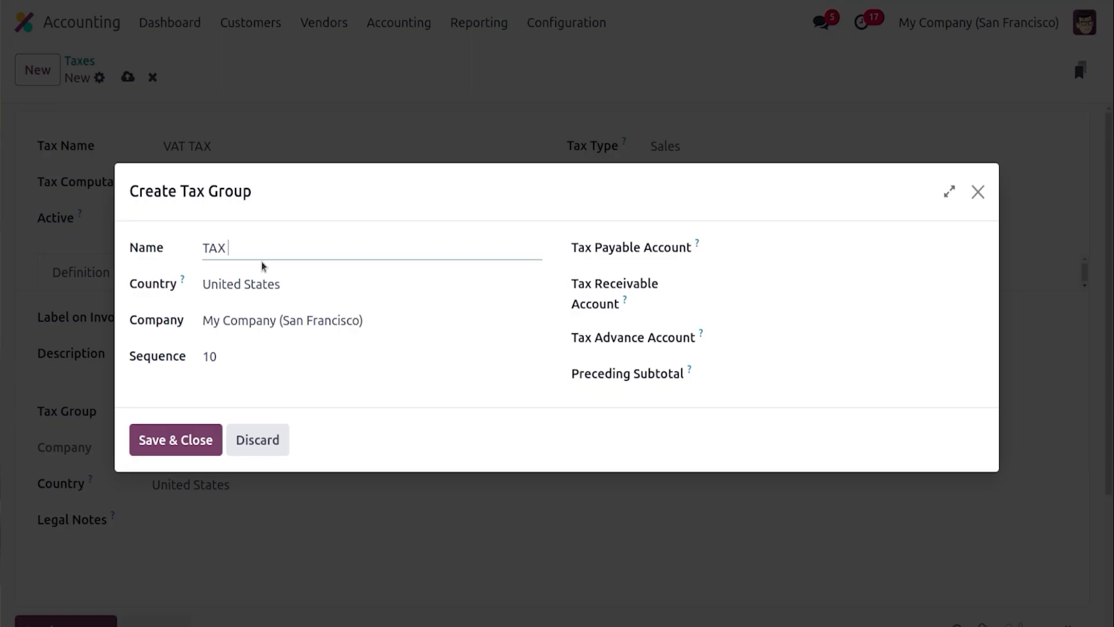
{"action": "left_click", "coordinate": [726, 251]}
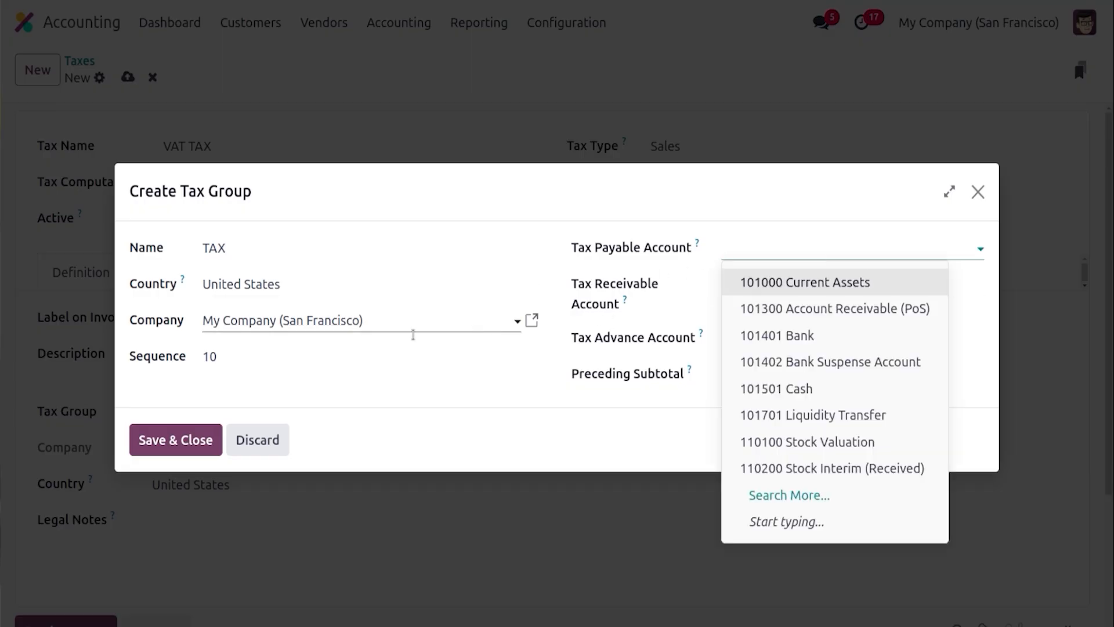
{"action": "left_click", "coordinate": [176, 440]}
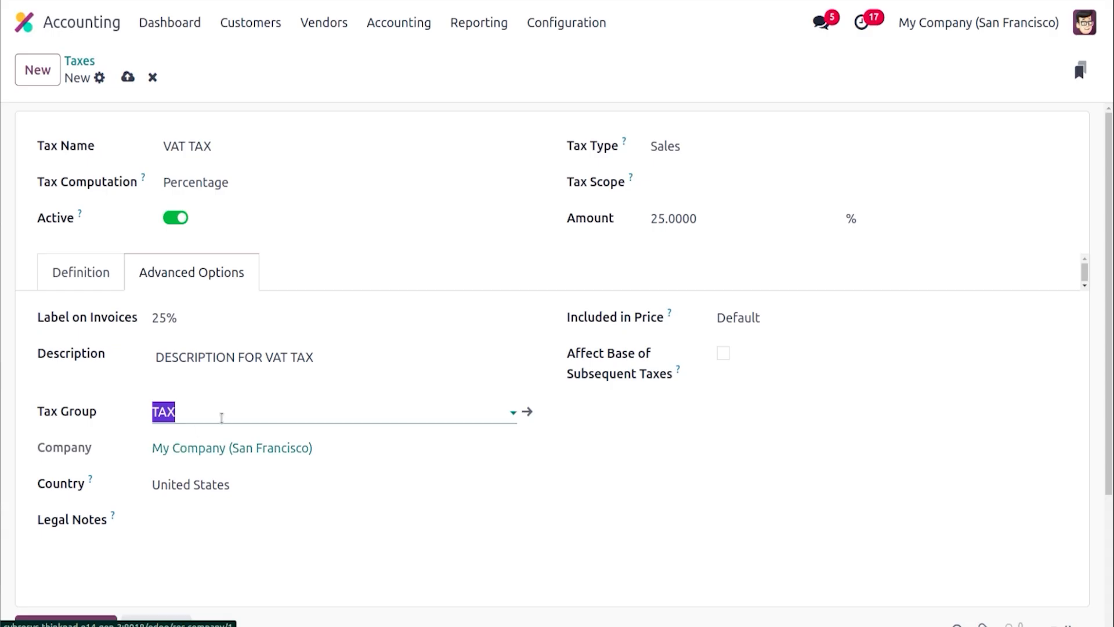
Enable Affect Base of Subsequent Taxes, add the legal note VAT TAX OF 25 %, and save the tax
{"action": "left_click", "coordinate": [333, 548]}
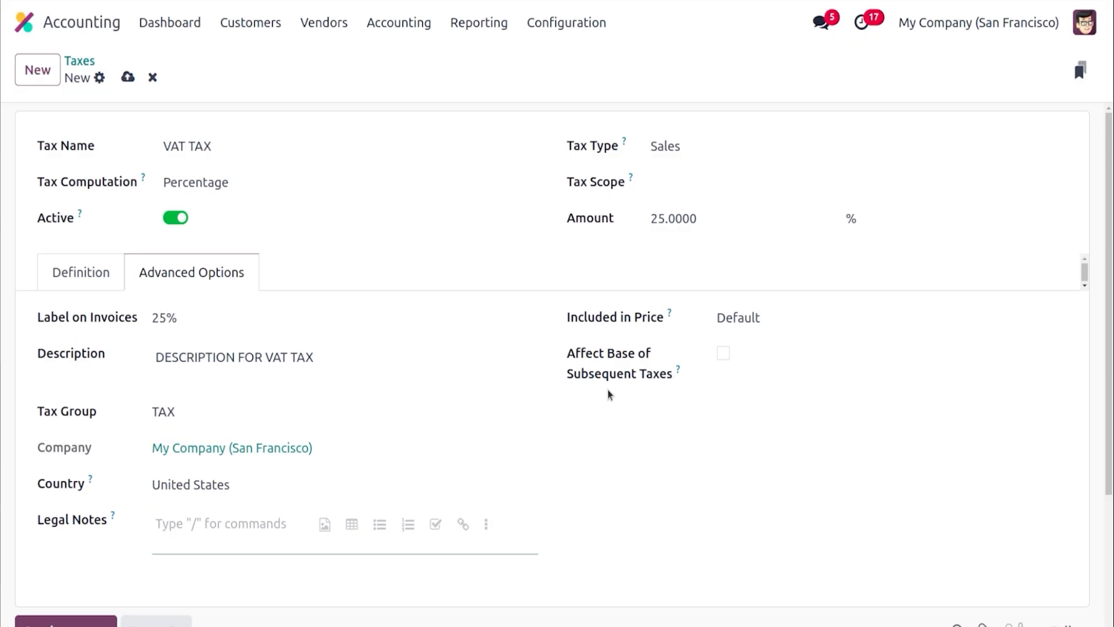
{"action": "left_click", "coordinate": [726, 353]}
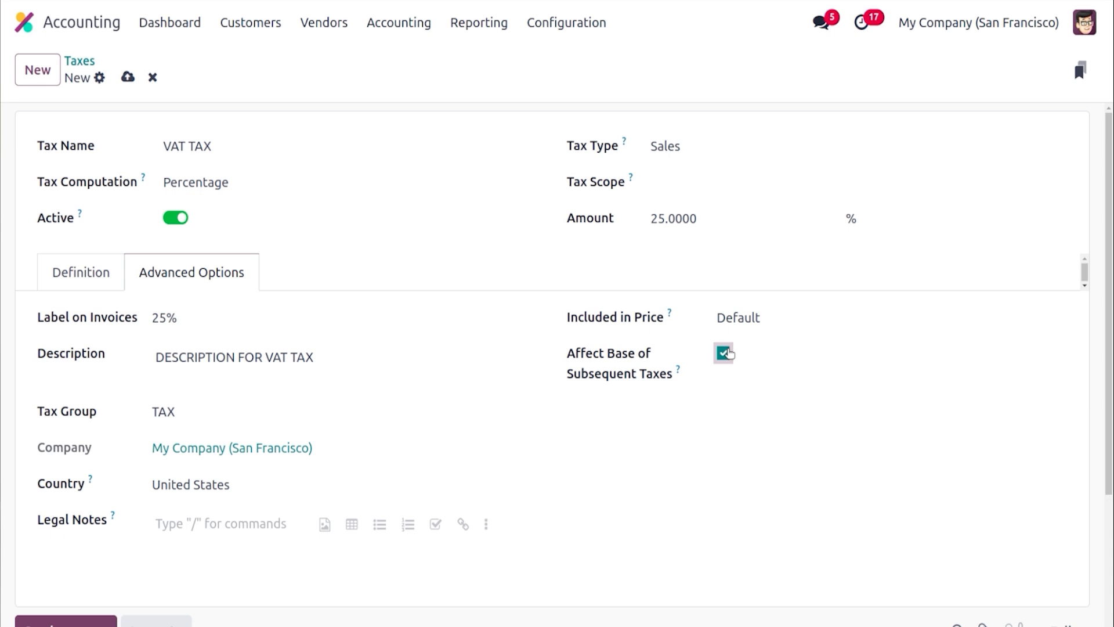
{"action": "left_click", "coordinate": [201, 524]}
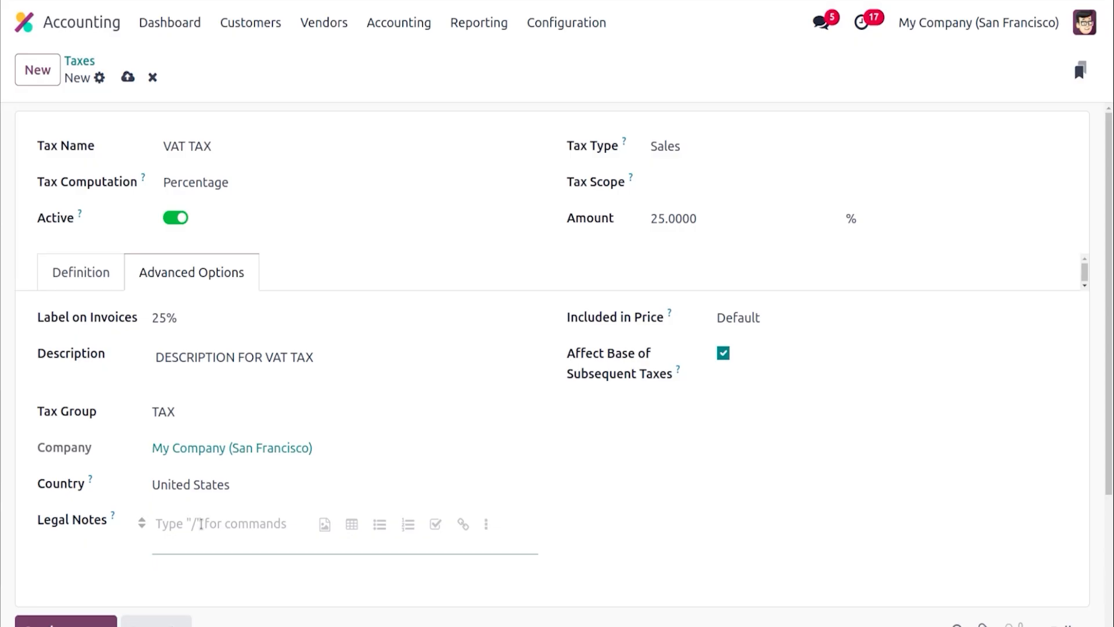
{"action": "type", "text": "VAT TAX"}
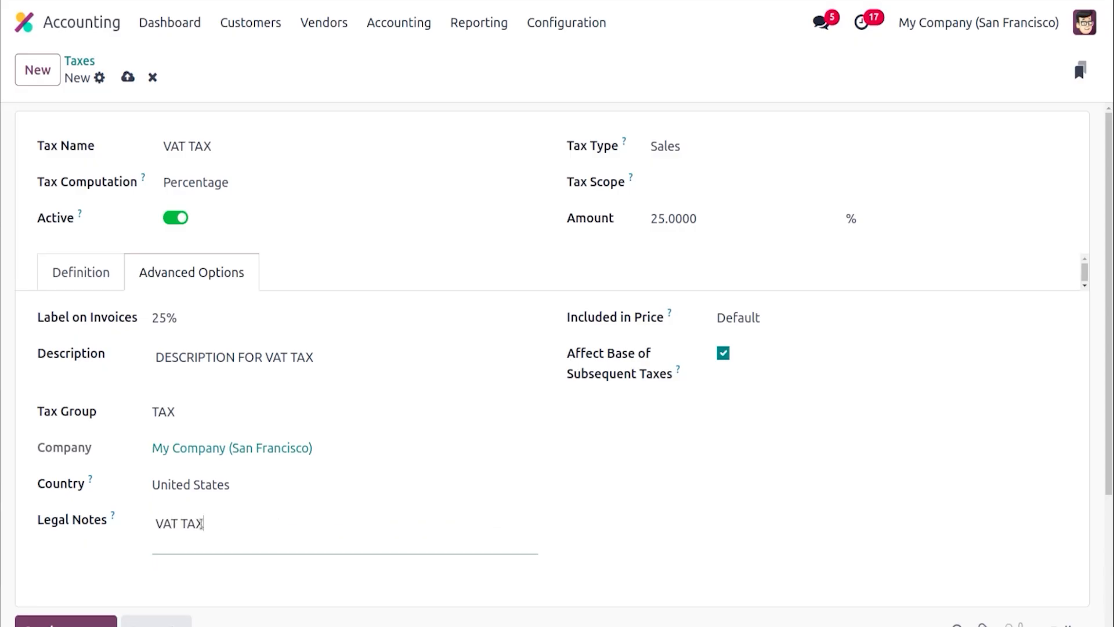
{"action": "type", "text": " OF 25 %"}
{"action": "left_click", "coordinate": [128, 76]}
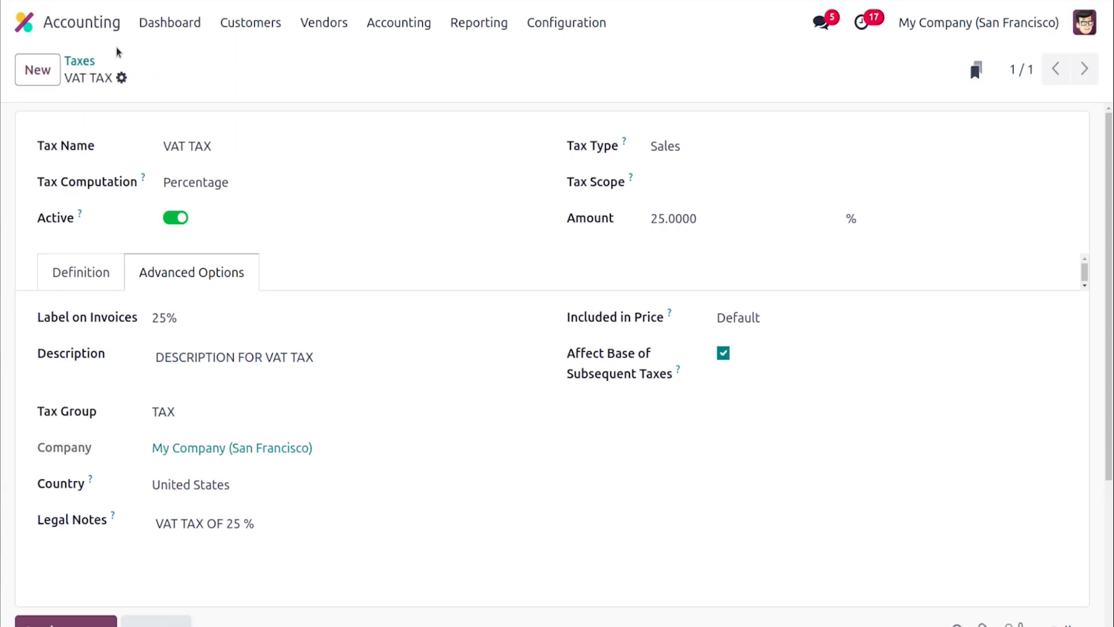
Start a new journal from the Journals configuration and name it Sales Journal
{"action": "left_click", "coordinate": [86, 60]}
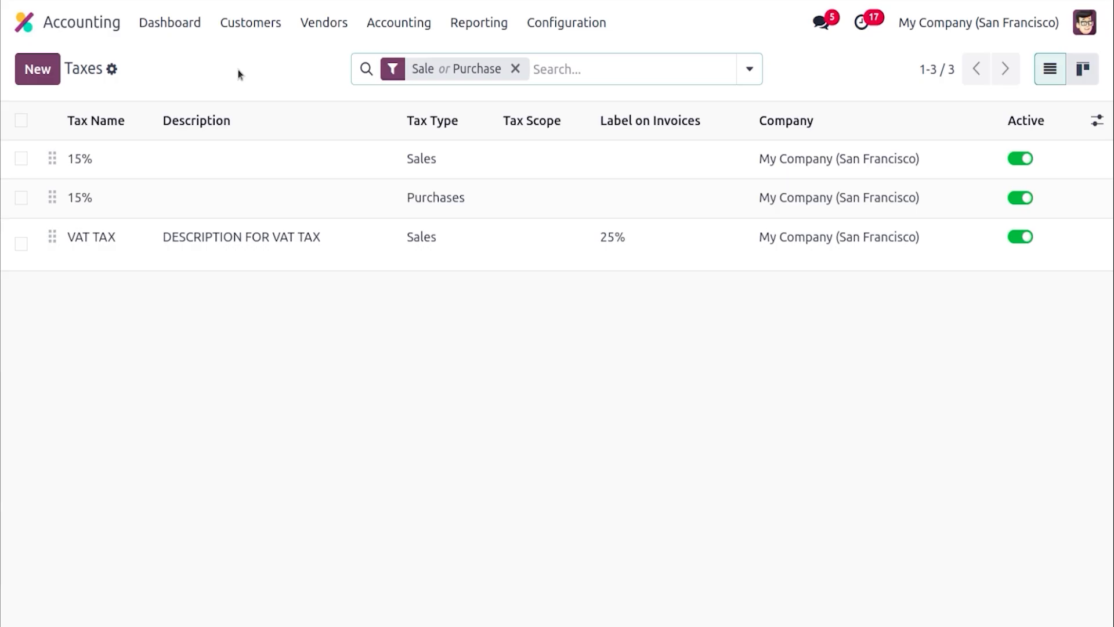
{"action": "left_click", "coordinate": [564, 26]}
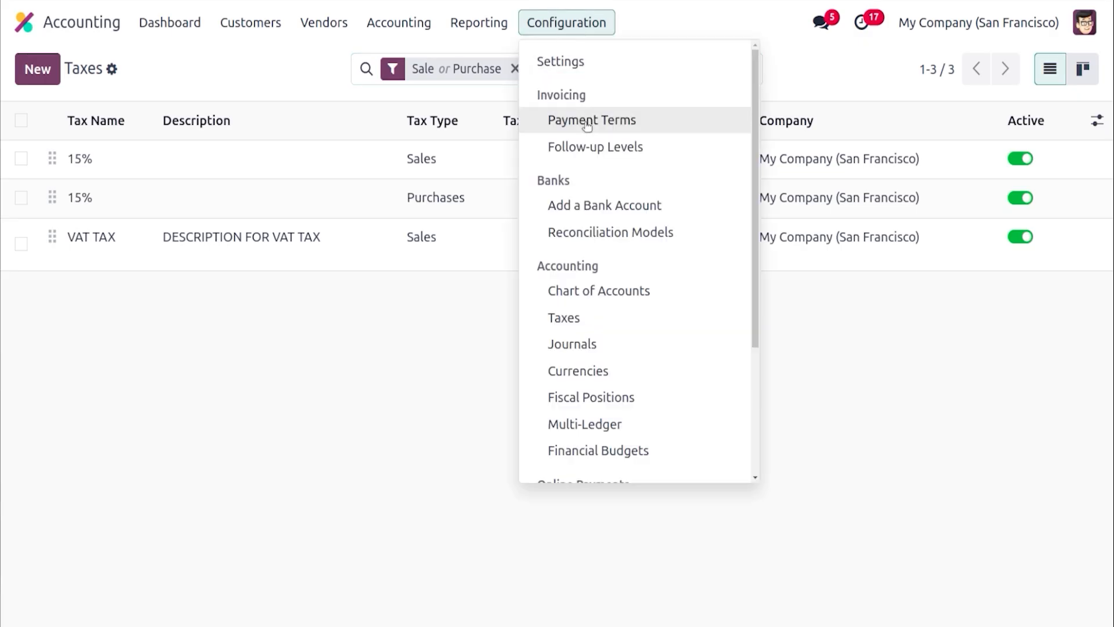
{"action": "left_click", "coordinate": [589, 344]}
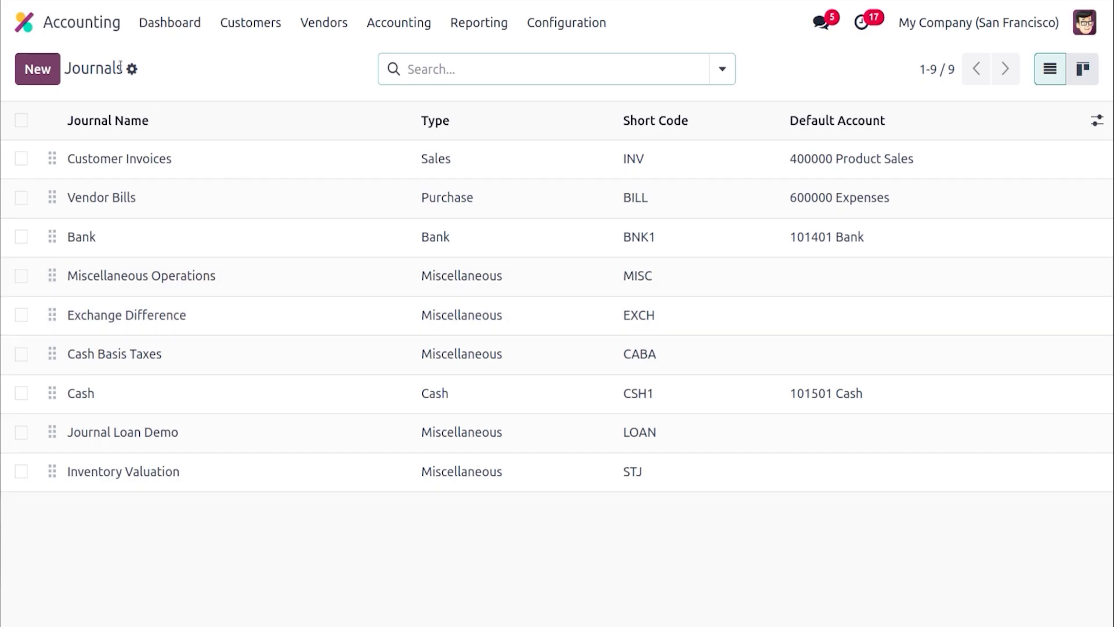
{"action": "left_click", "coordinate": [39, 70]}
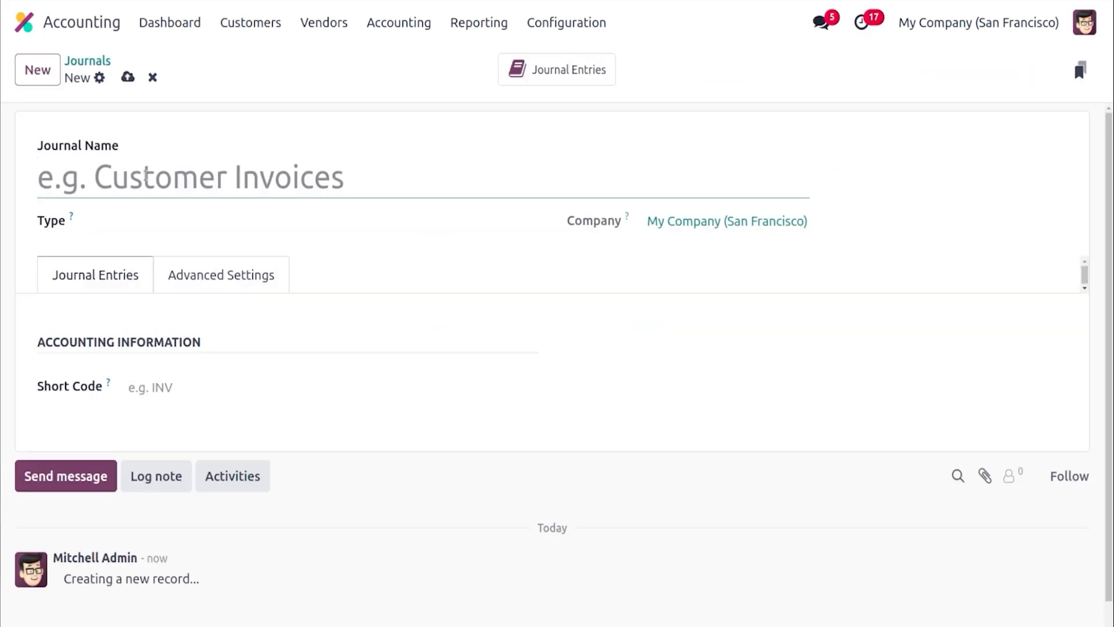
{"action": "type", "text": "S"}
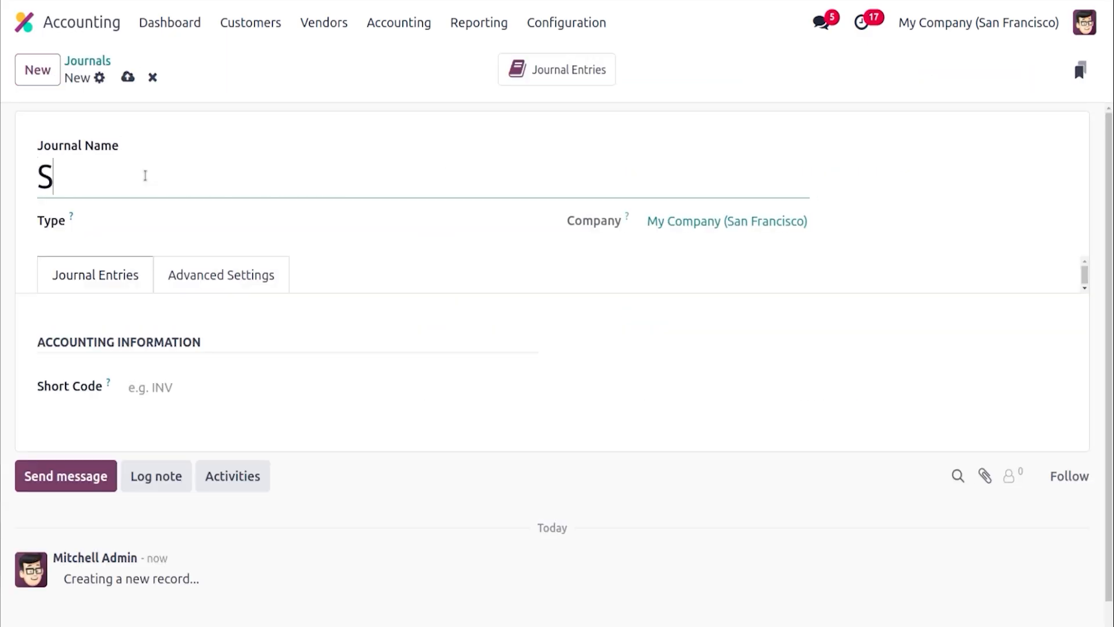
{"action": "type", "text": "ales J"}
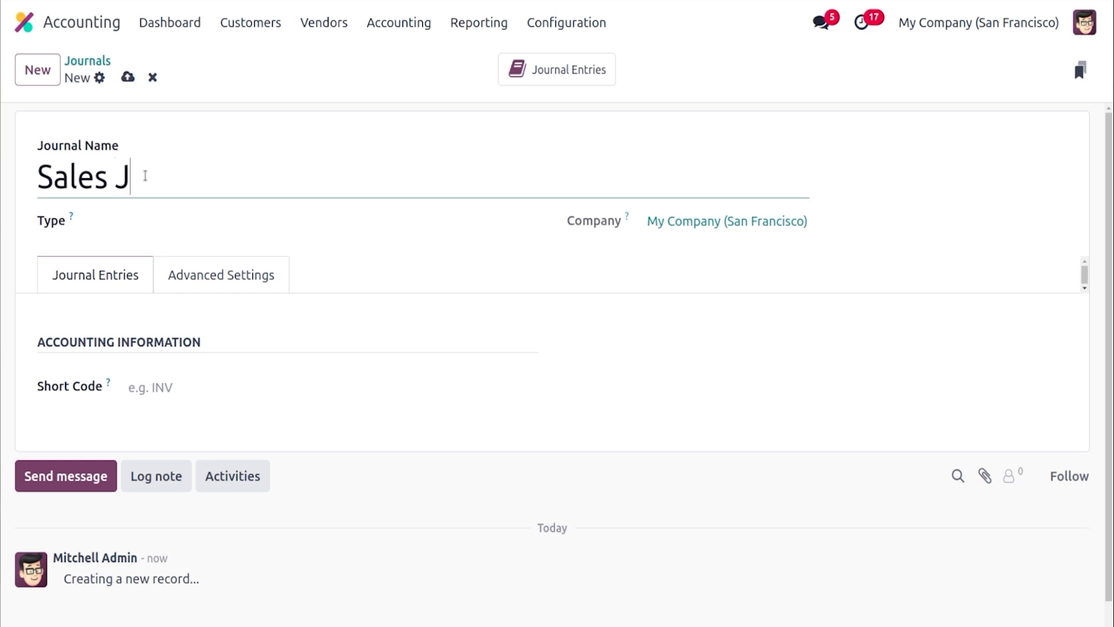
{"action": "type", "text": "ournal"}
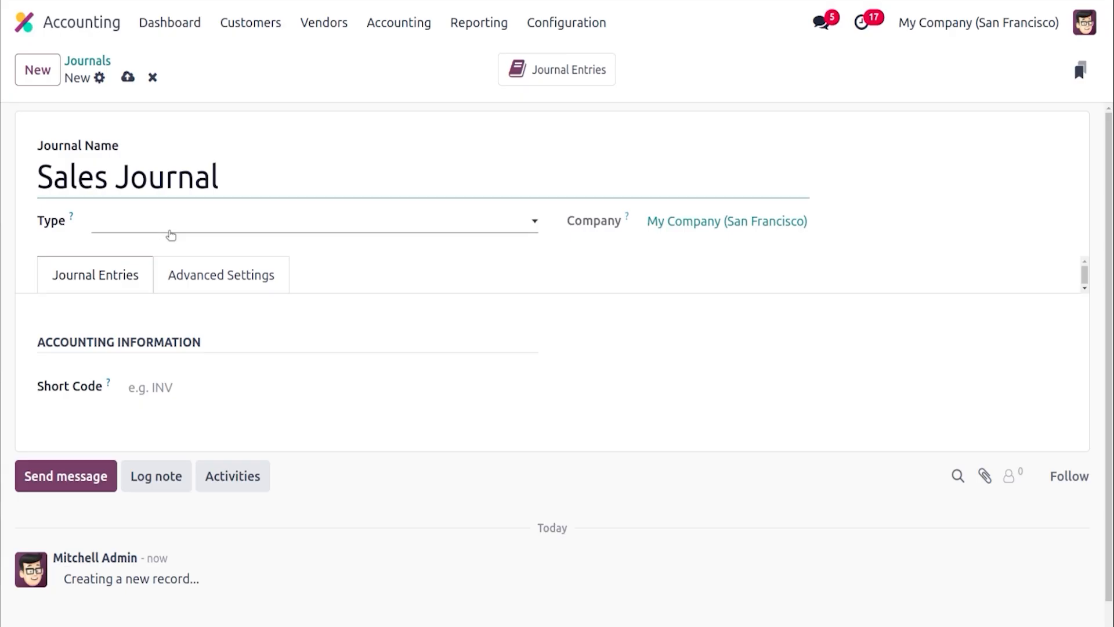
Set the journal type to Sales and its default income account to 400000 Product Sales
{"action": "left_click", "coordinate": [169, 236]}
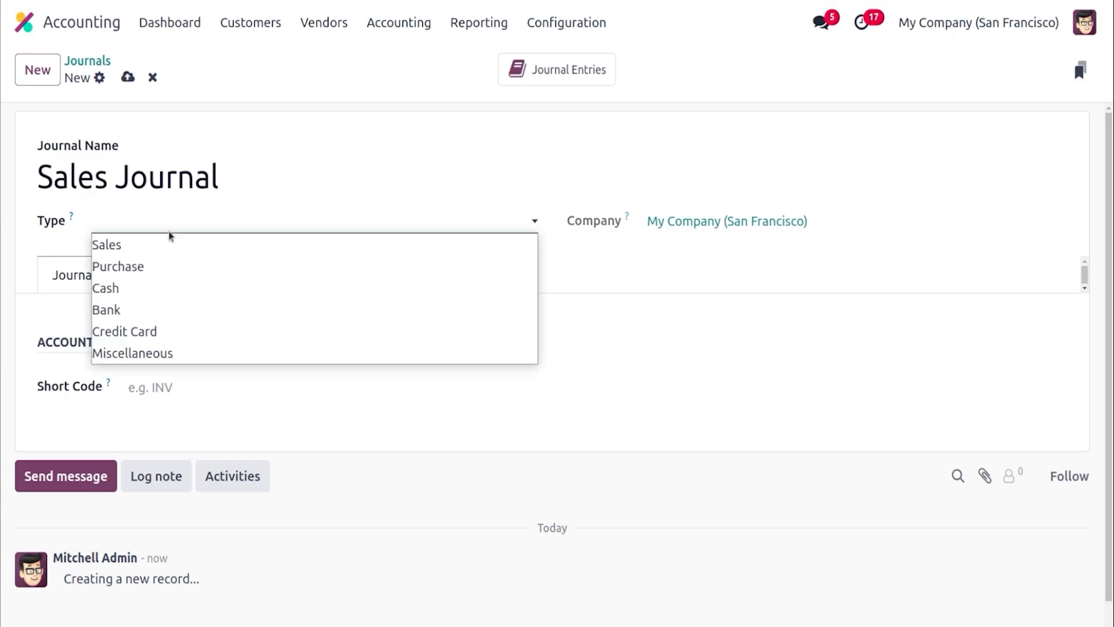
{"action": "left_click", "coordinate": [159, 251]}
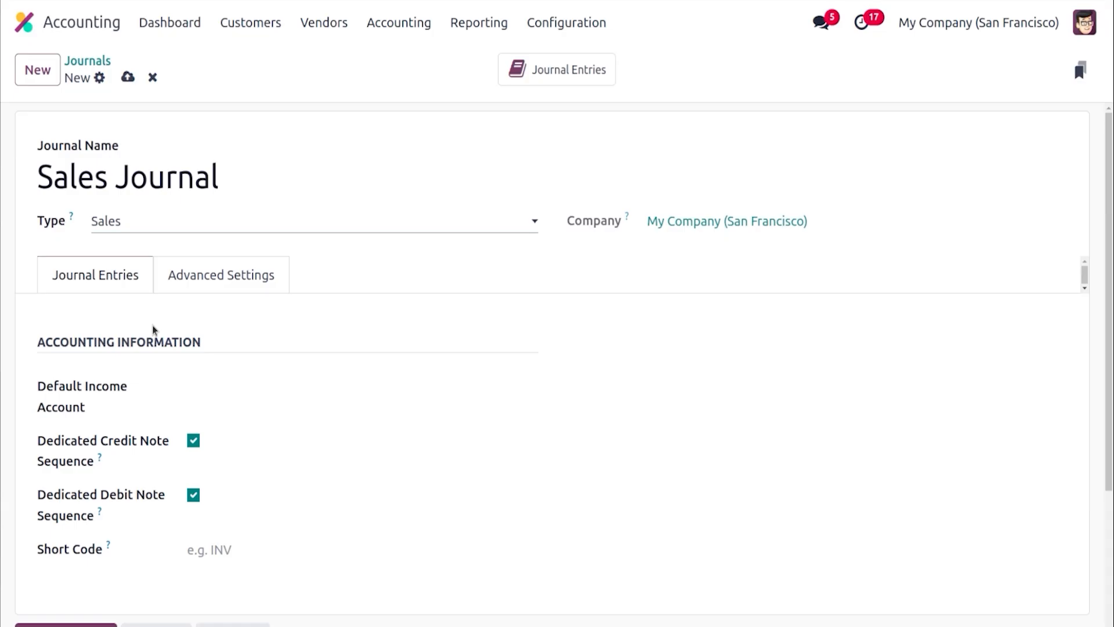
{"action": "left_click", "coordinate": [227, 386]}
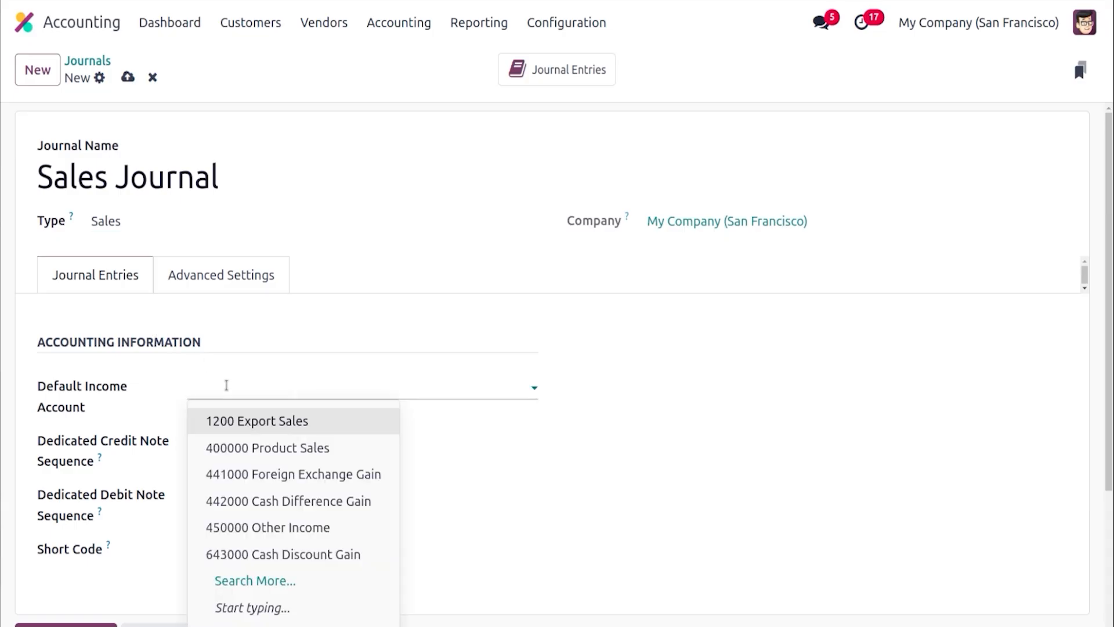
{"action": "type", "text": "40"}
{"action": "left_click", "coordinate": [243, 421]}
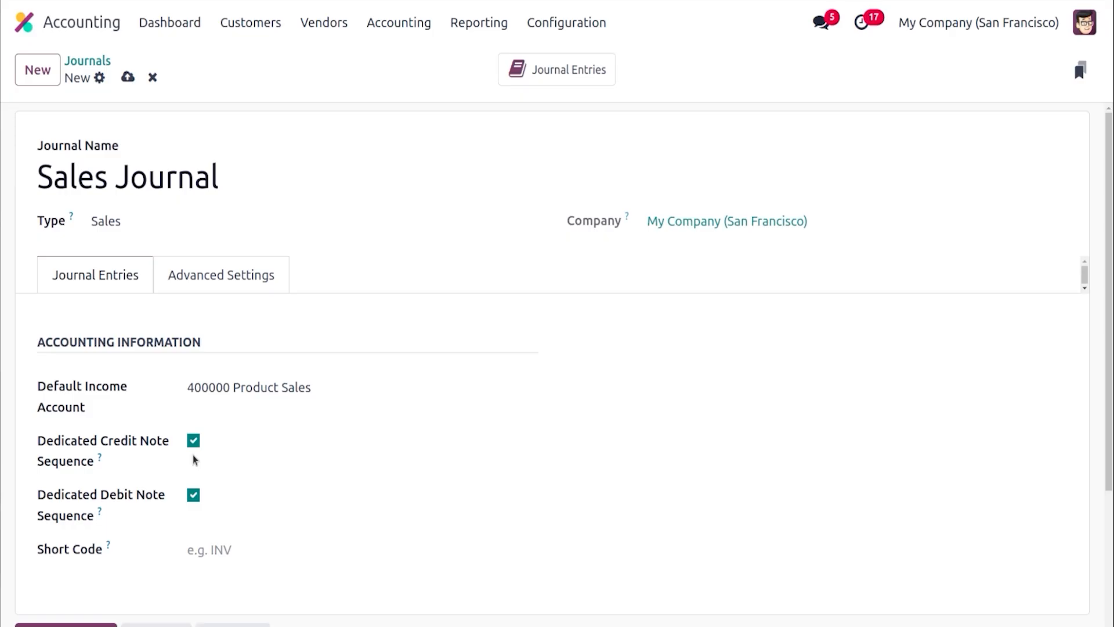
Set the journal's short code to Sale
{"action": "left_click", "coordinate": [226, 549]}
{"action": "type", "text": "S"}
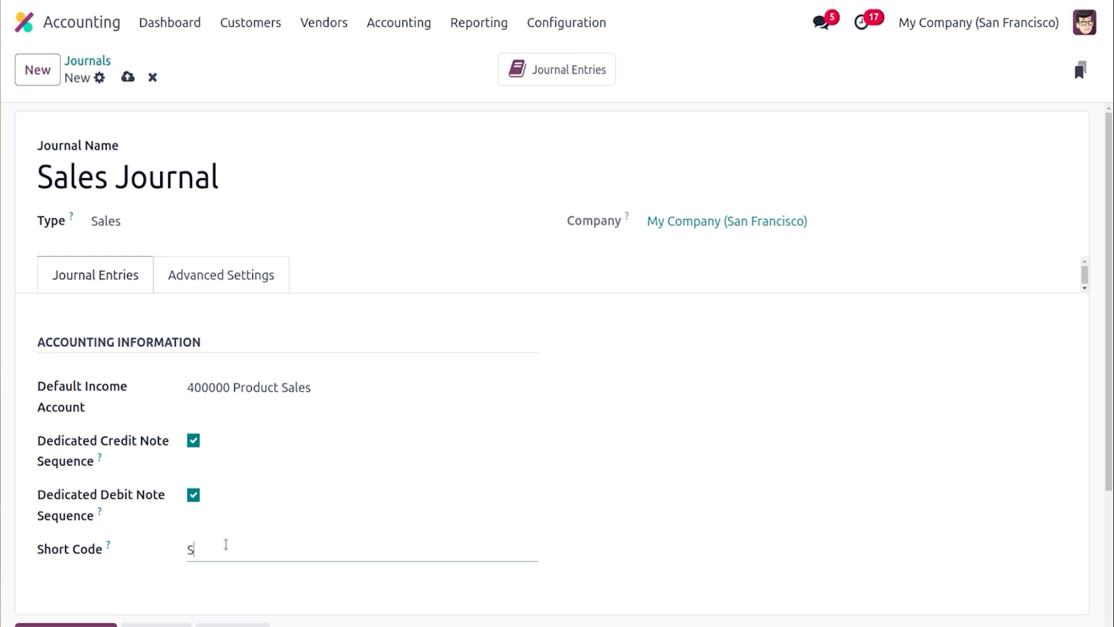
{"action": "type", "text": "ale"}
Enable Secure Posted Entries with Hash in the journal's advanced settings and save the journal
{"action": "left_click", "coordinate": [207, 273]}
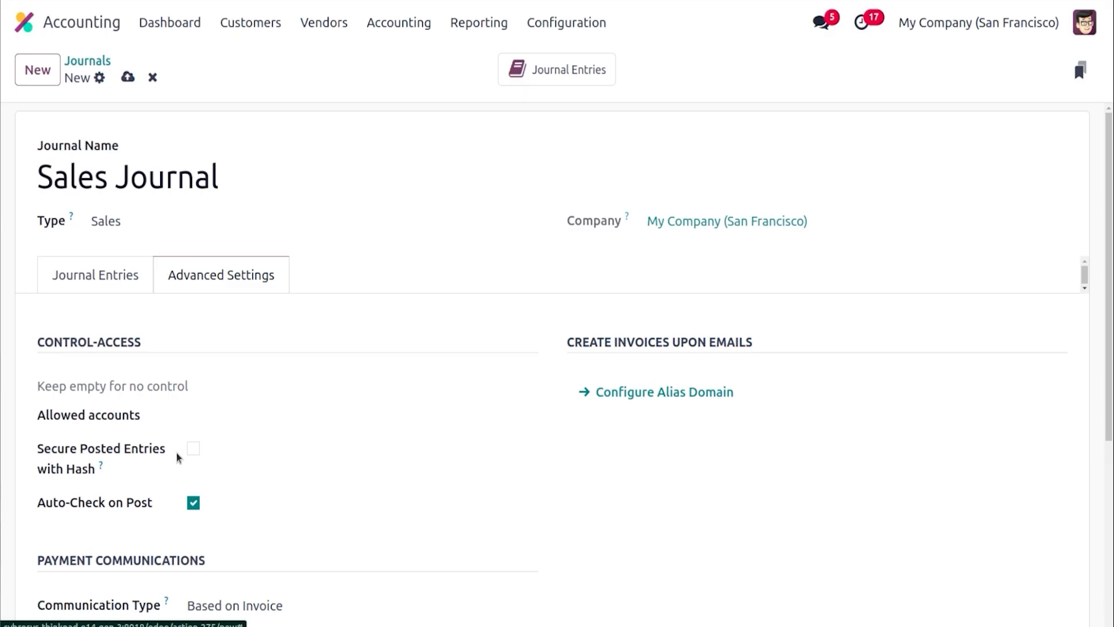
{"action": "left_click", "coordinate": [193, 449]}
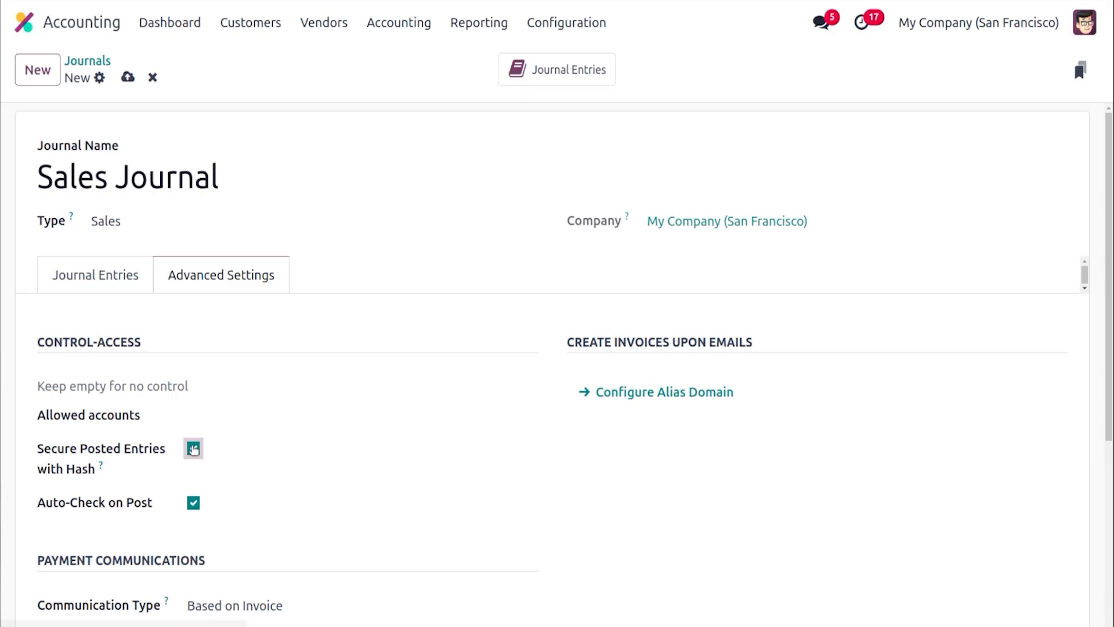
{"action": "scroll", "coordinate": [1113, 355], "scroll_direction": "down", "scroll_amount": 5}
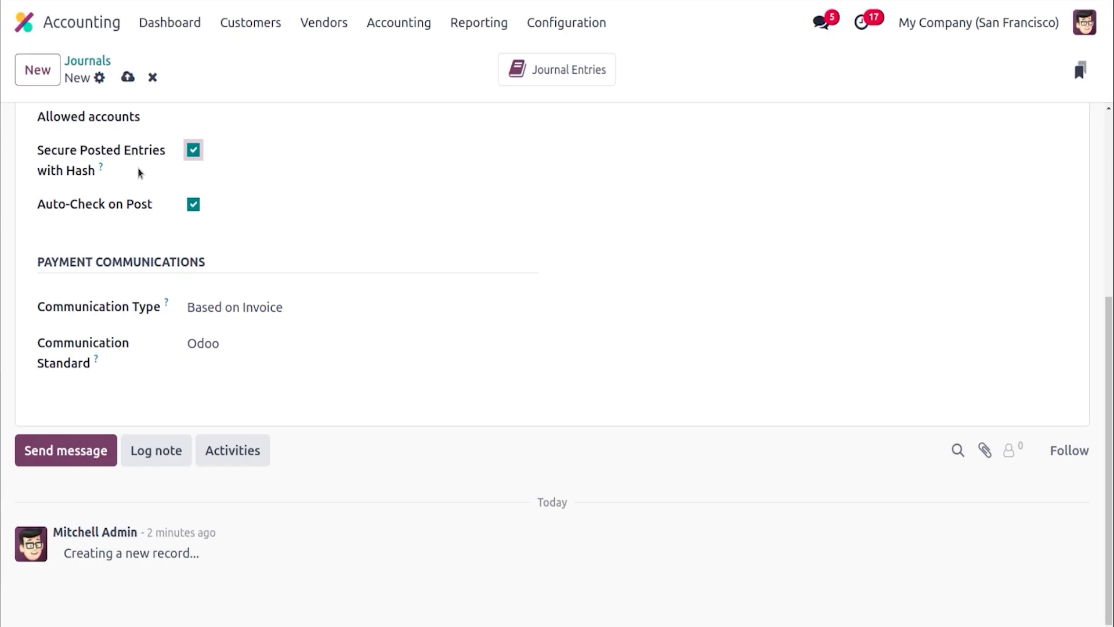
{"action": "left_click", "coordinate": [208, 302]}
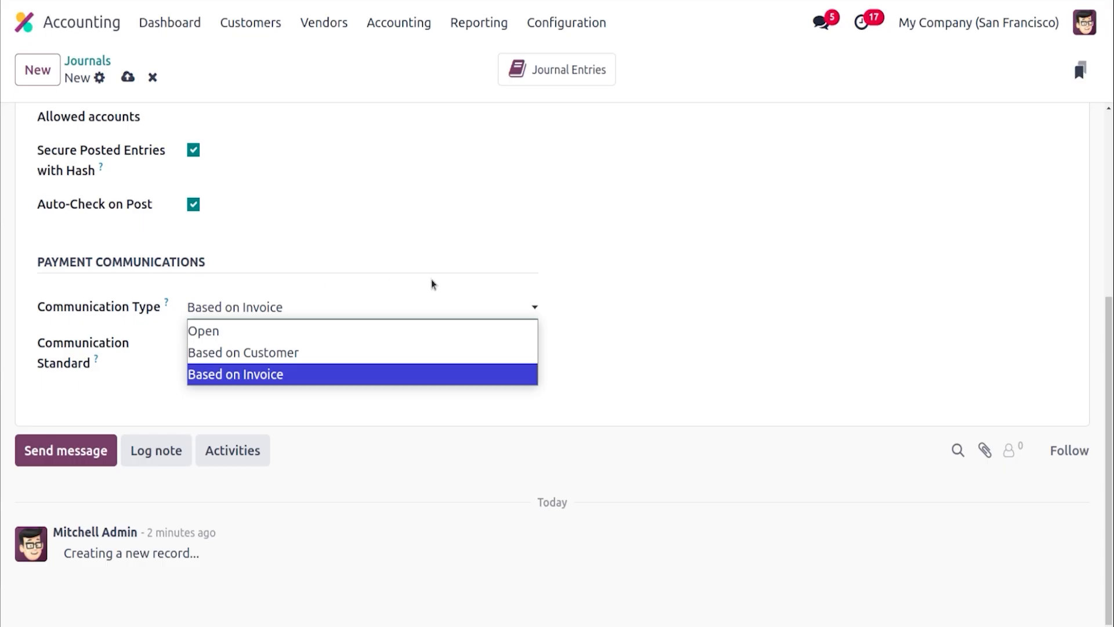
{"action": "left_click", "coordinate": [604, 314]}
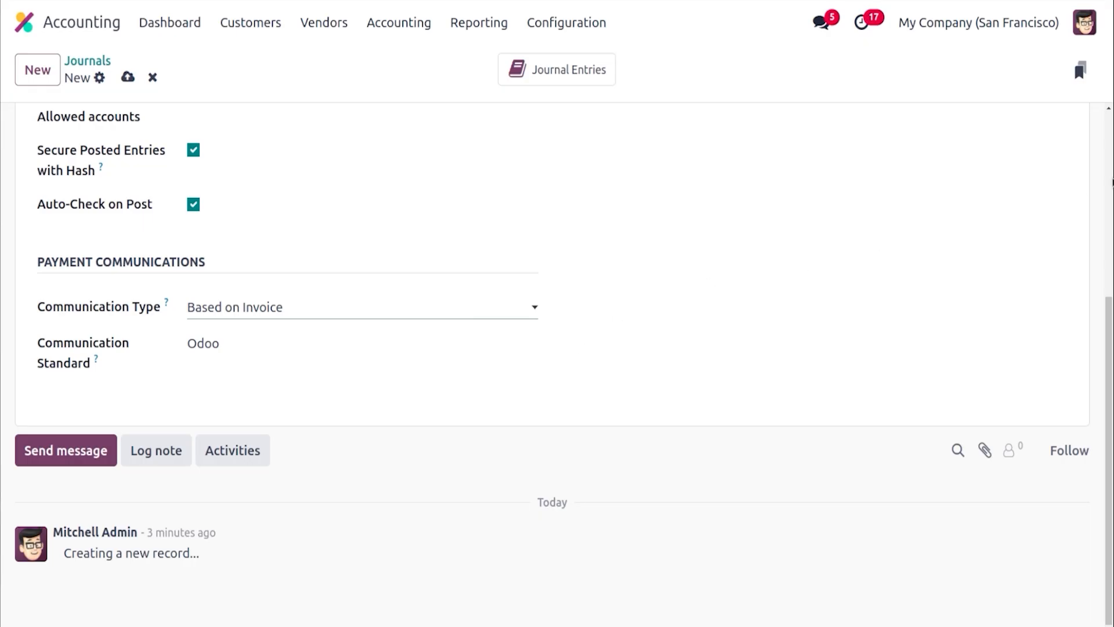
{"action": "scroll", "coordinate": [1112, 204], "scroll_direction": "up", "scroll_amount": 5}
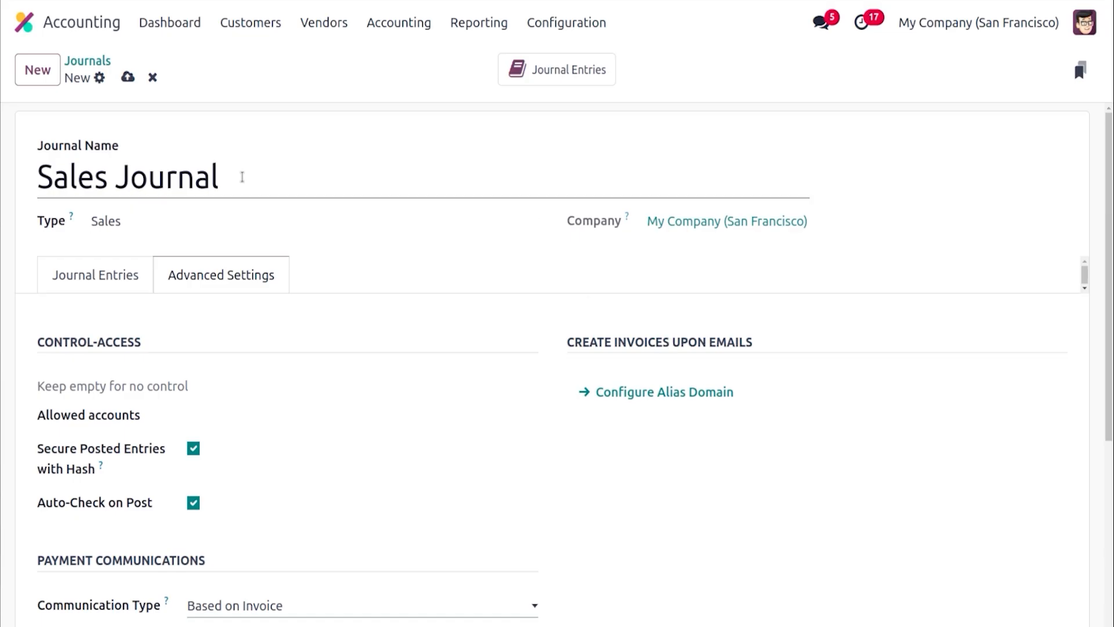
{"action": "left_click", "coordinate": [132, 84]}
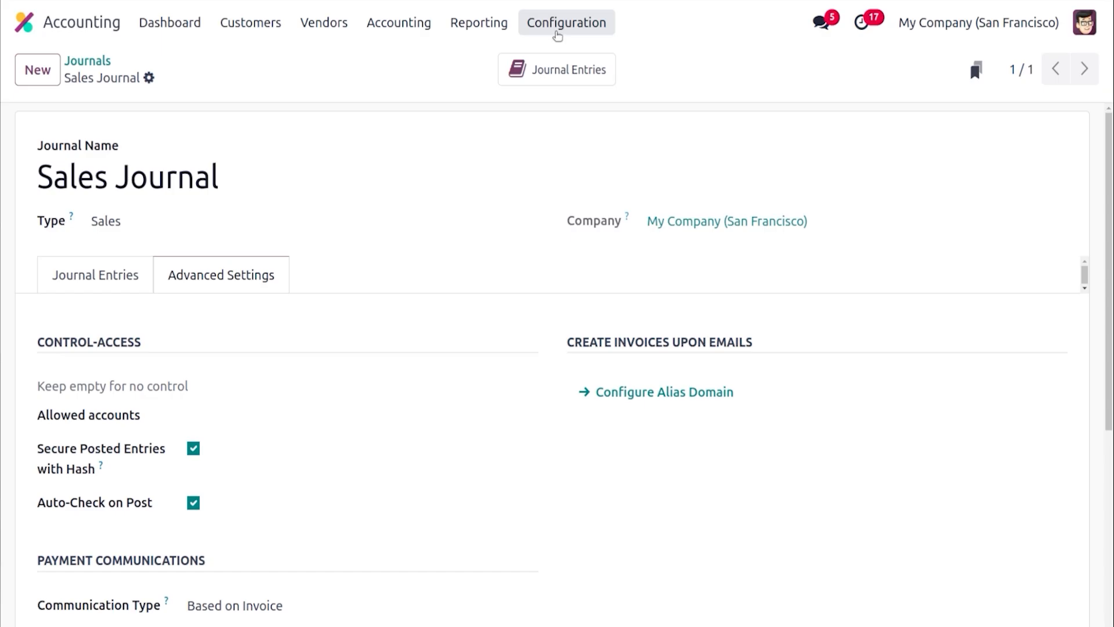
Create a new payment term named "With in 30 days"
{"action": "left_click", "coordinate": [557, 33]}
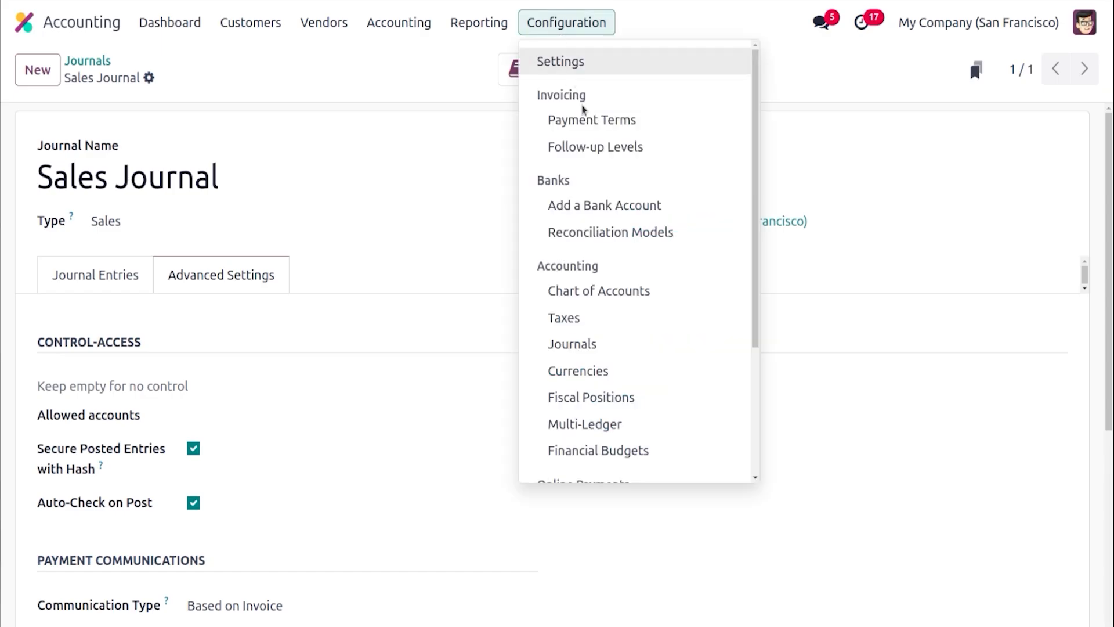
{"action": "left_click", "coordinate": [583, 119]}
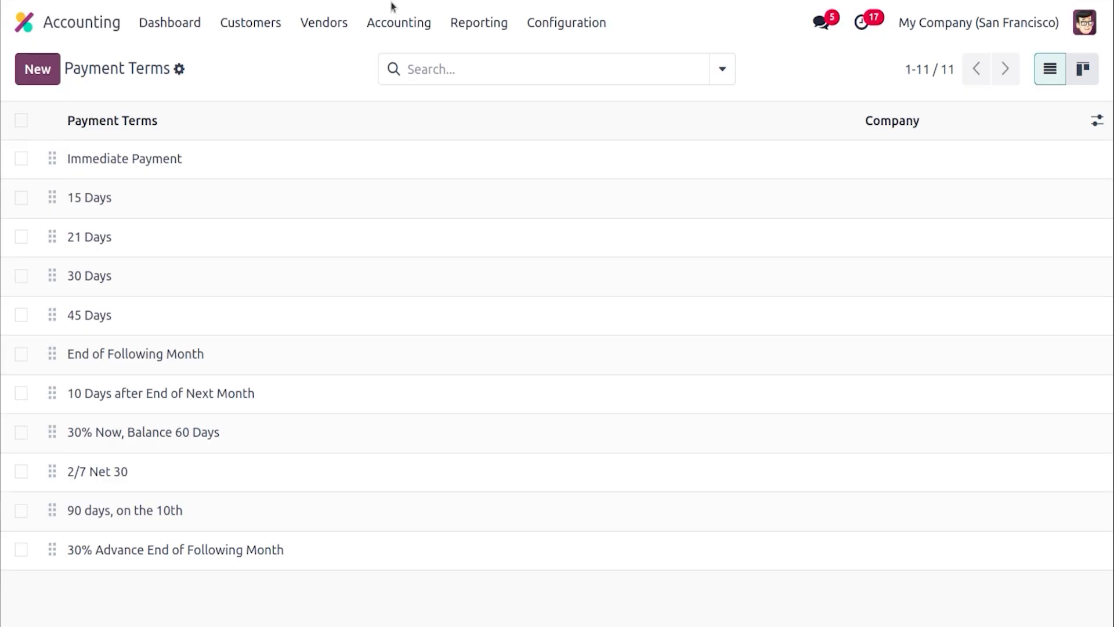
{"action": "left_click", "coordinate": [39, 70]}
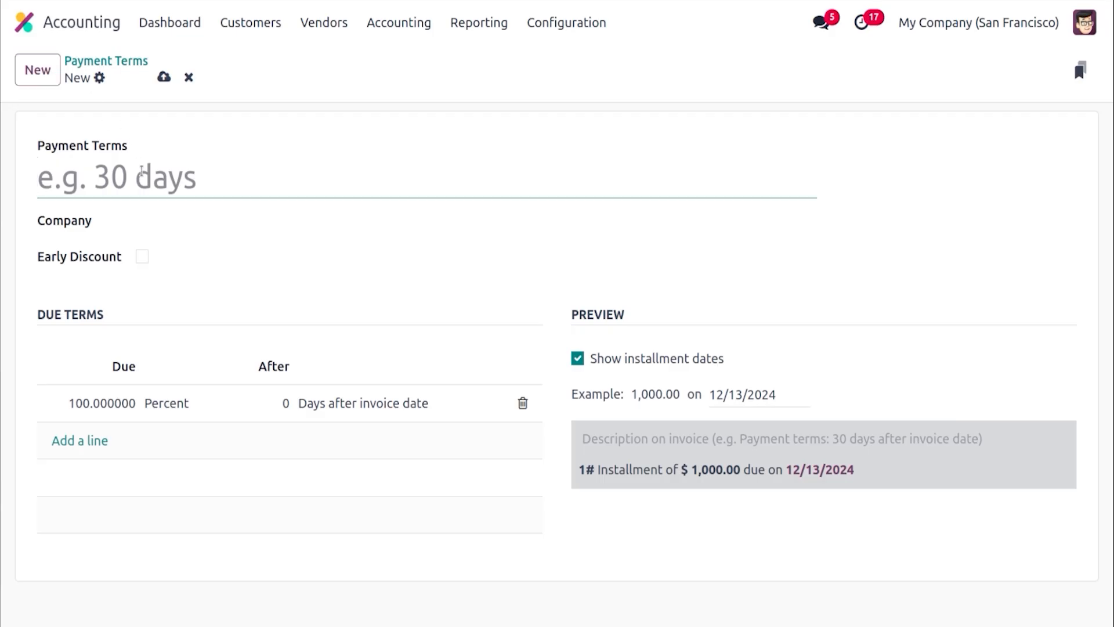
{"action": "type", "text": "With "}
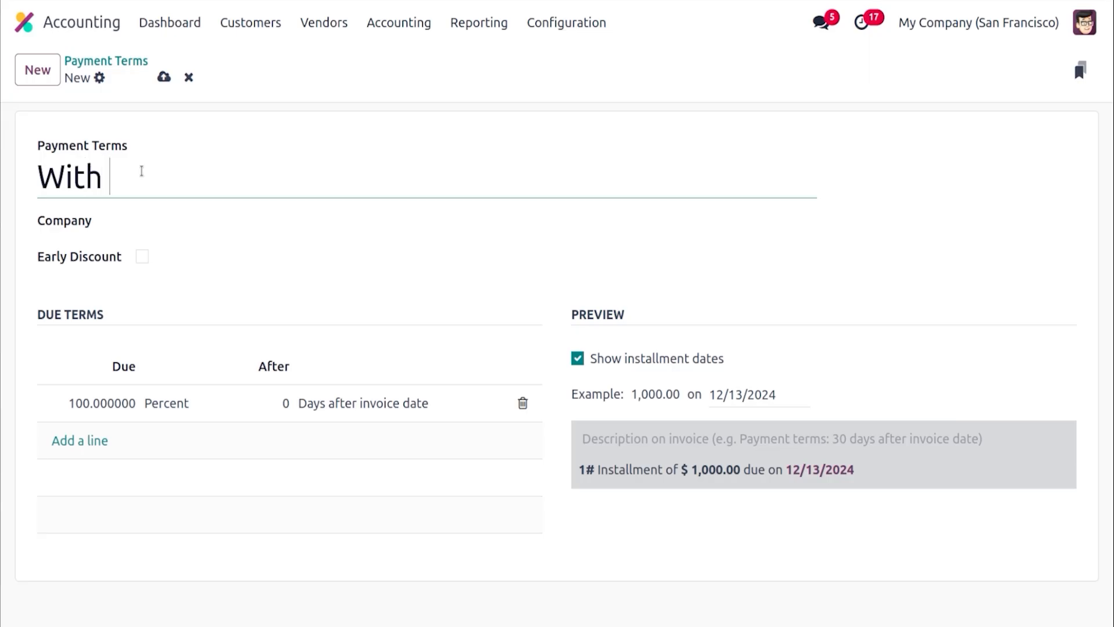
{"action": "type", "text": "in 30 days"}
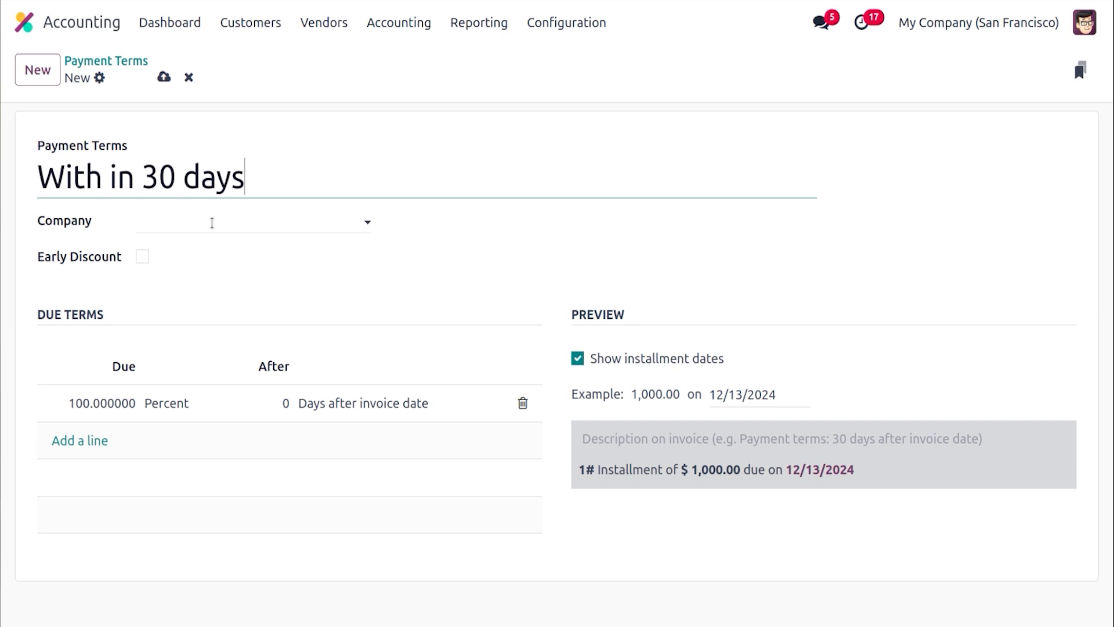
Enable an early discount of 50% if paid within 5 days and save the payment term
{"action": "left_click", "coordinate": [165, 405]}
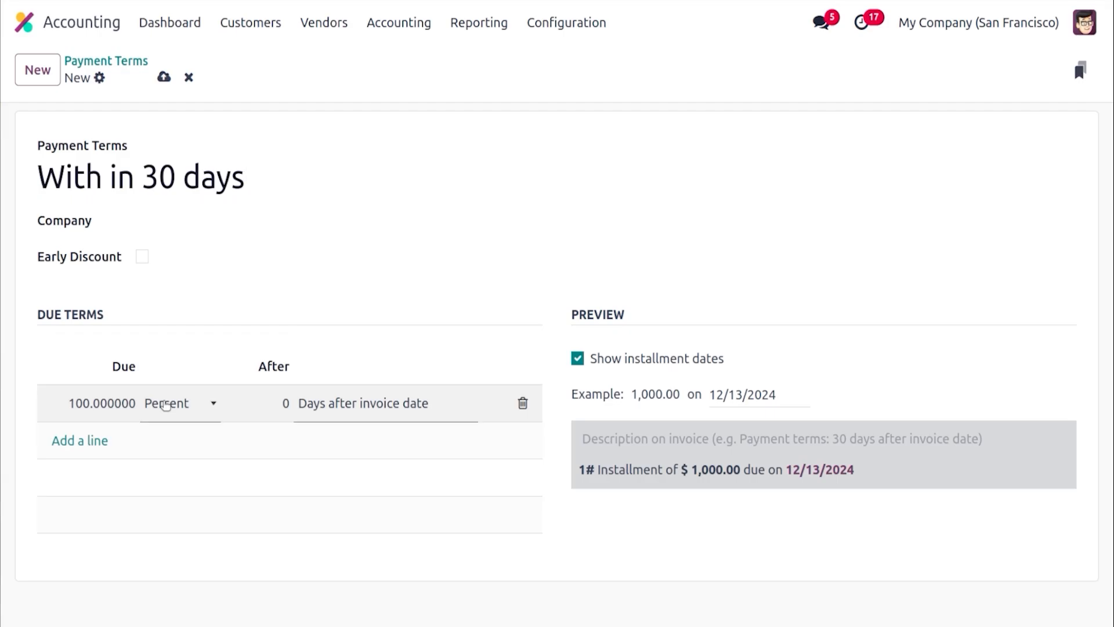
{"action": "left_click", "coordinate": [142, 257]}
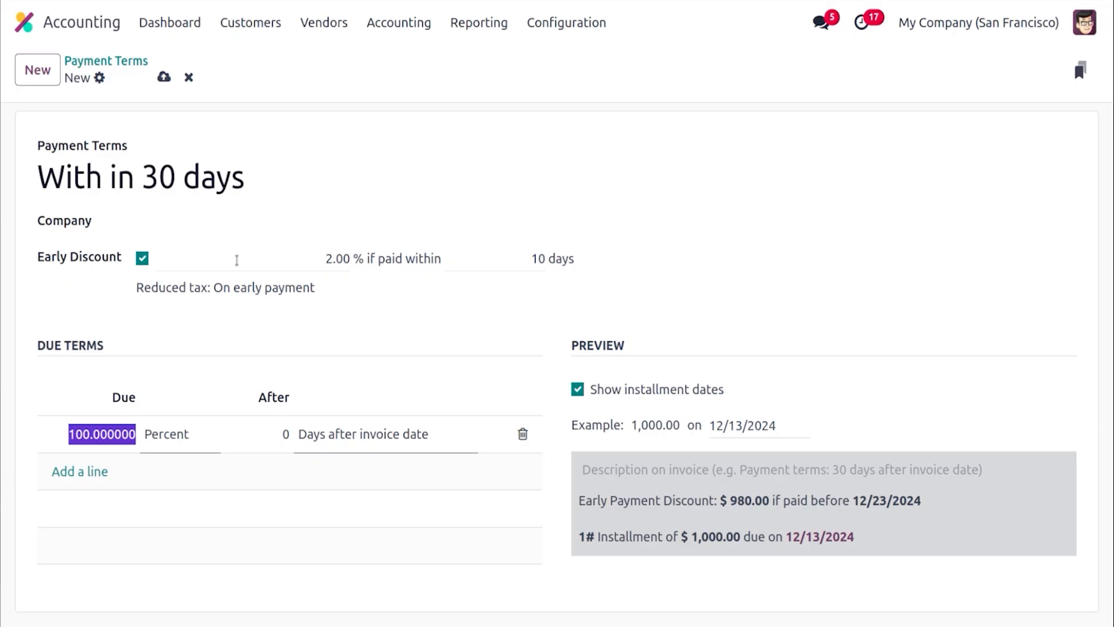
{"action": "left_click", "coordinate": [315, 258]}
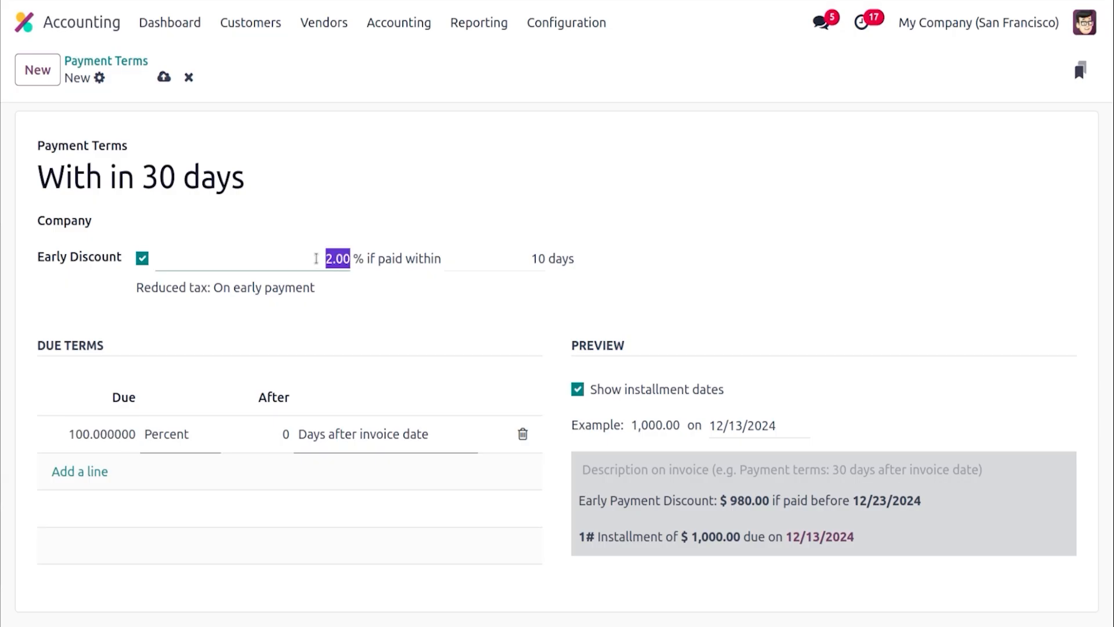
{"action": "type", "text": "50"}
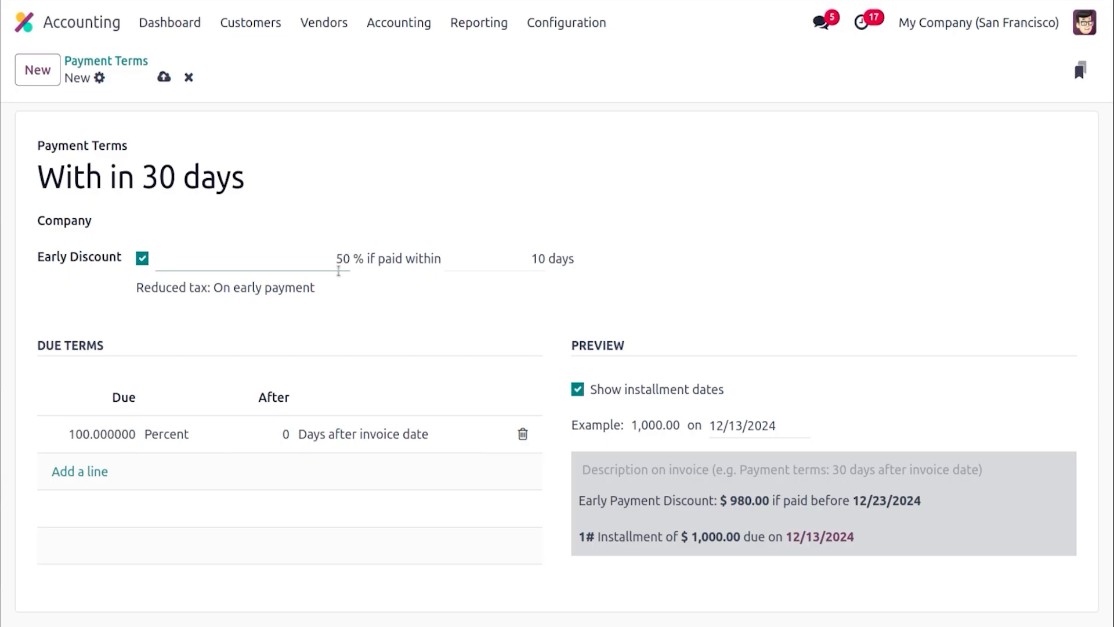
{"action": "left_click", "coordinate": [413, 345]}
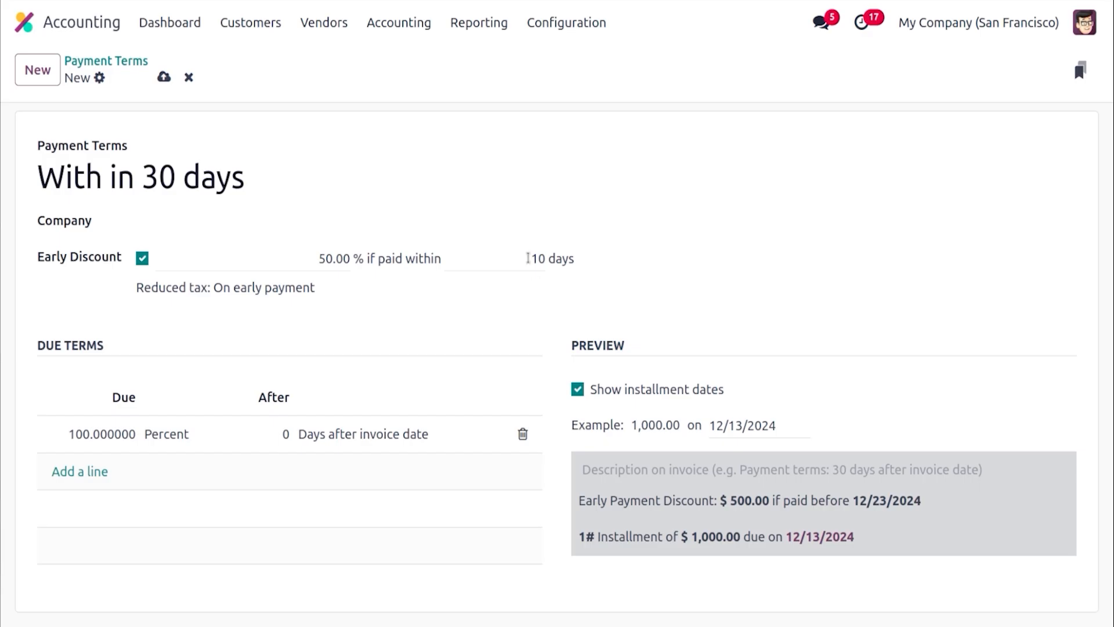
{"action": "left_click", "coordinate": [528, 258]}
{"action": "type", "text": "5"}
{"action": "left_click", "coordinate": [485, 339]}
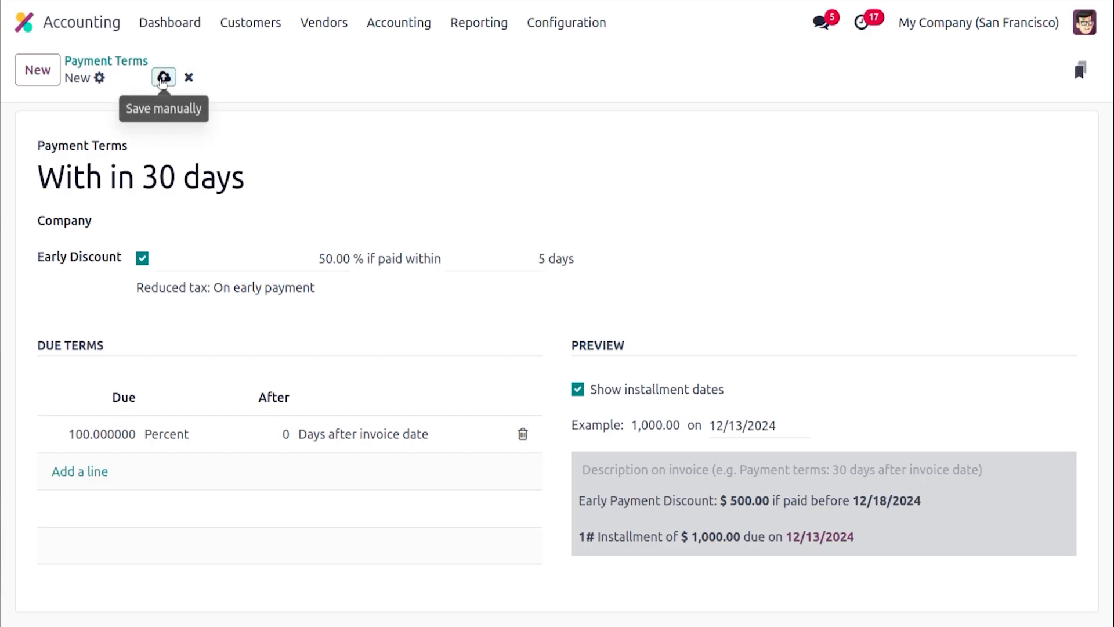
{"action": "left_click", "coordinate": [164, 77]}
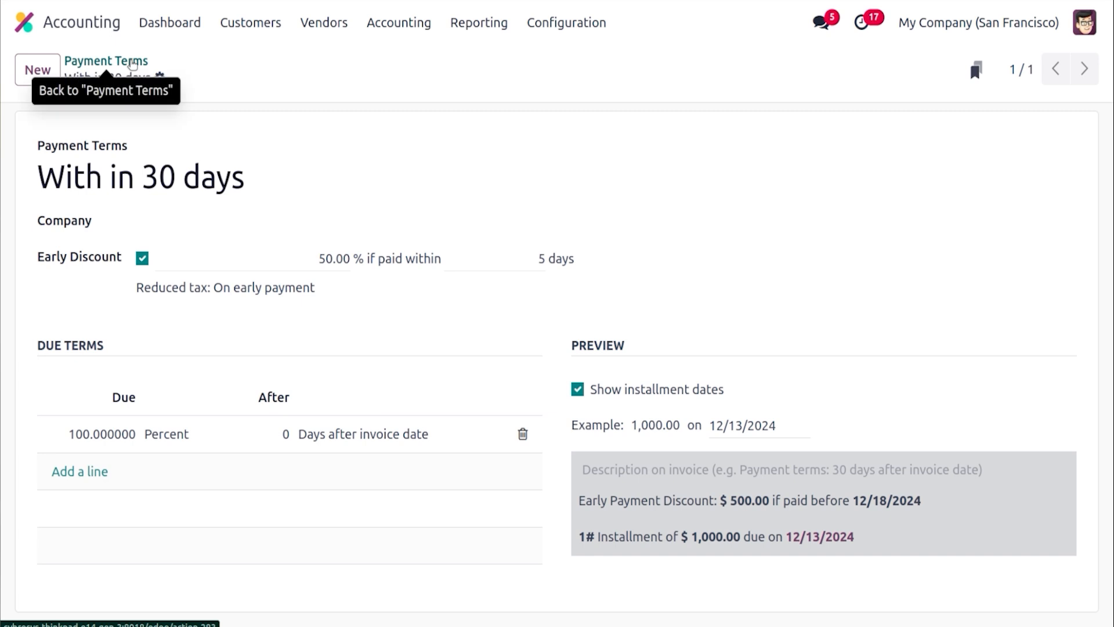
Move the "With in 30 days" payment term to the top of the payment terms list
{"action": "left_click", "coordinate": [133, 63]}
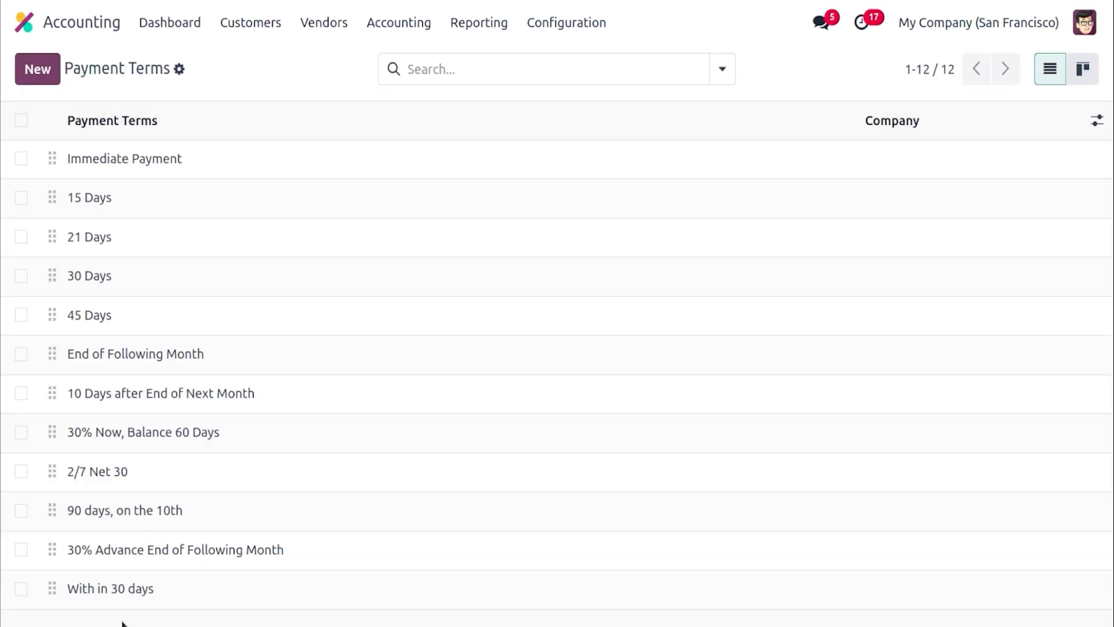
{"action": "left_click_drag", "start_coordinate": [53, 587], "coordinate": [120, 170]}
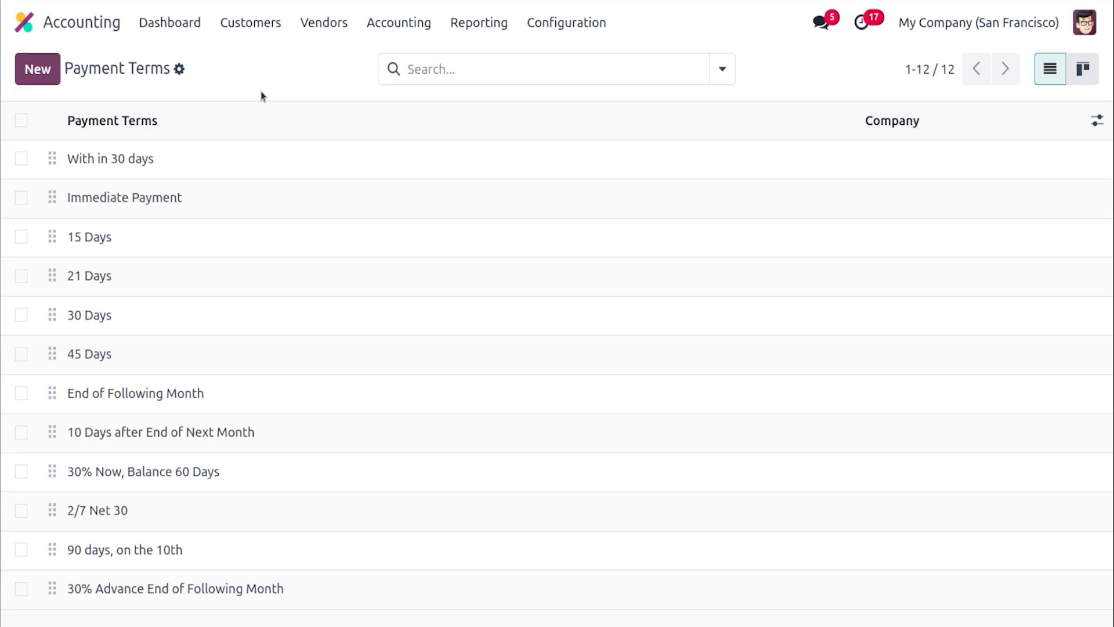
Create a new customer invoice for Deco Addict with invoice date 12/13/2024
{"action": "left_click", "coordinate": [255, 26]}
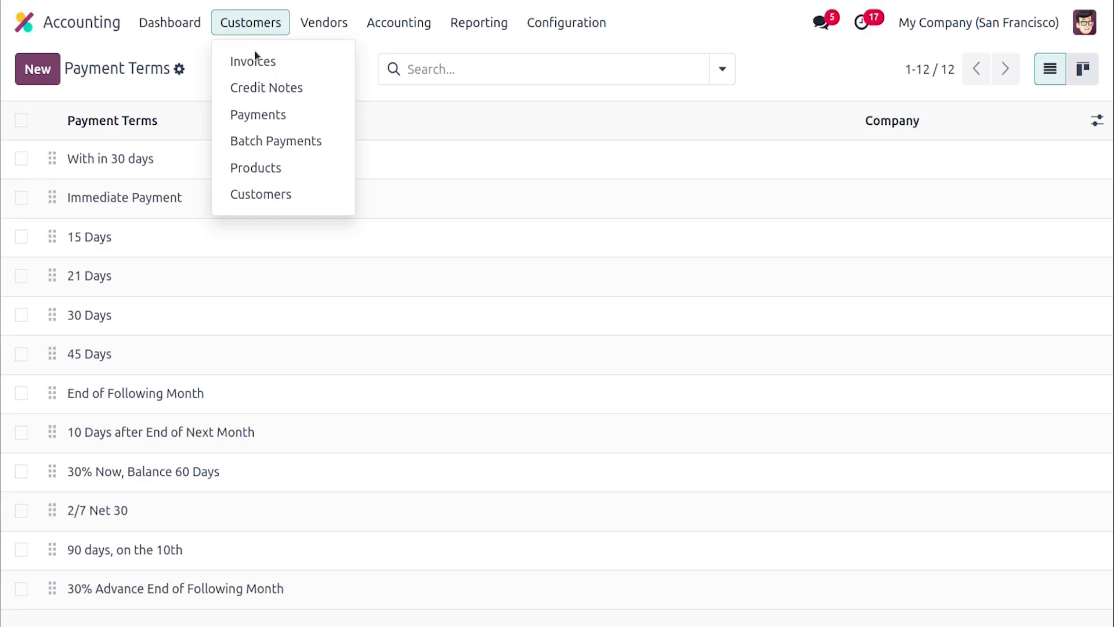
{"action": "left_click", "coordinate": [256, 59]}
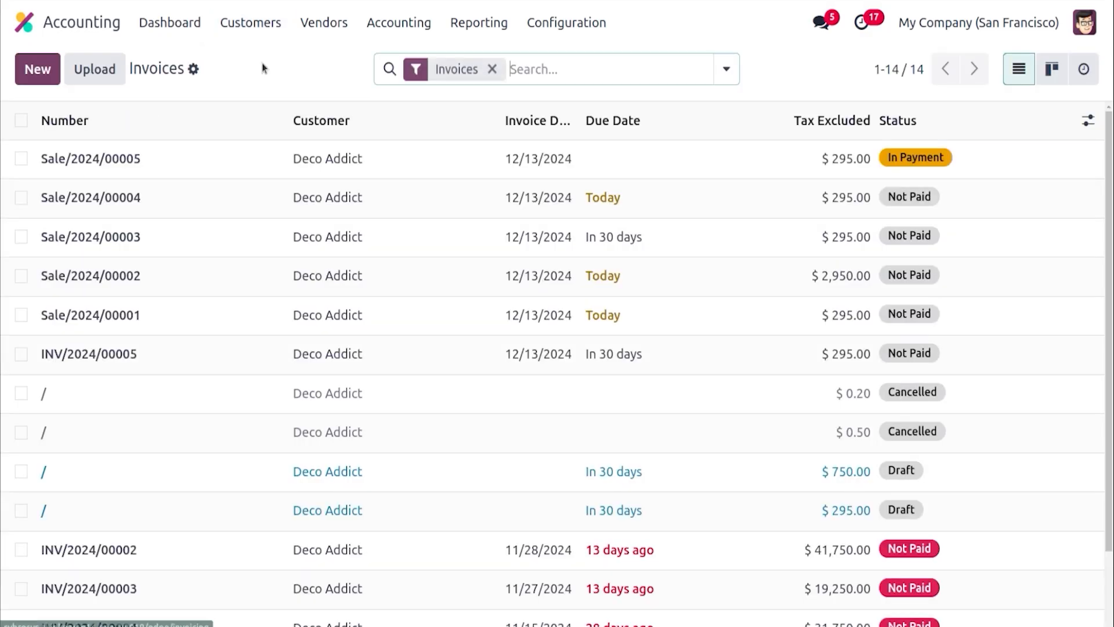
{"action": "left_click", "coordinate": [45, 69]}
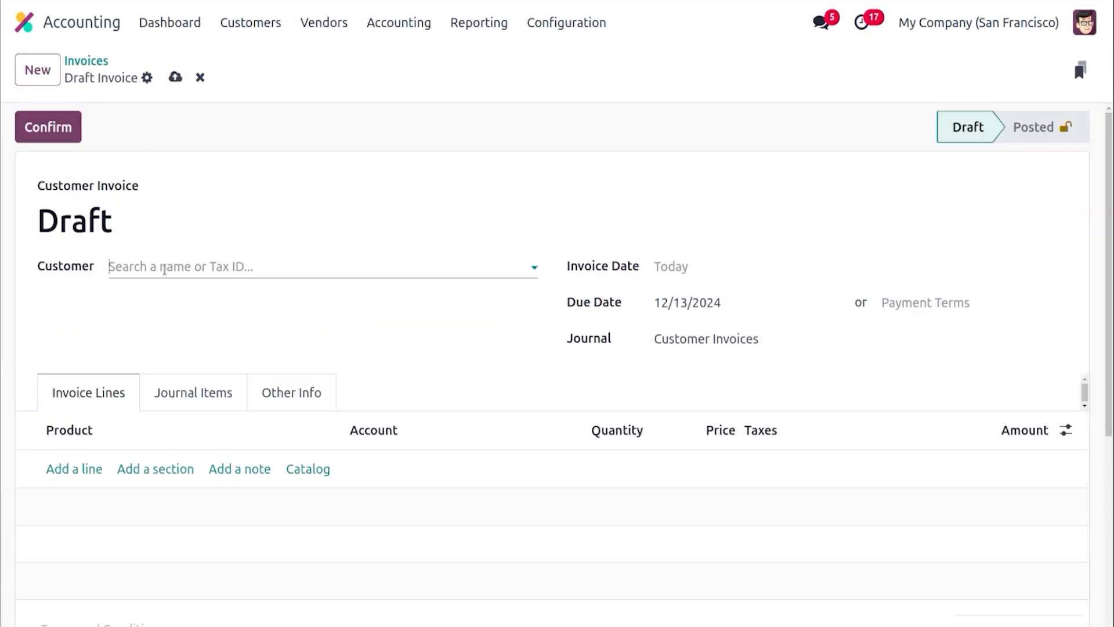
{"action": "left_click", "coordinate": [166, 268]}
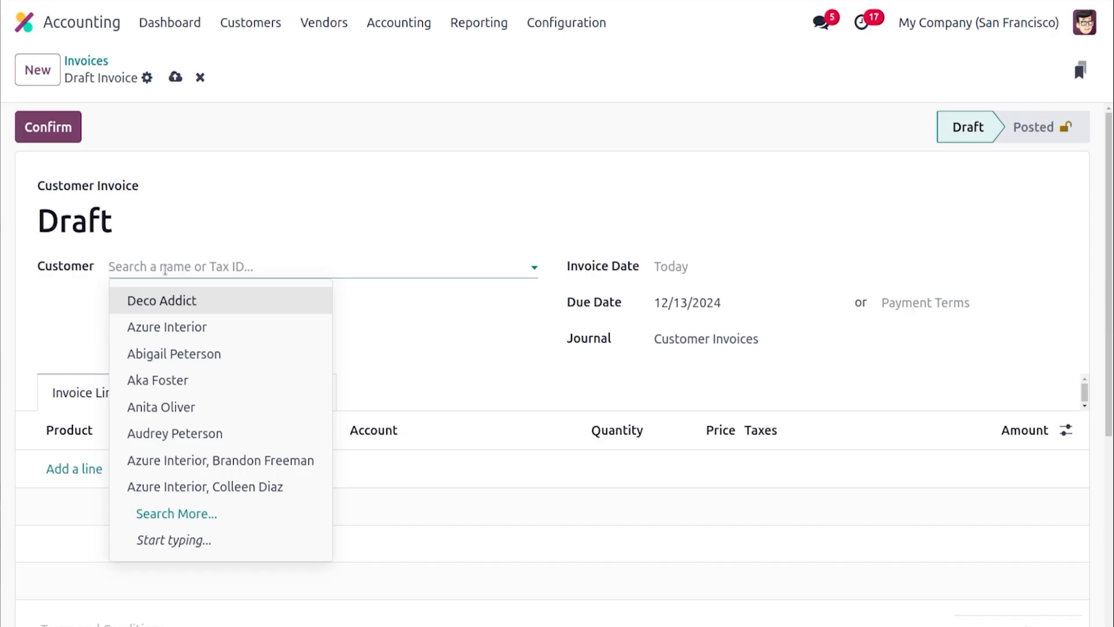
{"action": "left_click", "coordinate": [166, 293]}
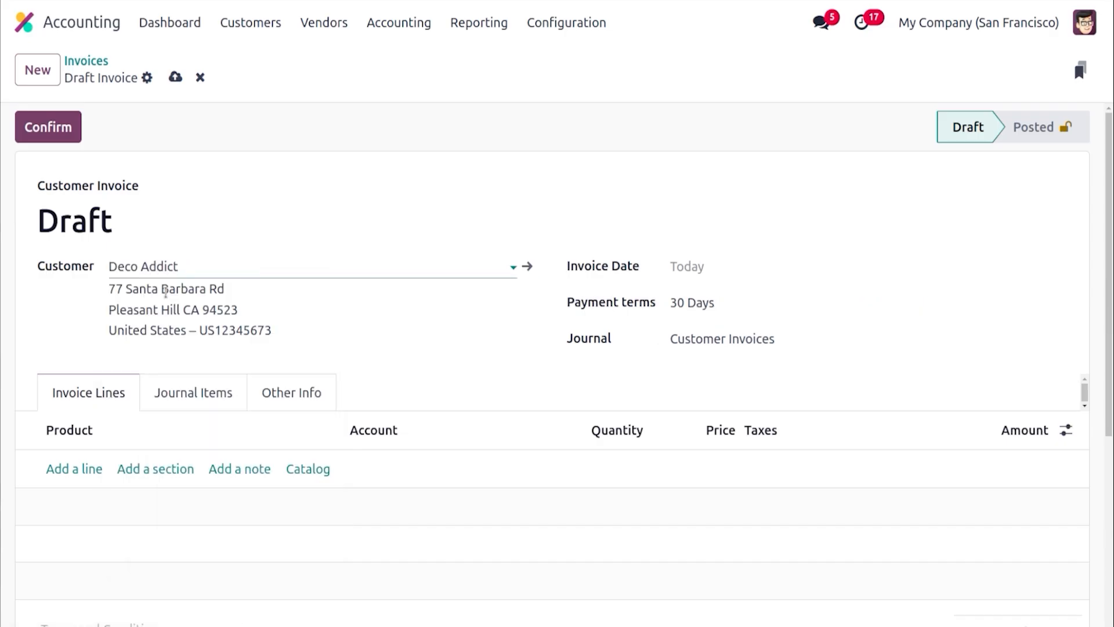
{"action": "left_click", "coordinate": [688, 275]}
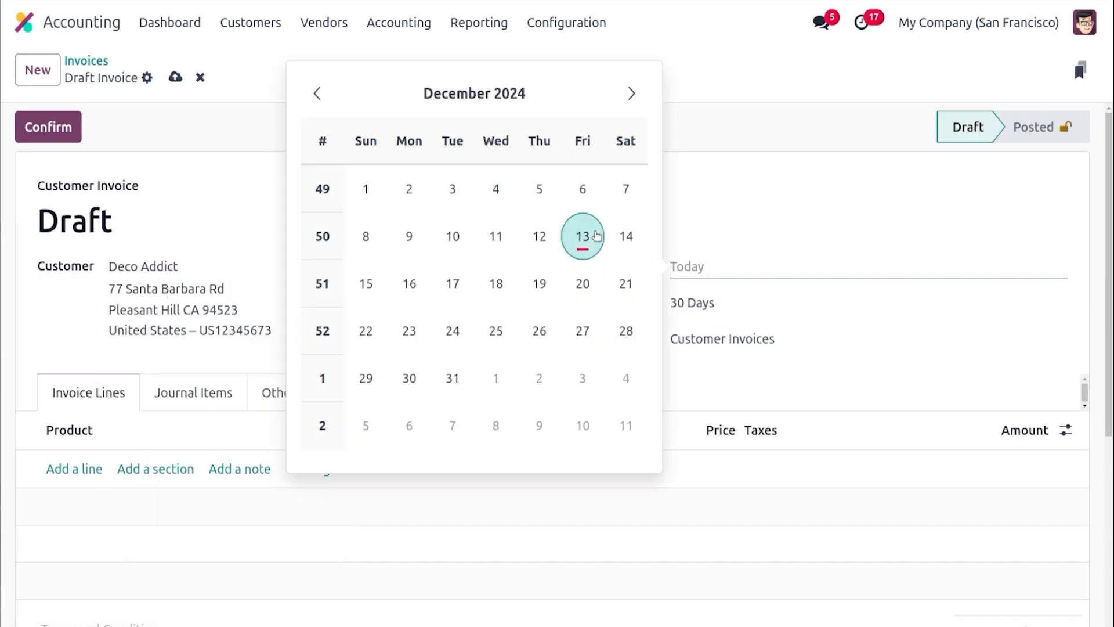
{"action": "left_click", "coordinate": [598, 234]}
Set the invoice's payment terms to With in 30 days and its journal to Sales Journal
{"action": "left_click", "coordinate": [673, 302]}
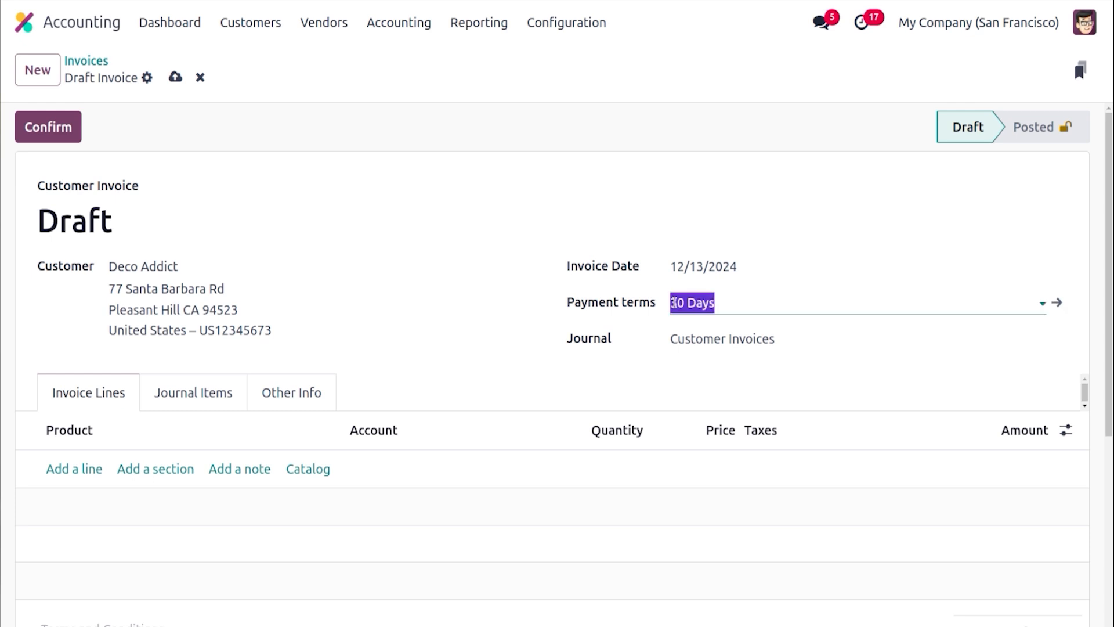
{"action": "left_click", "coordinate": [700, 348]}
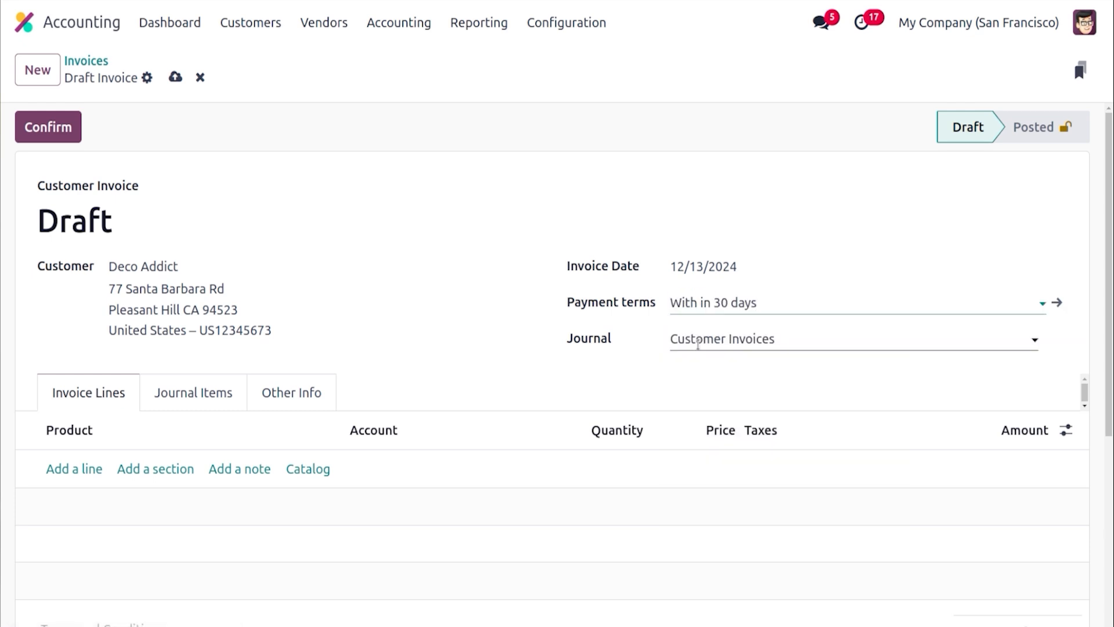
{"action": "left_click", "coordinate": [699, 344]}
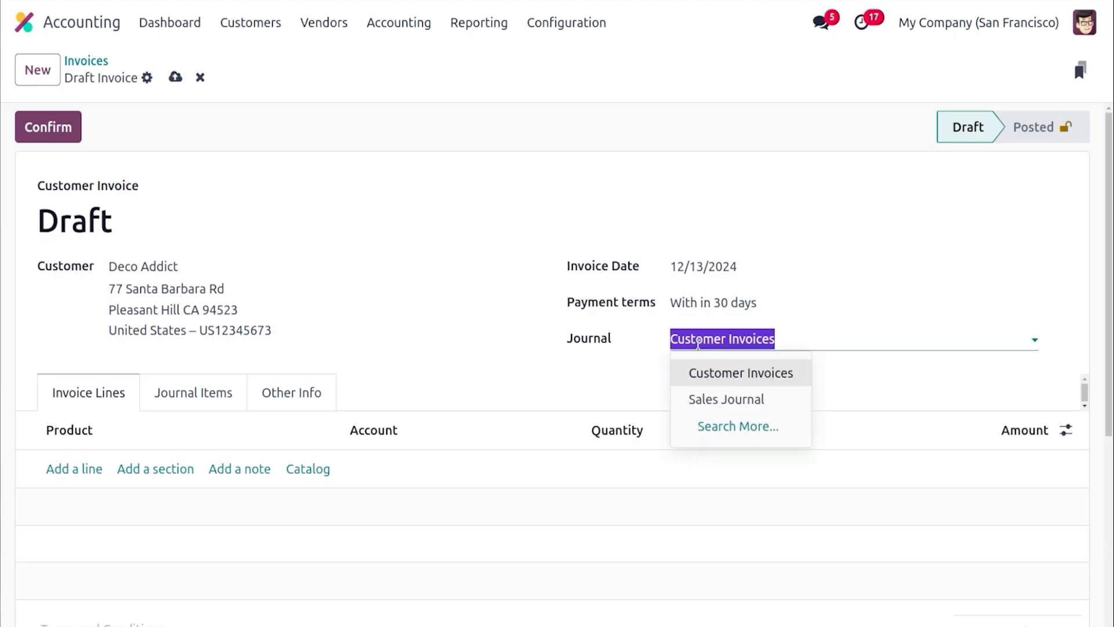
{"action": "left_click", "coordinate": [710, 399]}
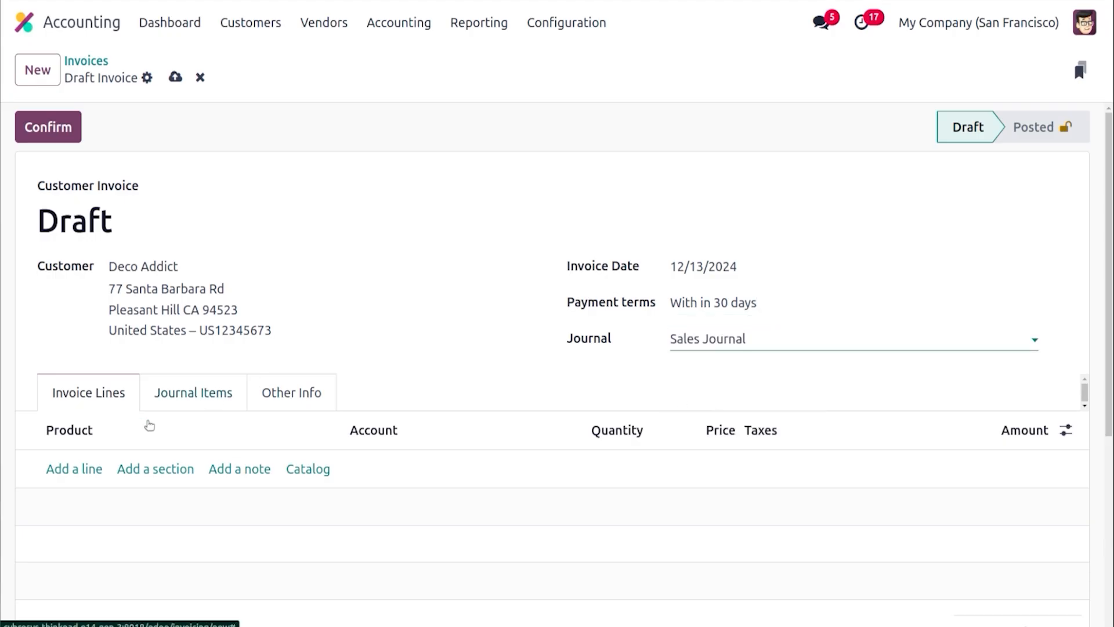
Add an invoice line for the product [FURN_6666] Acoustic Bloc Screens (White)
{"action": "left_click", "coordinate": [65, 470]}
{"action": "left_click", "coordinate": [64, 469]}
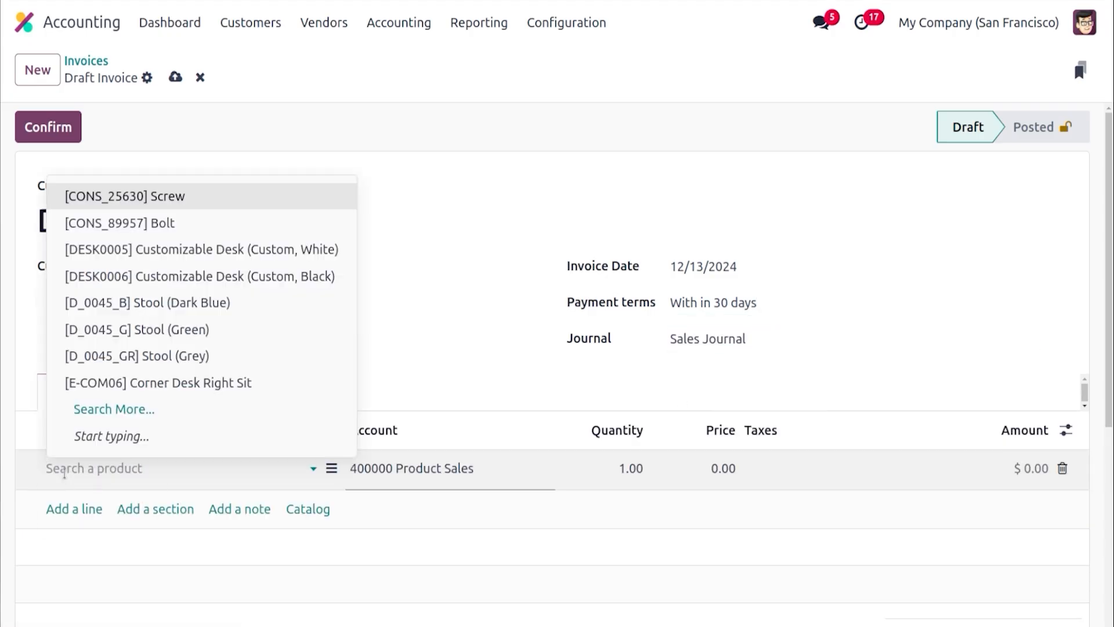
{"action": "type", "text": "ACU"}
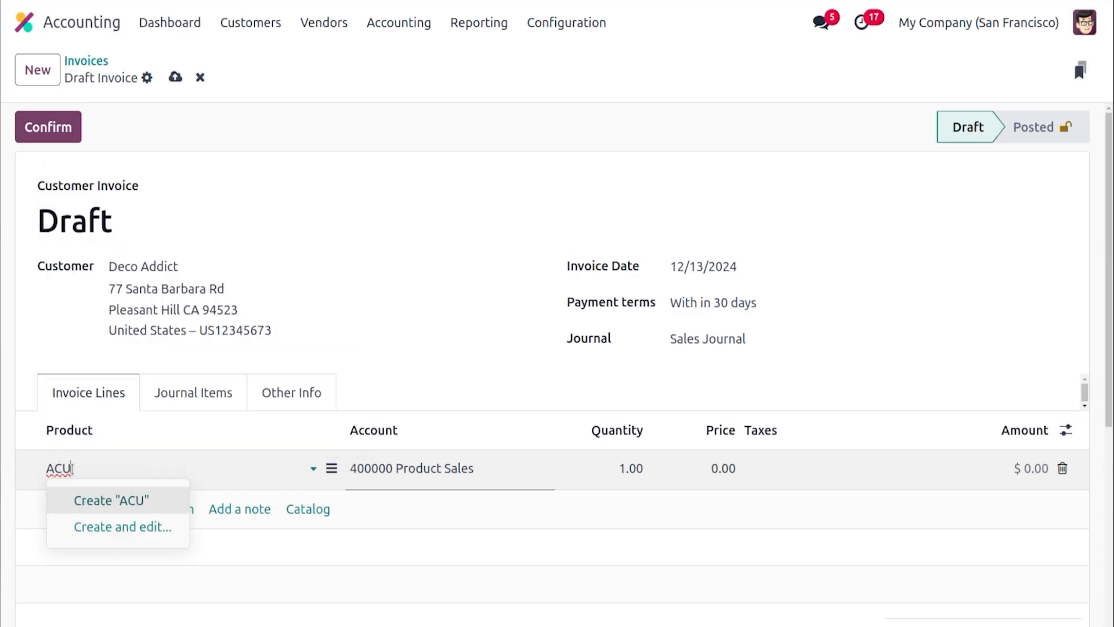
{"action": "key", "text": "BackSpace"}
{"action": "type", "text": "O"}
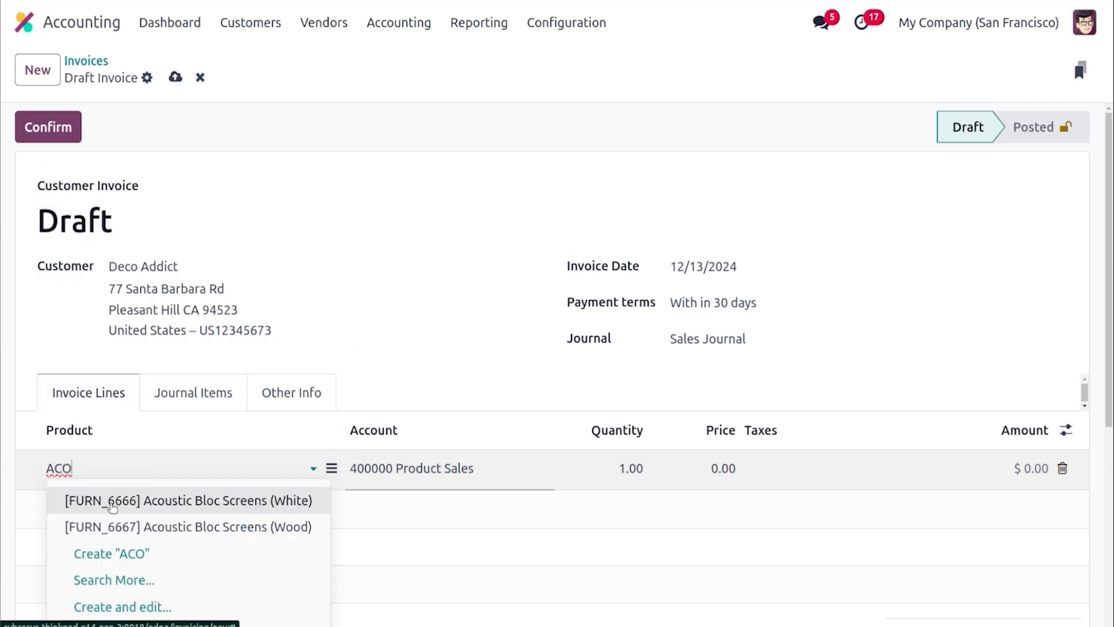
{"action": "left_click", "coordinate": [112, 507]}
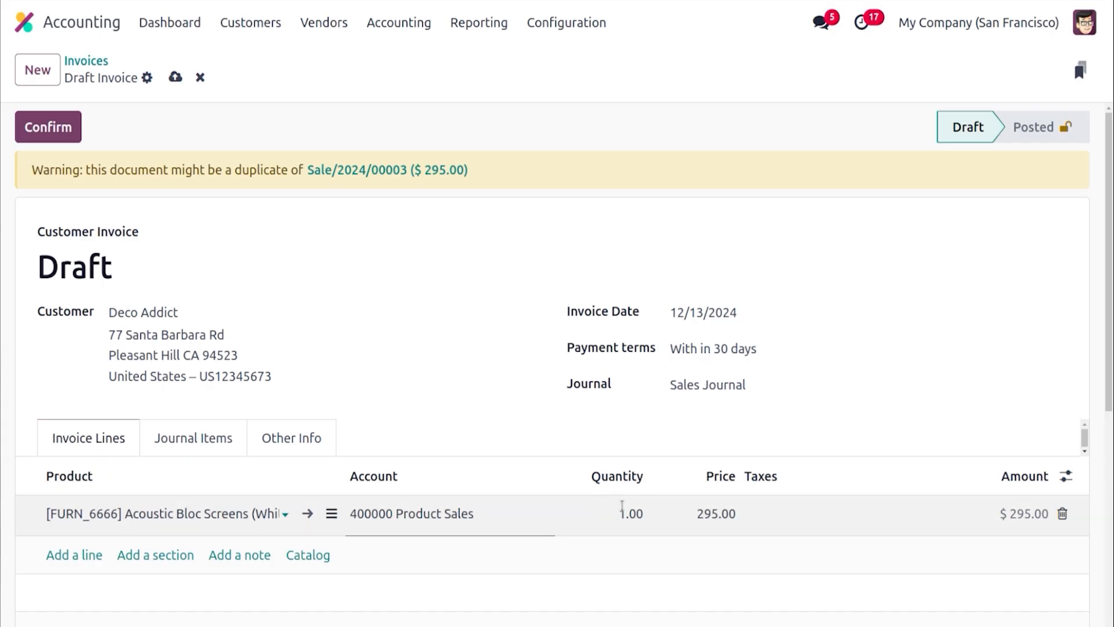
Apply VAT TAX to the invoice line and confirm the invoice
{"action": "left_click", "coordinate": [786, 514]}
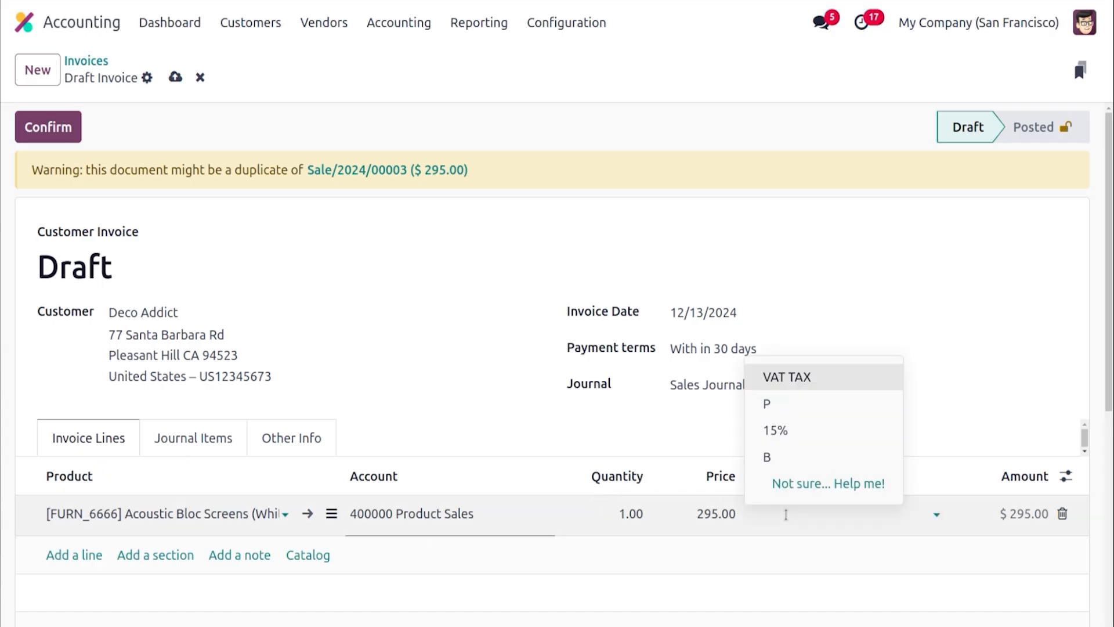
{"action": "left_click", "coordinate": [786, 376]}
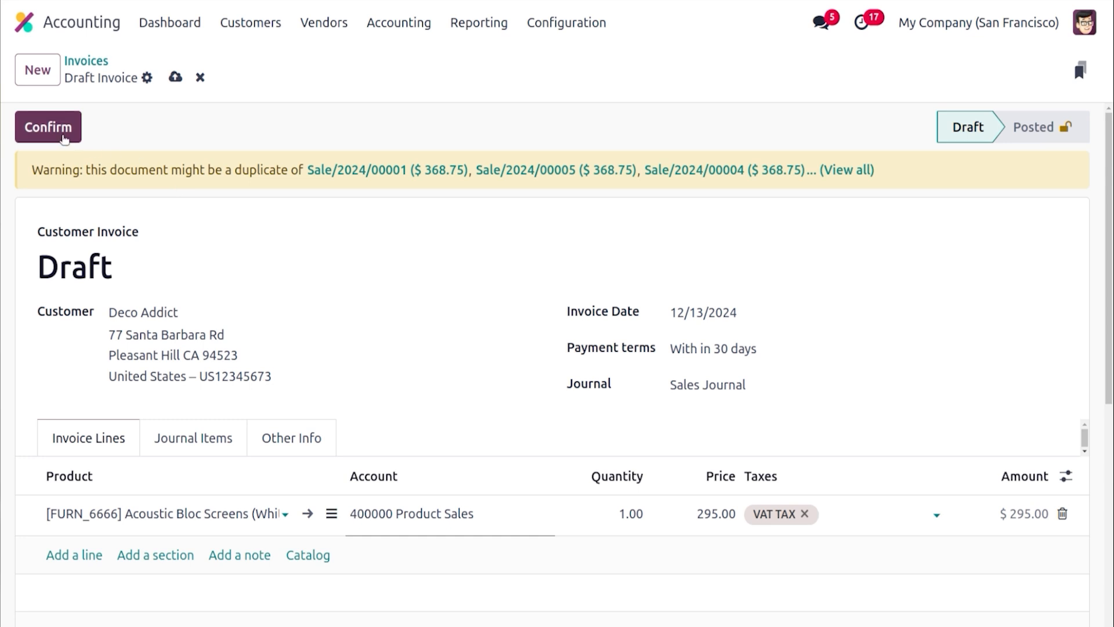
{"action": "left_click", "coordinate": [49, 127]}
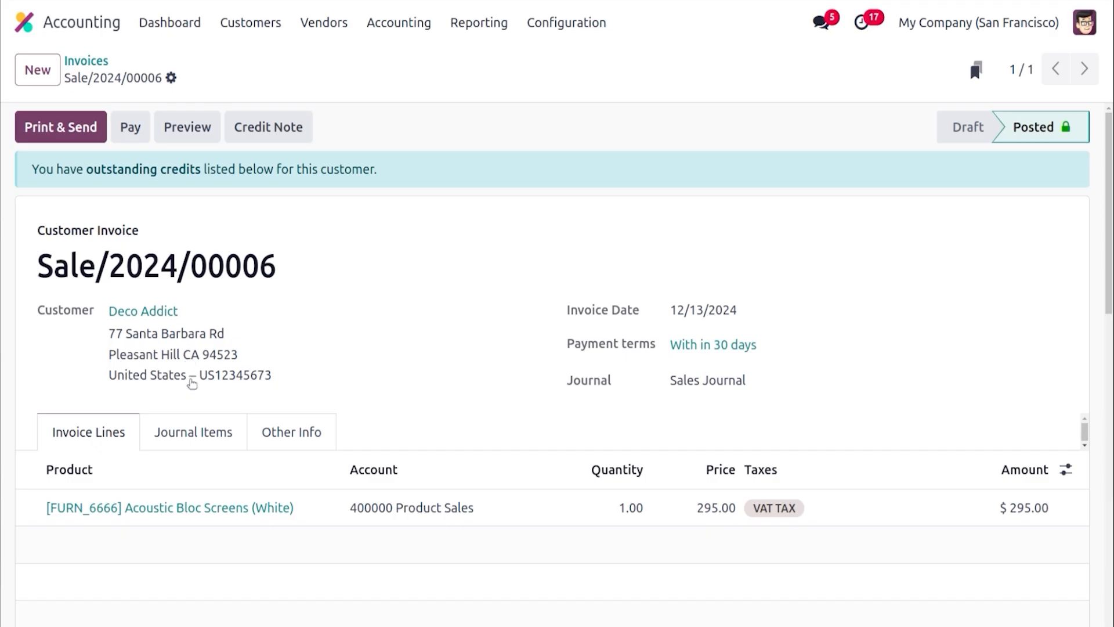
Review the posted invoice's journal items and open its customer portal preview
{"action": "left_click", "coordinate": [207, 452]}
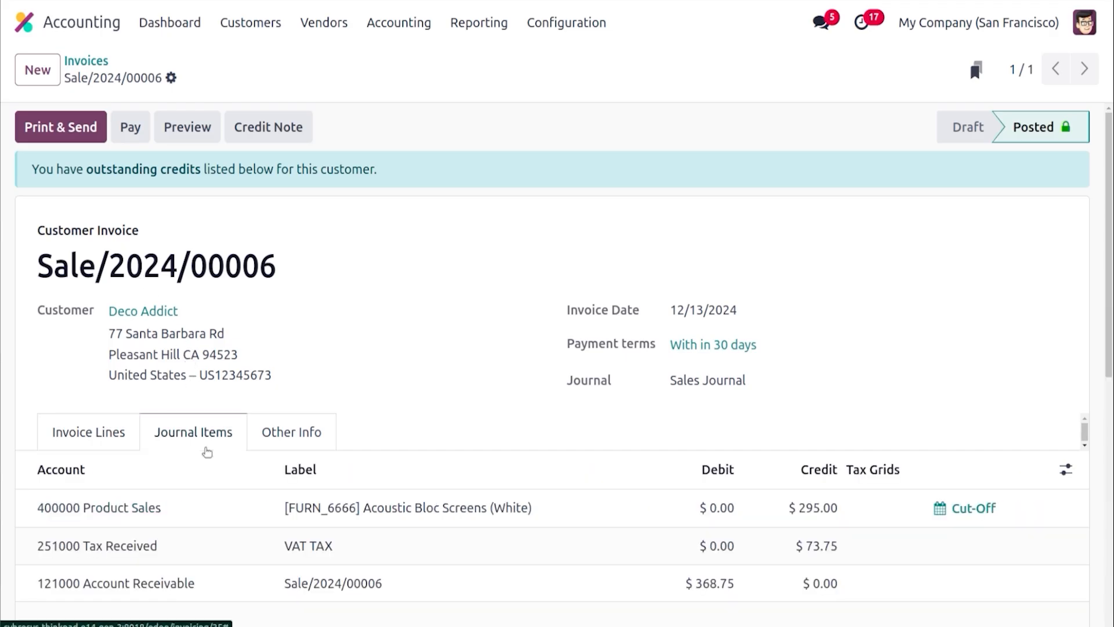
{"action": "left_click_drag", "start_coordinate": [1112, 285], "coordinate": [1112, 361]}
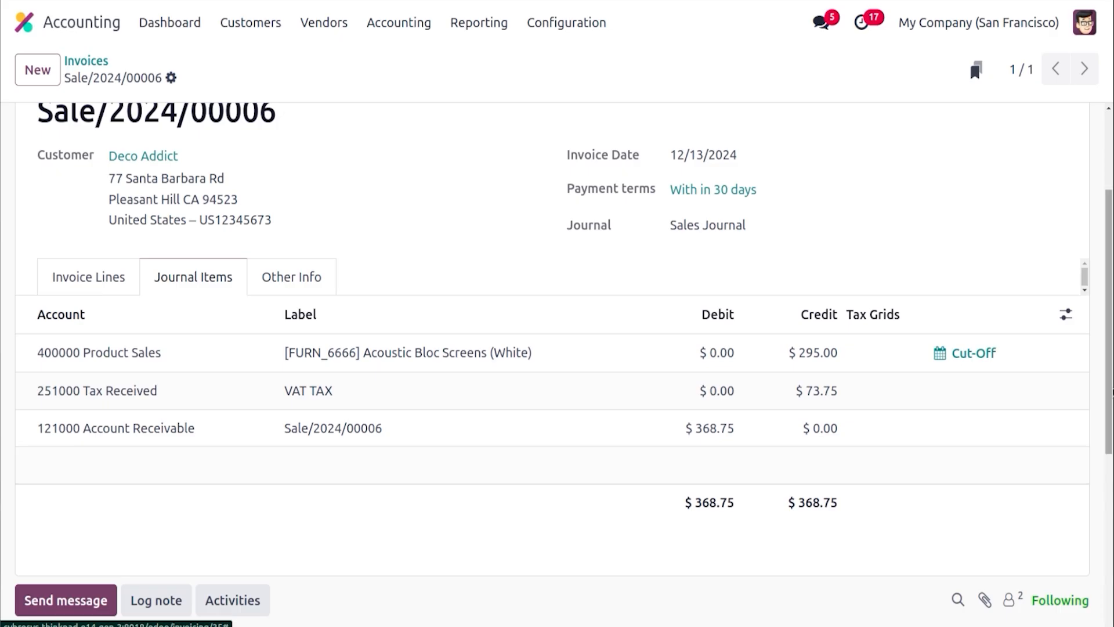
{"action": "scroll", "coordinate": [849, 473], "scroll_direction": "up", "scroll_amount": 3}
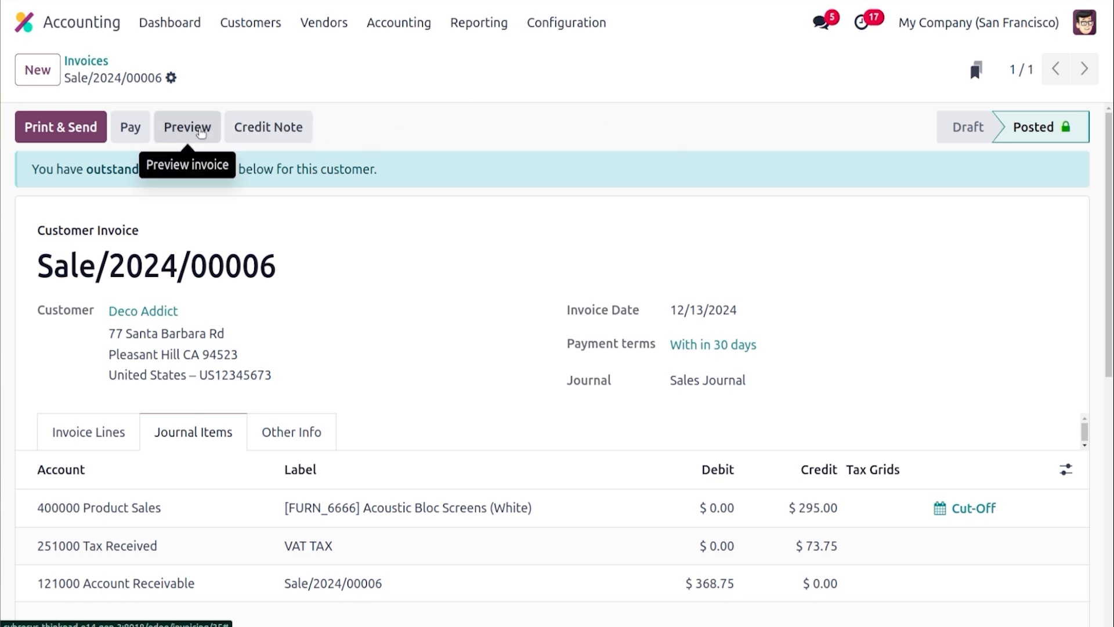
{"action": "left_click", "coordinate": [200, 132]}
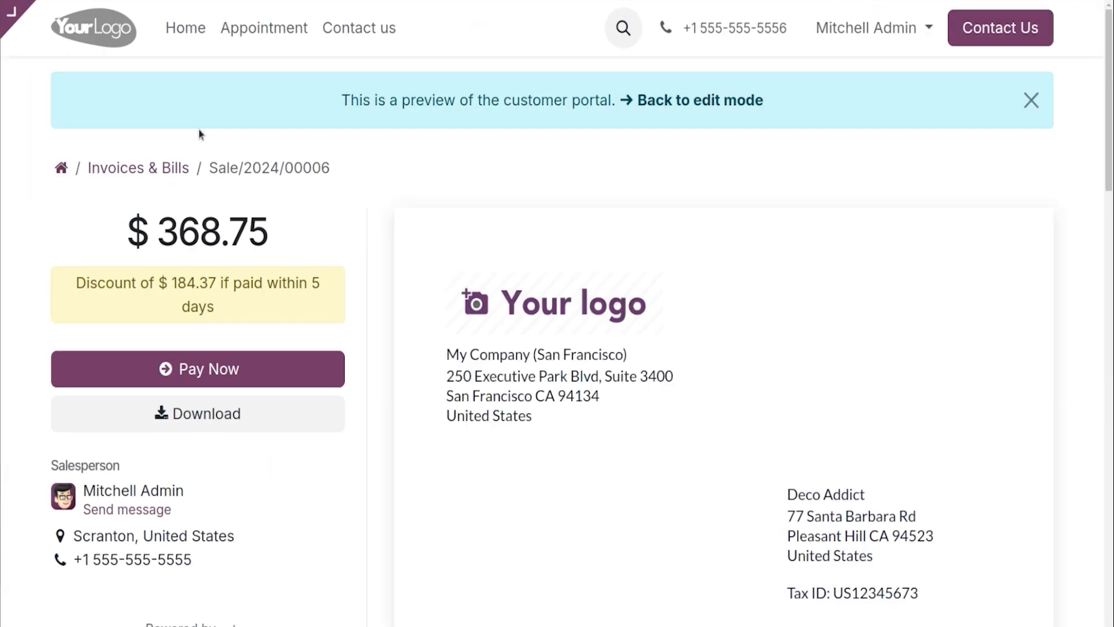
Scroll through the invoice's customer portal preview and return to the invoice form
{"action": "left_click_drag", "start_coordinate": [1110, 171], "coordinate": [1112, 371]}
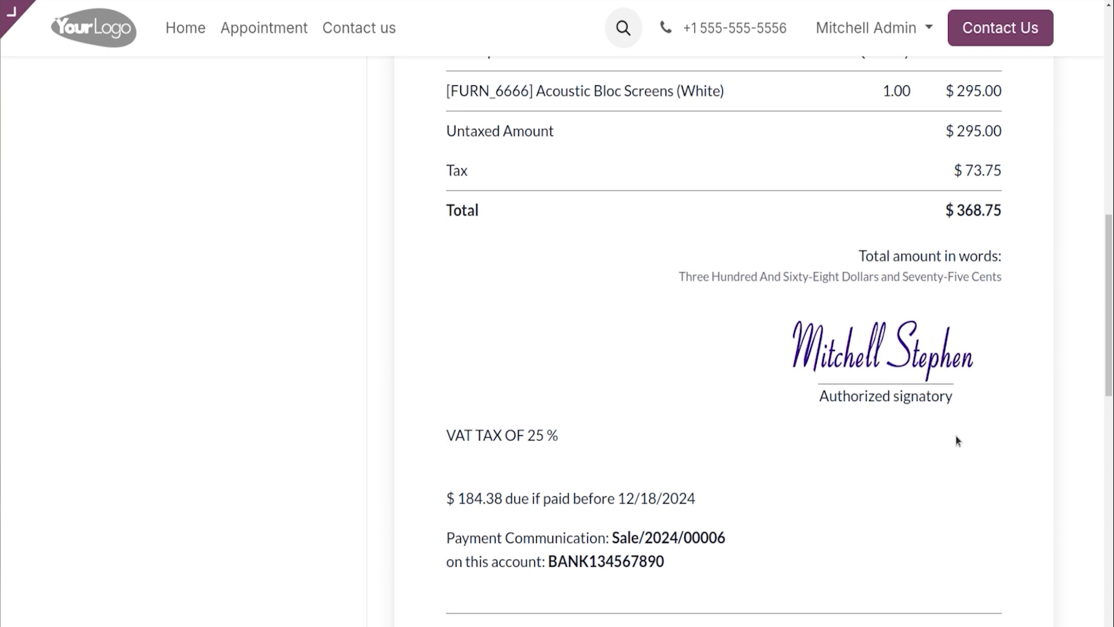
{"action": "left_click_drag", "start_coordinate": [1110, 267], "coordinate": [1110, 56]}
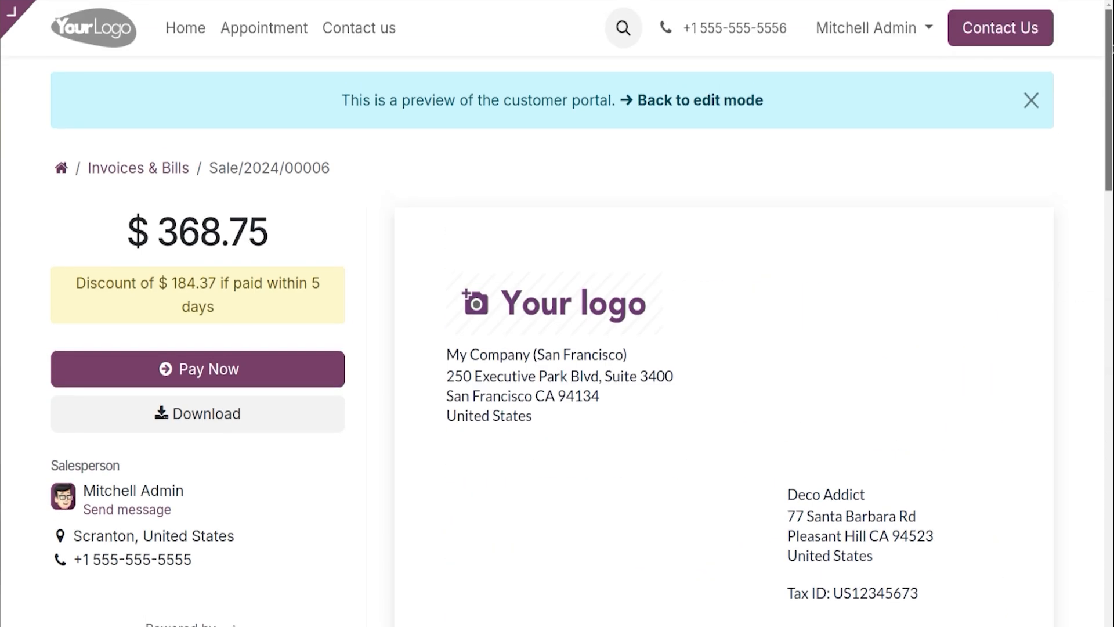
{"action": "left_click", "coordinate": [724, 101]}
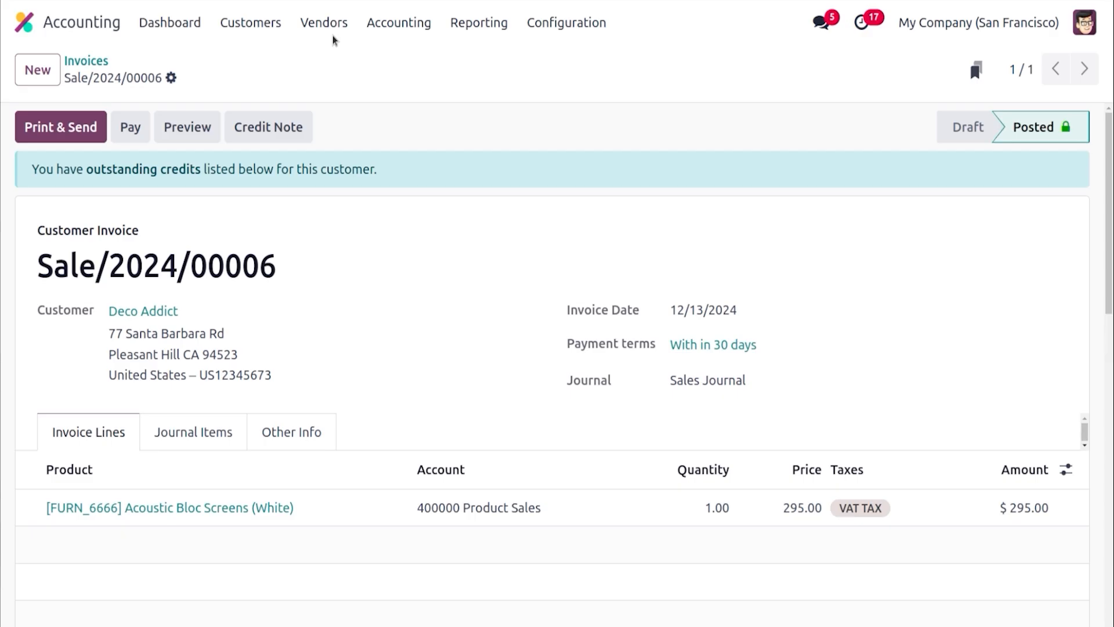
Register a payment for the invoice with the early payment discount through the Bank journal
{"action": "left_click", "coordinate": [130, 127]}
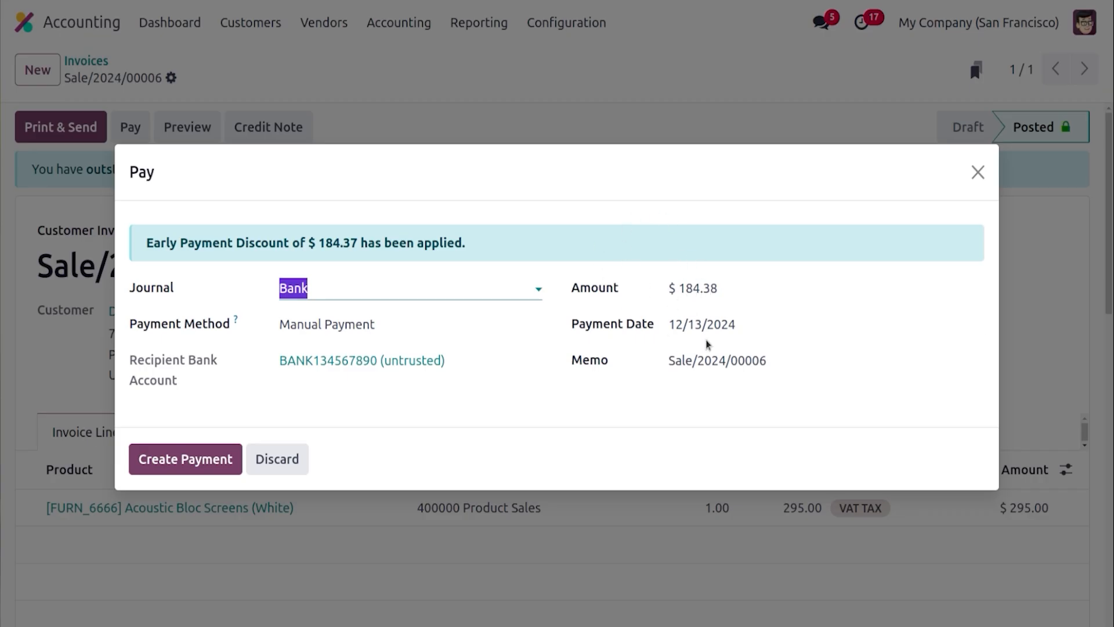
{"action": "left_click", "coordinate": [204, 459]}
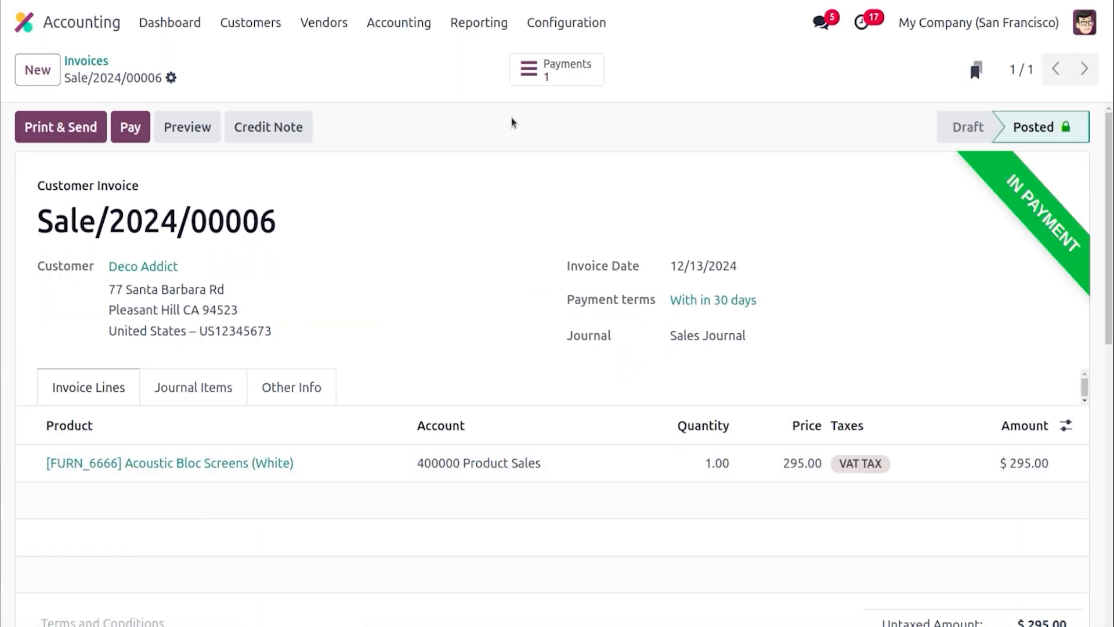
Open the invoice's payment, validate it, and review its journal entry before returning to the invoice
{"action": "left_click", "coordinate": [551, 72]}
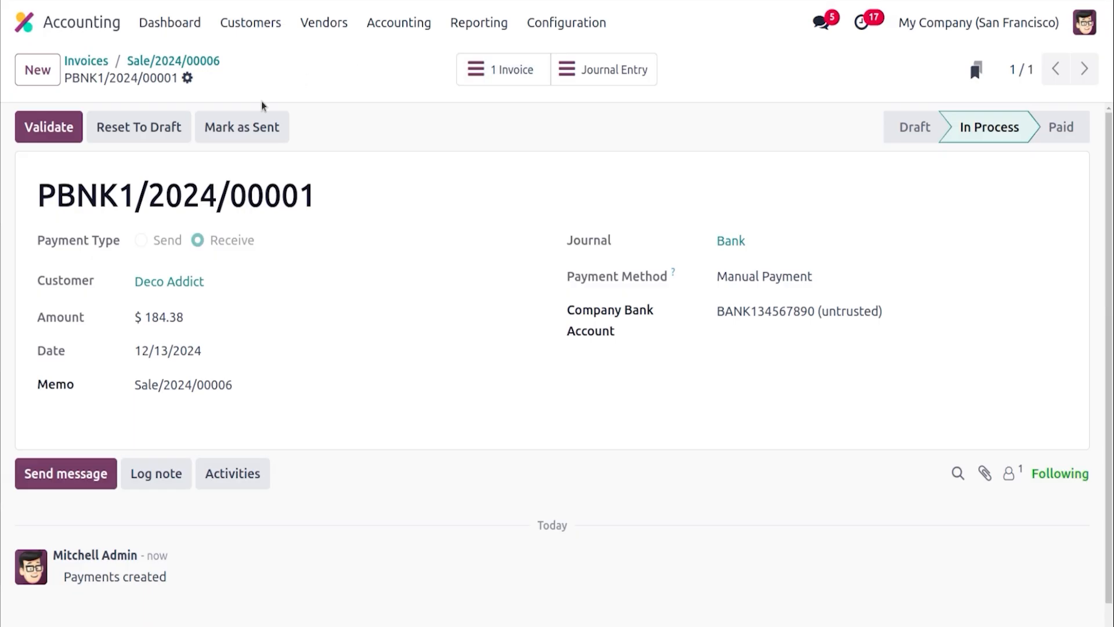
{"action": "left_click", "coordinate": [68, 135]}
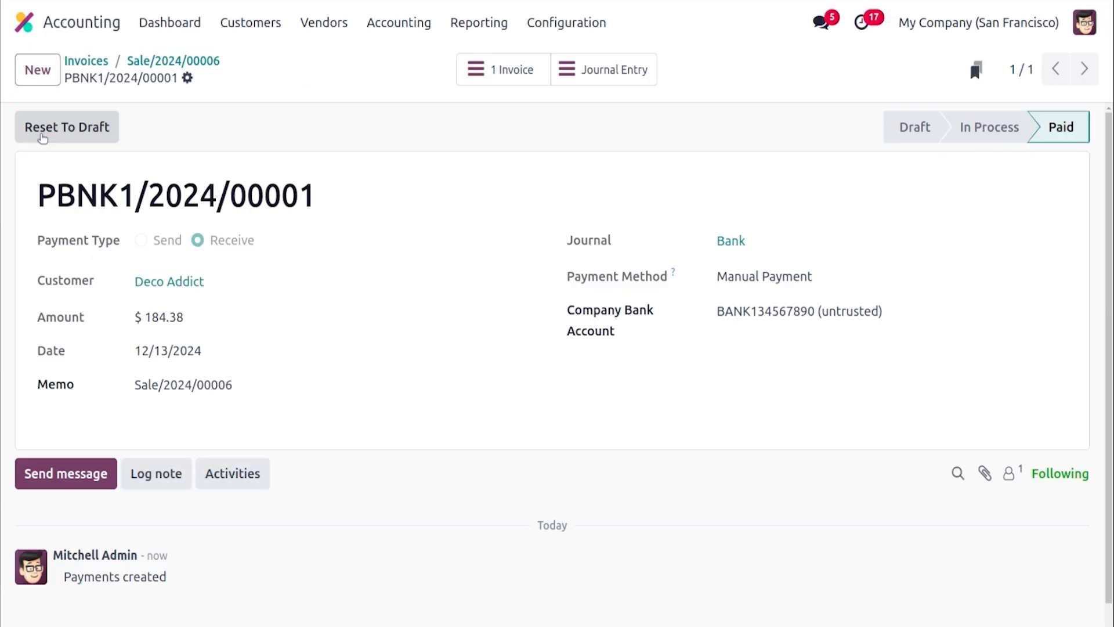
{"action": "left_click", "coordinate": [590, 73]}
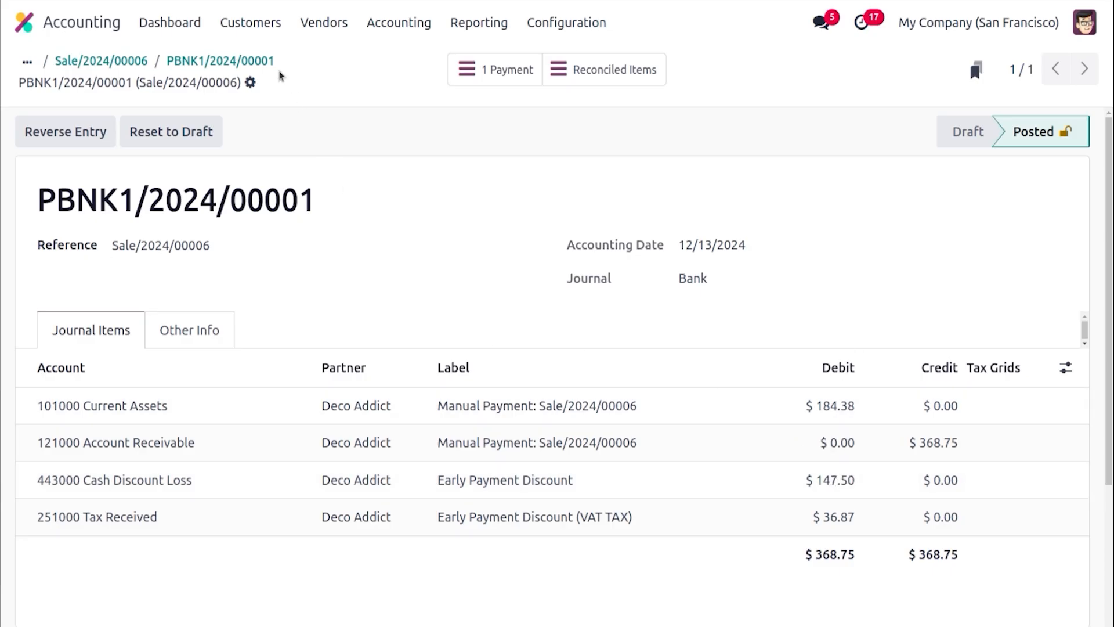
{"action": "left_click", "coordinate": [262, 62]}
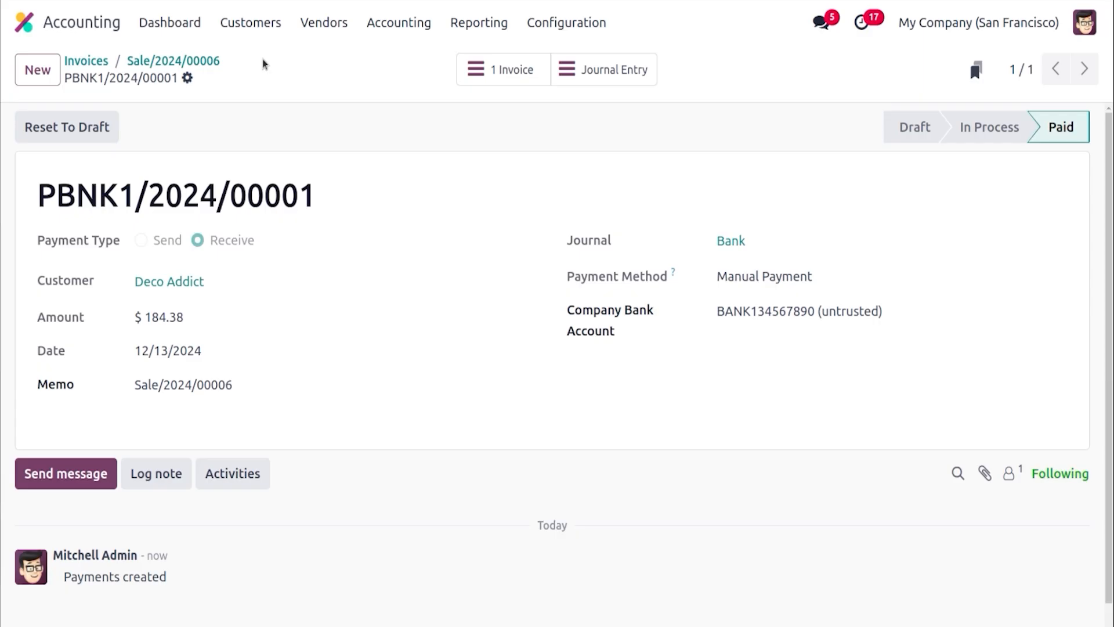
{"action": "left_click", "coordinate": [188, 61]}
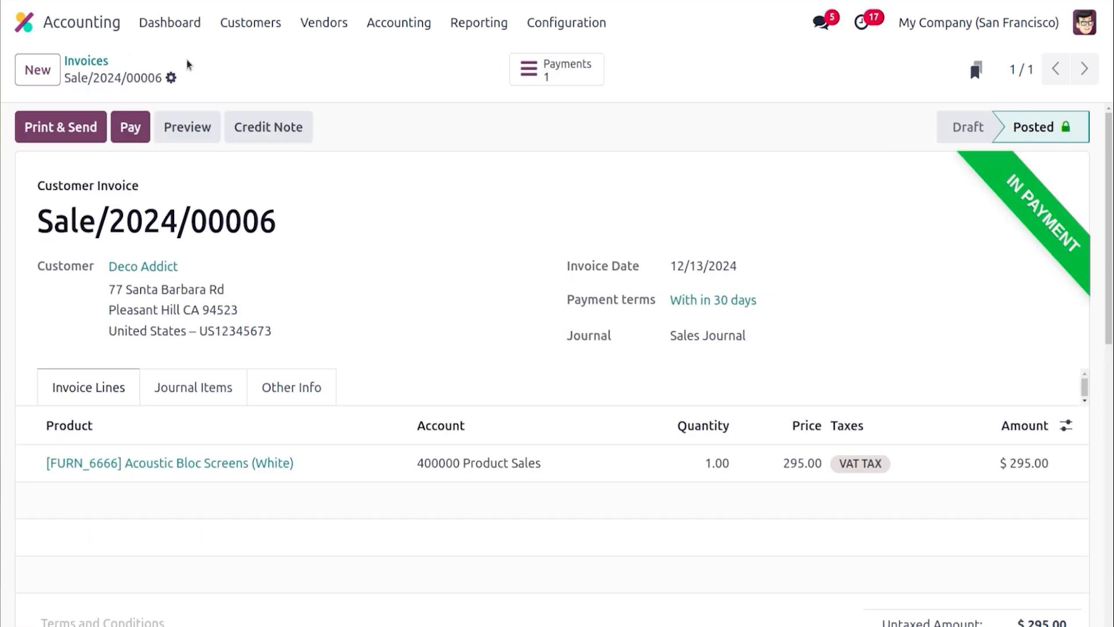
Create and confirm a credit note reversing the invoice with the reason DAMAGED
{"action": "left_click", "coordinate": [291, 125]}
{"action": "left_click", "coordinate": [320, 262]}
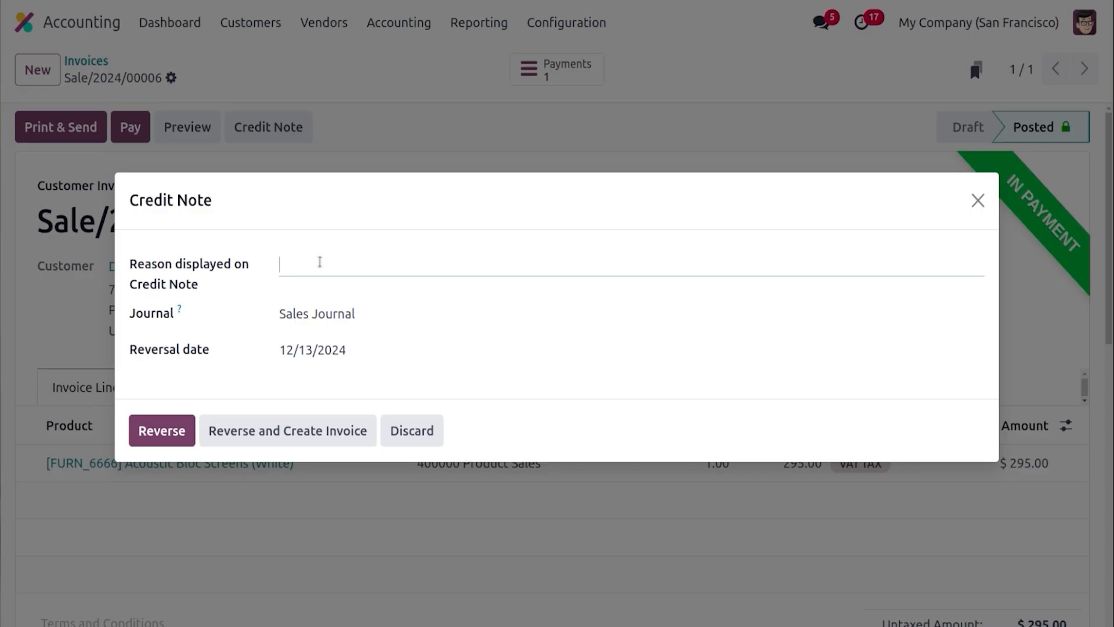
{"action": "type", "text": "R\\DAMAGED"}
{"action": "left_click", "coordinate": [292, 257]}
{"action": "key", "text": "BackSpace"}
{"action": "key", "text": "BackSpace"}
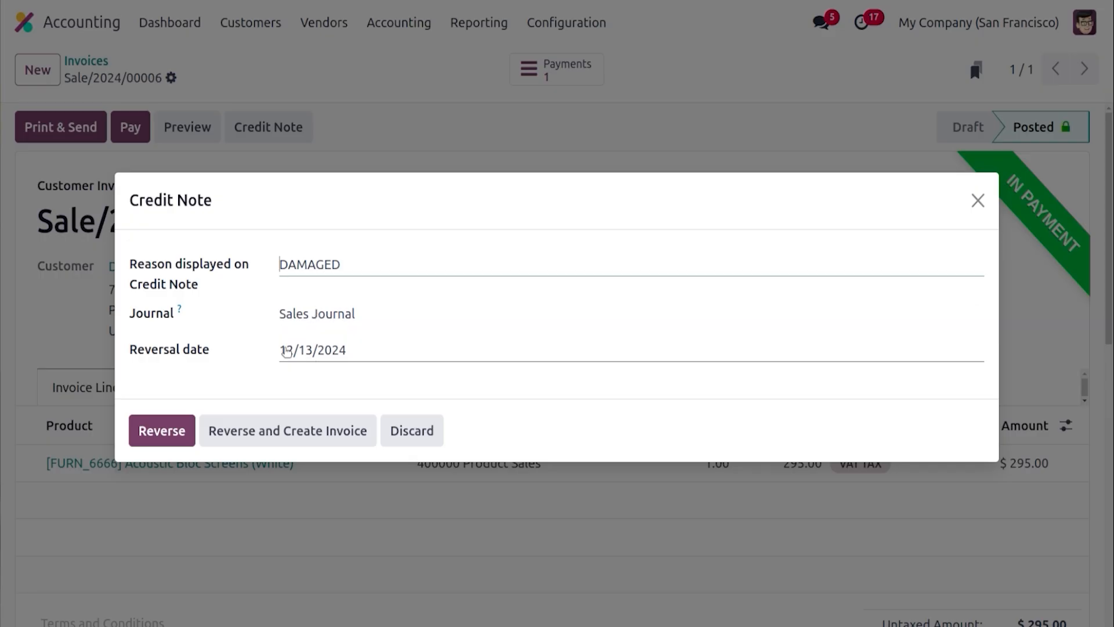
{"action": "left_click", "coordinate": [170, 433]}
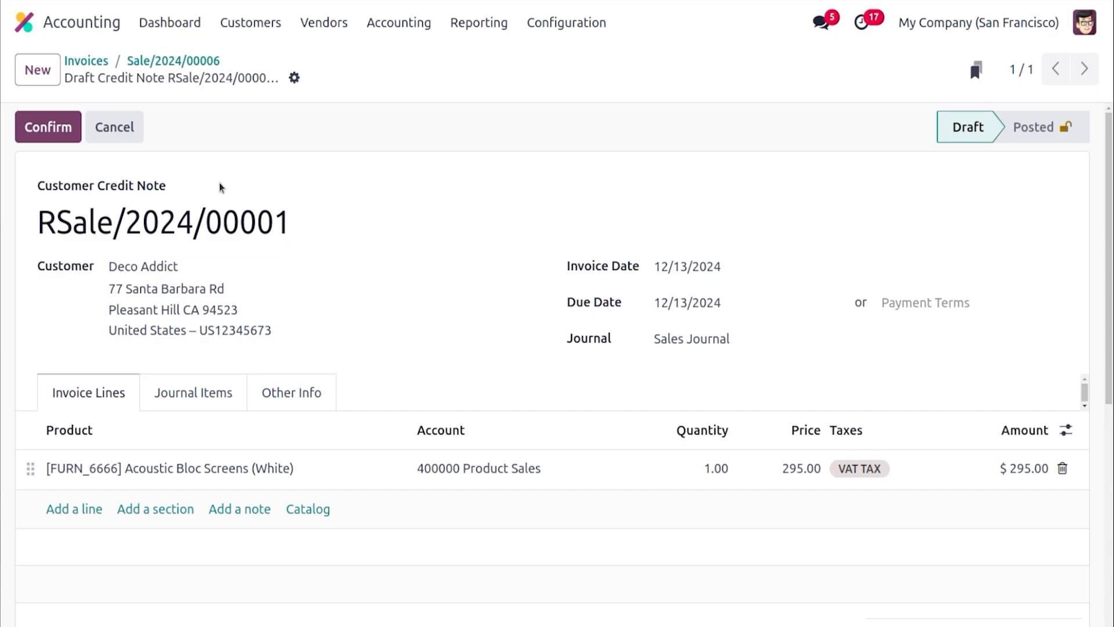
{"action": "left_click", "coordinate": [49, 127]}
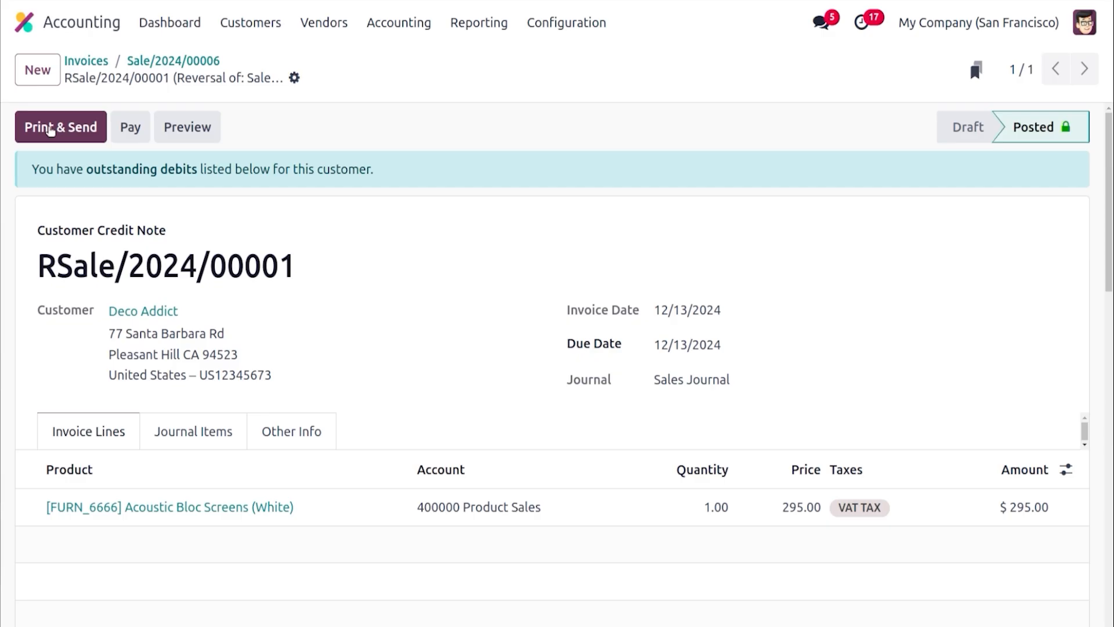
Open the list of customer credit notes
{"action": "left_click", "coordinate": [50, 130]}
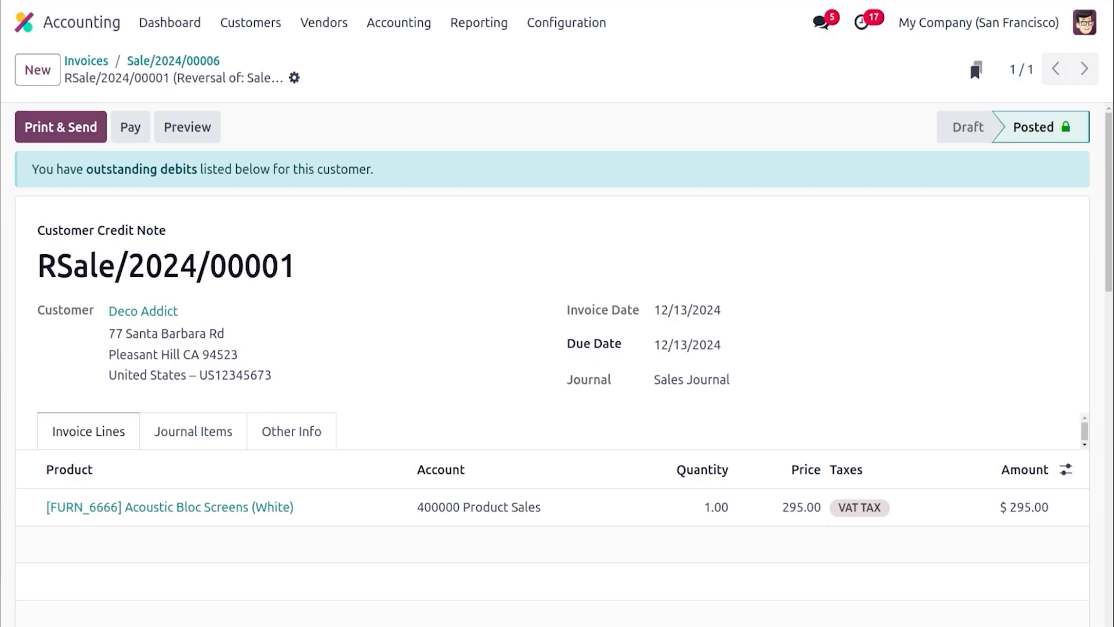
{"action": "left_click", "coordinate": [255, 22]}
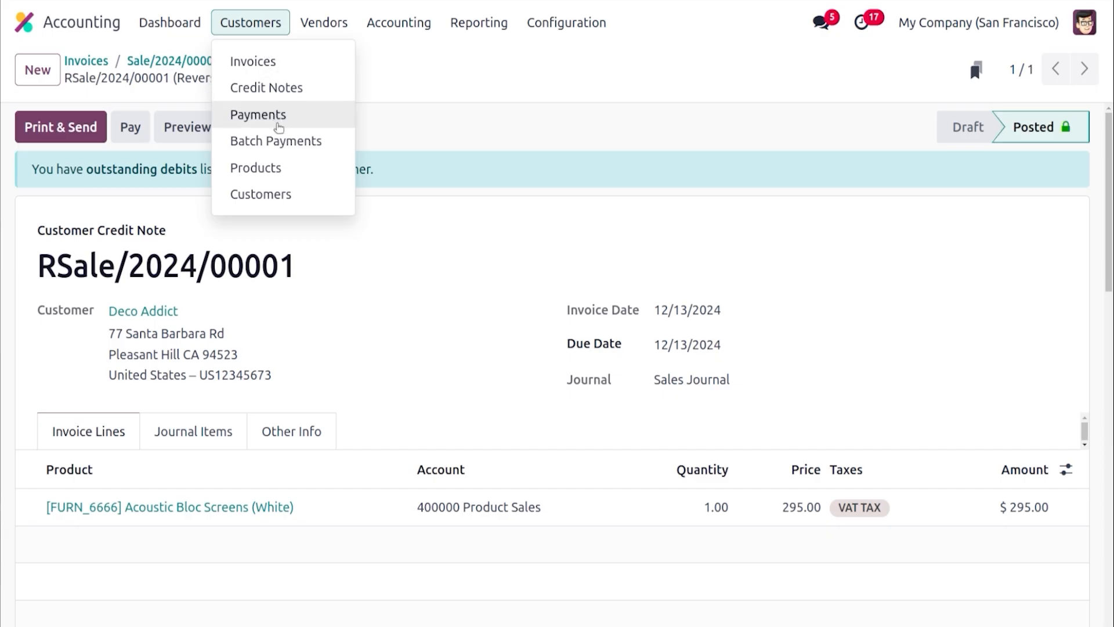
{"action": "left_click", "coordinate": [284, 93]}
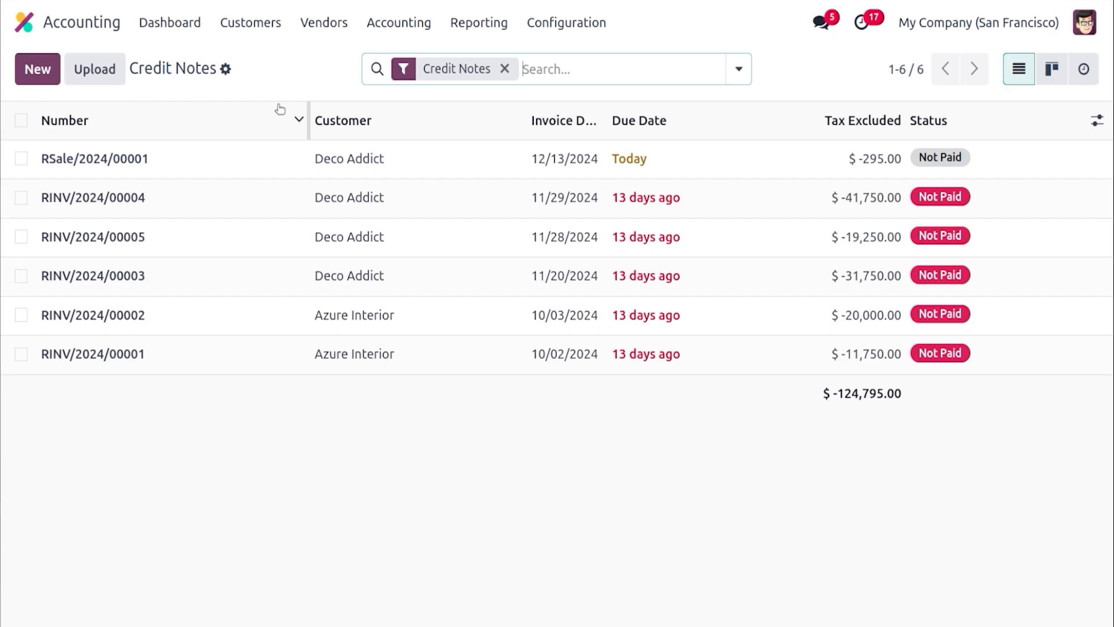
Create a new vendor bill for Azure Interior with a bill date of 12/13/2024
{"action": "left_click", "coordinate": [298, 27]}
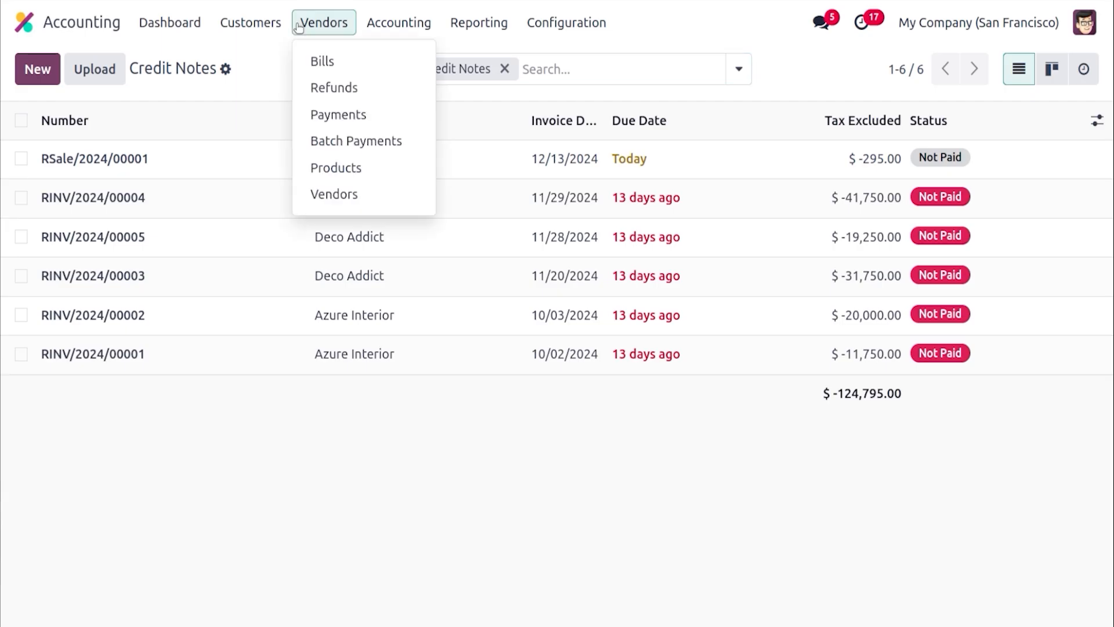
{"action": "left_click", "coordinate": [322, 59]}
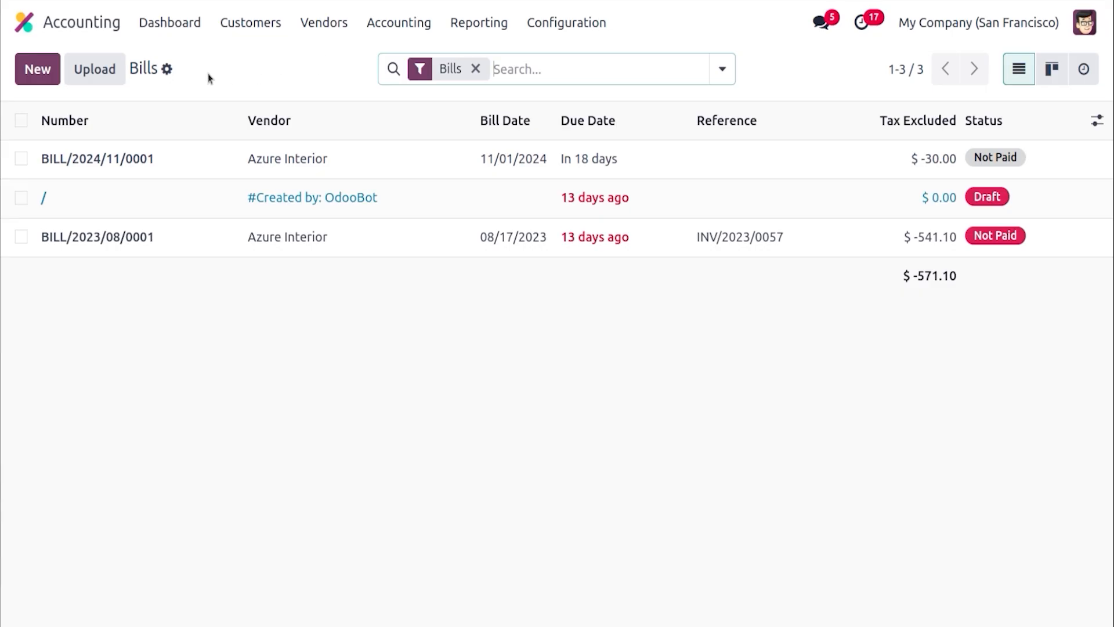
{"action": "left_click", "coordinate": [36, 78]}
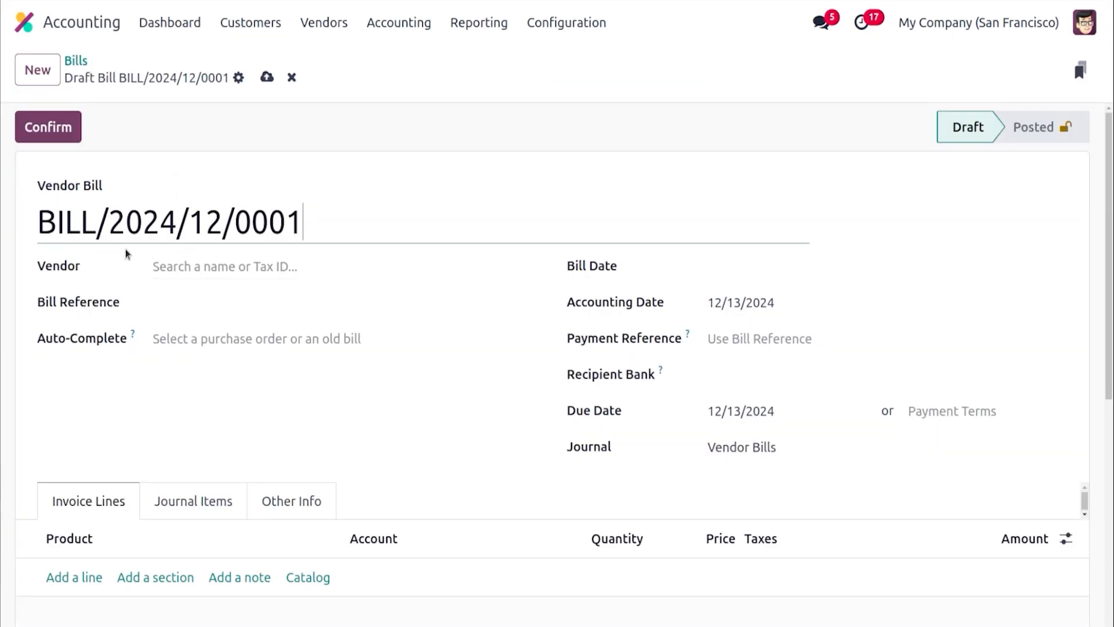
{"action": "left_click", "coordinate": [217, 261]}
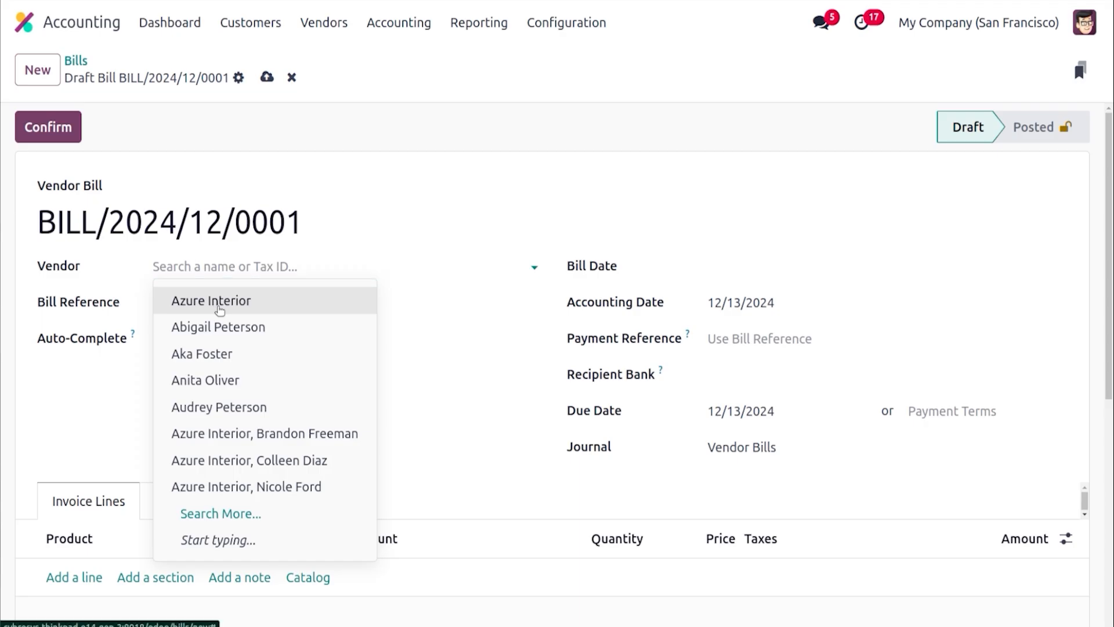
{"action": "left_click", "coordinate": [218, 301]}
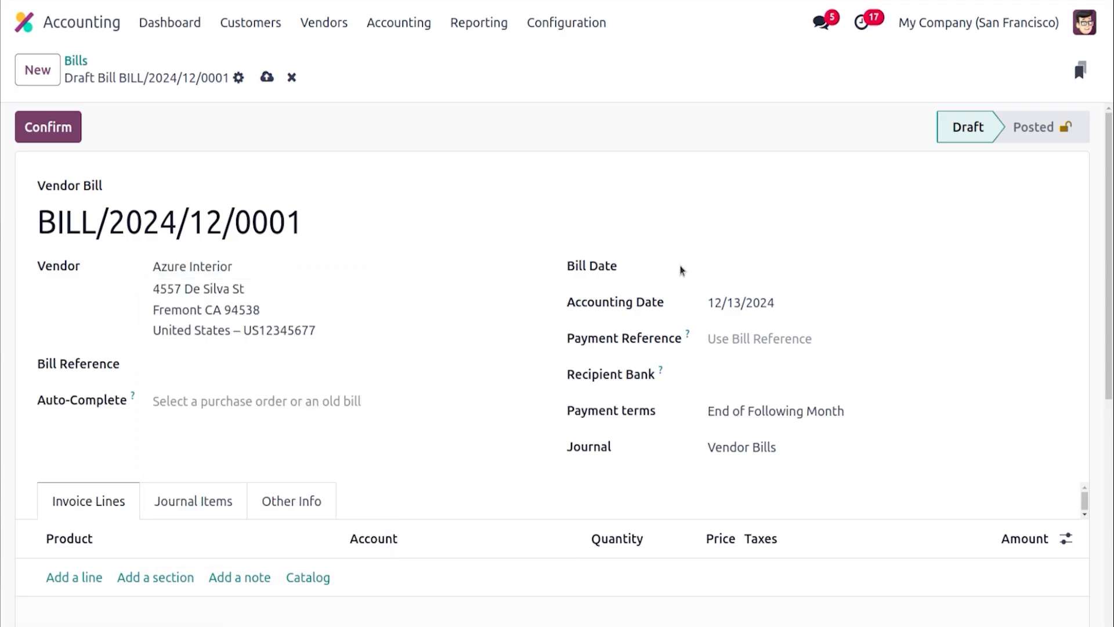
{"action": "left_click", "coordinate": [731, 270]}
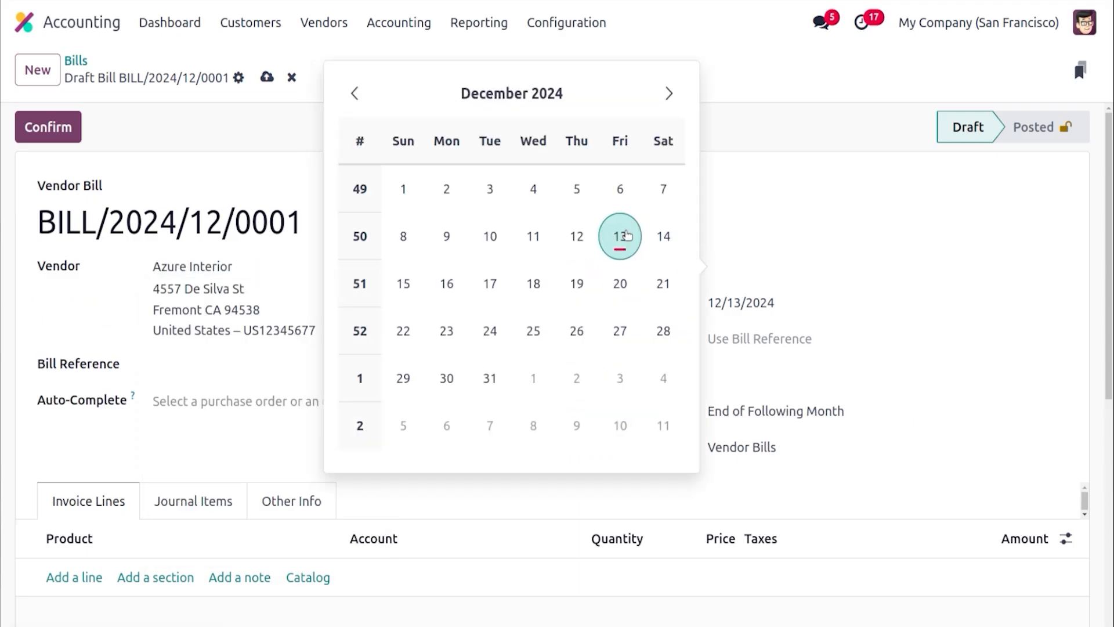
{"action": "left_click", "coordinate": [620, 236]}
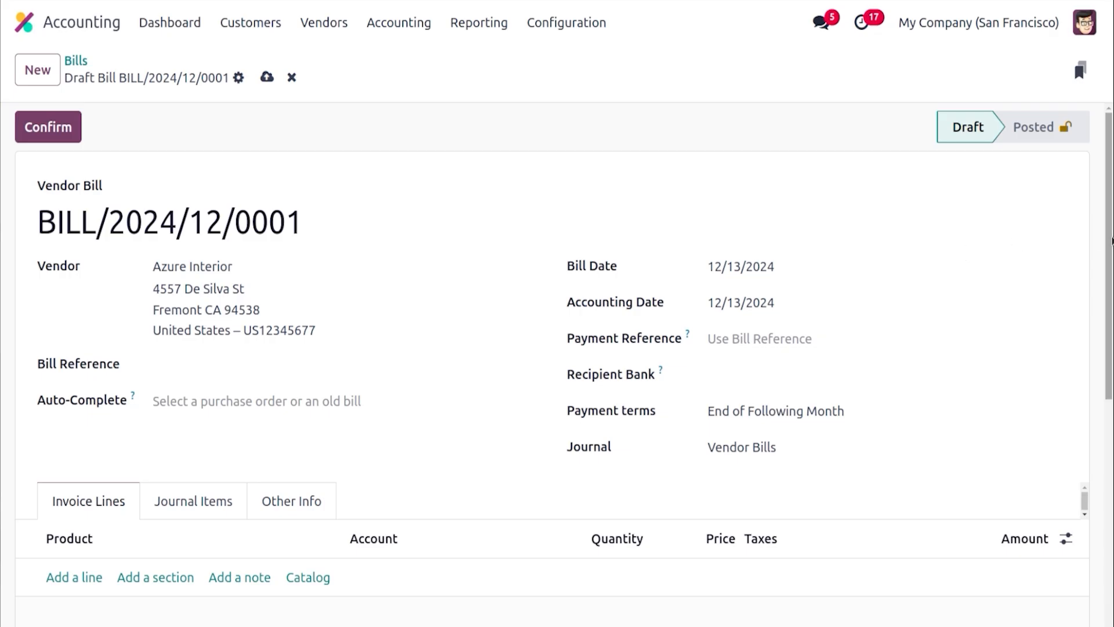
Add a line for [FURN_6666] Acoustic Bloc Screens (White) to the vendor bill and confirm it
{"action": "scroll", "coordinate": [232, 299], "scroll_direction": "down", "scroll_amount": 3}
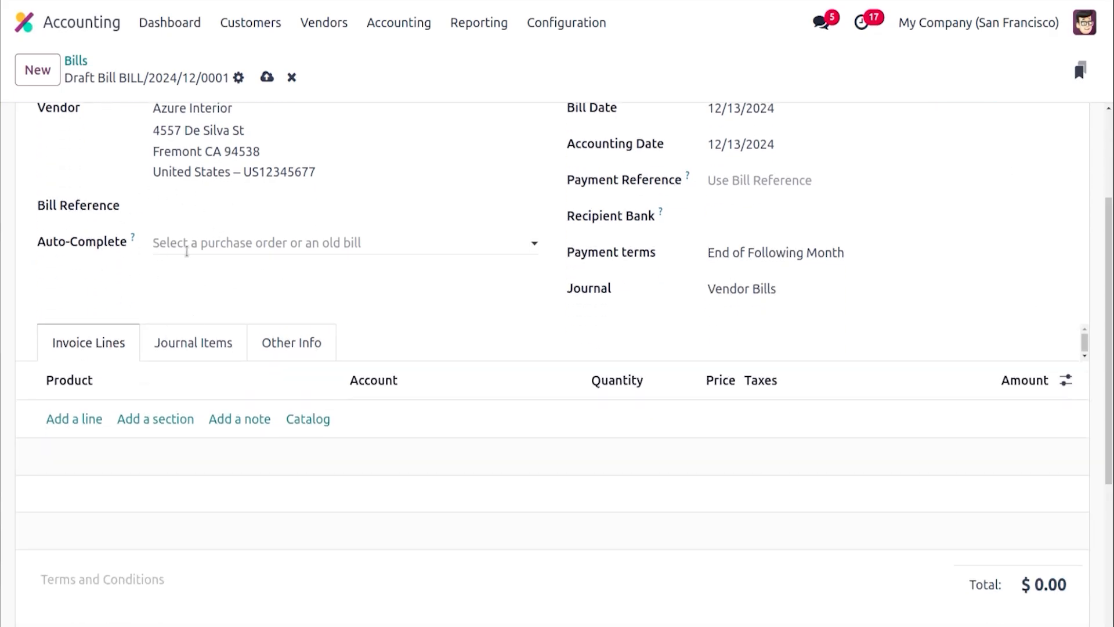
{"action": "left_click", "coordinate": [203, 247]}
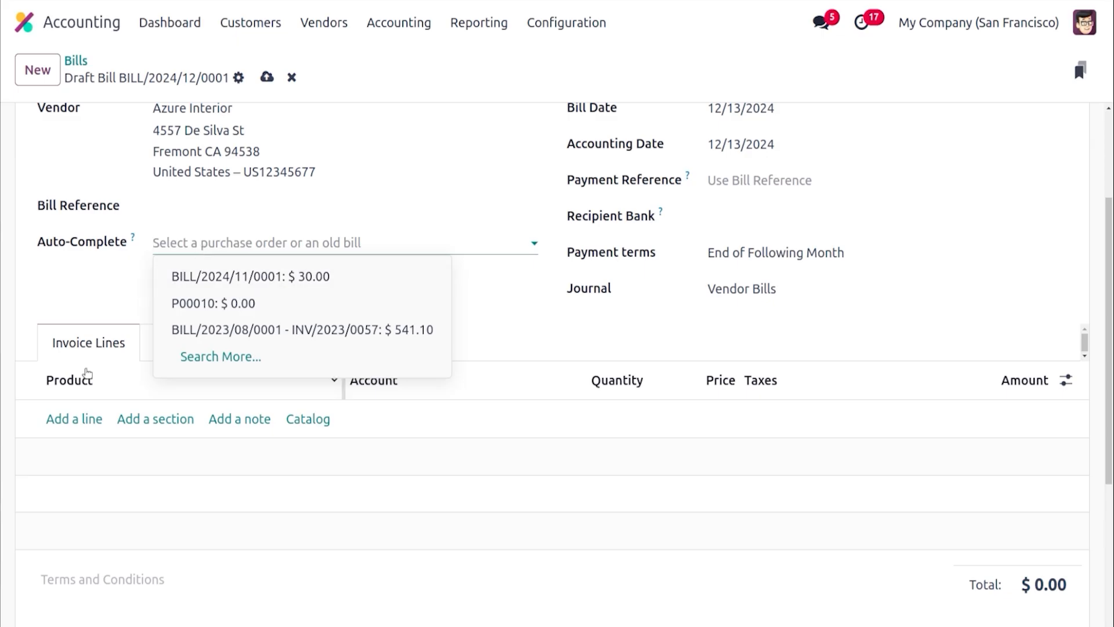
{"action": "left_click", "coordinate": [81, 429]}
{"action": "left_click", "coordinate": [83, 426]}
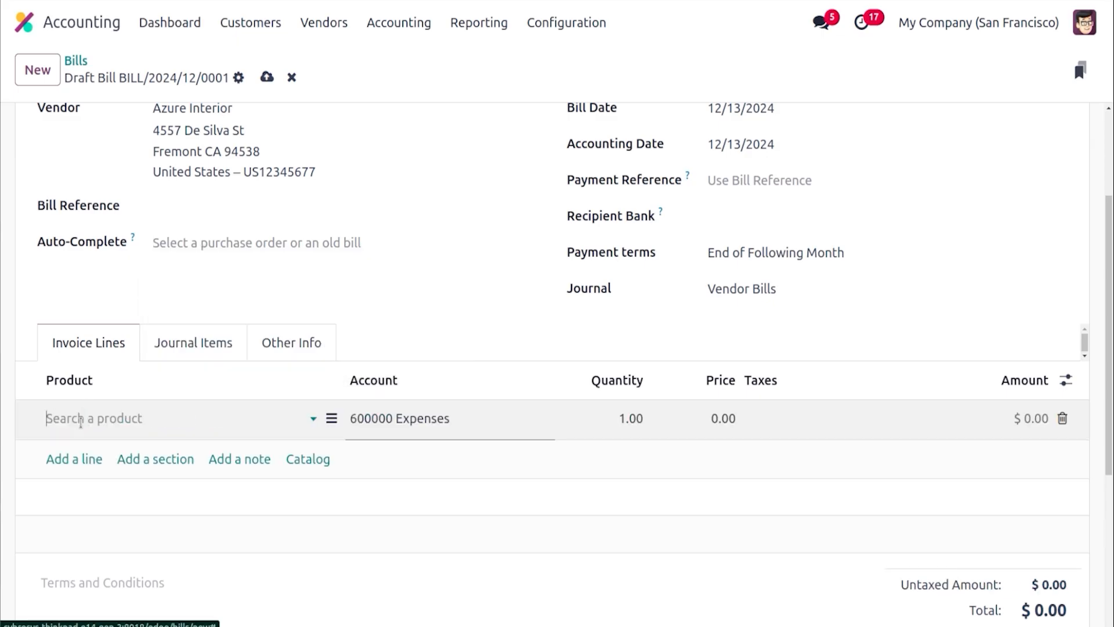
{"action": "type", "text": "ACOU"}
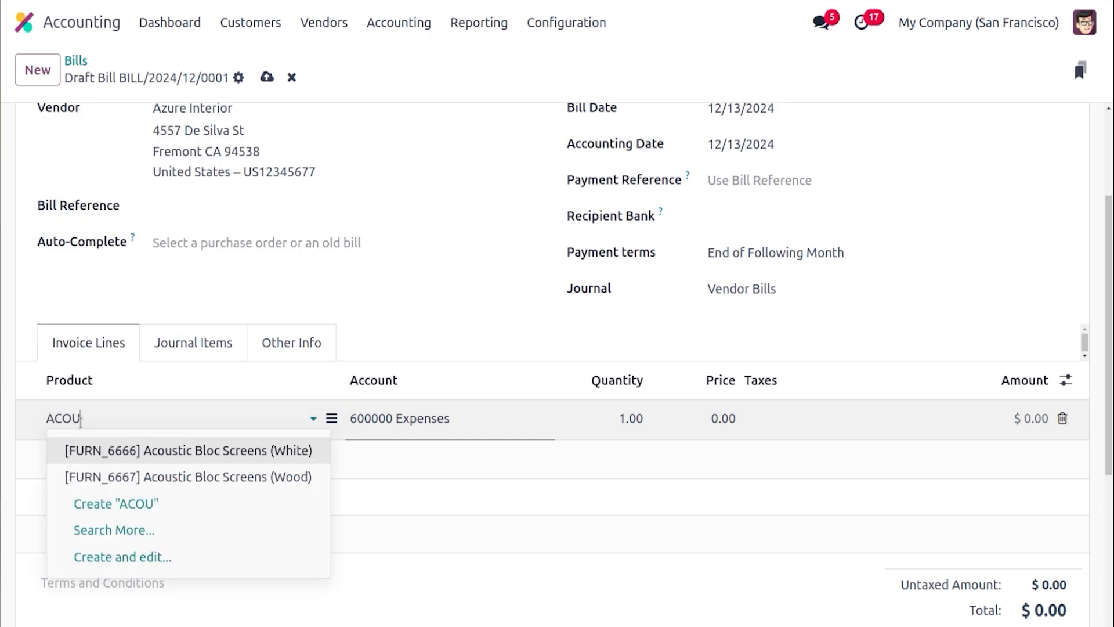
{"action": "left_click", "coordinate": [133, 450]}
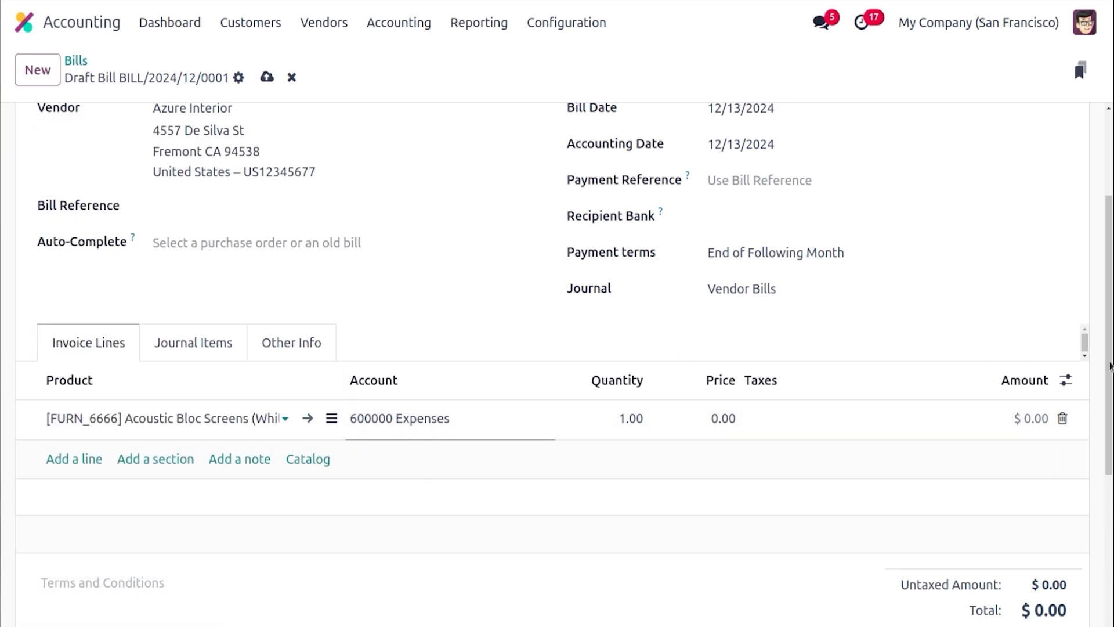
{"action": "scroll", "coordinate": [11, 174], "scroll_direction": "up", "scroll_amount": 3}
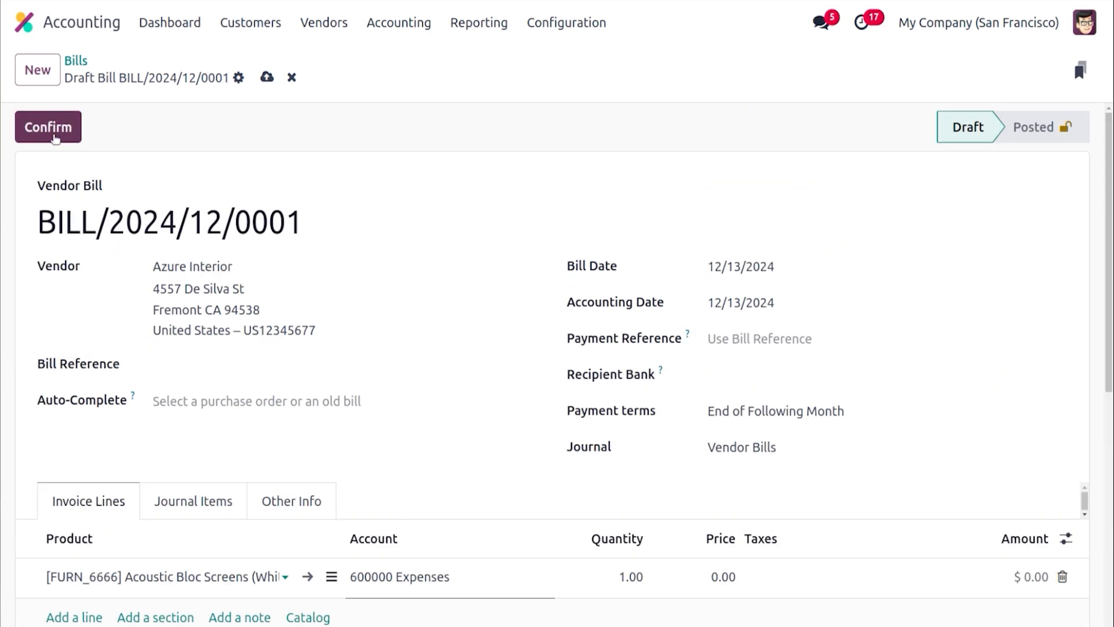
{"action": "left_click", "coordinate": [54, 135]}
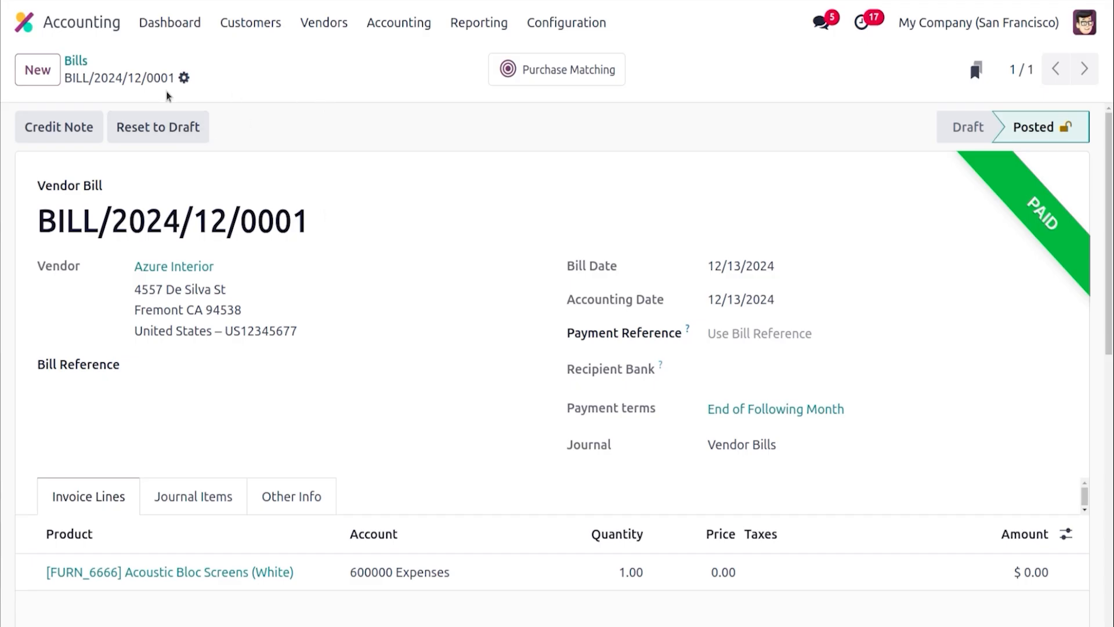
{"action": "left_click", "coordinate": [184, 78]}
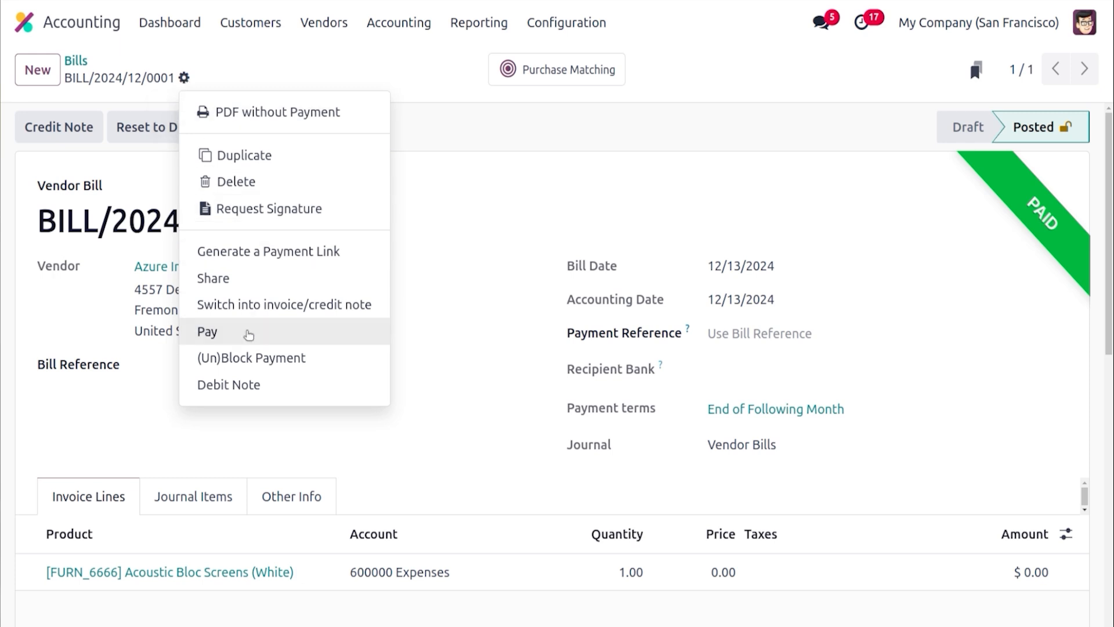
{"action": "left_click", "coordinate": [248, 384]}
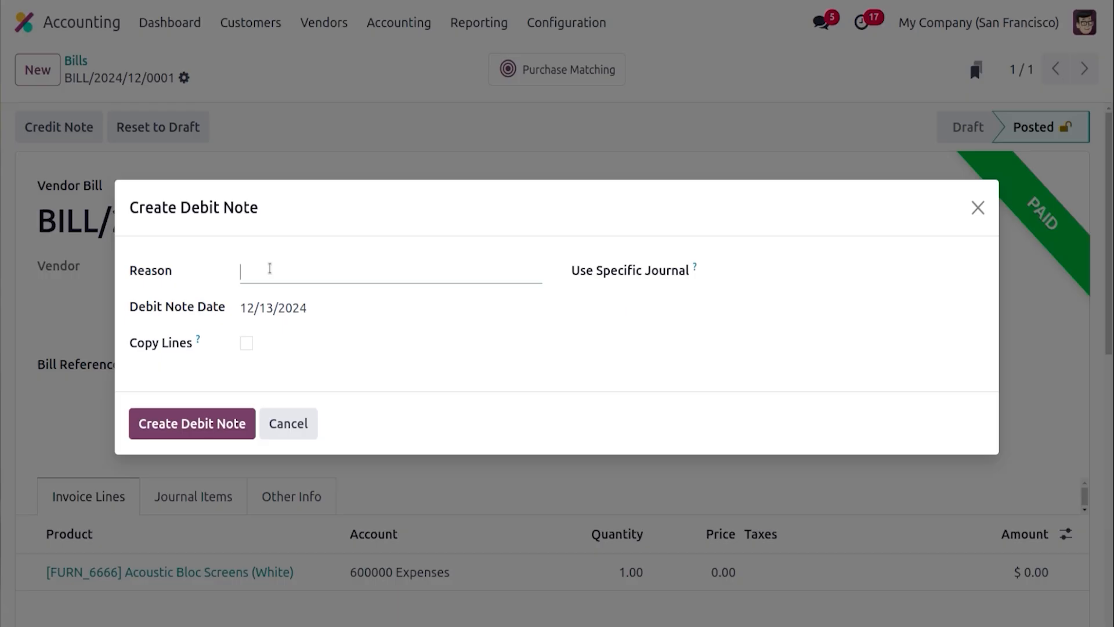
{"action": "left_click", "coordinate": [281, 433]}
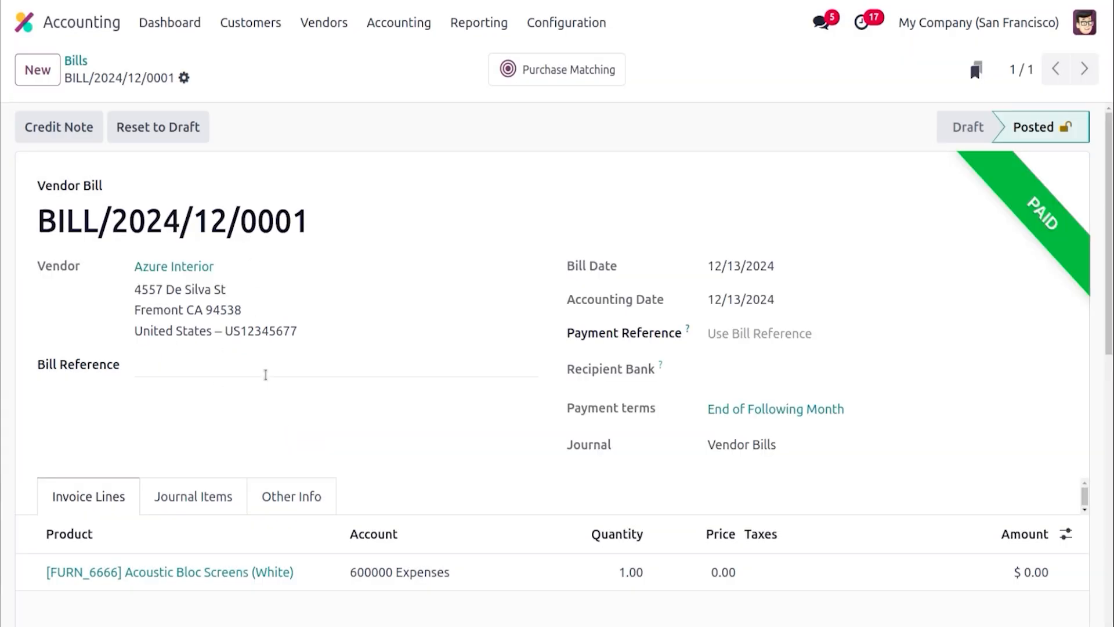
View the vendor bill's journal items
{"action": "left_click", "coordinate": [224, 495]}
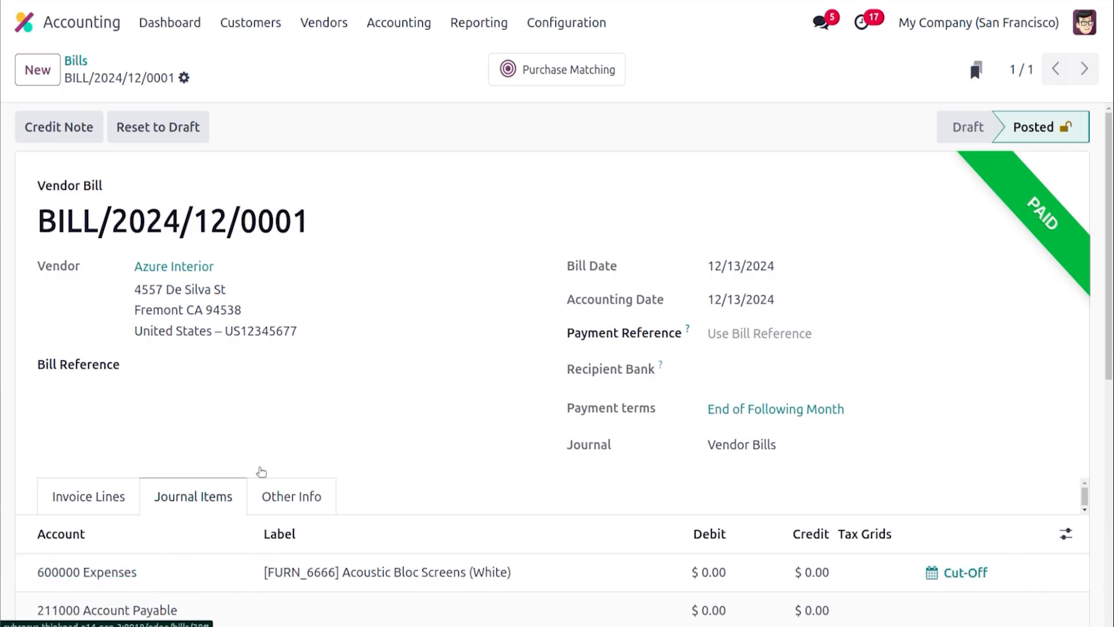
Create a new fiscal position named "Tax mapping" with automatic detection enabled
{"action": "left_click_drag", "start_coordinate": [1112, 232], "coordinate": [1112, 363]}
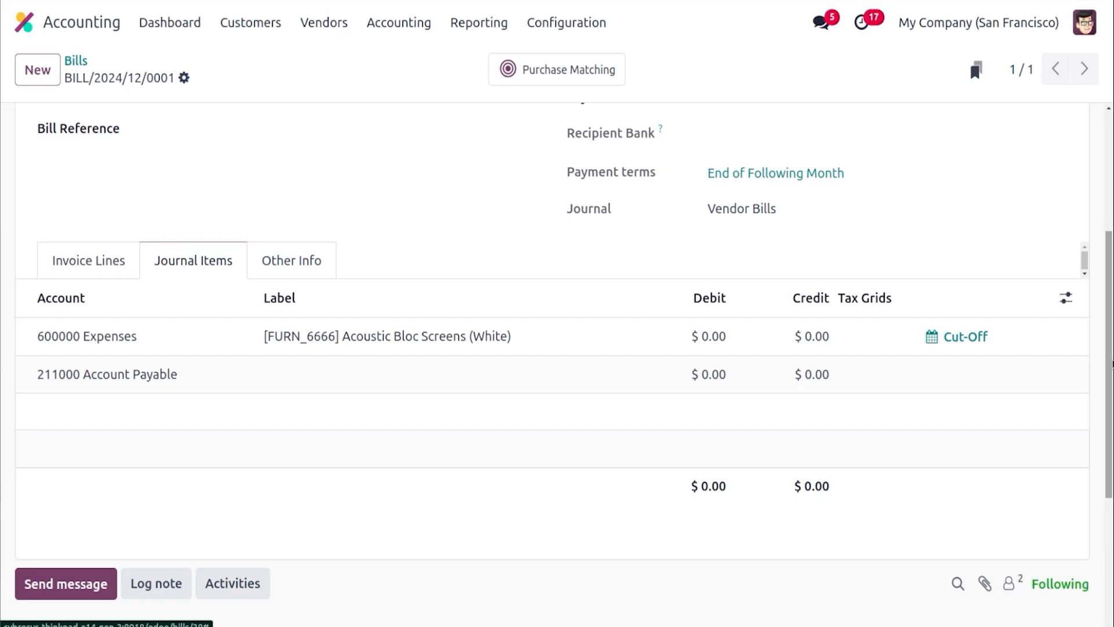
{"action": "scroll", "coordinate": [1111, 395], "scroll_direction": "up", "scroll_amount": 5}
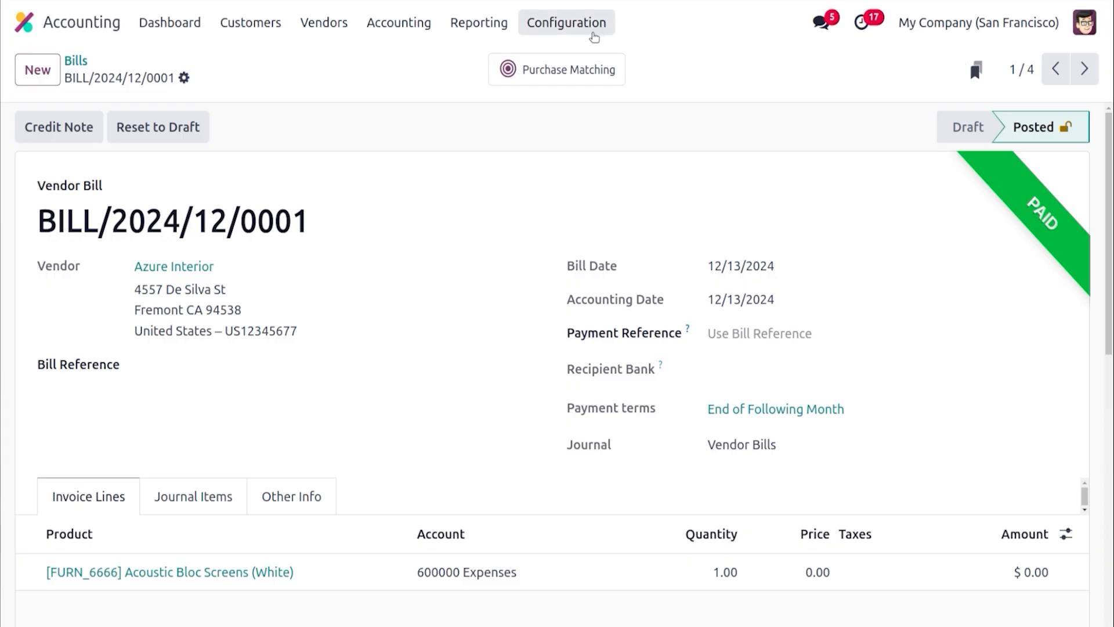
{"action": "left_click", "coordinate": [595, 37]}
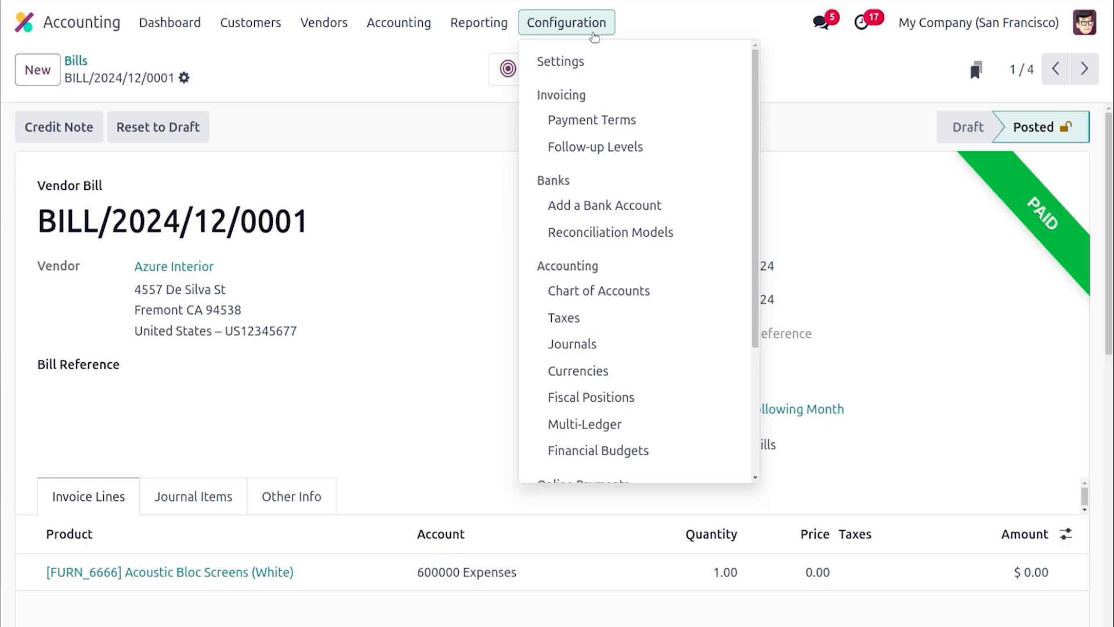
{"action": "left_click", "coordinate": [625, 397]}
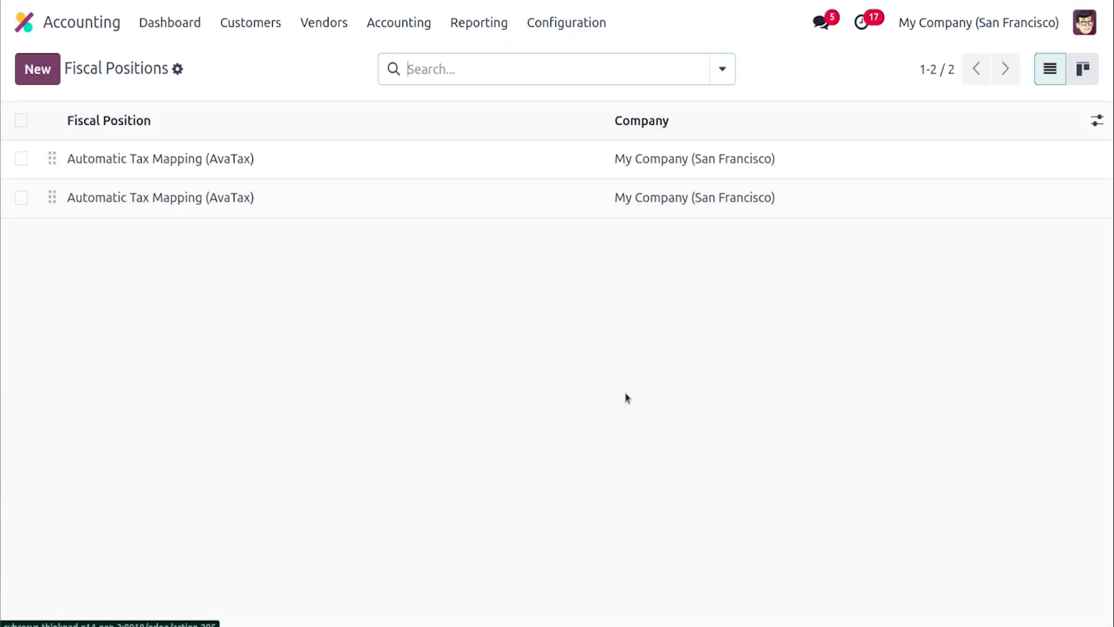
{"action": "left_click", "coordinate": [45, 79]}
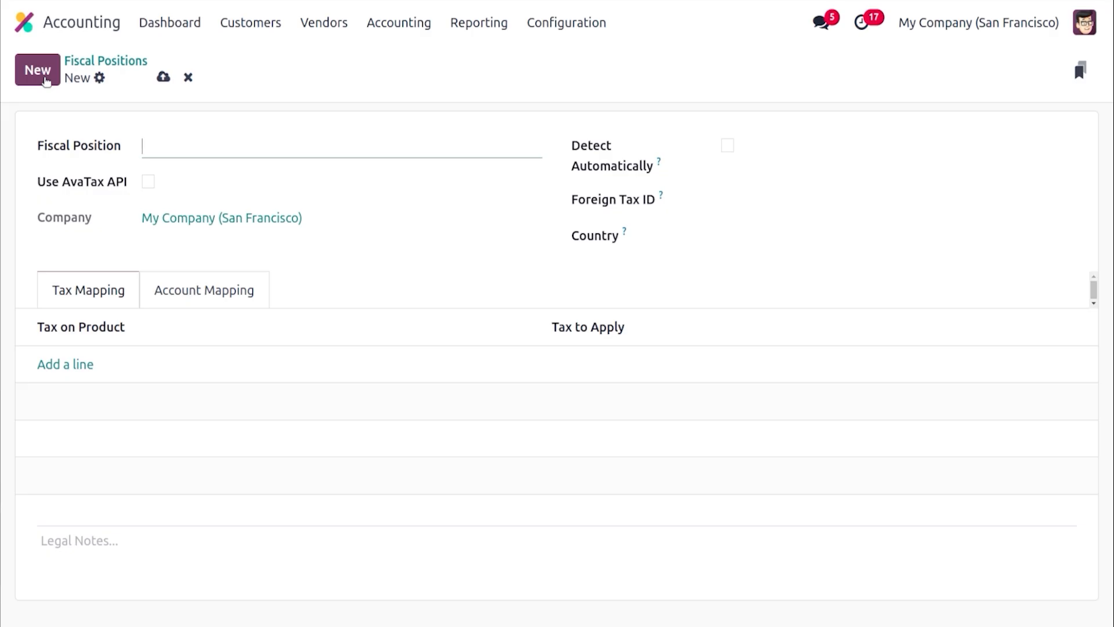
{"action": "type", "text": "Tax mapping"}
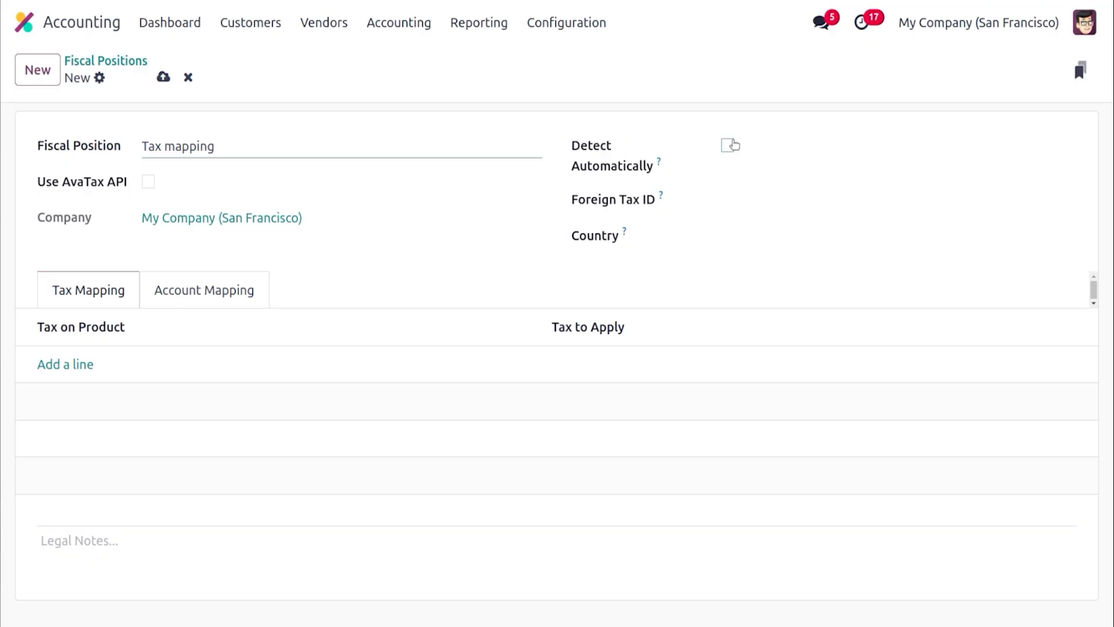
{"action": "left_click", "coordinate": [729, 146]}
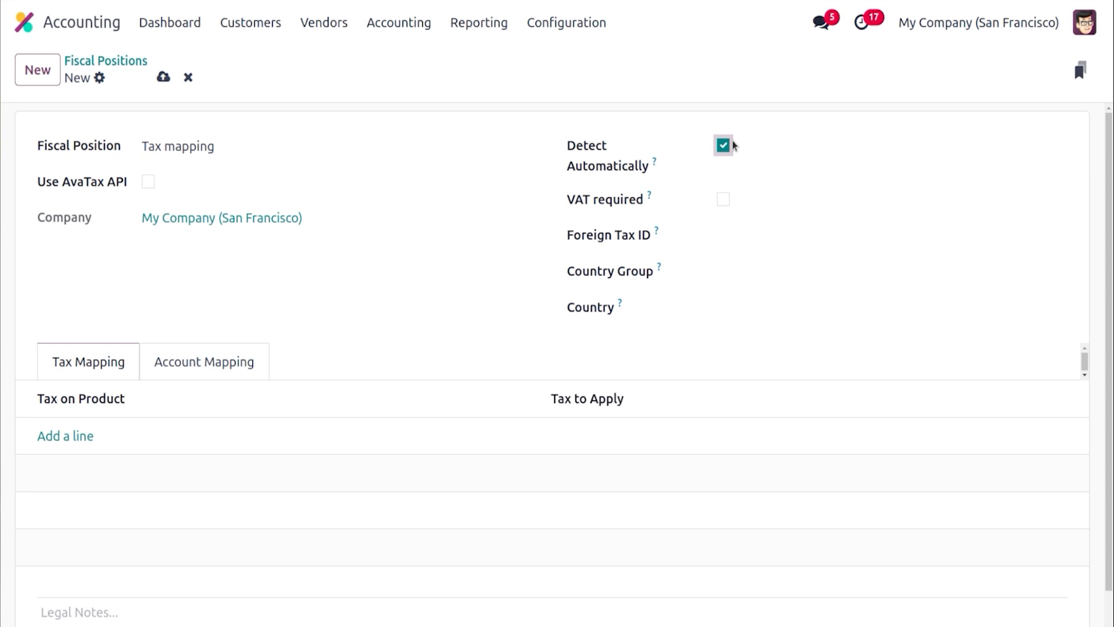
Create and assign a new country group named "Indian" containing India for the fiscal position
{"action": "left_click", "coordinate": [766, 267]}
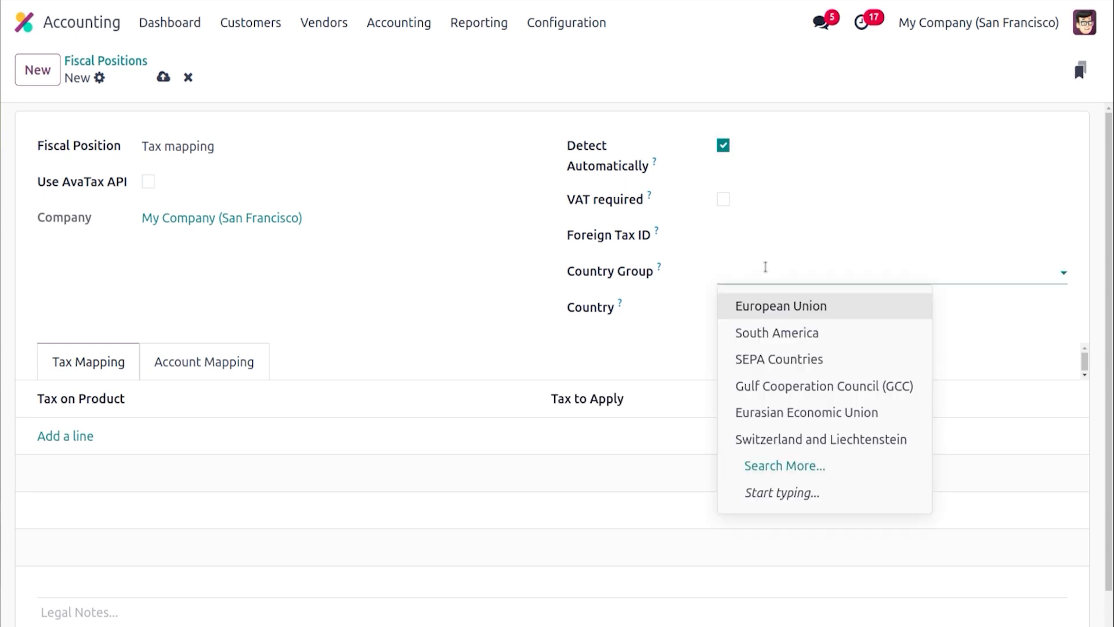
{"action": "type", "text": "Indian"}
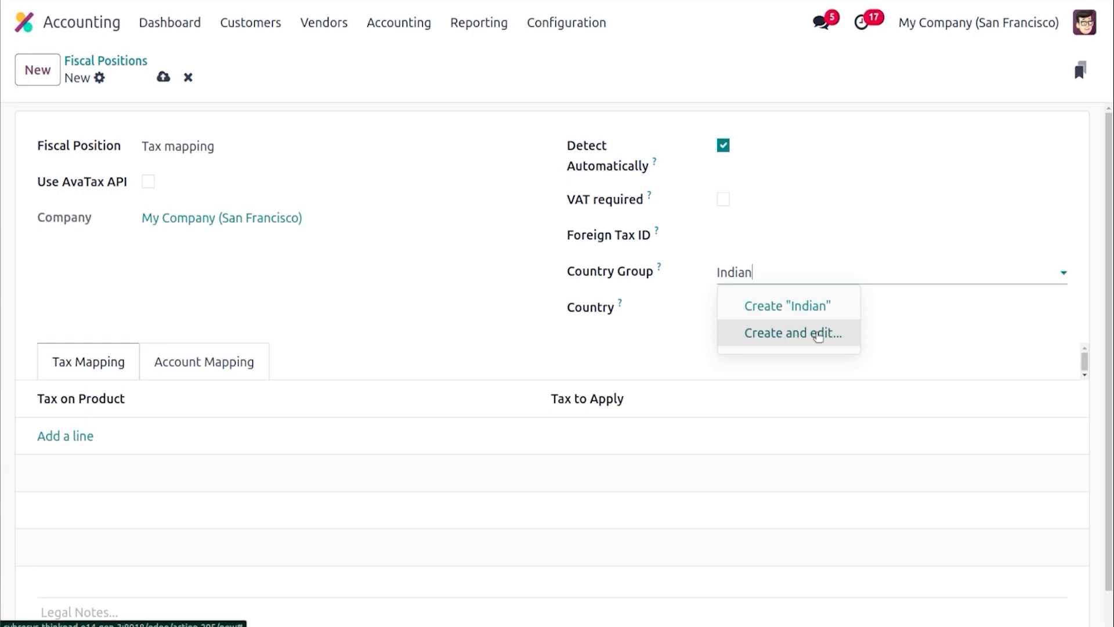
{"action": "left_click", "coordinate": [819, 334]}
{"action": "left_click", "coordinate": [286, 250]}
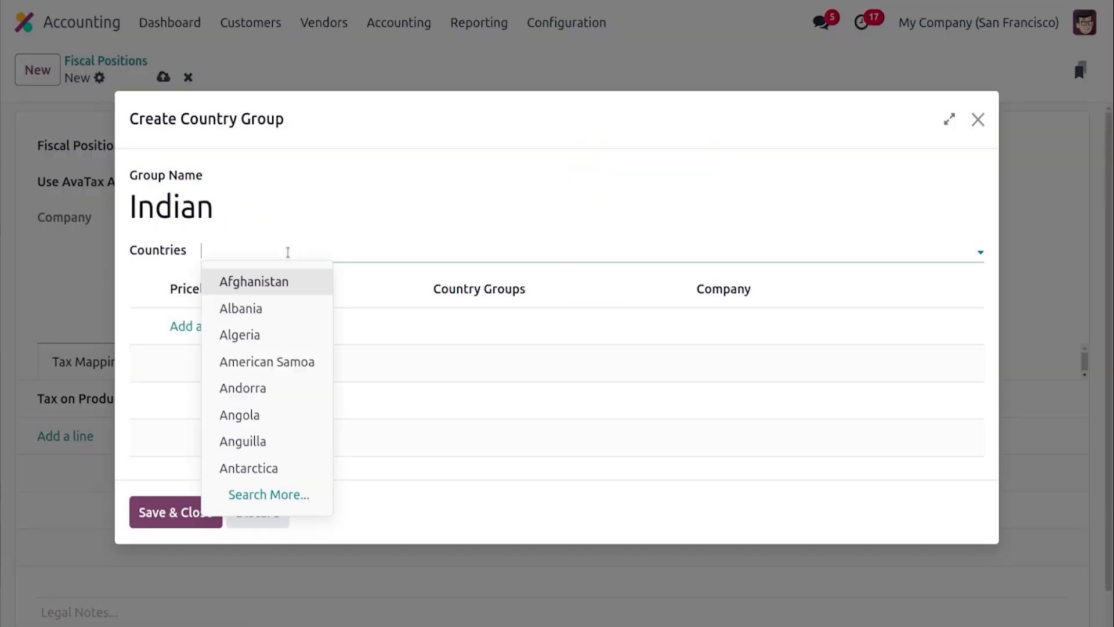
{"action": "type", "text": "idi"}
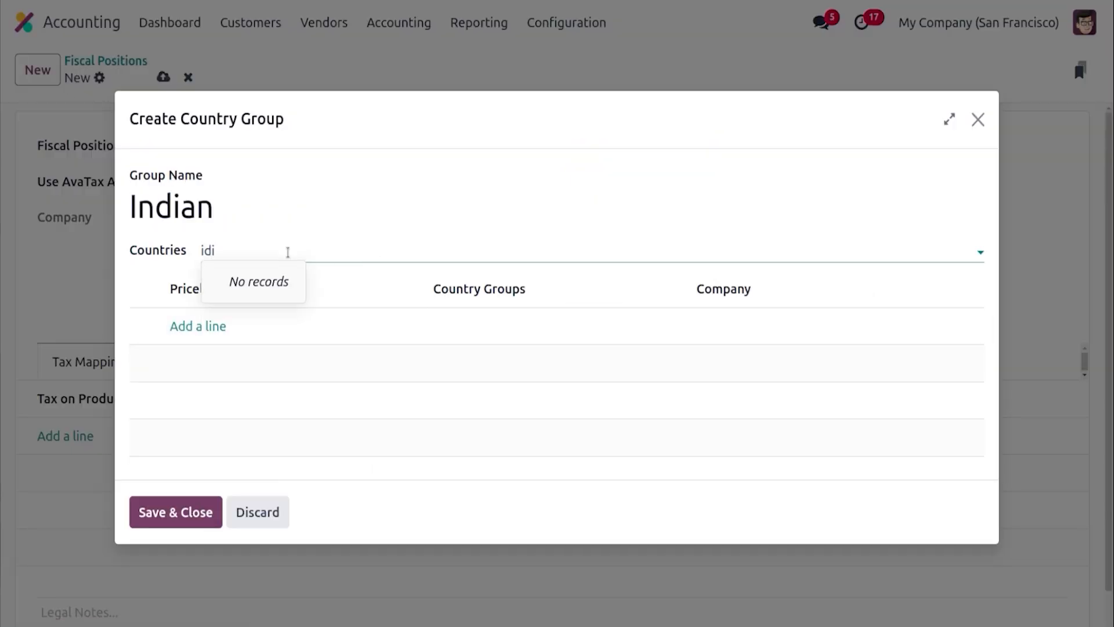
{"action": "key", "text": "BackSpace"}
{"action": "key", "text": "BackSpace"}
{"action": "type", "text": "nd"}
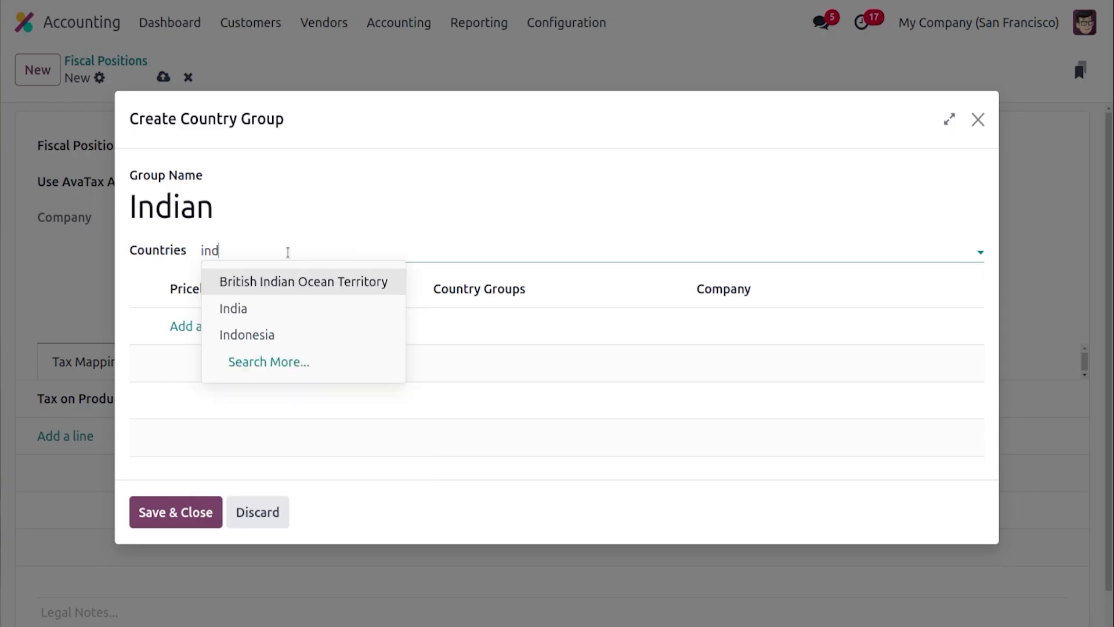
{"action": "left_click", "coordinate": [285, 307]}
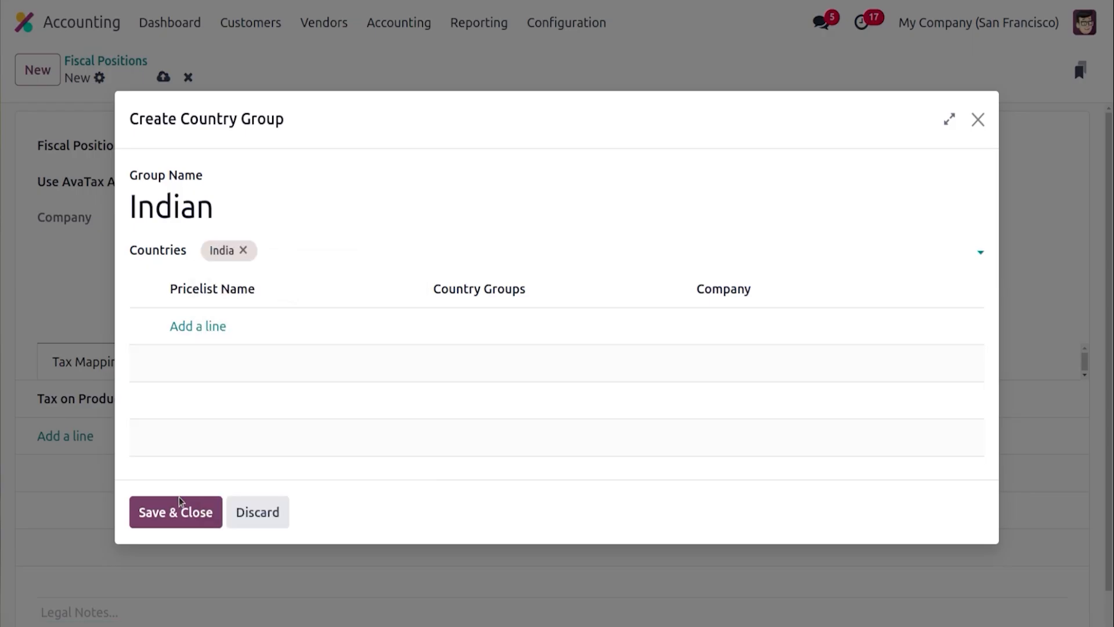
{"action": "left_click", "coordinate": [177, 511]}
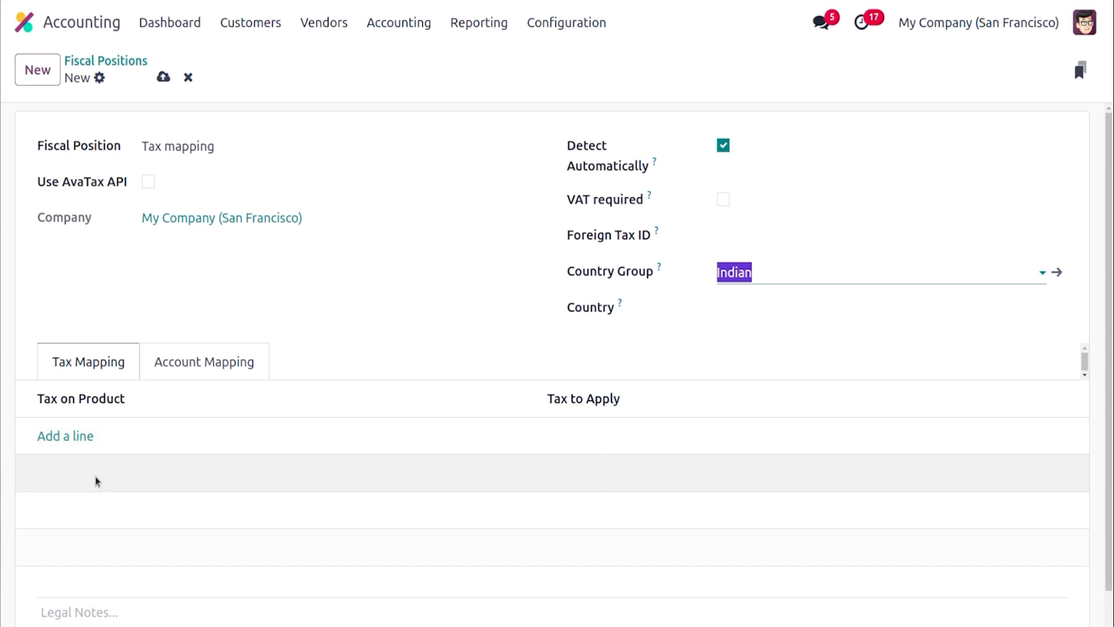
Add a tax mapping that replaces 15% (Sales) with VAT TAX (Sales)
{"action": "left_click", "coordinate": [77, 436]}
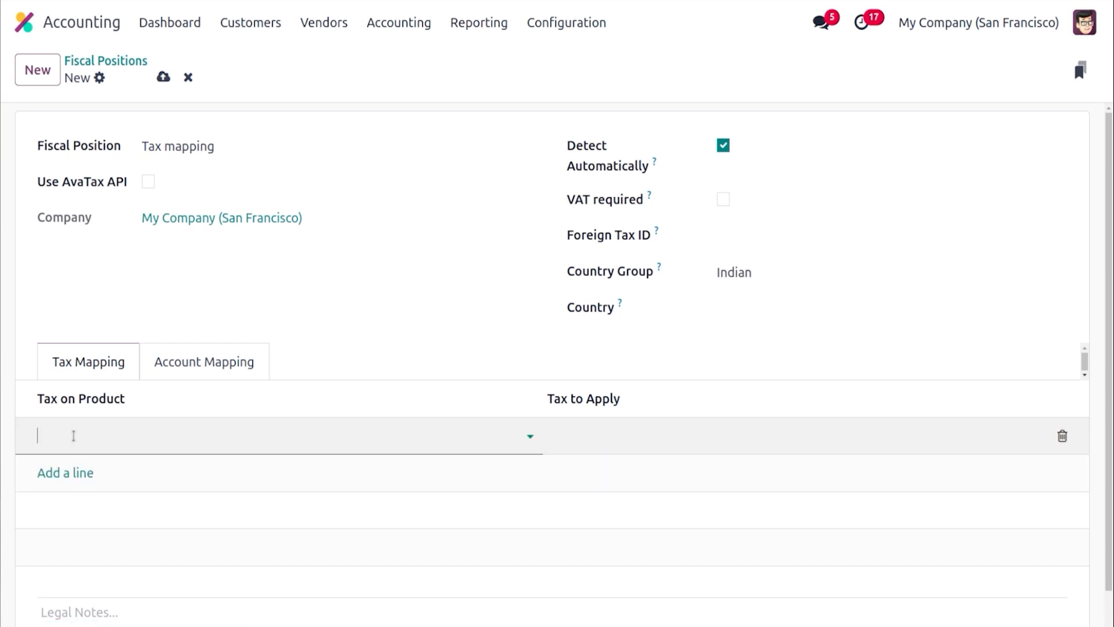
{"action": "left_click", "coordinate": [74, 435]}
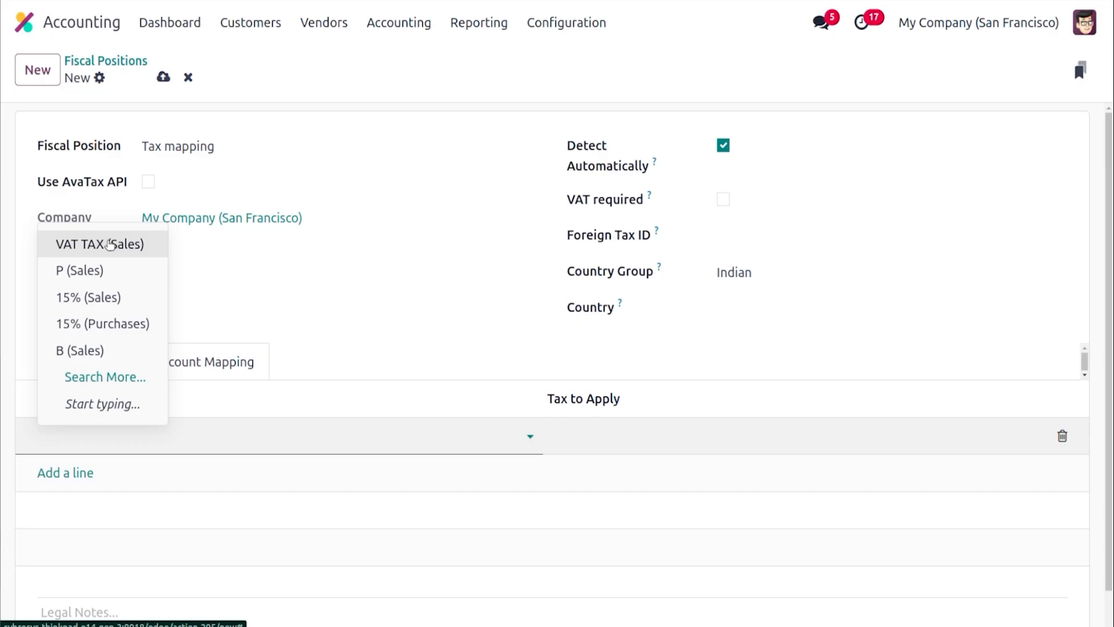
{"action": "left_click", "coordinate": [94, 309]}
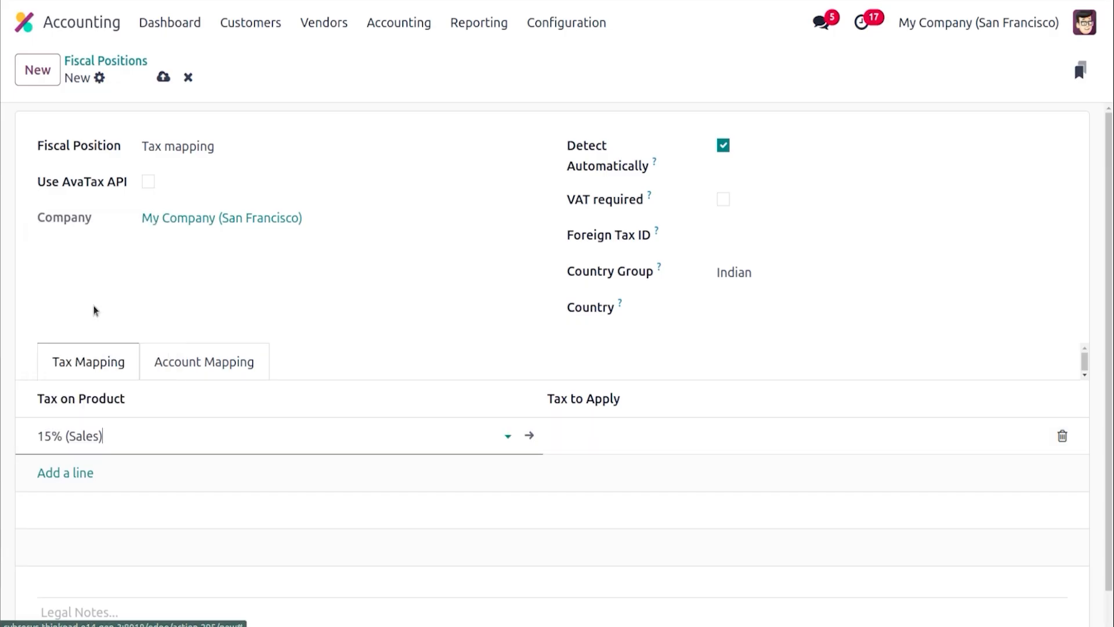
{"action": "left_click", "coordinate": [605, 445]}
{"action": "left_click", "coordinate": [607, 241]}
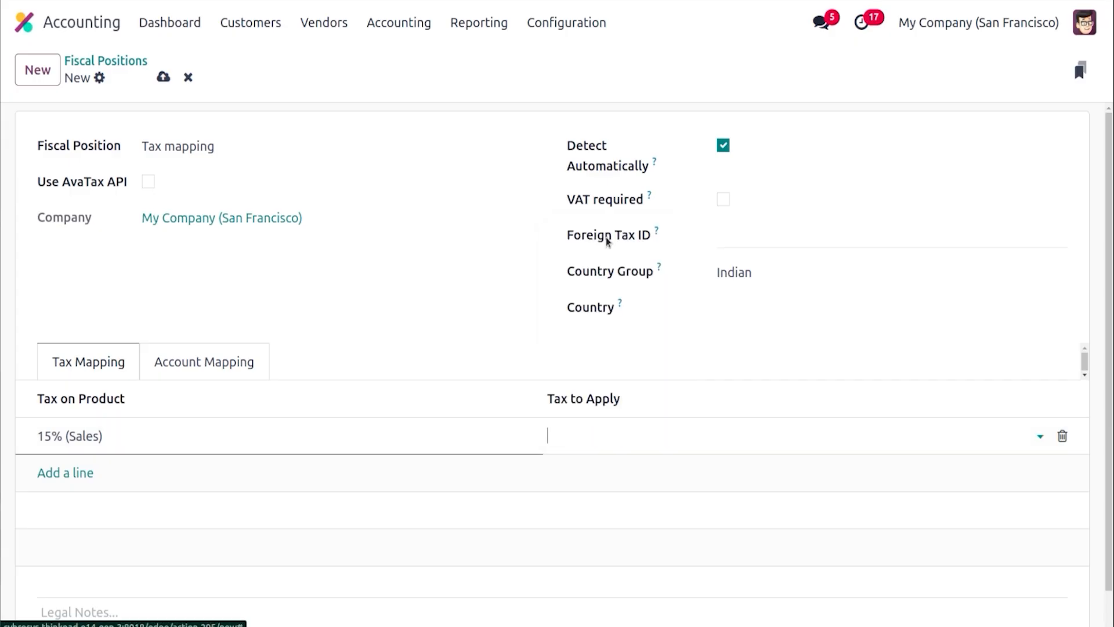
{"action": "left_click", "coordinate": [318, 270]}
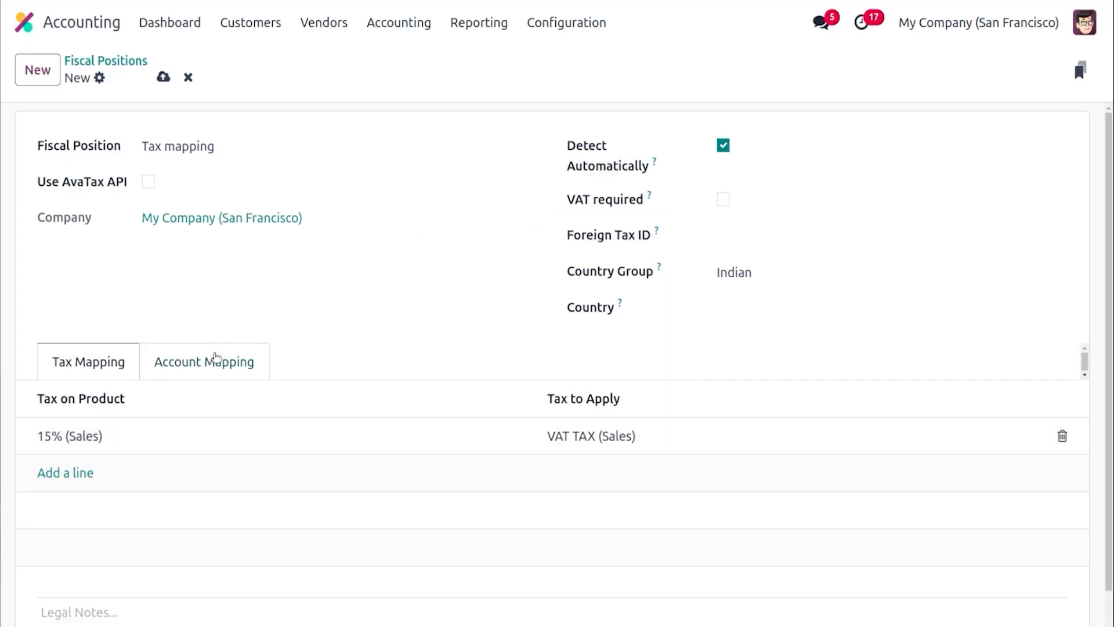
Add an account mapping that replaces 400000 Product Sales with 1200 Export Sales
{"action": "left_click", "coordinate": [216, 357]}
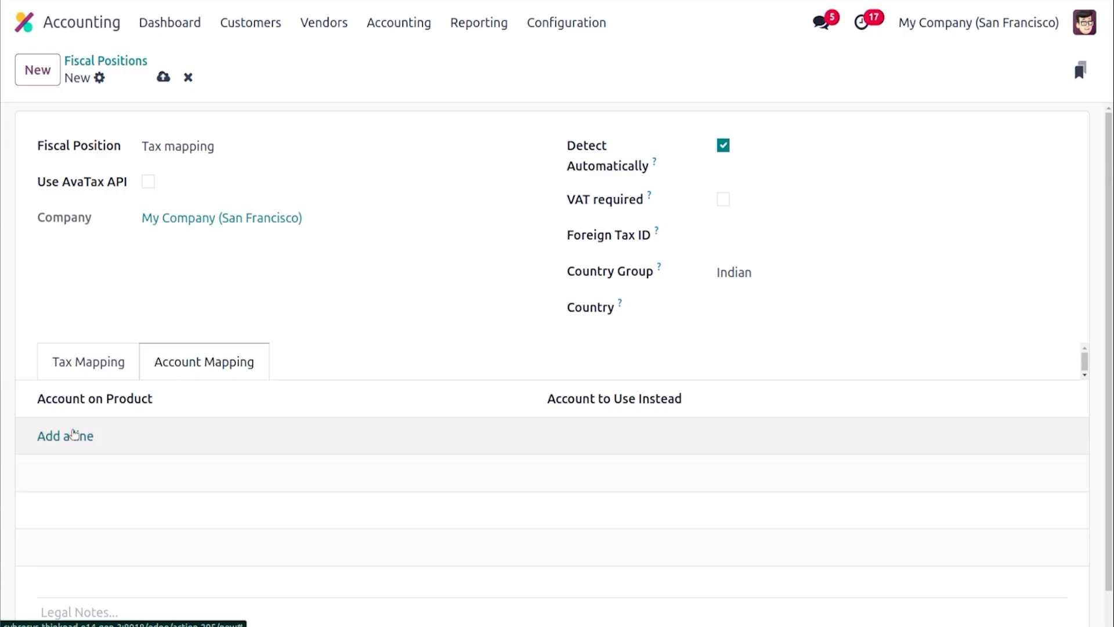
{"action": "left_click", "coordinate": [74, 436]}
{"action": "type", "text": "pr"}
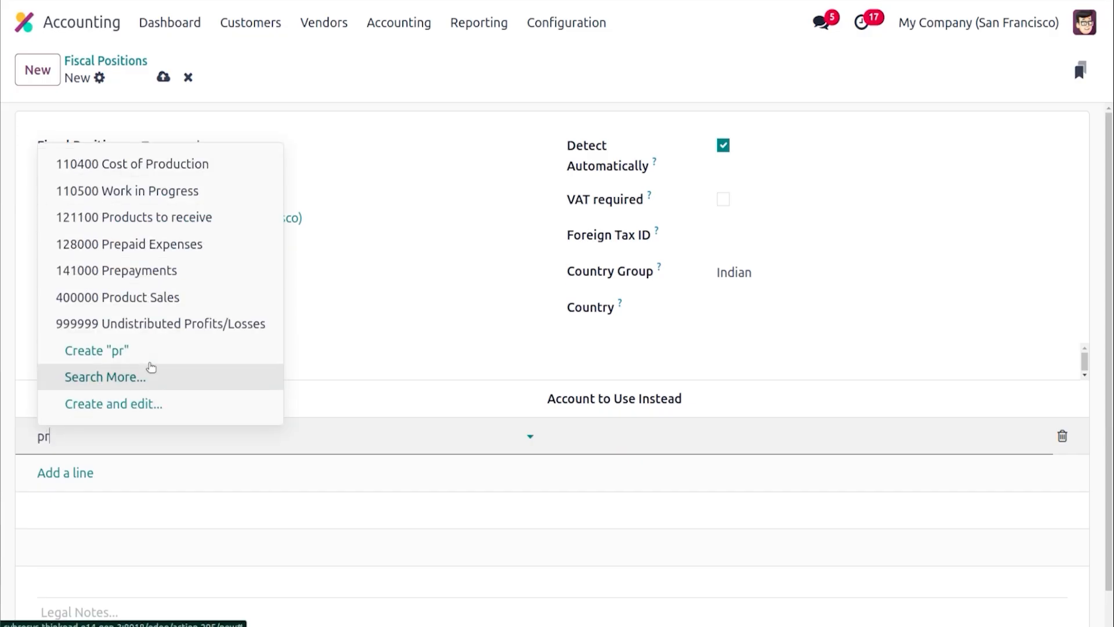
{"action": "left_click", "coordinate": [157, 298]}
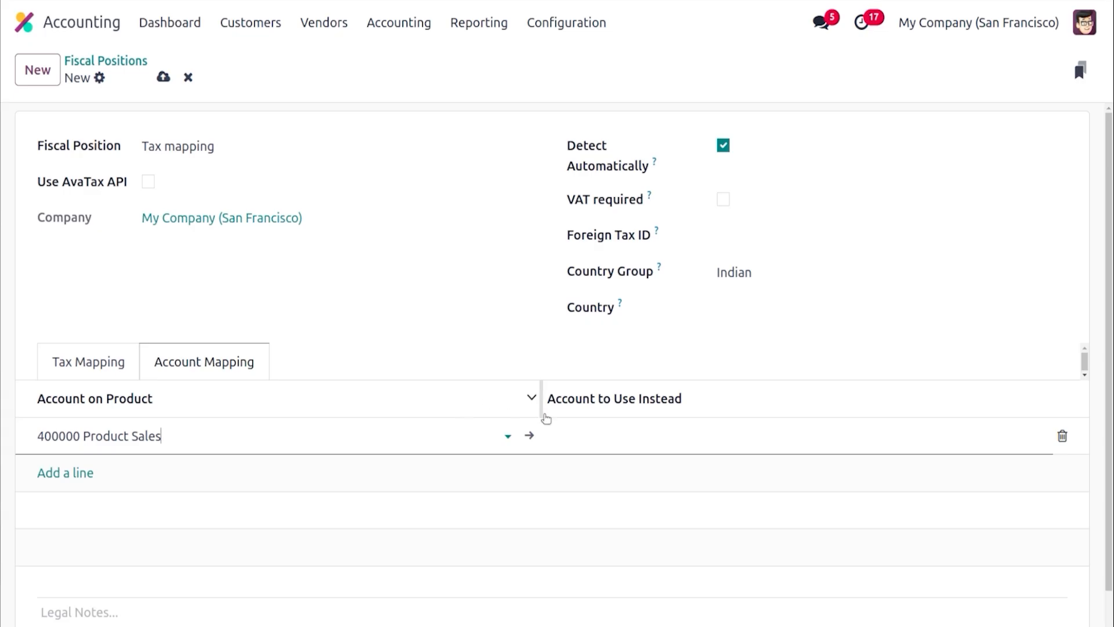
{"action": "left_click", "coordinate": [577, 430]}
{"action": "left_click", "coordinate": [593, 433]}
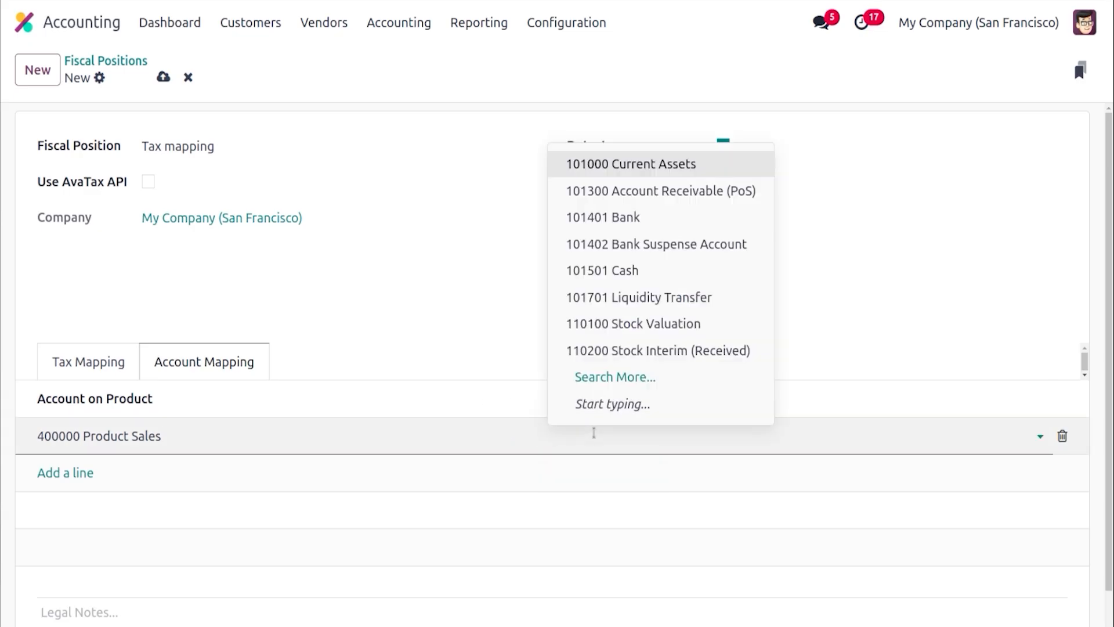
{"action": "type", "text": "ex["}
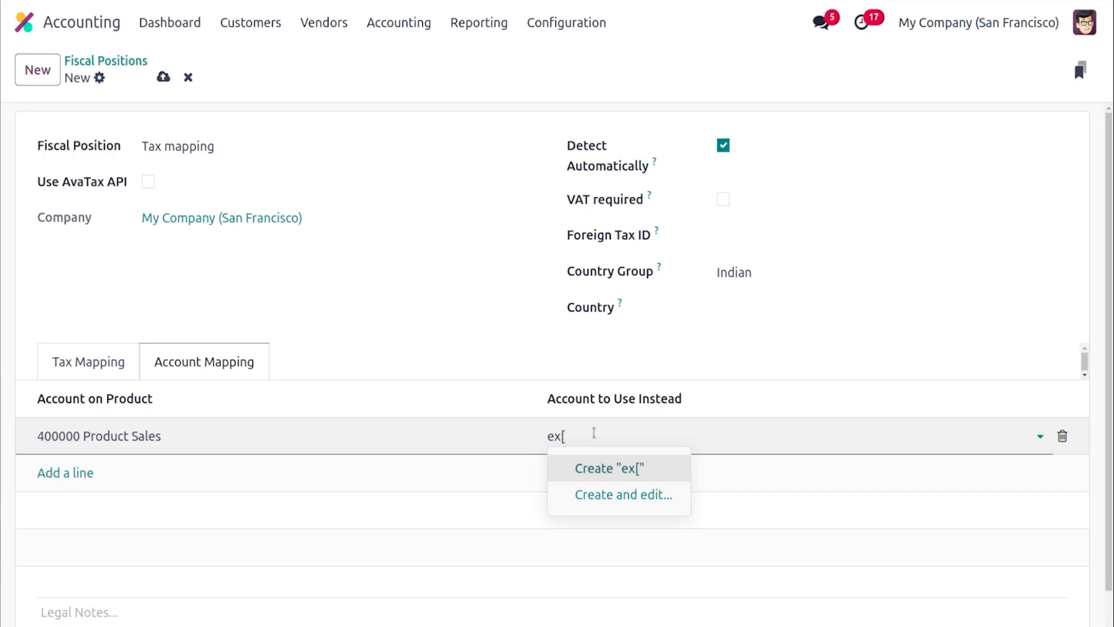
{"action": "key", "text": "BackSpace"}
{"action": "type", "text": "po"}
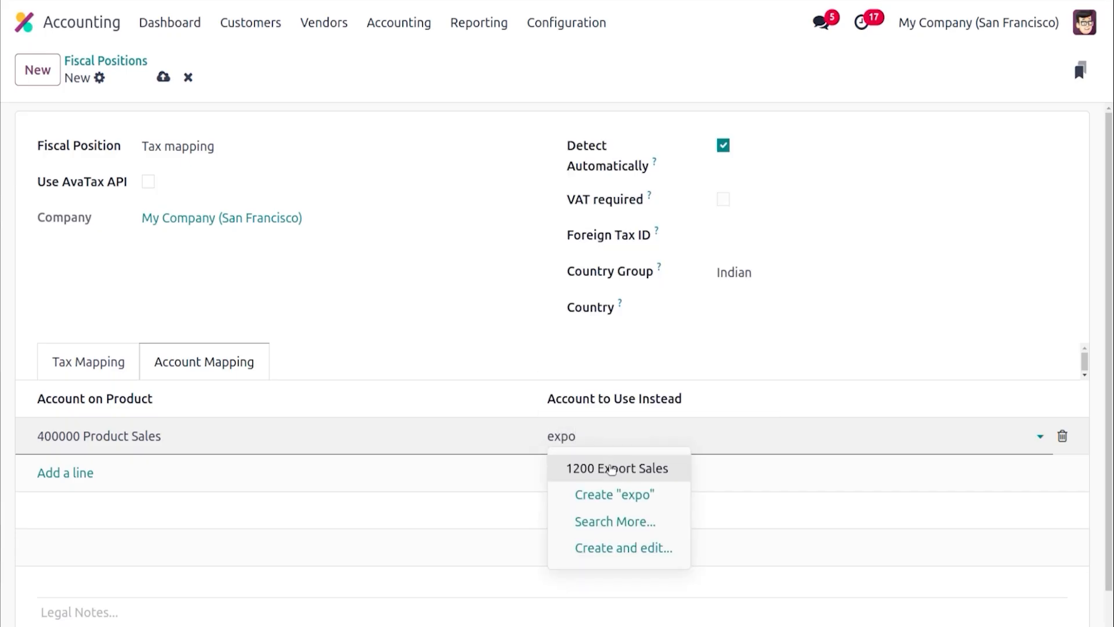
{"action": "left_click", "coordinate": [612, 469]}
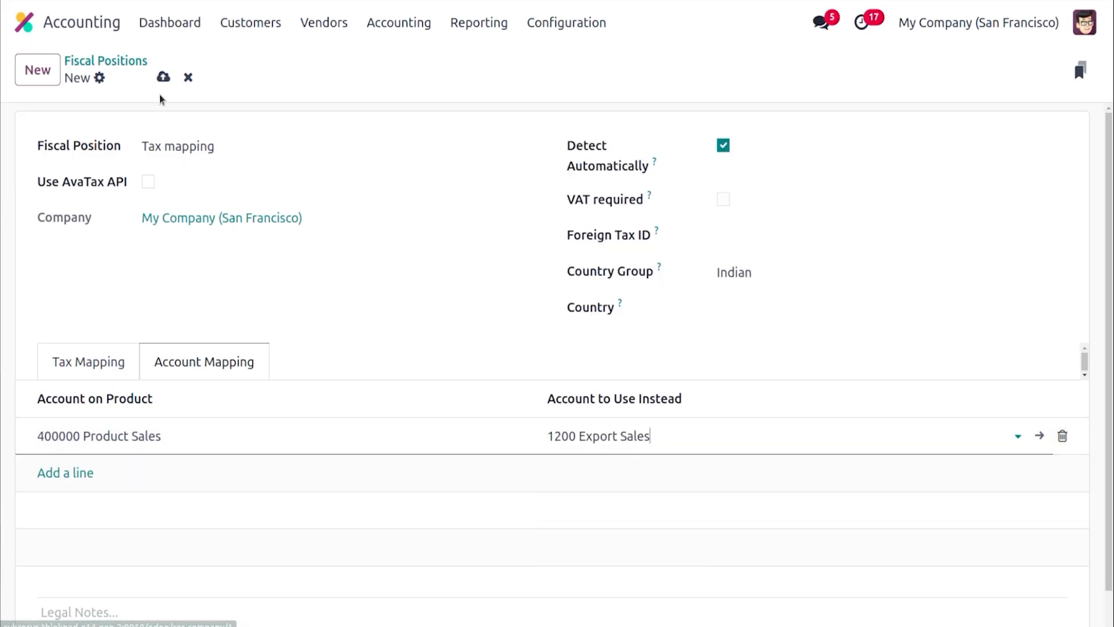
Save the fiscal position and review its tax and account mappings
{"action": "left_click", "coordinate": [164, 76]}
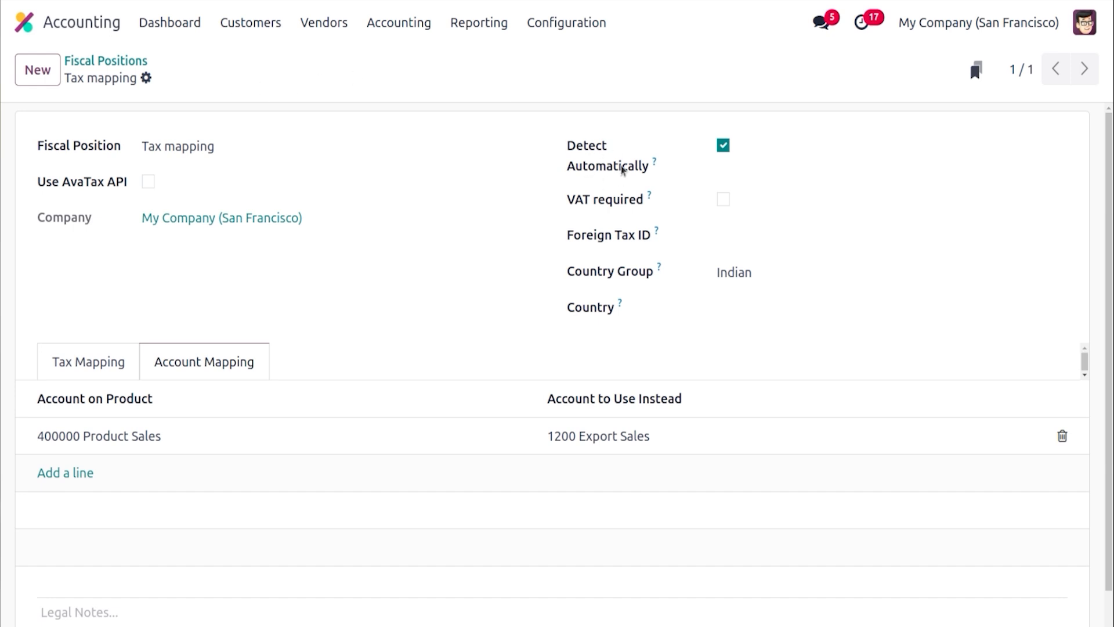
{"action": "left_click", "coordinate": [98, 365]}
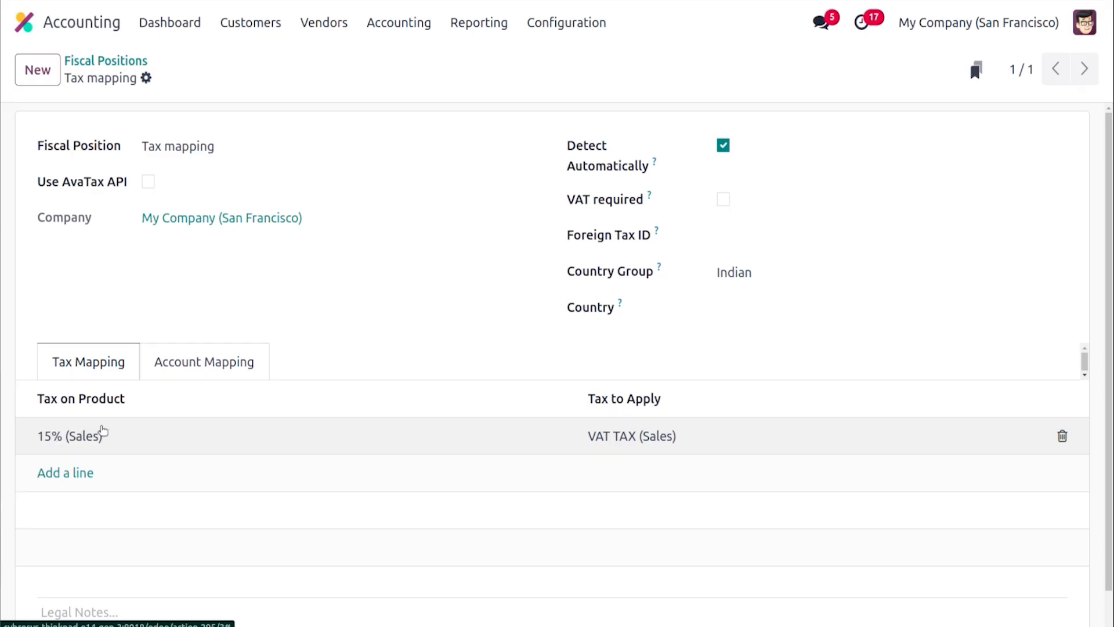
{"action": "left_click", "coordinate": [221, 366]}
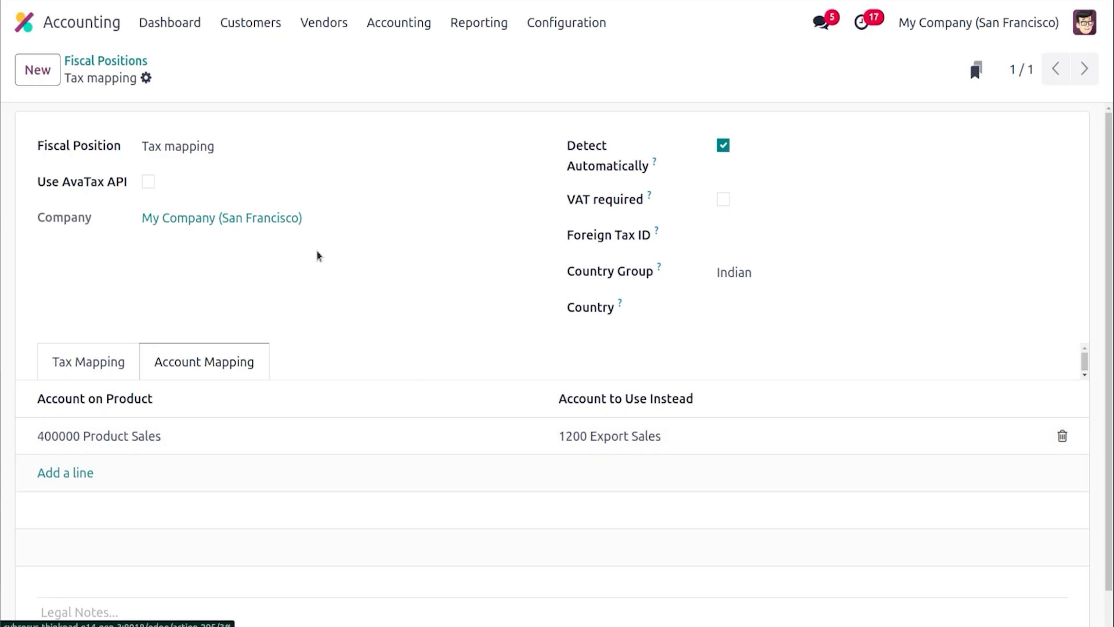
Start a new customer invoice for the Kerala, India customer with invoice date 12/13/2024
{"action": "left_click", "coordinate": [254, 30]}
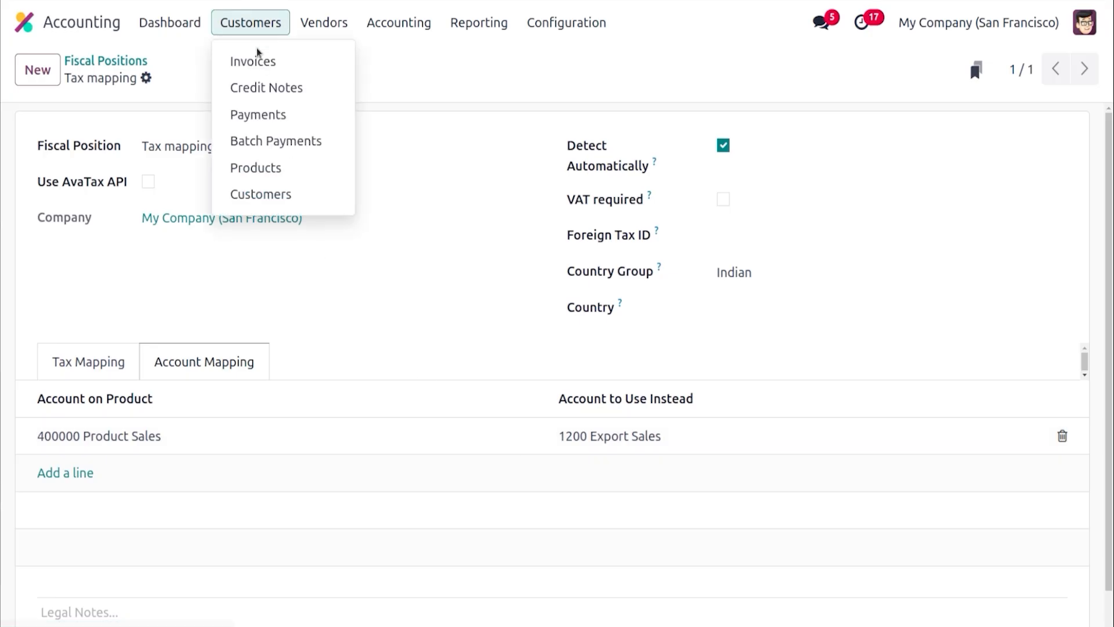
{"action": "left_click", "coordinate": [256, 60]}
{"action": "left_click", "coordinate": [40, 68]}
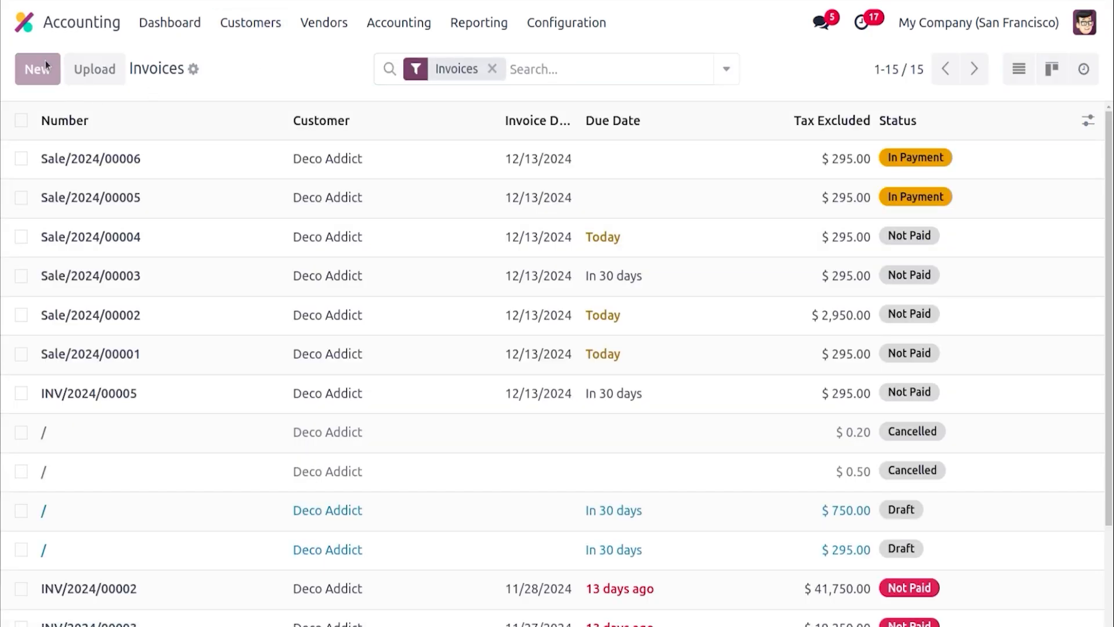
{"action": "left_click", "coordinate": [160, 257]}
{"action": "type", "text": "joe"}
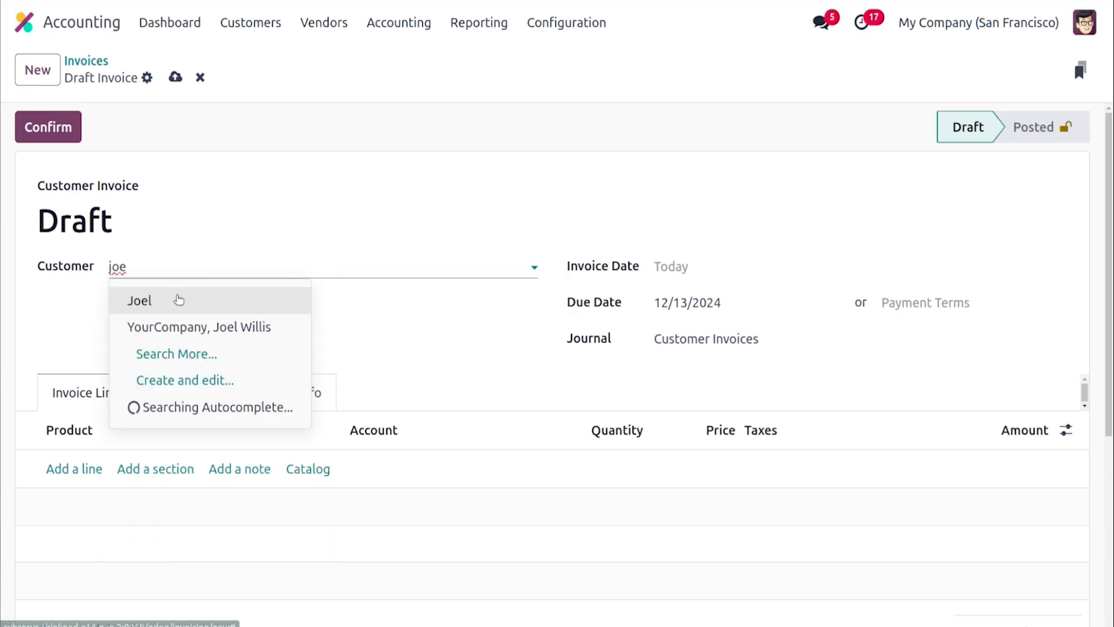
{"action": "left_click", "coordinate": [179, 299]}
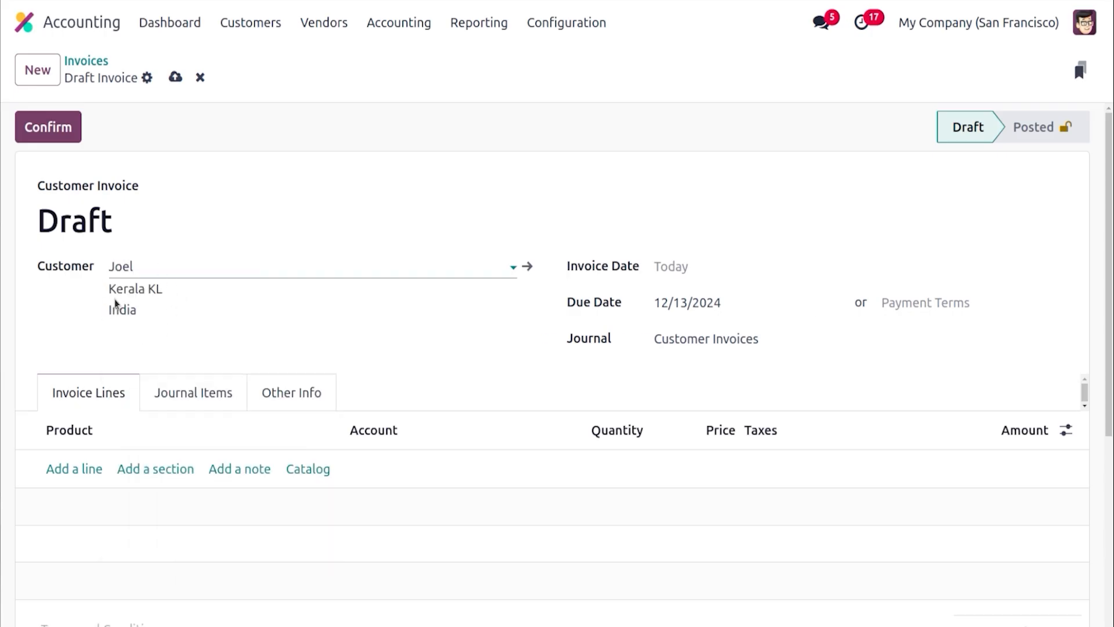
{"action": "left_click", "coordinate": [689, 266]}
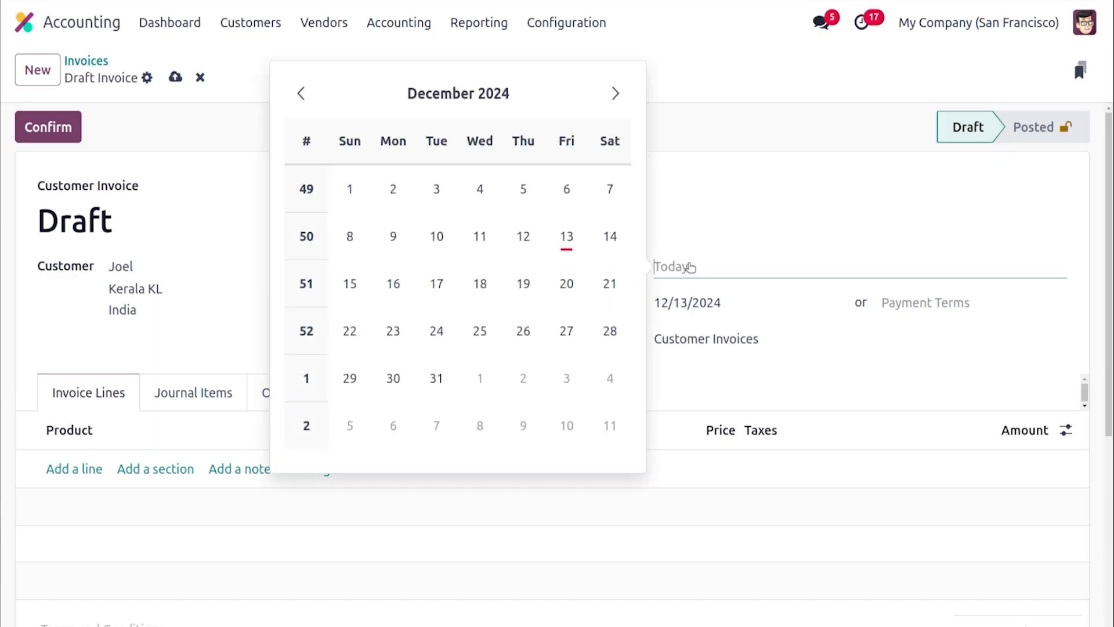
{"action": "left_click", "coordinate": [567, 236]}
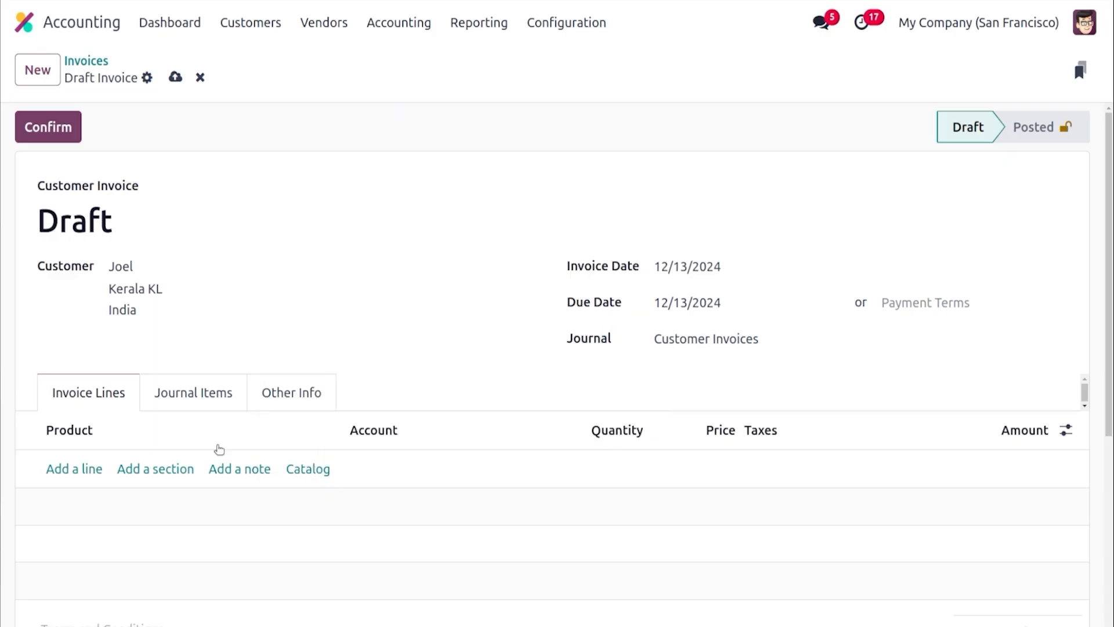
Add an invoice line for the product [FURN_6666] Acoustic Bloc Screens (White)
{"action": "left_click", "coordinate": [87, 468]}
{"action": "left_click", "coordinate": [88, 468]}
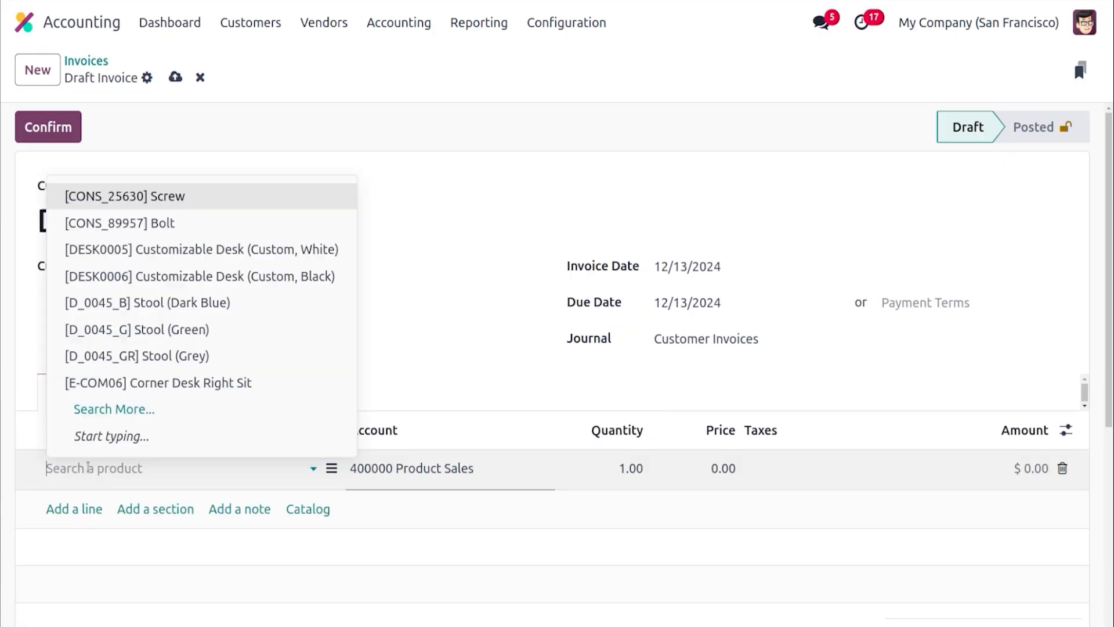
{"action": "type", "text": "ac"}
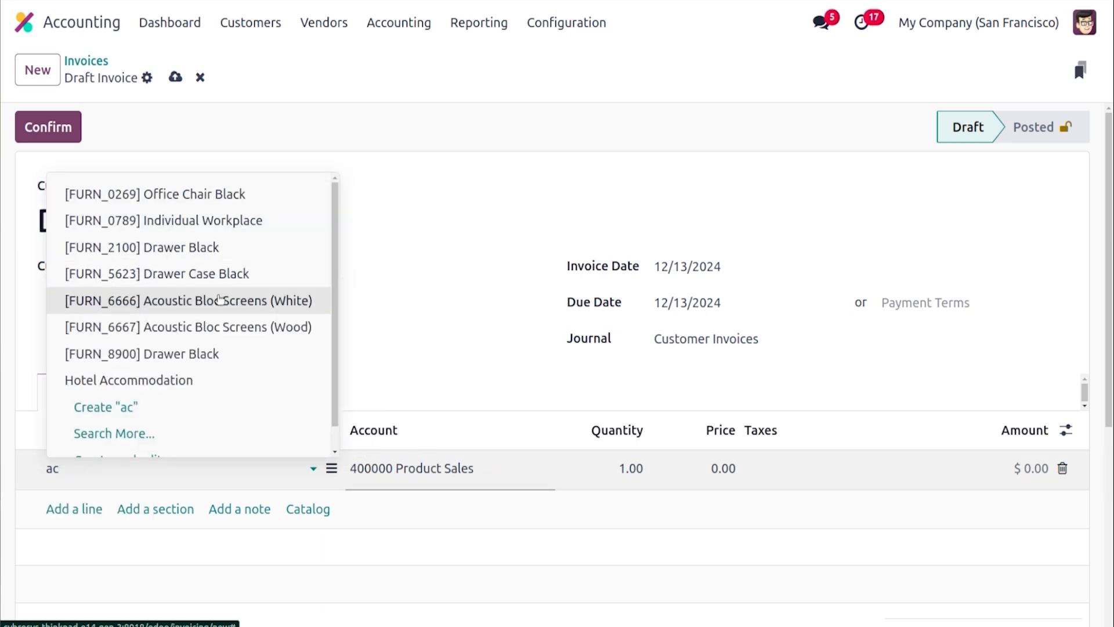
{"action": "left_click", "coordinate": [219, 299]}
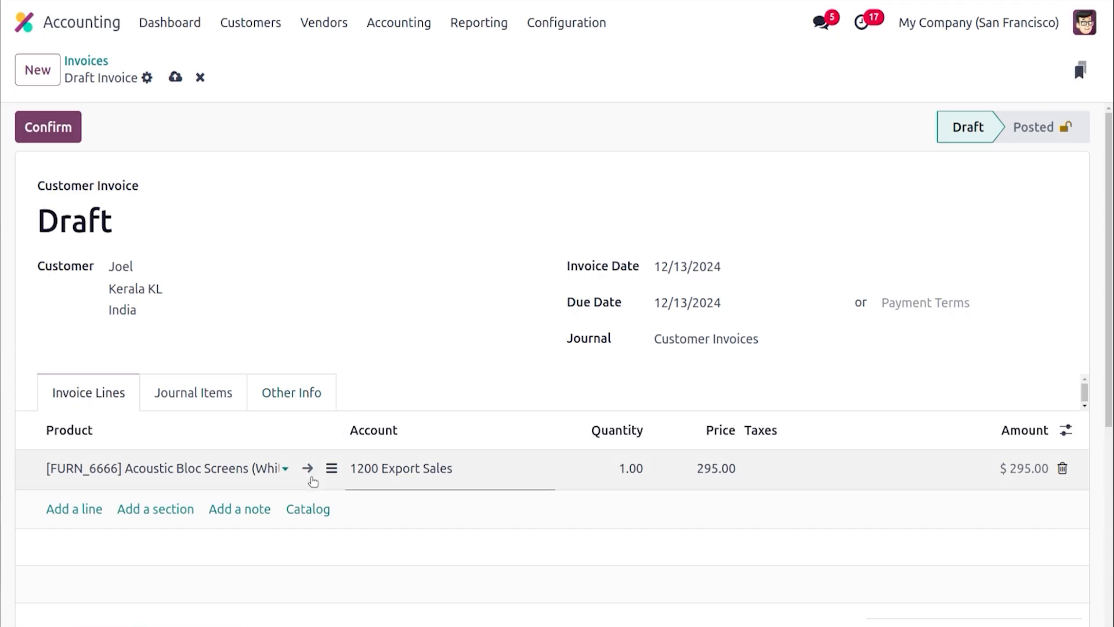
Open the Acoustic Bloc Screens product, set its sales tax to 15%, save it and return to the invoice
{"action": "left_click", "coordinate": [307, 468]}
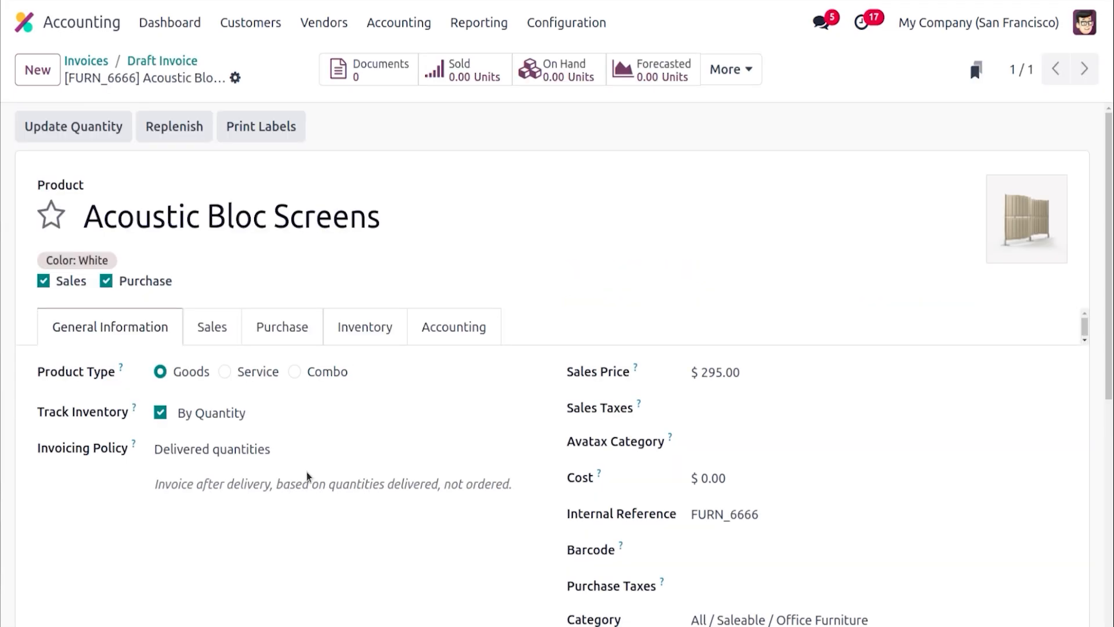
{"action": "left_click", "coordinate": [720, 407]}
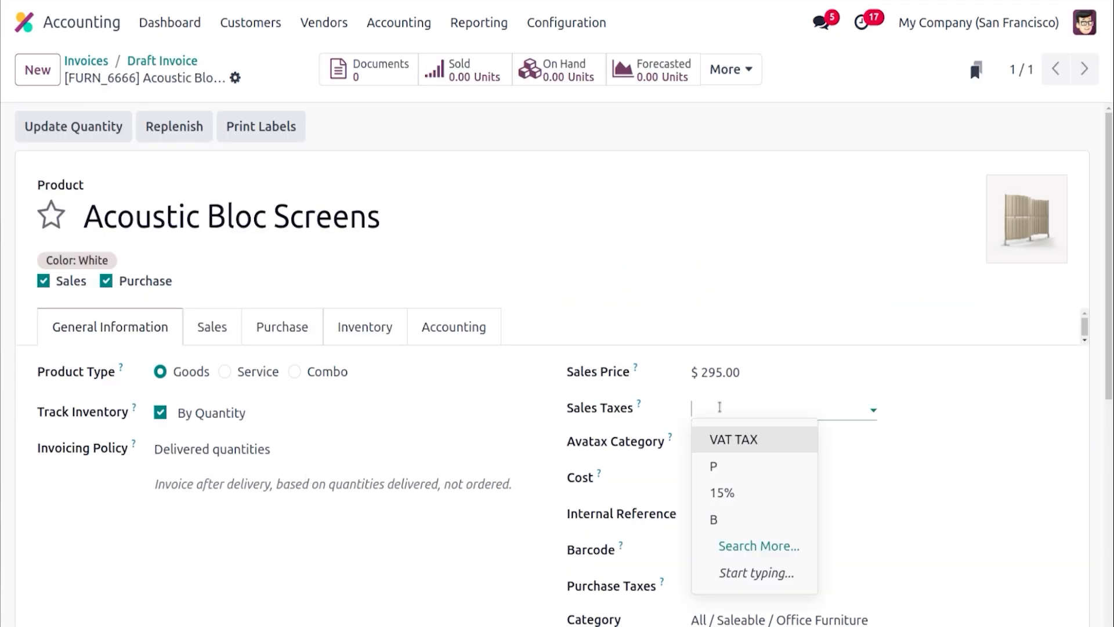
{"action": "left_click", "coordinate": [734, 492]}
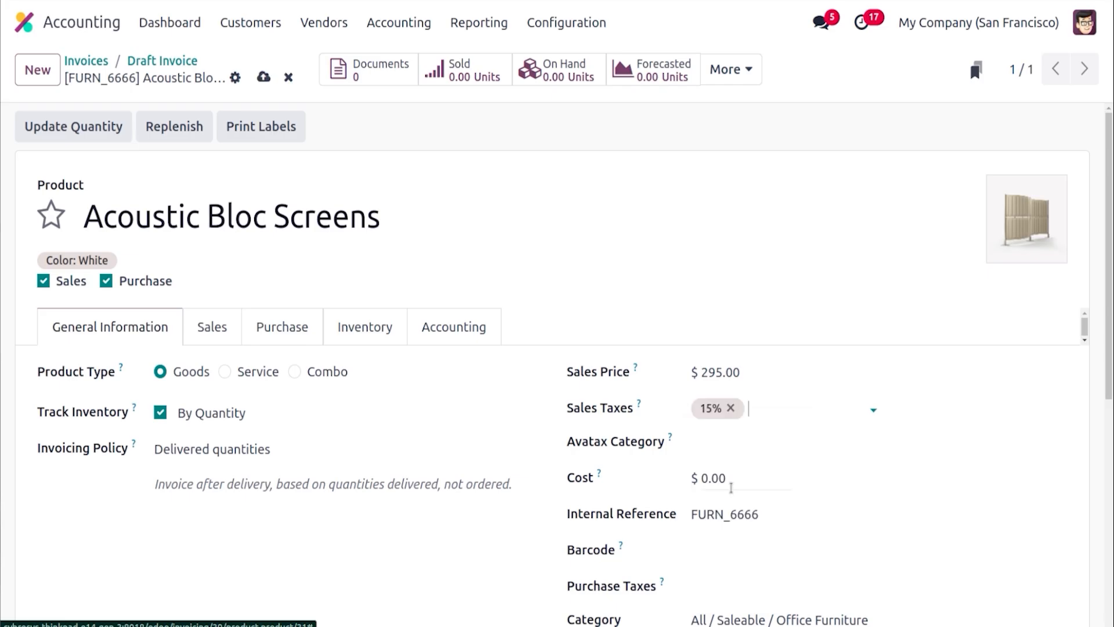
{"action": "left_click", "coordinate": [264, 76]}
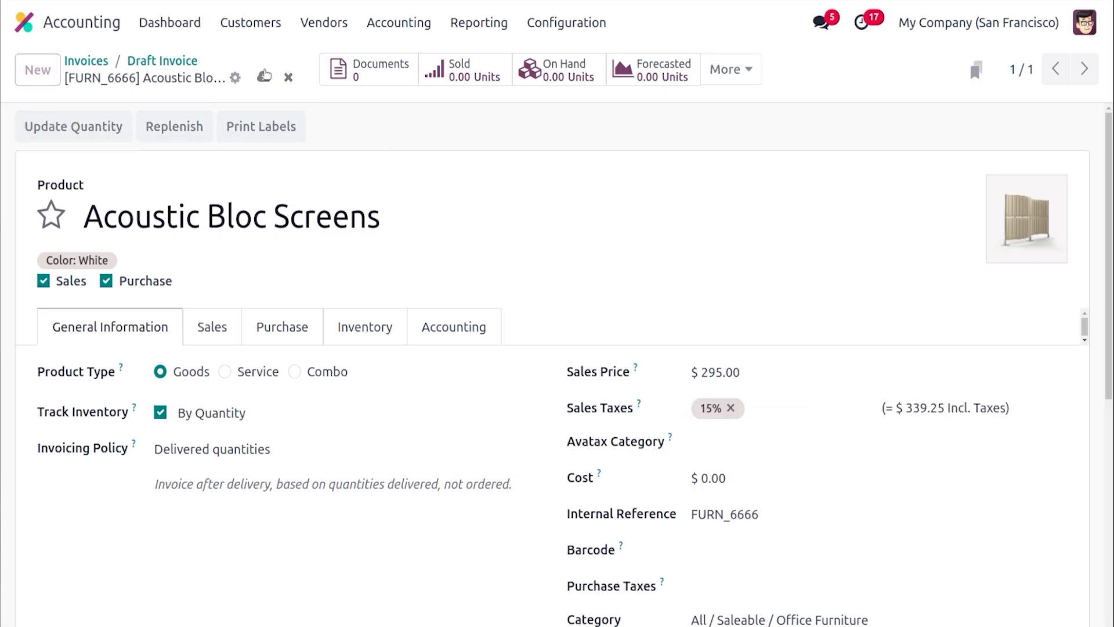
{"action": "left_click", "coordinate": [168, 60]}
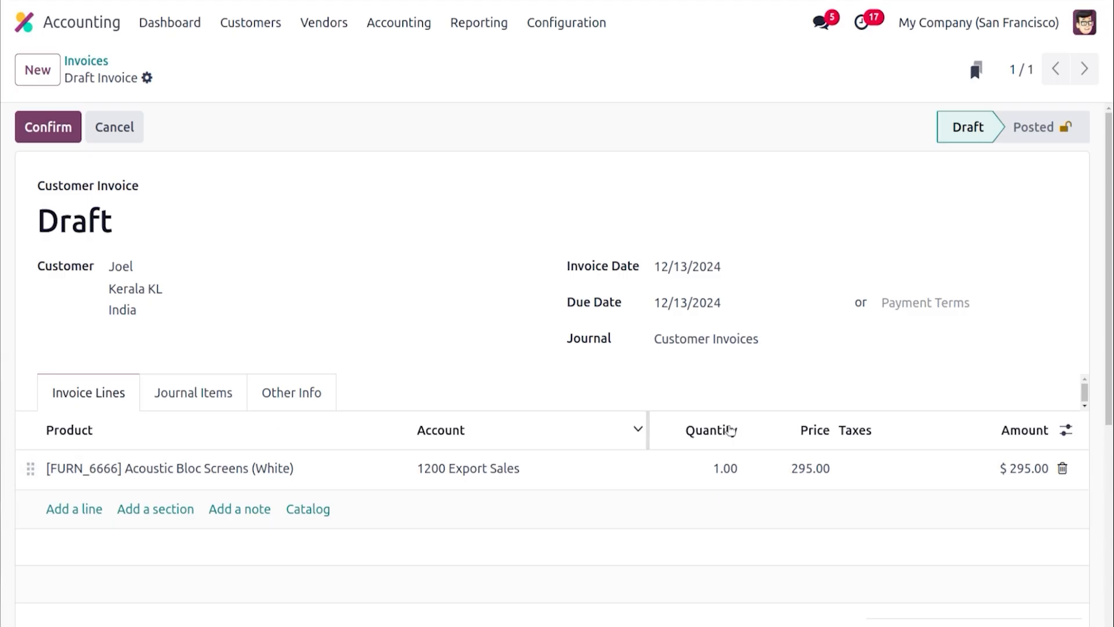
Delete the invoice line and add Acoustic Bloc Screens (White) again so the fiscal position applies
{"action": "left_click", "coordinate": [1063, 468]}
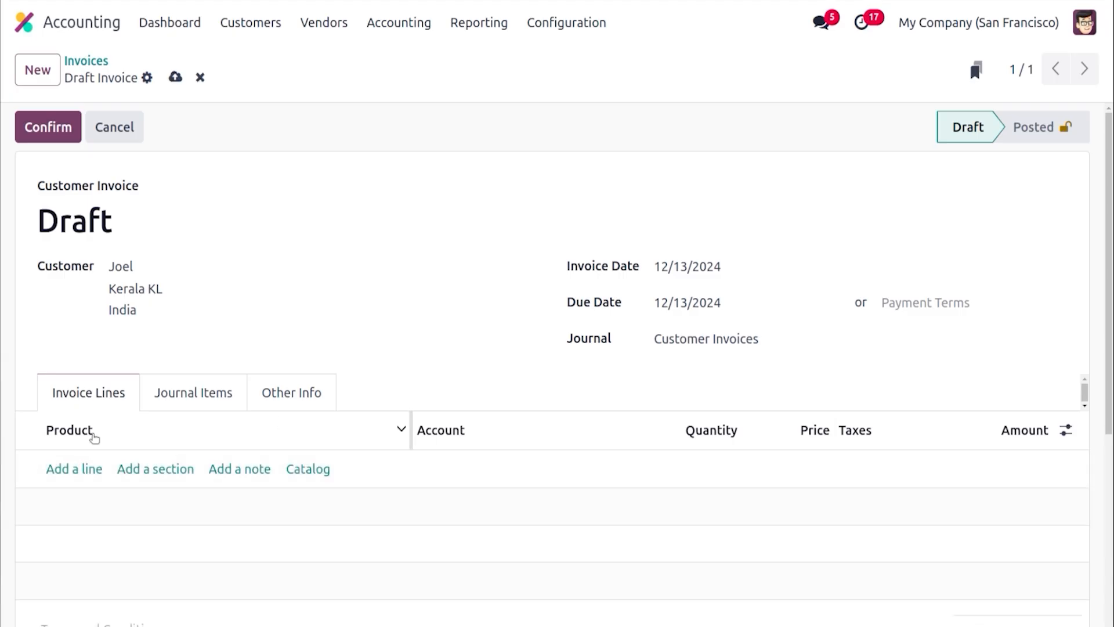
{"action": "left_click", "coordinate": [61, 468]}
{"action": "type", "text": "ac"}
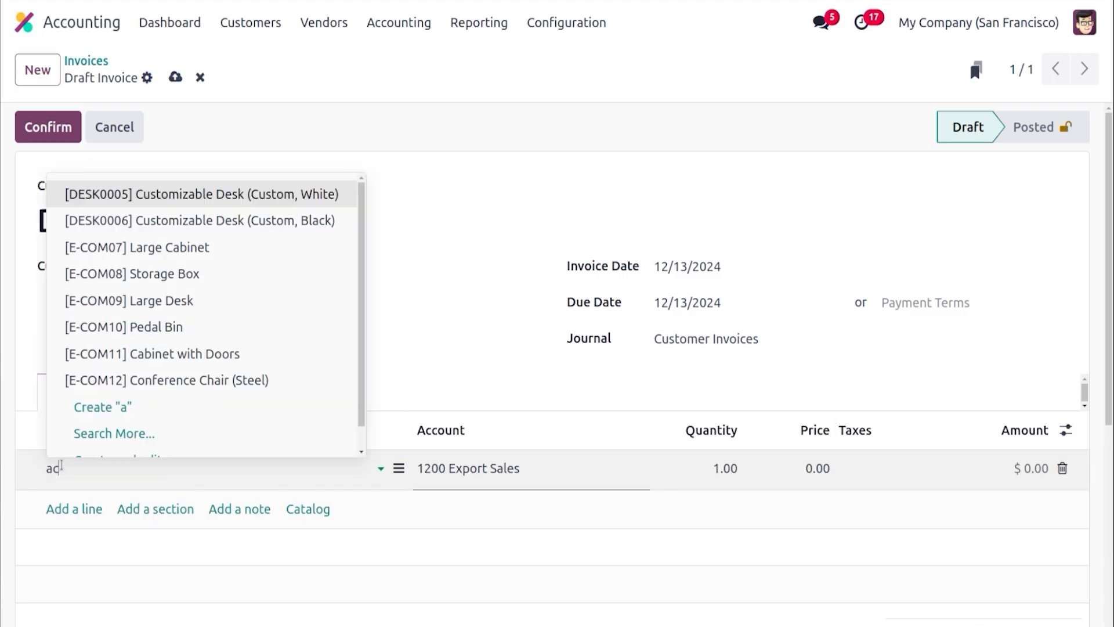
{"action": "type", "text": "ou"}
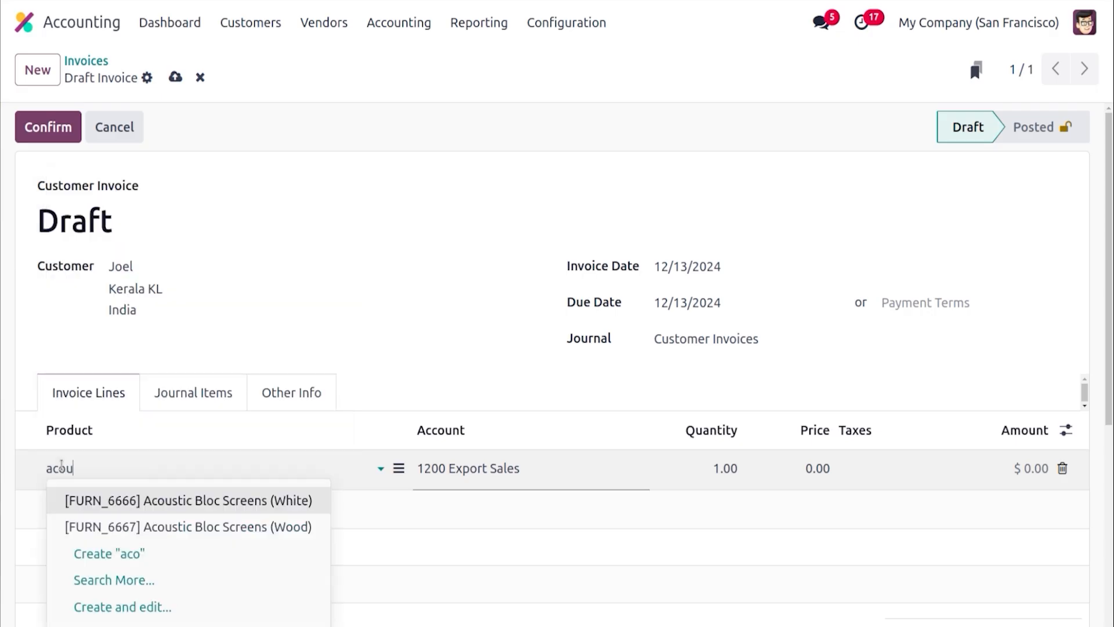
{"action": "key", "text": "Escape"}
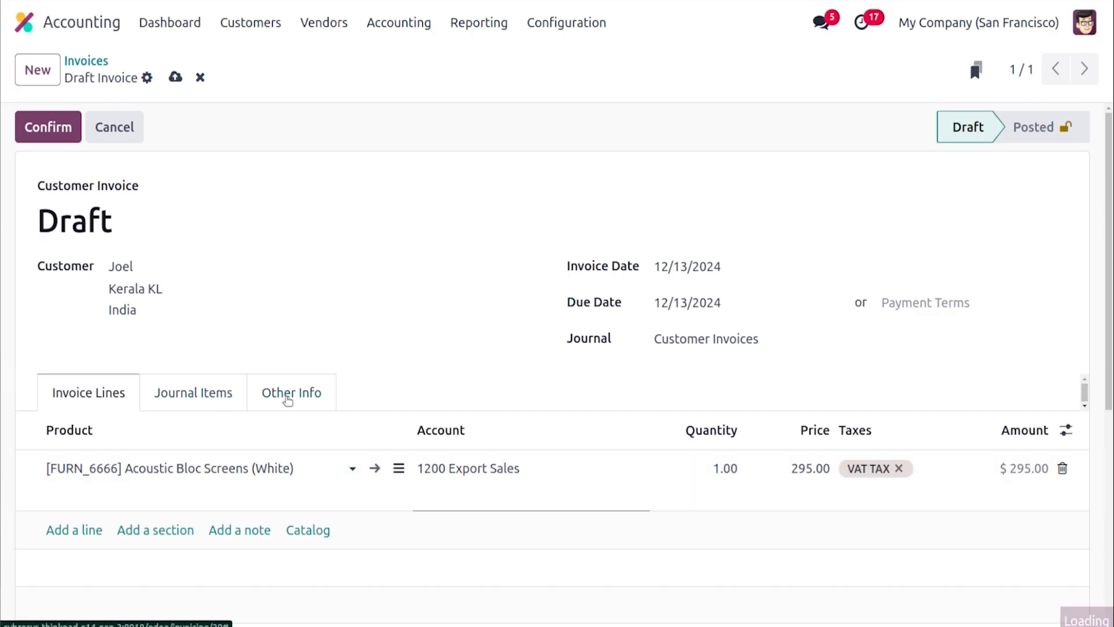
Review the fiscal position under the invoice's other information, then confirm the invoice
{"action": "left_click", "coordinate": [287, 399]}
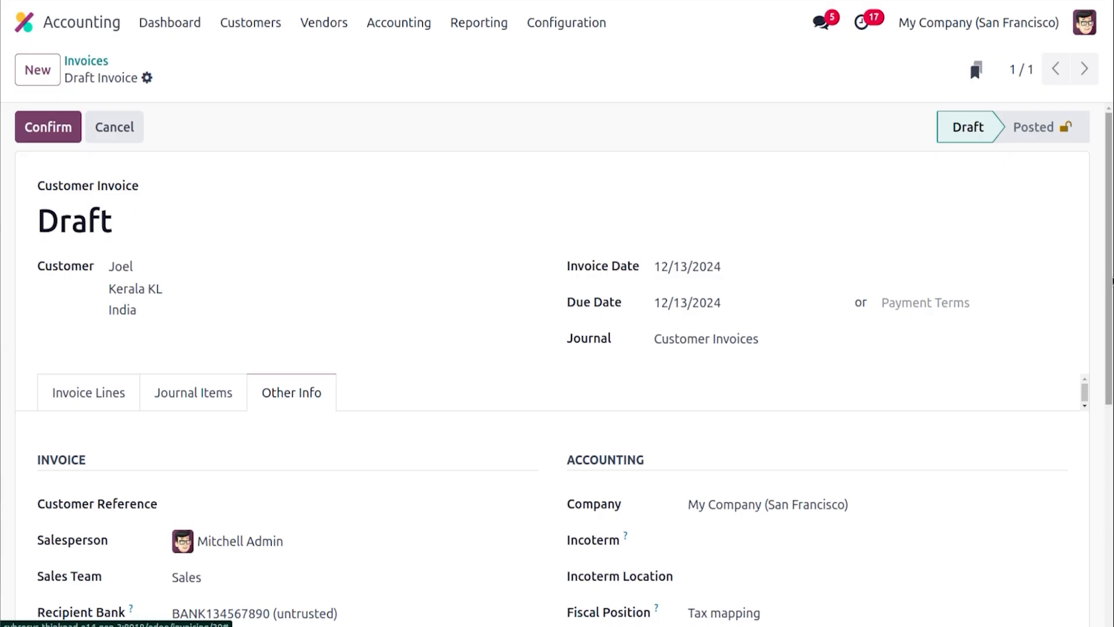
{"action": "left_click_drag", "start_coordinate": [1109, 300], "coordinate": [1109, 429]}
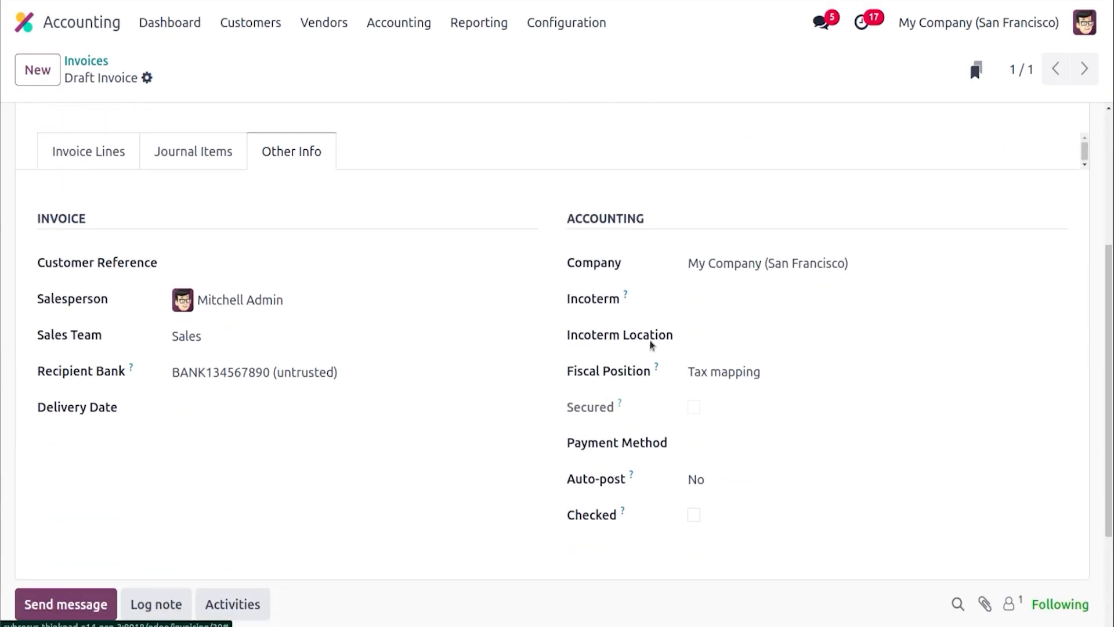
{"action": "left_click_drag", "start_coordinate": [1110, 400], "coordinate": [1110, 267]}
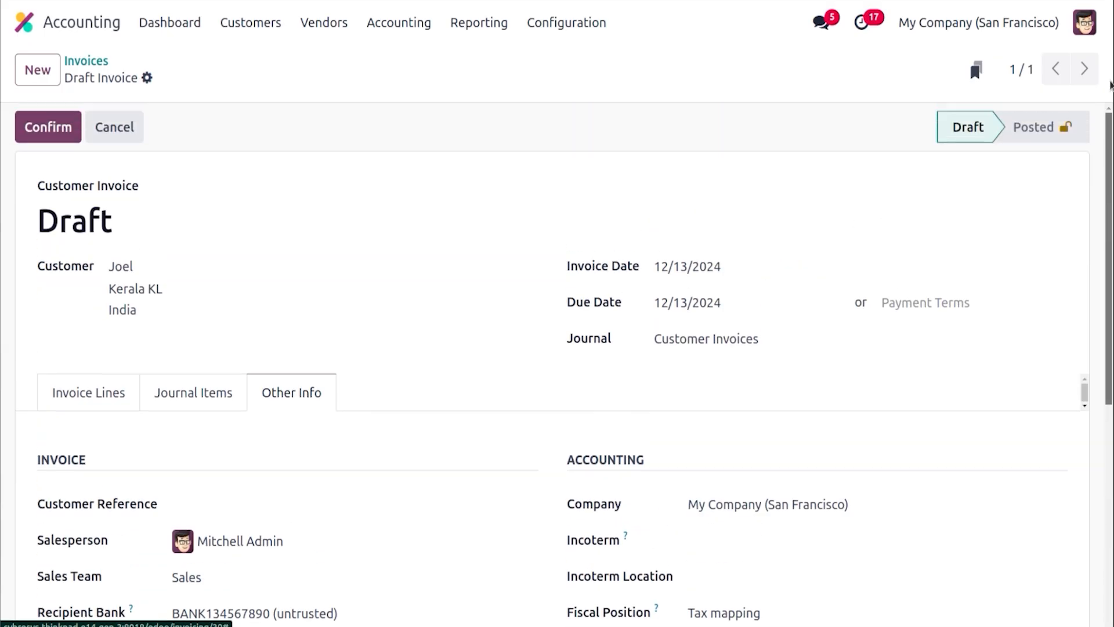
{"action": "left_click", "coordinate": [113, 390]}
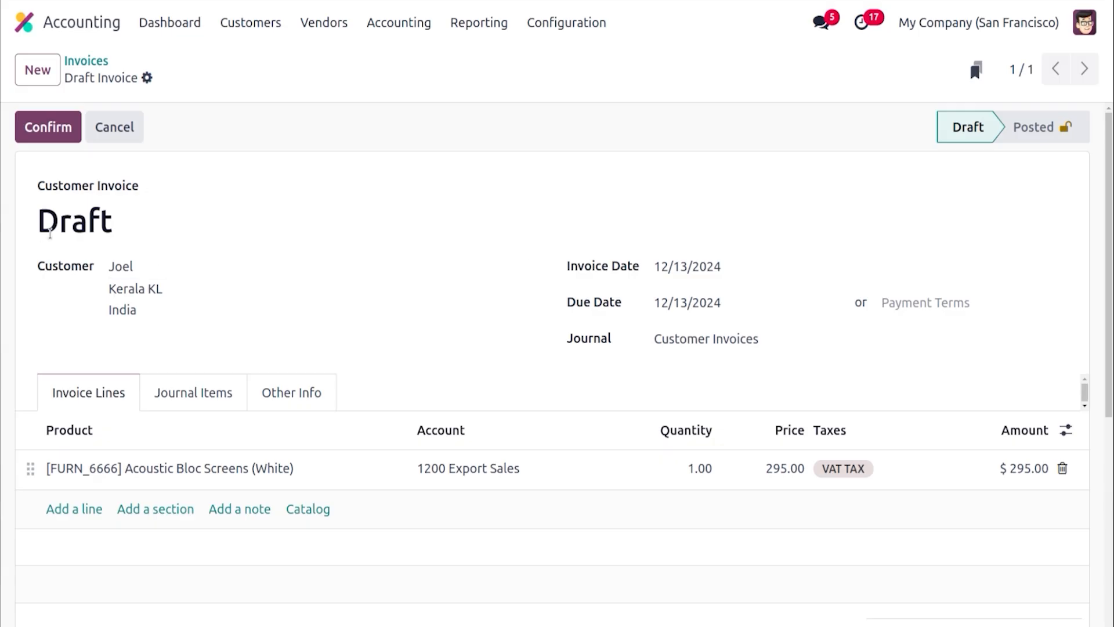
{"action": "left_click", "coordinate": [47, 131]}
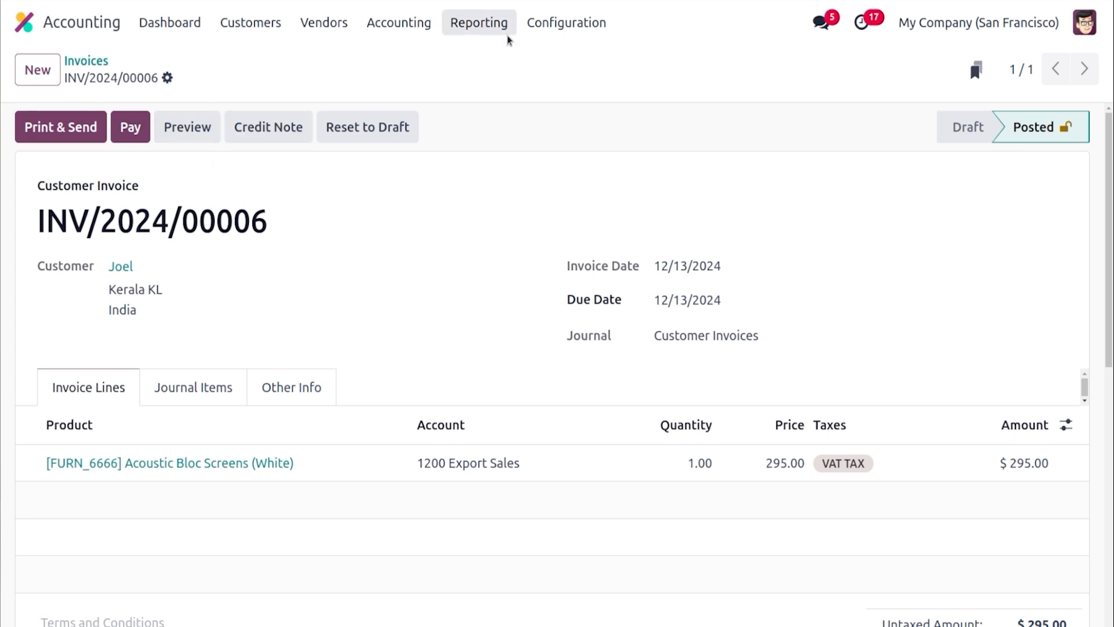
Find the INR Indian rupee currency and activate it
{"action": "left_click", "coordinate": [561, 23]}
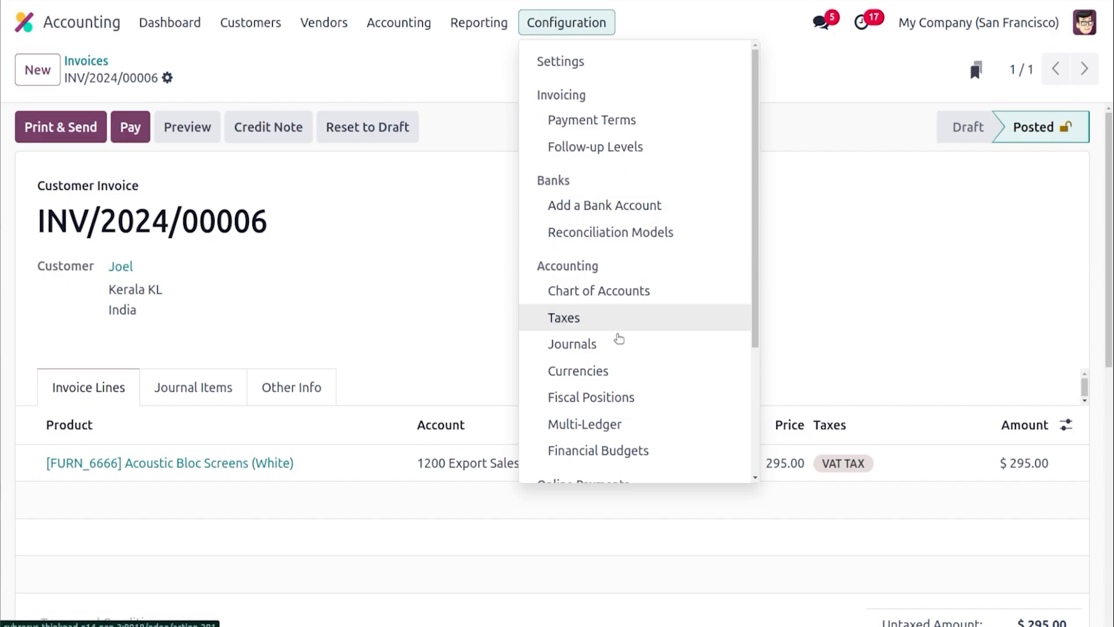
{"action": "left_click", "coordinate": [614, 375]}
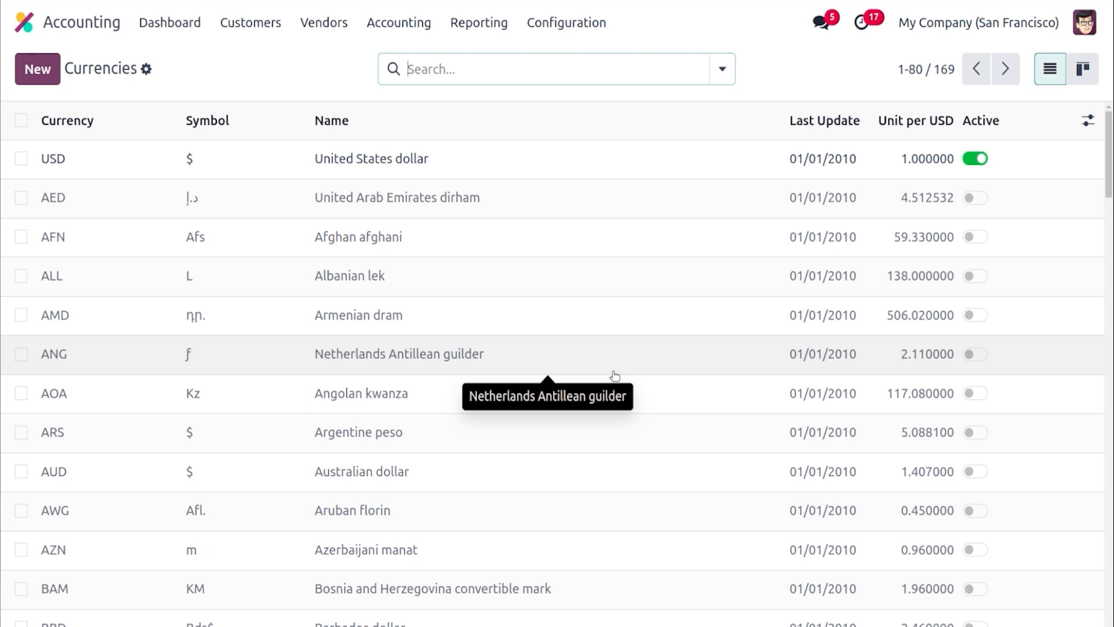
{"action": "left_click", "coordinate": [542, 74]}
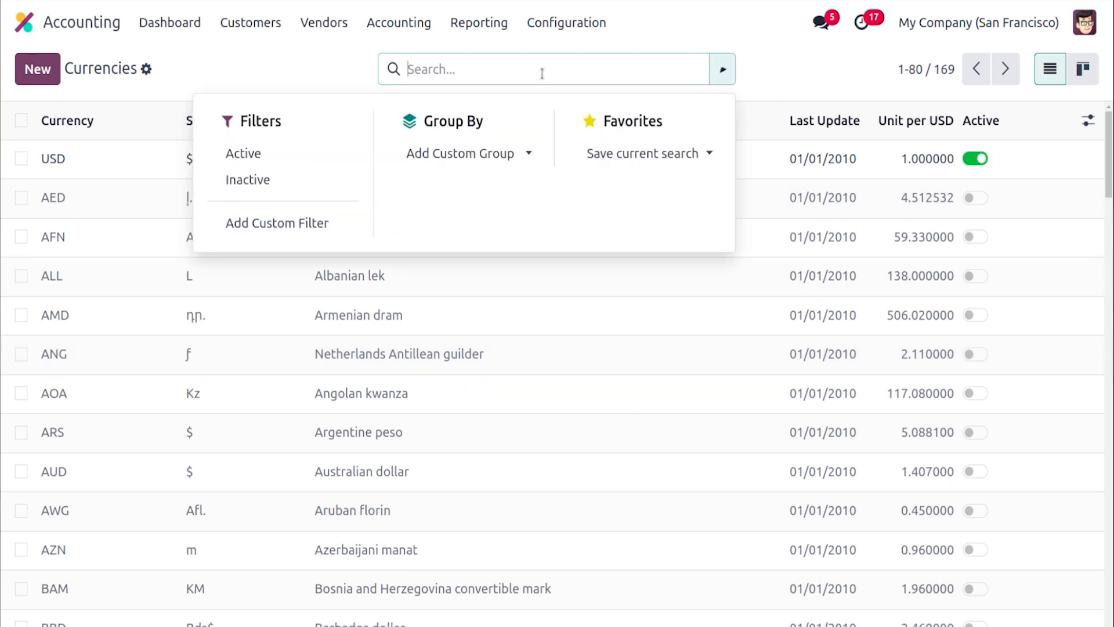
{"action": "type", "text": "ind"}
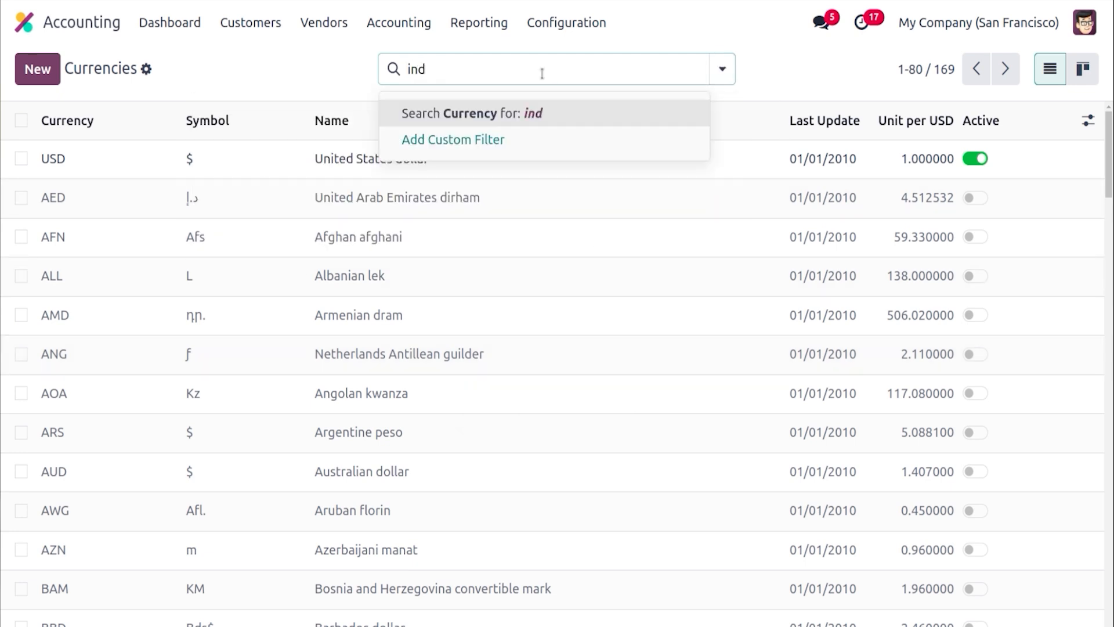
{"action": "key", "text": "BackSpace"}
{"action": "key", "text": "BackSpace"}
{"action": "key", "text": "BackSpace"}
{"action": "type", "text": "inr"}
{"action": "key", "text": "Return"}
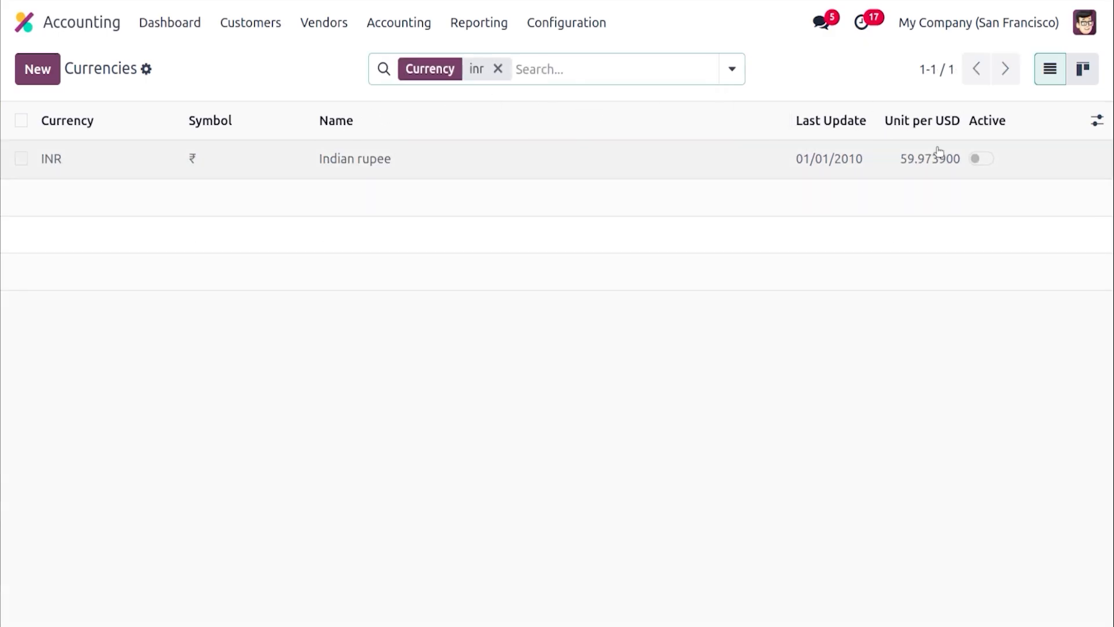
{"action": "left_click", "coordinate": [975, 160]}
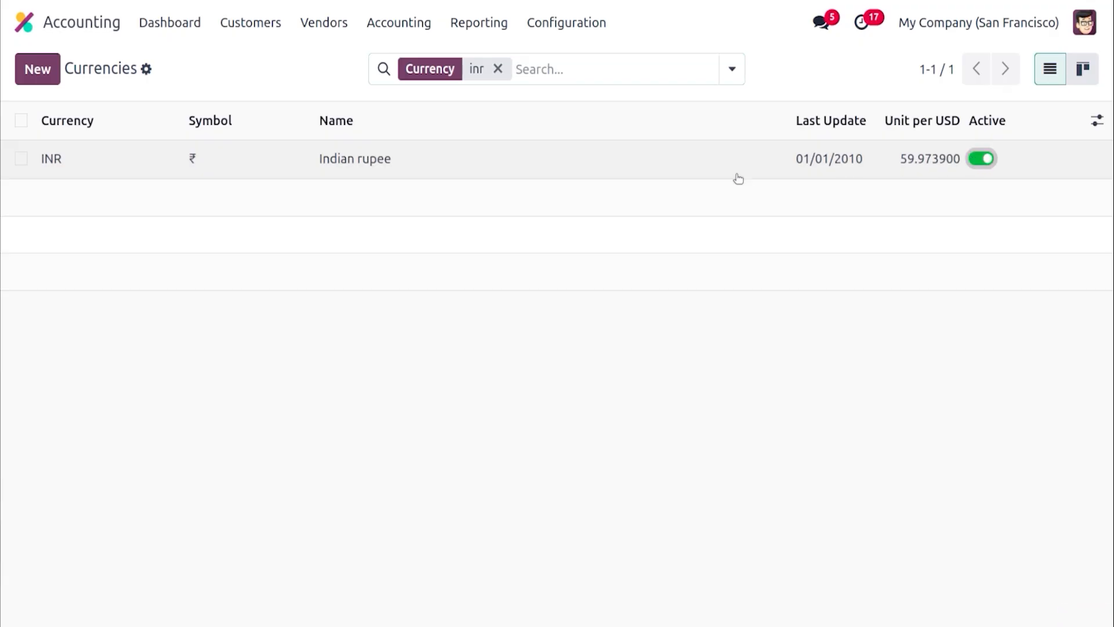
Try adding a new exchange rate line to the INR currency, then delete it
{"action": "left_click", "coordinate": [683, 158]}
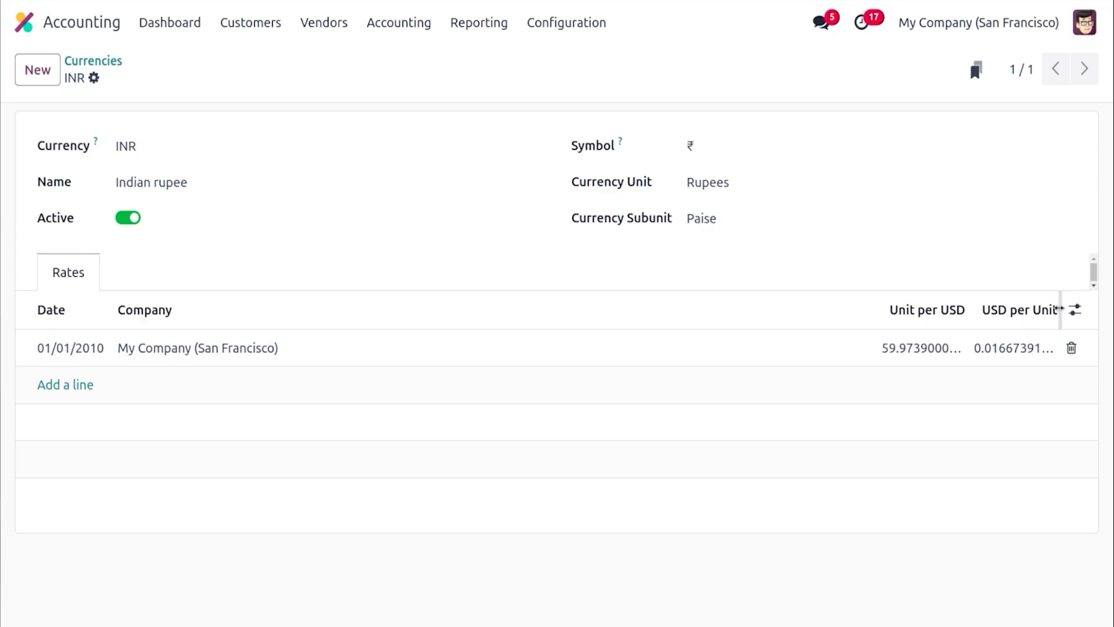
{"action": "left_click_drag", "start_coordinate": [1060, 308], "coordinate": [1023, 327]}
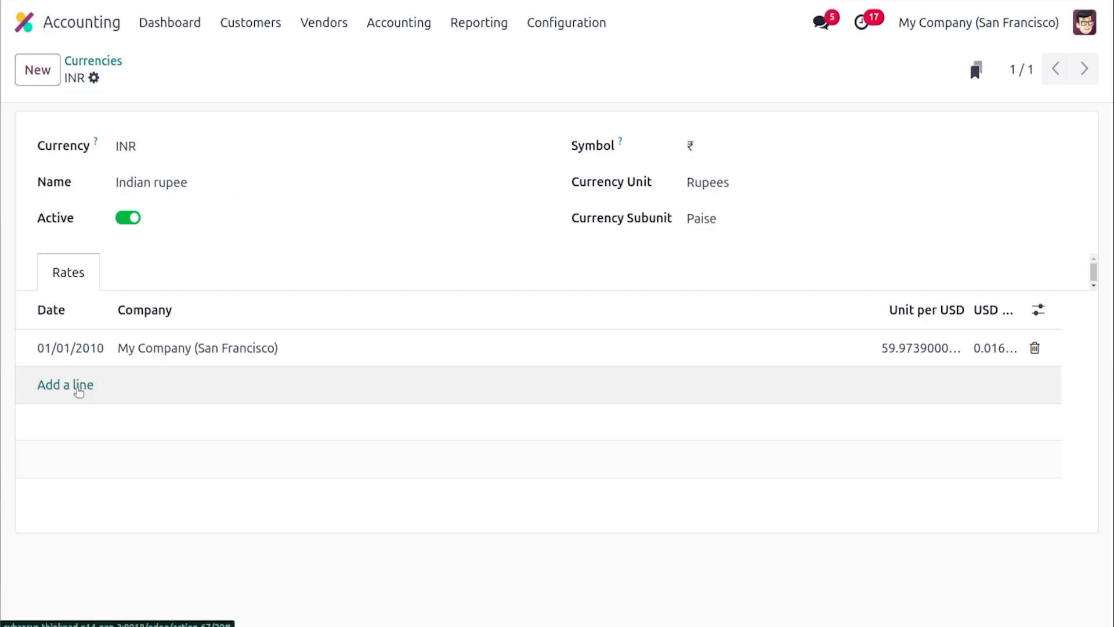
{"action": "left_click", "coordinate": [79, 388]}
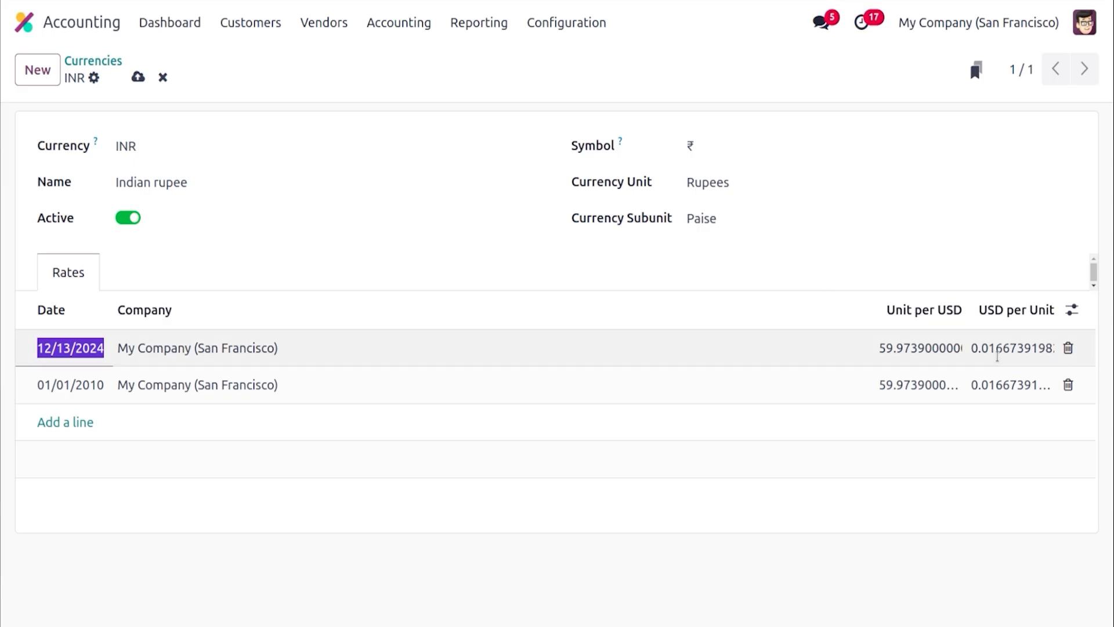
{"action": "left_click", "coordinate": [1068, 348]}
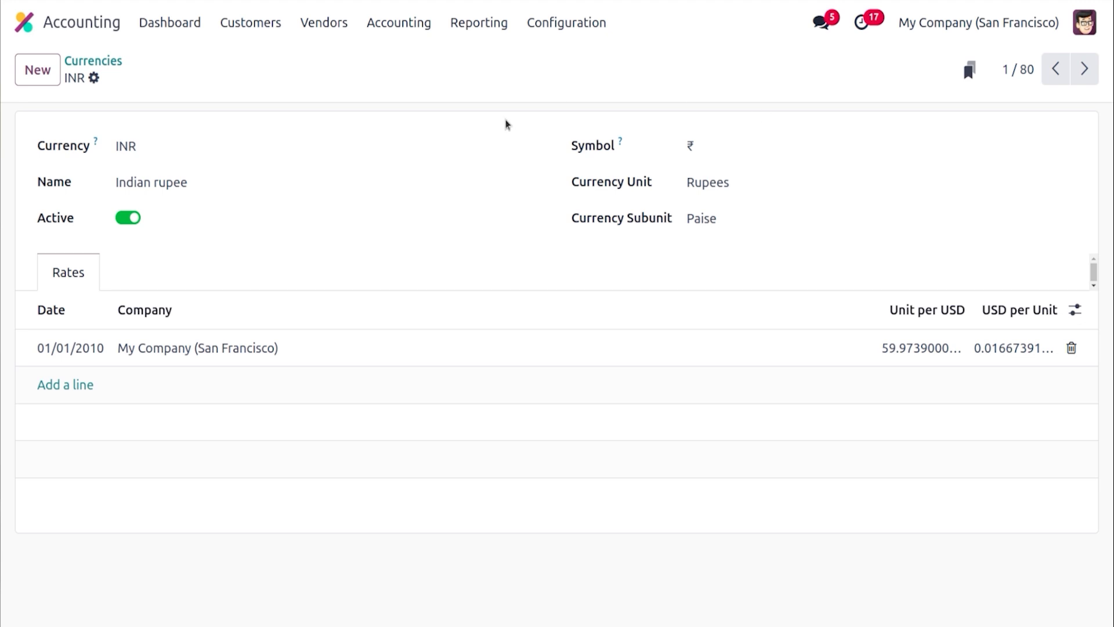
Open the customer invoices list
{"action": "left_click", "coordinate": [256, 29]}
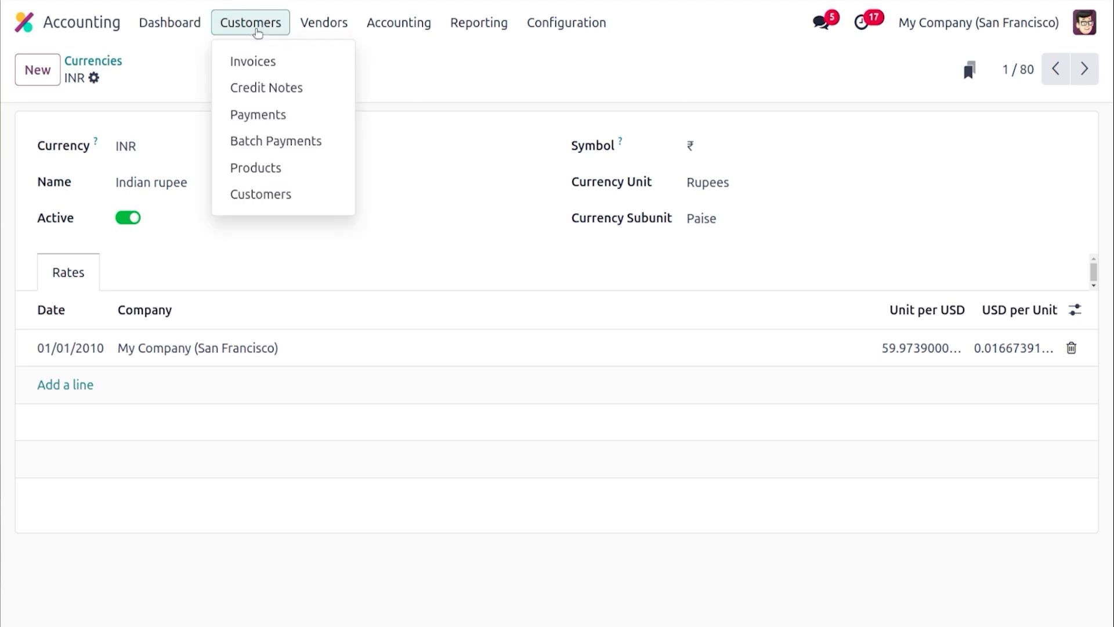
{"action": "left_click", "coordinate": [265, 63]}
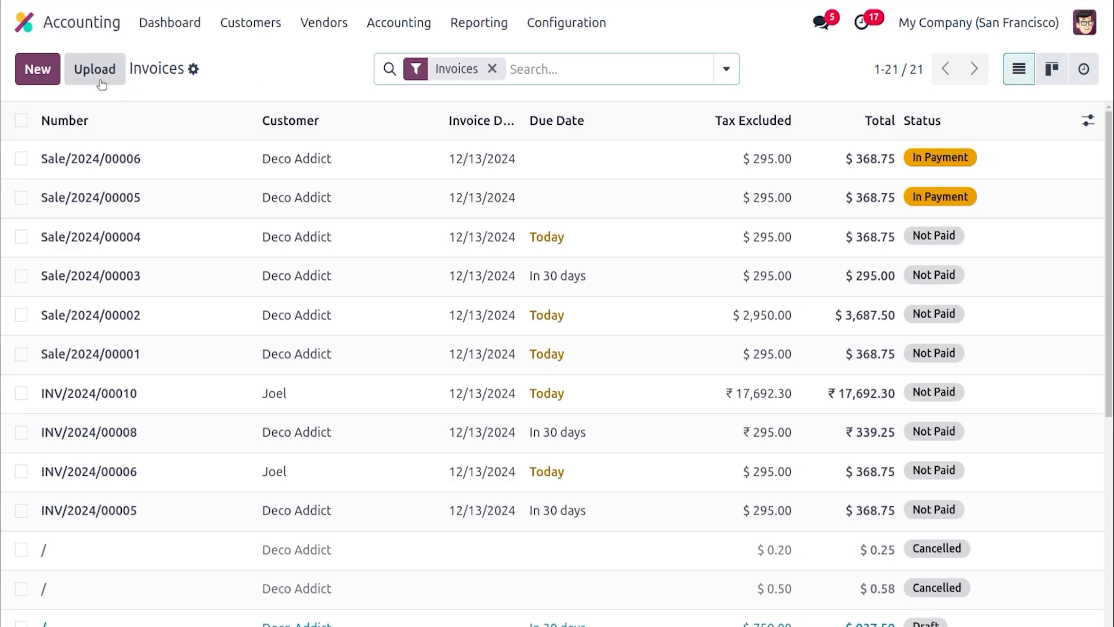
Create a new customer invoice for the customer Joel
{"action": "left_click", "coordinate": [49, 67]}
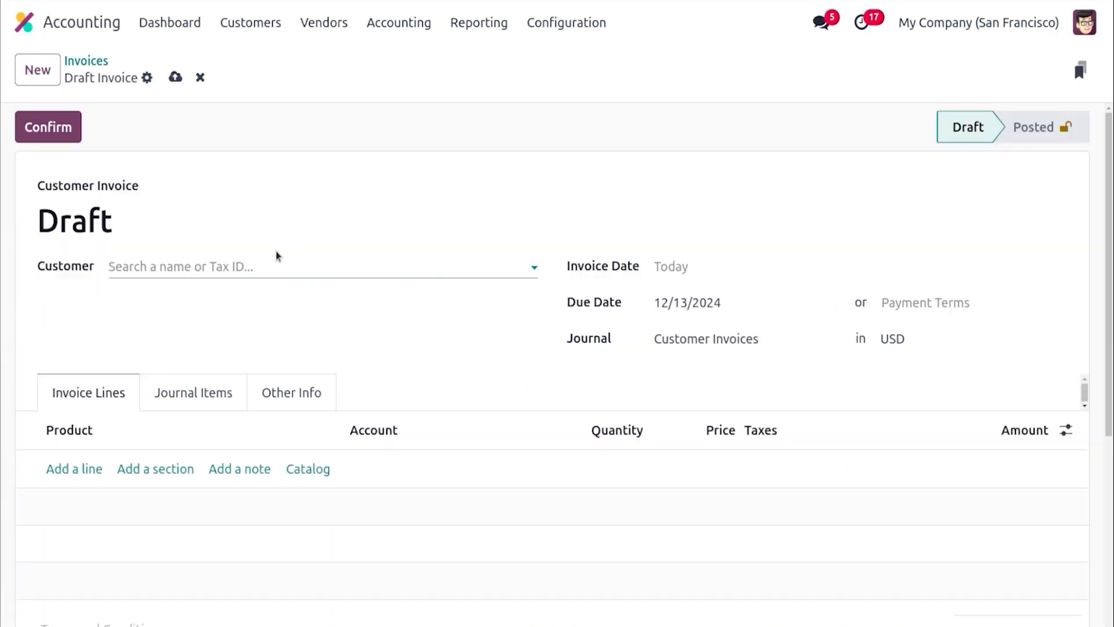
{"action": "left_click", "coordinate": [269, 266]}
{"action": "type", "text": "joe"}
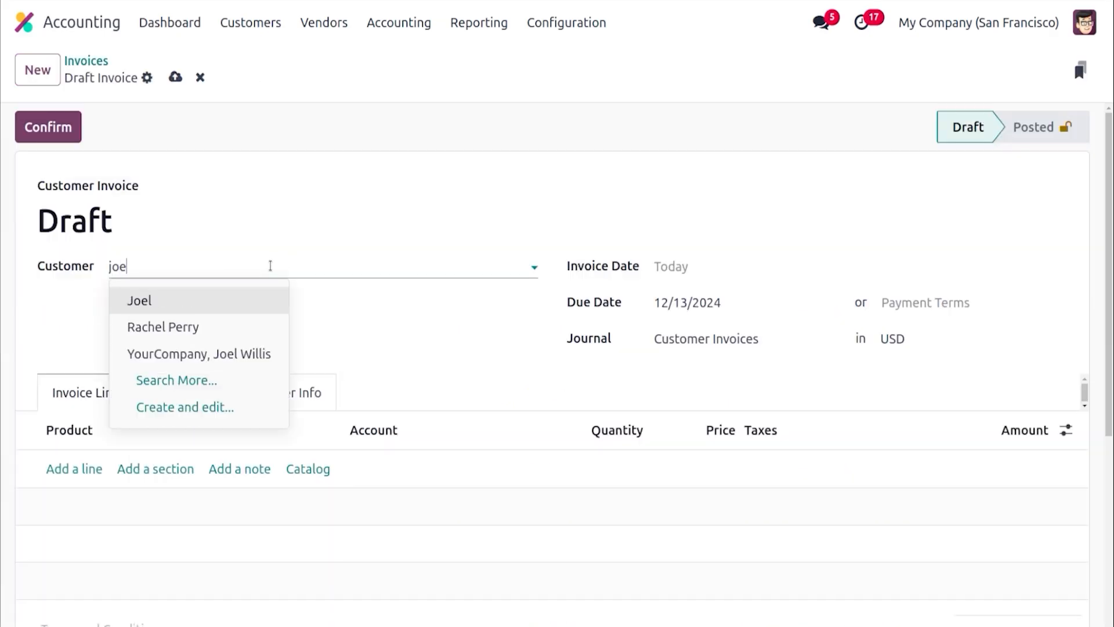
{"action": "left_click", "coordinate": [211, 308]}
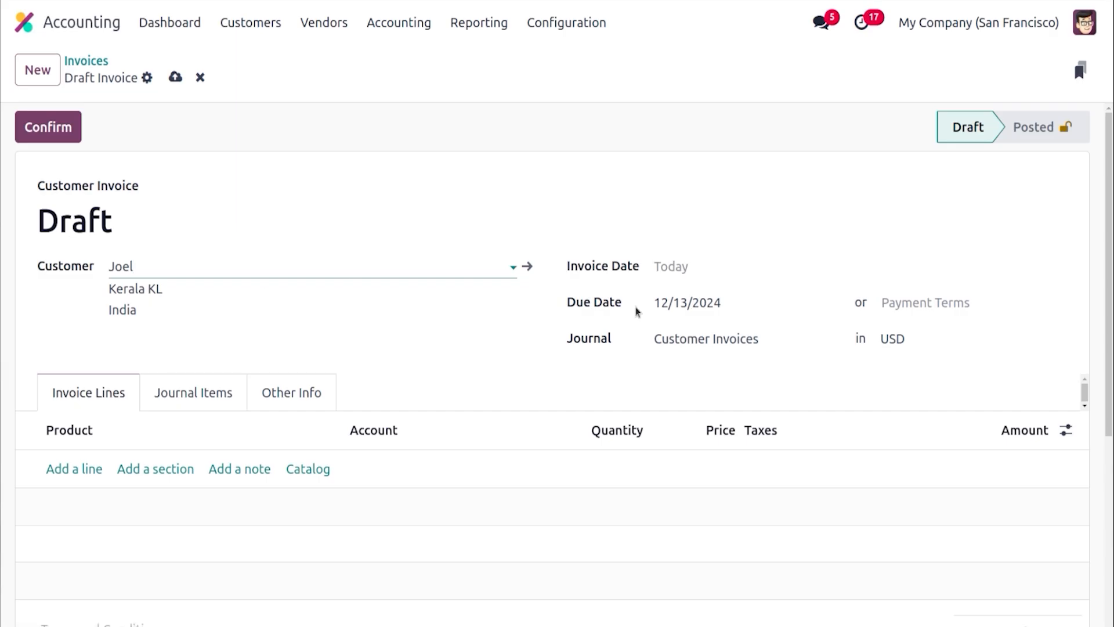
Set the invoice date to 08/01/2024 and the invoice currency to INR
{"action": "left_click", "coordinate": [710, 278]}
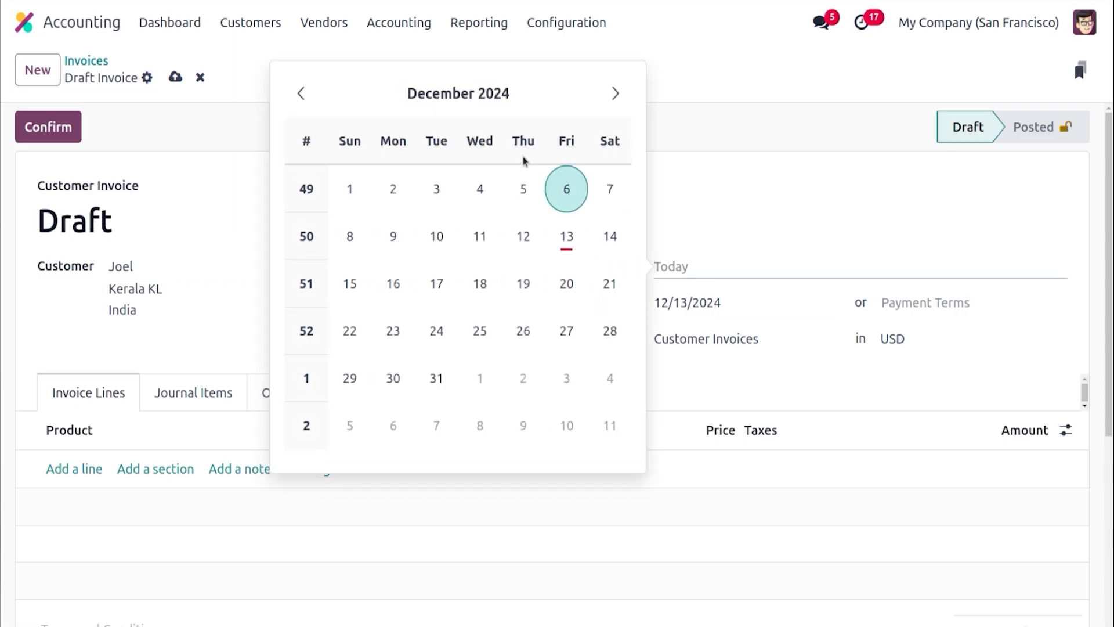
{"action": "left_click", "coordinate": [298, 93]}
{"action": "left_click", "coordinate": [298, 93]}
{"action": "left_click", "coordinate": [298, 93]}
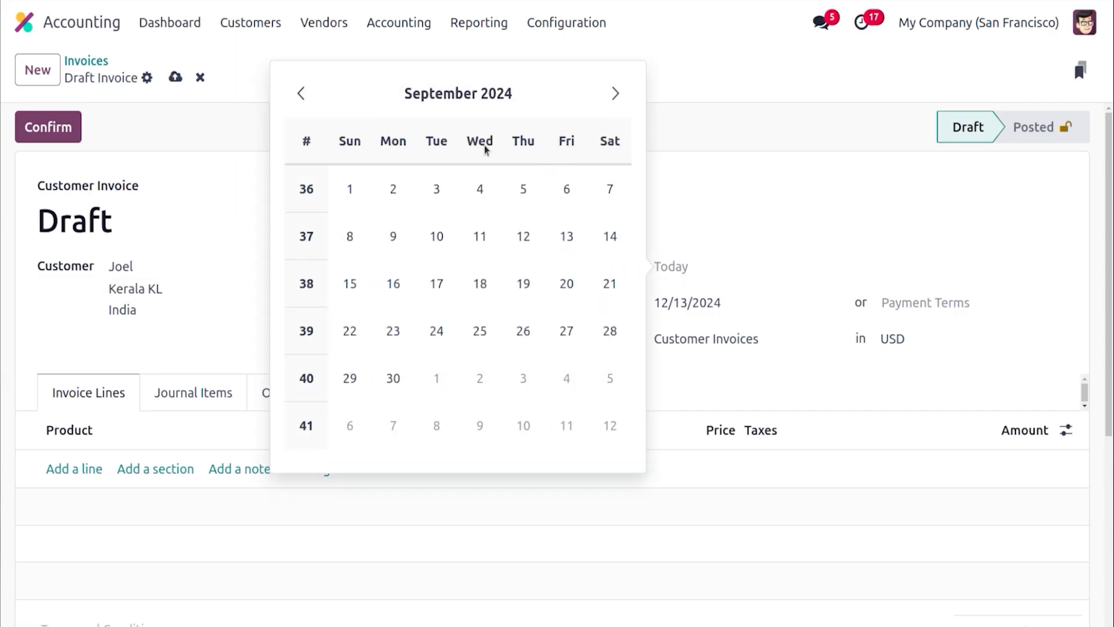
{"action": "left_click", "coordinate": [349, 189]}
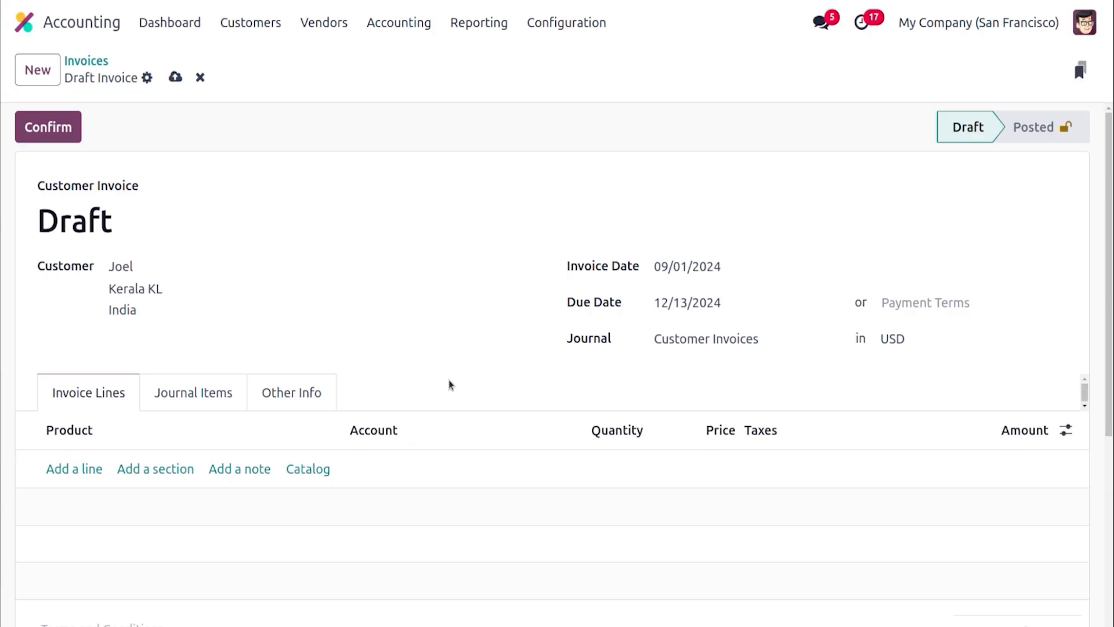
{"action": "left_click", "coordinate": [704, 270]}
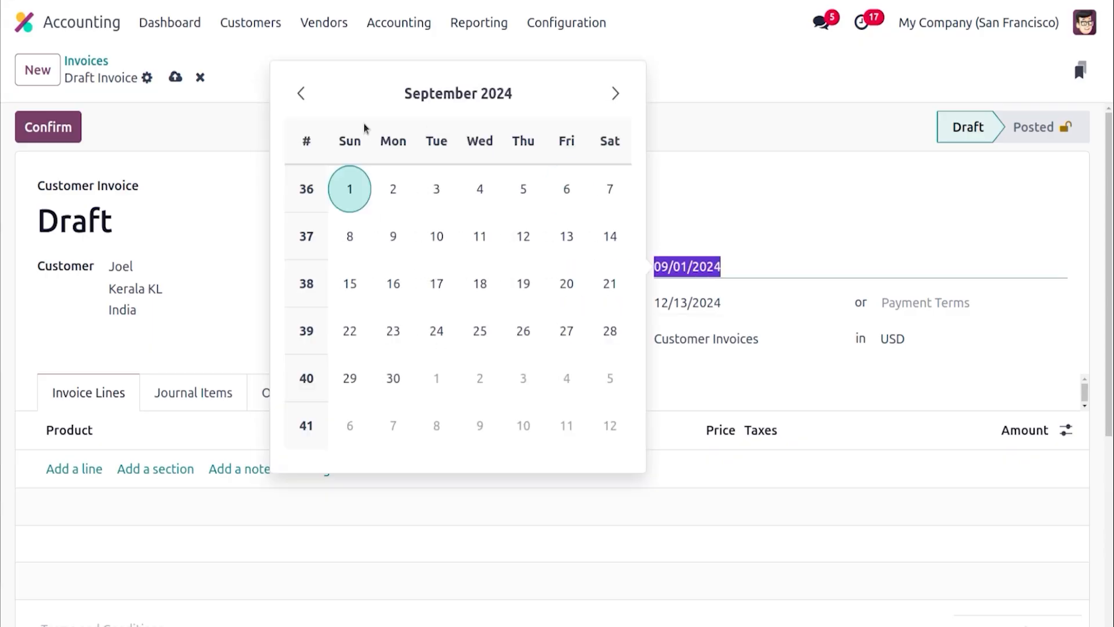
{"action": "left_click", "coordinate": [301, 93]}
{"action": "left_click", "coordinate": [523, 188]}
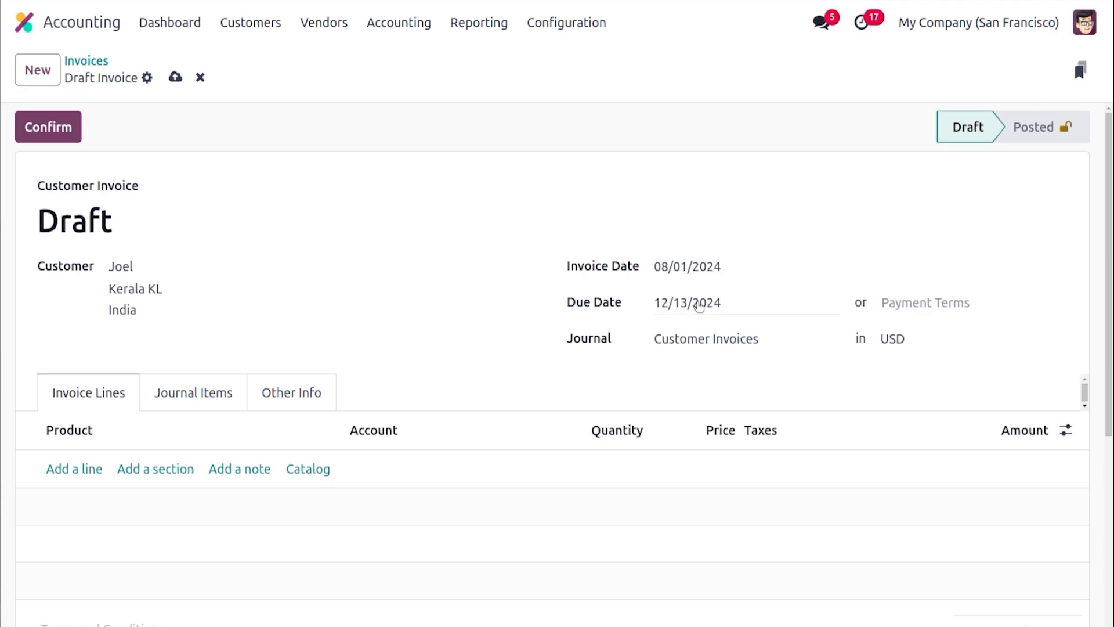
{"action": "left_click", "coordinate": [894, 339]}
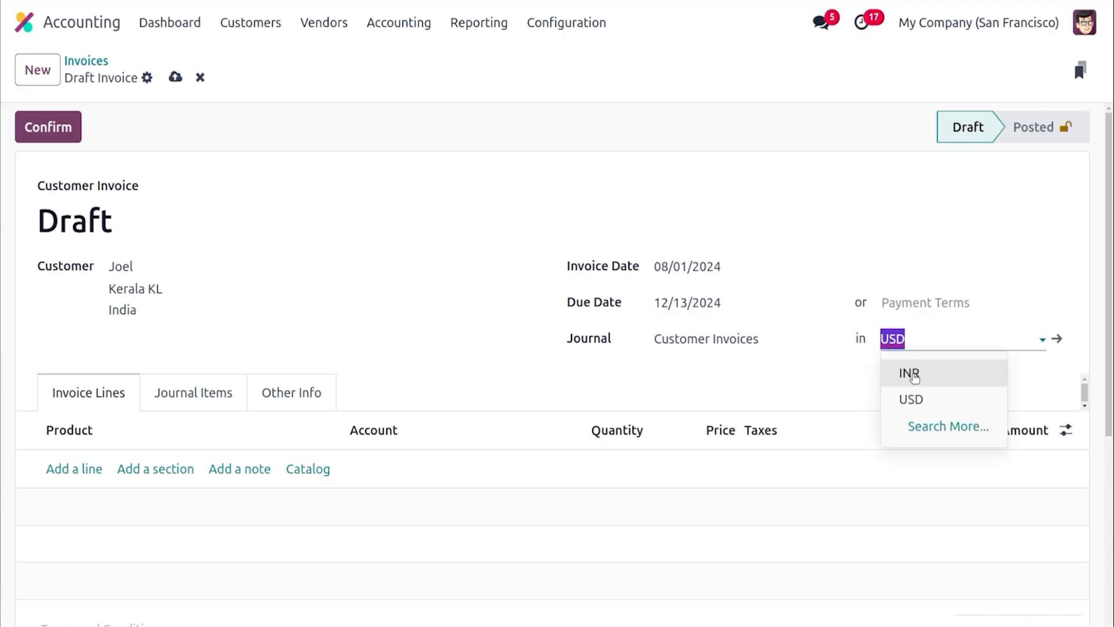
{"action": "left_click", "coordinate": [915, 377]}
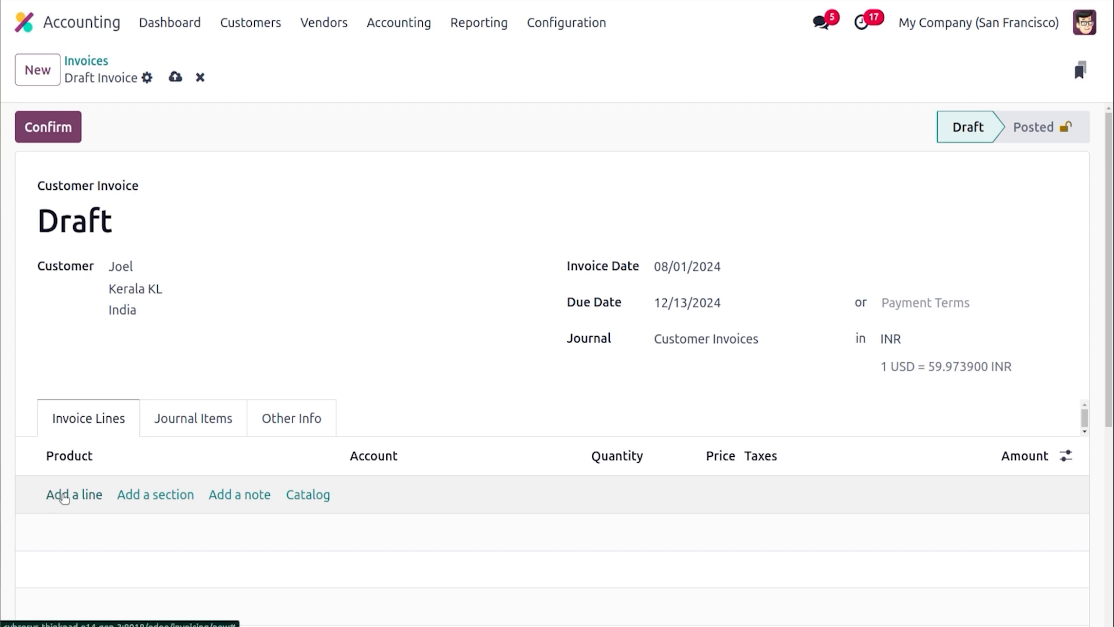
Add an Acoustic Bloc Screens (Wood) product line, remove its VAT TAX, and confirm the invoice
{"action": "left_click", "coordinate": [58, 494]}
{"action": "type", "text": "acou"}
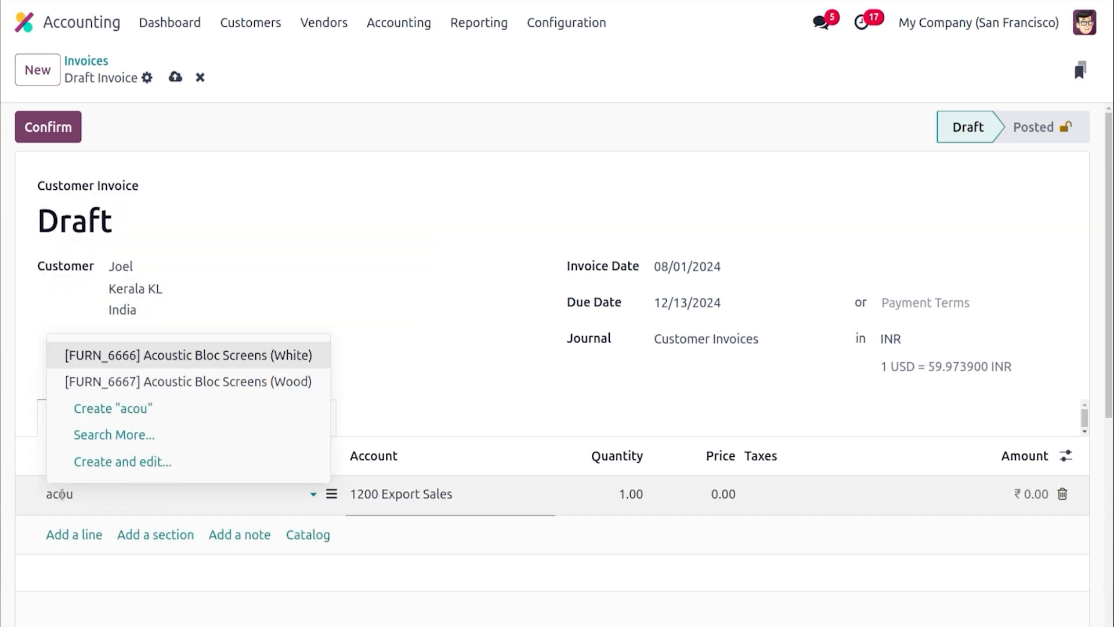
{"action": "left_click", "coordinate": [163, 378]}
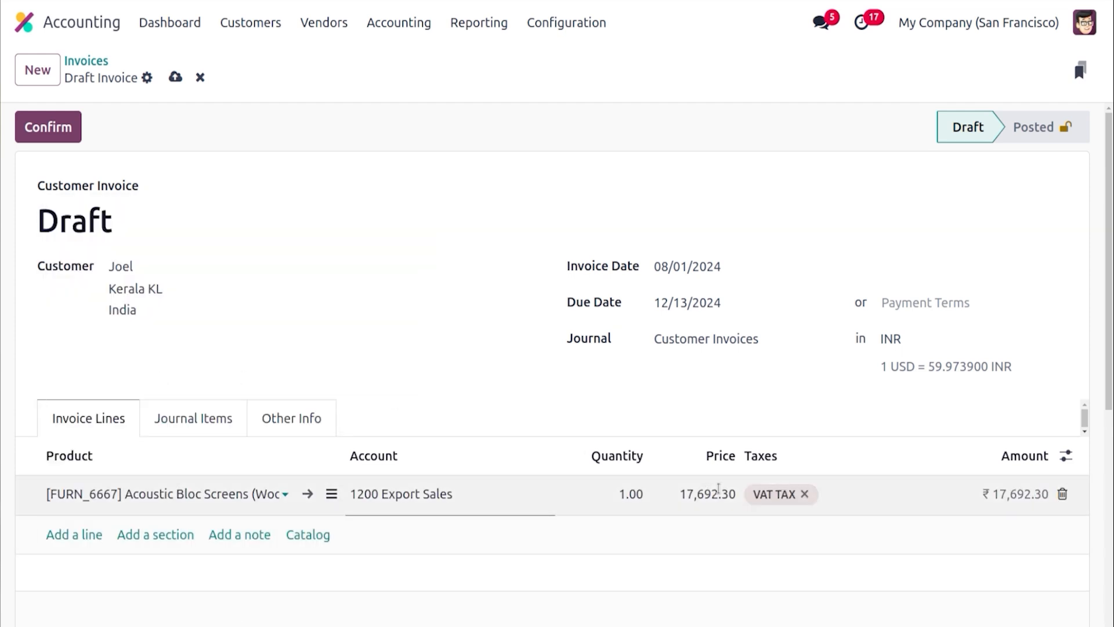
{"action": "left_click", "coordinate": [804, 495]}
{"action": "left_click", "coordinate": [654, 418]}
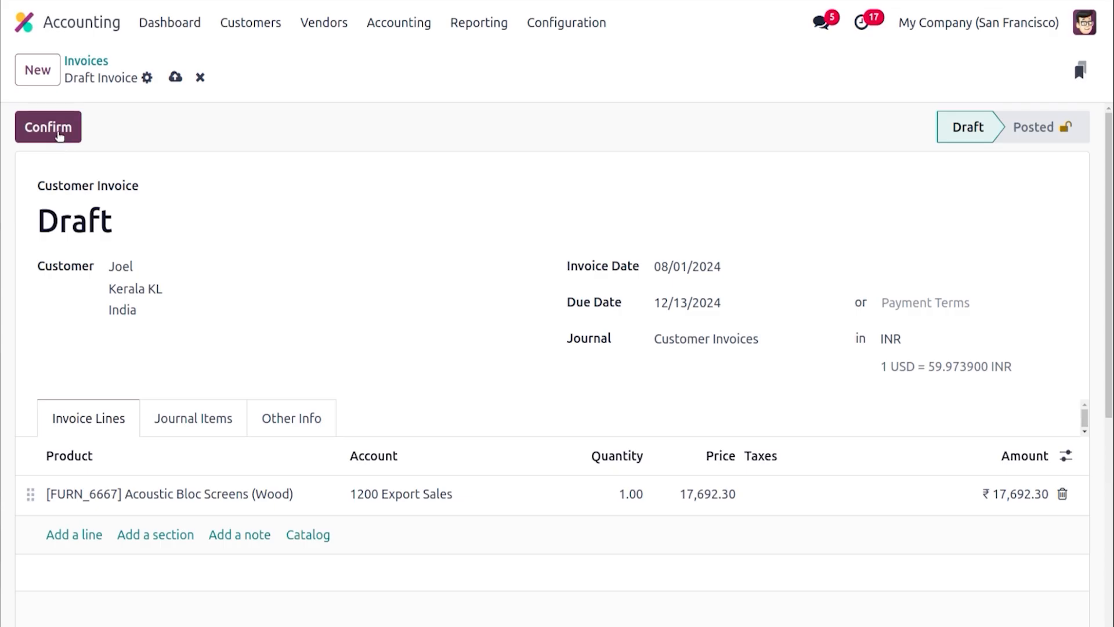
{"action": "left_click", "coordinate": [60, 132]}
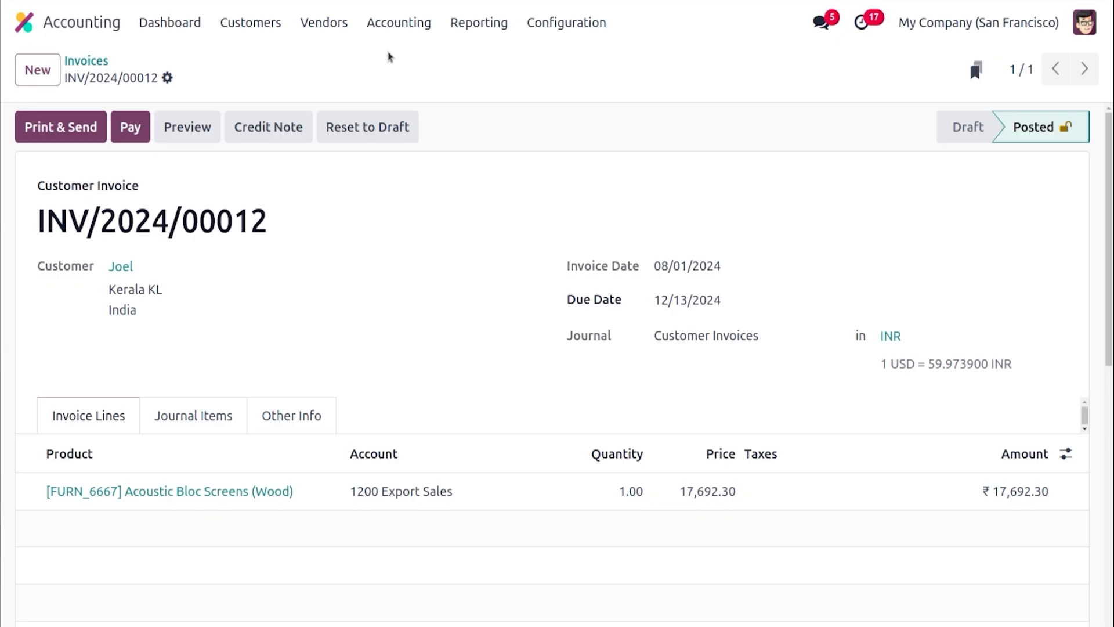
Update the automatic currency exchange rates from the European Central Bank in the accounting settings
{"action": "left_click", "coordinate": [574, 23]}
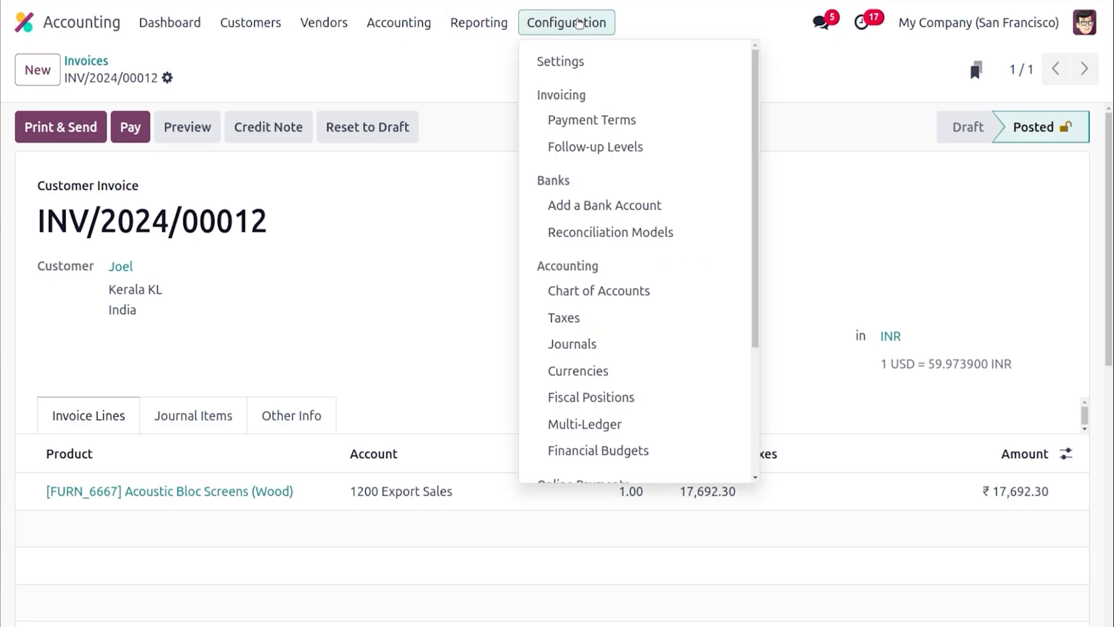
{"action": "left_click", "coordinate": [588, 62]}
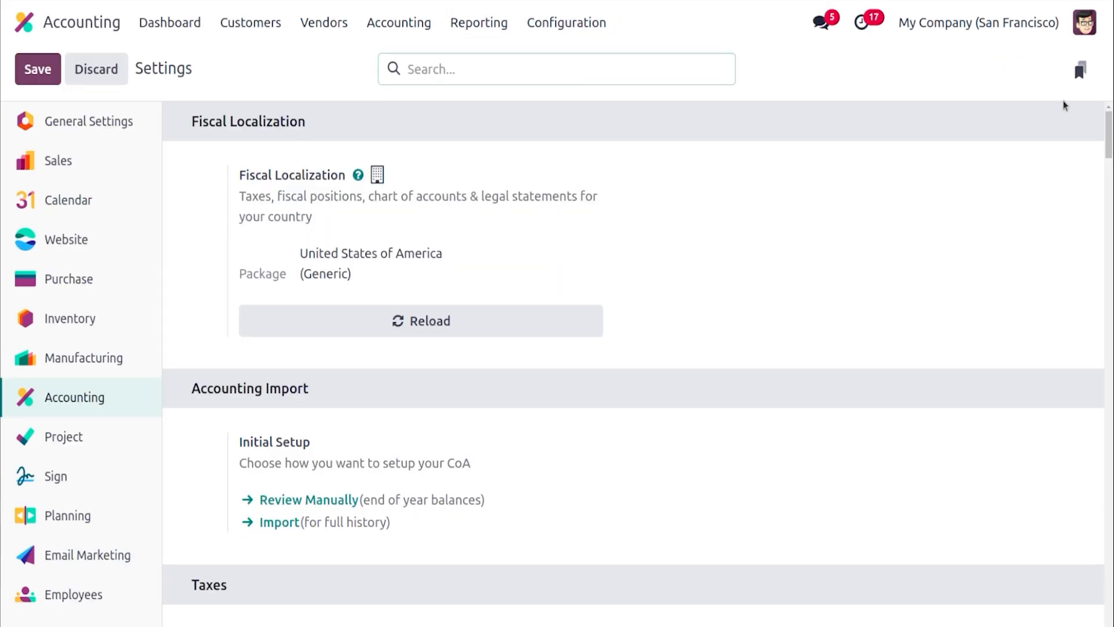
{"action": "left_click_drag", "start_coordinate": [1110, 133], "coordinate": [1110, 216]}
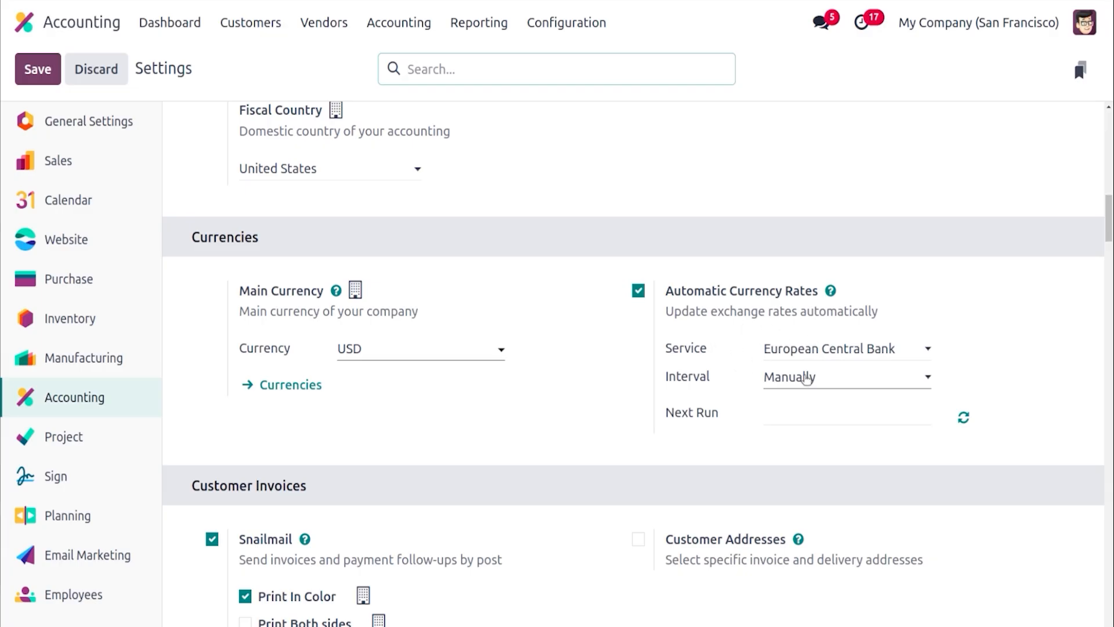
{"action": "left_click", "coordinate": [805, 378]}
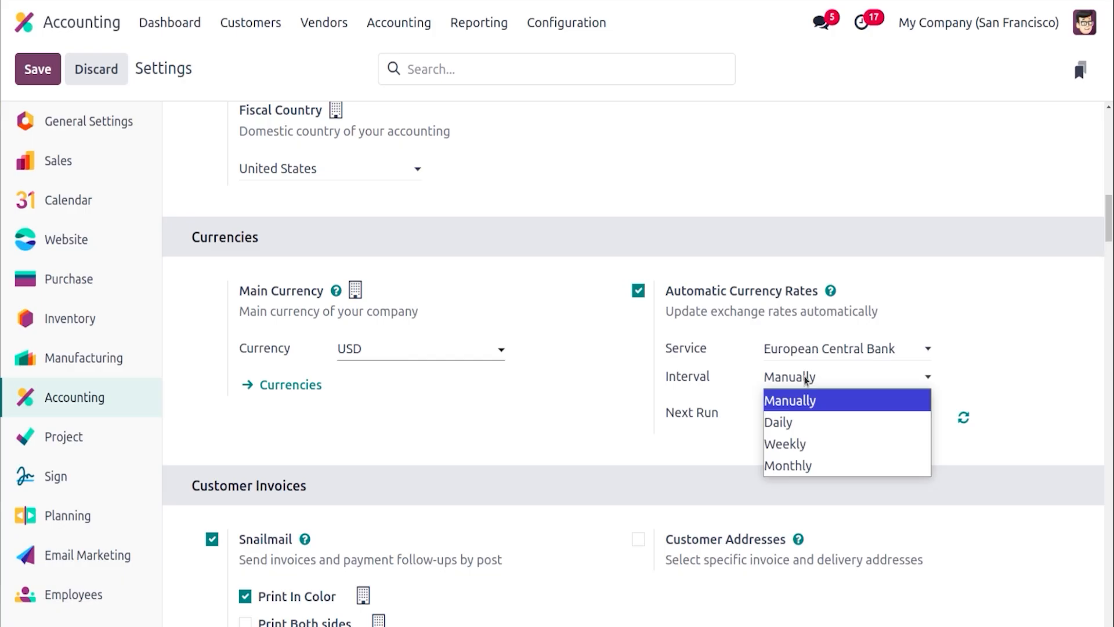
{"action": "left_click", "coordinate": [705, 407]}
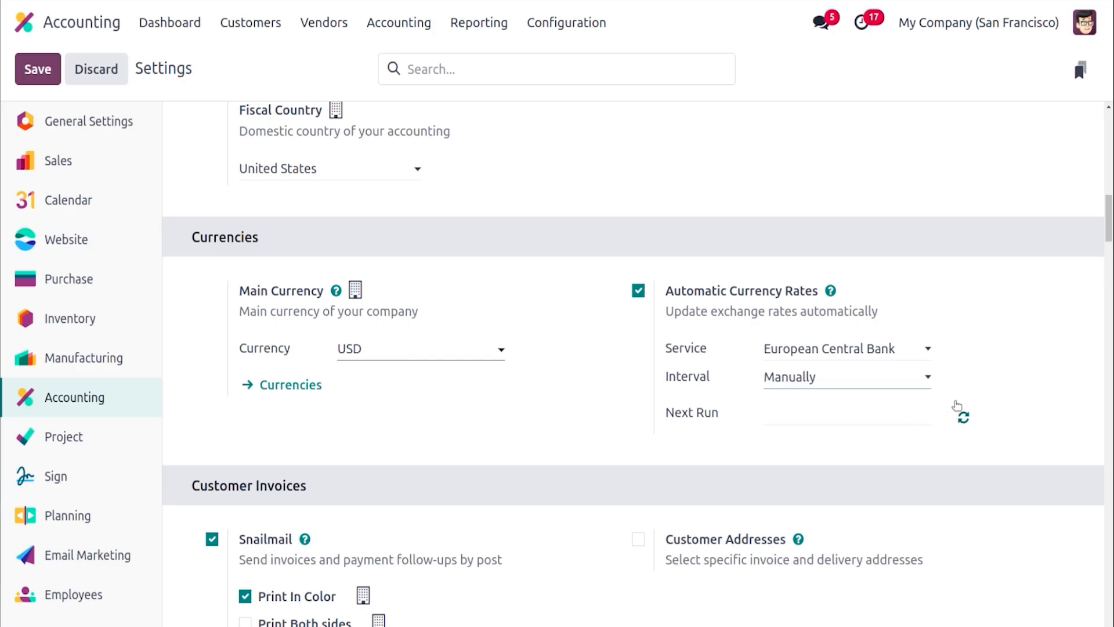
{"action": "left_click", "coordinate": [963, 416]}
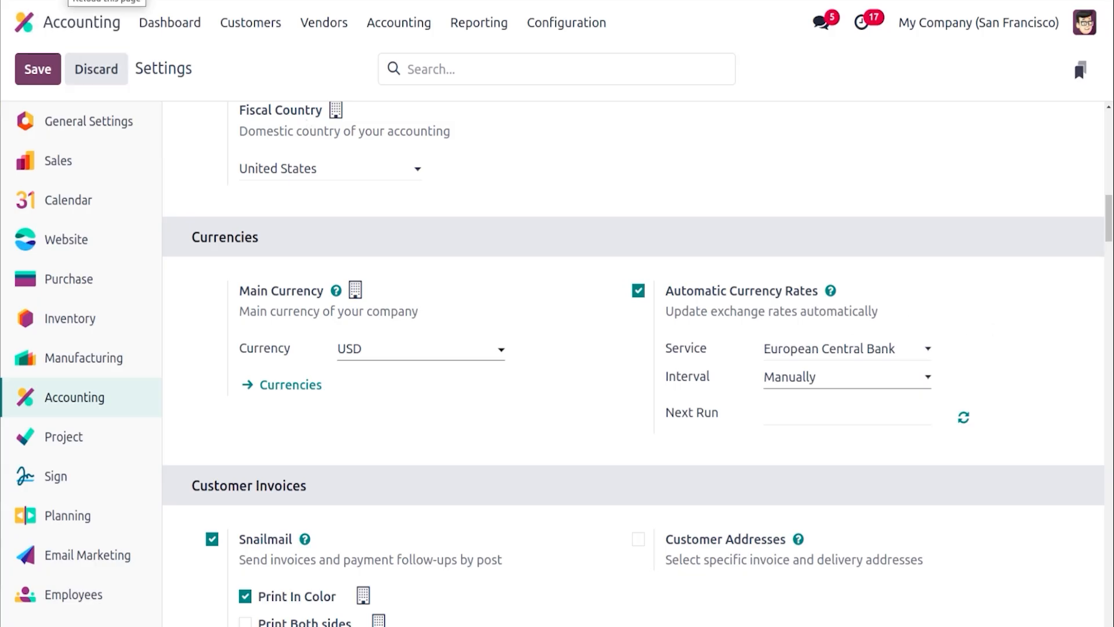
{"action": "key", "text": "F5"}
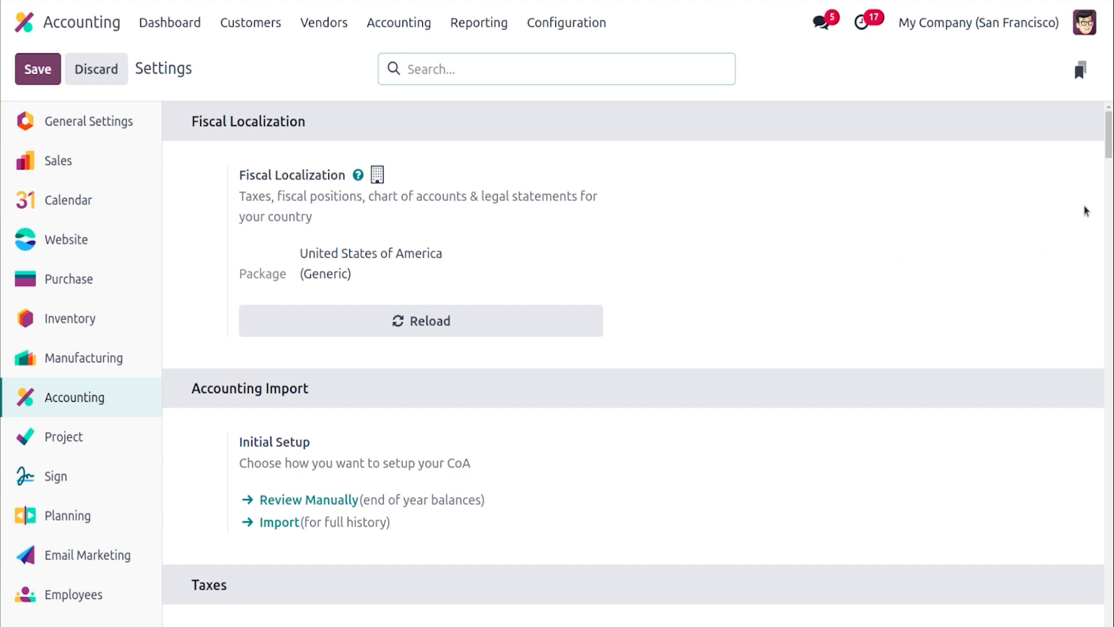
{"action": "left_click_drag", "start_coordinate": [1109, 153], "coordinate": [1103, 224]}
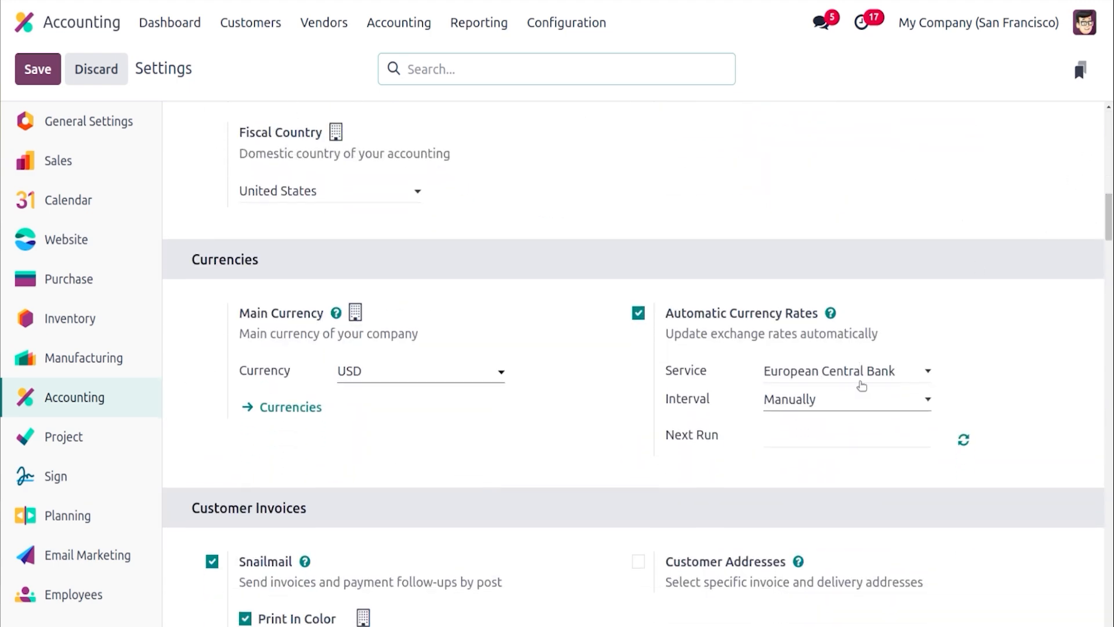
{"action": "left_click", "coordinate": [965, 440]}
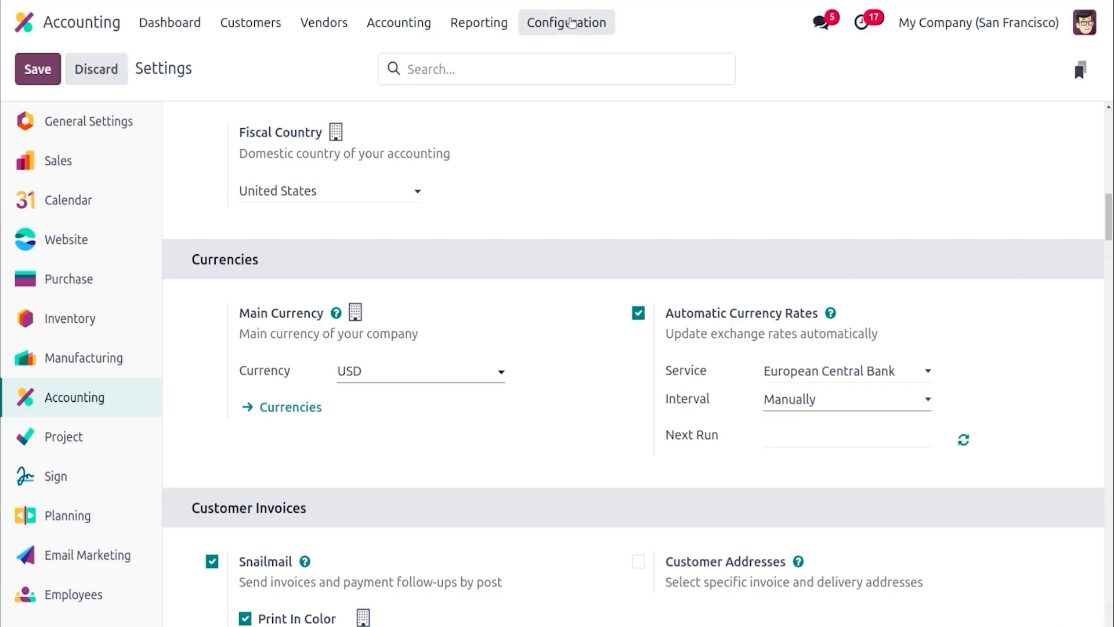
Open the INR currency and examine its exchange rate lines
{"action": "left_click", "coordinate": [571, 23]}
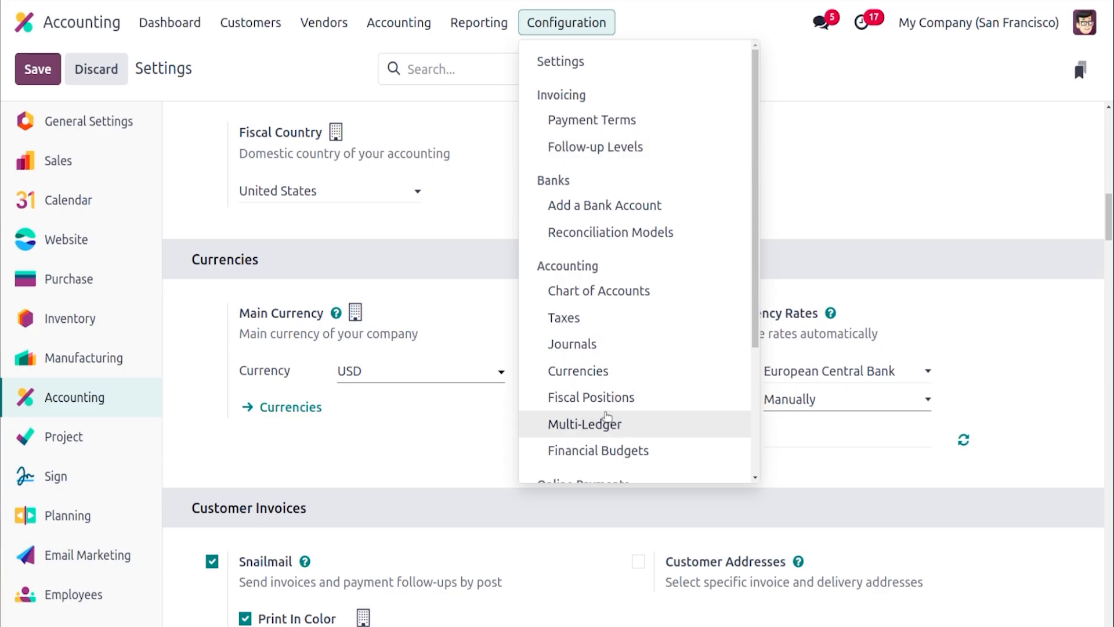
{"action": "left_click", "coordinate": [608, 366]}
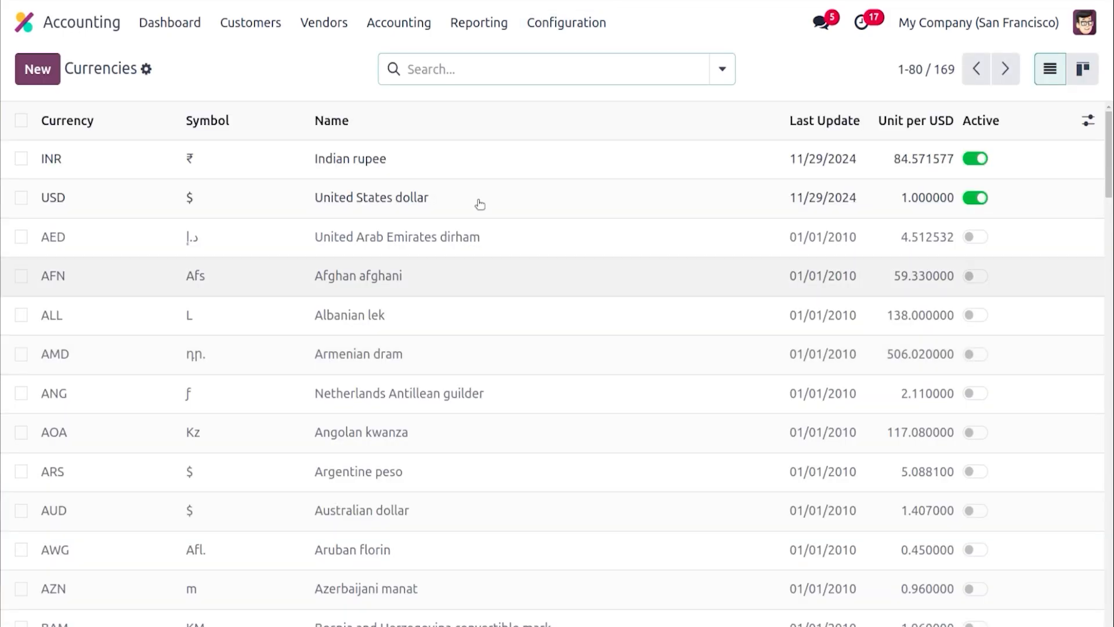
{"action": "left_click", "coordinate": [553, 166]}
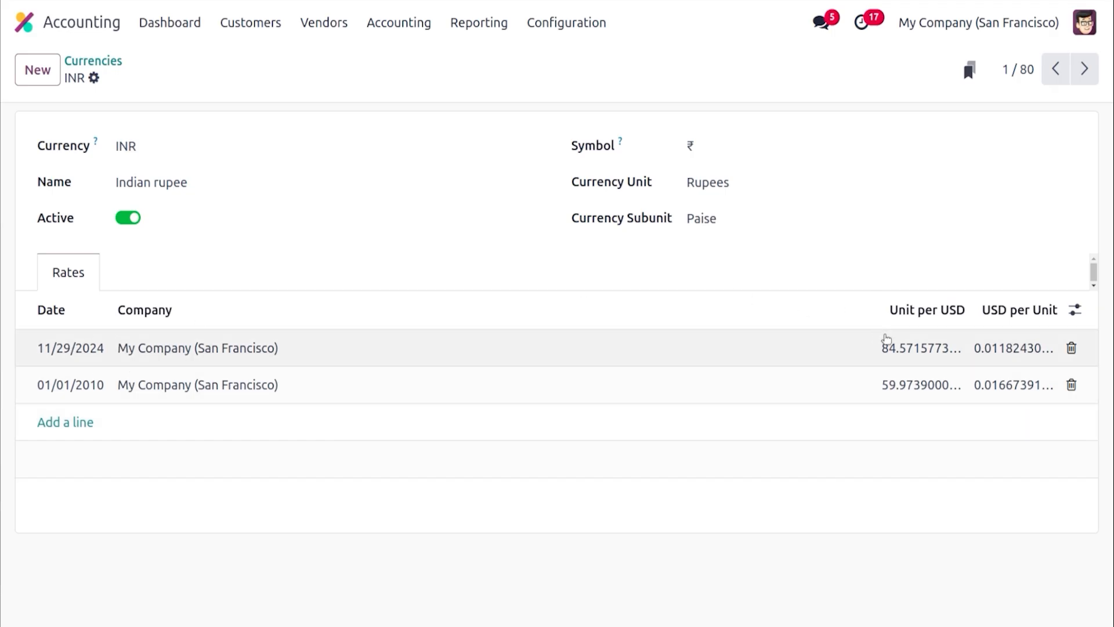
{"action": "left_click", "coordinate": [902, 344]}
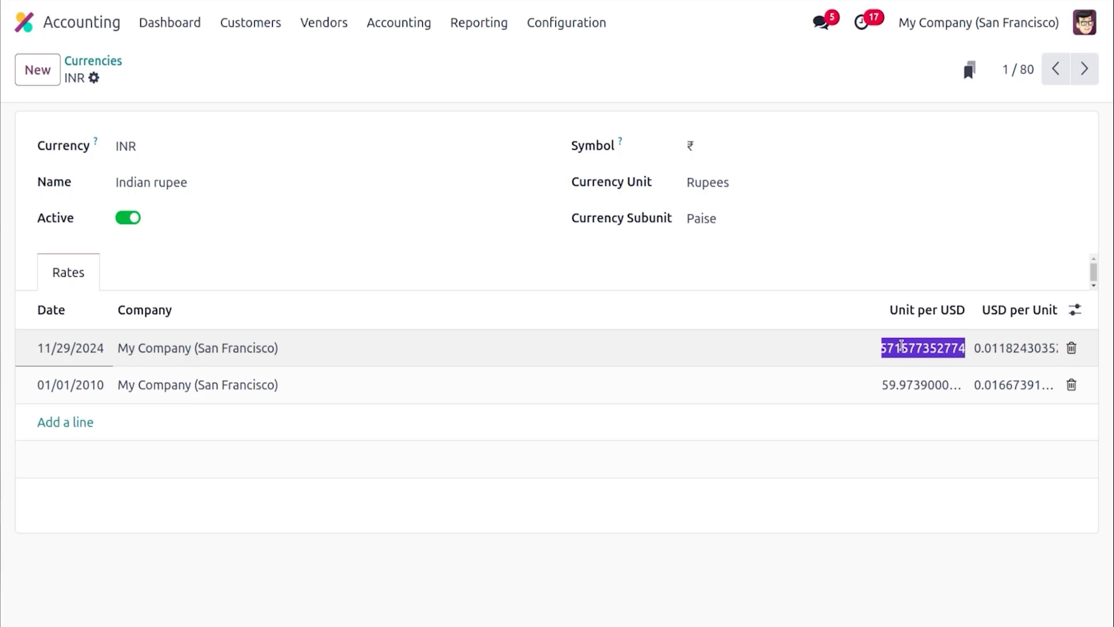
{"action": "left_click", "coordinate": [876, 254]}
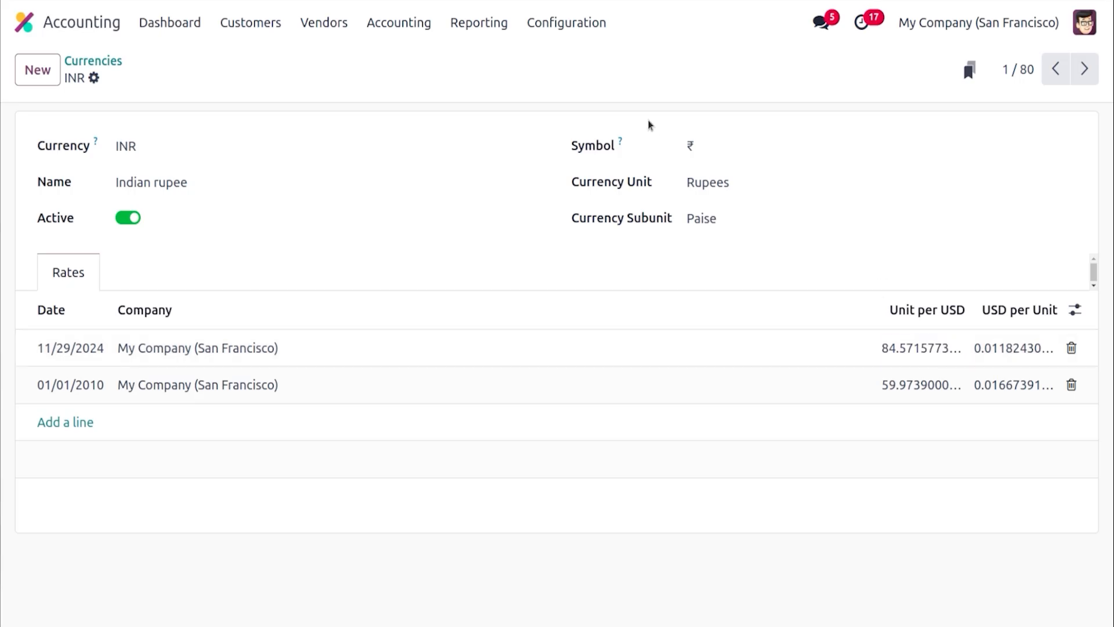
Browse the customer invoices list and review invoice INV/2024/00011
{"action": "left_click", "coordinate": [256, 25]}
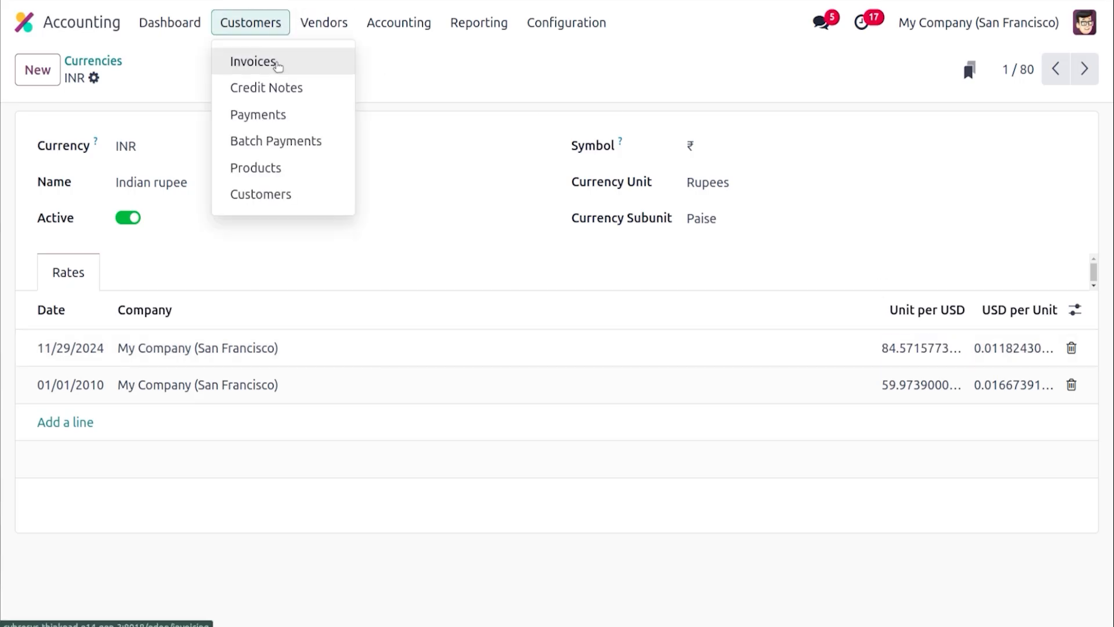
{"action": "left_click", "coordinate": [277, 62]}
{"action": "scroll", "coordinate": [1112, 333], "scroll_direction": "down", "scroll_amount": 3}
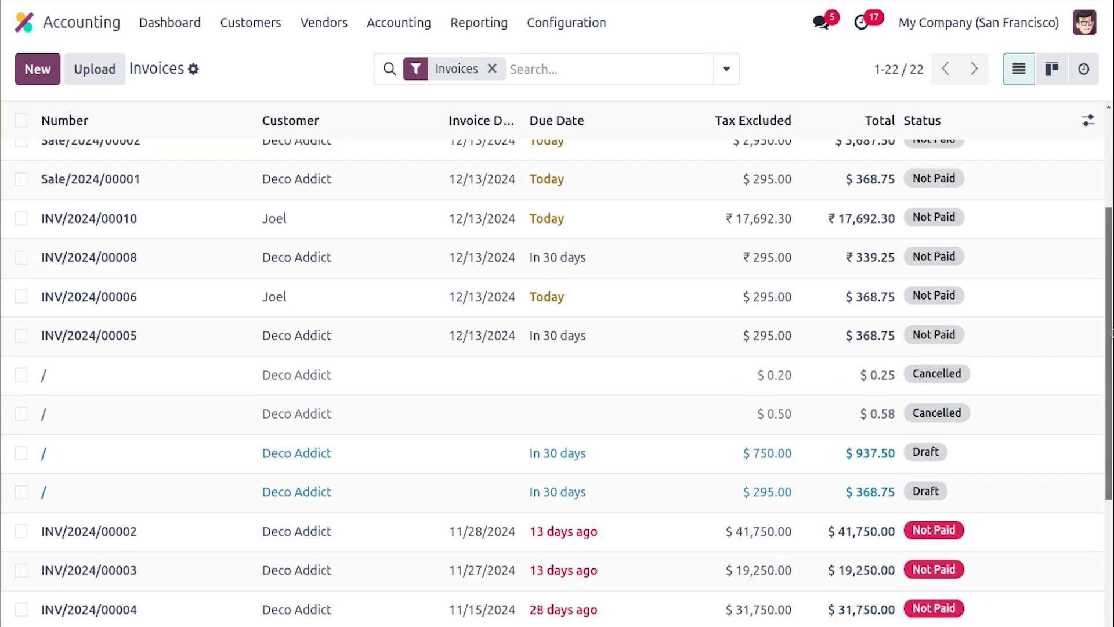
{"action": "scroll", "coordinate": [1112, 333], "scroll_direction": "down", "scroll_amount": 4}
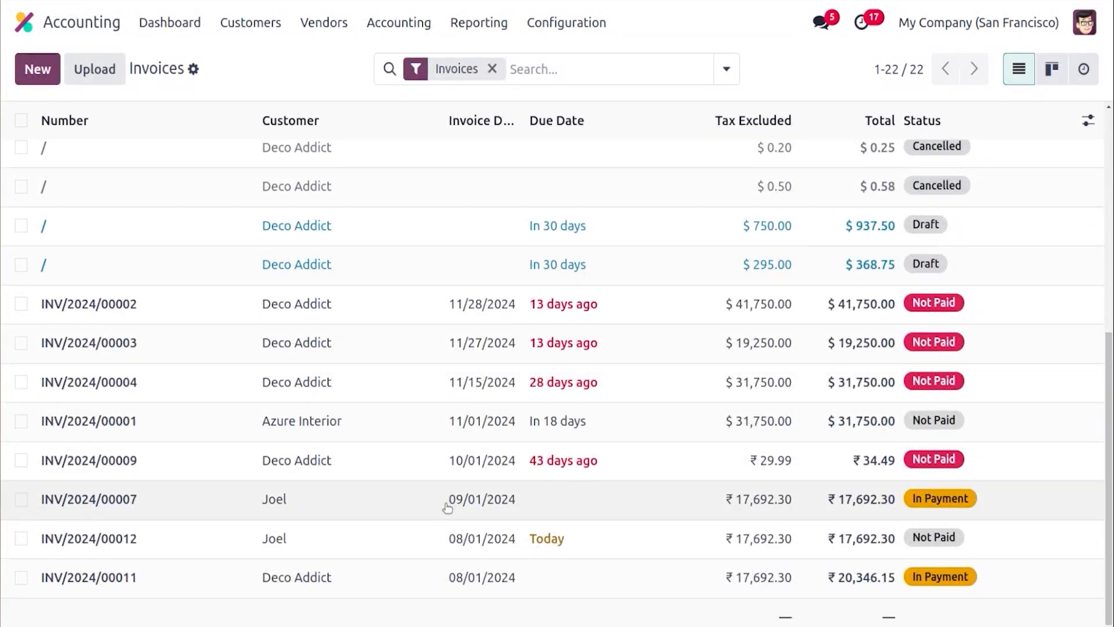
{"action": "left_click", "coordinate": [419, 576]}
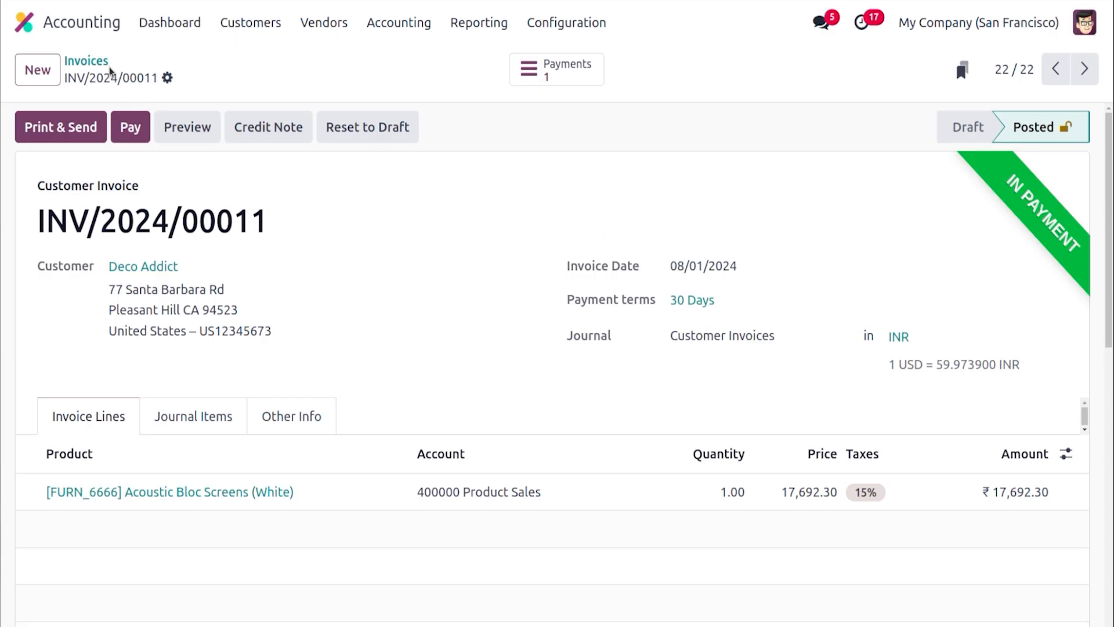
{"action": "left_click", "coordinate": [87, 62]}
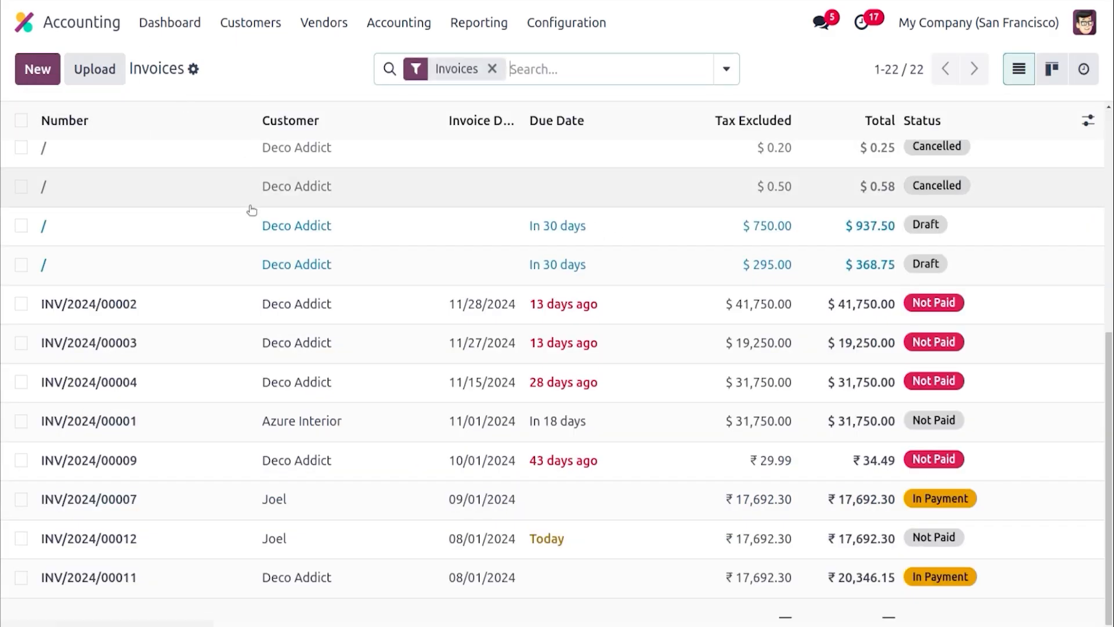
Register a payment for invoice INV/2024/00012 through the Bank journal
{"action": "left_click", "coordinate": [318, 537]}
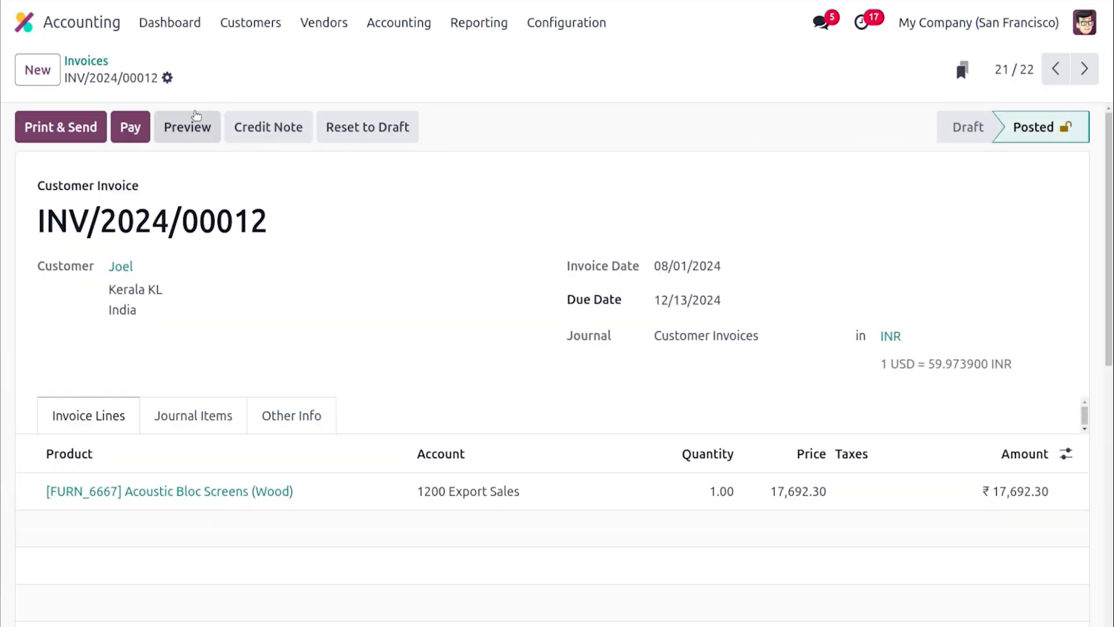
{"action": "left_click", "coordinate": [131, 127]}
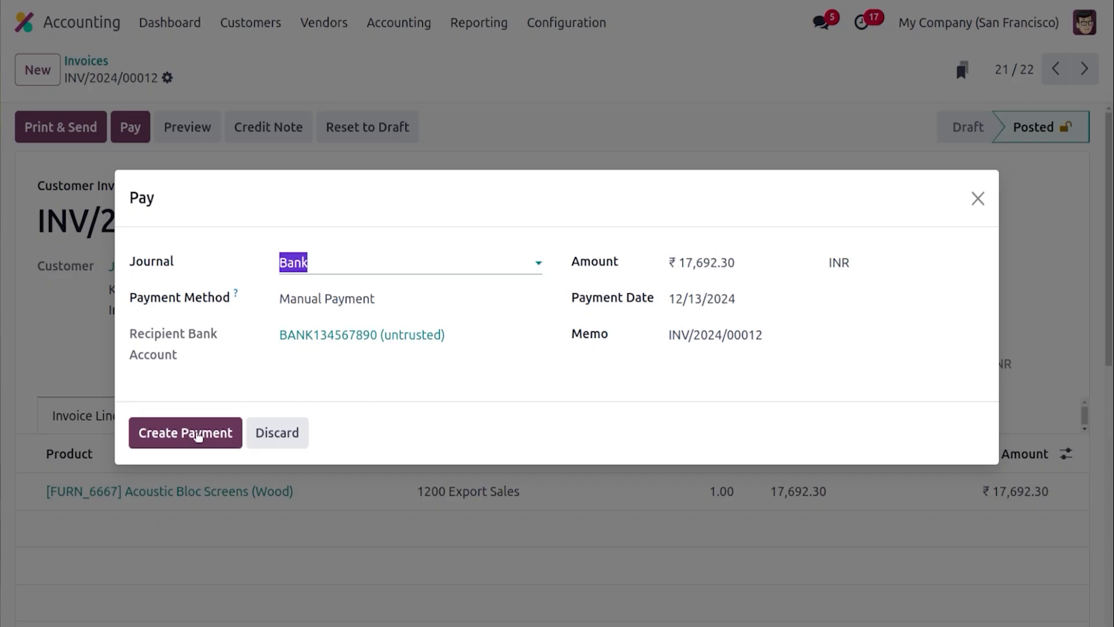
{"action": "left_click", "coordinate": [196, 437]}
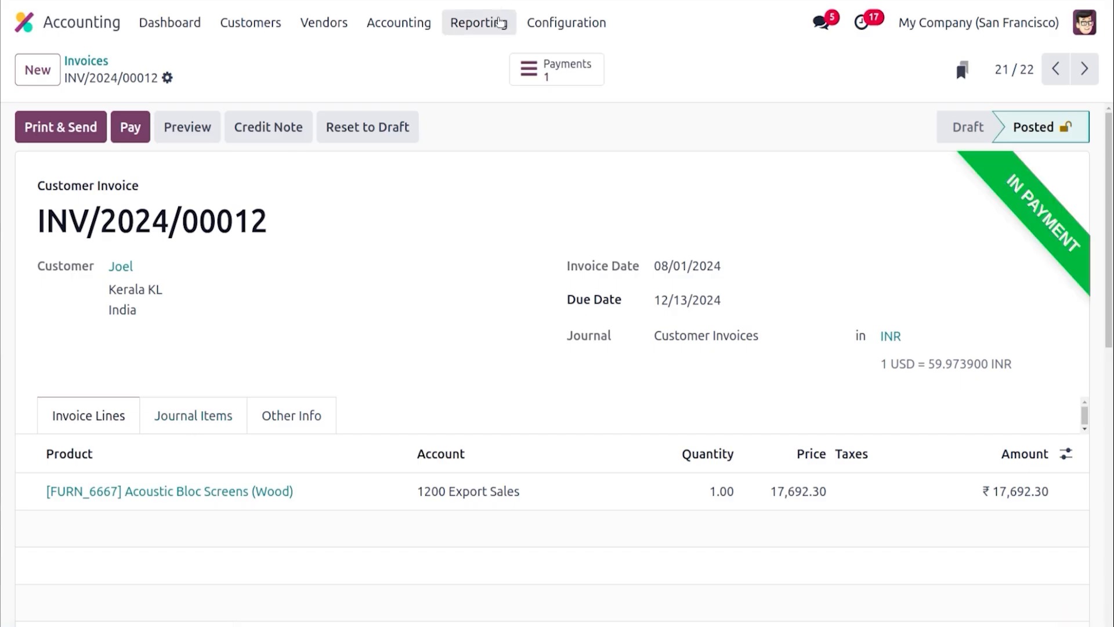
Open the Unrealized Currency Gains/Losses report and reload it
{"action": "left_click", "coordinate": [501, 22]}
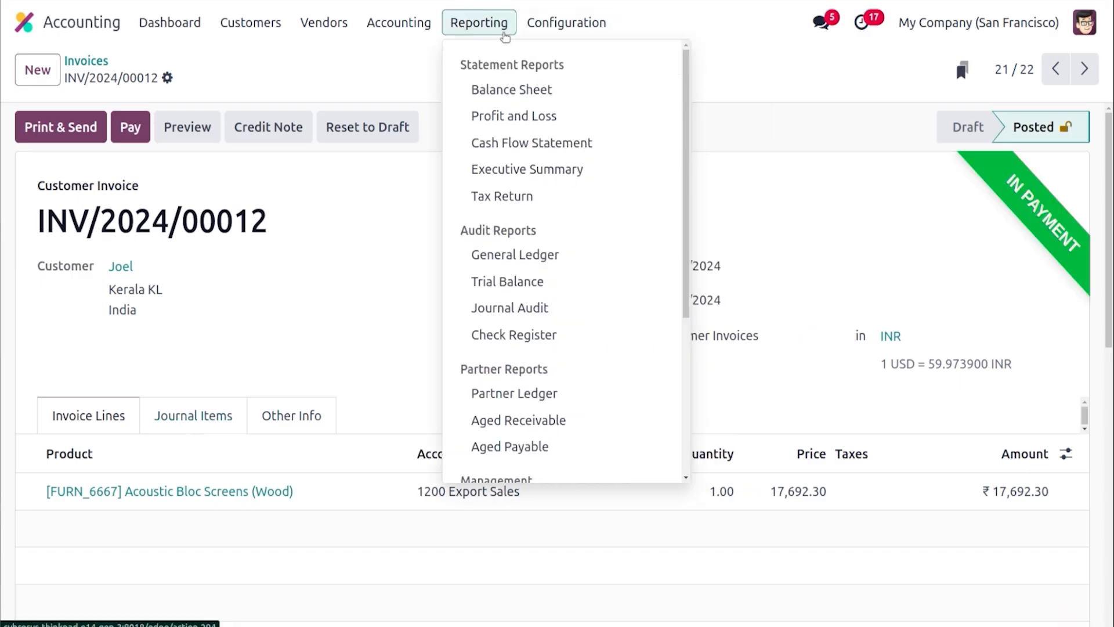
{"action": "left_click_drag", "start_coordinate": [692, 120], "coordinate": [698, 284]}
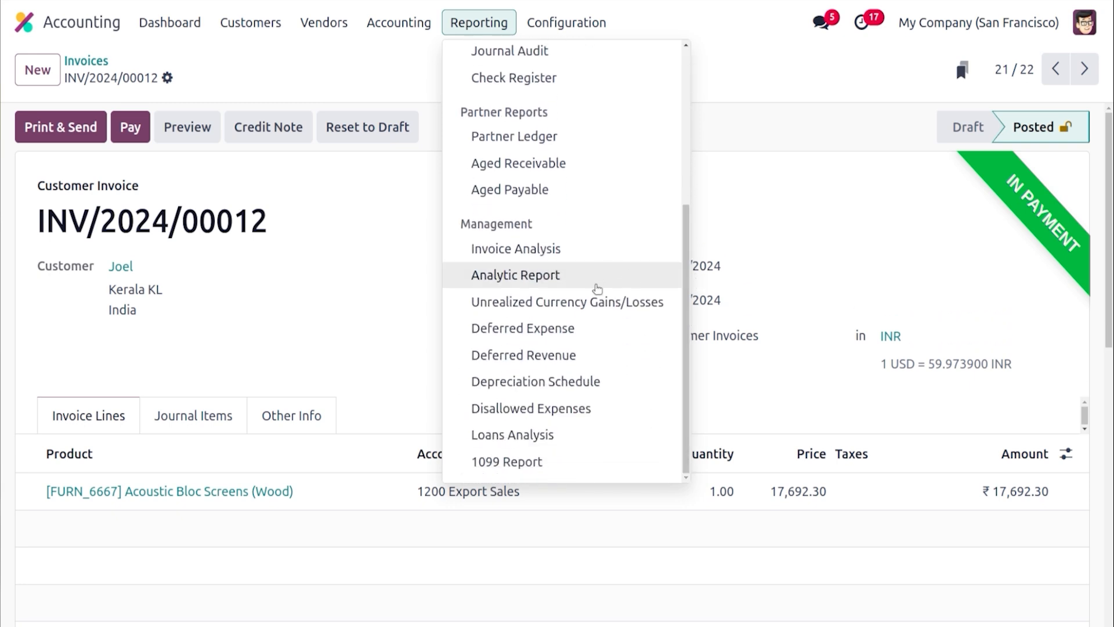
{"action": "left_click", "coordinate": [595, 300]}
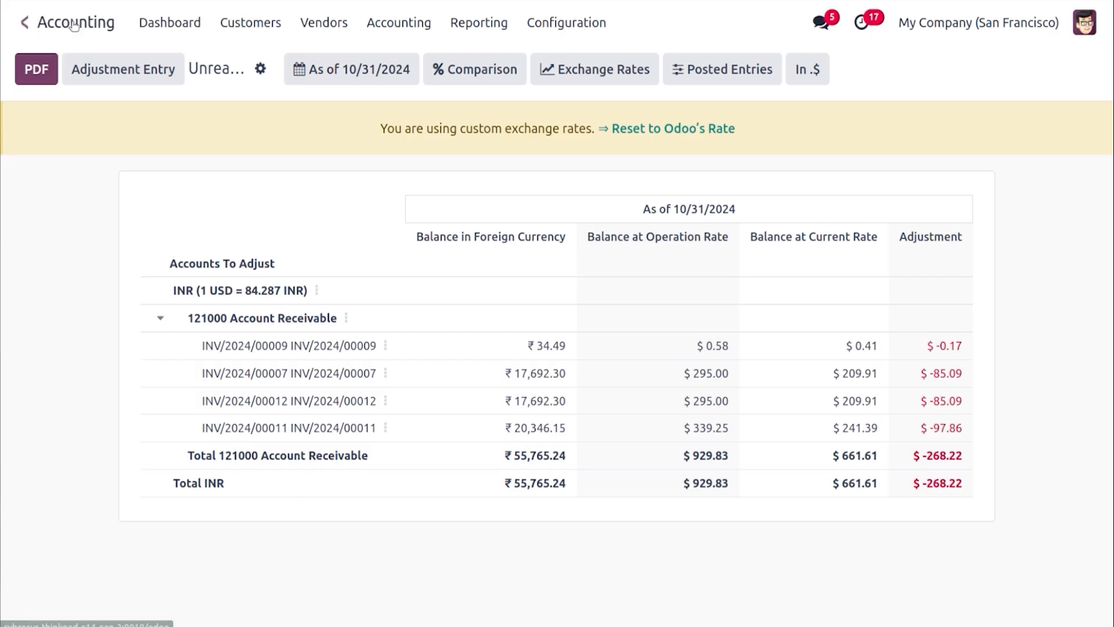
{"action": "key", "text": "F5"}
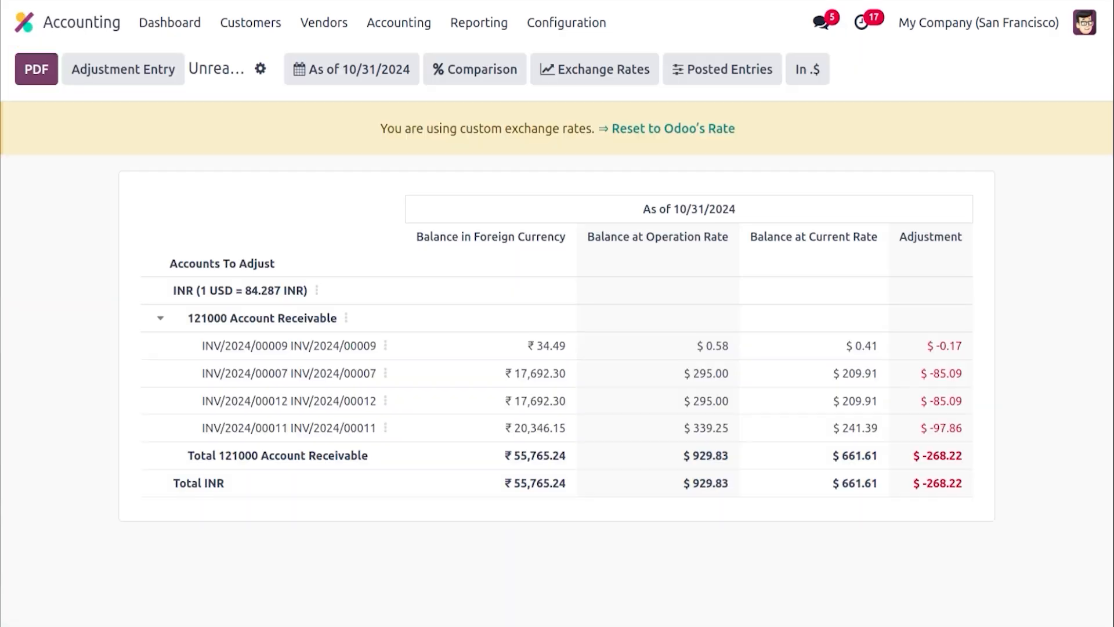
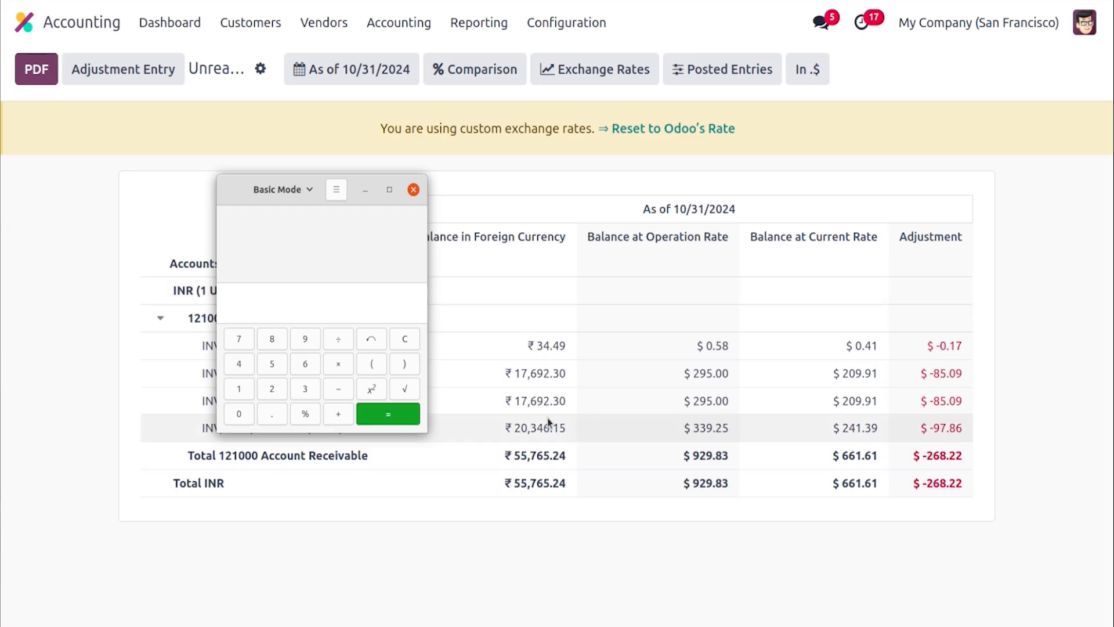
In the calculator app, divide 17692.30 by the current INR exchange rate to check the report's current-rate balance
{"action": "type", "text": "17"}
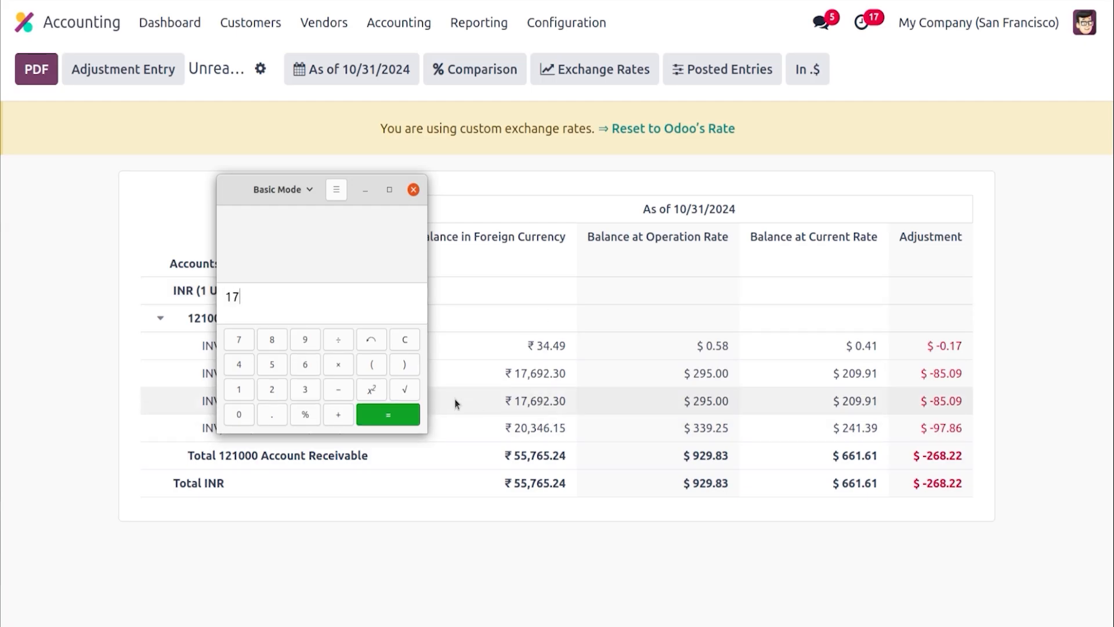
{"action": "type", "text": "692.30"}
{"action": "left_click", "coordinate": [338, 345]}
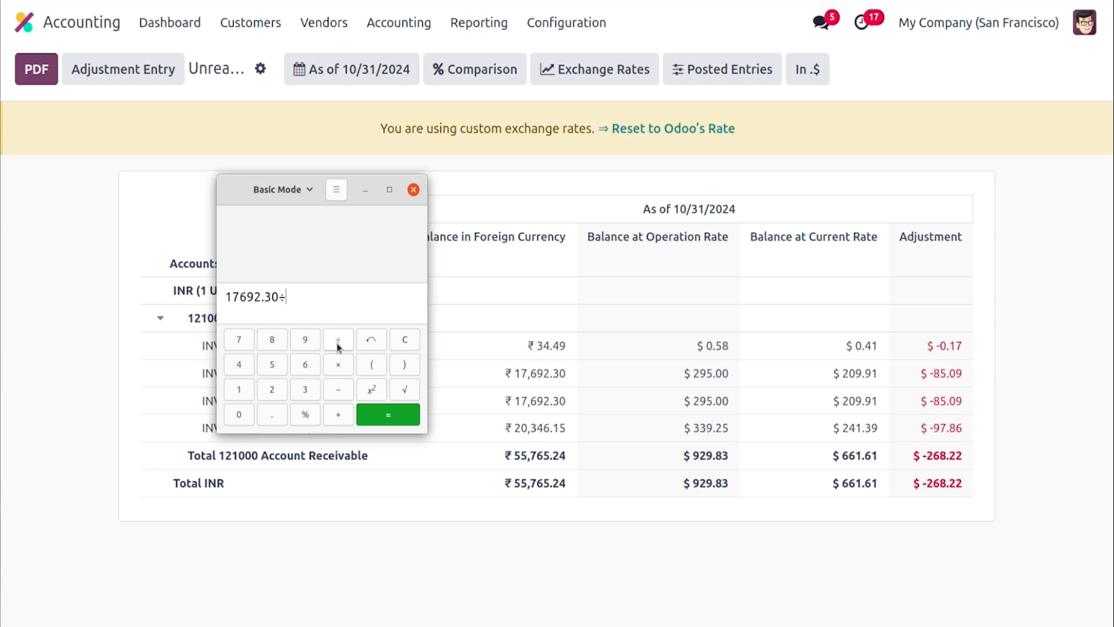
{"action": "type", "text": "84.571577352774"}
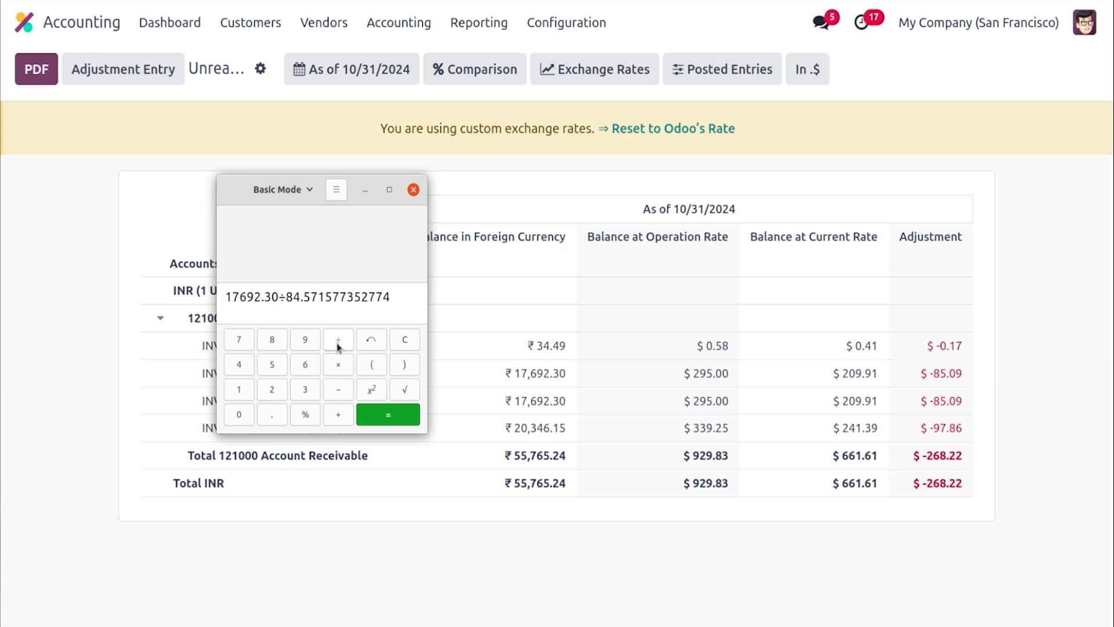
{"action": "key", "text": "Return"}
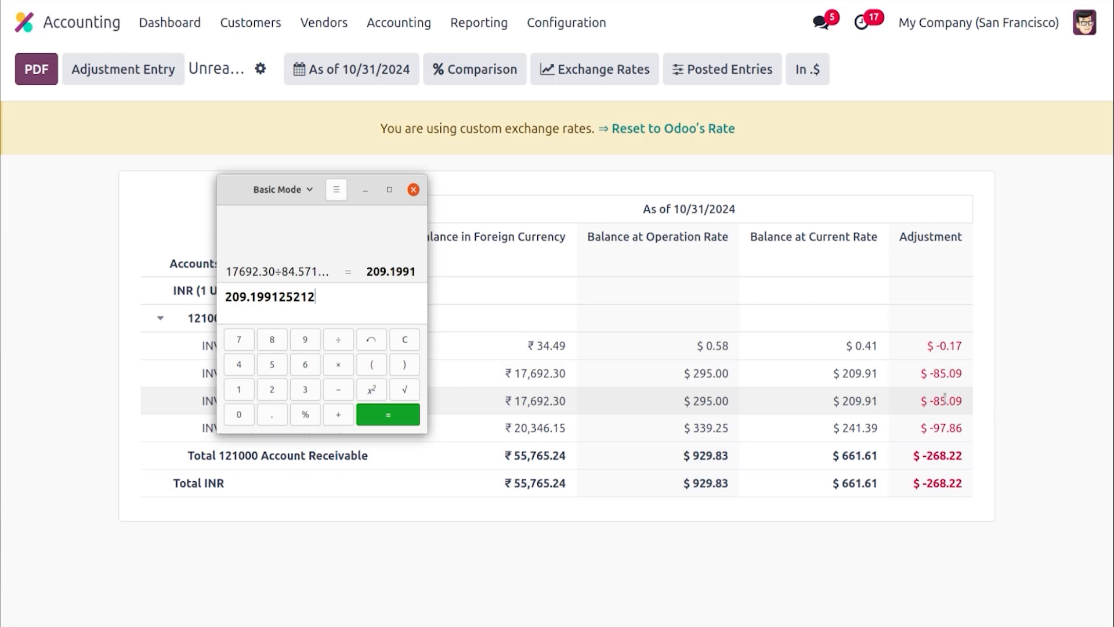
{"action": "left_click", "coordinate": [1030, 225]}
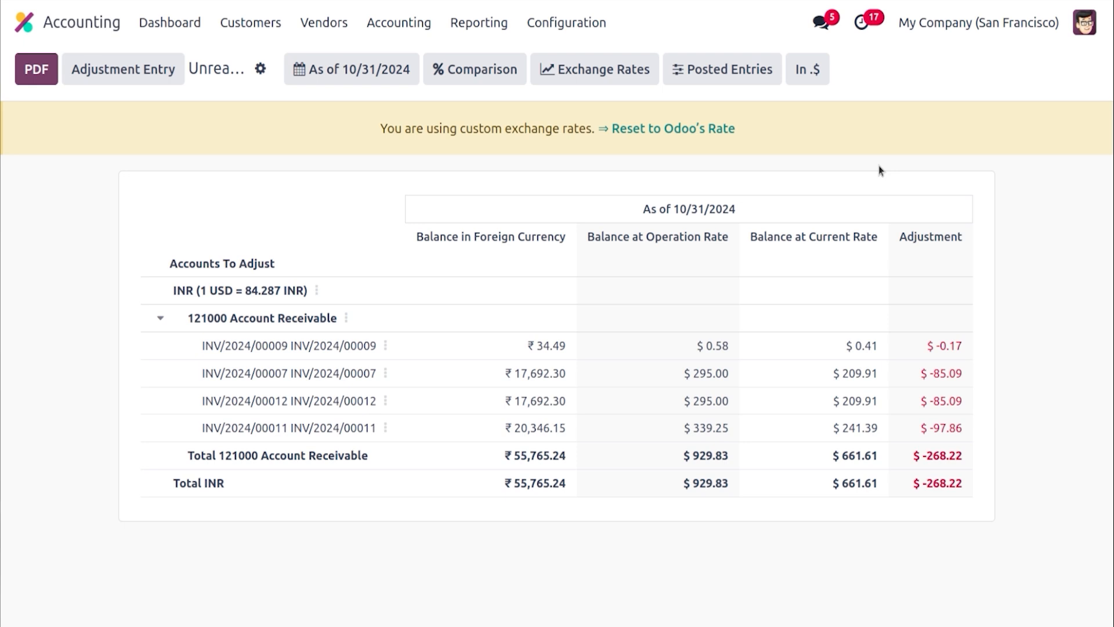
Set the report's custom exchange rate to 90 INR per 1 USD
{"action": "left_click", "coordinate": [590, 81]}
{"action": "left_click", "coordinate": [621, 136]}
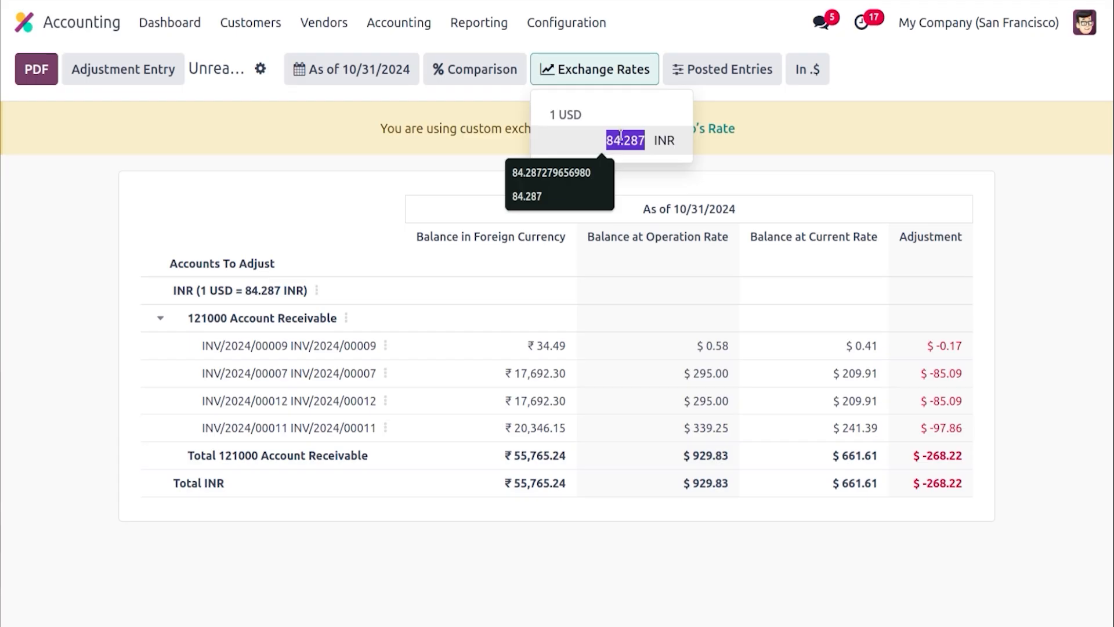
{"action": "type", "text": "90"}
{"action": "left_click", "coordinate": [434, 163]}
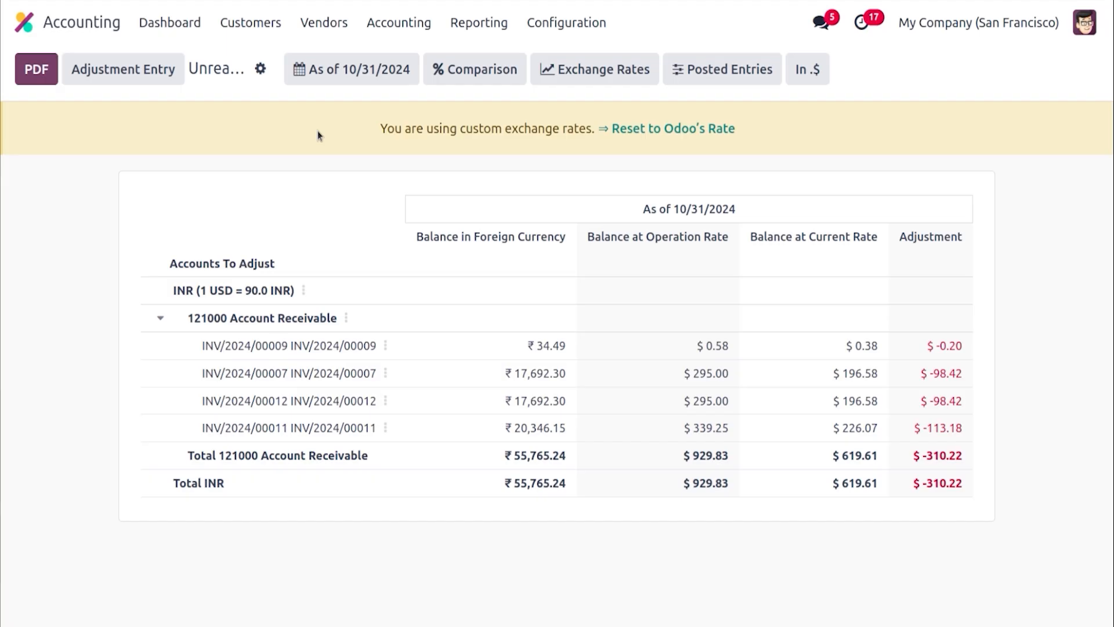
Browse the journal entries and journal items lists
{"action": "left_click", "coordinate": [414, 25]}
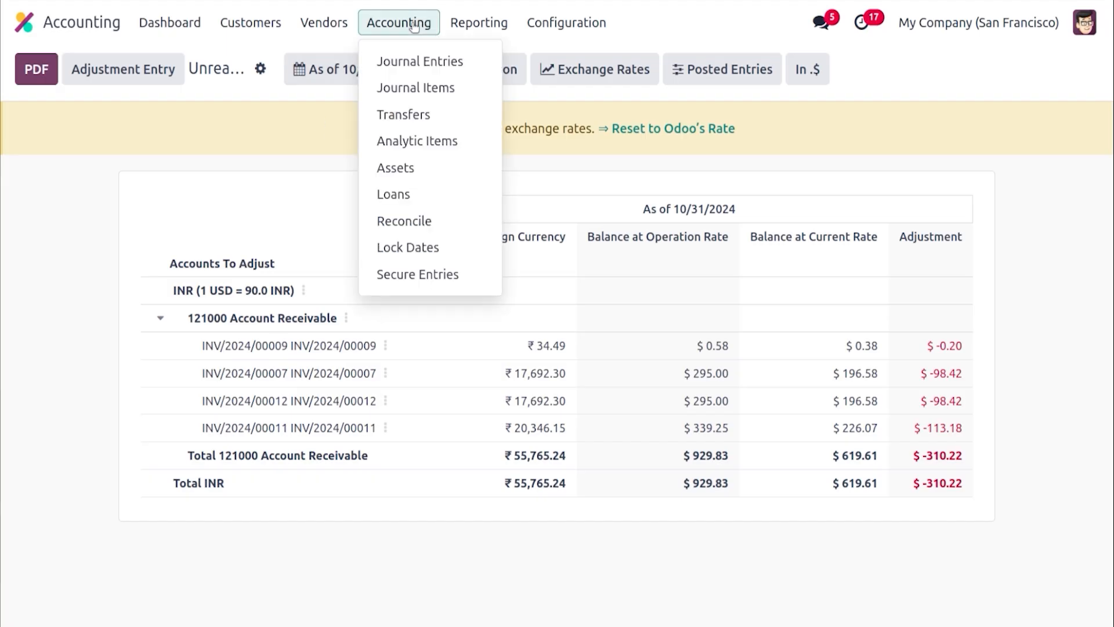
{"action": "left_click", "coordinate": [463, 66]}
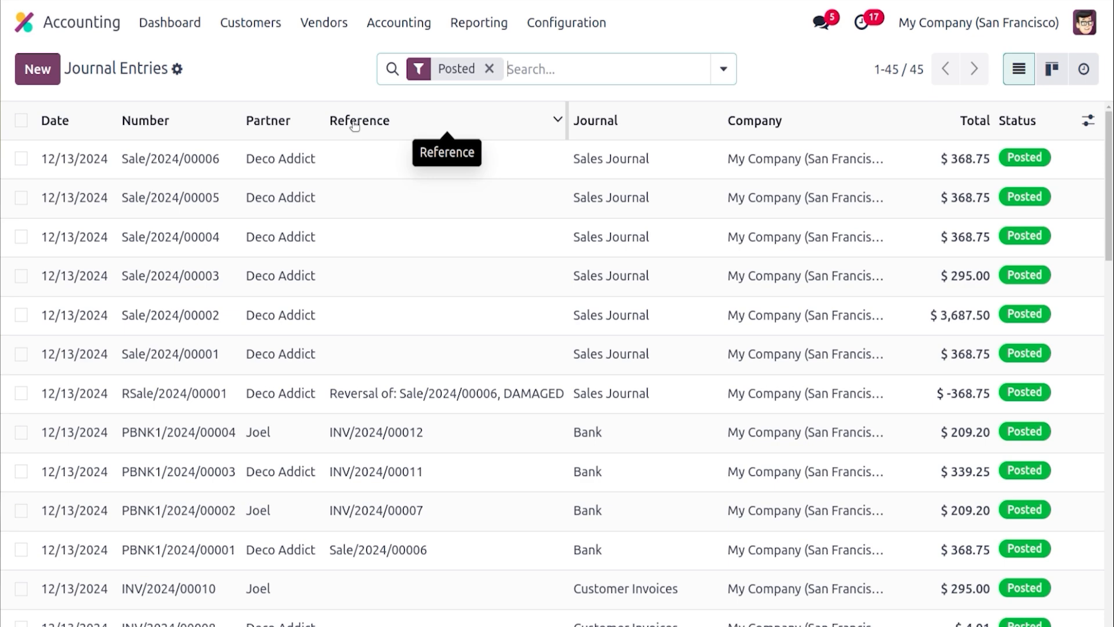
{"action": "left_click", "coordinate": [386, 27]}
{"action": "left_click", "coordinate": [405, 89]}
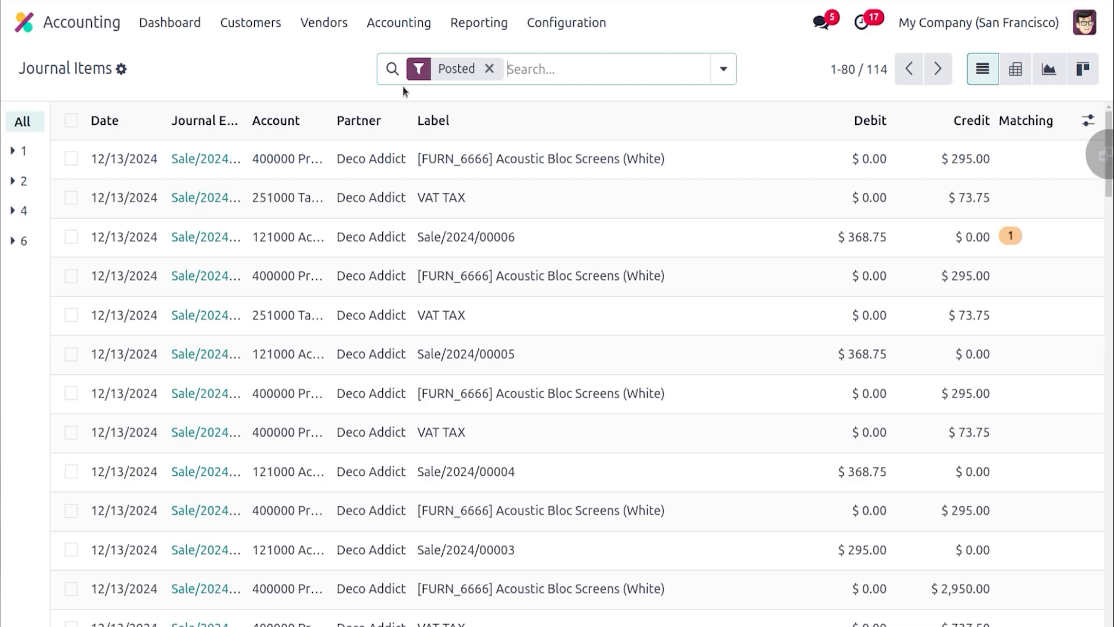
{"action": "left_click", "coordinate": [386, 22]}
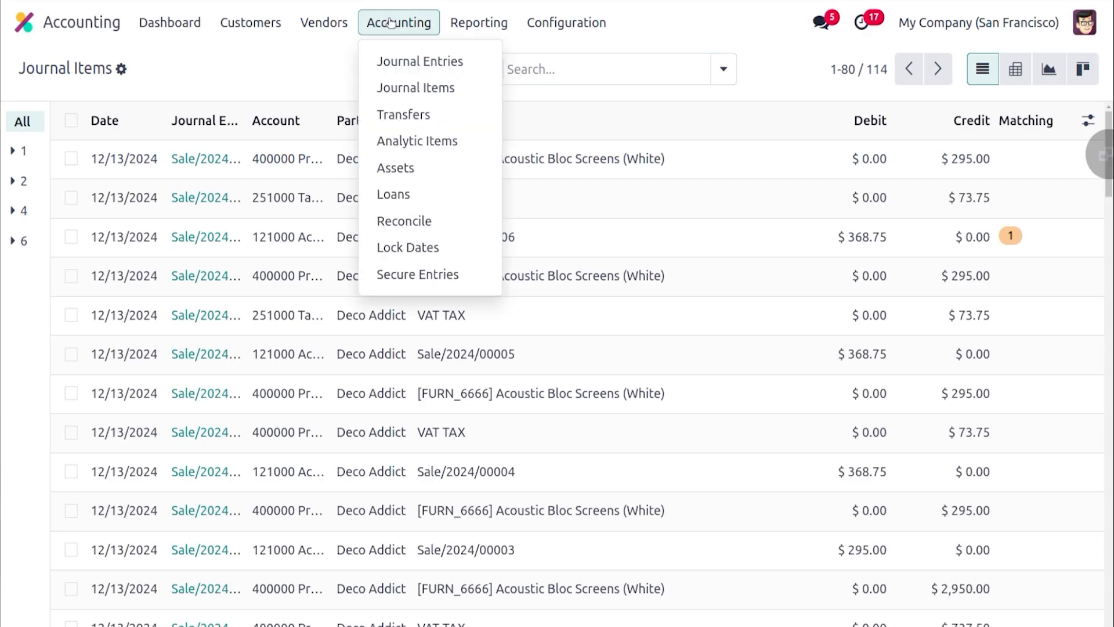
{"action": "left_click", "coordinate": [400, 60]}
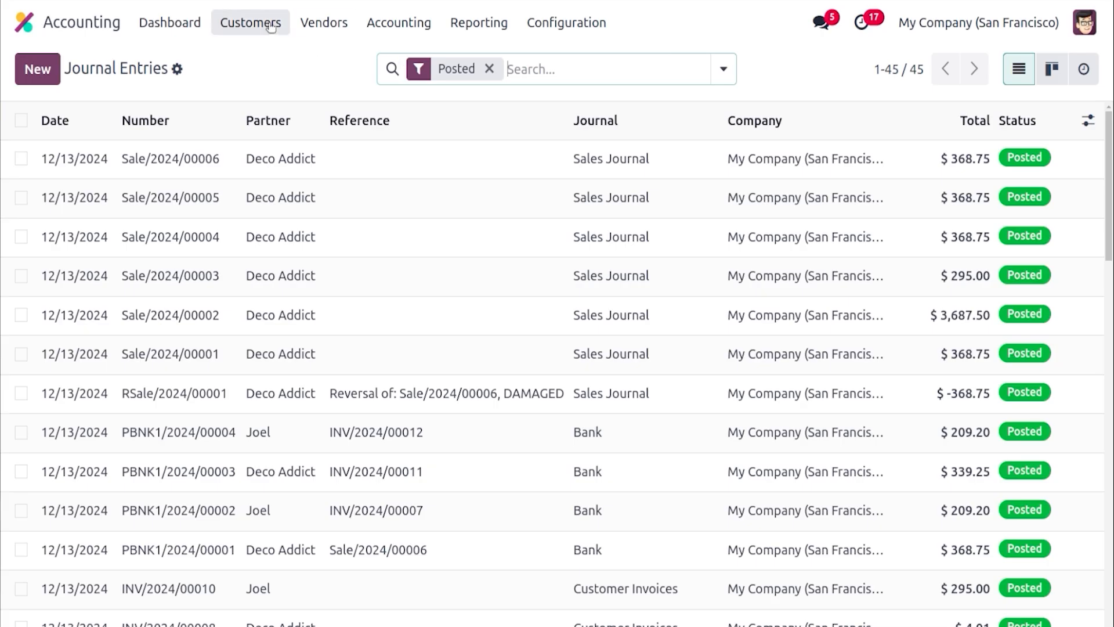
Create a new Miscellaneous Operations journal entry with a 200 credit line on account 900 CASH
{"action": "left_click", "coordinate": [35, 68]}
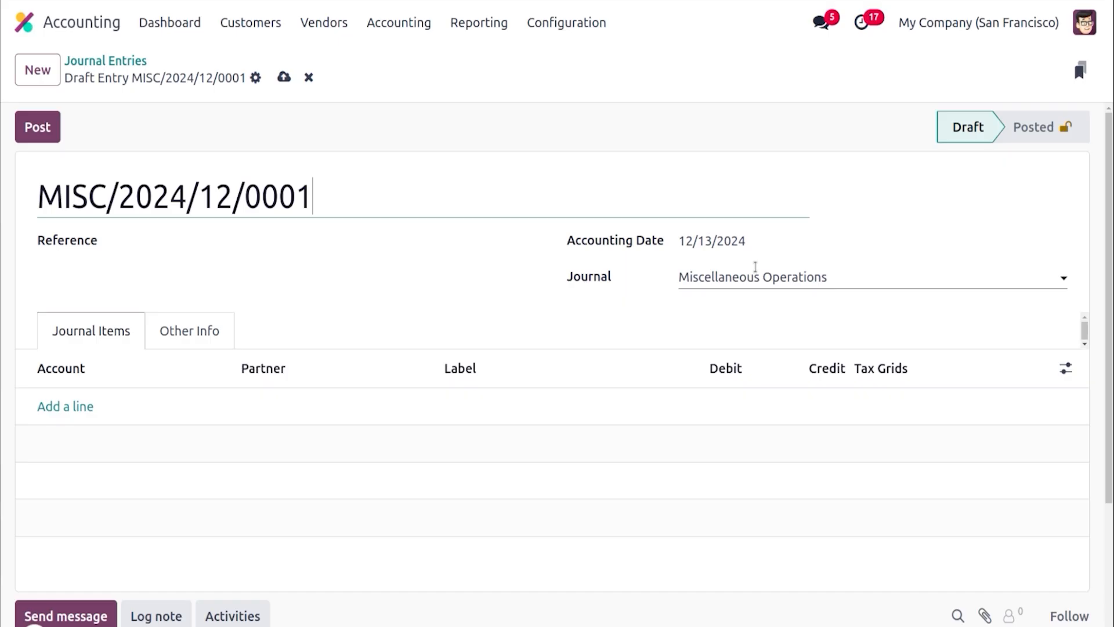
{"action": "left_click", "coordinate": [749, 276]}
{"action": "left_click", "coordinate": [624, 297]}
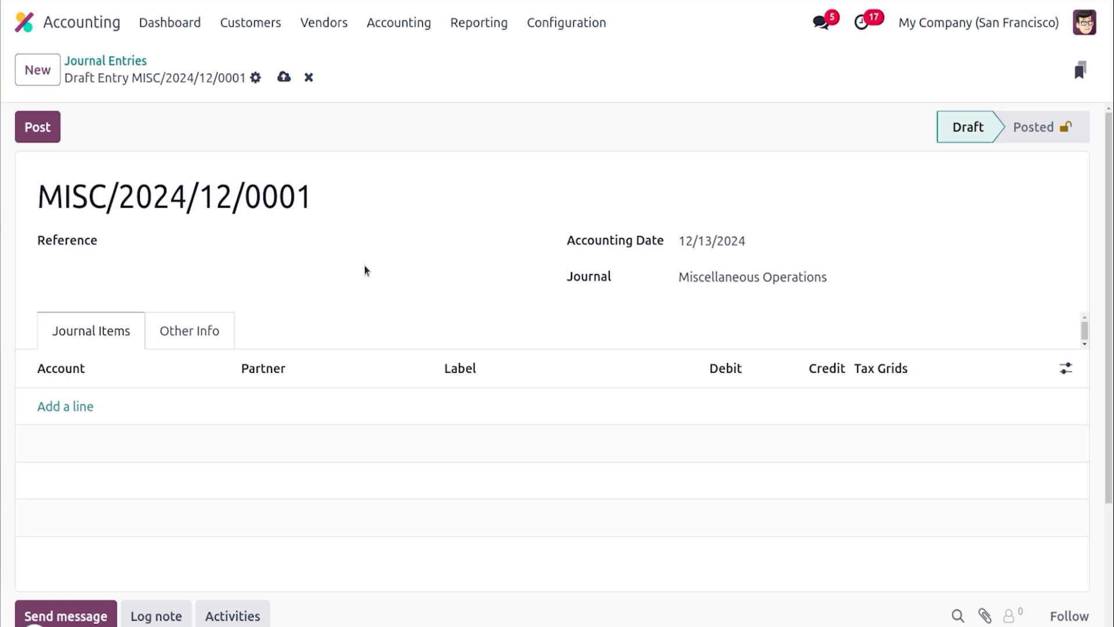
{"action": "left_click", "coordinate": [372, 202]}
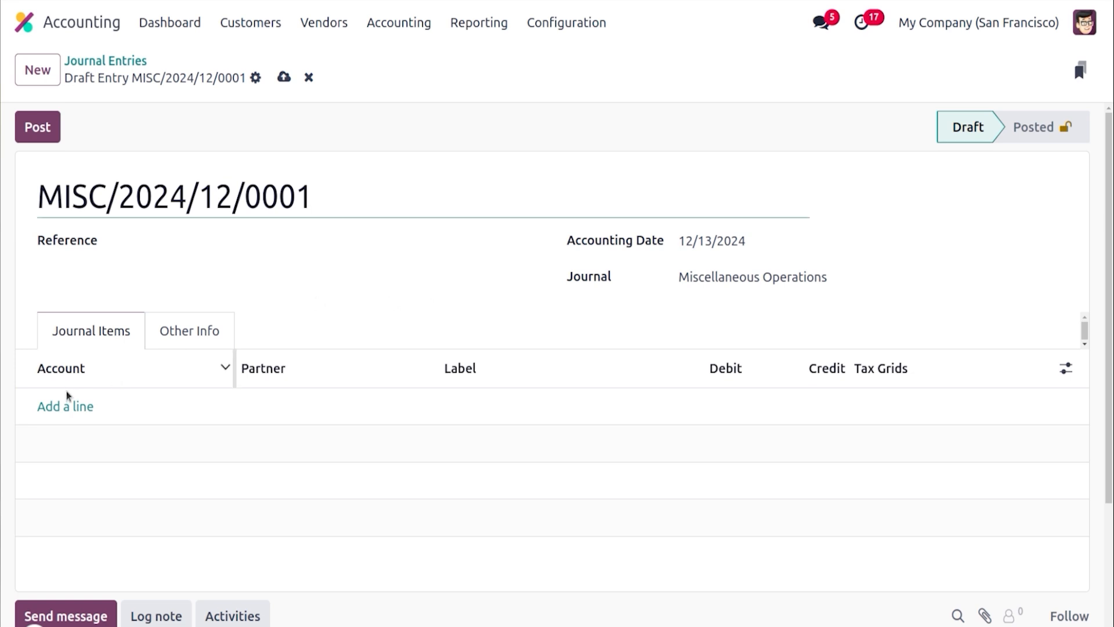
{"action": "left_click", "coordinate": [69, 405]}
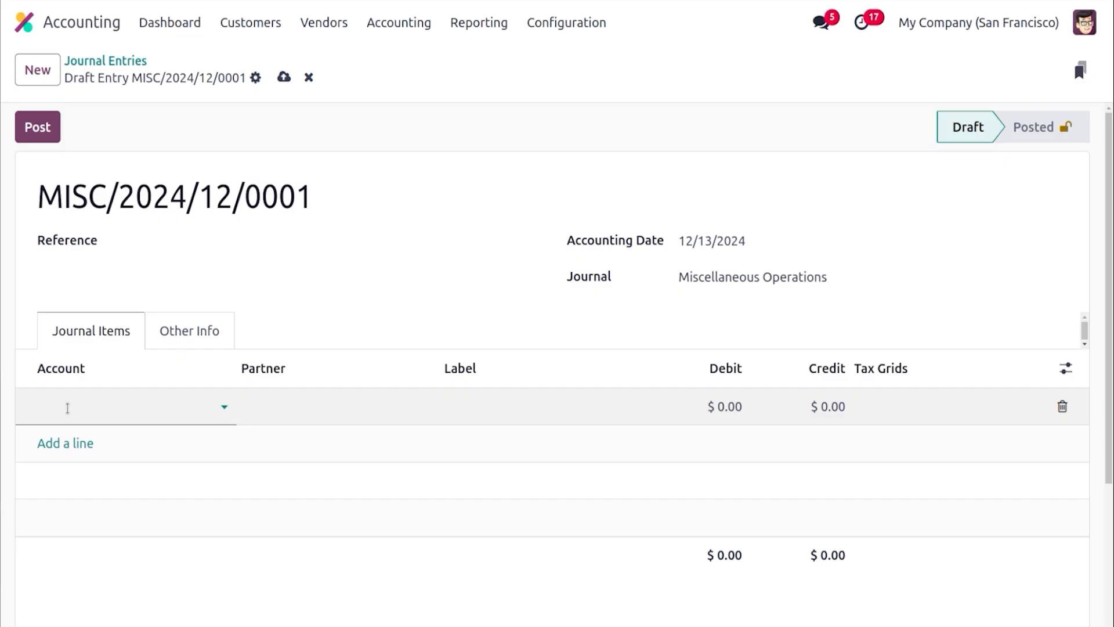
{"action": "type", "text": "900"}
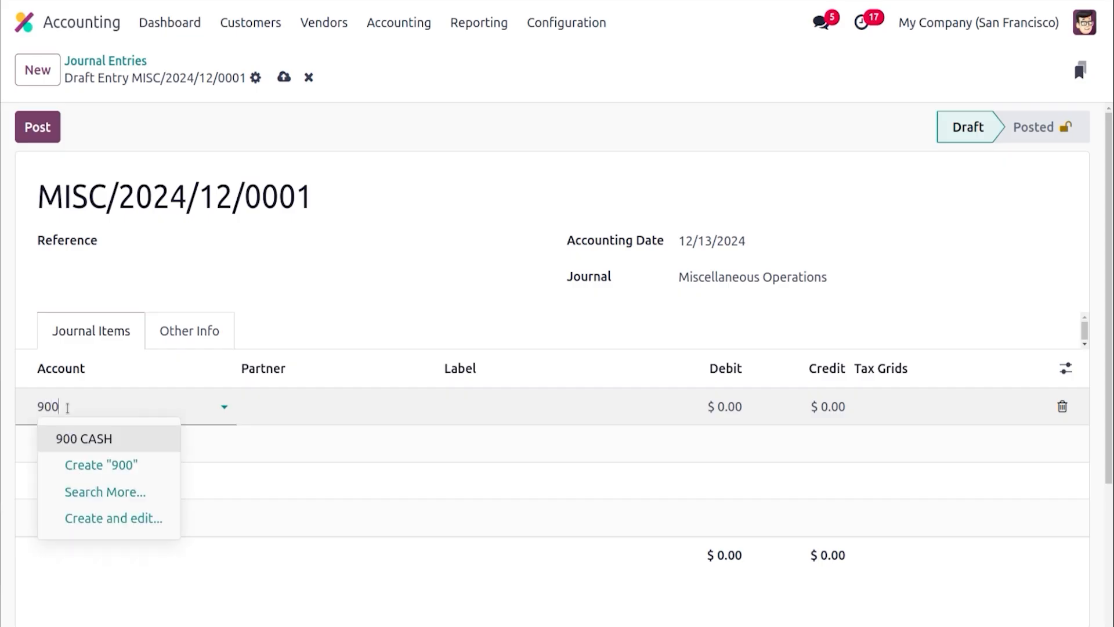
{"action": "left_click", "coordinate": [91, 442]}
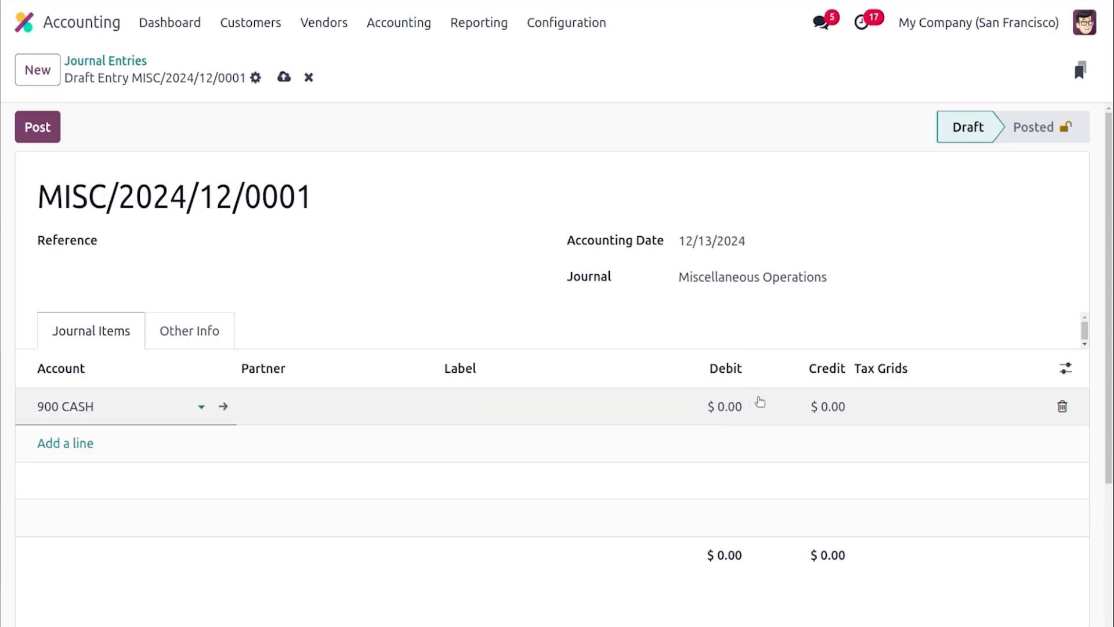
{"action": "left_click", "coordinate": [819, 405]}
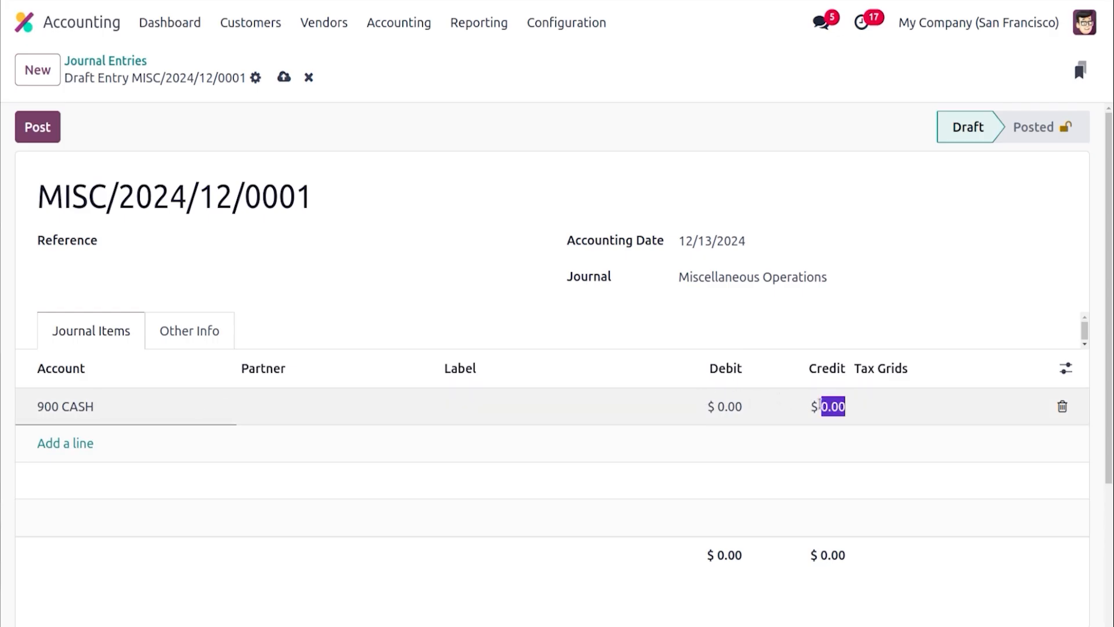
{"action": "type", "text": "200"}
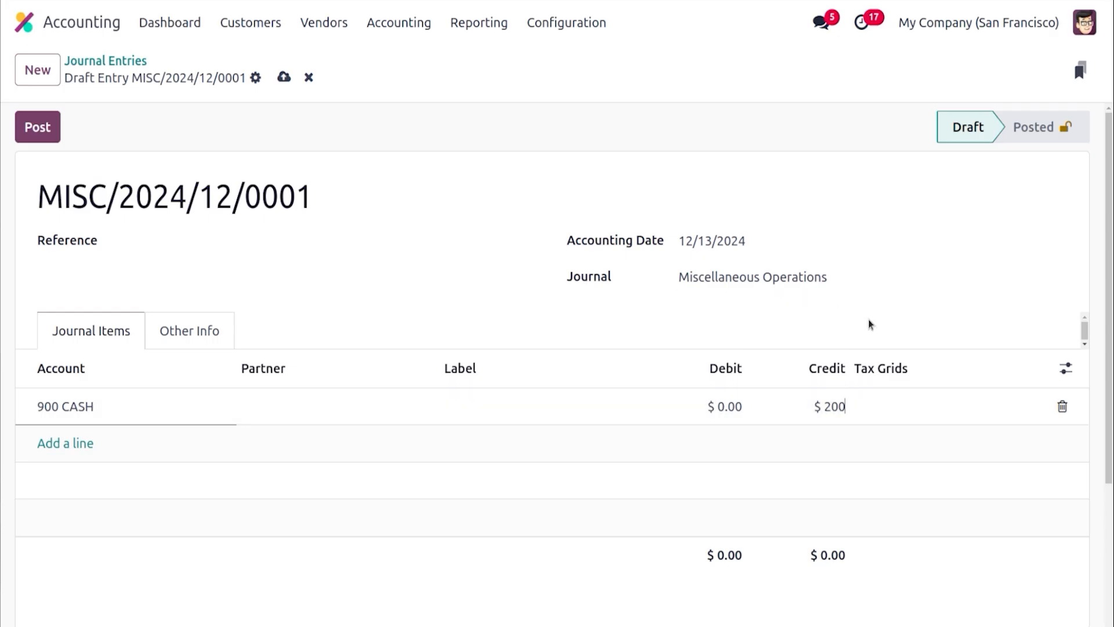
{"action": "left_click", "coordinate": [771, 300]}
Add a balancing debit line on account 901 PETTY CASH and post the journal entry
{"action": "left_click", "coordinate": [59, 442]}
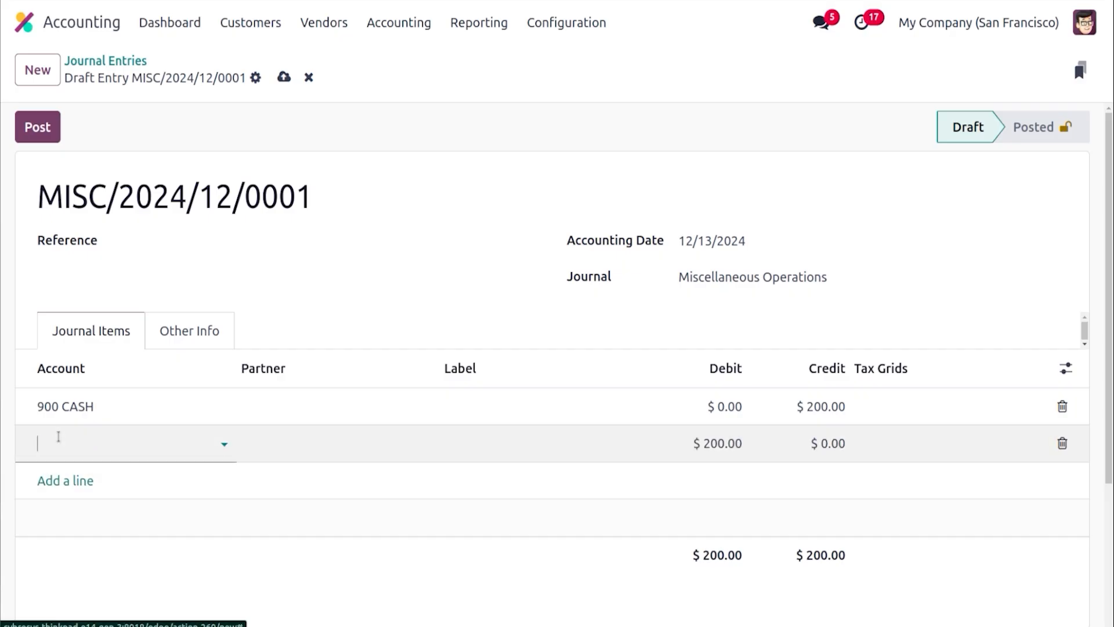
{"action": "left_click", "coordinate": [58, 437]}
{"action": "type", "text": "901"}
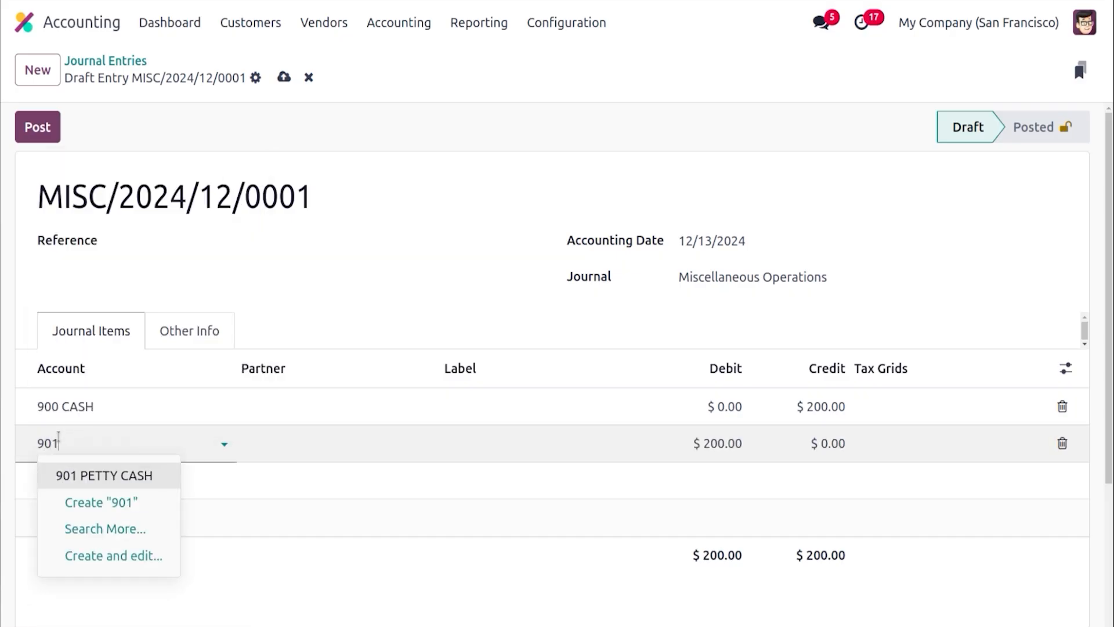
{"action": "key", "text": "Return"}
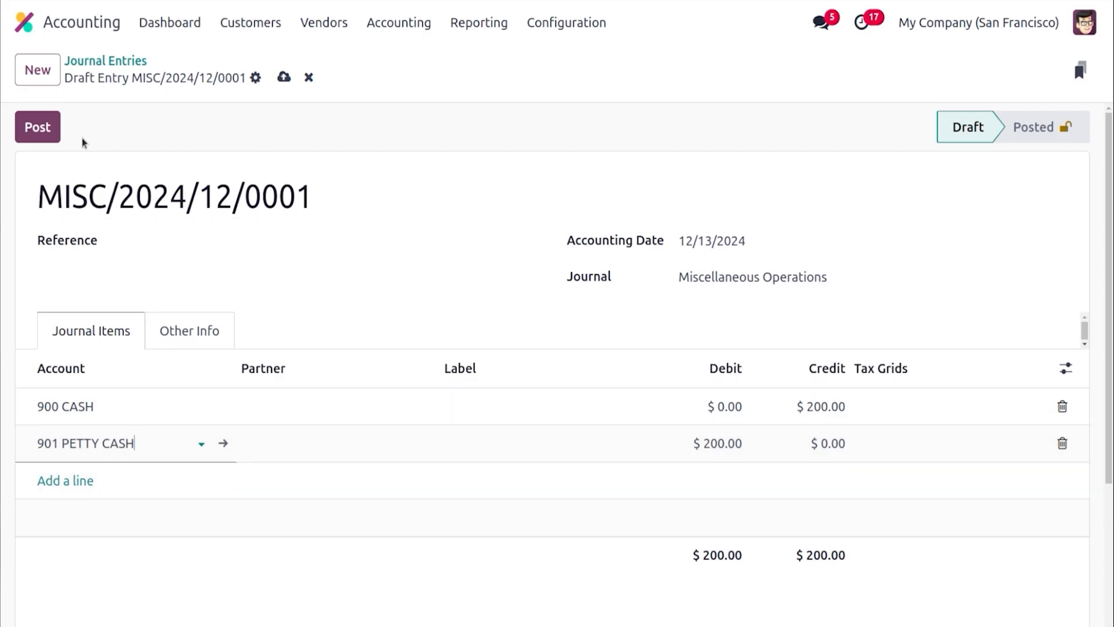
{"action": "left_click", "coordinate": [32, 130]}
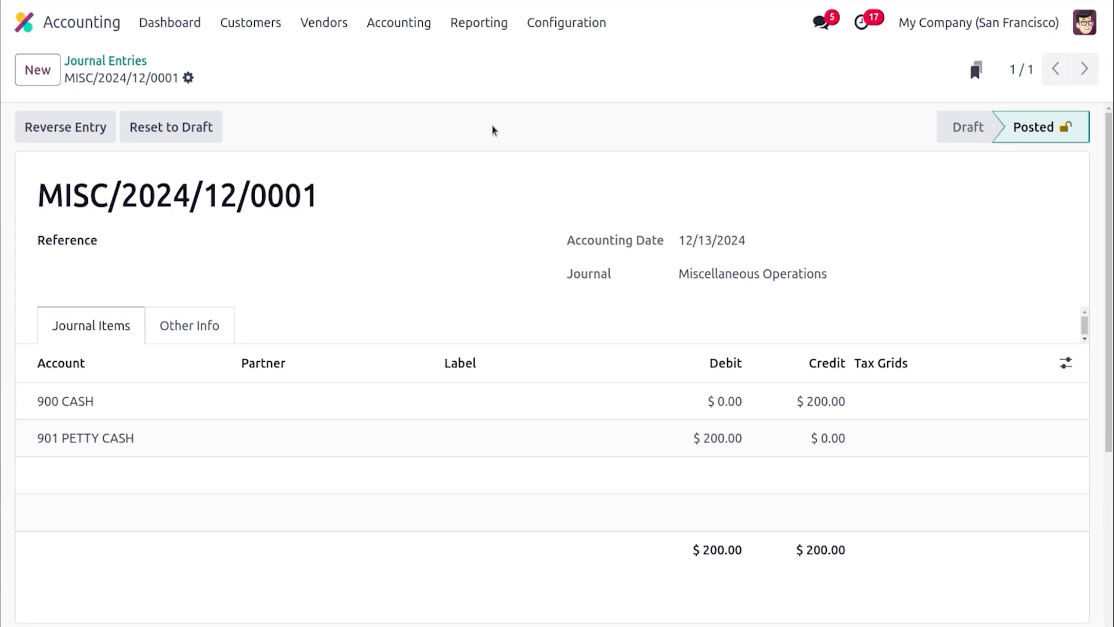
Group the posted journal entries by journal and open the new Miscellaneous Operations entry
{"action": "left_click", "coordinate": [106, 61]}
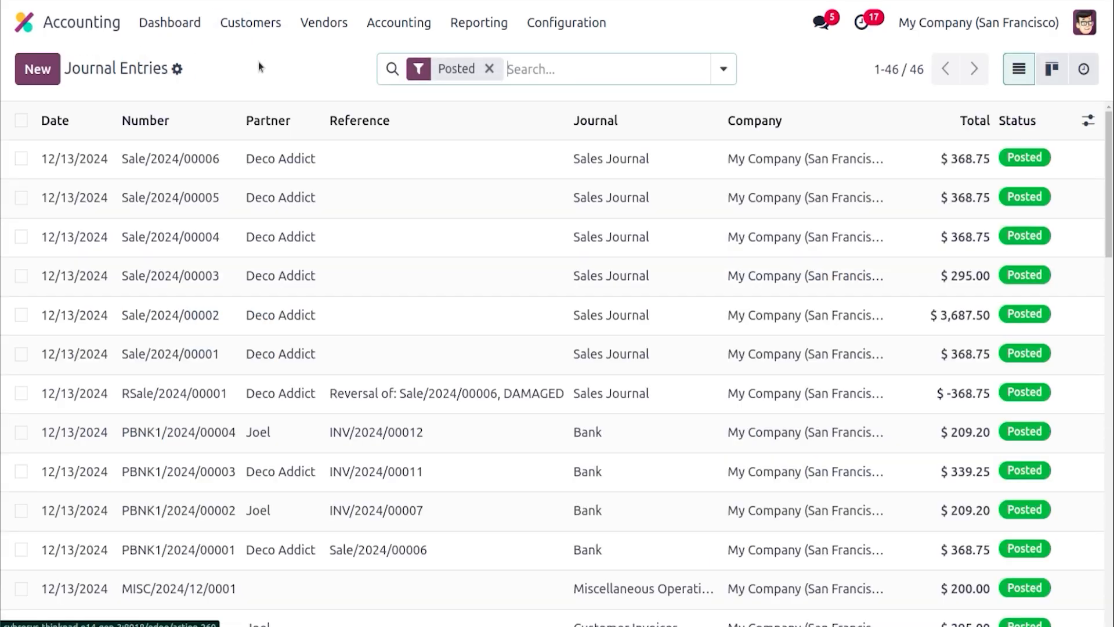
{"action": "left_click", "coordinate": [724, 69]}
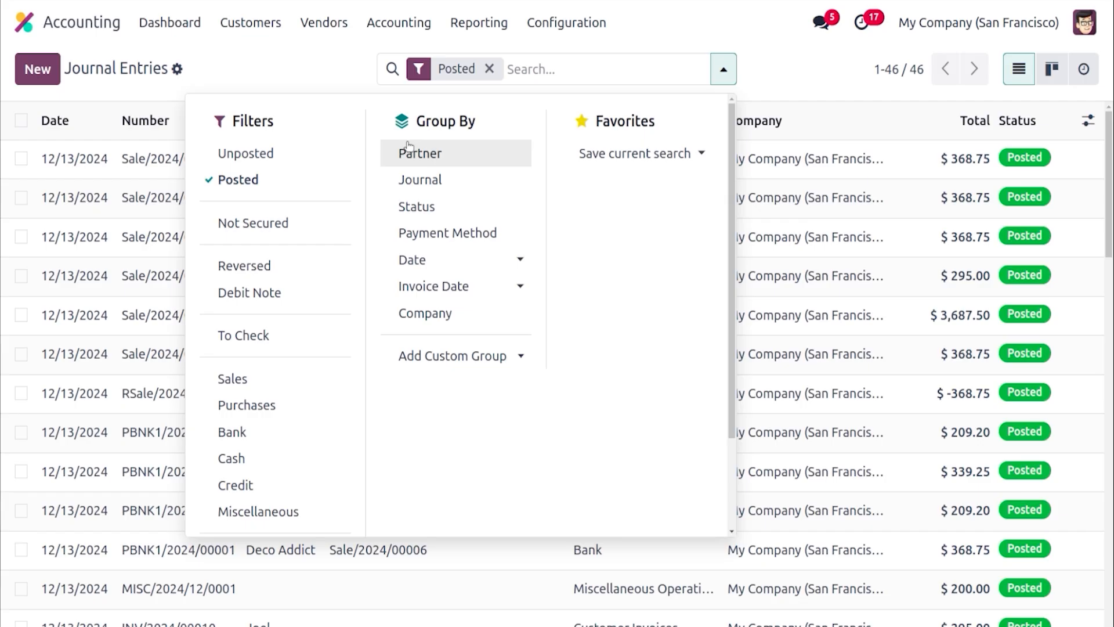
{"action": "left_click", "coordinate": [430, 185]}
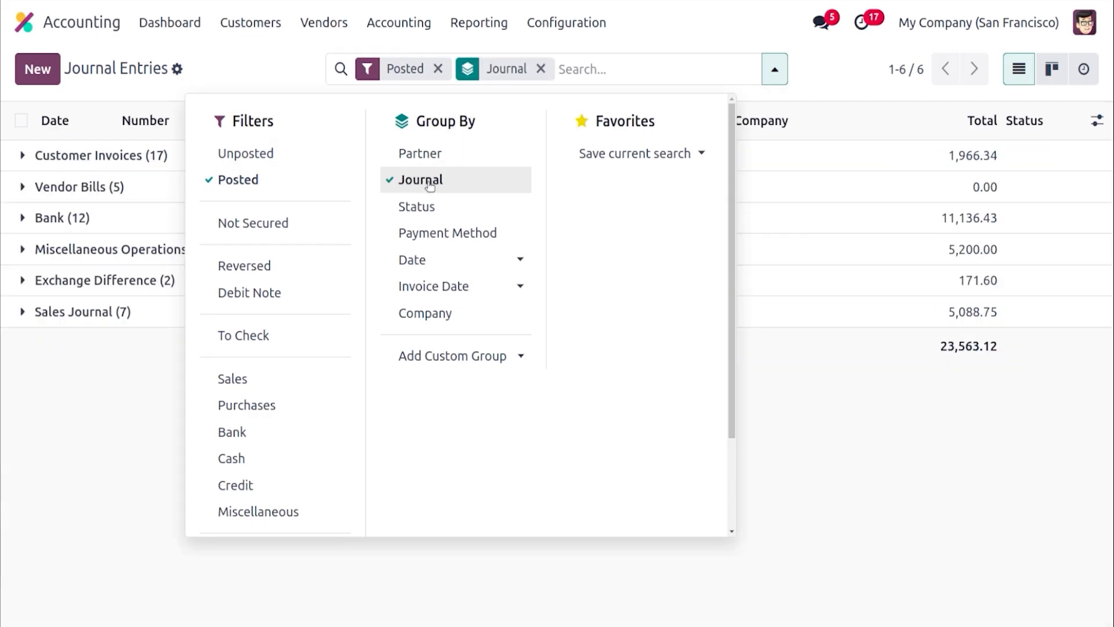
{"action": "left_click", "coordinate": [300, 82]}
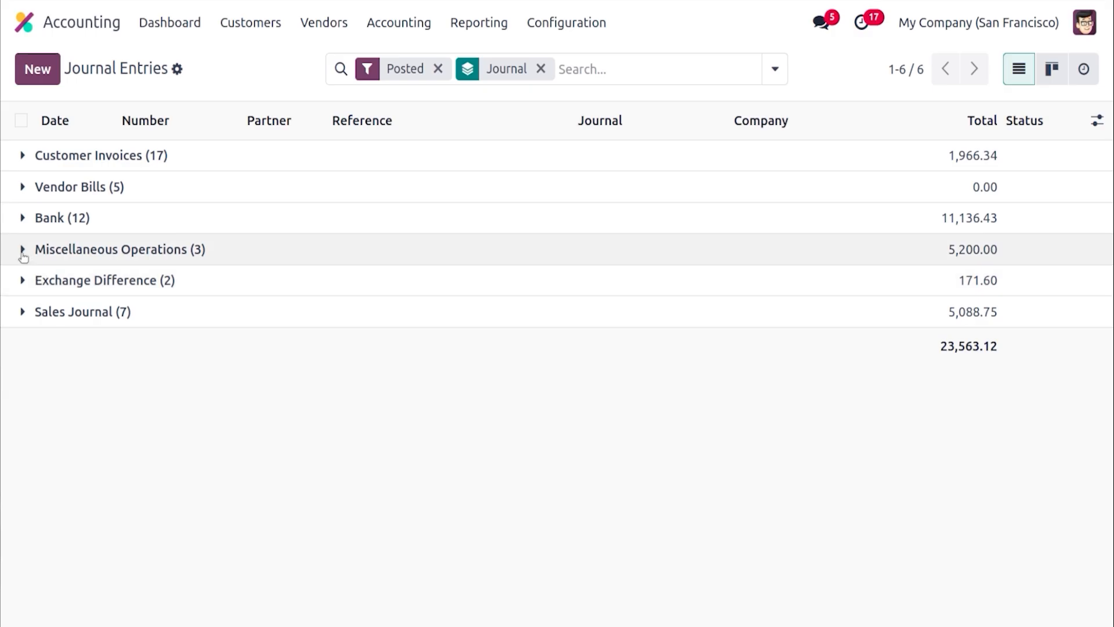
{"action": "left_click", "coordinate": [22, 251]}
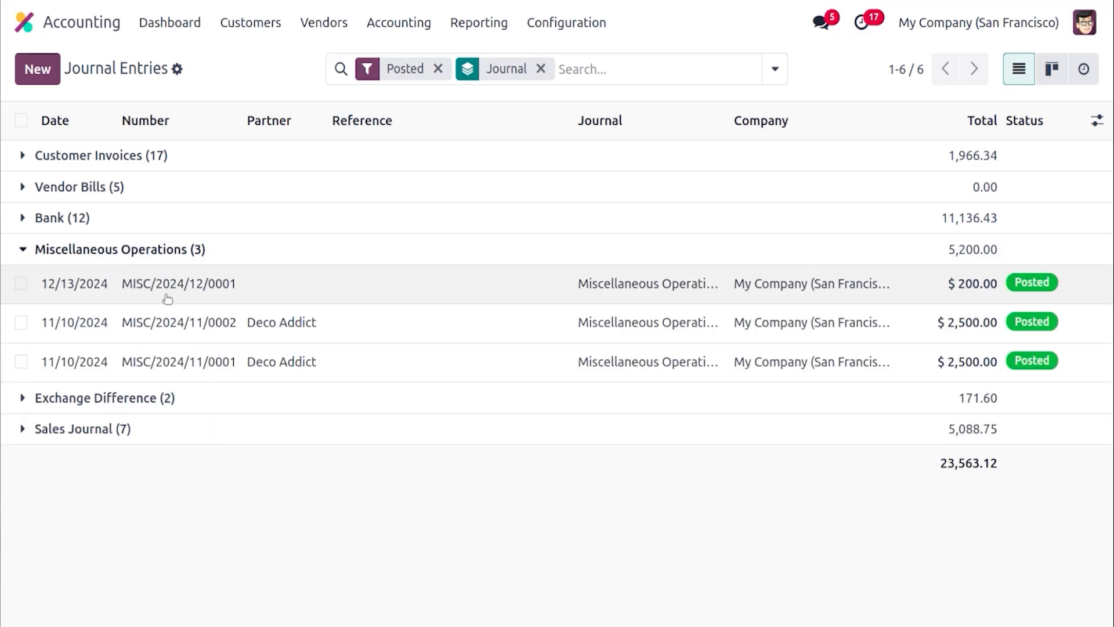
{"action": "left_click", "coordinate": [168, 298]}
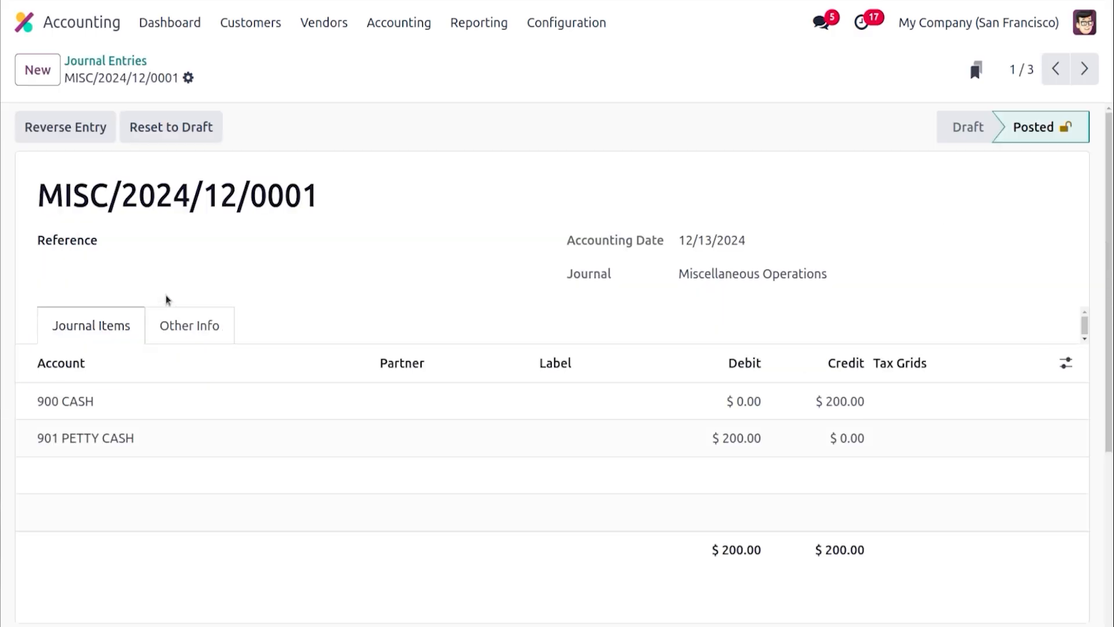
{"action": "left_click", "coordinate": [104, 61]}
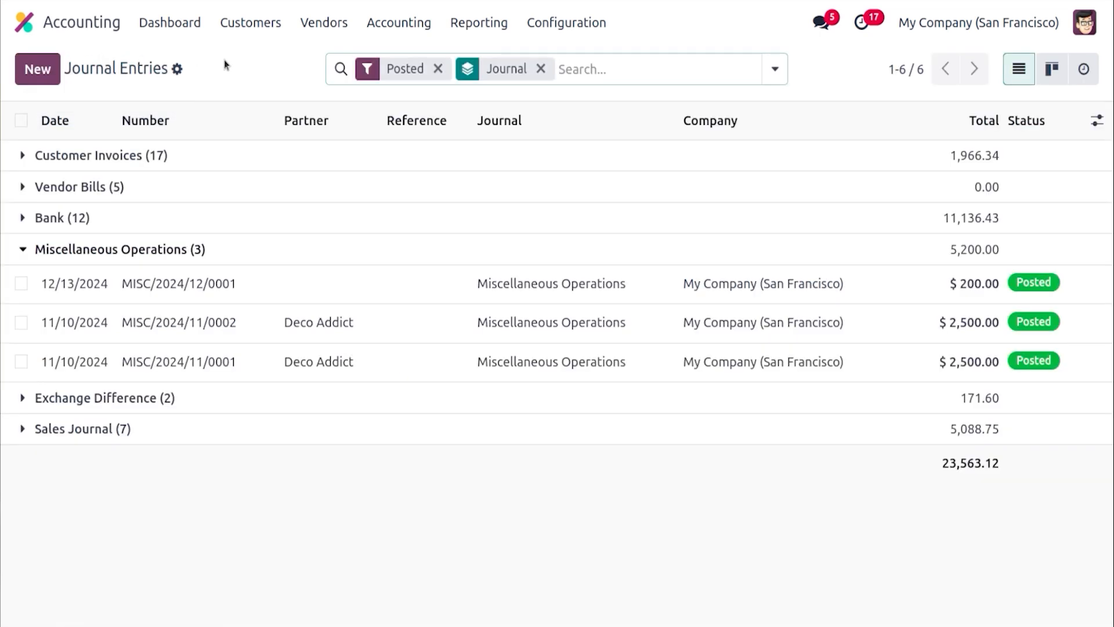
Open the Customers list in list view and open the Deco Addict customer record
{"action": "left_click", "coordinate": [269, 30]}
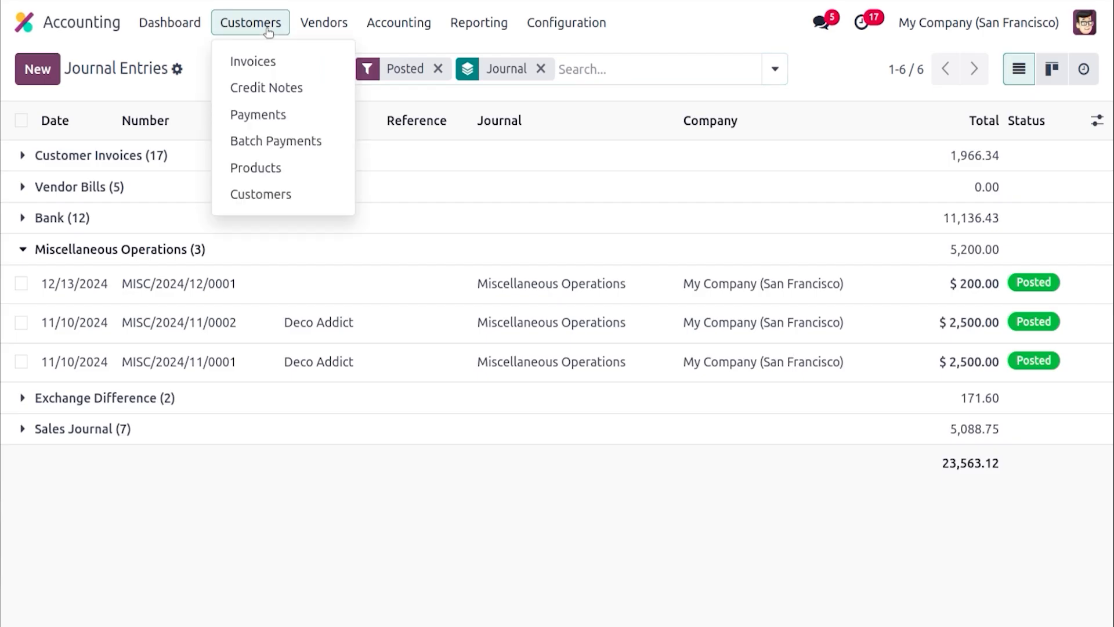
{"action": "left_click", "coordinate": [305, 195]}
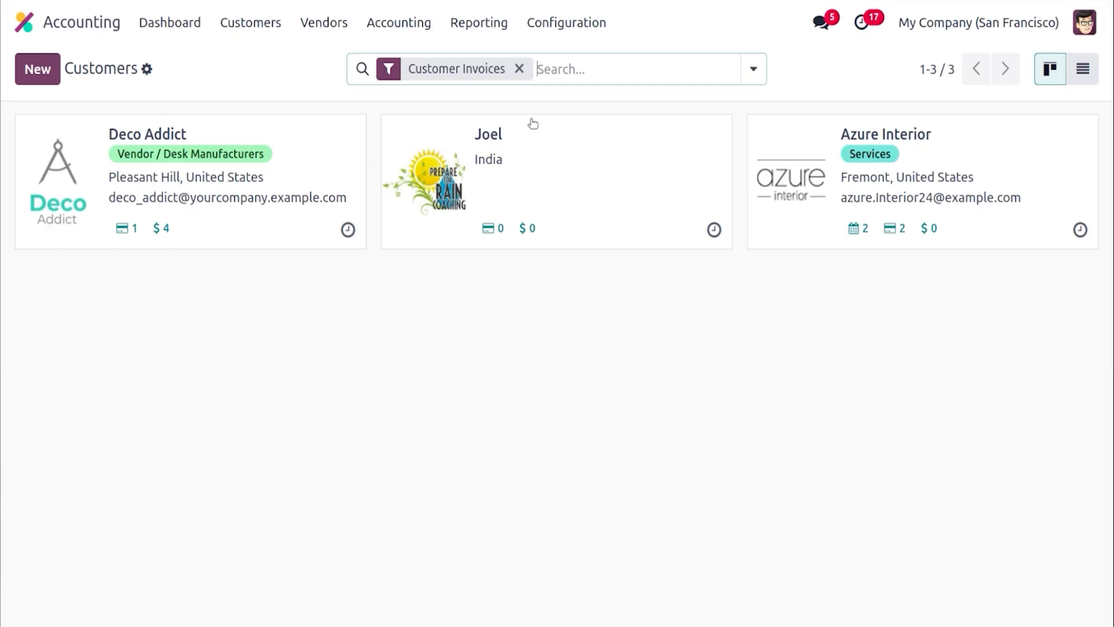
{"action": "left_click", "coordinate": [1082, 69]}
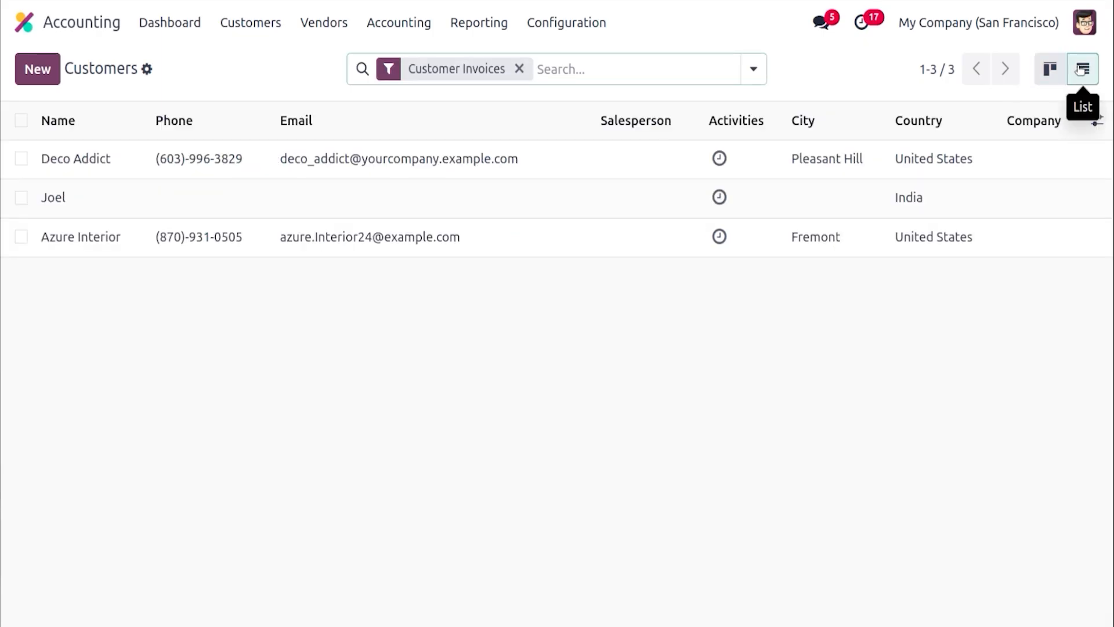
{"action": "left_click", "coordinate": [753, 69]}
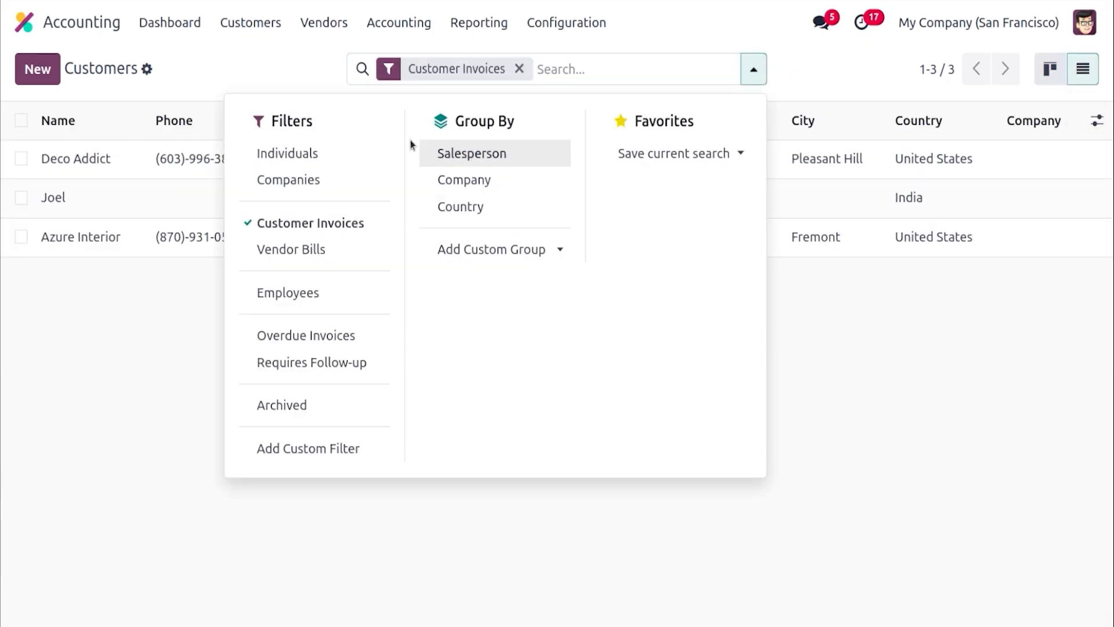
{"action": "left_click", "coordinate": [244, 69]}
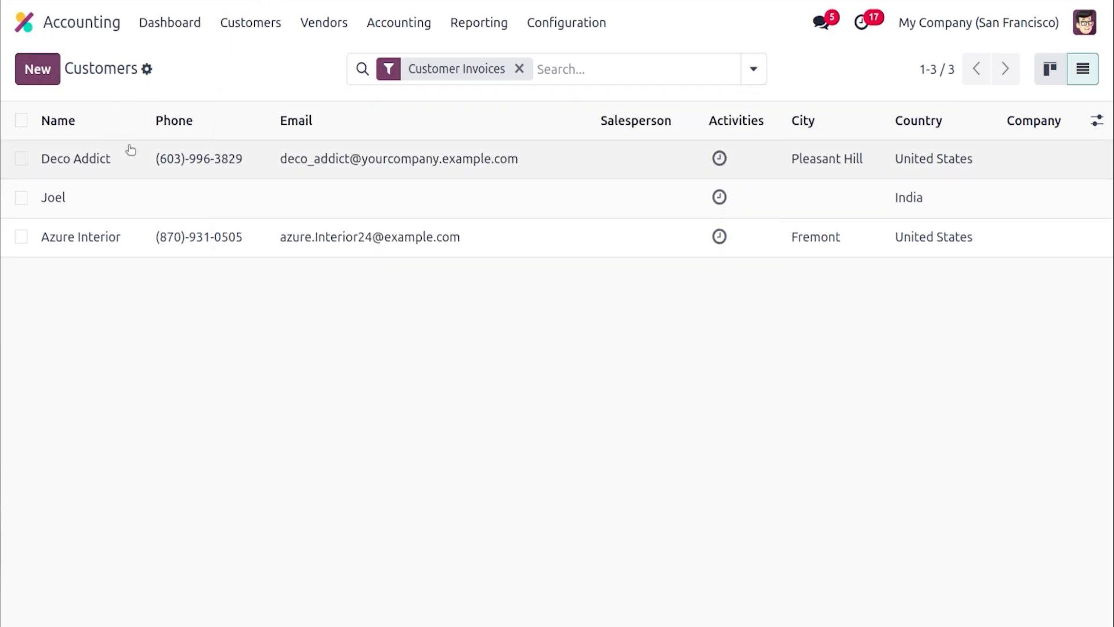
{"action": "left_click", "coordinate": [147, 162]}
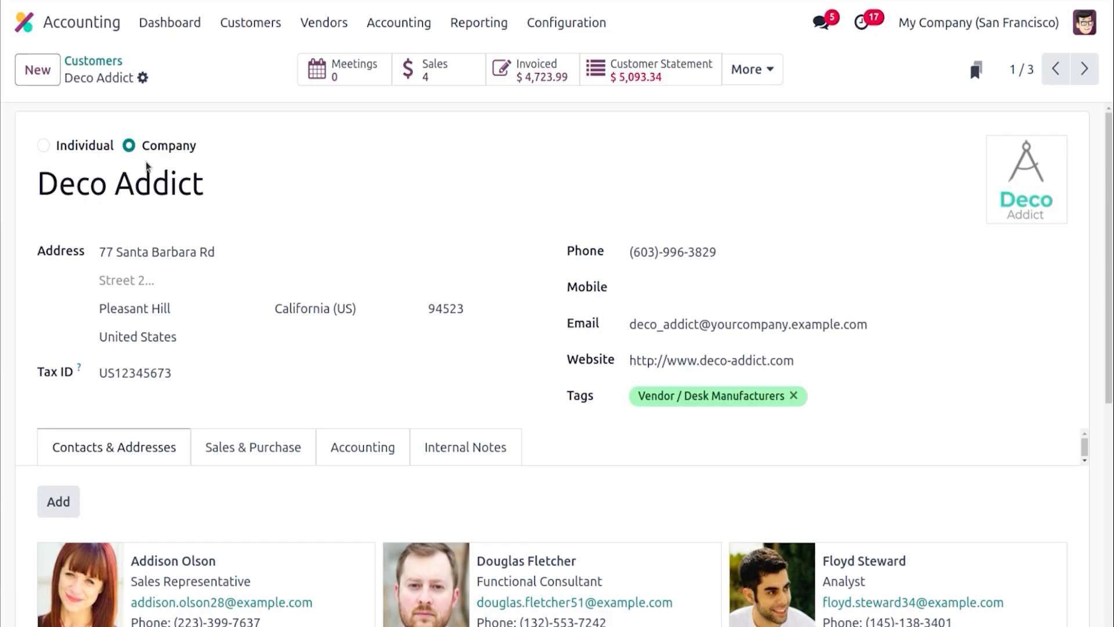
Set Deco Addict's Auto-post bills option to Always in the customer's accounting settings
{"action": "left_click", "coordinate": [384, 440]}
{"action": "left_click_drag", "start_coordinate": [1109, 181], "coordinate": [1111, 312]}
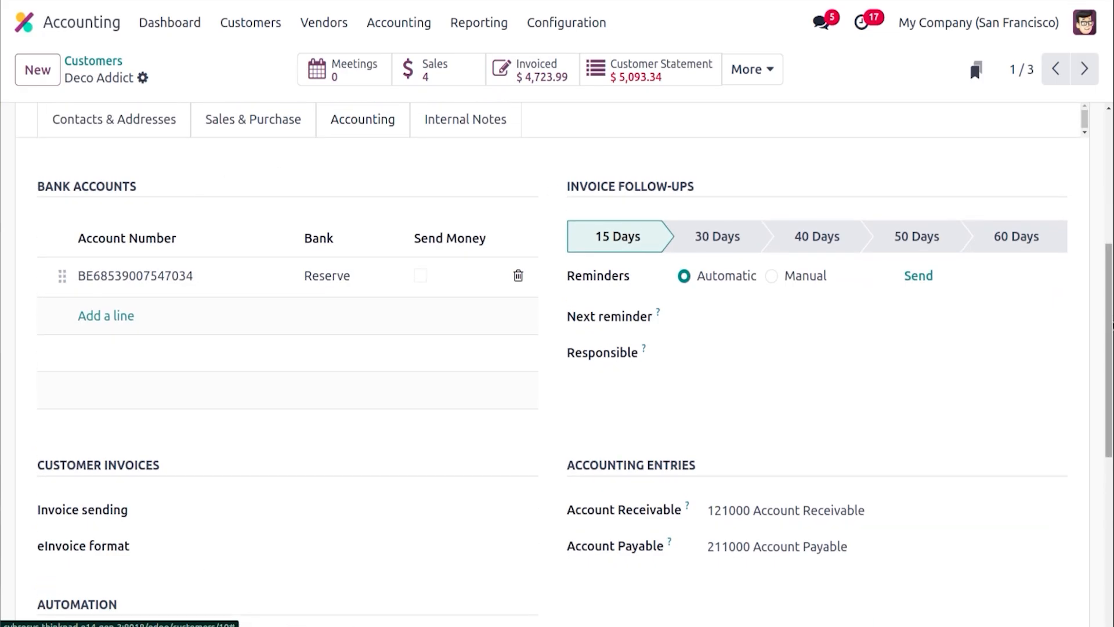
{"action": "mouse_move", "coordinate": [1112, 325]}
{"action": "left_mouse_down"}
{"action": "mouse_move", "coordinate": [1112, 383]}
{"action": "mouse_move", "coordinate": [1107, 341]}
{"action": "left_mouse_up"}
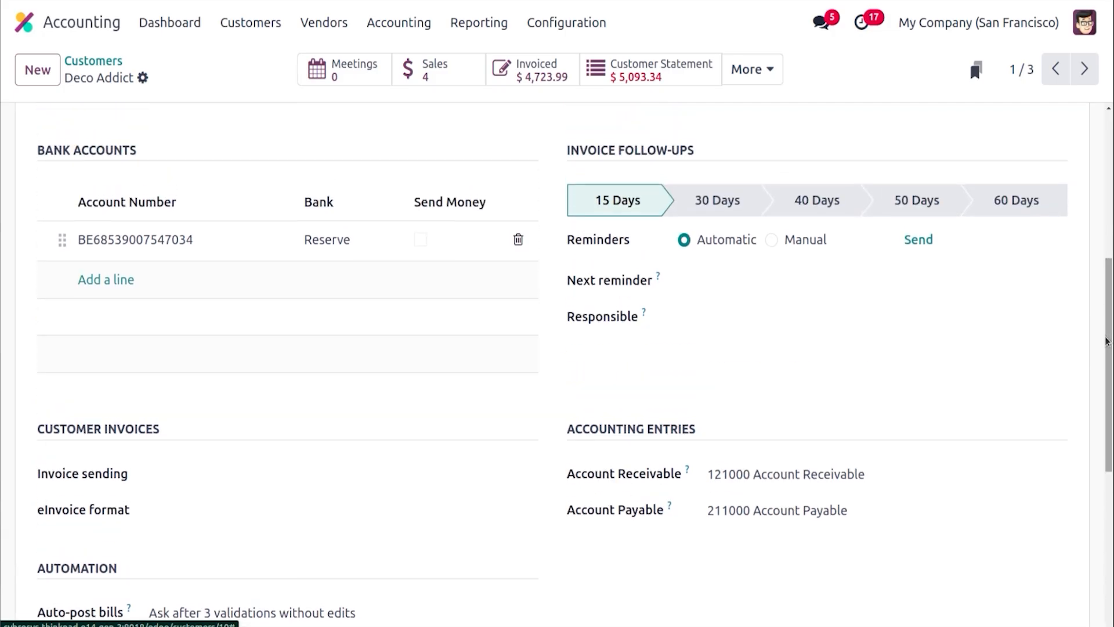
{"action": "left_click_drag", "start_coordinate": [1112, 387], "coordinate": [1113, 408]}
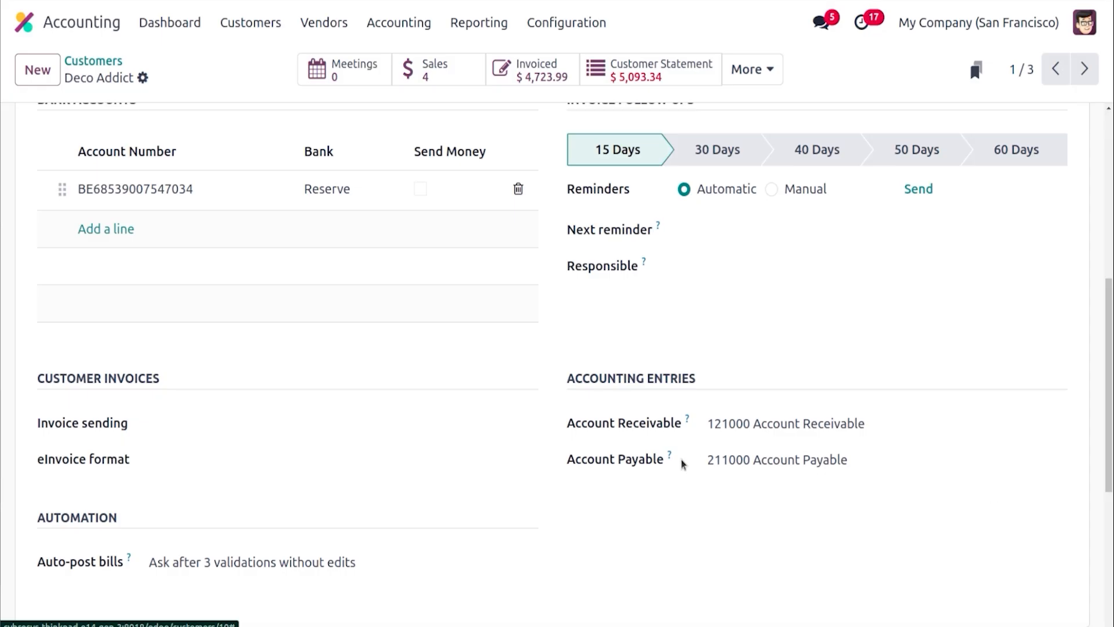
{"action": "left_click", "coordinate": [227, 572]}
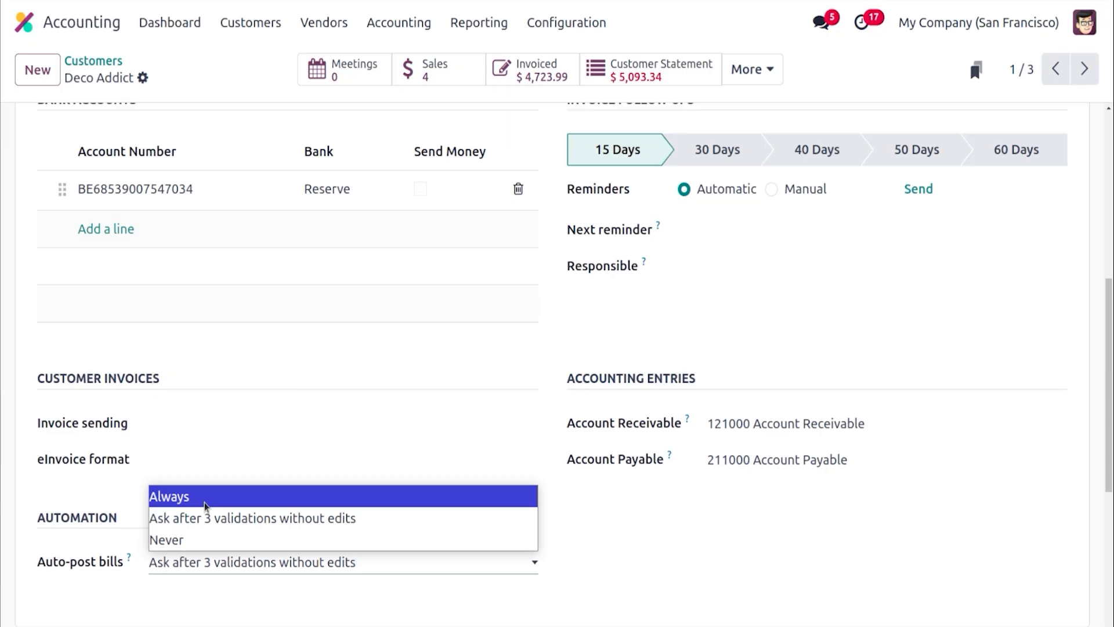
{"action": "left_click", "coordinate": [210, 518]}
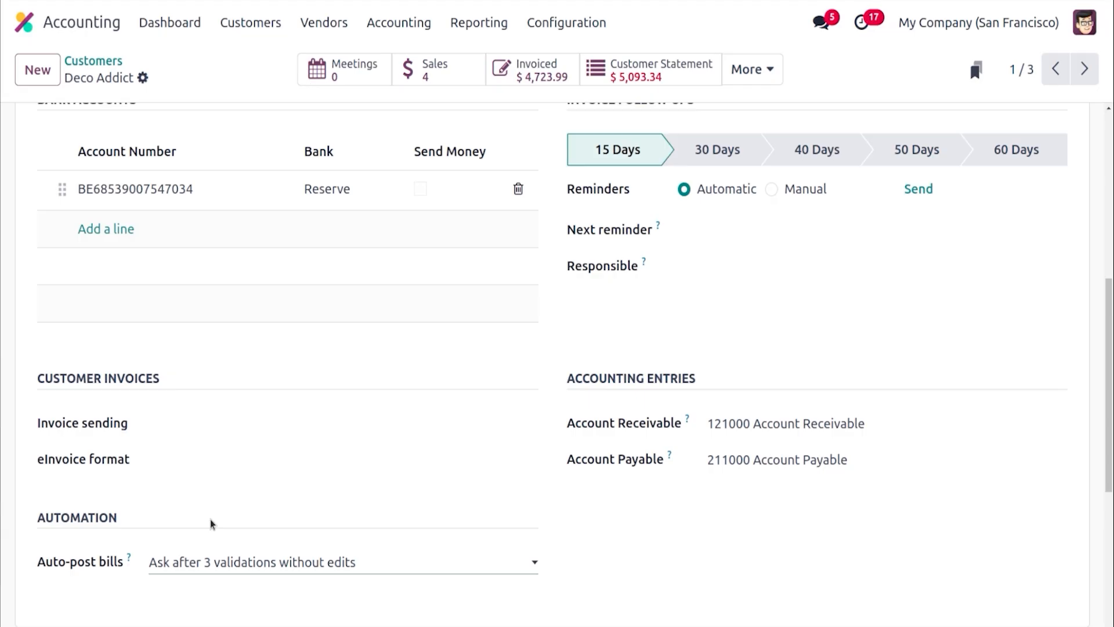
{"action": "left_click", "coordinate": [232, 566]}
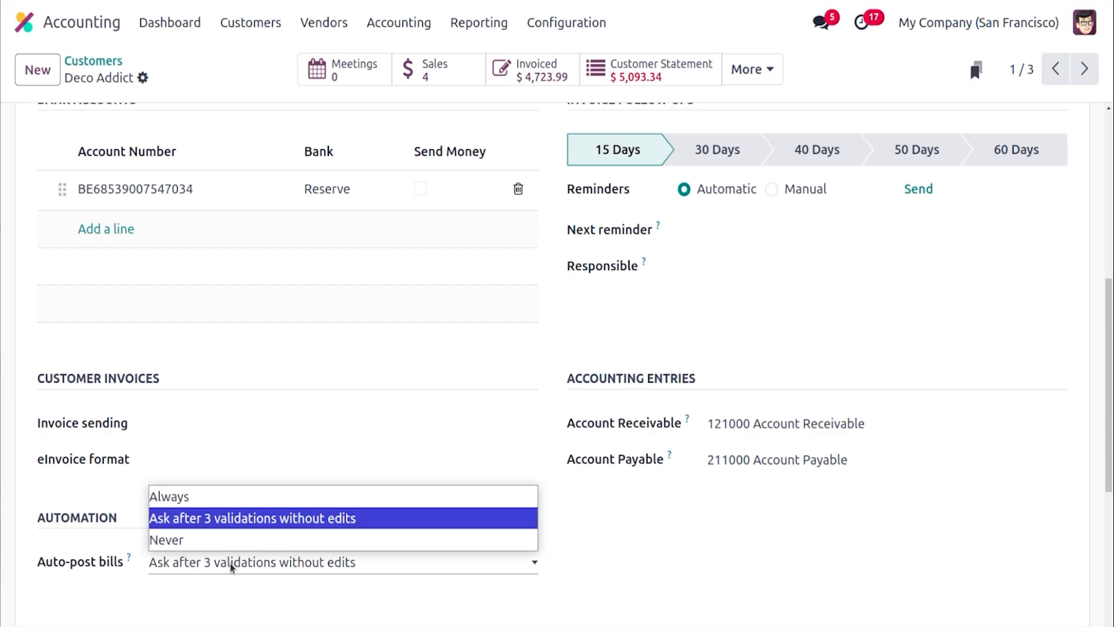
{"action": "left_click", "coordinate": [204, 537]}
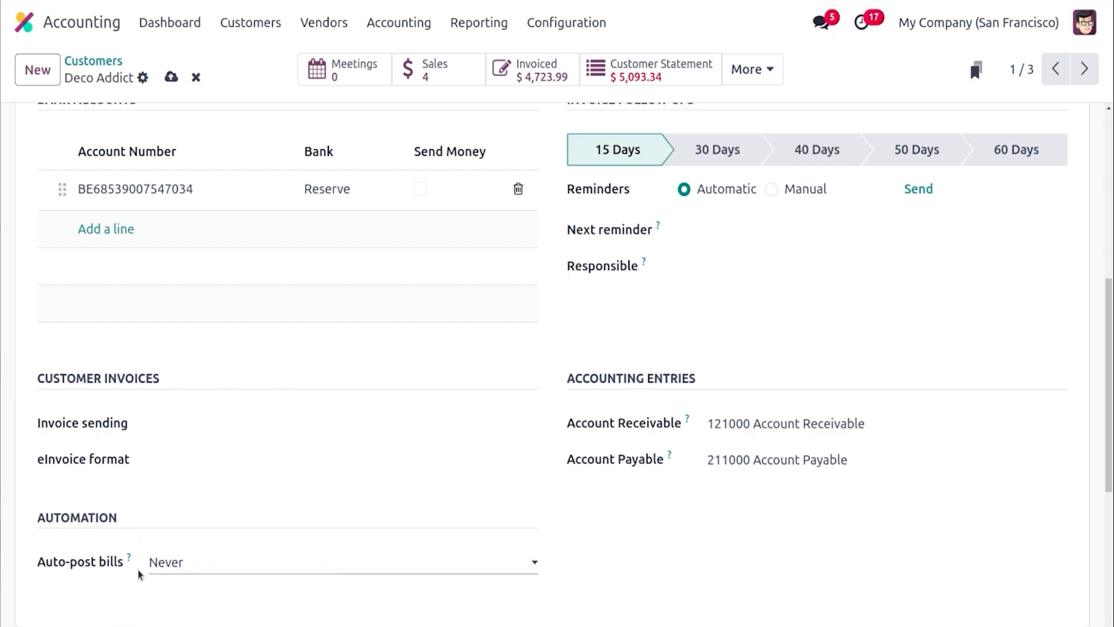
{"action": "left_click", "coordinate": [166, 570]}
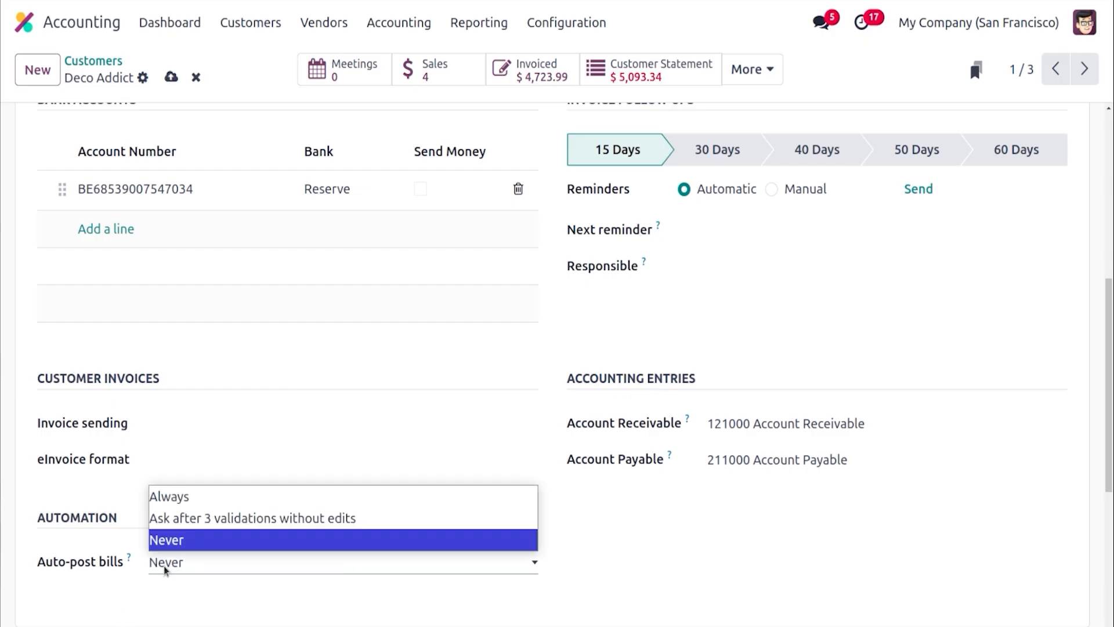
{"action": "left_click", "coordinate": [187, 498]}
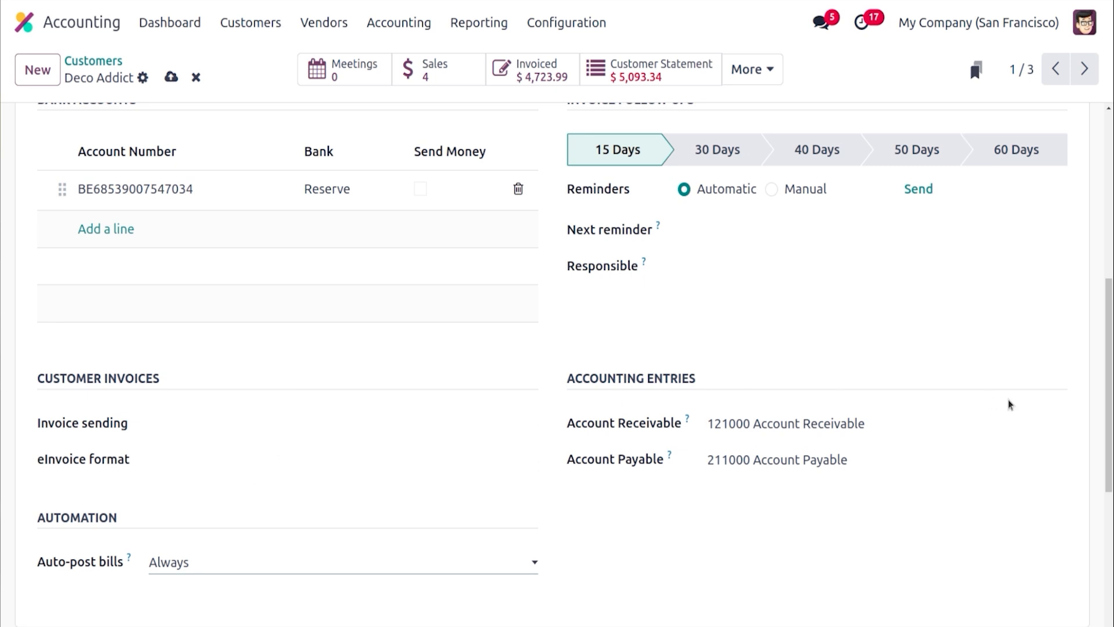
Open the Follow-up Levels configuration
{"action": "left_click_drag", "start_coordinate": [1109, 384], "coordinate": [1109, 332]}
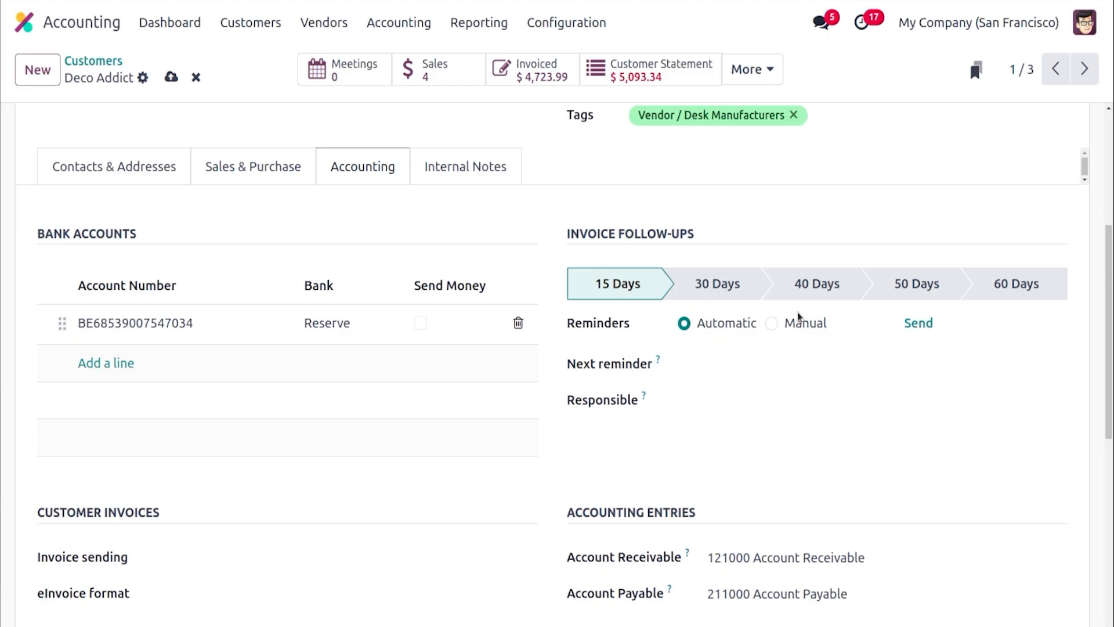
{"action": "left_click", "coordinate": [566, 23]}
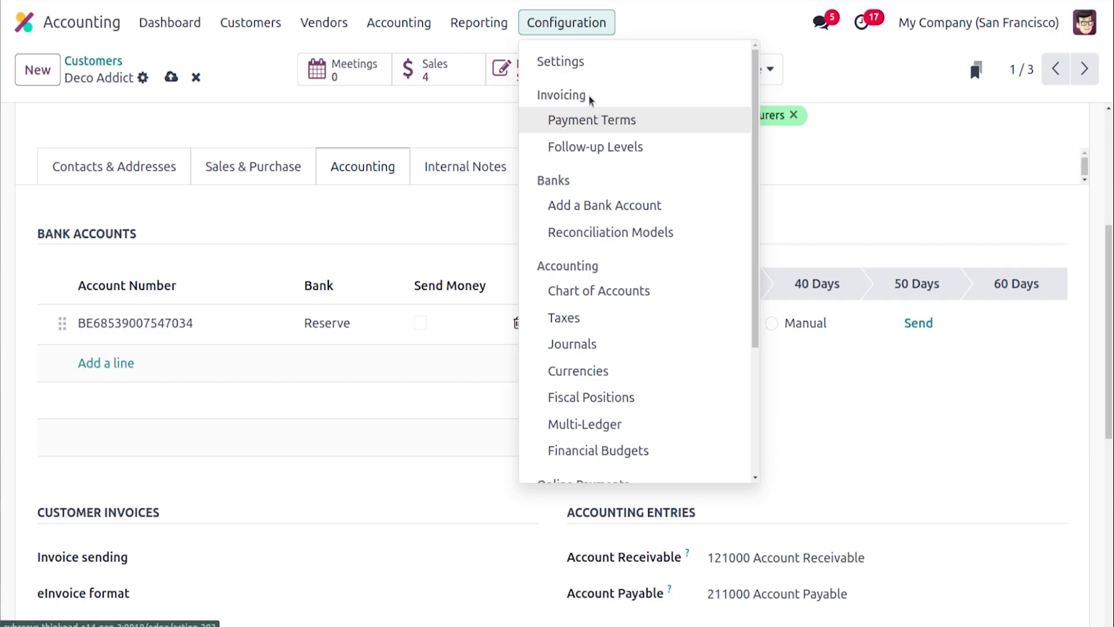
{"action": "left_click", "coordinate": [598, 146]}
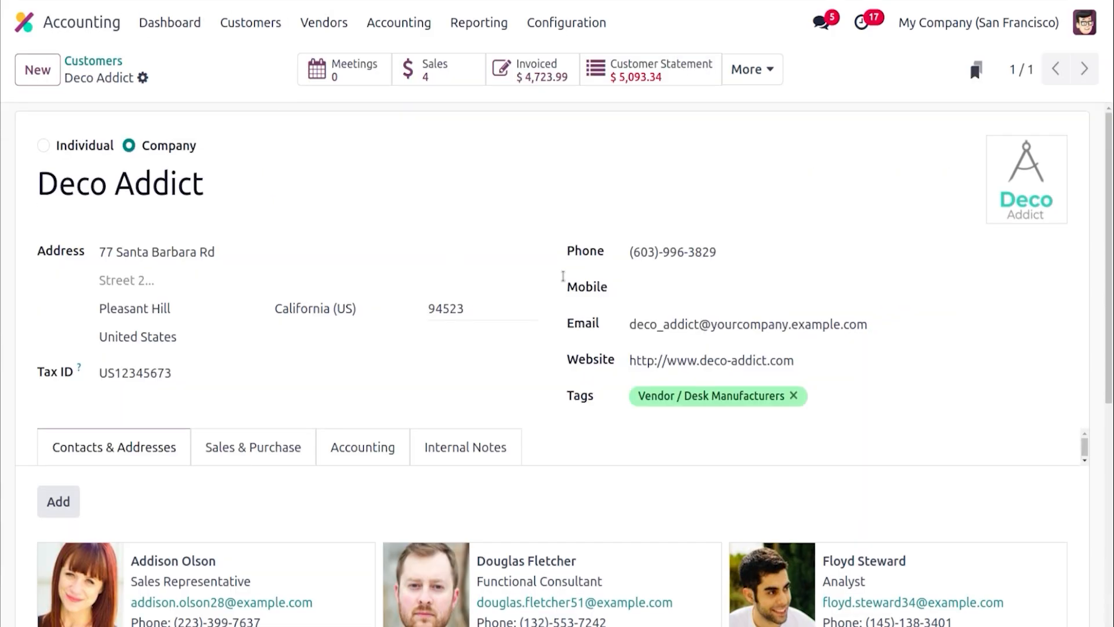
Open the payment reminder Send and Print dialog for Deco Addict from its accounting settings and close it
{"action": "left_click", "coordinate": [405, 442]}
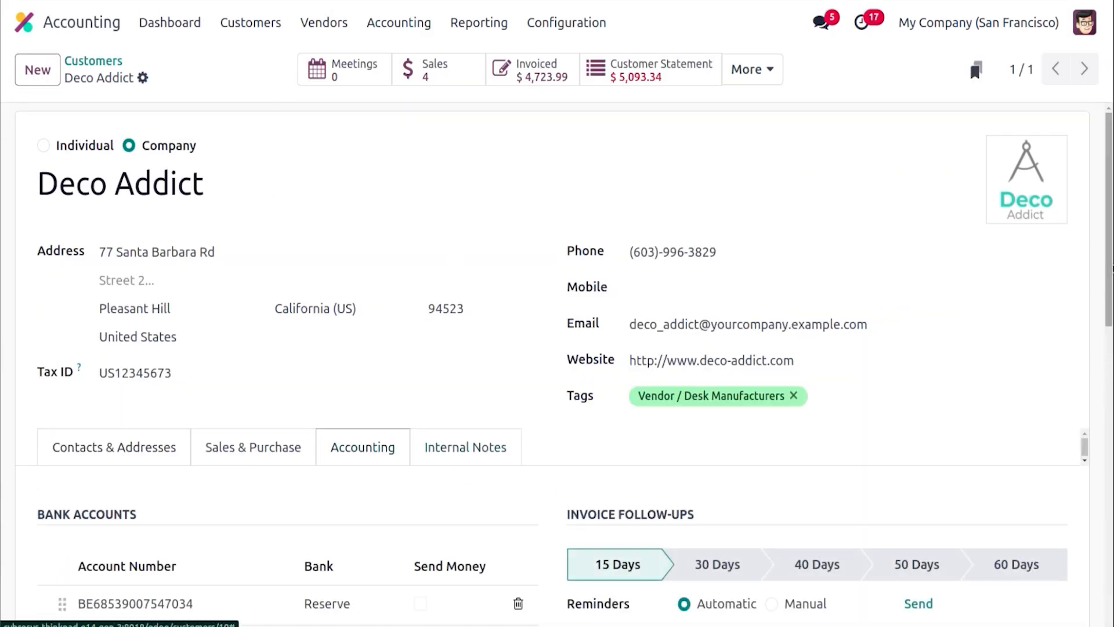
{"action": "scroll", "coordinate": [1112, 357], "scroll_direction": "down", "scroll_amount": 4}
{"action": "scroll", "coordinate": [1112, 357], "scroll_direction": "down", "scroll_amount": 1}
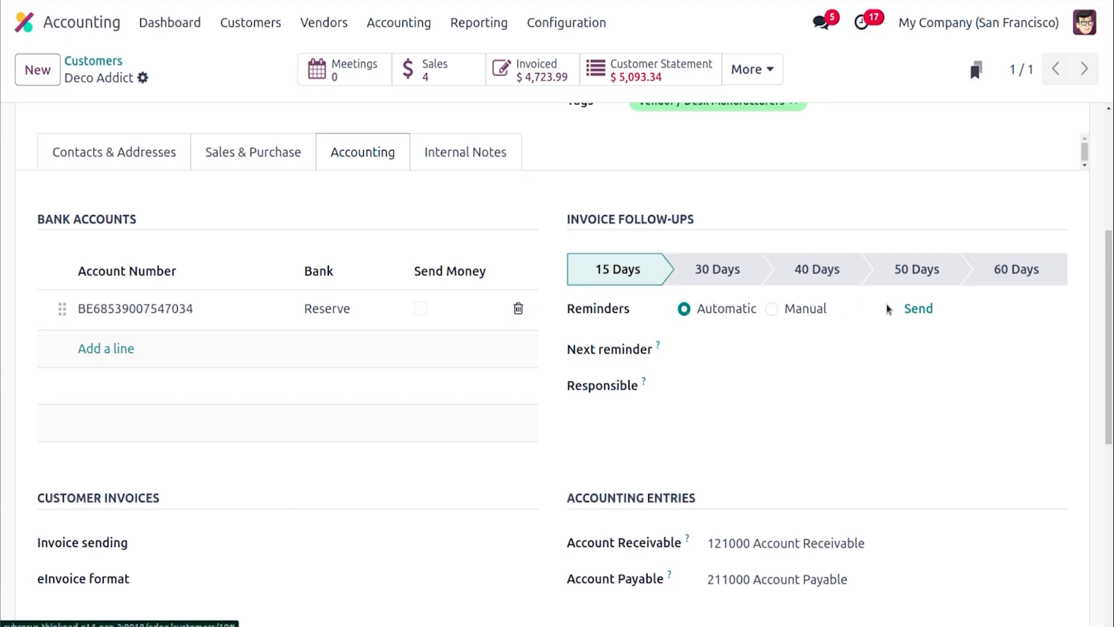
{"action": "left_click", "coordinate": [915, 314]}
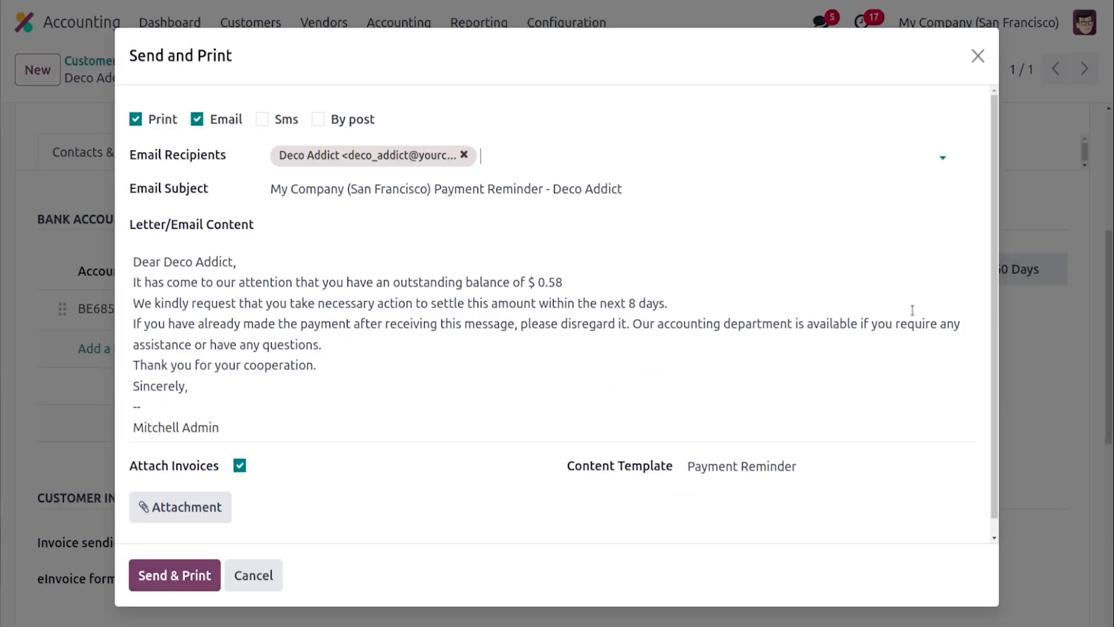
{"action": "left_click", "coordinate": [978, 55]}
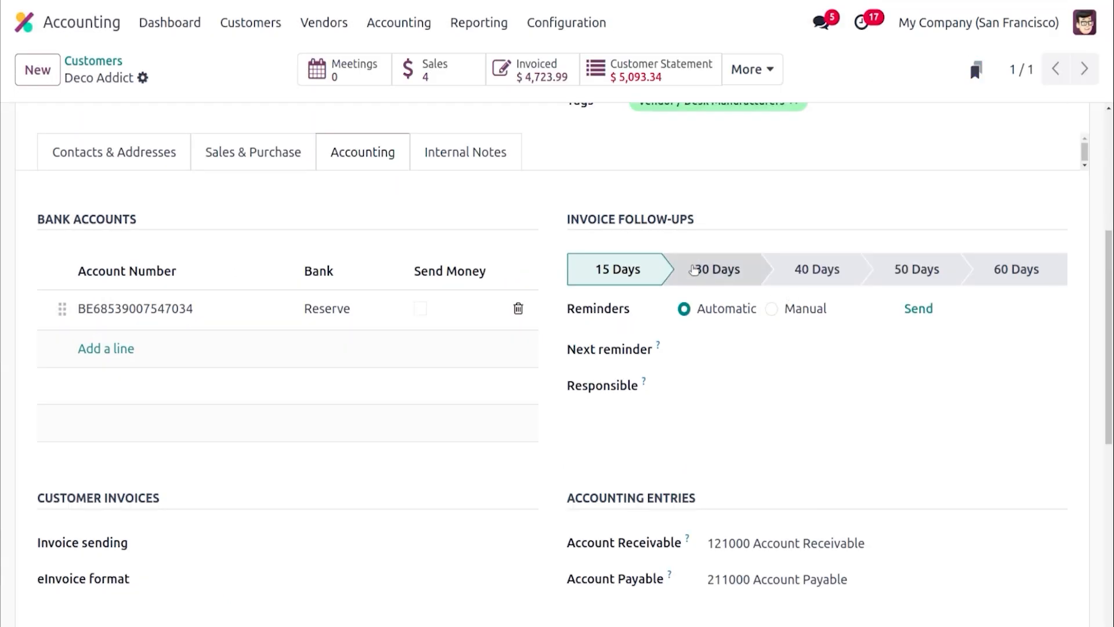
Open the Next reminder date picker and the Responsible field of the invoice follow-ups
{"action": "left_click", "coordinate": [696, 346]}
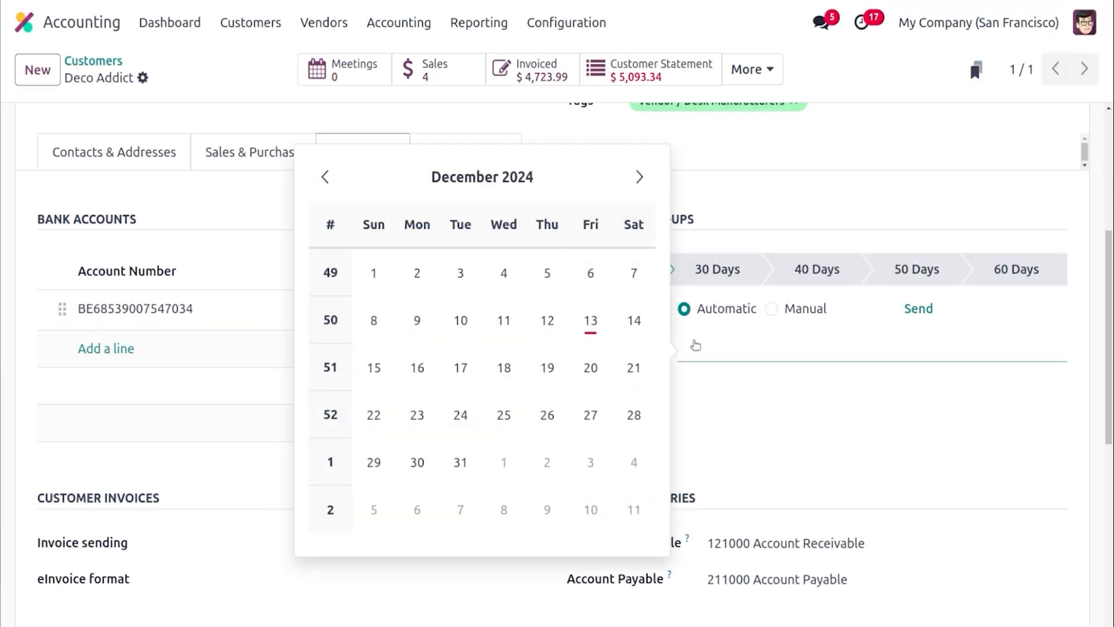
{"action": "left_click", "coordinate": [722, 337]}
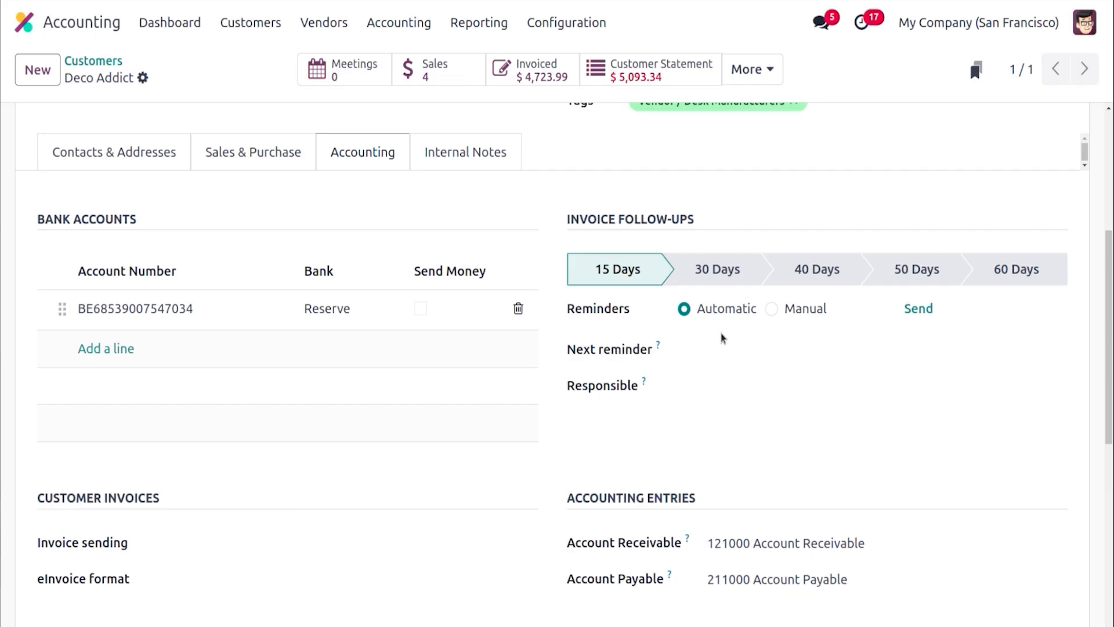
{"action": "left_click", "coordinate": [696, 384]}
{"action": "left_click", "coordinate": [637, 448]}
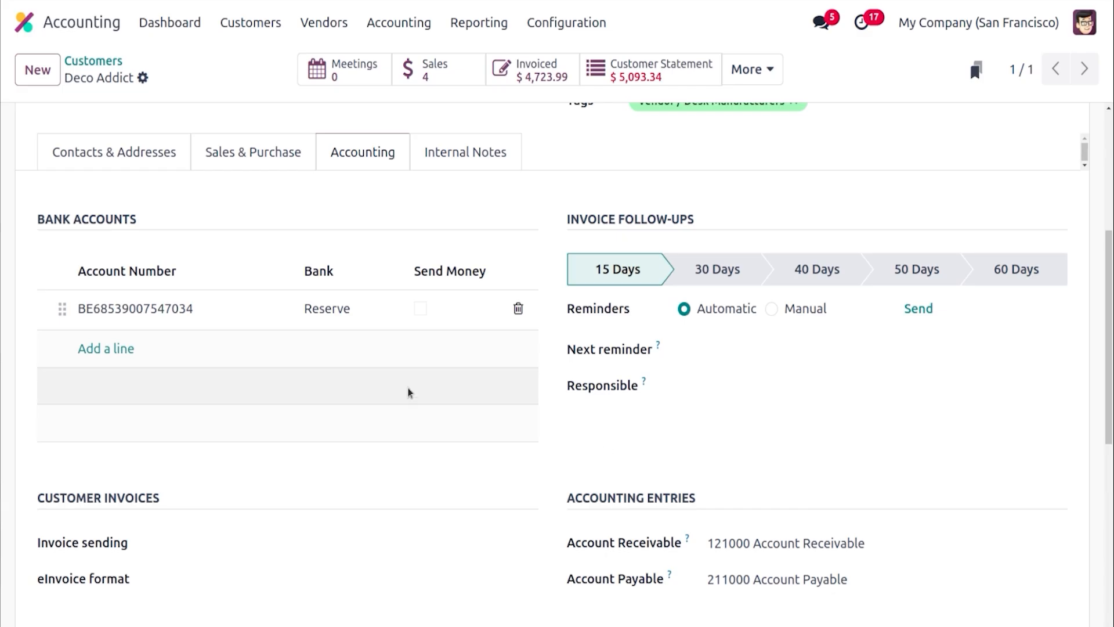
Open Deco Addict's bank account record and discard the dialog
{"action": "left_click", "coordinate": [427, 314]}
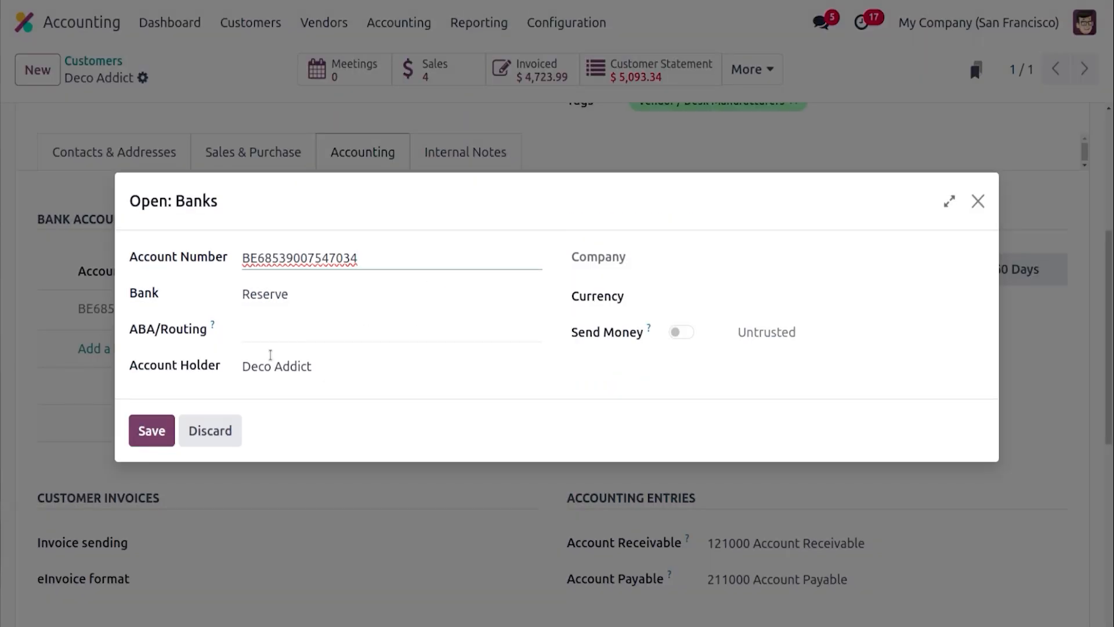
{"action": "left_click", "coordinate": [214, 429]}
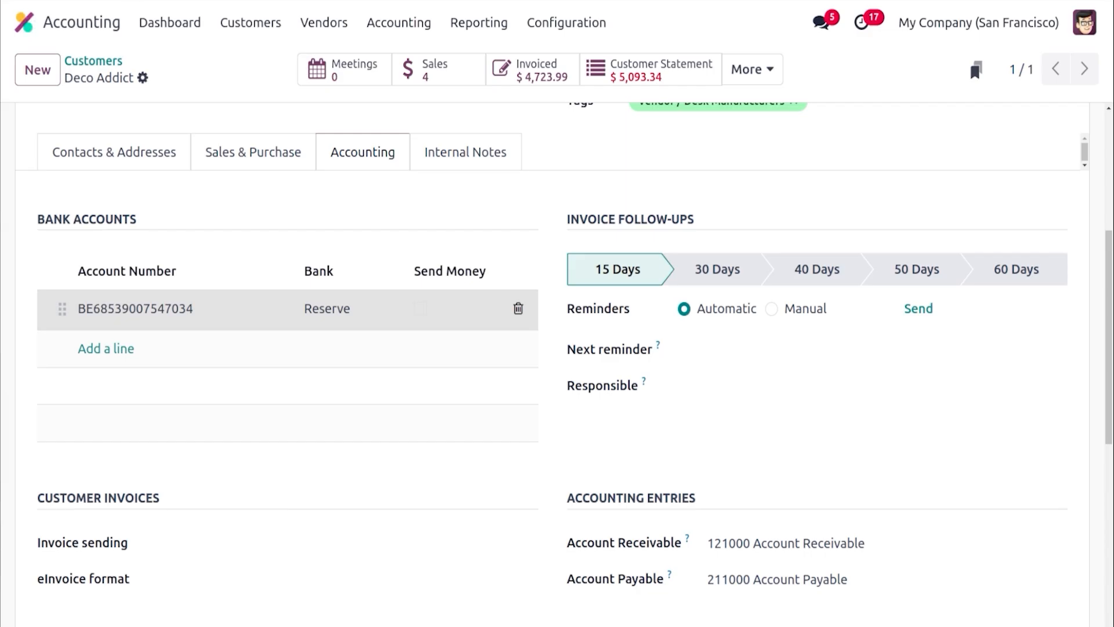
{"action": "right_click", "coordinate": [113, 1]}
{"action": "left_click", "coordinate": [150, 88]}
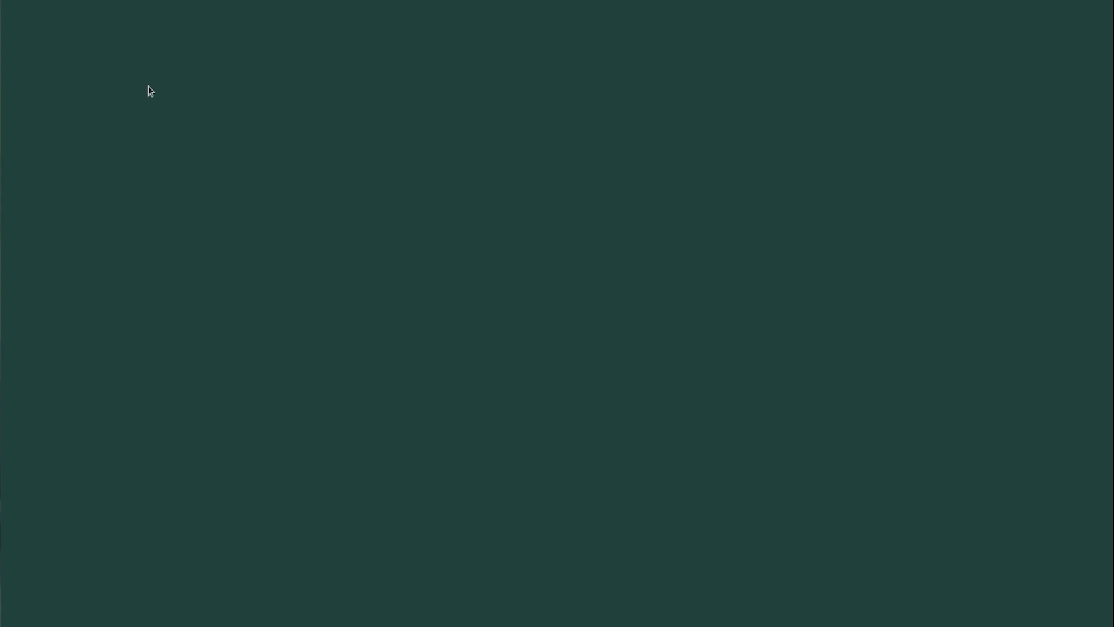
Search the apps for Users and open the administrator user's record
{"action": "left_click", "coordinate": [24, 23]}
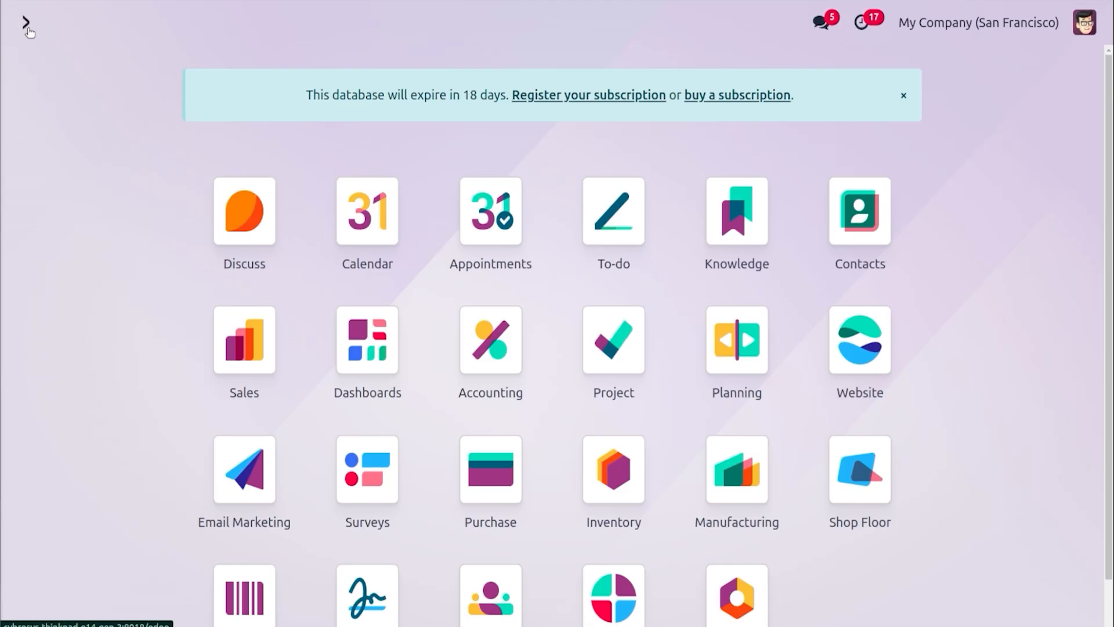
{"action": "type", "text": "use"}
{"action": "key", "text": "Return"}
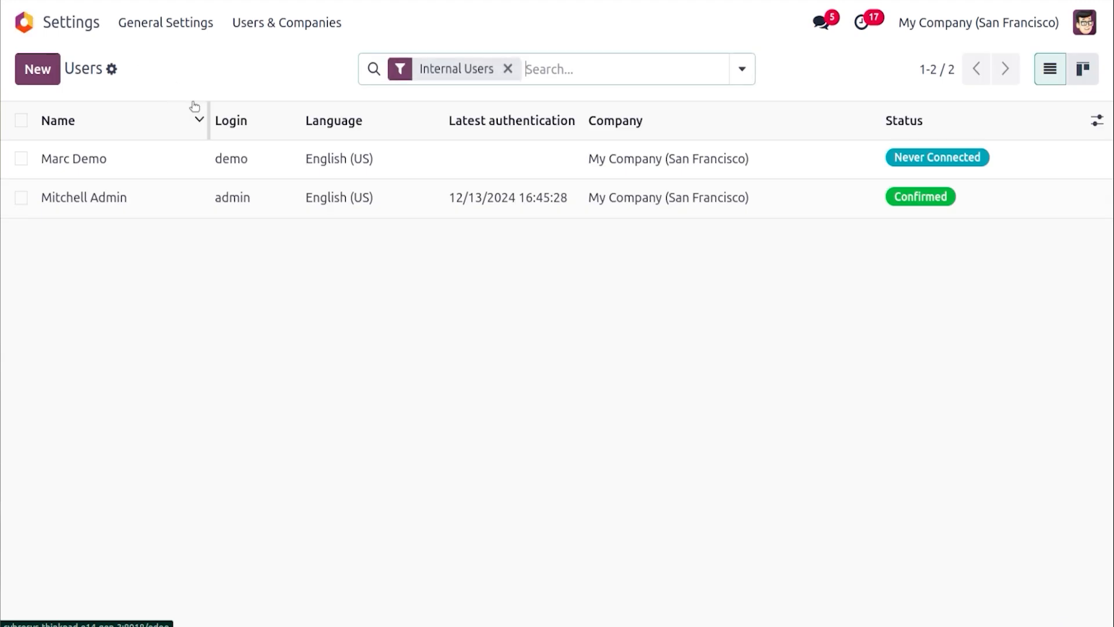
{"action": "left_click", "coordinate": [189, 208]}
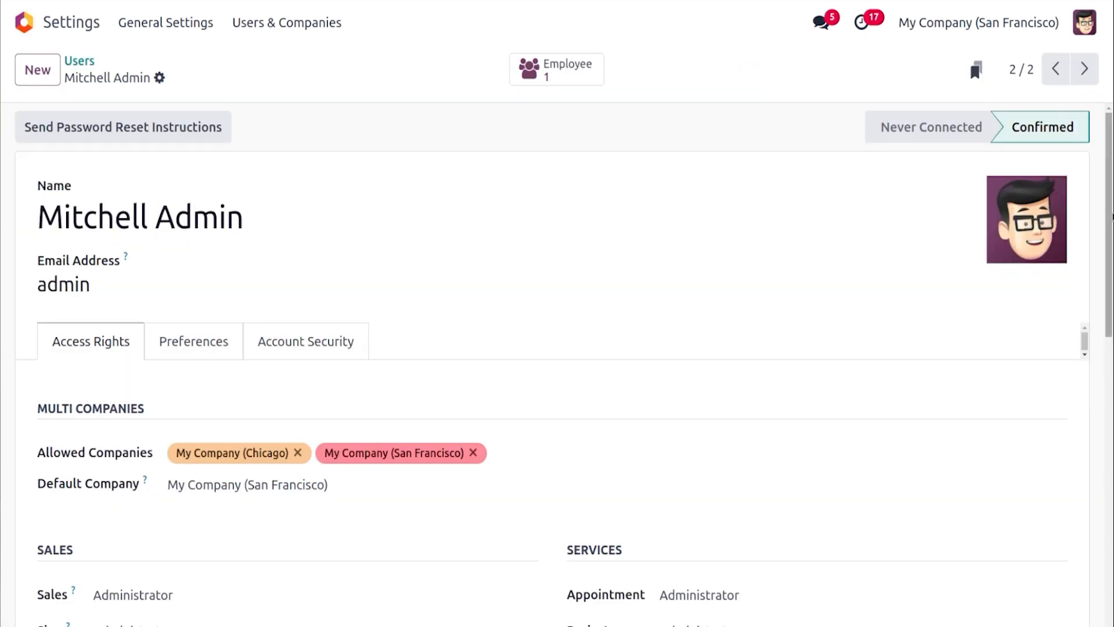
Clear the administrator's Bank access right under Accounting
{"action": "left_click_drag", "start_coordinate": [1112, 216], "coordinate": [1112, 462]}
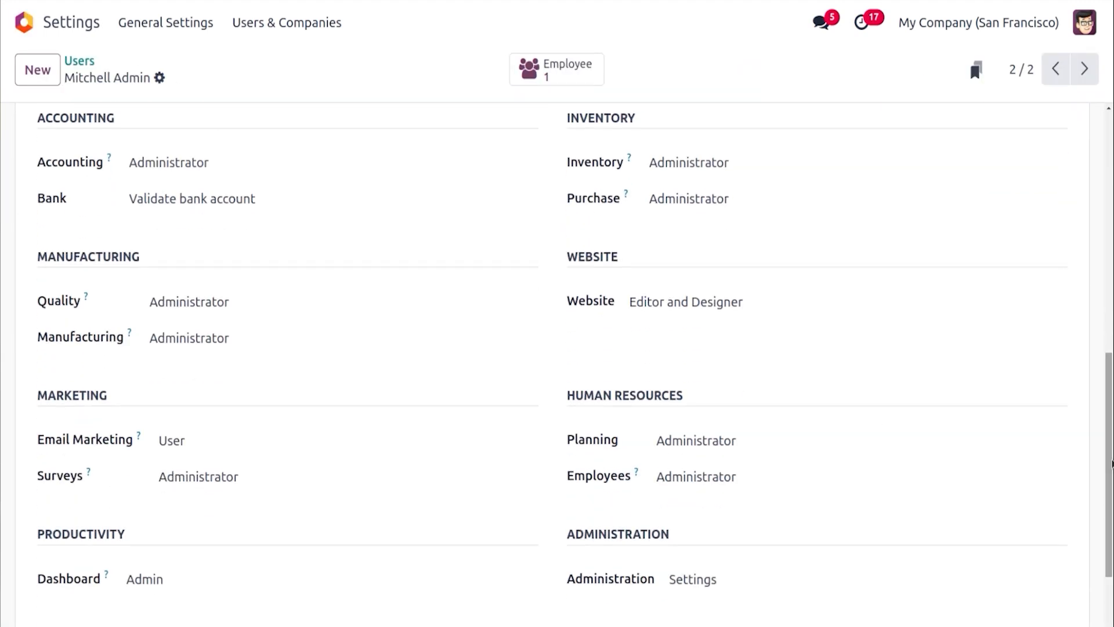
{"action": "left_click", "coordinate": [184, 210]}
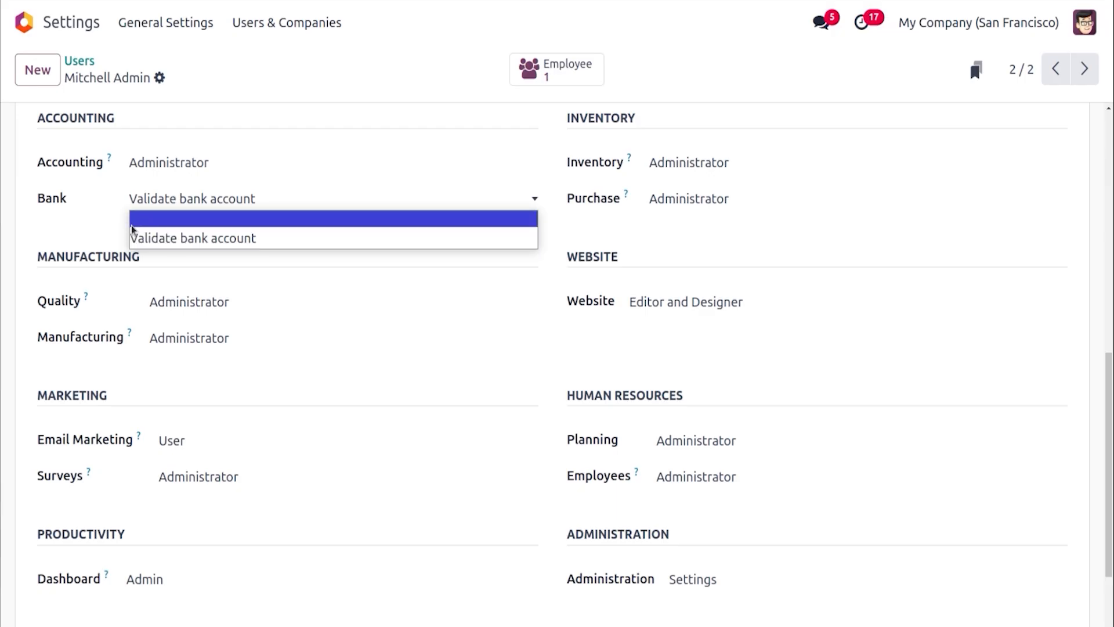
{"action": "left_click", "coordinate": [161, 242]}
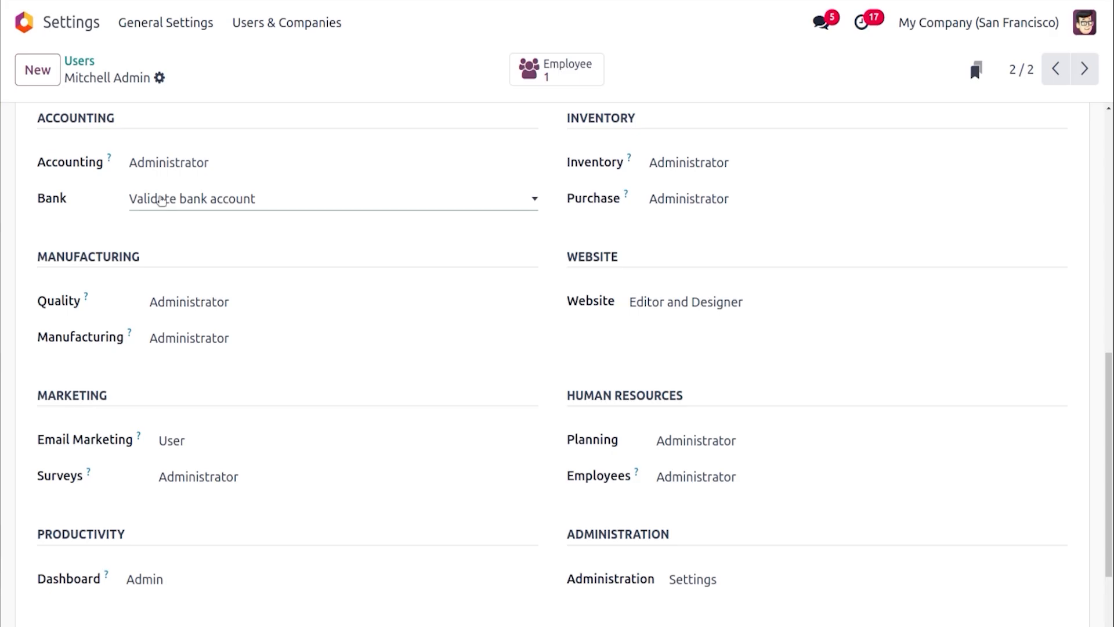
{"action": "left_click", "coordinate": [161, 200]}
{"action": "left_click", "coordinate": [166, 221]}
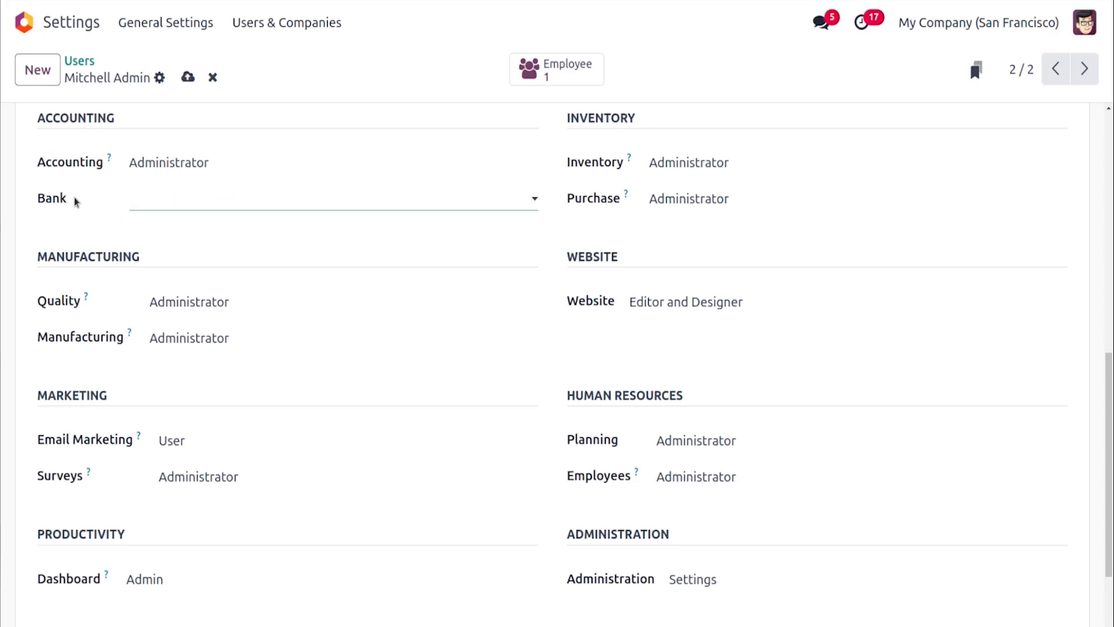
Set the administrator's Bank access right to Validate bank account and save the user record
{"action": "left_click", "coordinate": [159, 204]}
{"action": "left_click", "coordinate": [161, 221]}
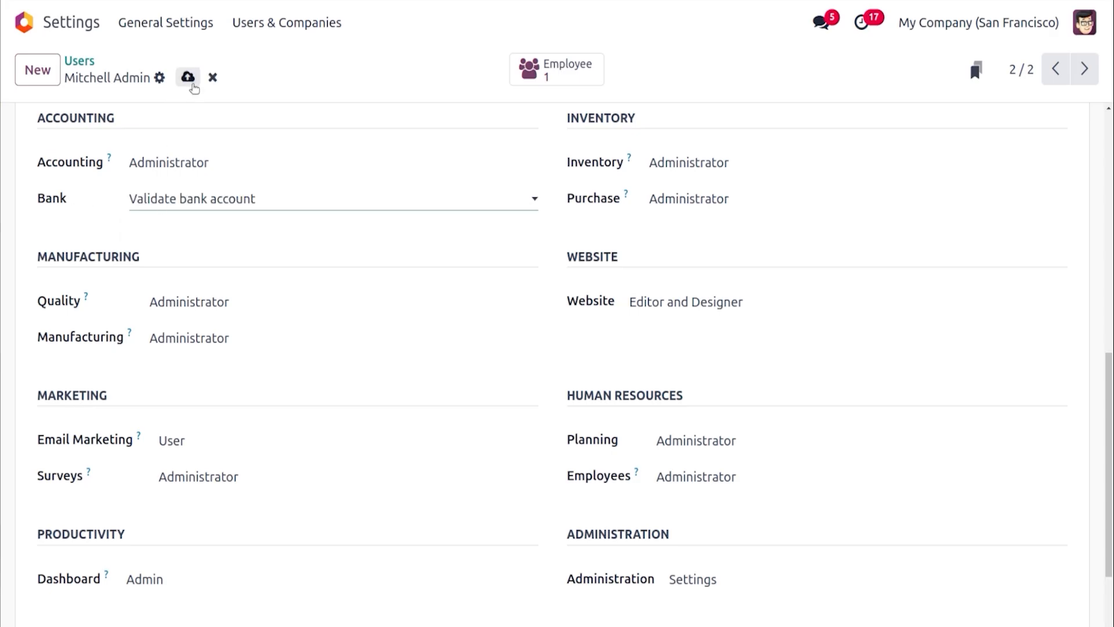
{"action": "left_click", "coordinate": [213, 77]}
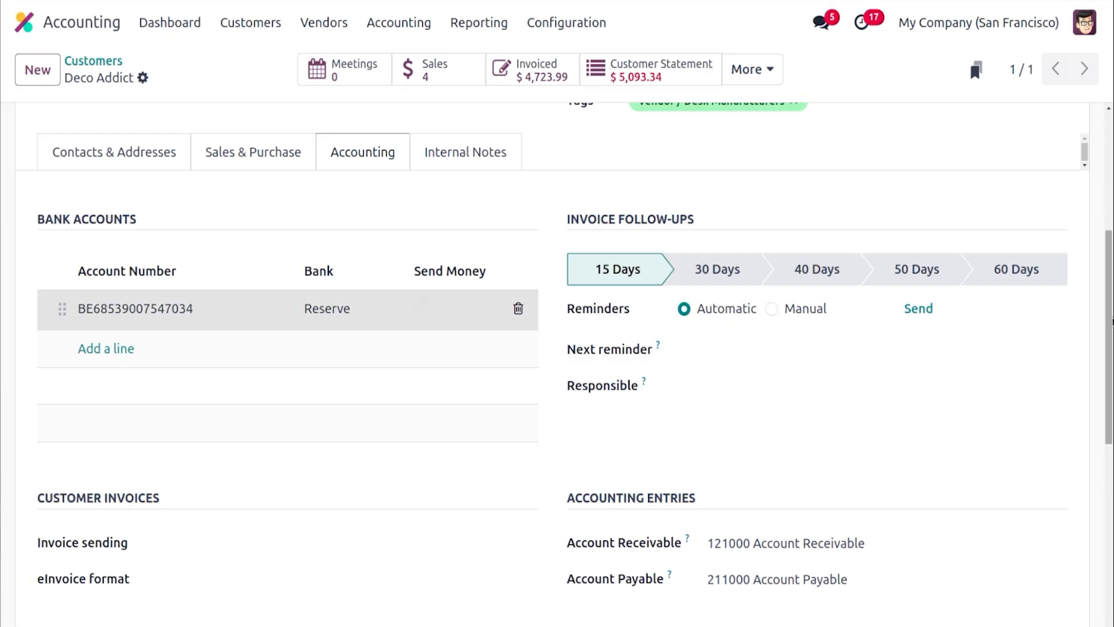
Open Deco Addict's customer statement
{"action": "left_click_drag", "start_coordinate": [1111, 325], "coordinate": [1112, 206]}
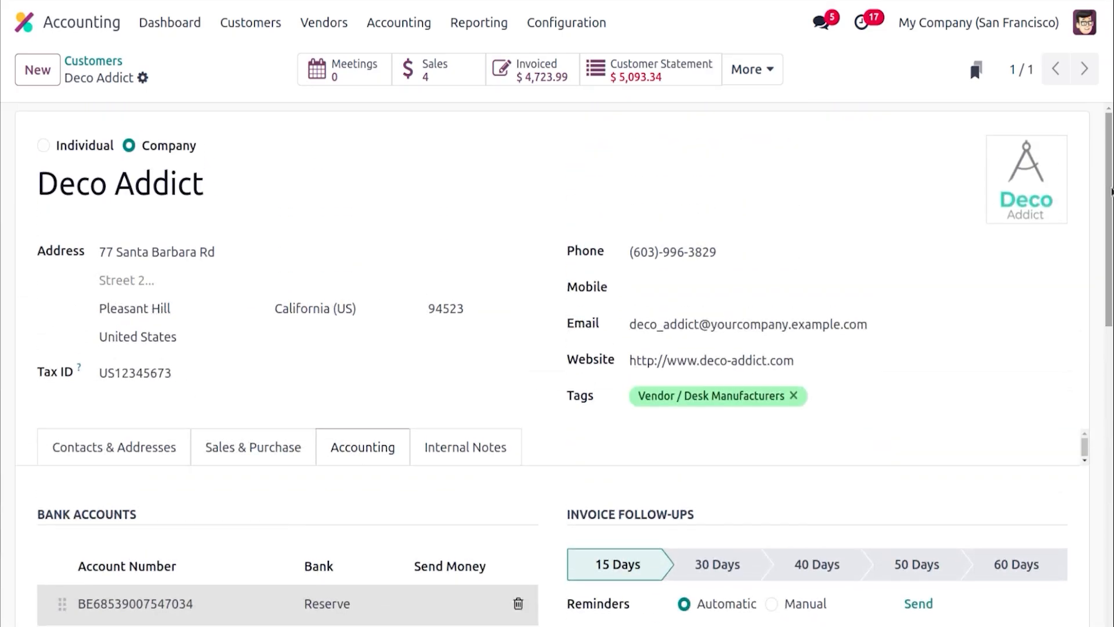
{"action": "left_click", "coordinate": [700, 71]}
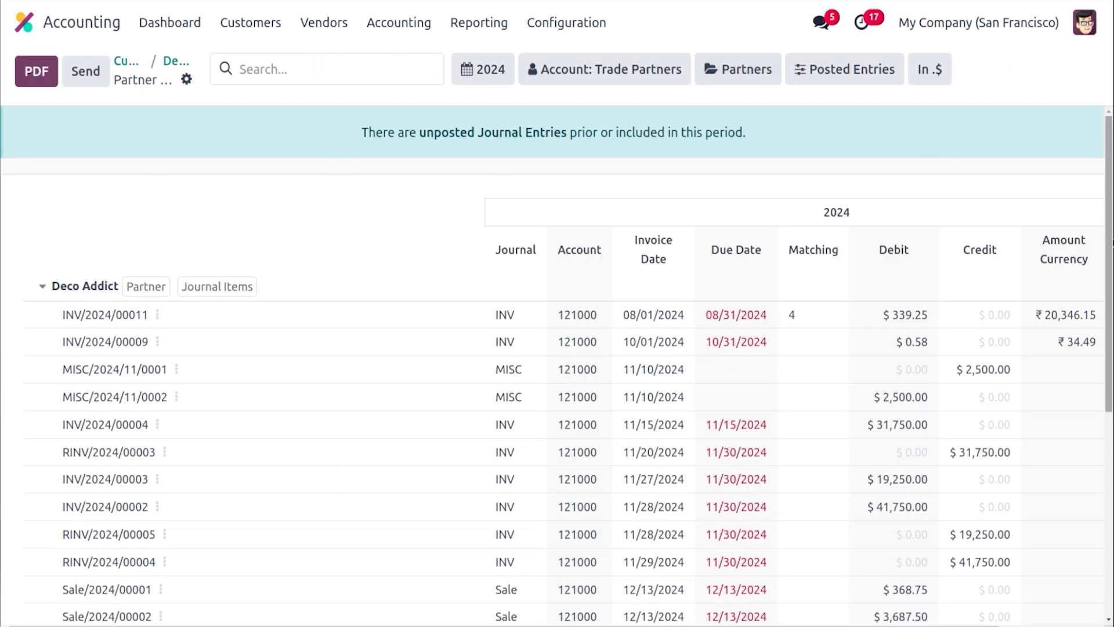
Export Deco Addict's partner ledger to PDF and return to the customer form
{"action": "left_click_drag", "start_coordinate": [1111, 235], "coordinate": [1111, 415]}
{"action": "scroll", "coordinate": [746, 133], "scroll_direction": "up", "scroll_amount": 5}
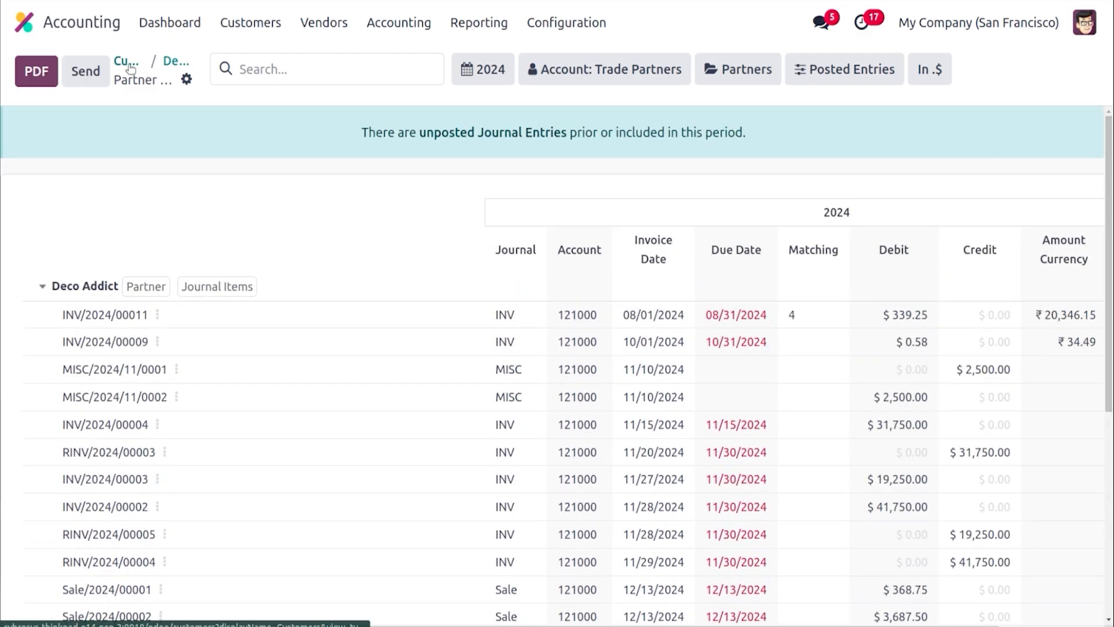
{"action": "left_click", "coordinate": [57, 73]}
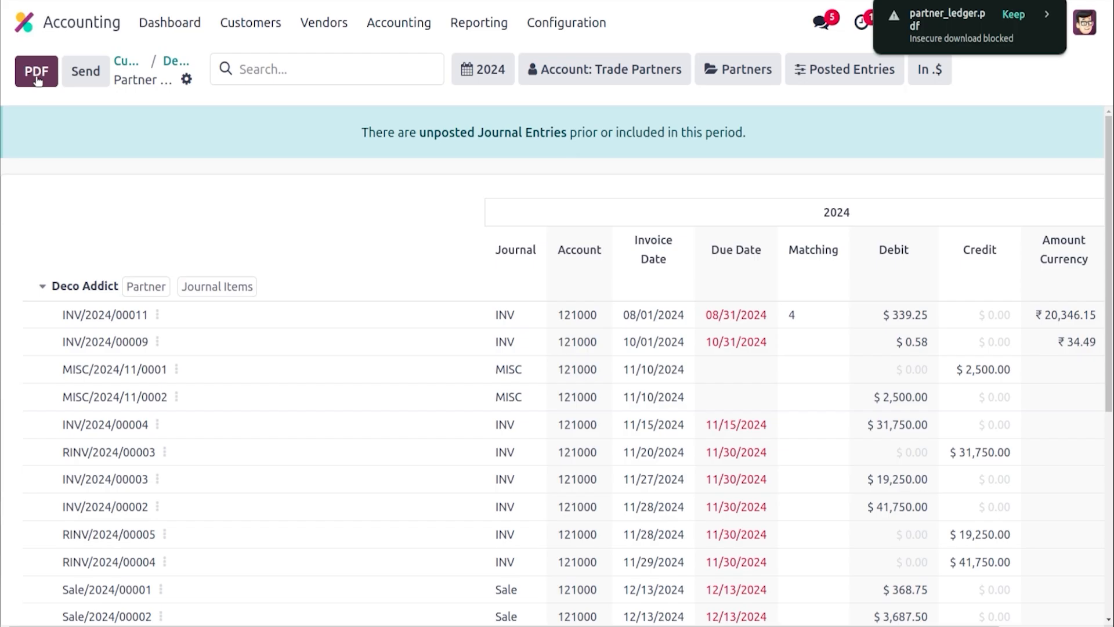
{"action": "left_click", "coordinate": [177, 66]}
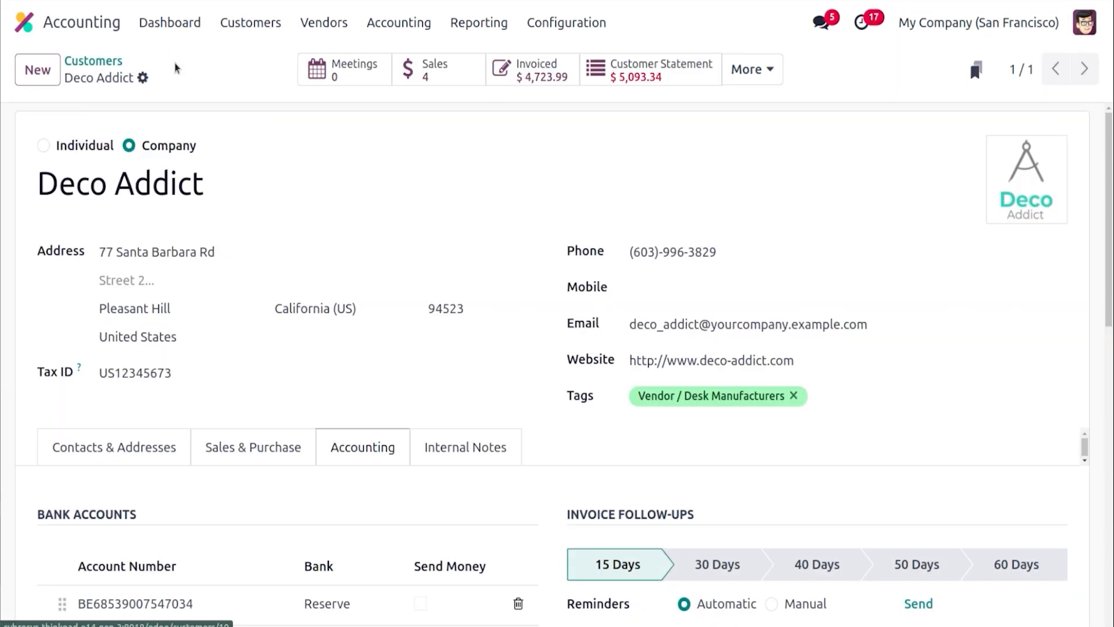
Create a new customer invoice for Deco Addict
{"action": "left_click", "coordinate": [142, 78]}
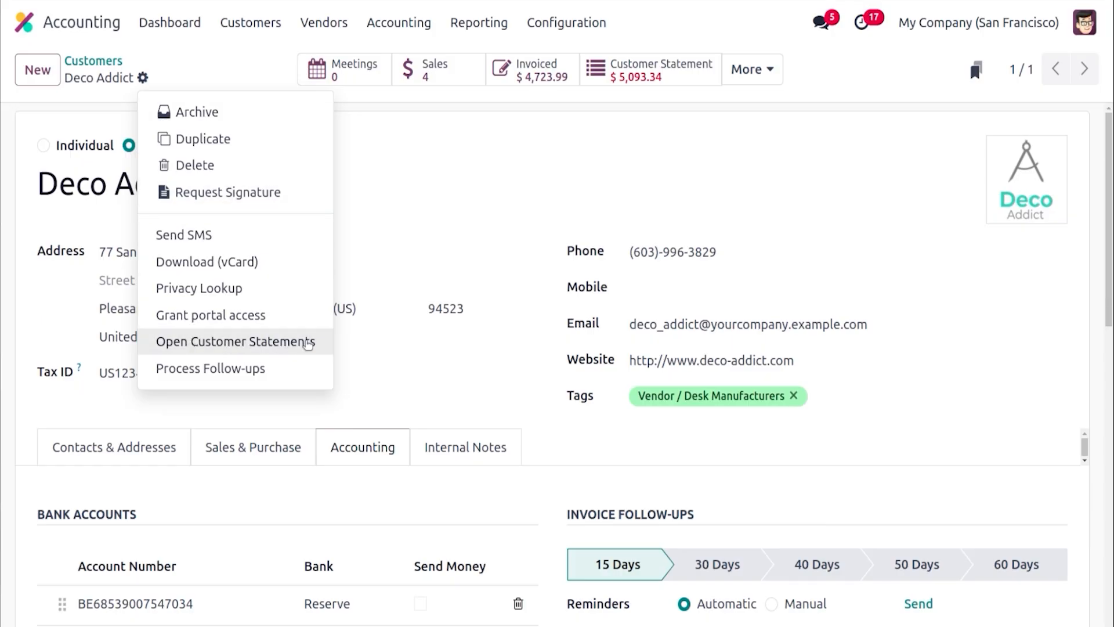
{"action": "left_click", "coordinate": [387, 238]}
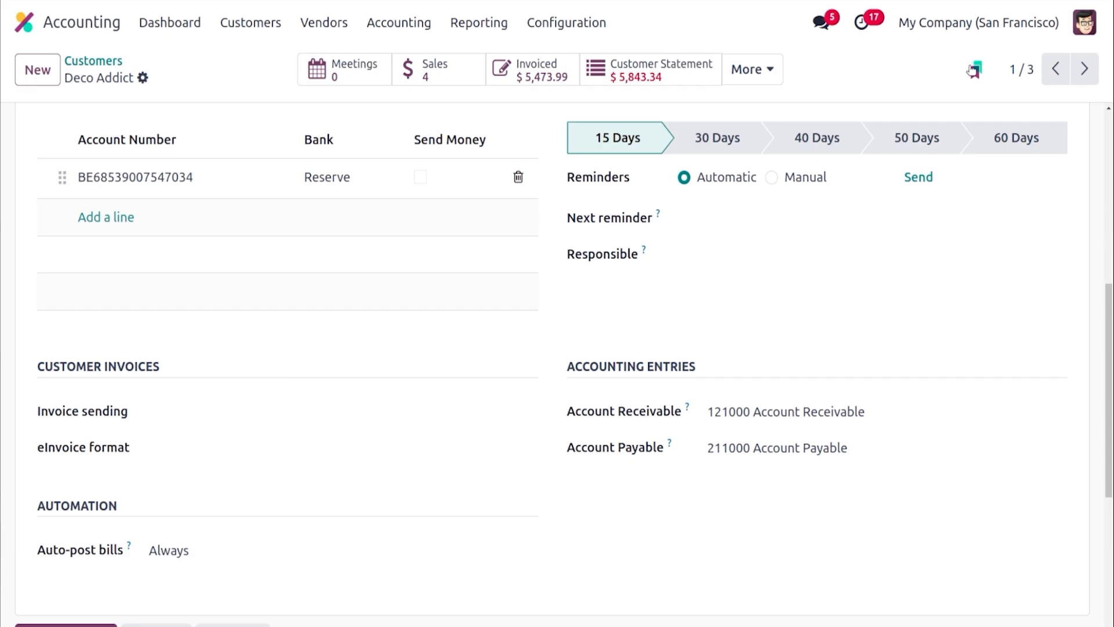
{"action": "left_click", "coordinate": [260, 35]}
{"action": "left_click", "coordinate": [262, 62]}
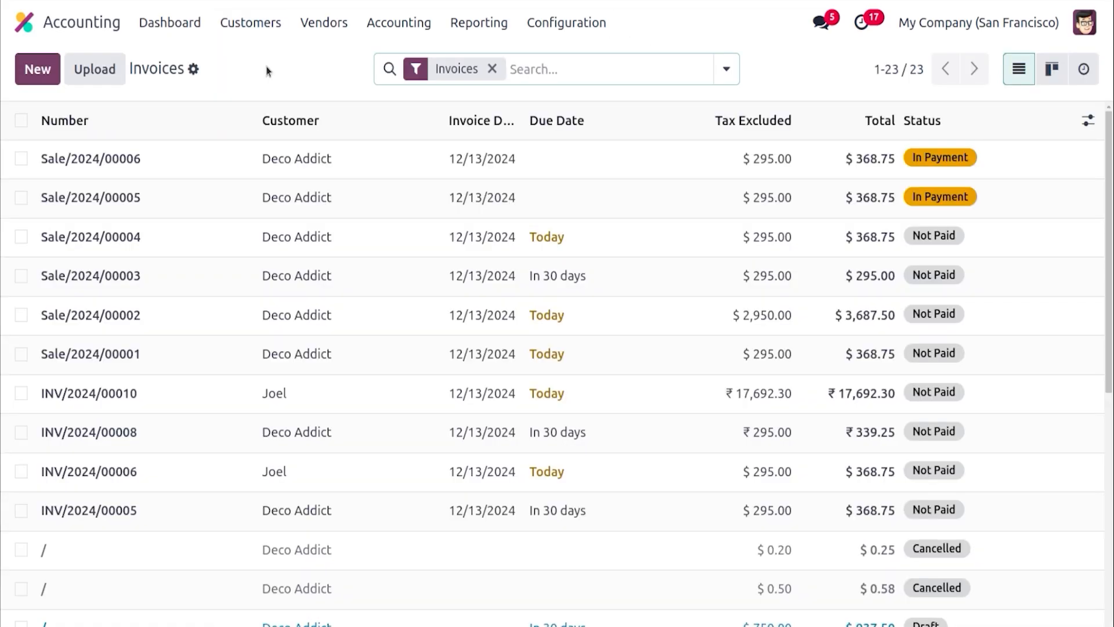
{"action": "left_click", "coordinate": [35, 73]}
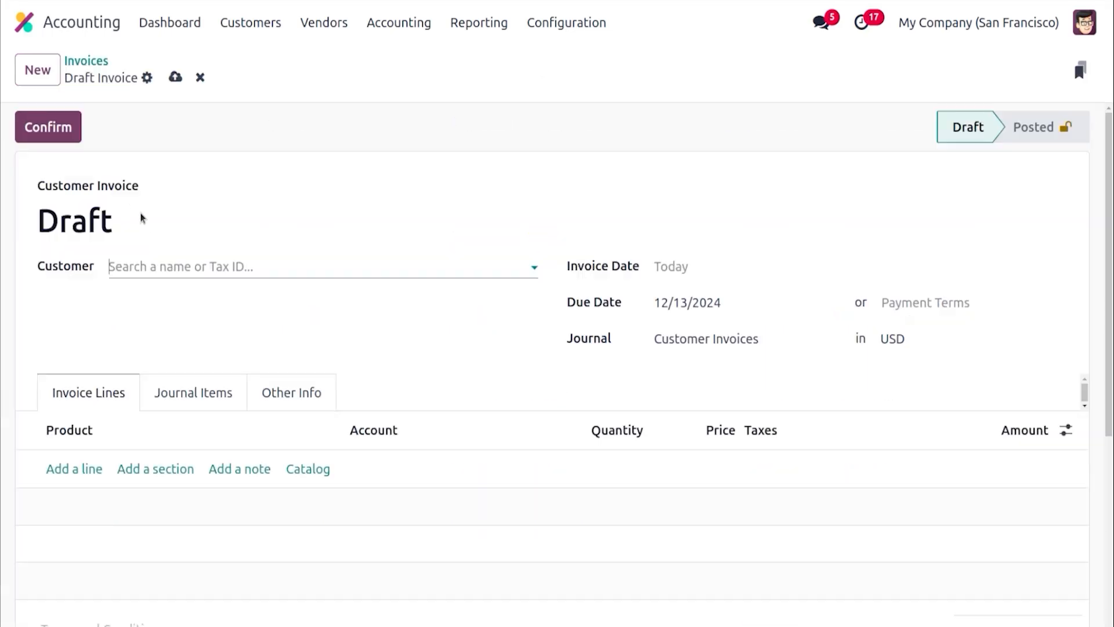
{"action": "left_click", "coordinate": [153, 259]}
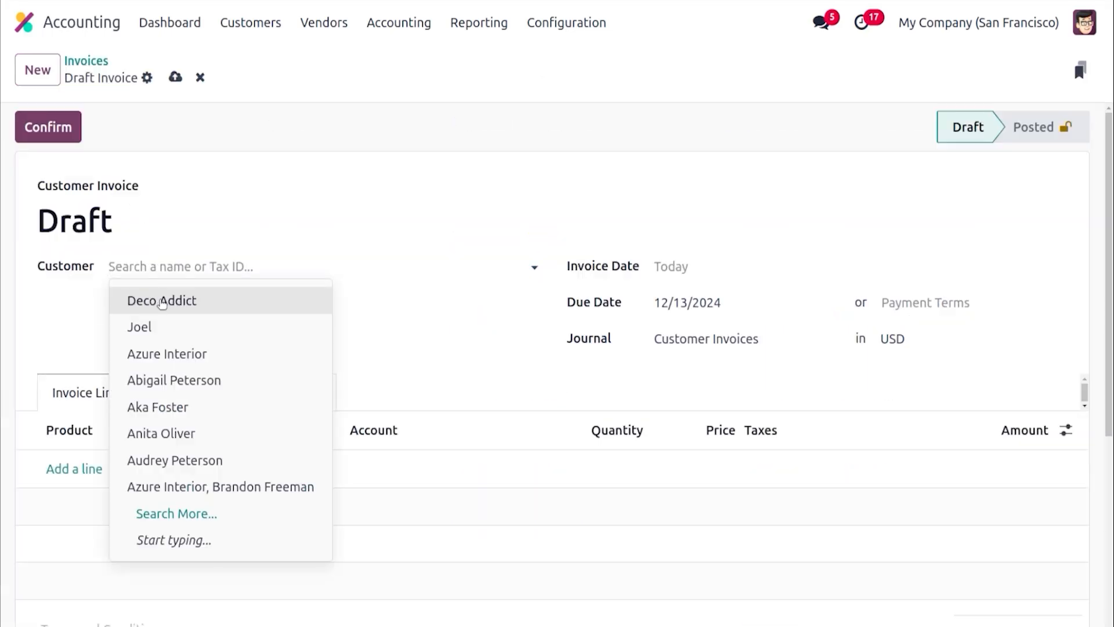
{"action": "left_click", "coordinate": [162, 301]}
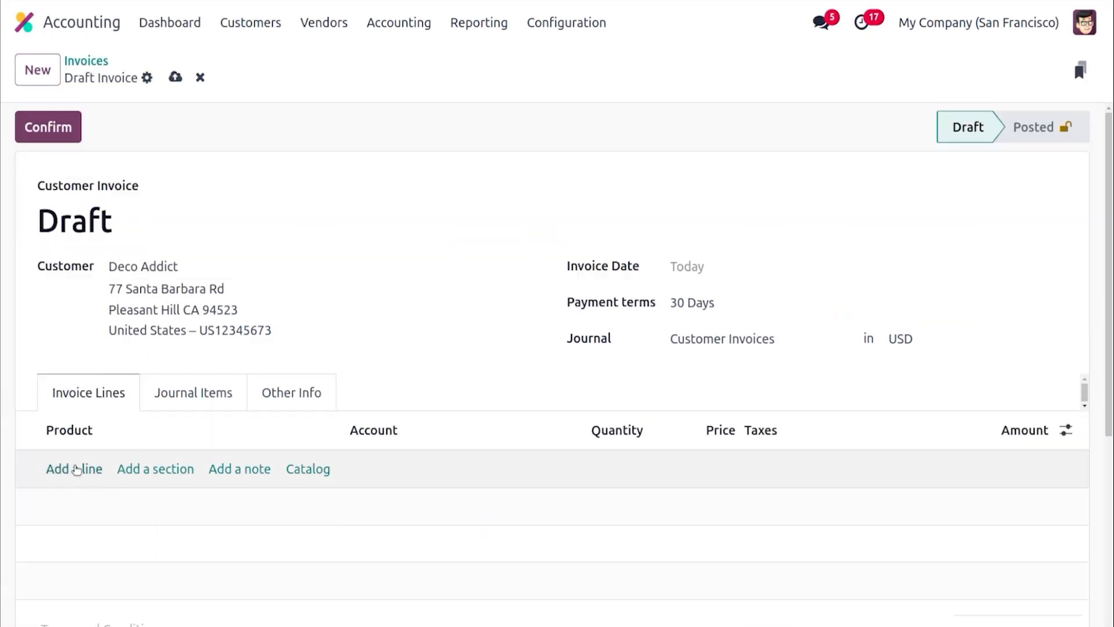
Add an invoice line for [DESK0005] Customizable Desk (Custom, White)
{"action": "left_click", "coordinate": [76, 469]}
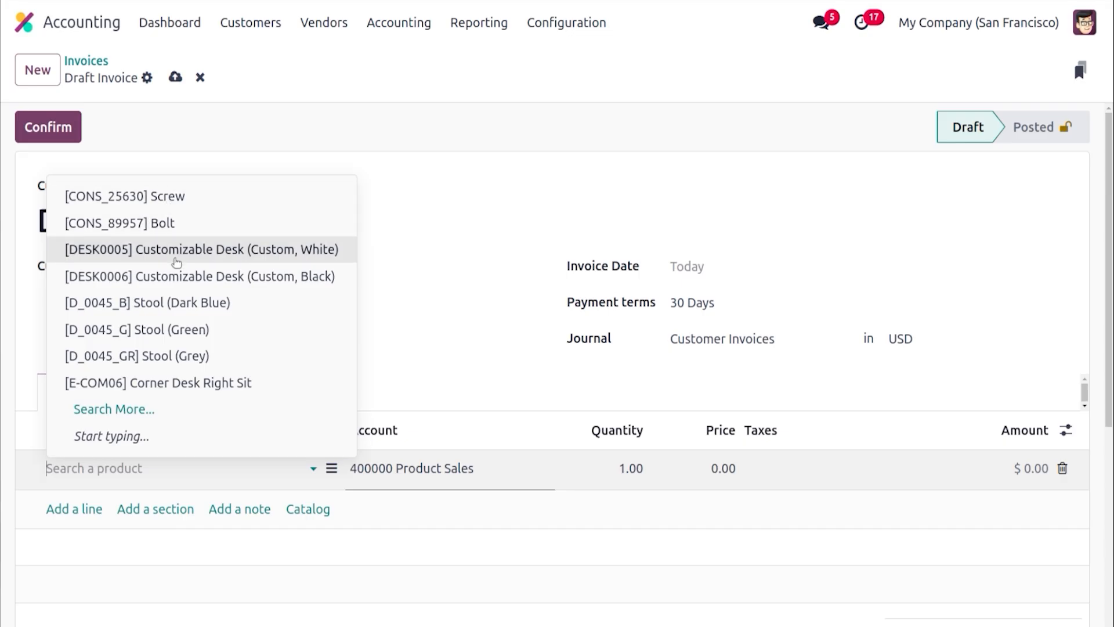
{"action": "left_click", "coordinate": [177, 263]}
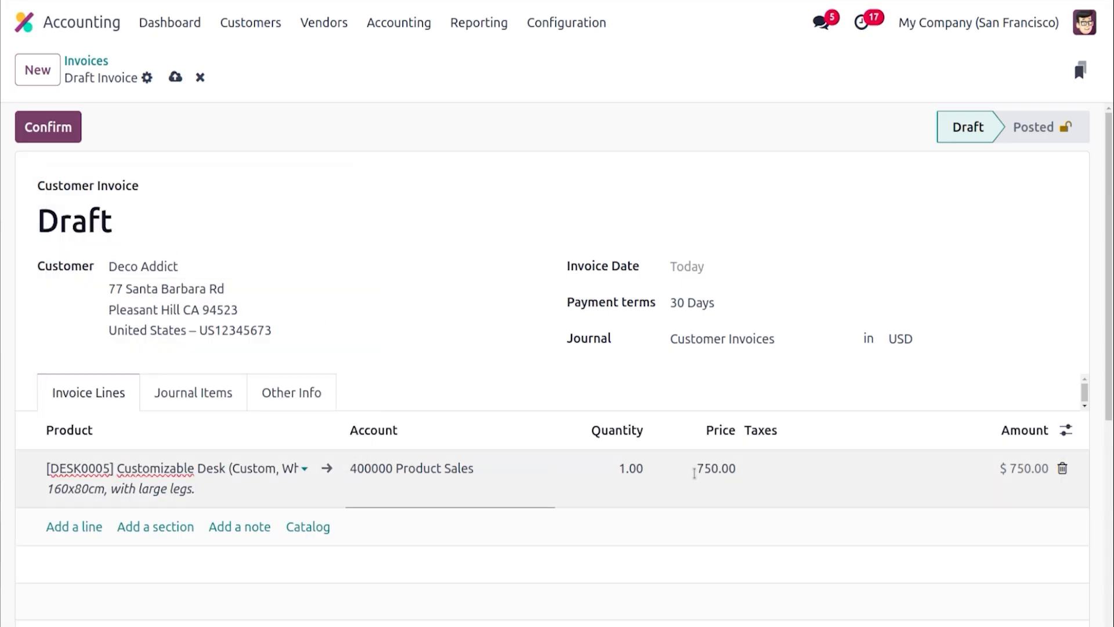
{"action": "left_click", "coordinate": [683, 256]}
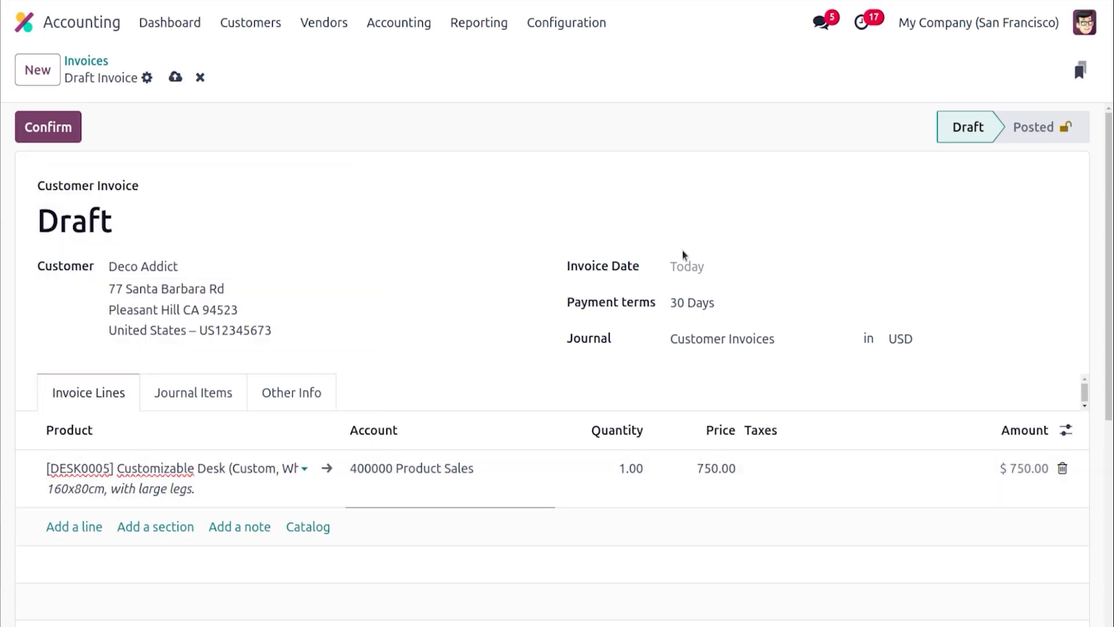
Date the invoice 12/01/2024 with Immediate Payment terms and confirm it
{"action": "left_click", "coordinate": [685, 266]}
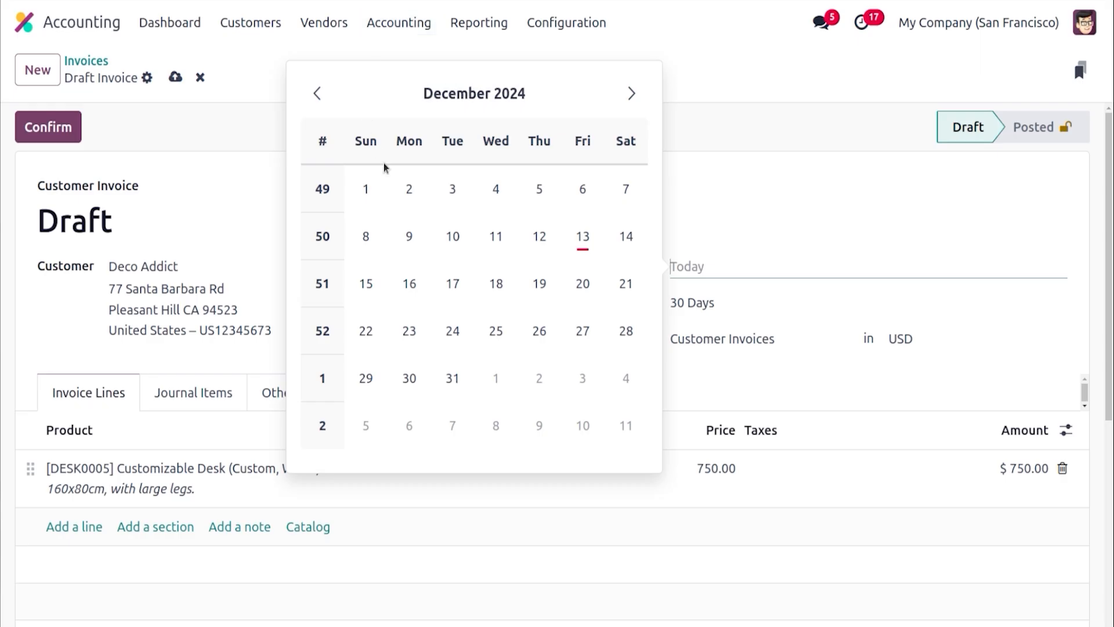
{"action": "left_click", "coordinate": [367, 188]}
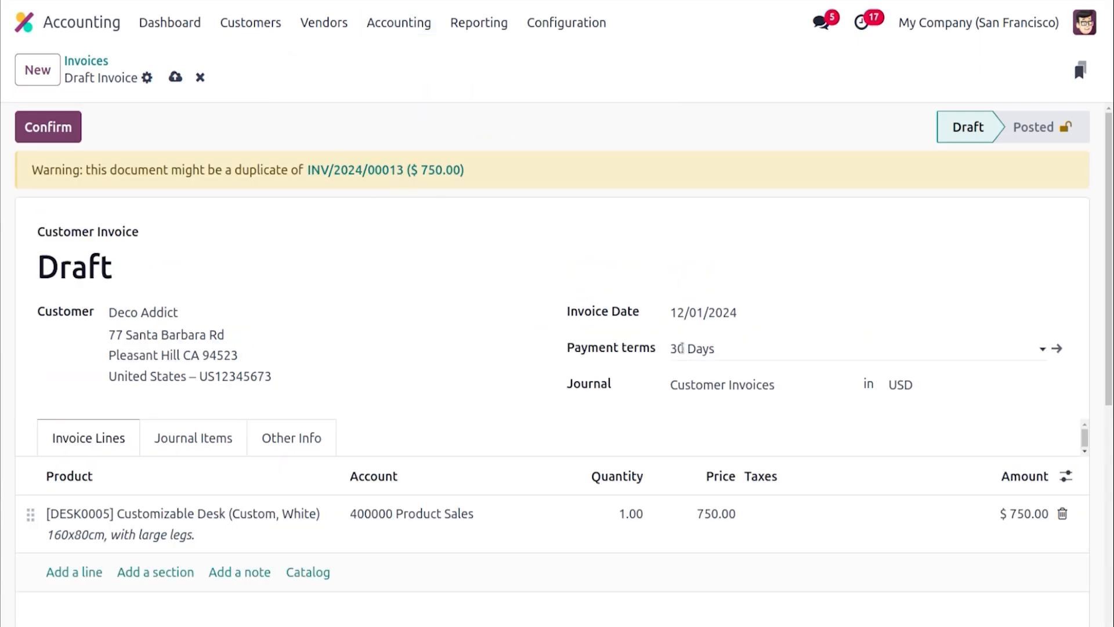
{"action": "left_click", "coordinate": [682, 348]}
{"action": "left_click", "coordinate": [702, 416]}
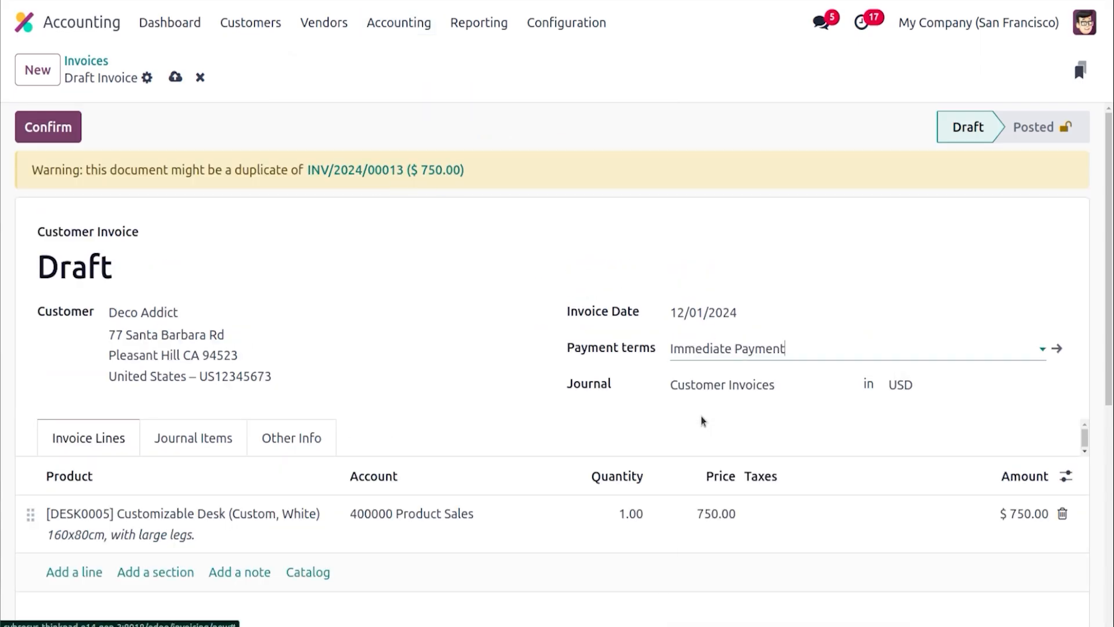
{"action": "left_click_drag", "start_coordinate": [703, 421], "coordinate": [203, 273]}
{"action": "left_click", "coordinate": [48, 127]}
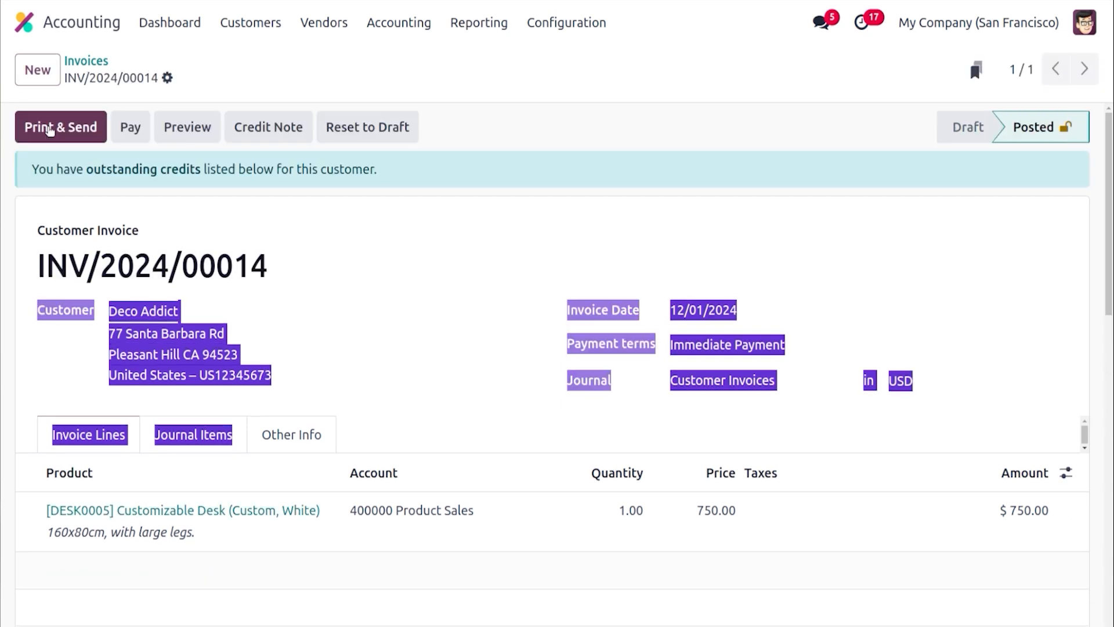
Open the Aged Receivable report and expand Deco Addict's entries
{"action": "left_click", "coordinate": [453, 158]}
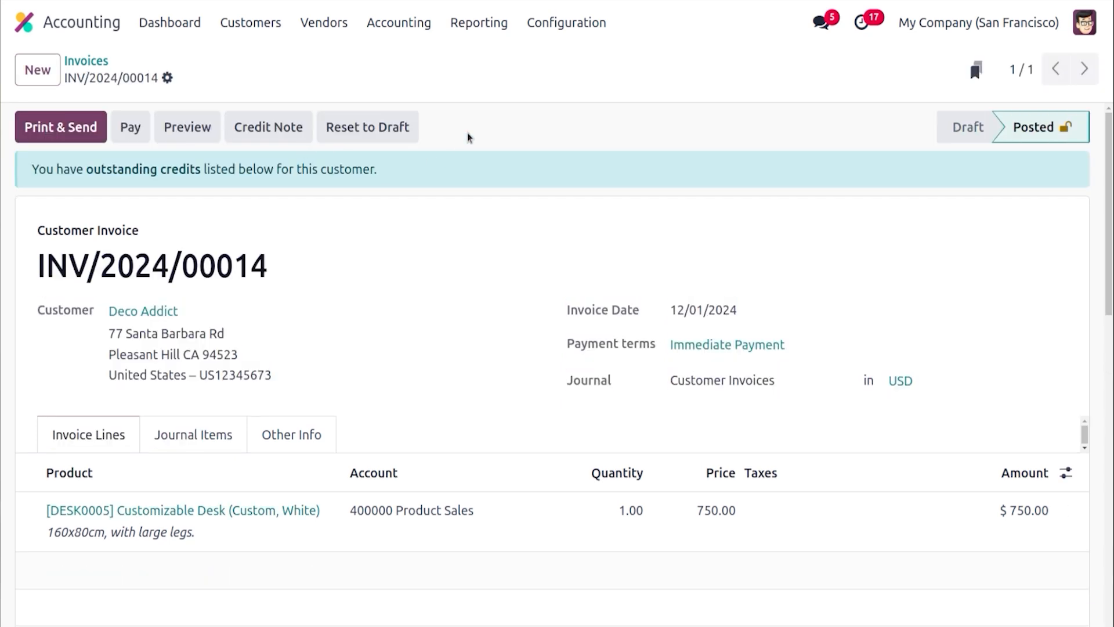
{"action": "left_click", "coordinate": [465, 29]}
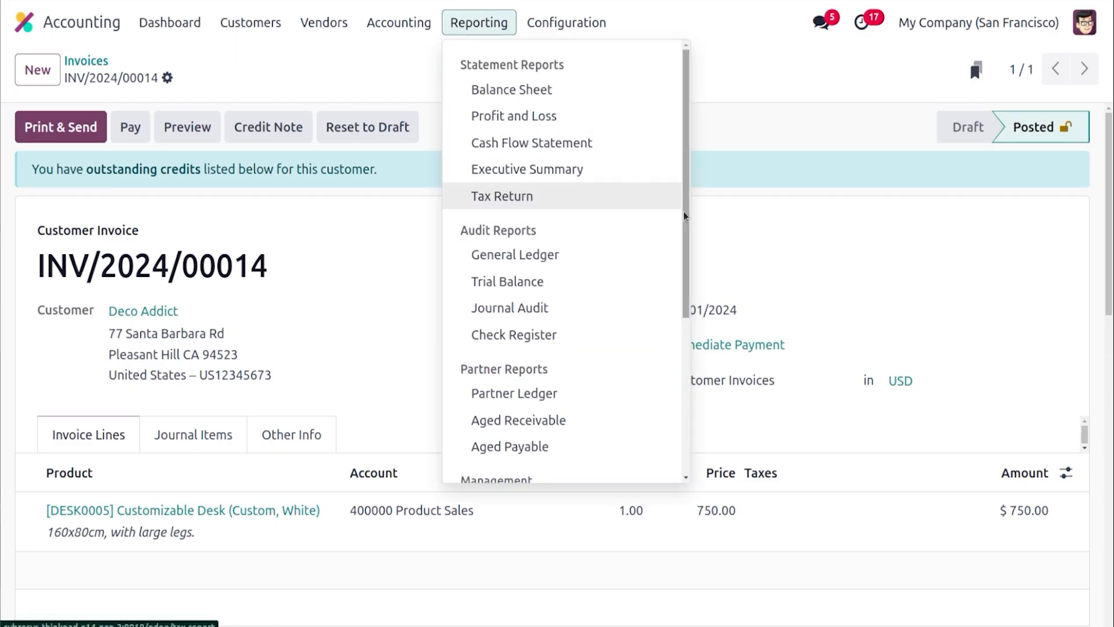
{"action": "left_click_drag", "start_coordinate": [684, 215], "coordinate": [687, 382]}
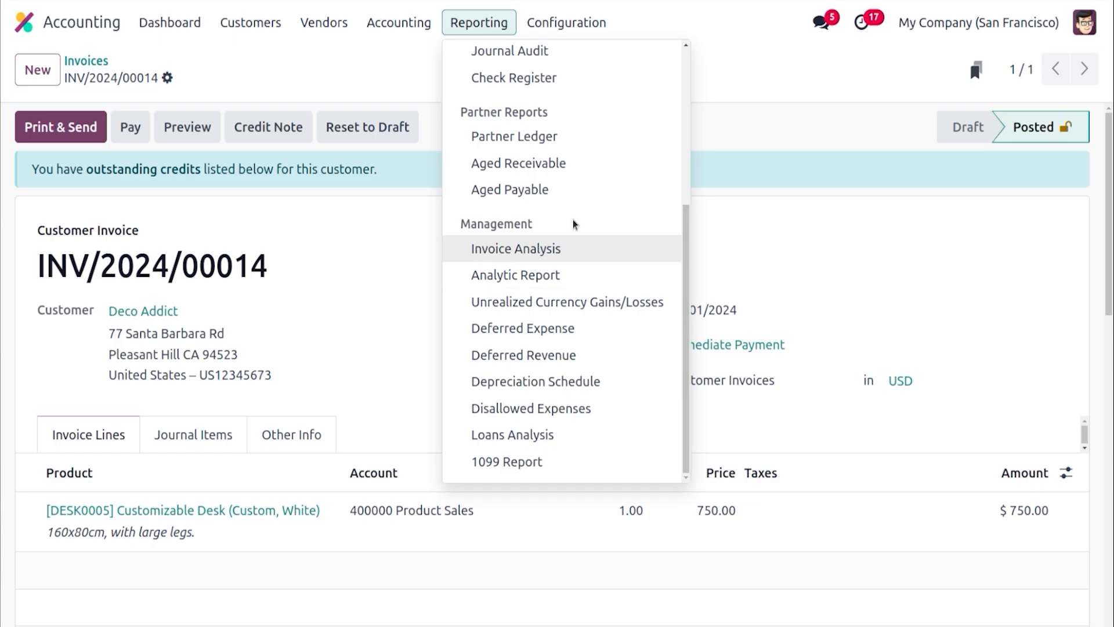
{"action": "left_click", "coordinate": [548, 168]}
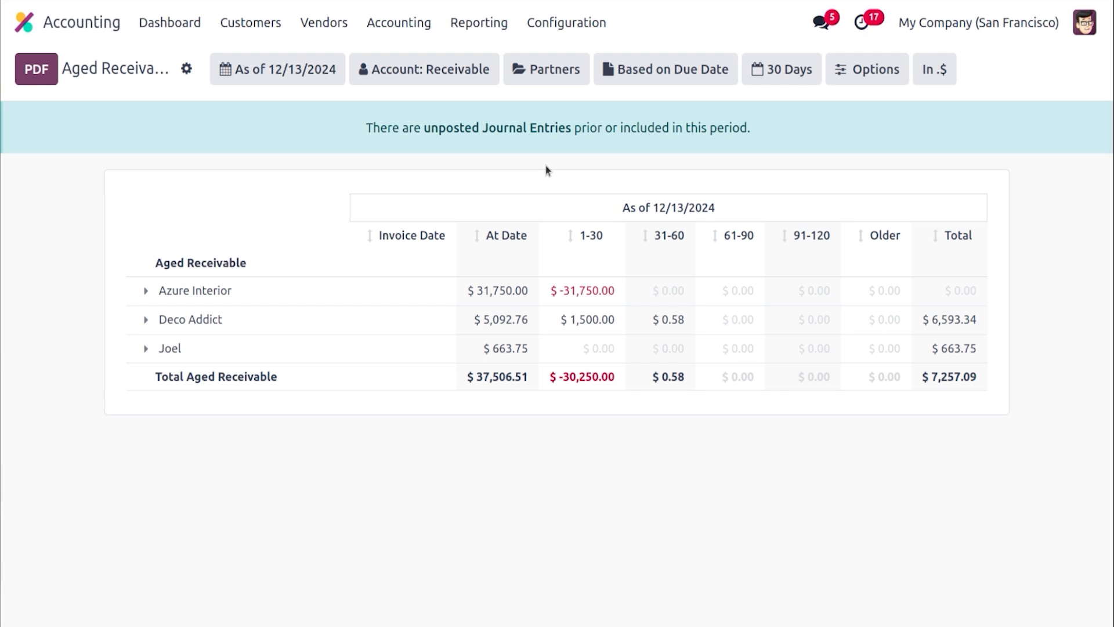
{"action": "left_click", "coordinate": [149, 320]}
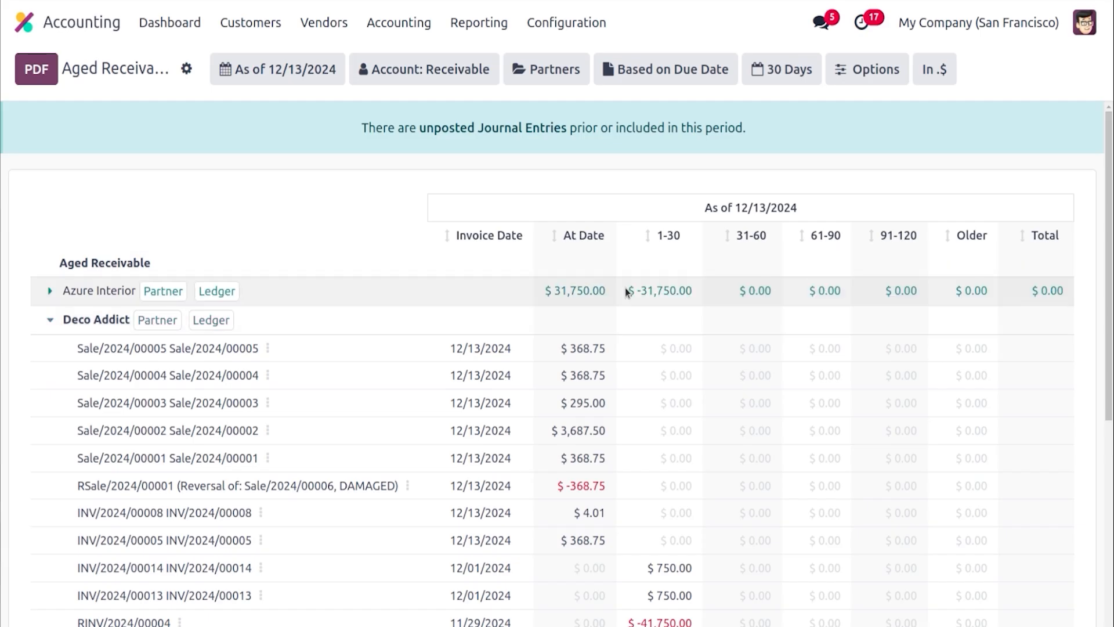
{"action": "left_click_drag", "start_coordinate": [1109, 294], "coordinate": [1111, 394]}
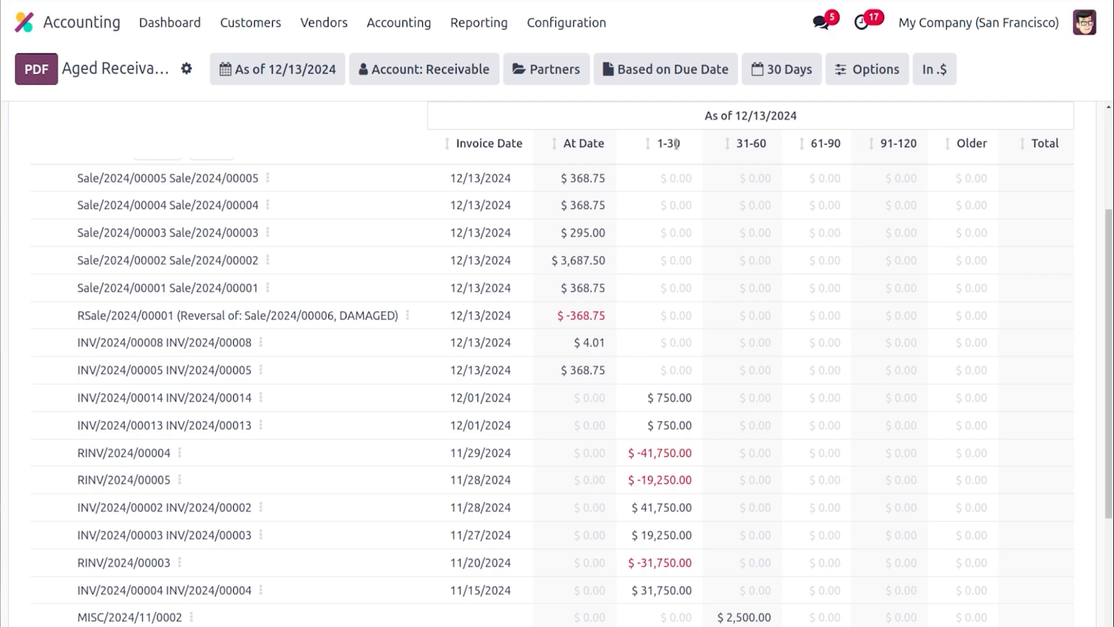
Create a new vendor bill for Azure Interior
{"action": "left_click", "coordinate": [327, 26]}
{"action": "left_click", "coordinate": [318, 61]}
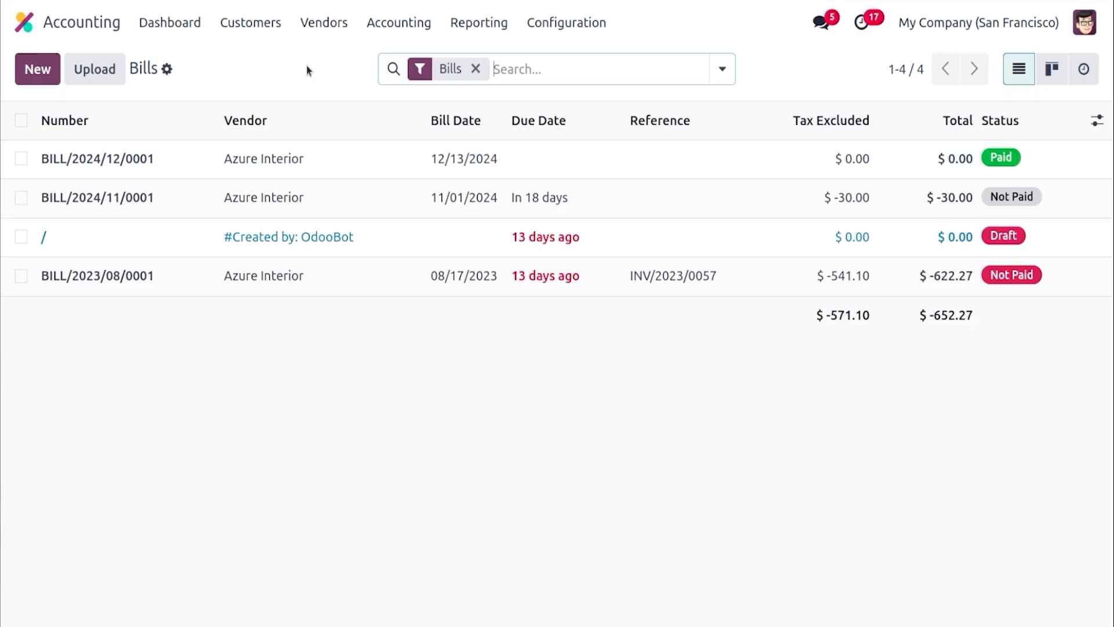
{"action": "left_click", "coordinate": [36, 70]}
{"action": "left_click", "coordinate": [203, 266]}
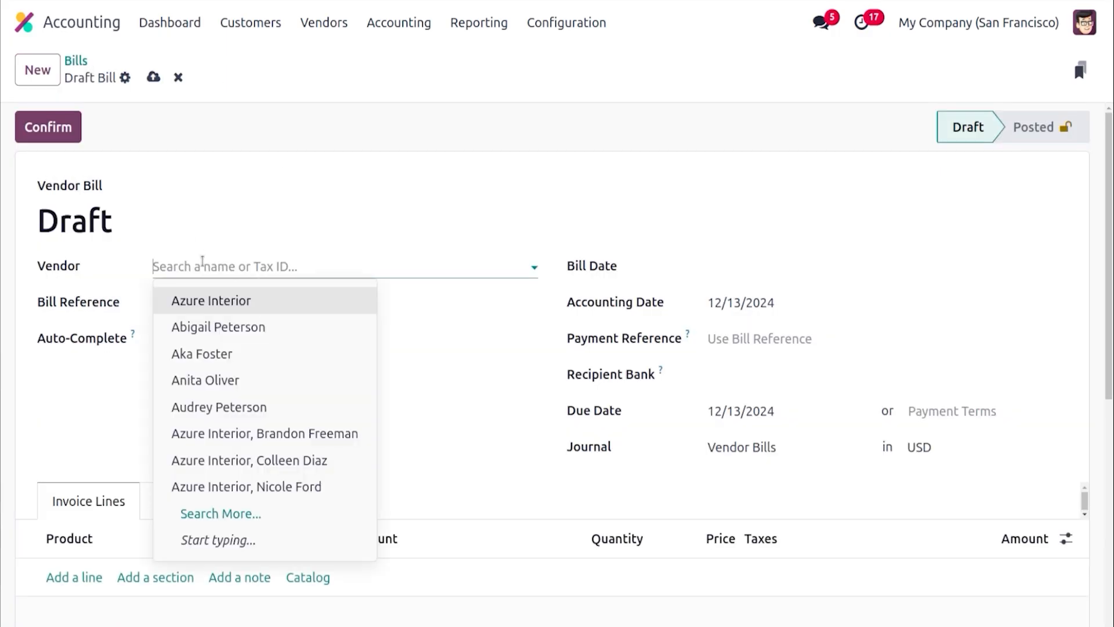
{"action": "left_click", "coordinate": [211, 298]}
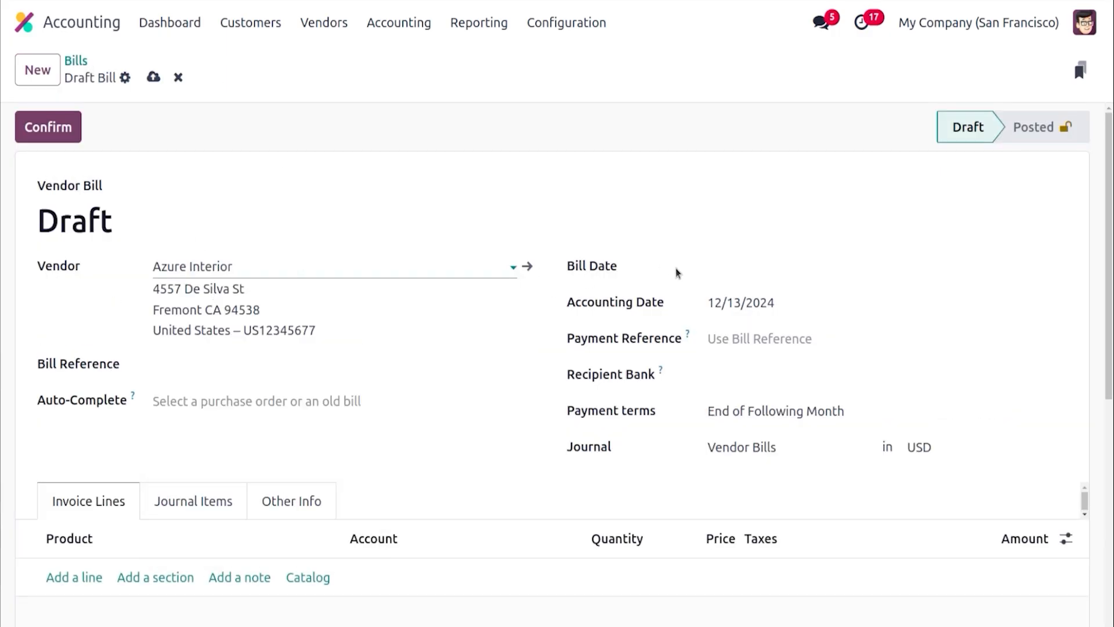
Set the bill date to 12/01/2024 and the payment terms to Immediate Payment
{"action": "left_click", "coordinate": [732, 268]}
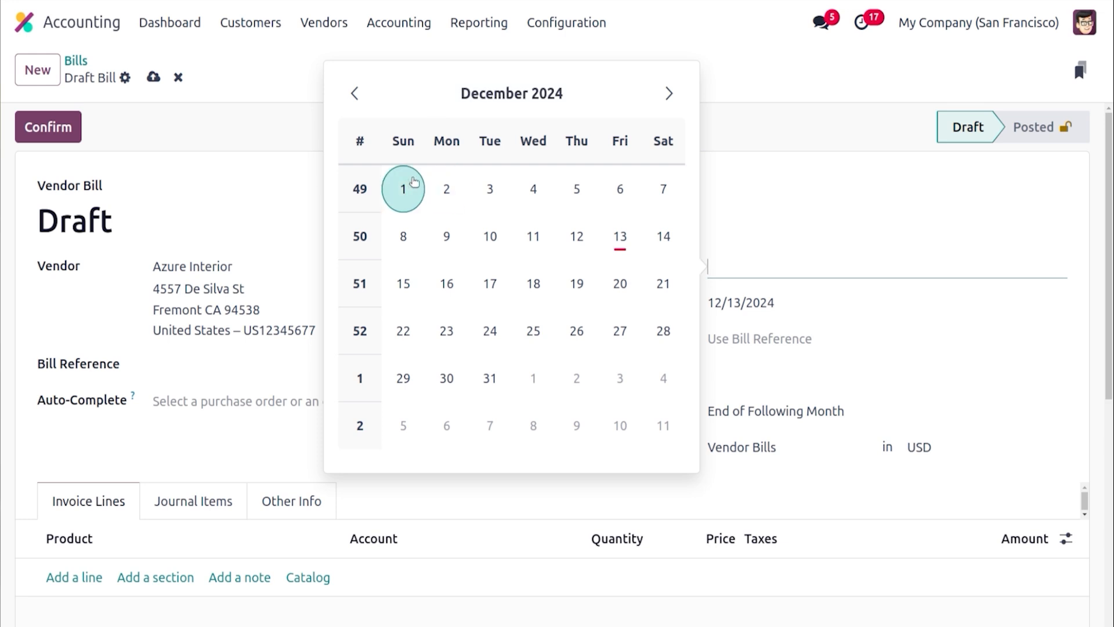
{"action": "left_click", "coordinate": [403, 188]}
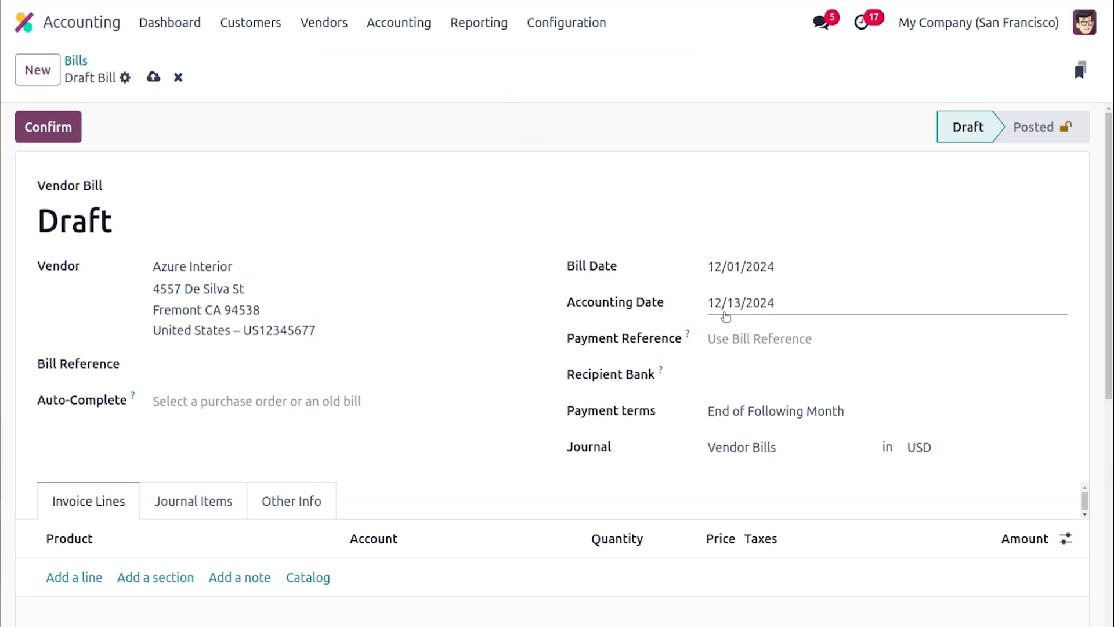
{"action": "left_click", "coordinate": [737, 409]}
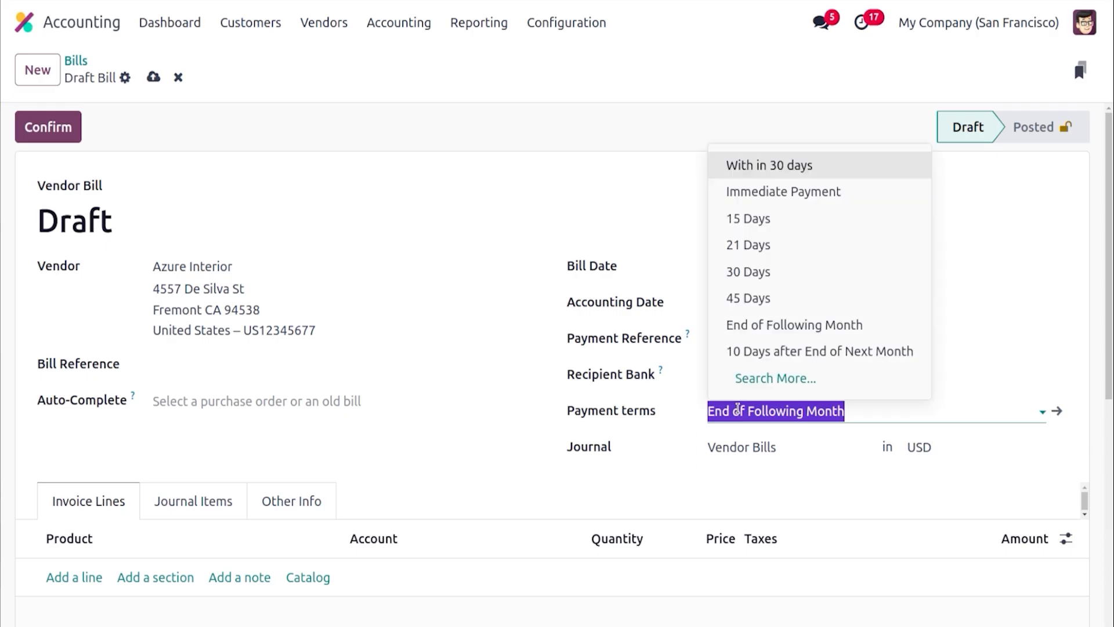
{"action": "left_click", "coordinate": [743, 190]}
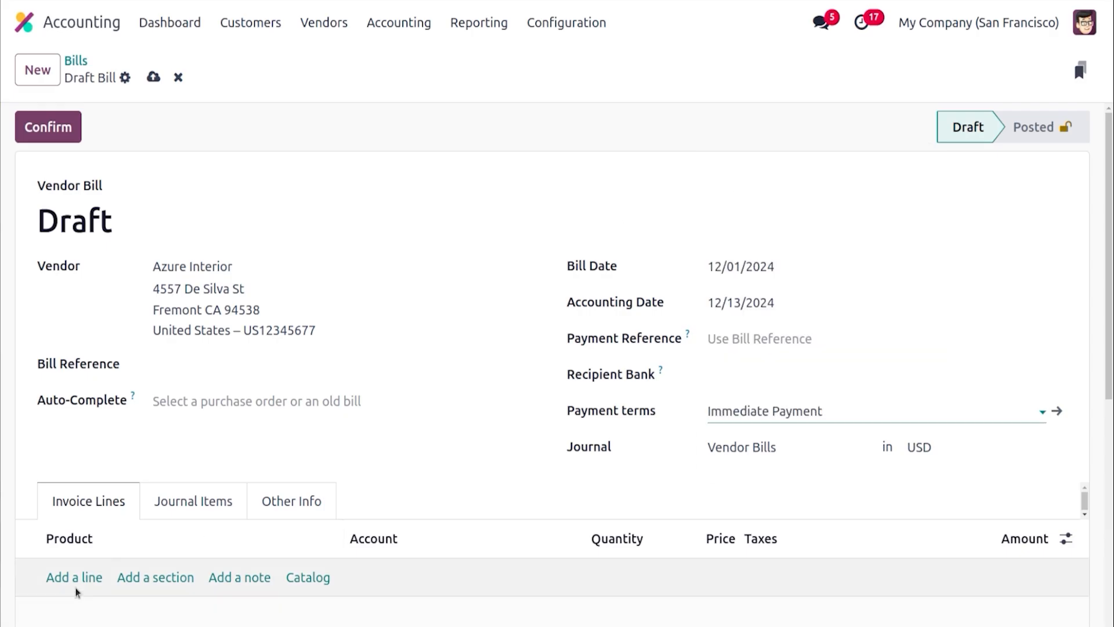
Add a bill line for [DESK0006] Customizable Desk (Custom, Black)
{"action": "left_click", "coordinate": [69, 577]}
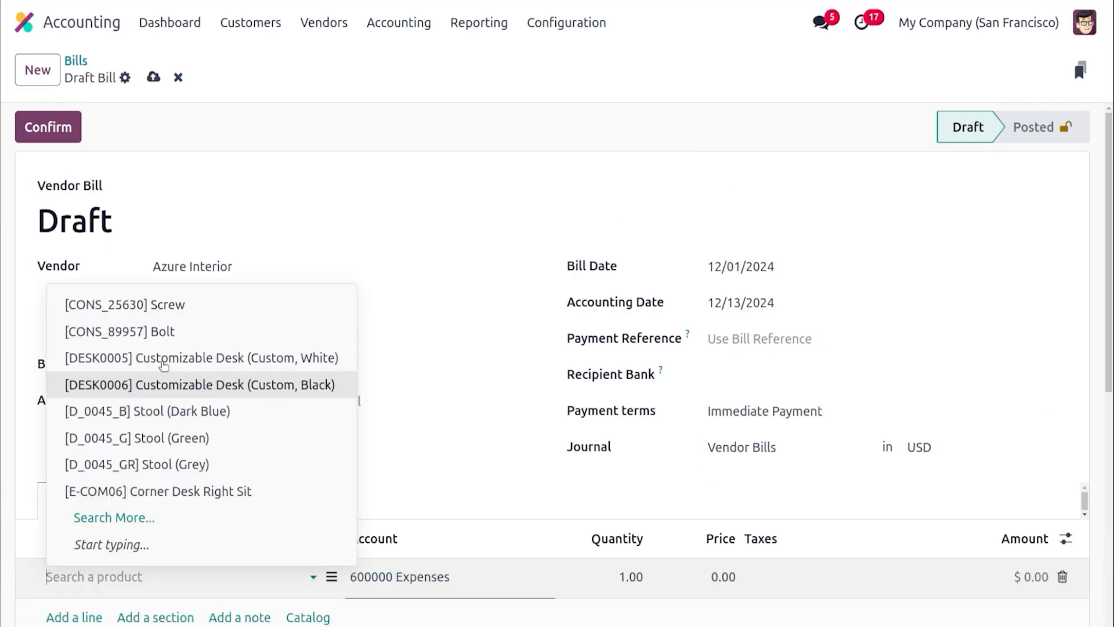
{"action": "left_click", "coordinate": [194, 386]}
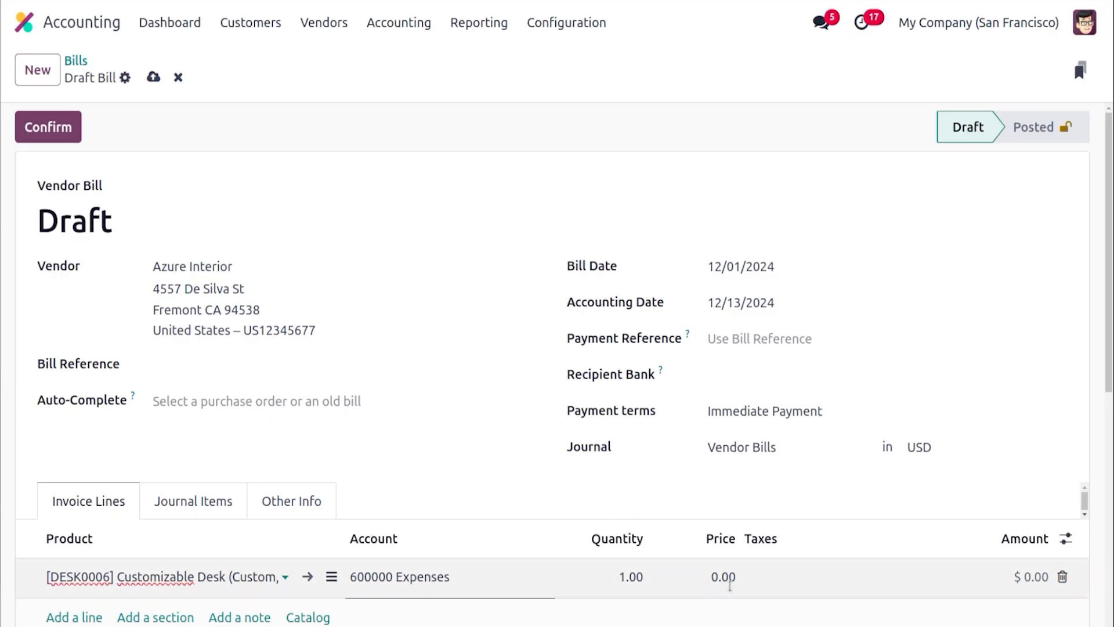
Set the desk line's price to 200 and confirm the vendor bill
{"action": "left_click", "coordinate": [730, 586]}
{"action": "type", "text": "200"}
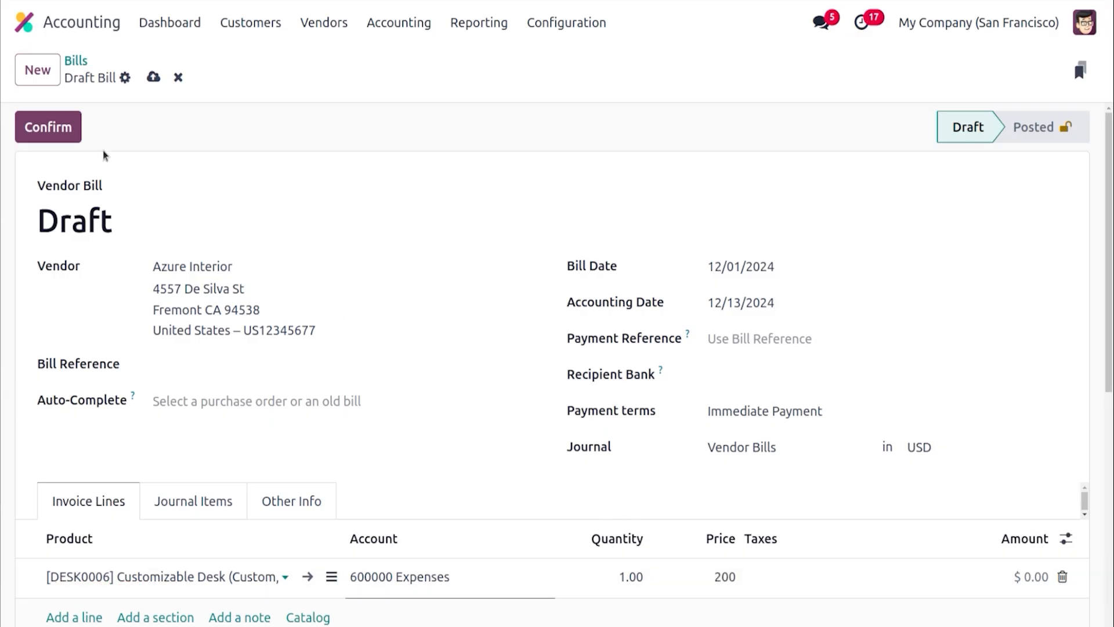
{"action": "left_click", "coordinate": [56, 130]}
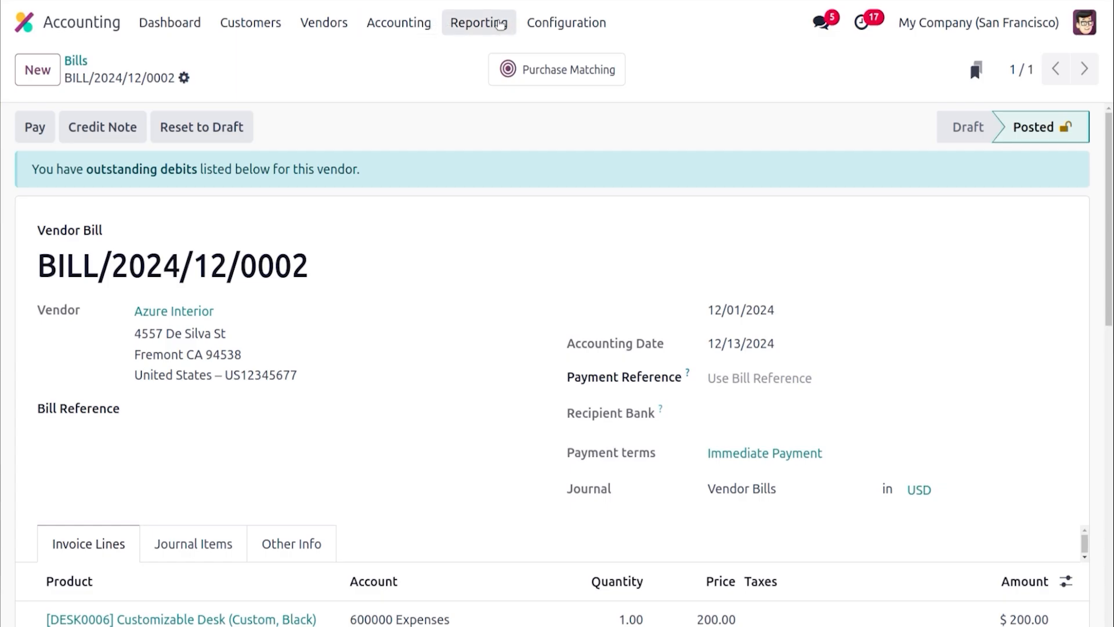
Open the Aged Payable report and expand Azure Interior's entries
{"action": "left_click", "coordinate": [501, 24]}
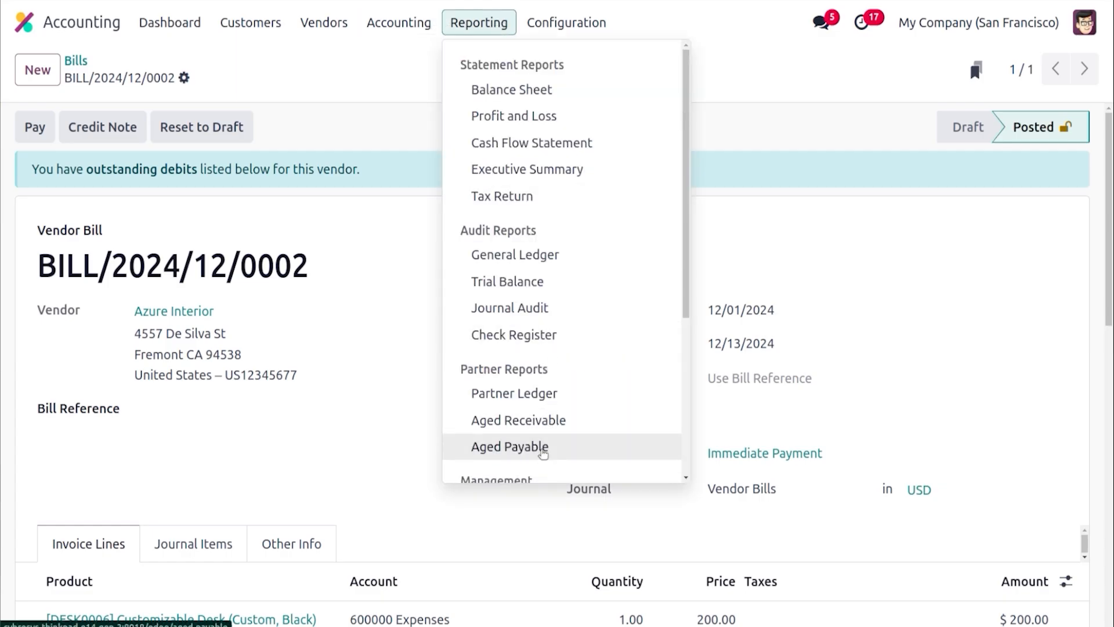
{"action": "left_click", "coordinate": [542, 448]}
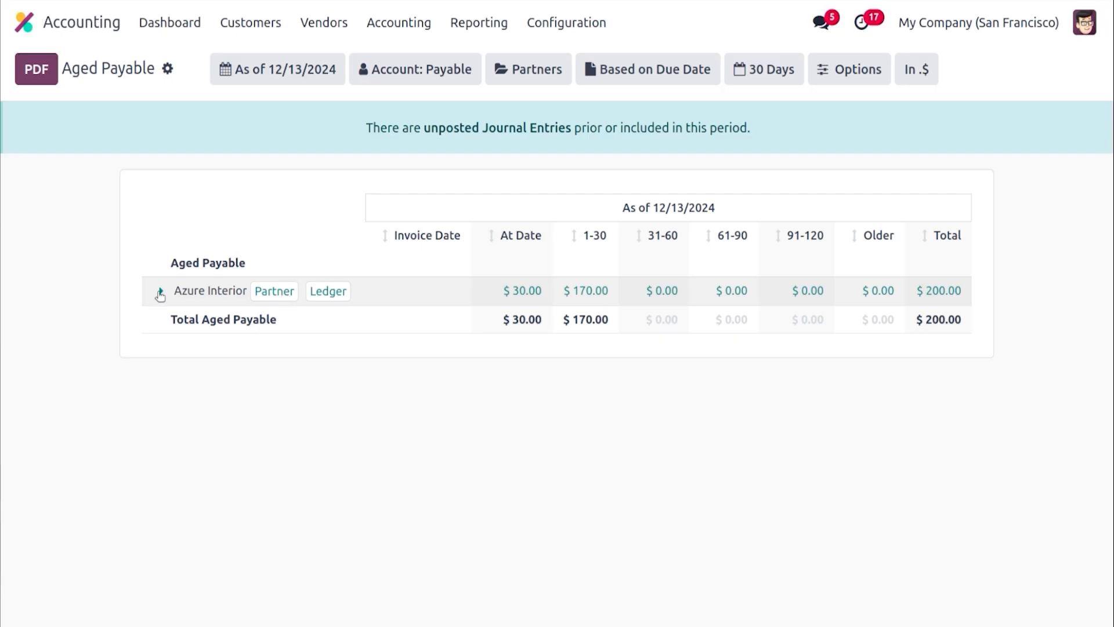
{"action": "left_click", "coordinate": [160, 292]}
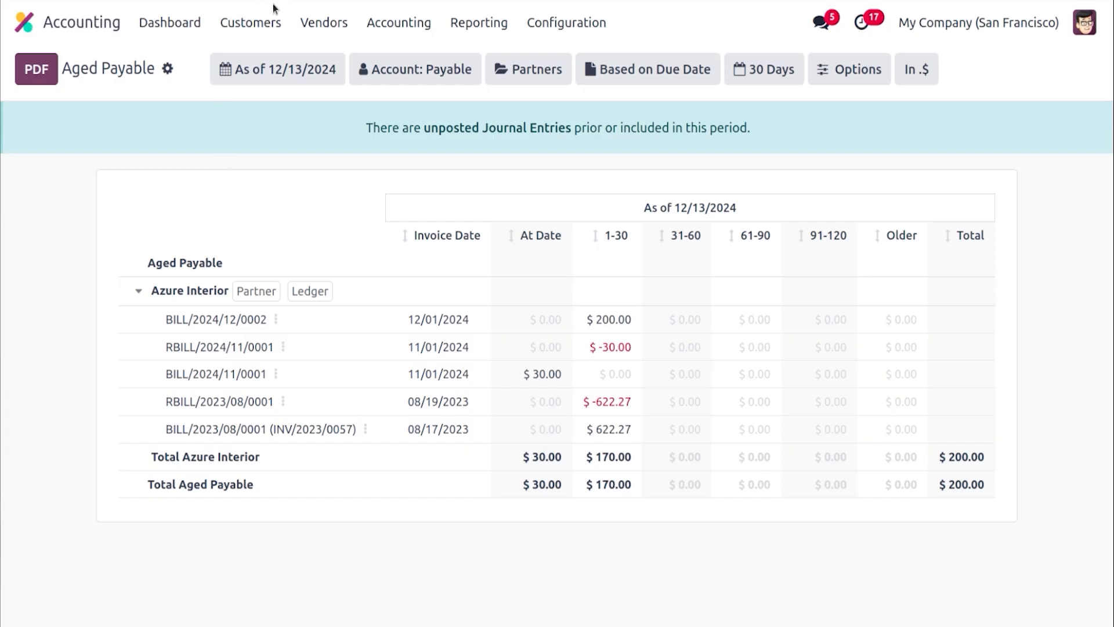
Open bill BILL/2024/12/0002 from the vendor bills list and review its journal items
{"action": "left_click", "coordinate": [328, 23]}
{"action": "left_click", "coordinate": [333, 62]}
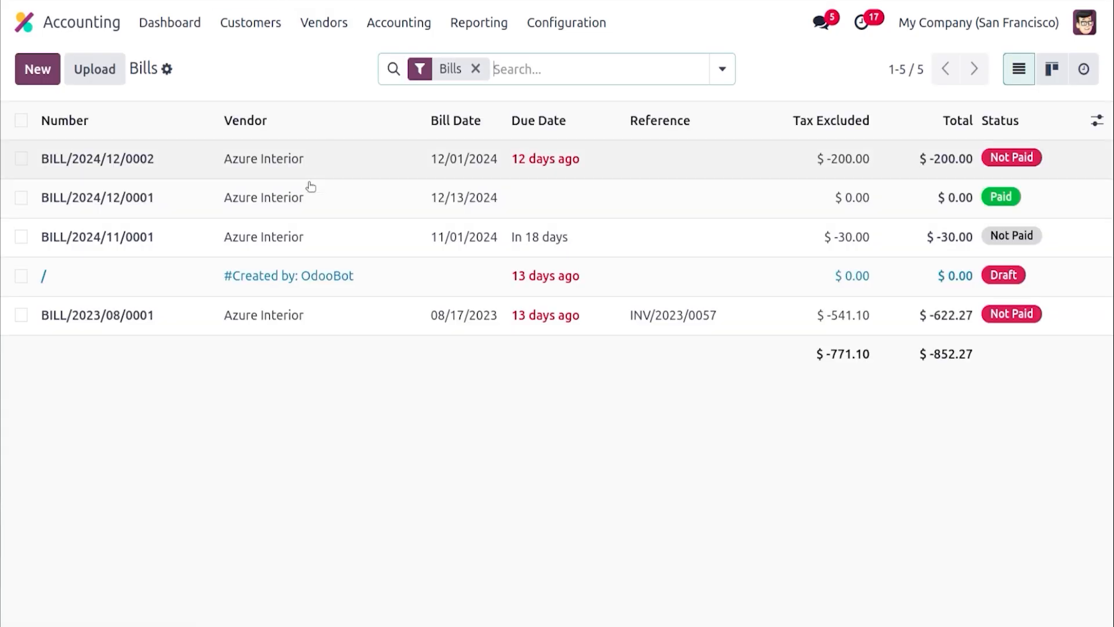
{"action": "left_click", "coordinate": [212, 159]}
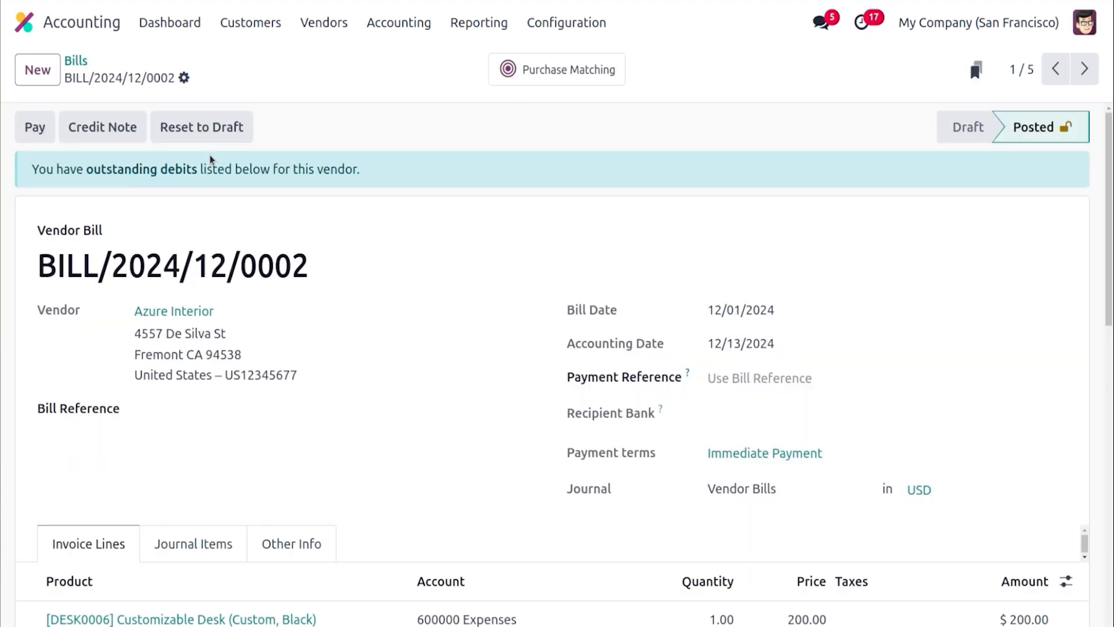
{"action": "left_click", "coordinate": [208, 541]}
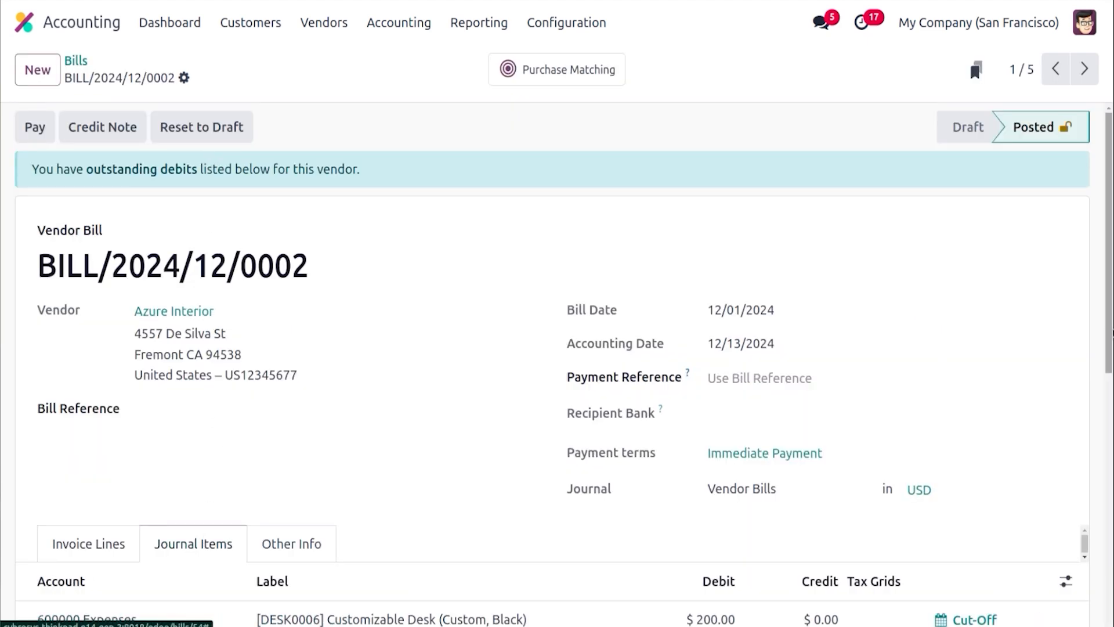
{"action": "scroll", "coordinate": [207, 542], "scroll_direction": "down", "scroll_amount": 5}
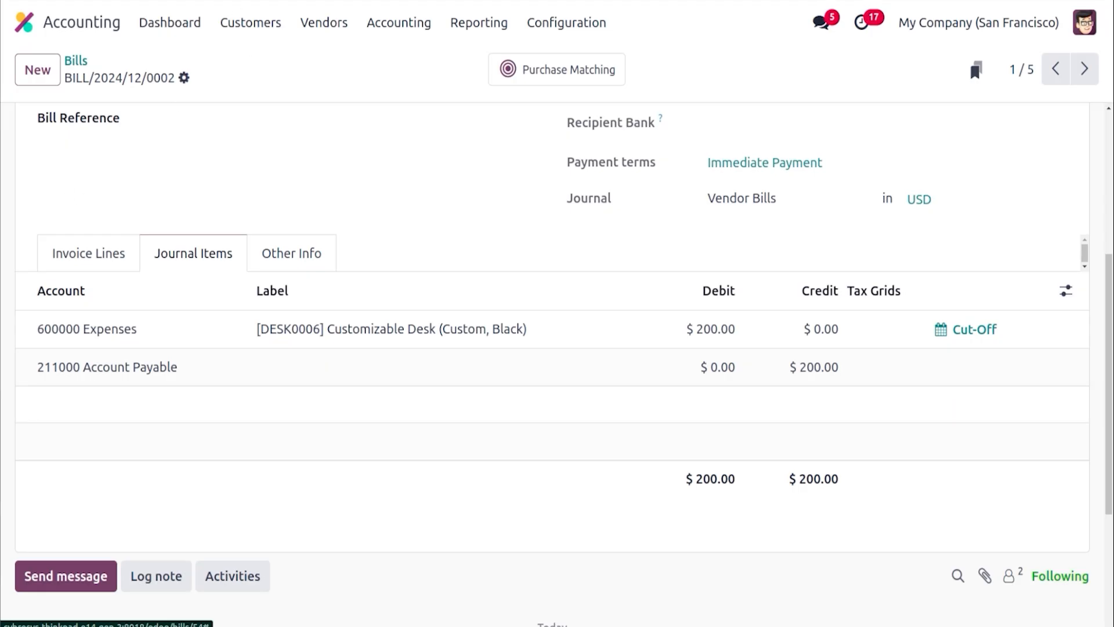
Inspect the Acoustic Bloc Screens product's accounting settings and its Office Furniture category accounts
{"action": "left_click", "coordinate": [275, 29]}
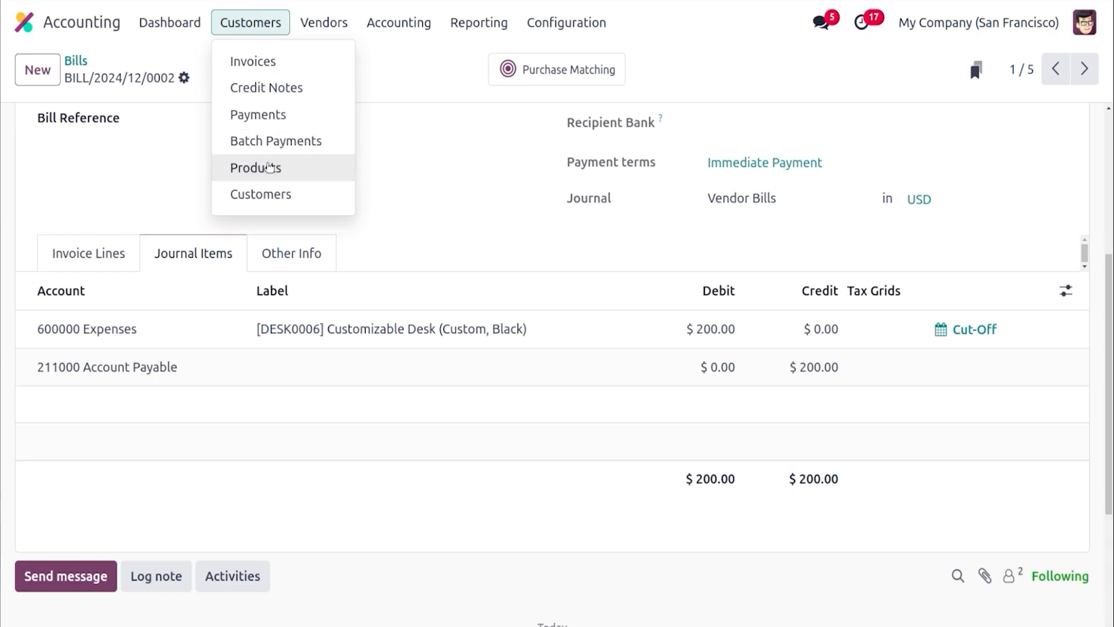
{"action": "left_click", "coordinate": [266, 166]}
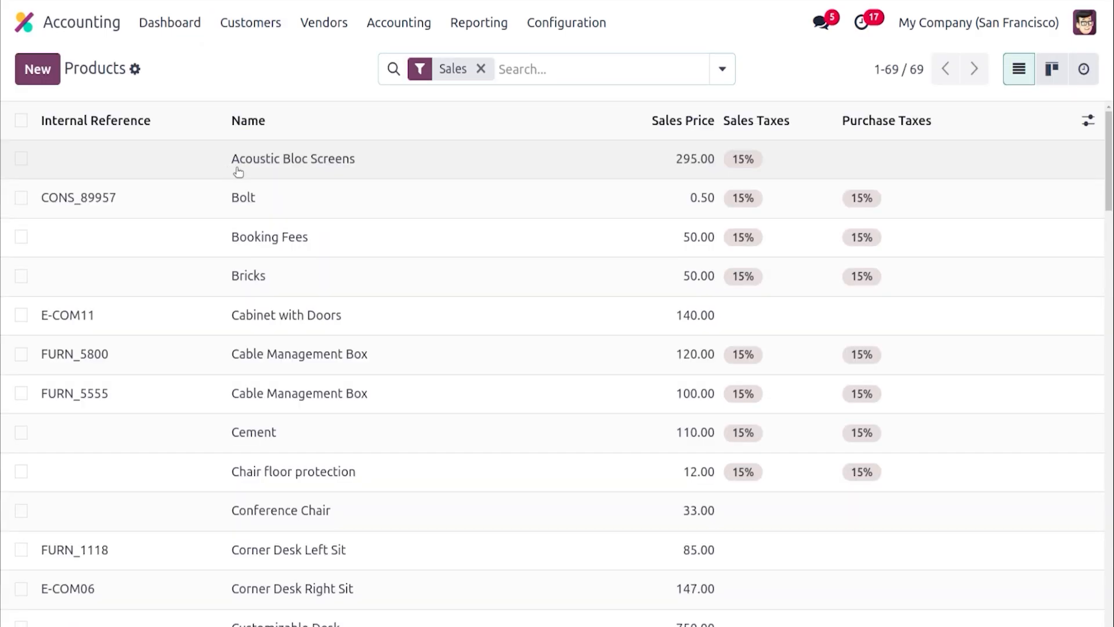
{"action": "double_click", "coordinate": [232, 166]}
{"action": "scroll", "coordinate": [1109, 256], "scroll_direction": "down", "scroll_amount": 2}
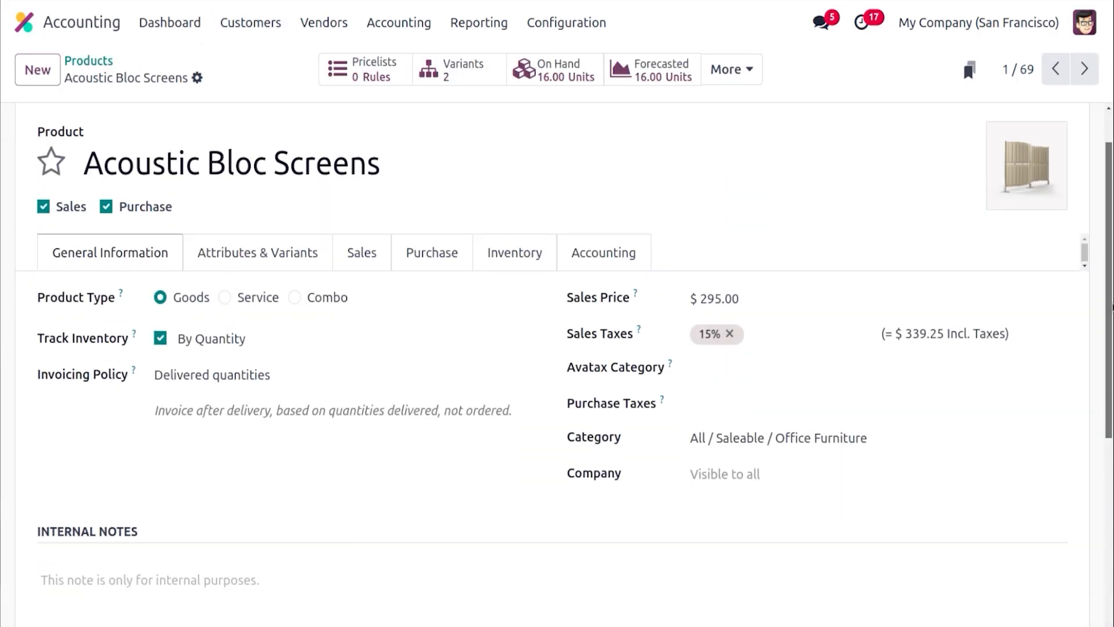
{"action": "left_click", "coordinate": [609, 200]}
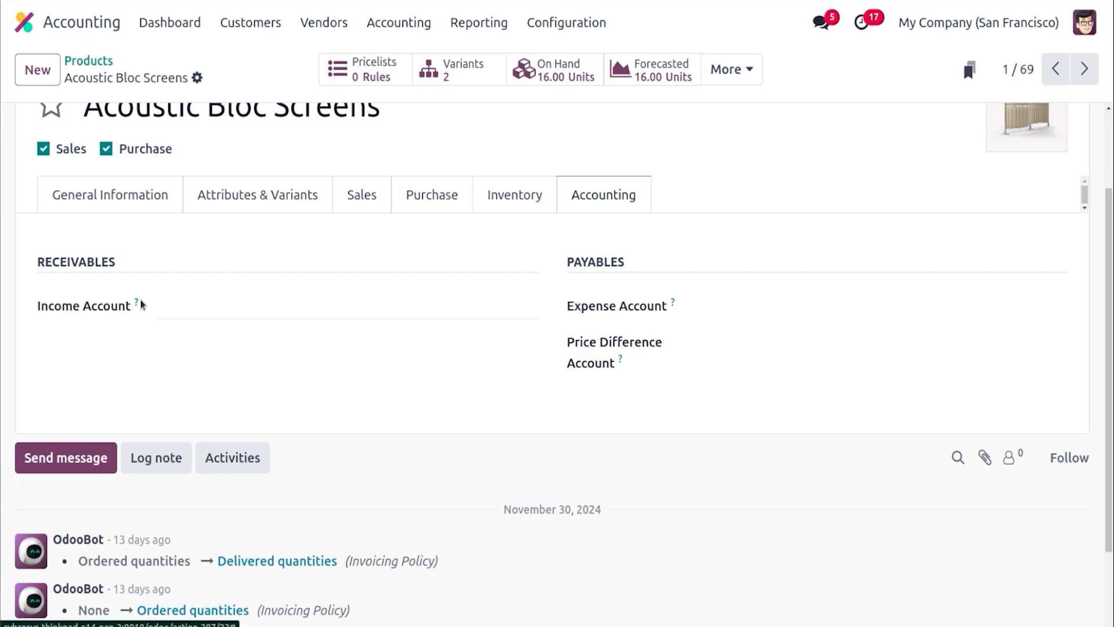
{"action": "mouse_move", "coordinate": [141, 304]}
{"action": "left_click", "coordinate": [119, 195]}
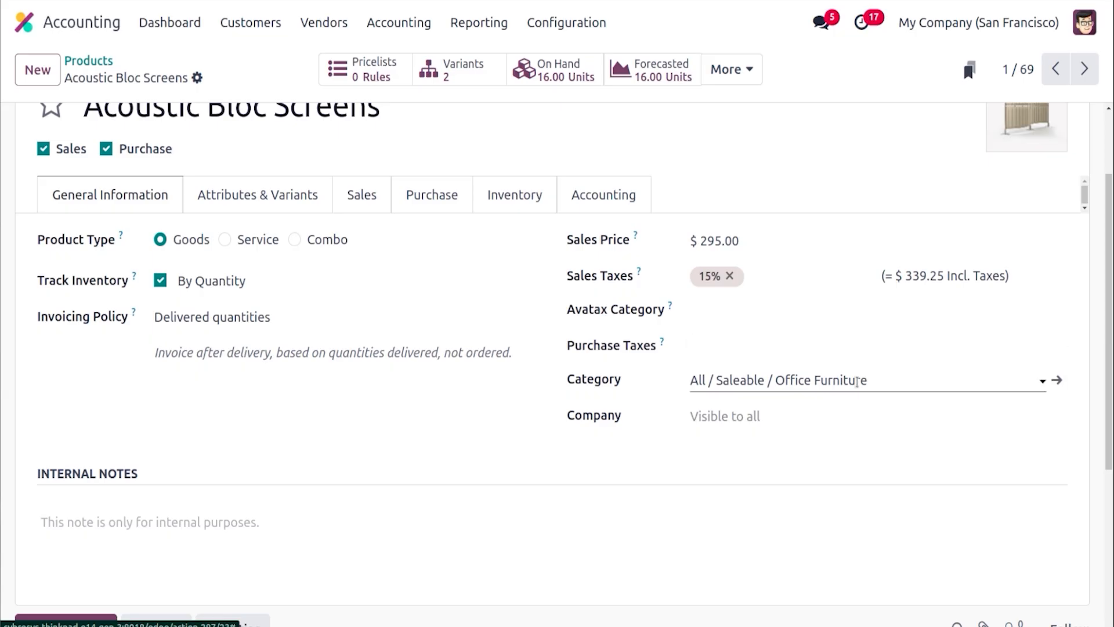
{"action": "left_click", "coordinate": [1060, 380]}
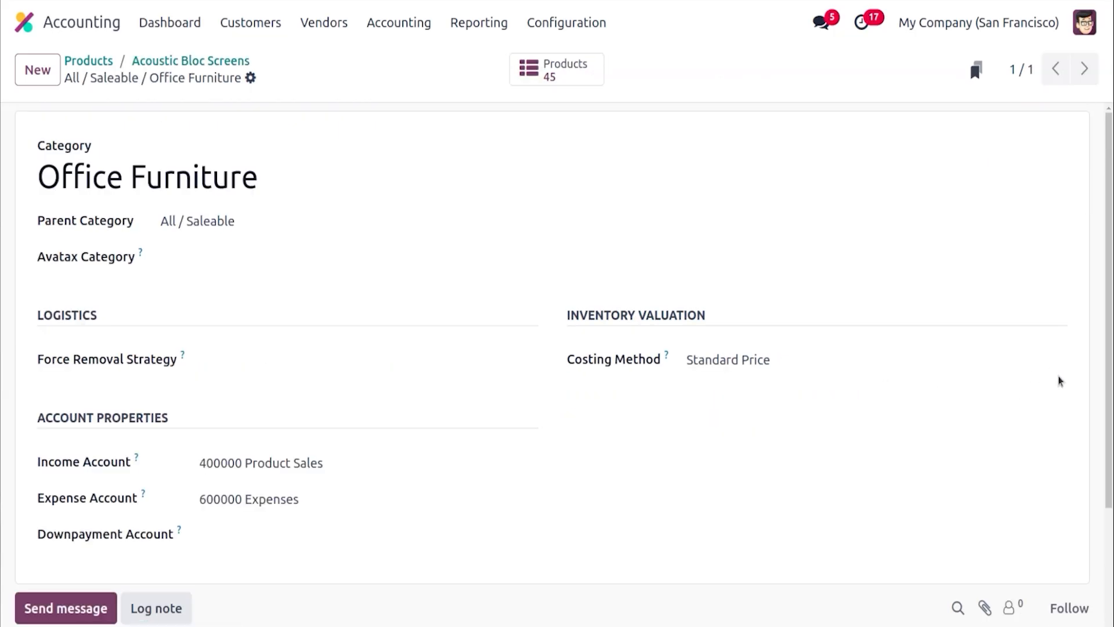
{"action": "mouse_move", "coordinate": [145, 491]}
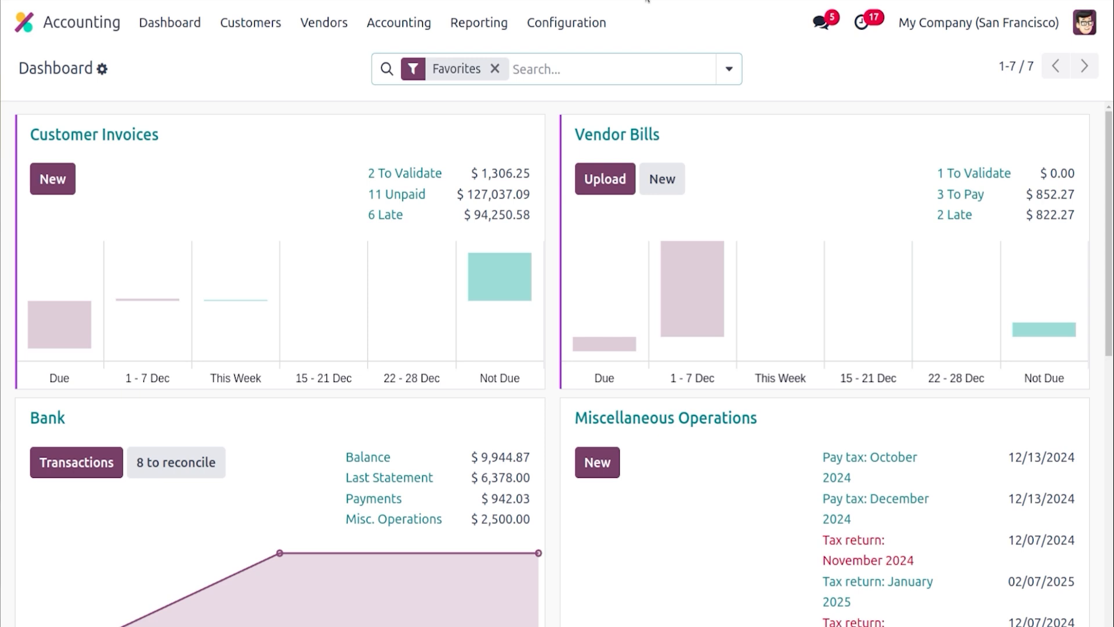
Start a new asset model from the asset models configuration
{"action": "left_click", "coordinate": [566, 22]}
{"action": "scroll", "coordinate": [754, 419], "scroll_direction": "down", "scroll_amount": 1}
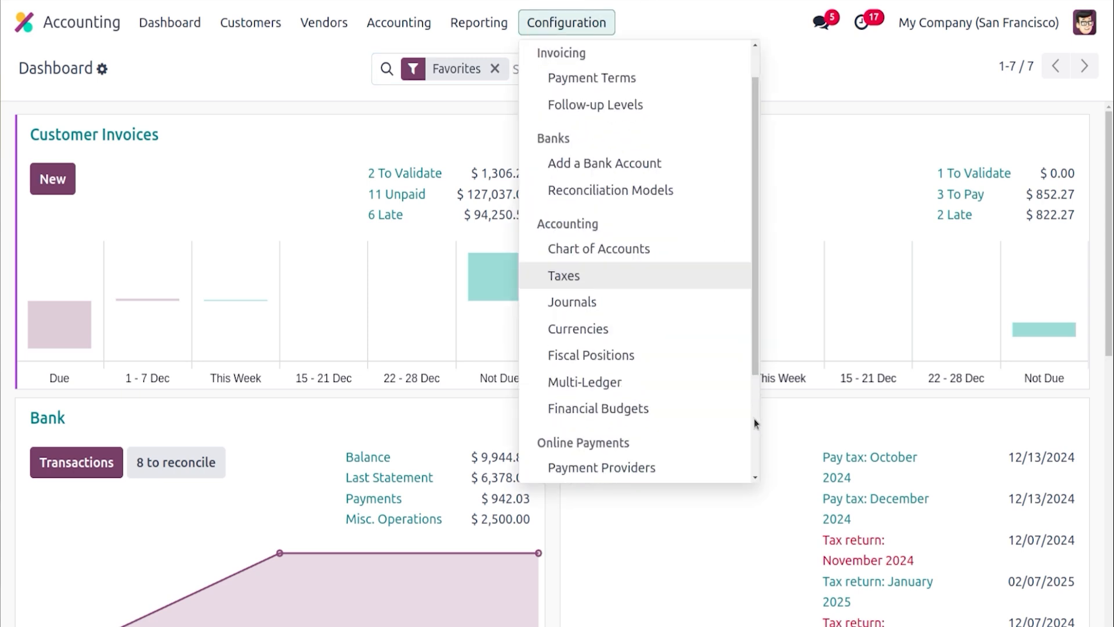
{"action": "scroll", "coordinate": [754, 419], "scroll_direction": "down", "scroll_amount": 3}
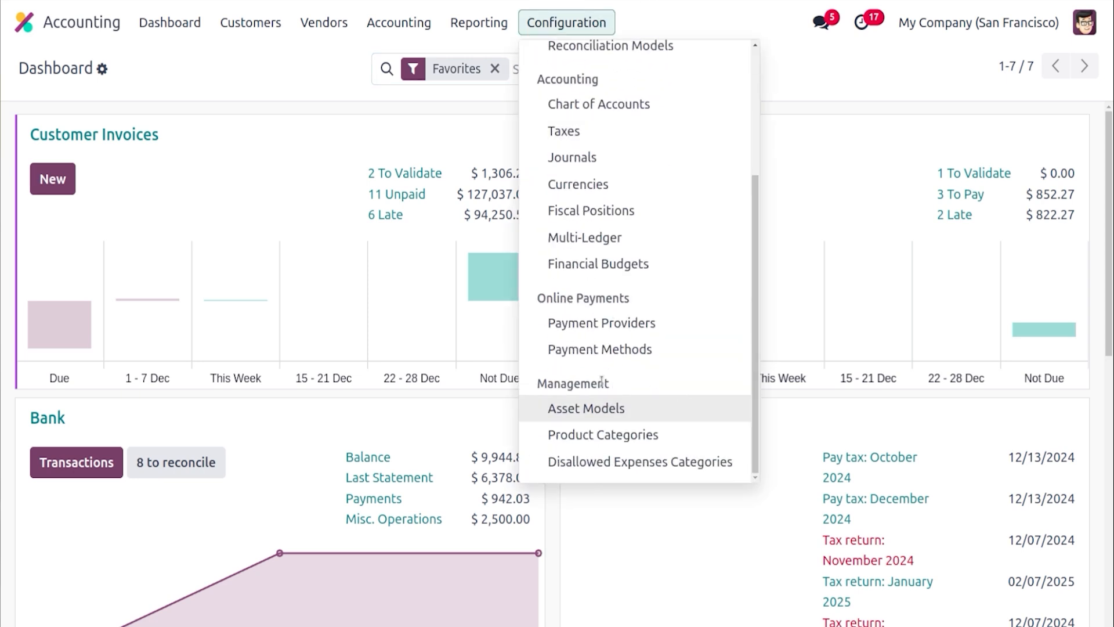
{"action": "left_click", "coordinate": [606, 413]}
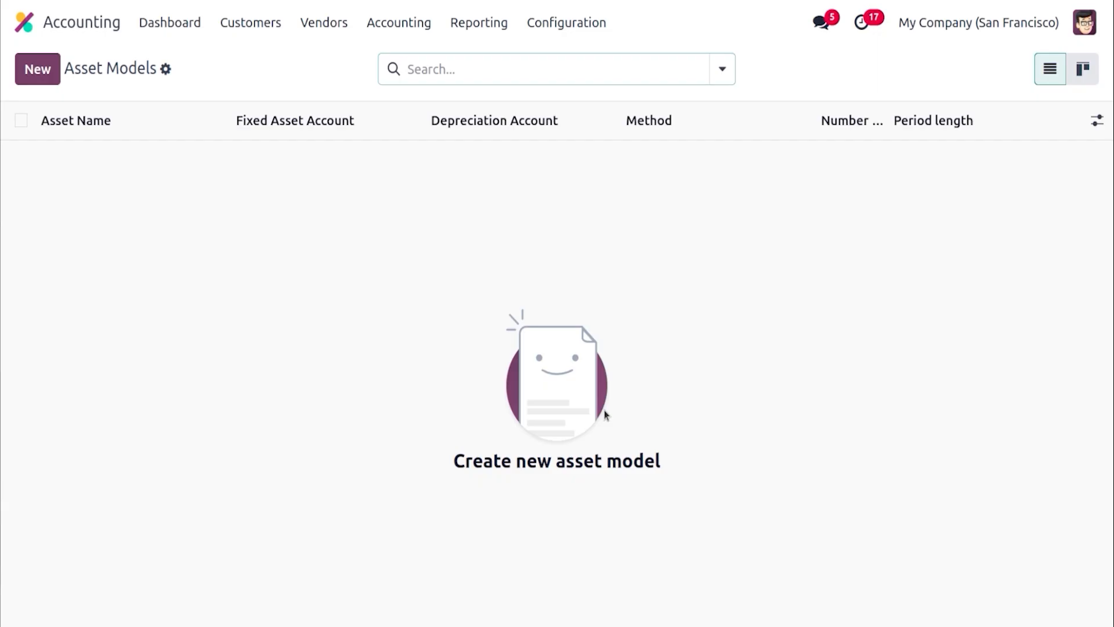
{"action": "left_click", "coordinate": [41, 69]}
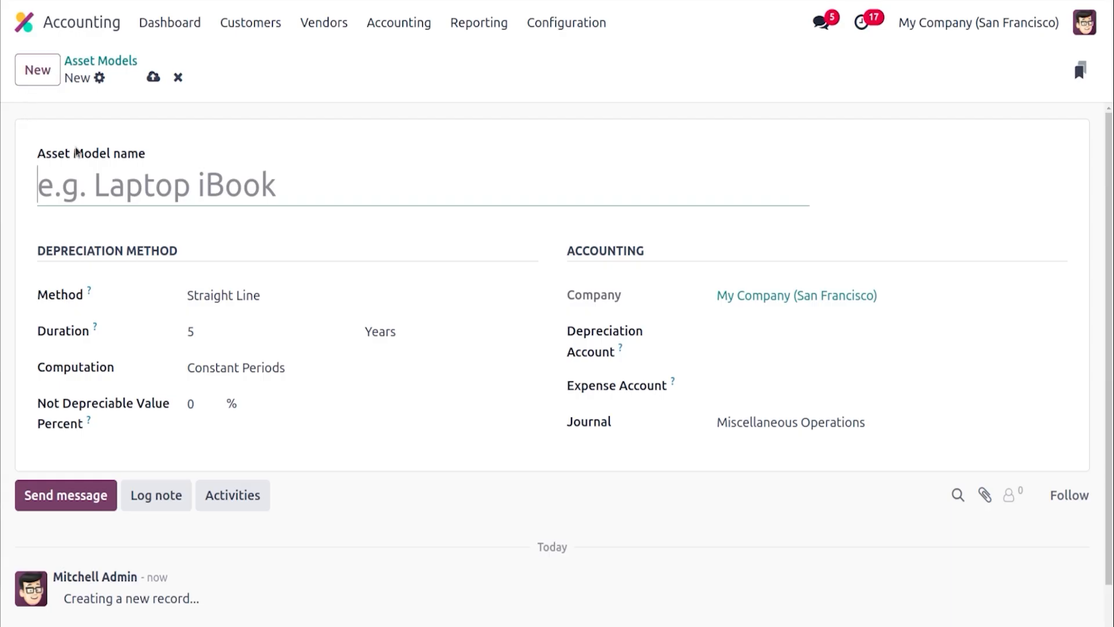
Try the Declining and Declining then Straight Line depreciation methods and view the computation options
{"action": "left_click", "coordinate": [221, 293]}
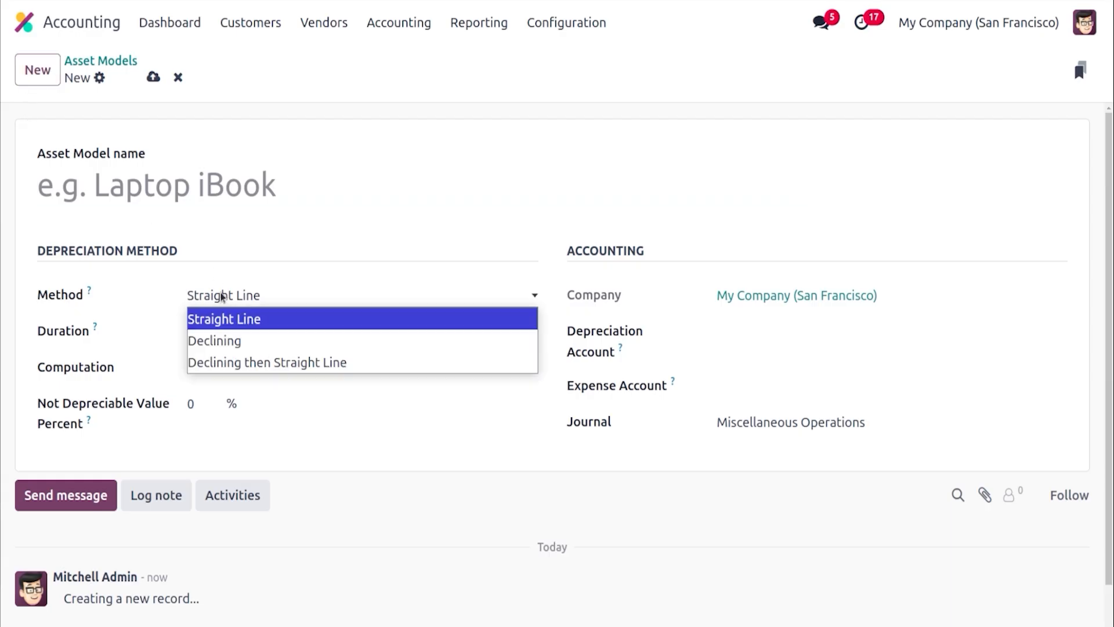
{"action": "left_click", "coordinate": [239, 336]}
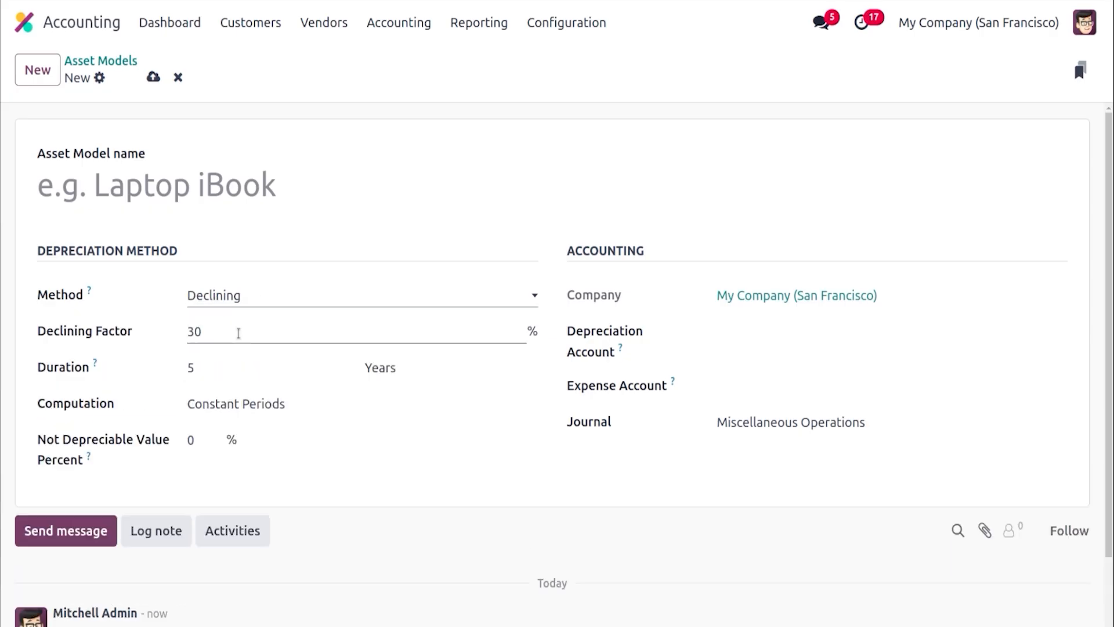
{"action": "left_click", "coordinate": [231, 296]}
{"action": "left_click", "coordinate": [246, 364]}
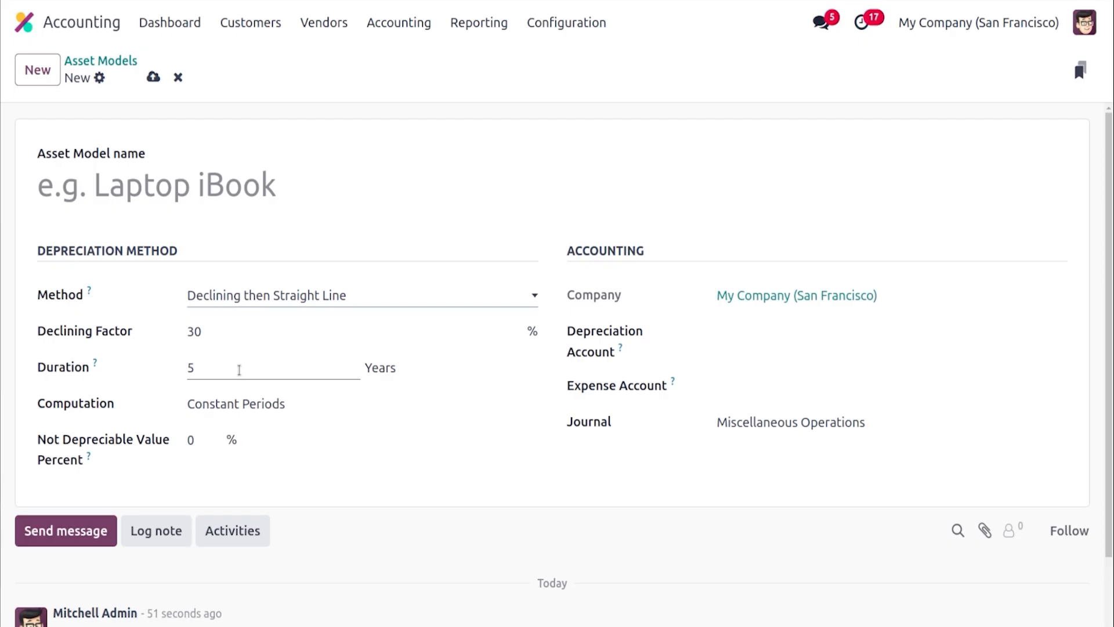
{"action": "left_click", "coordinate": [247, 406]}
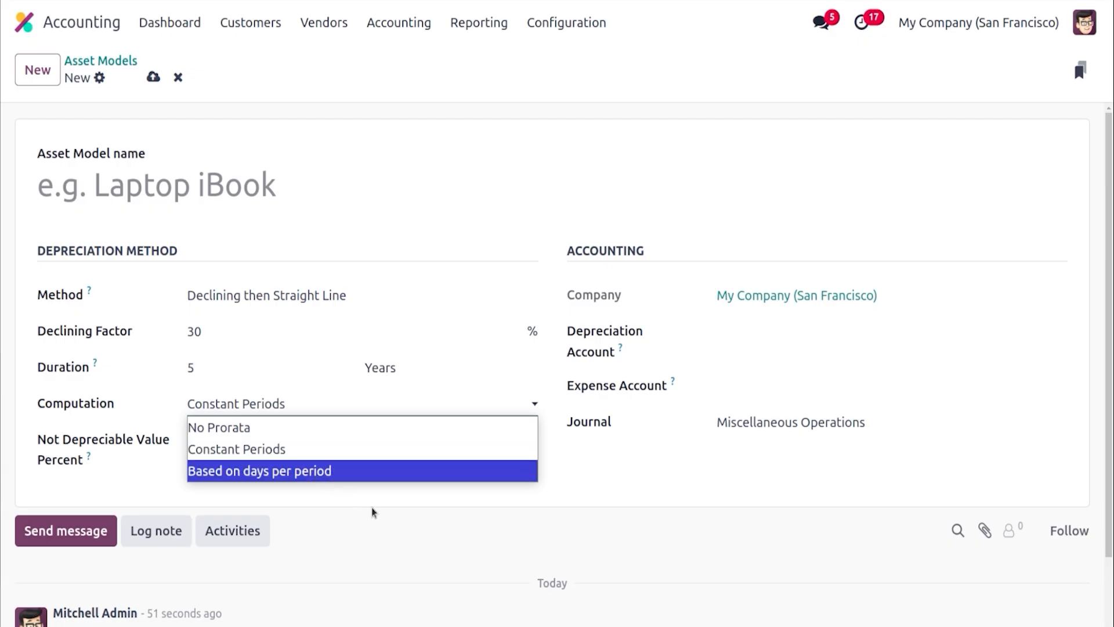
{"action": "left_click", "coordinate": [658, 302]}
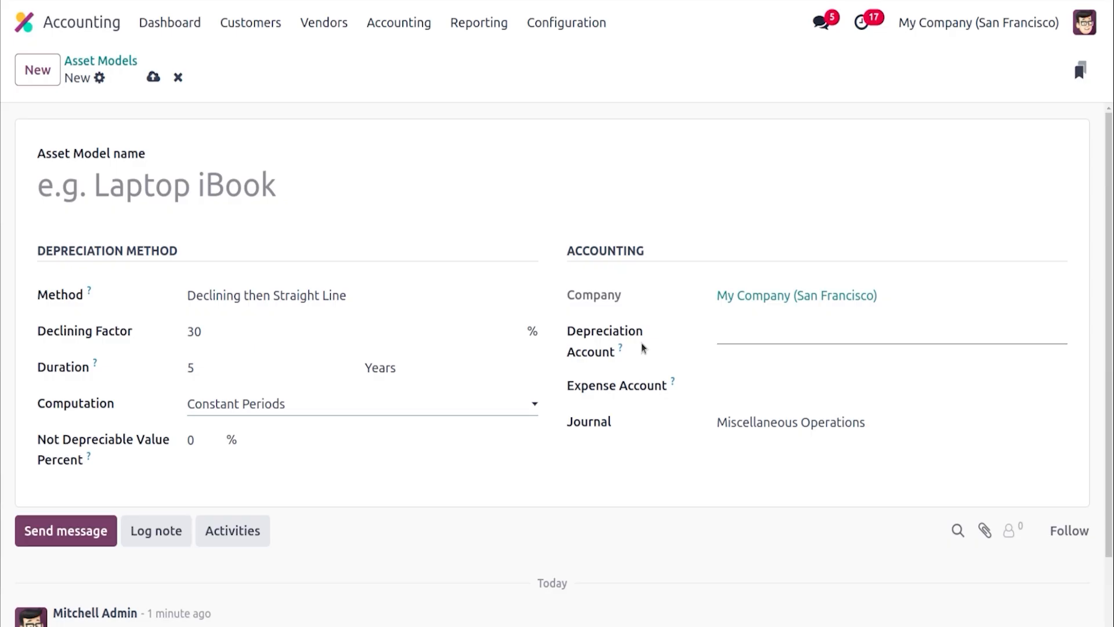
{"action": "mouse_move", "coordinate": [674, 382]}
Name the asset model Devices and set its depreciation method to Straight Line
{"action": "left_click", "coordinate": [285, 194]}
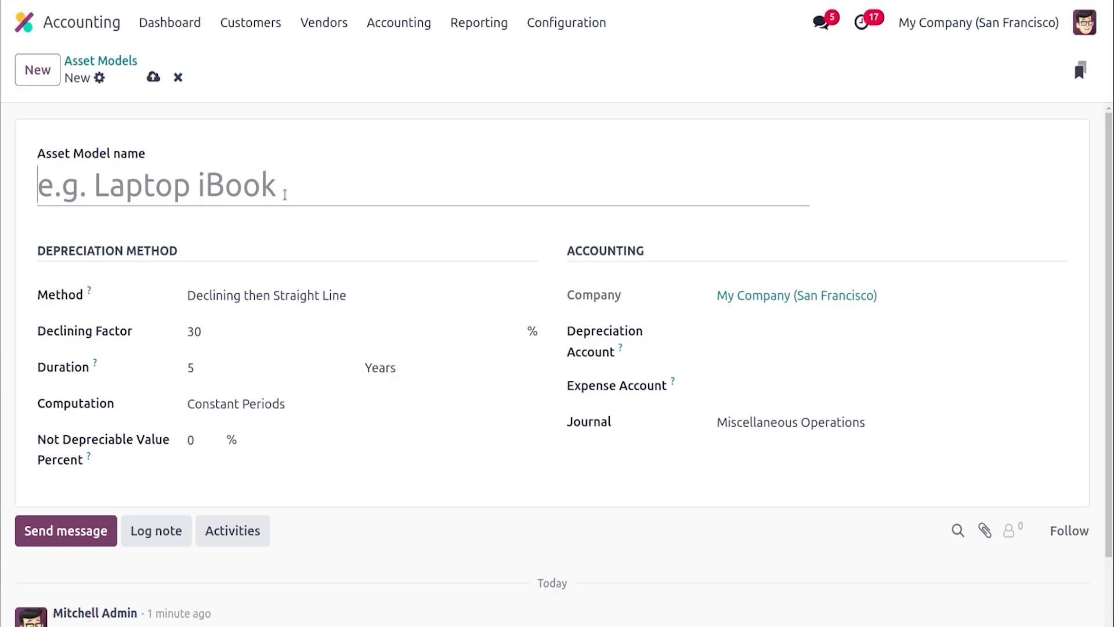
{"action": "type", "text": "Devi"}
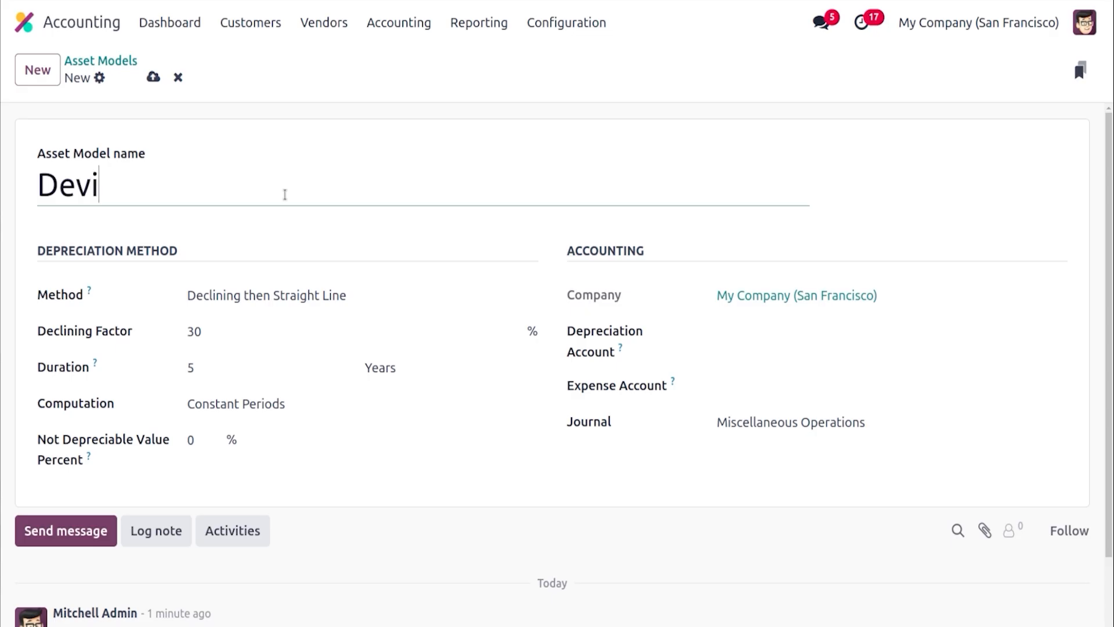
{"action": "type", "text": "ces"}
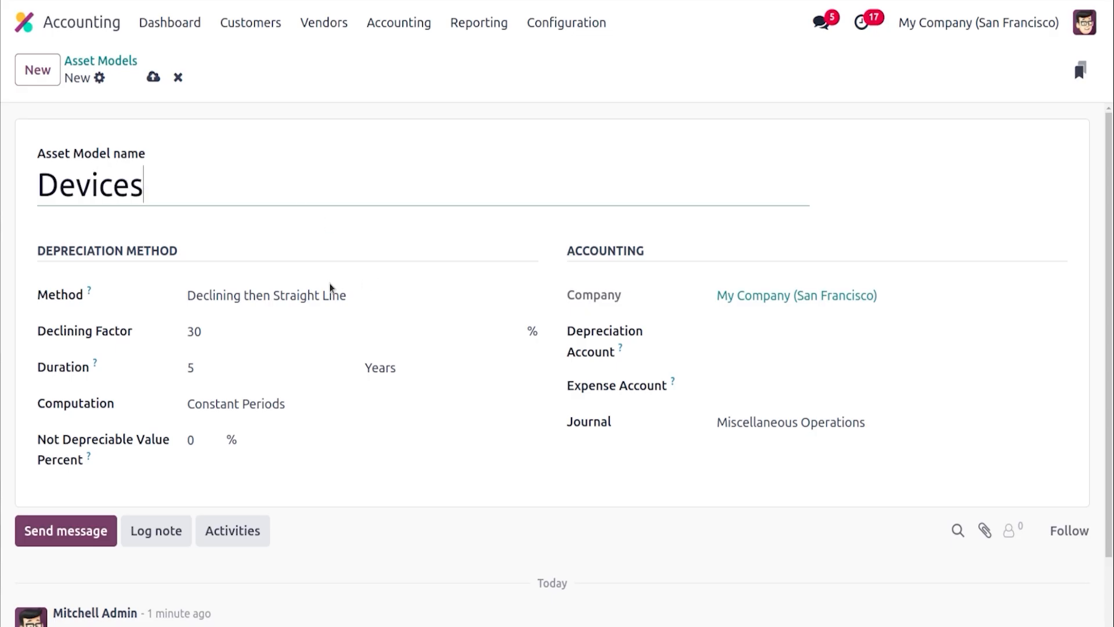
{"action": "left_click", "coordinate": [330, 293]}
{"action": "left_click", "coordinate": [323, 315]}
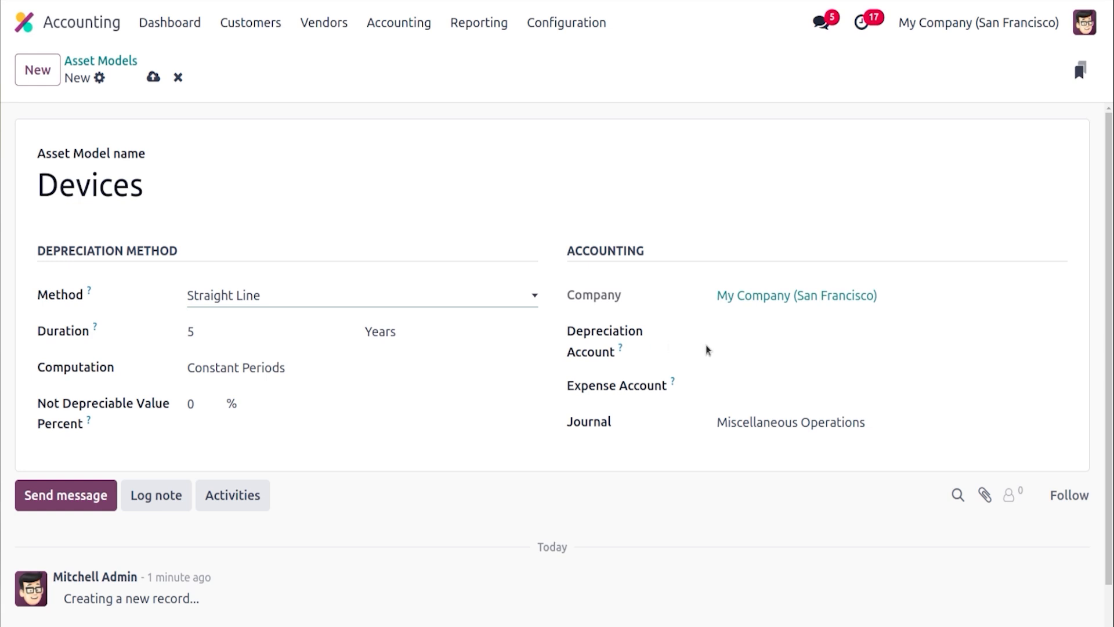
Set the depreciation account to 151000 Fixed Asset and the expense account to 600000 Expenses, then save the model
{"action": "left_click", "coordinate": [719, 332]}
{"action": "type", "text": "fi"}
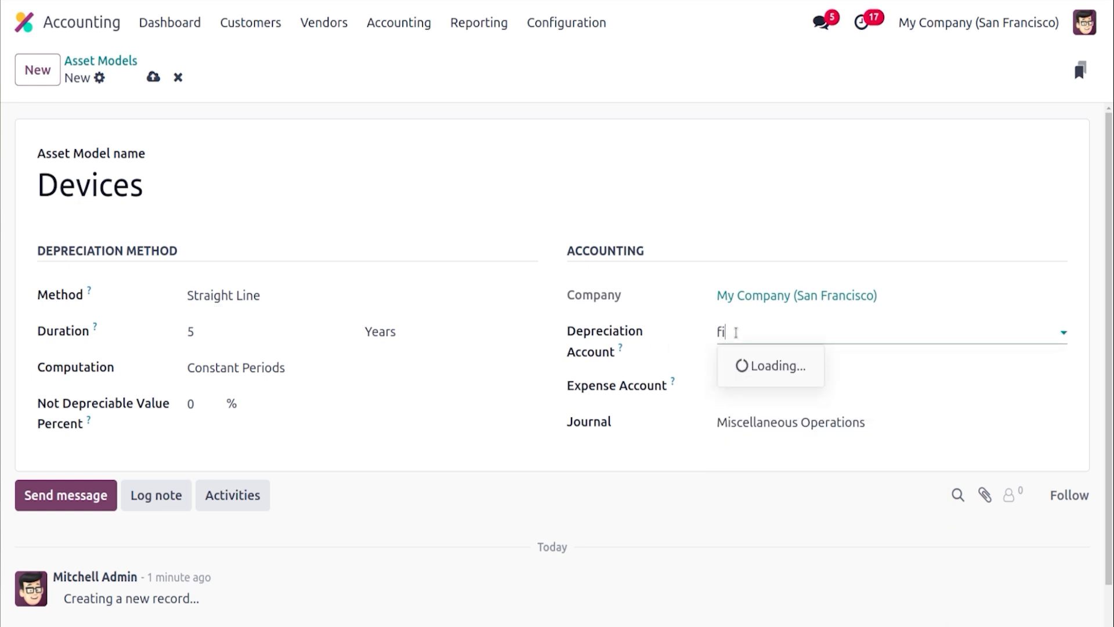
{"action": "type", "text": "x"}
{"action": "left_click", "coordinate": [785, 367]}
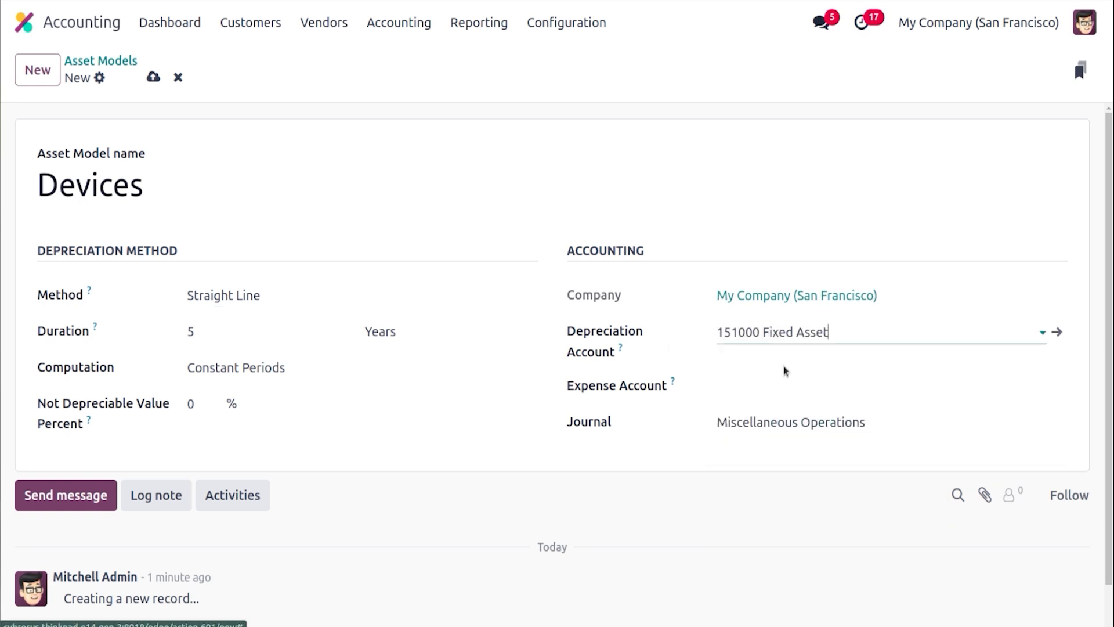
{"action": "left_click", "coordinate": [760, 381]}
{"action": "type", "text": "ex"}
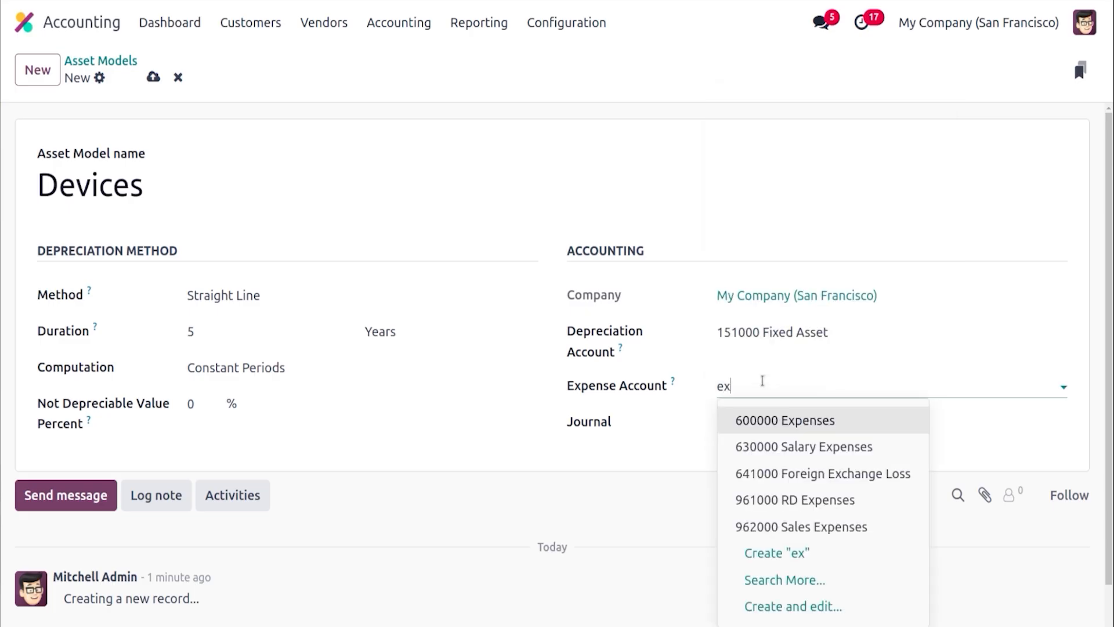
{"action": "left_click", "coordinate": [785, 421]}
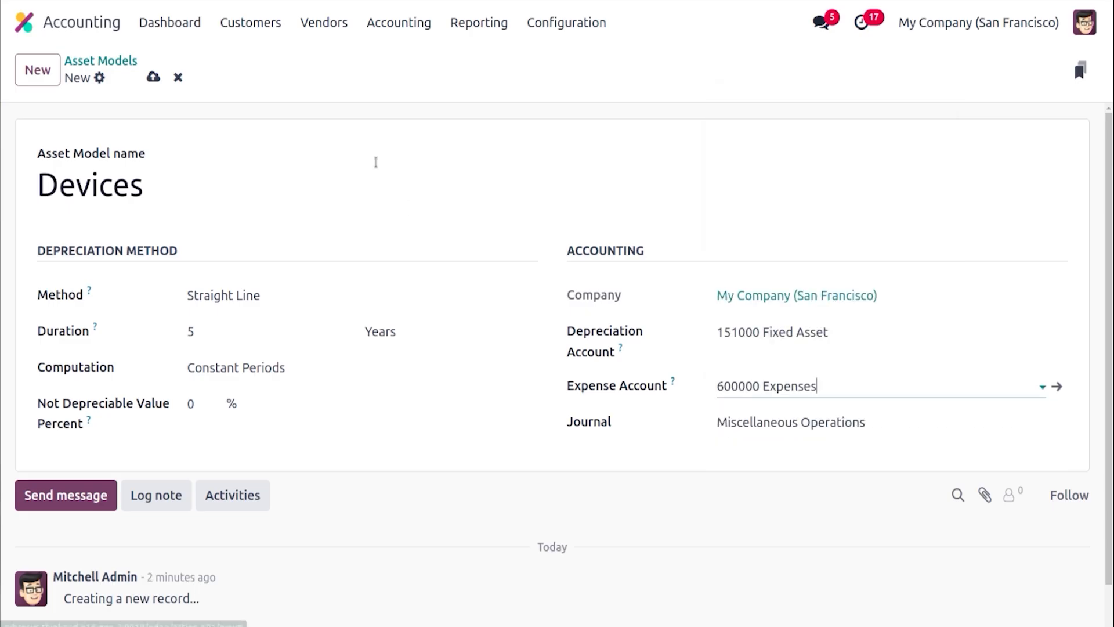
{"action": "left_click", "coordinate": [153, 77]}
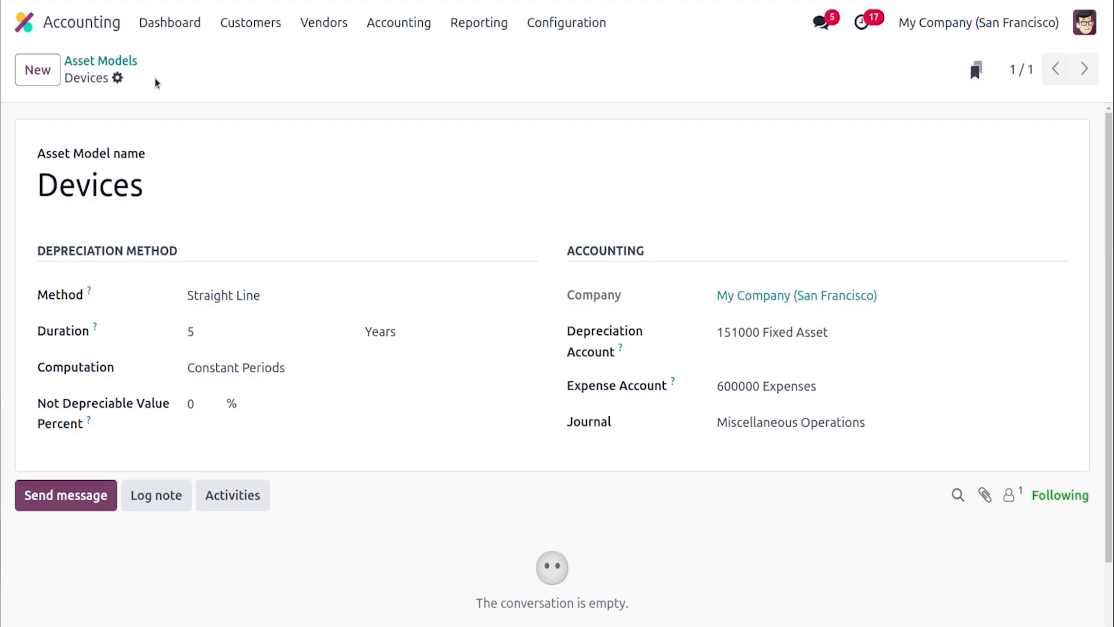
{"action": "left_click", "coordinate": [100, 60]}
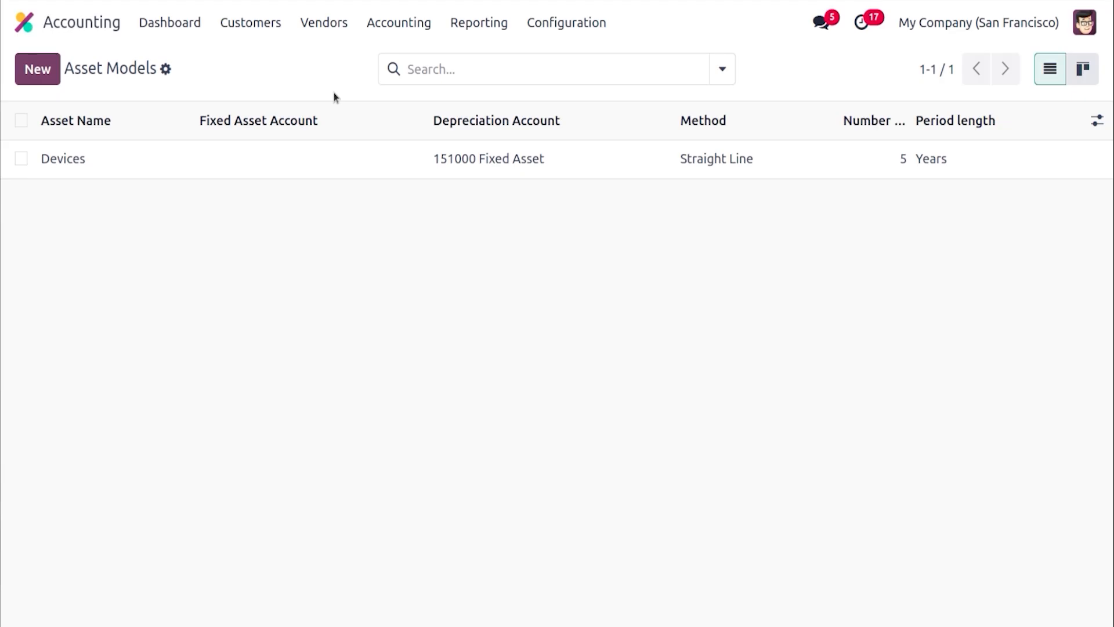
Open the assets list and create a new asset named Laptop
{"action": "left_click", "coordinate": [390, 33]}
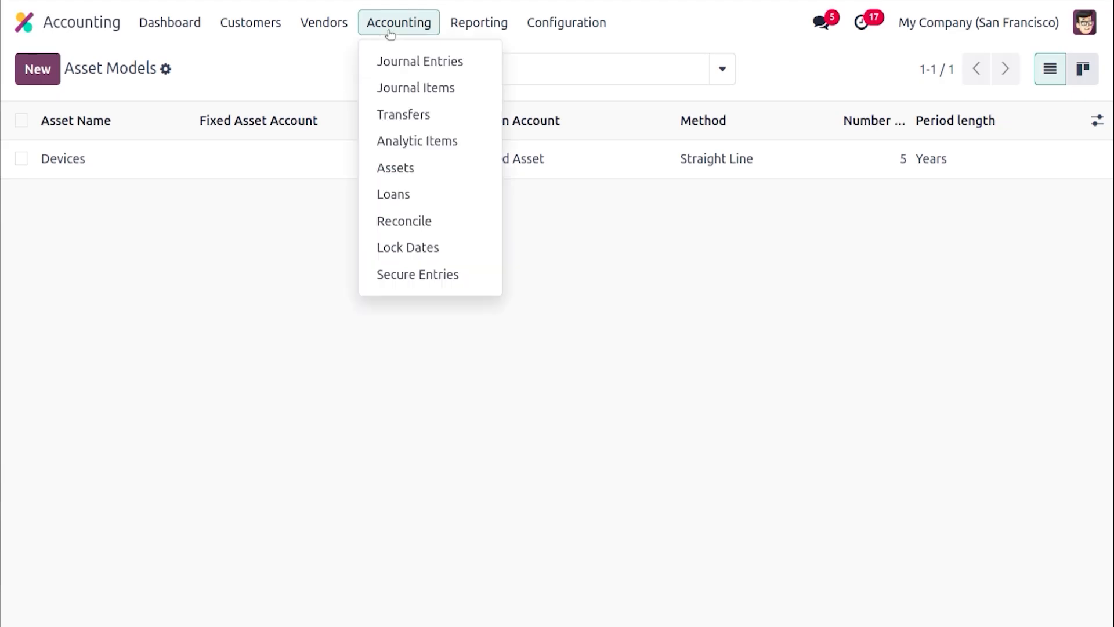
{"action": "left_click", "coordinate": [400, 167]}
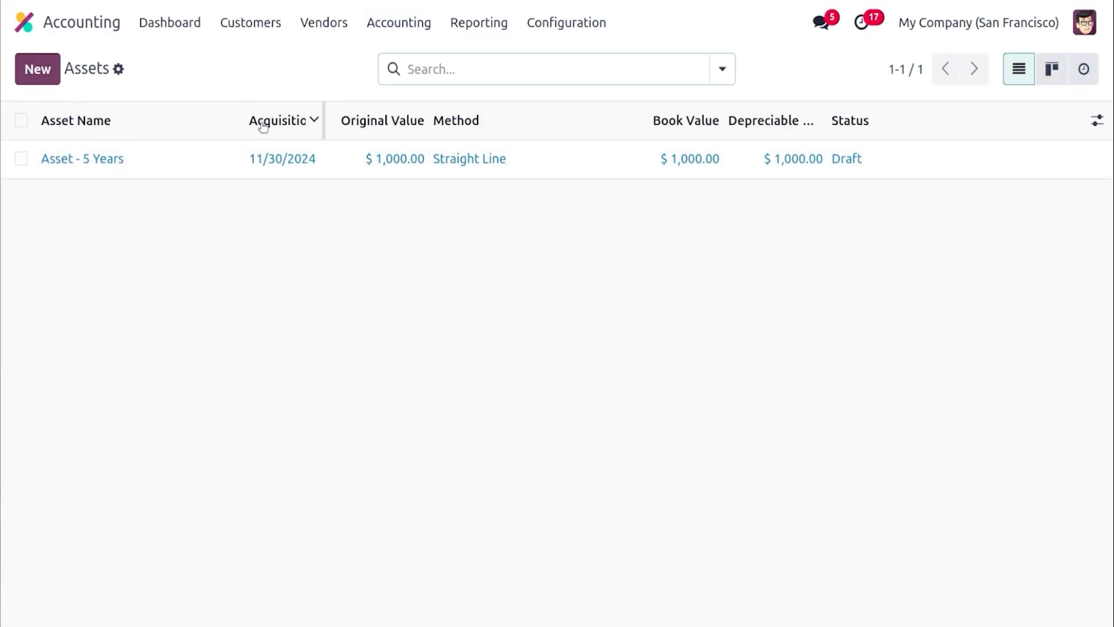
{"action": "mouse_move", "coordinate": [515, 132]}
{"action": "left_click", "coordinate": [49, 76]}
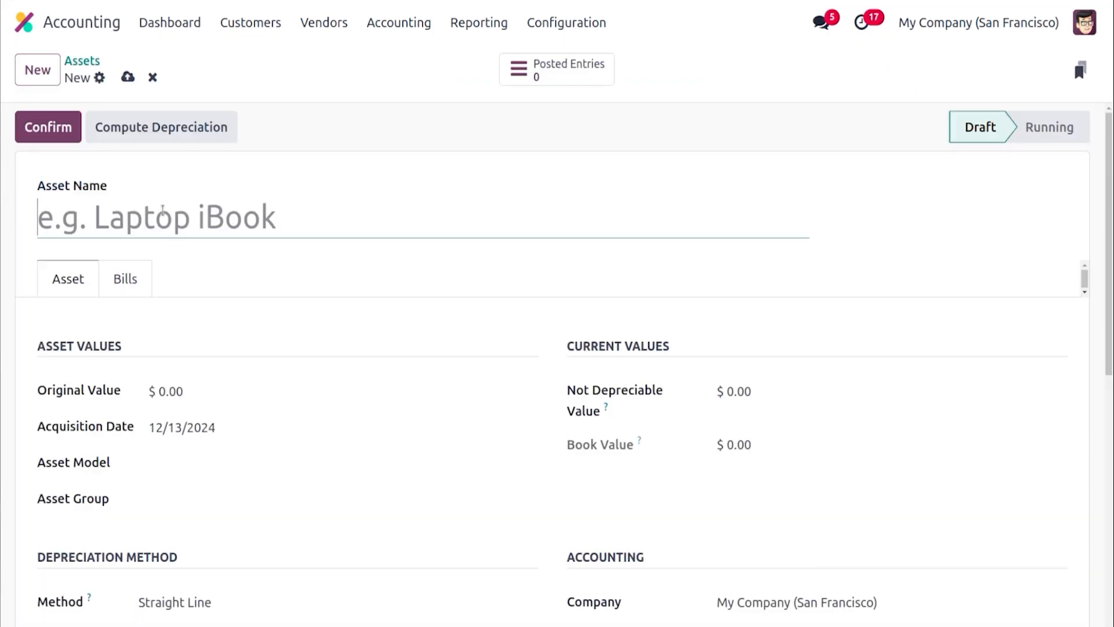
{"action": "type", "text": "laptop"}
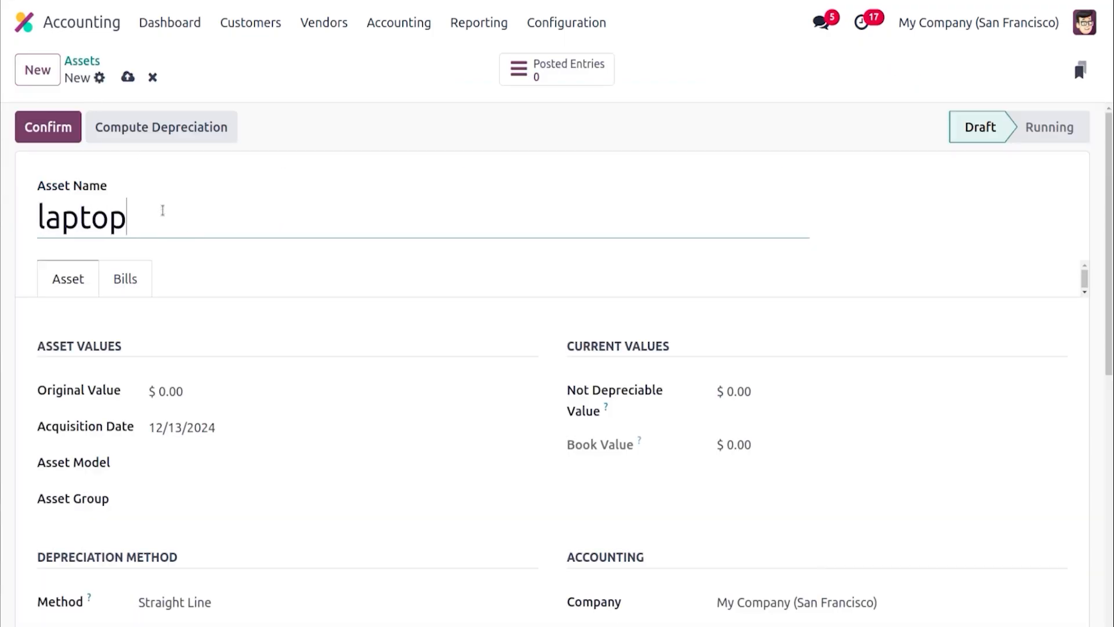
{"action": "left_click", "coordinate": [45, 216]}
{"action": "key", "text": "BackSpace"}
{"action": "type", "text": "L"}
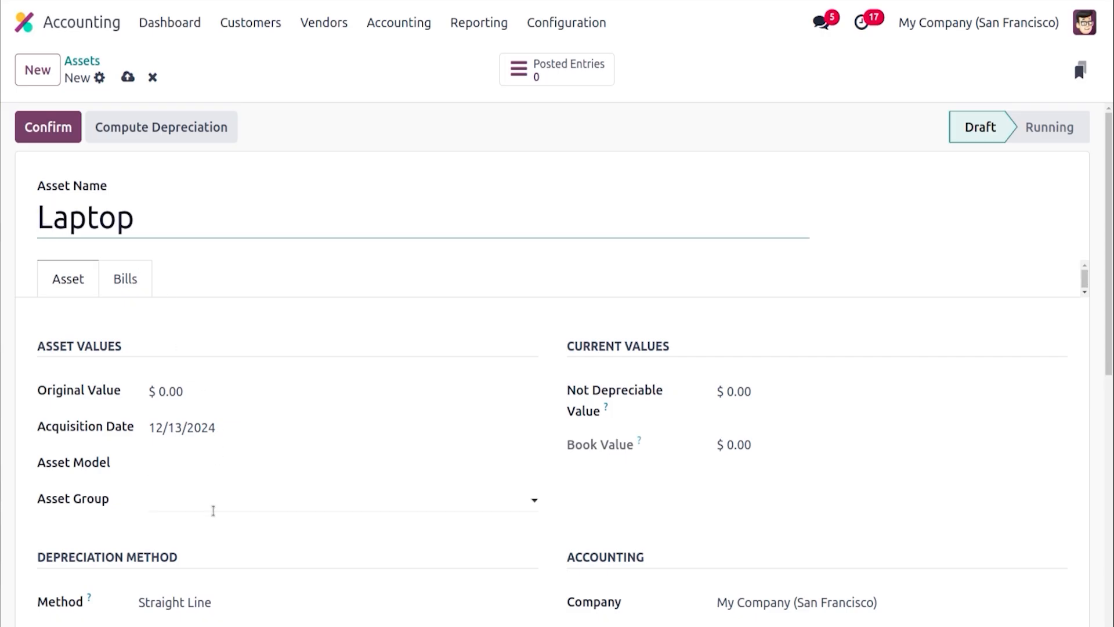
Assign the Devices asset model to the Laptop asset
{"action": "left_click", "coordinate": [206, 464]}
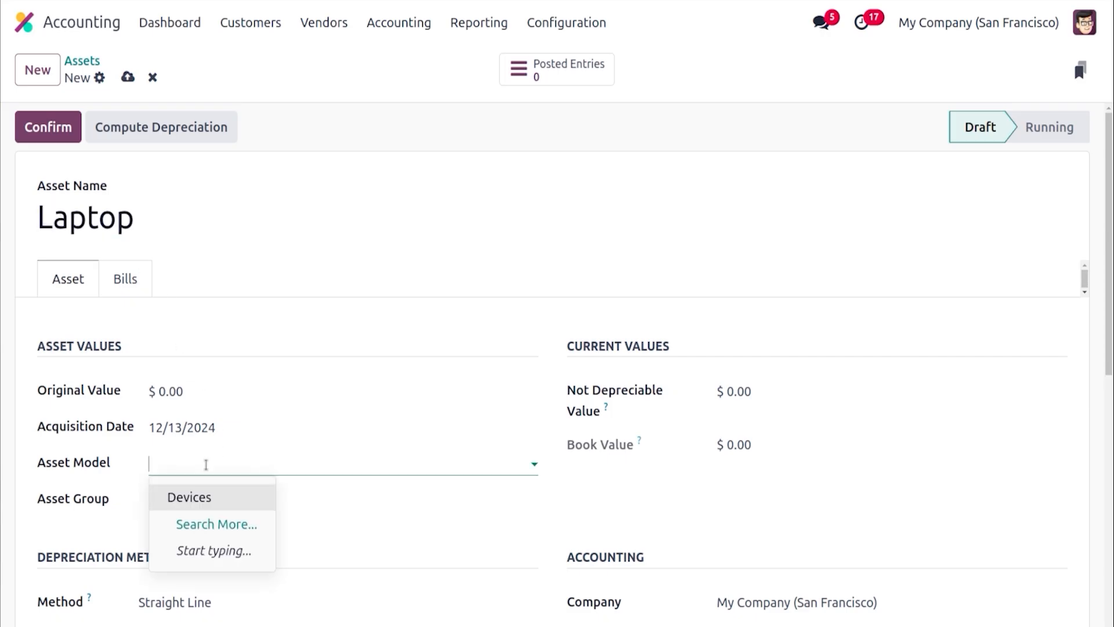
{"action": "left_click", "coordinate": [209, 496]}
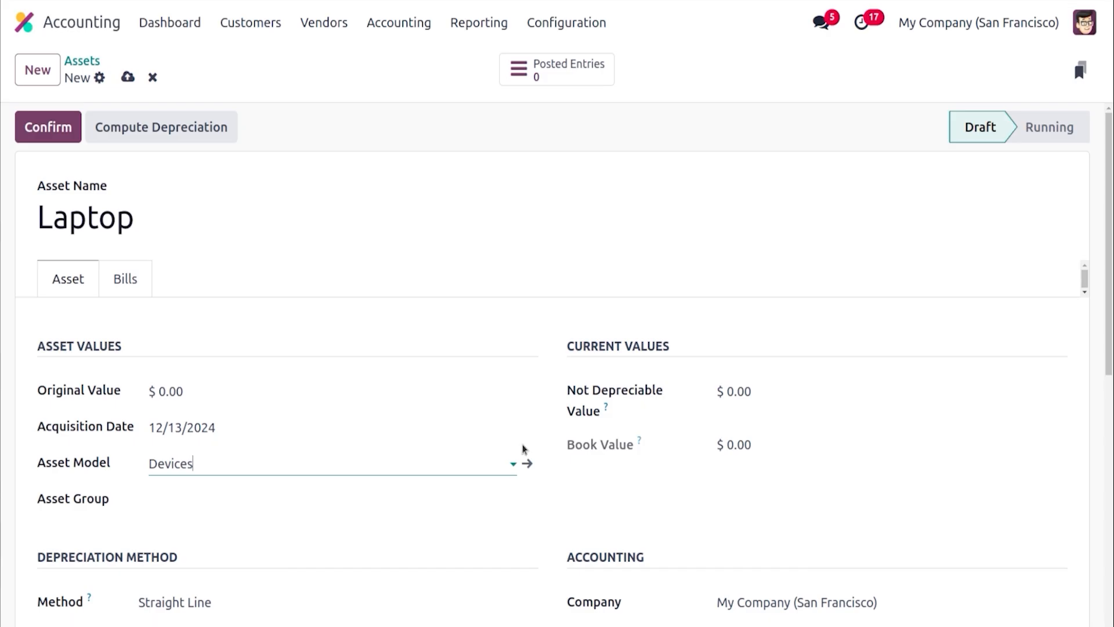
{"action": "scroll", "coordinate": [1109, 406], "scroll_direction": "down", "scroll_amount": 3}
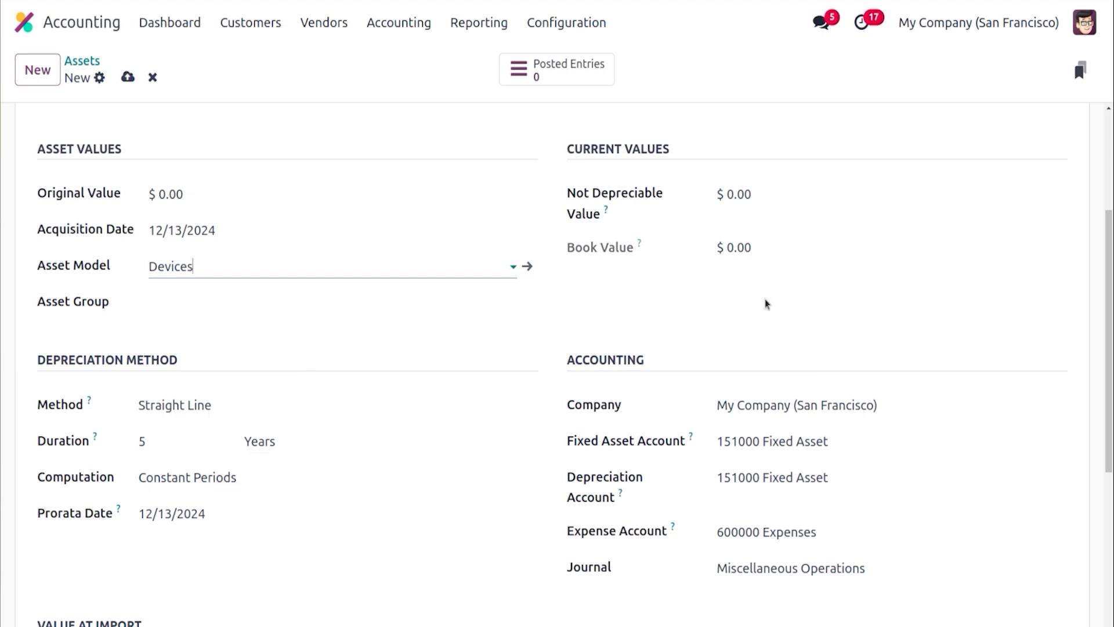
{"action": "left_click_drag", "start_coordinate": [1108, 346], "coordinate": [1108, 299]}
{"action": "scroll", "coordinate": [1108, 299], "scroll_direction": "up", "scroll_amount": 2}
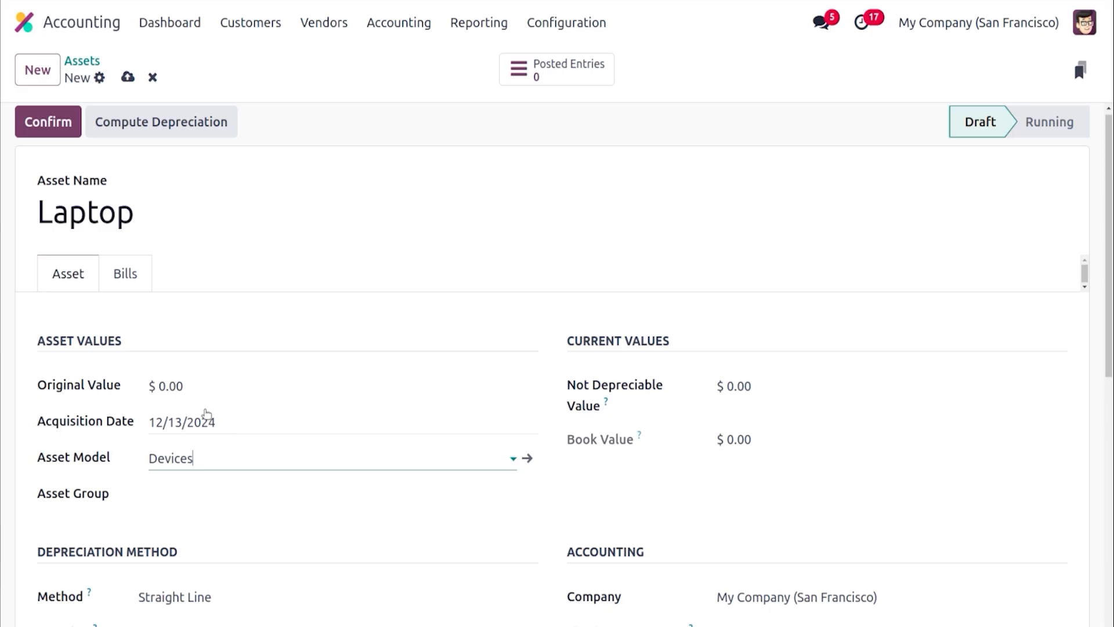
Set the asset's original value to 1000 and its acquisition date to 12/01/2024
{"action": "left_click", "coordinate": [190, 384]}
{"action": "type", "text": "1000"}
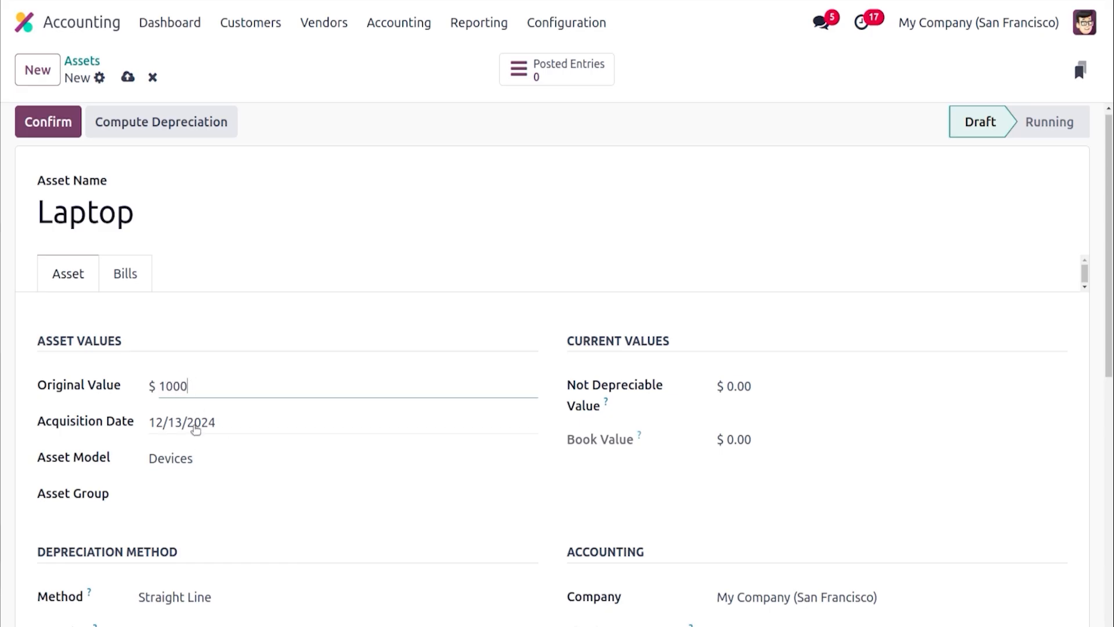
{"action": "left_click", "coordinate": [195, 429]}
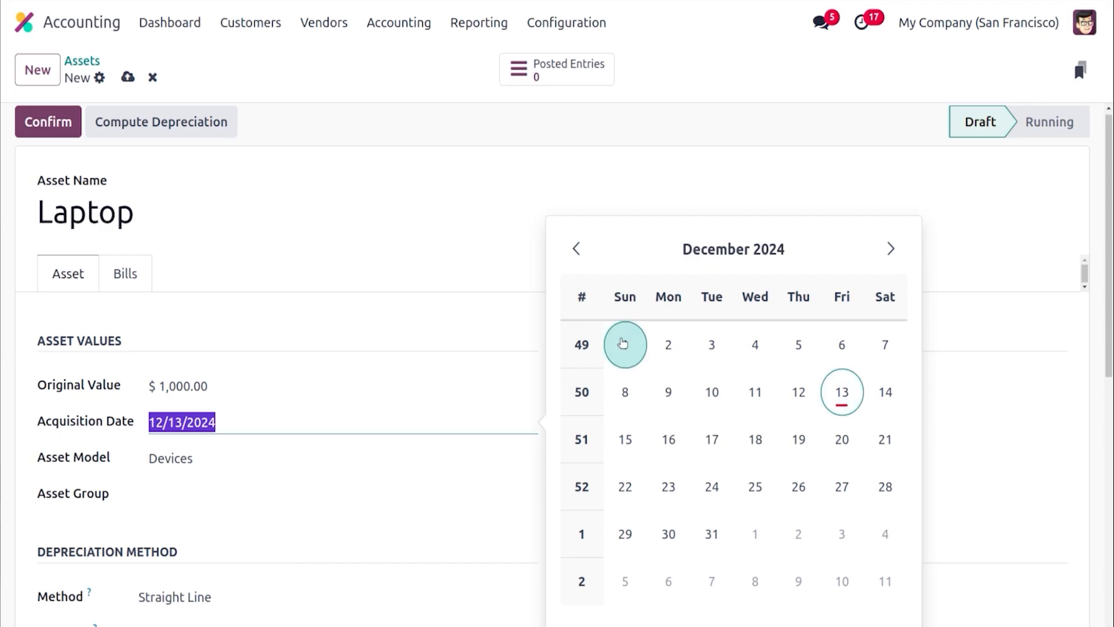
{"action": "left_click", "coordinate": [620, 340]}
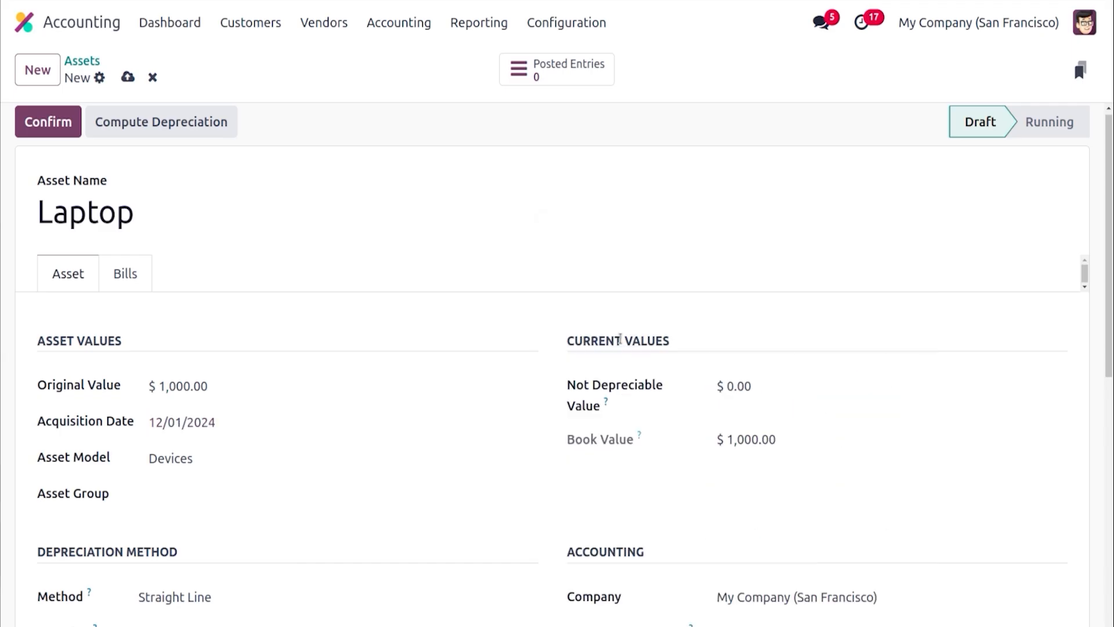
Enter a not depreciable value of 100, then clear it again
{"action": "left_click", "coordinate": [754, 388]}
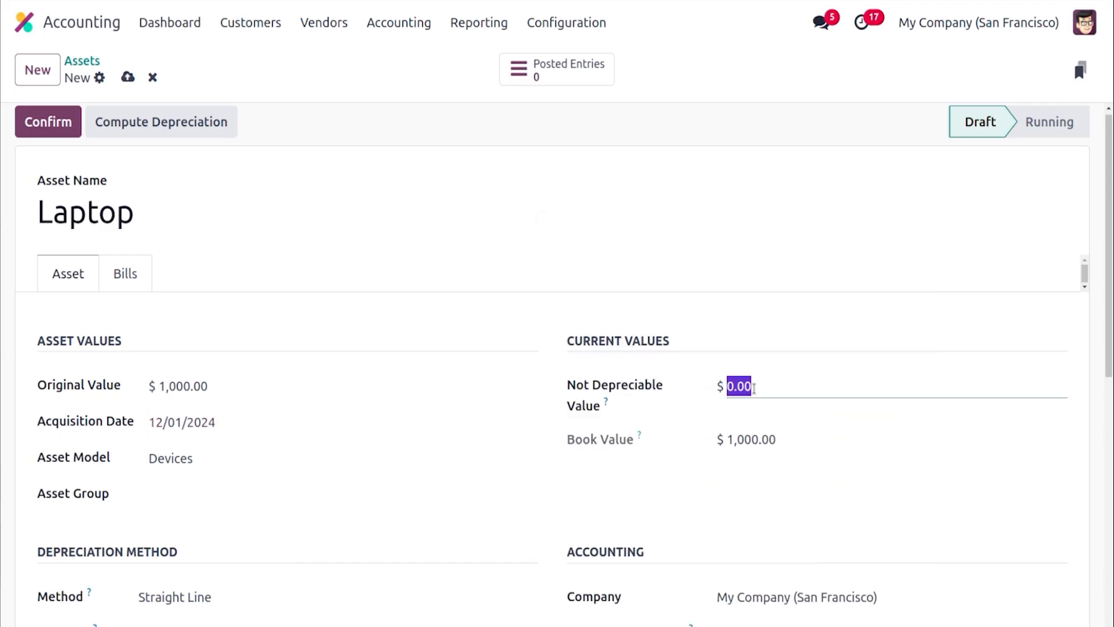
{"action": "type", "text": "100"}
{"action": "left_click", "coordinate": [704, 430]}
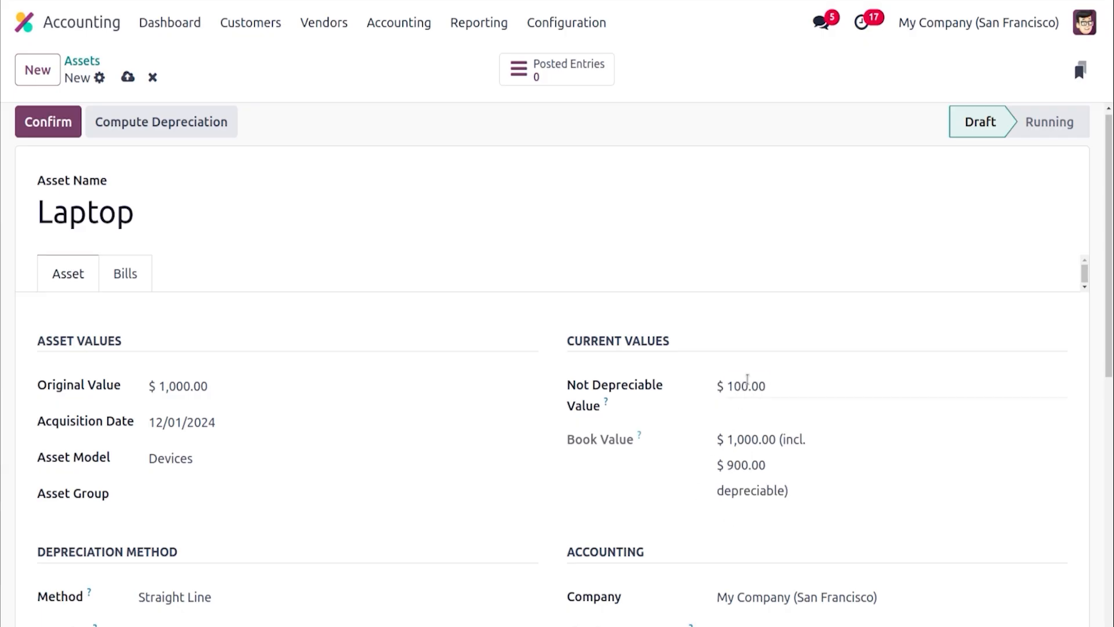
{"action": "left_click", "coordinate": [748, 379]}
{"action": "key", "text": "BackSpace"}
{"action": "left_click", "coordinate": [881, 268]}
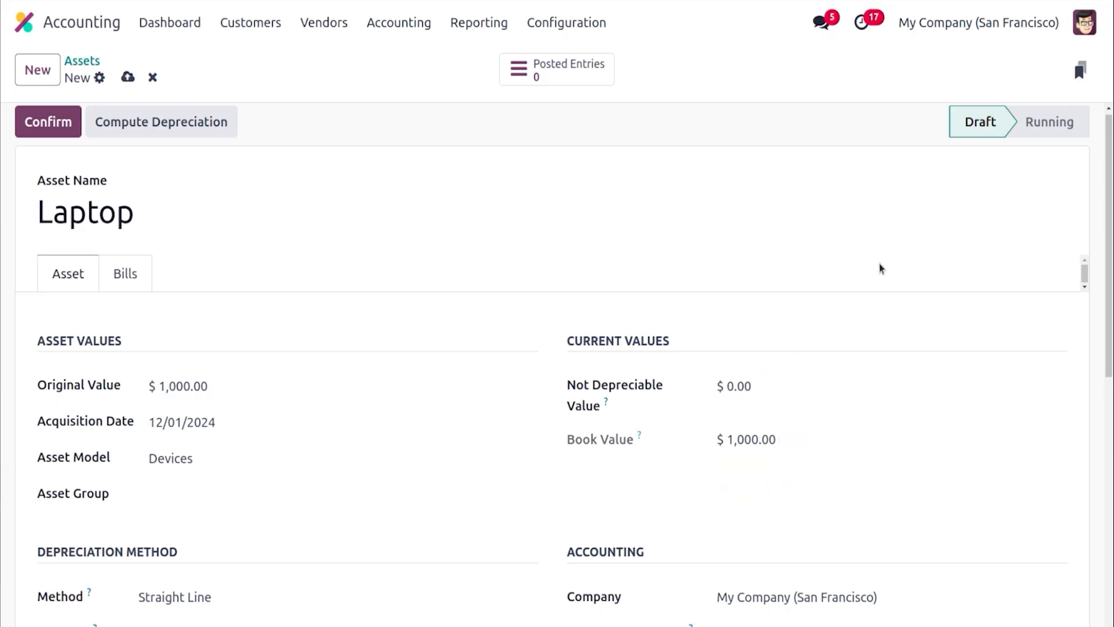
Compute the asset's depreciation and open its depreciation board
{"action": "left_click_drag", "start_coordinate": [1109, 274], "coordinate": [1095, 209]}
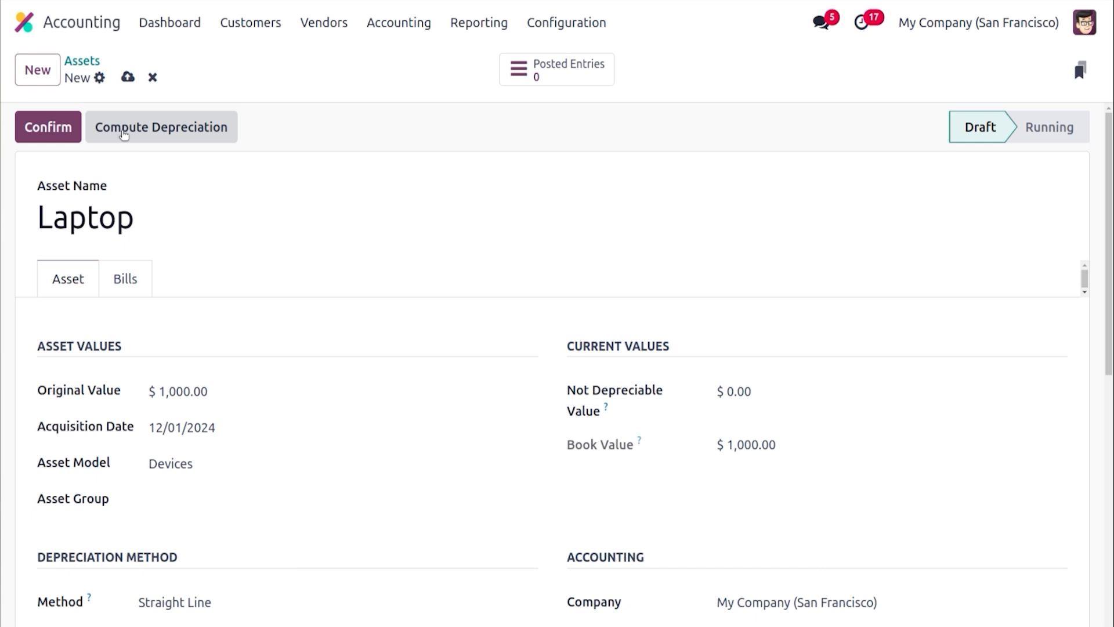
{"action": "left_click", "coordinate": [124, 135]}
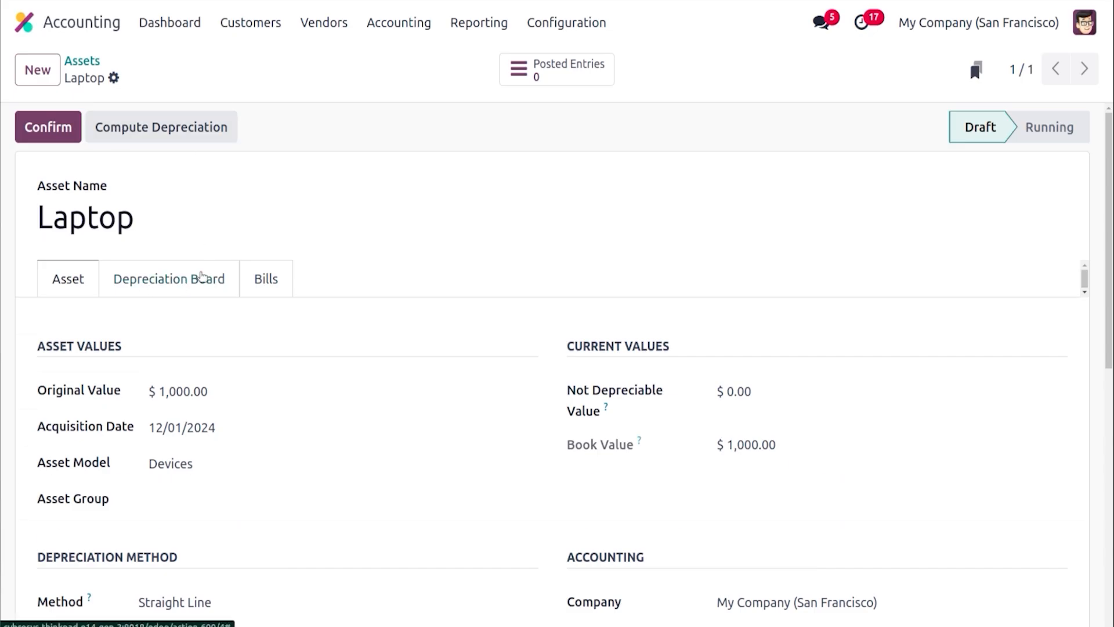
{"action": "left_click", "coordinate": [203, 276]}
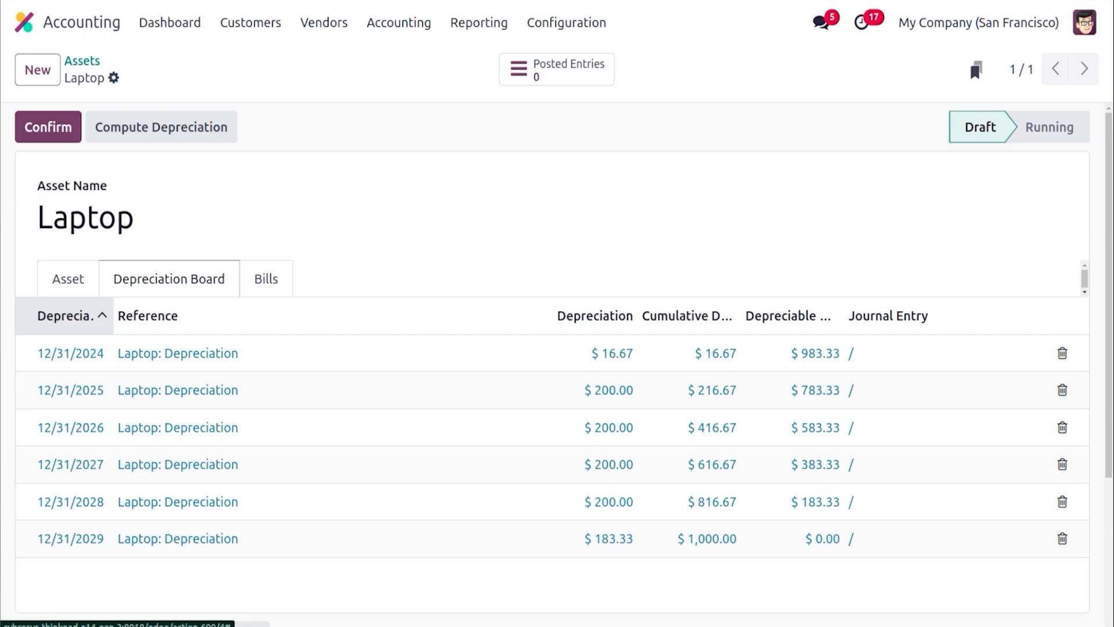
Switch to the calculator and compute 1000 ÷ 5
{"action": "left_click", "coordinate": [12, 189]}
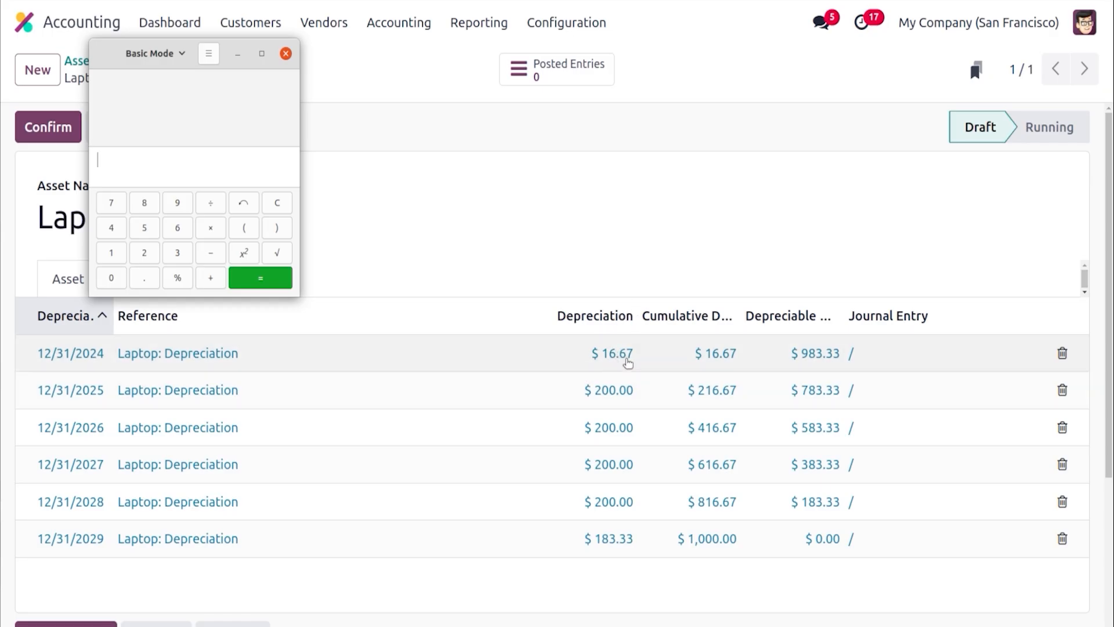
{"action": "type", "text": "1000"}
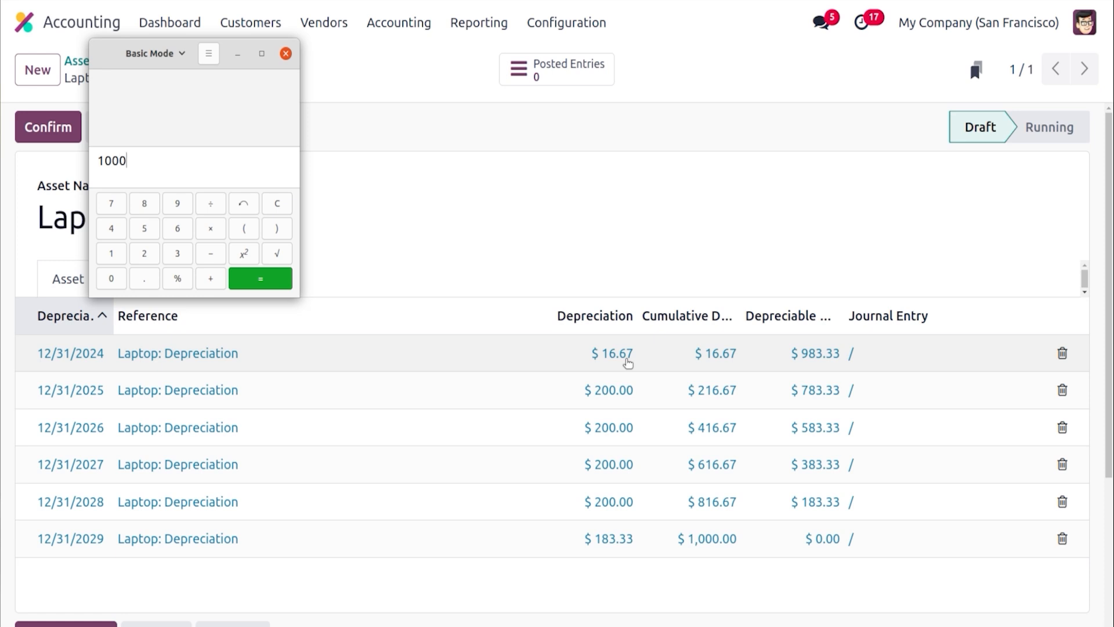
{"action": "left_click", "coordinate": [211, 206]}
{"action": "type", "text": "200"}
{"action": "key", "text": "BackSpace"}
{"action": "key", "text": "BackSpace"}
{"action": "key", "text": "BackSpace"}
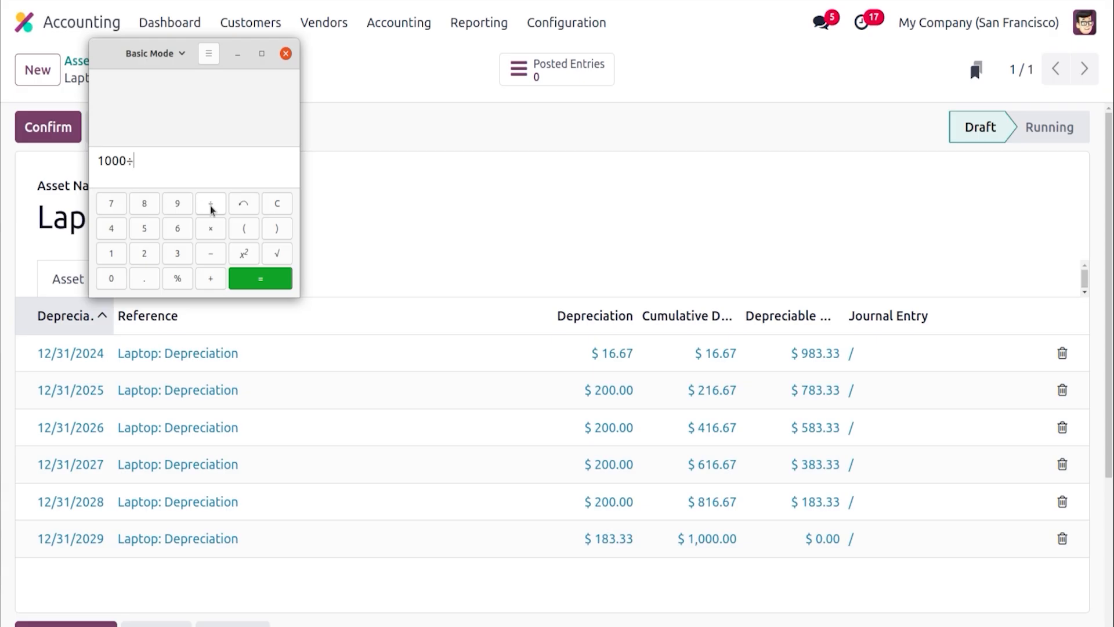
{"action": "type", "text": "5"}
{"action": "key", "text": "Return"}
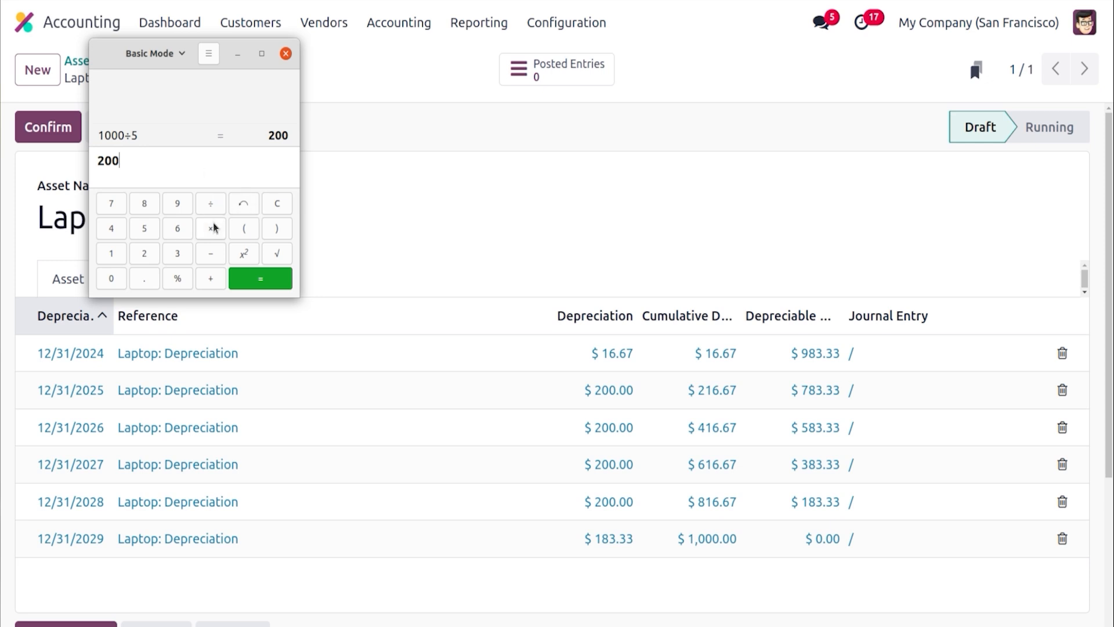
Compute 200 ÷ 12 and 1000 − 16.67 in the calculator
{"action": "left_click", "coordinate": [214, 204]}
{"action": "type", "text": "12"}
{"action": "key", "text": "Return"}
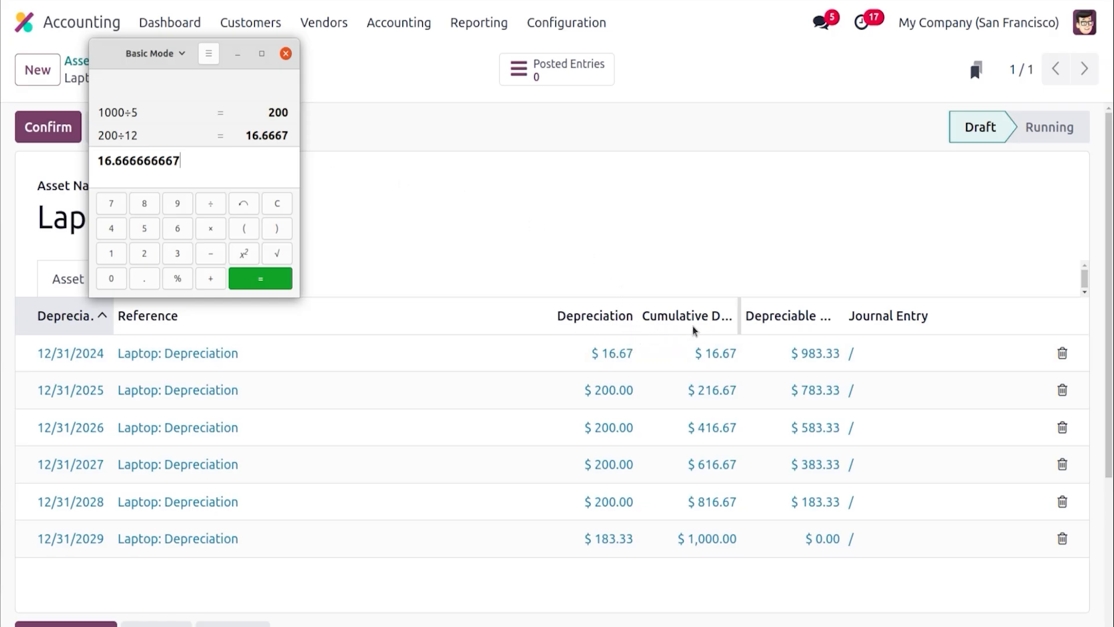
{"action": "type", "text": "1"}
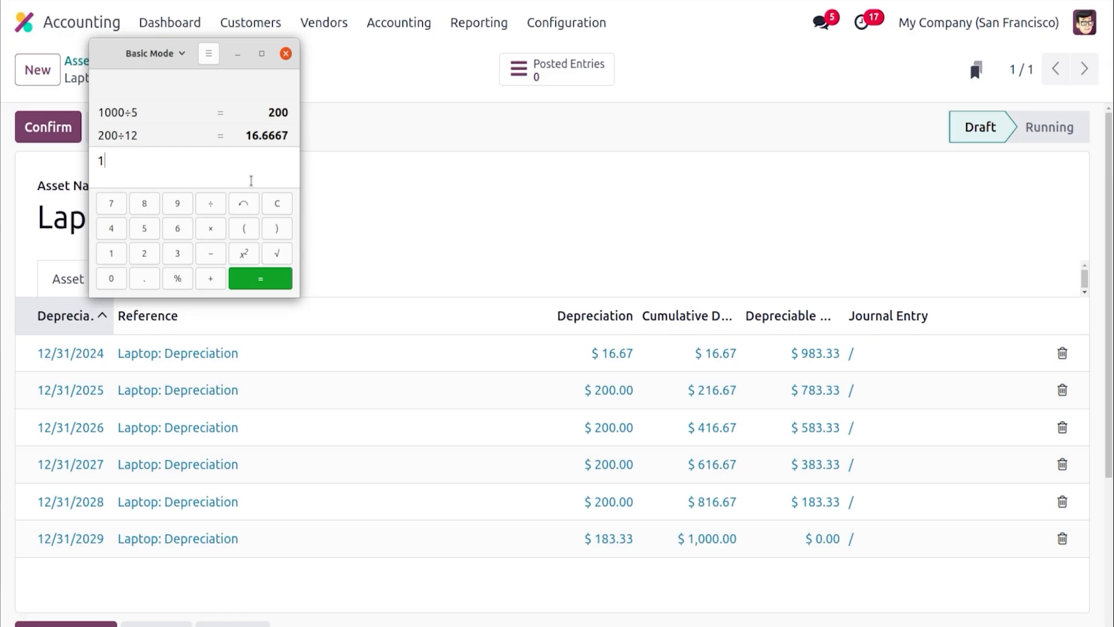
{"action": "type", "text": "000"}
{"action": "left_click", "coordinate": [210, 259]}
{"action": "type", "text": "16.67"}
{"action": "key", "text": "Return"}
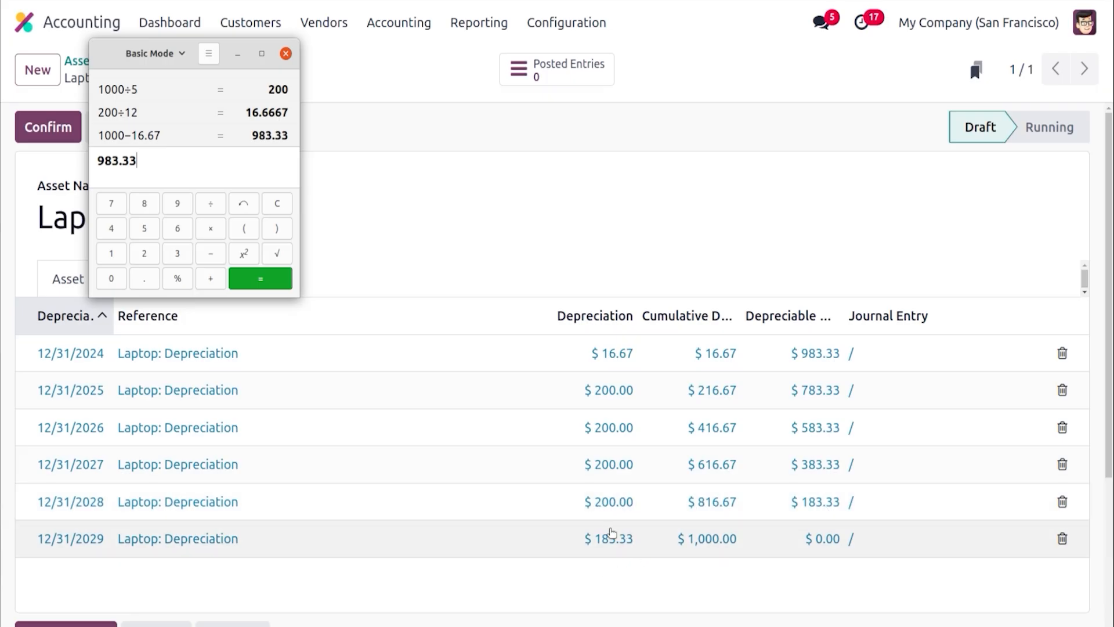
Return to the asset and change its depreciation method to Declining with No Prorata computation
{"action": "left_click", "coordinate": [552, 191]}
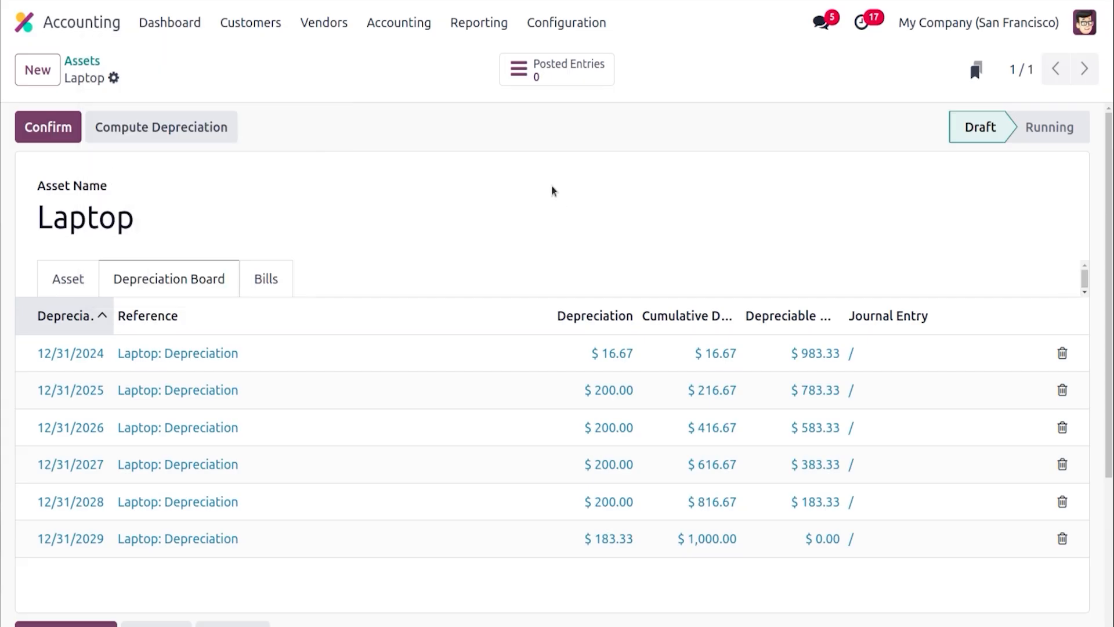
{"action": "left_click", "coordinate": [68, 288]}
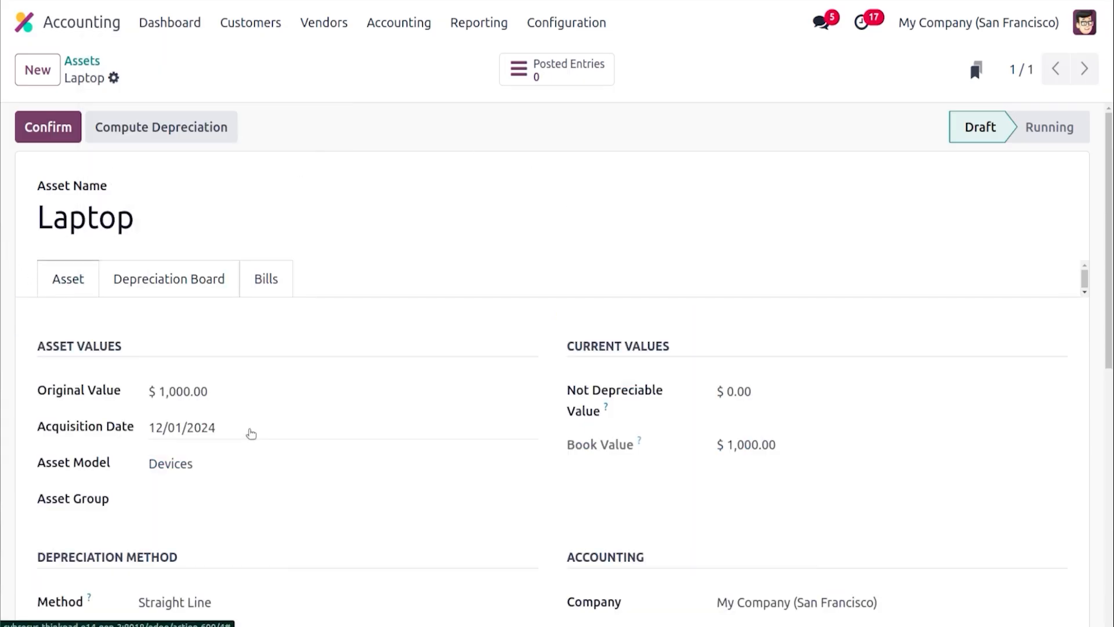
{"action": "left_click_drag", "start_coordinate": [1110, 314], "coordinate": [1111, 392]}
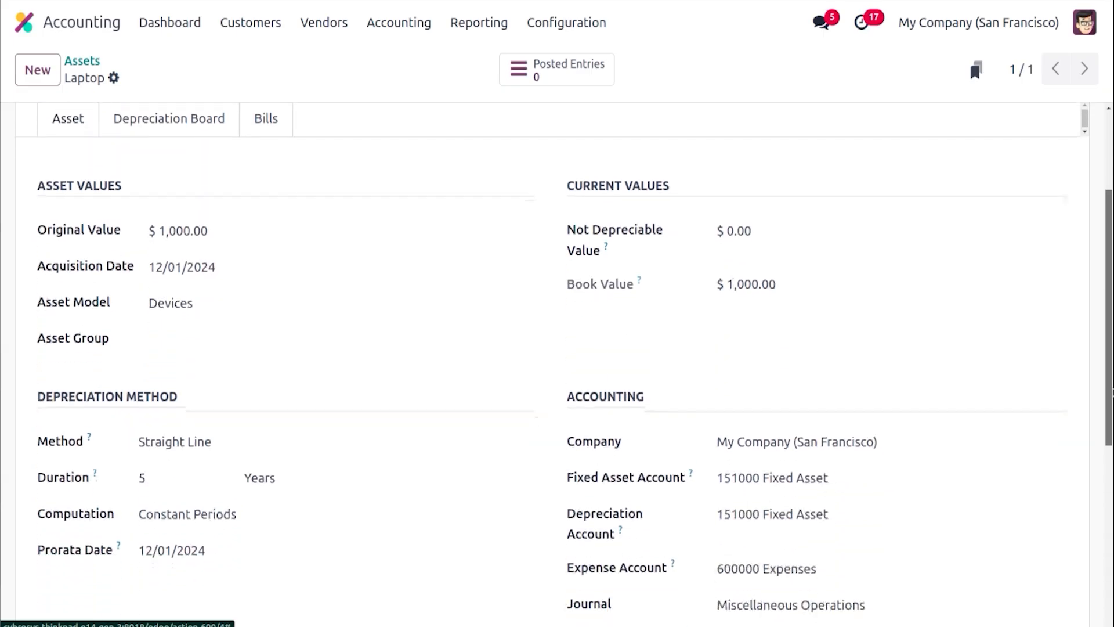
{"action": "left_click", "coordinate": [246, 438]}
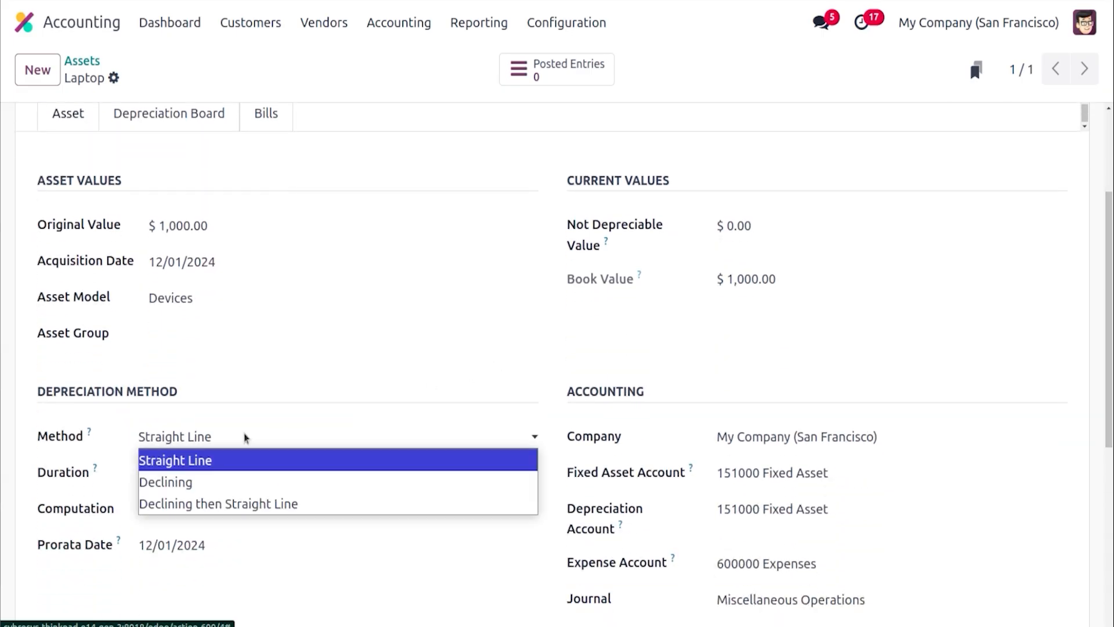
{"action": "left_click", "coordinate": [244, 483]}
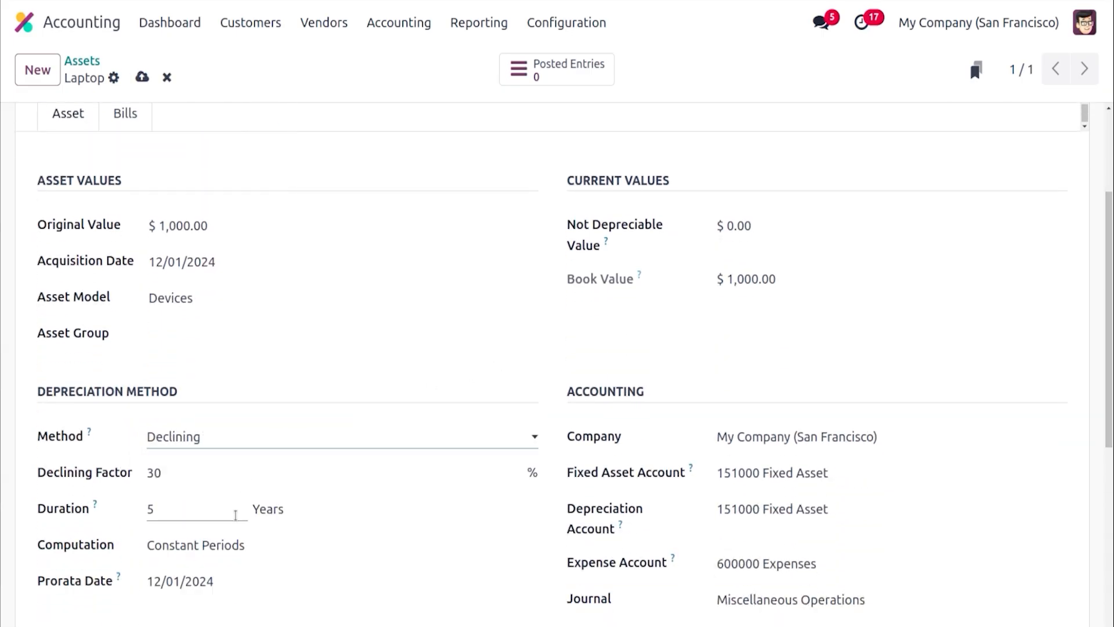
{"action": "left_click", "coordinate": [236, 544]}
{"action": "left_click", "coordinate": [237, 569]}
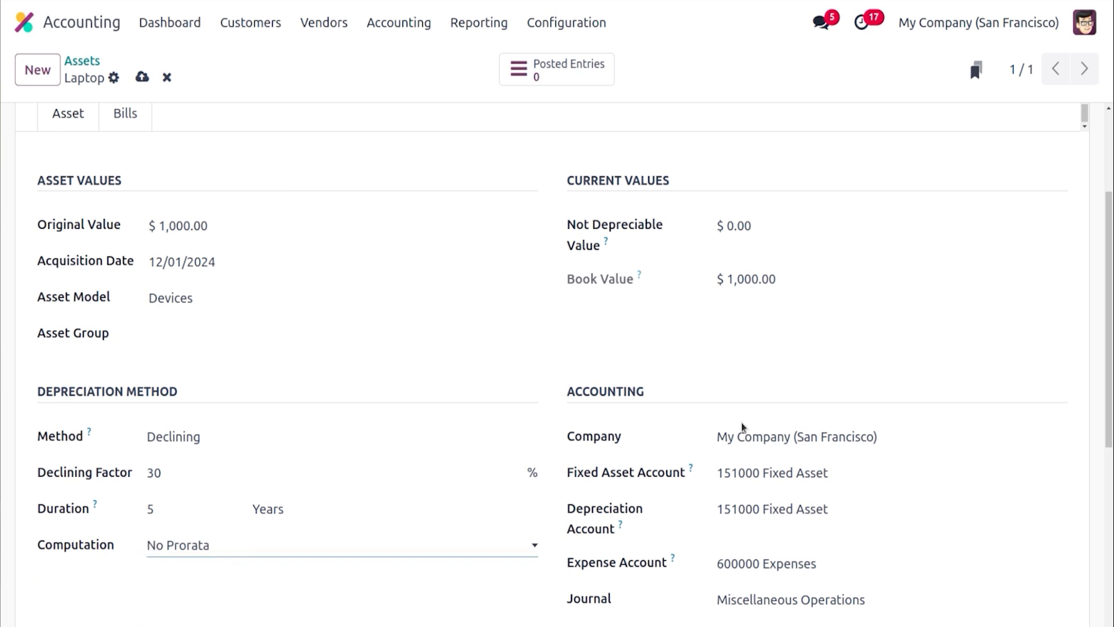
Recompute the depreciation and open the depreciation board again
{"action": "scroll", "coordinate": [1108, 319], "scroll_direction": "up", "scroll_amount": 3}
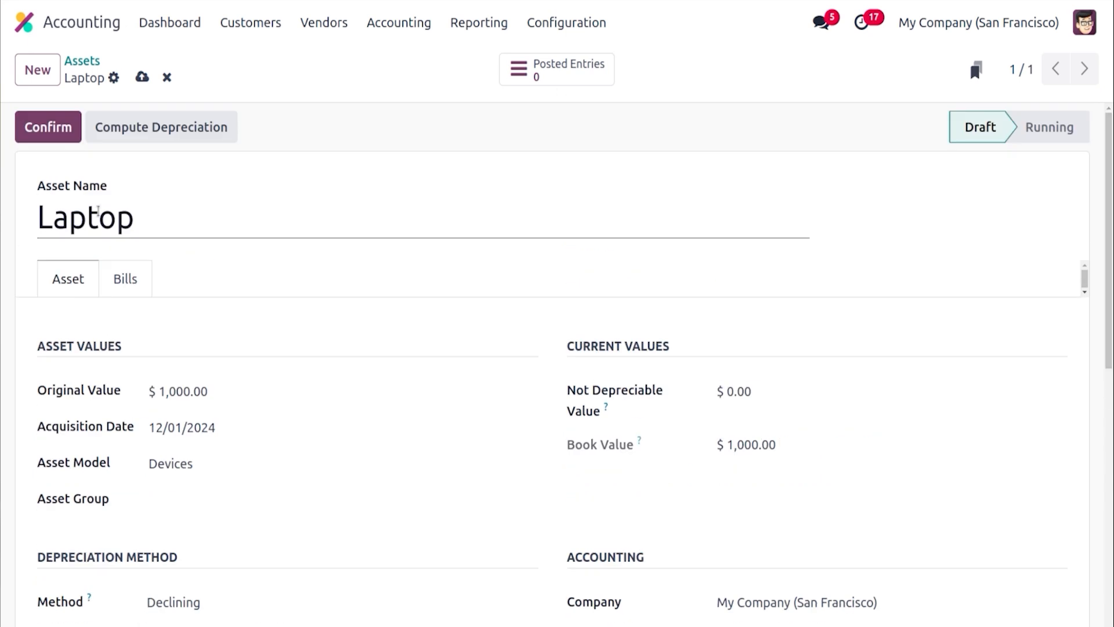
{"action": "left_click", "coordinate": [123, 125]}
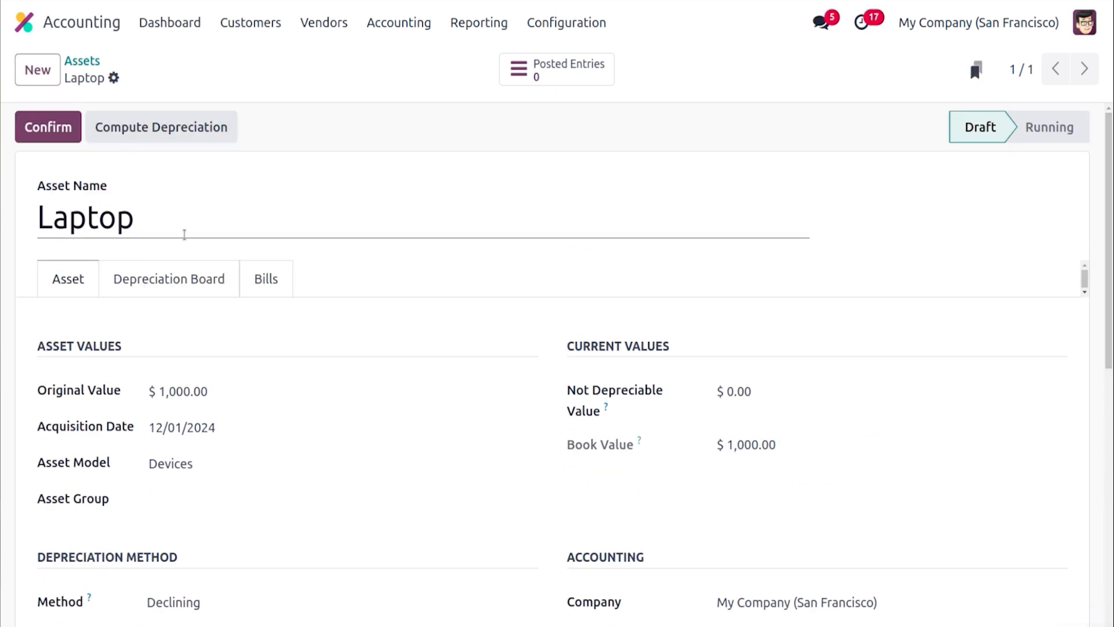
{"action": "left_click", "coordinate": [182, 290]}
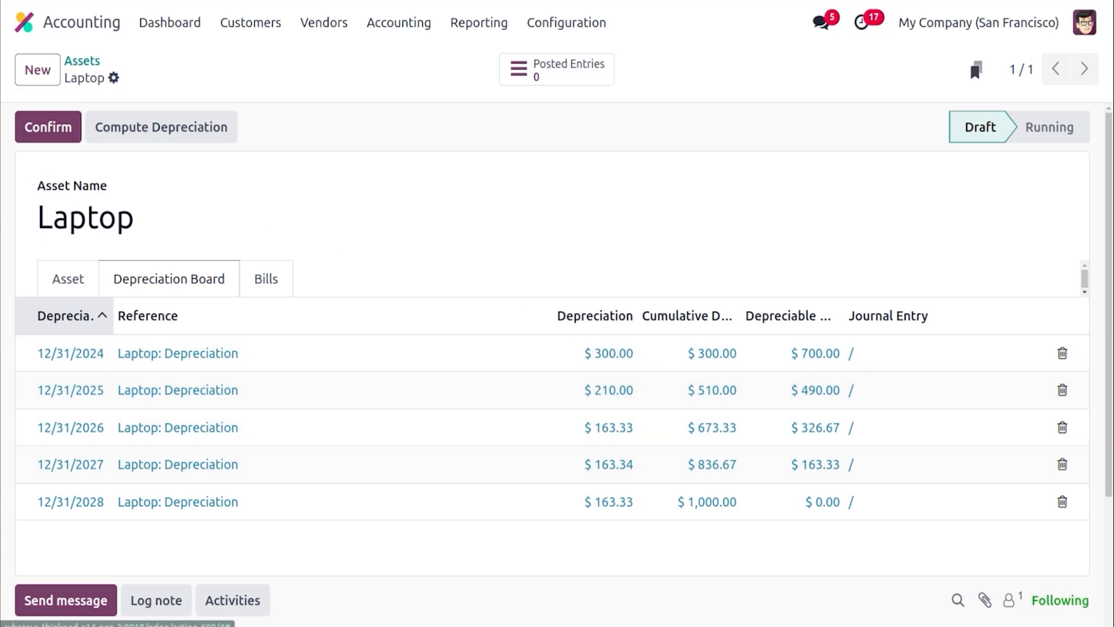
Switch to the calculator and compute 1000 × 30%
{"action": "left_click", "coordinate": [1, 189]}
{"action": "type", "text": "1000"}
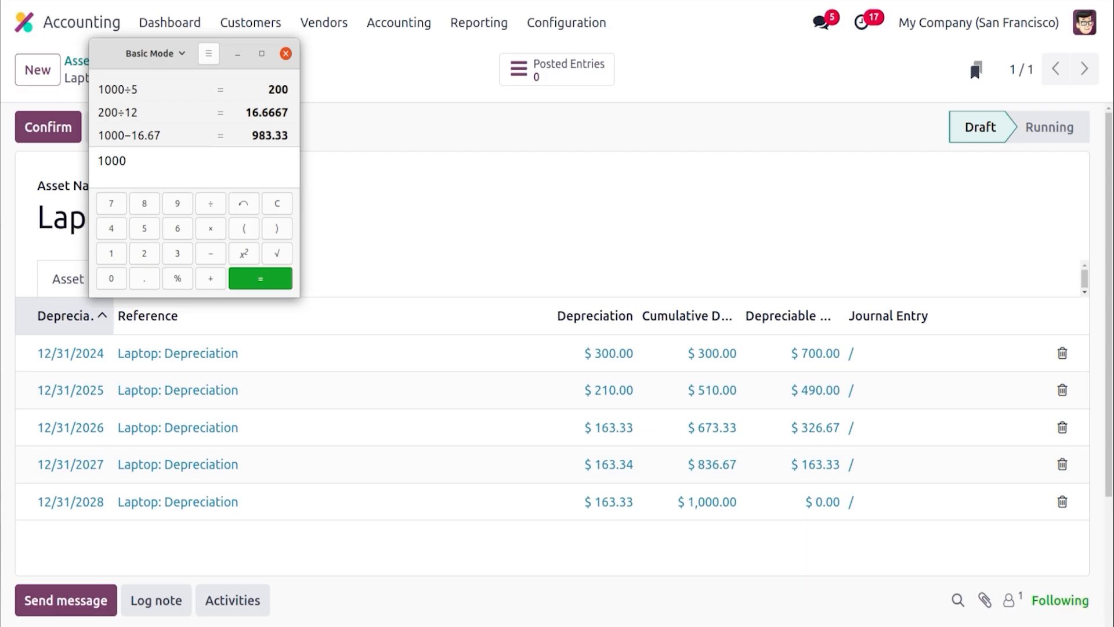
{"action": "left_click", "coordinate": [202, 231]}
{"action": "type", "text": "30%"}
{"action": "key", "text": "Return"}
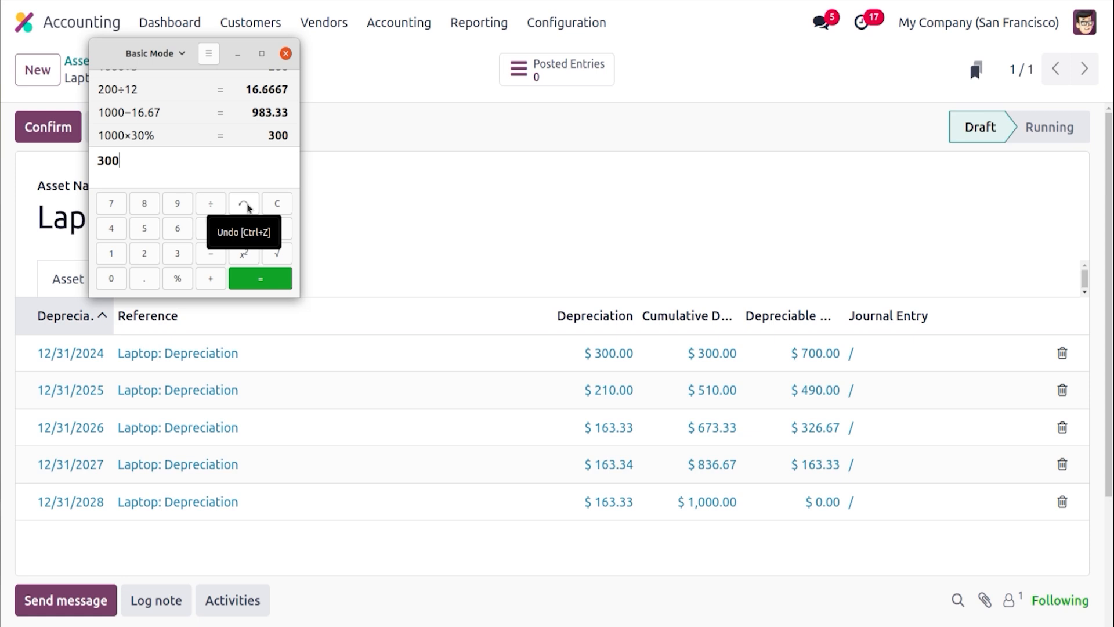
Compute 700 × 30% in the calculator and close it
{"action": "type", "text": "700"}
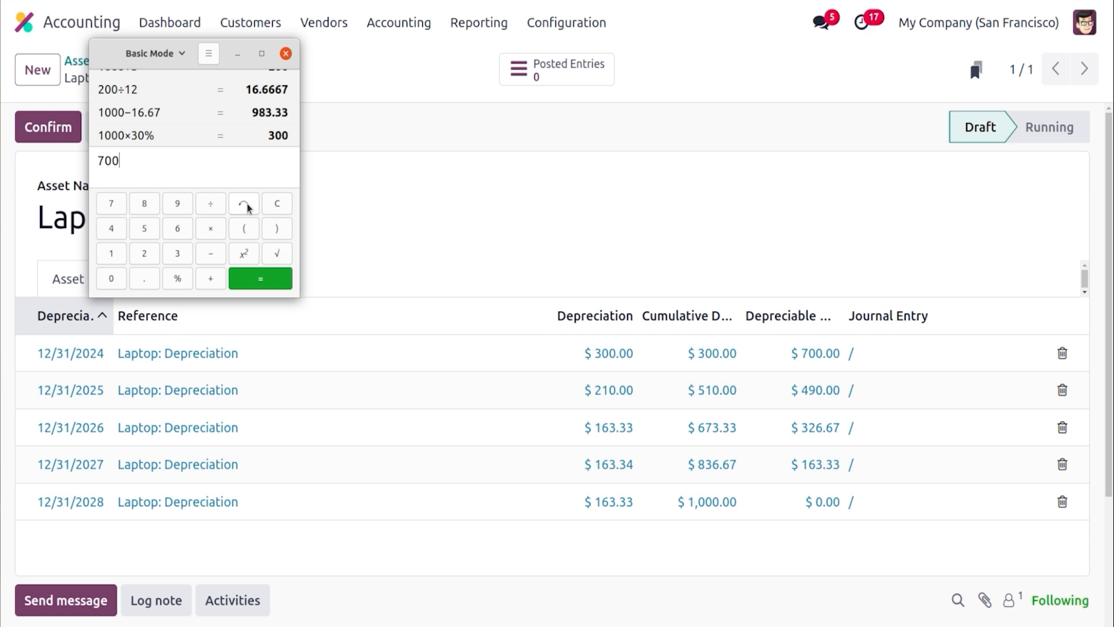
{"action": "type", "text": "*30%"}
{"action": "key", "text": "Return"}
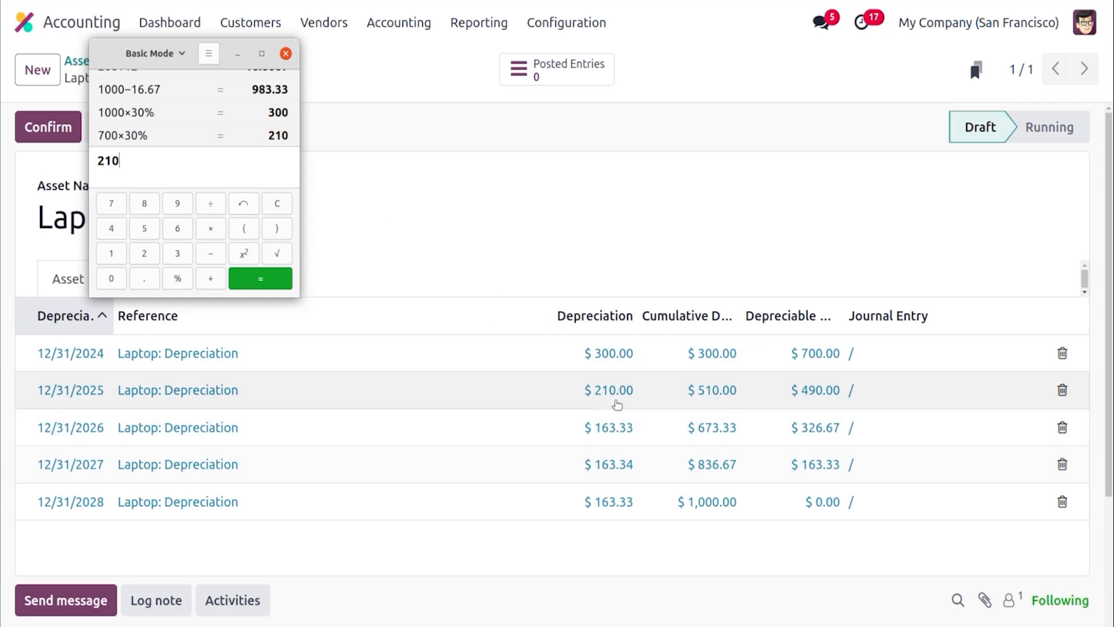
{"action": "left_click", "coordinate": [285, 54]}
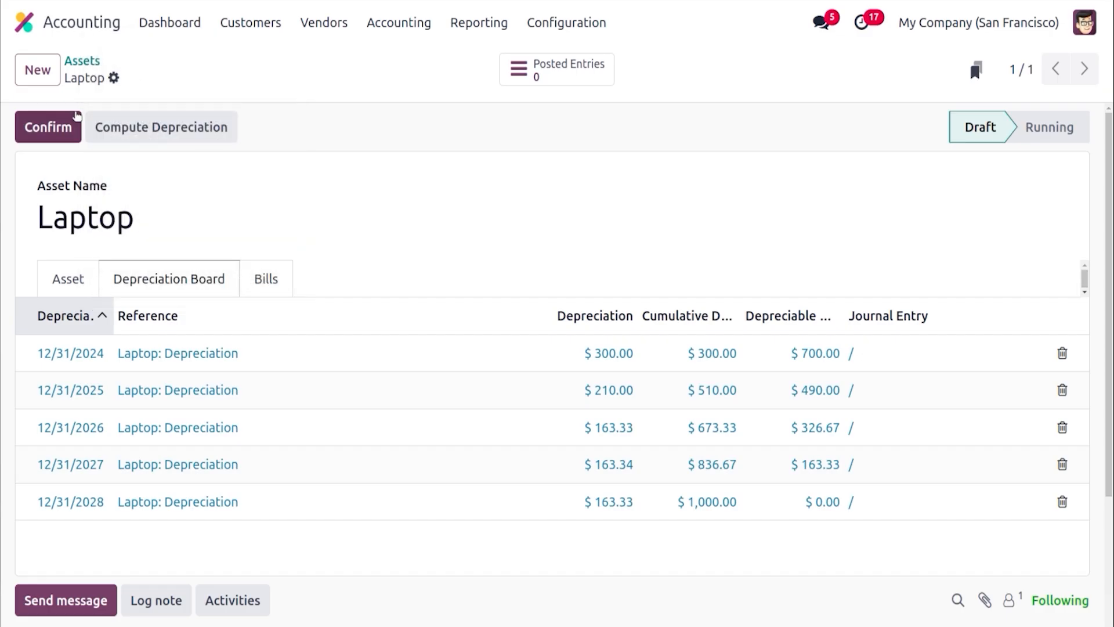
Confirm the Laptop asset and review the Modify Asset actions Dispose, Sell and Re-evaluate without applying one
{"action": "left_click", "coordinate": [65, 128]}
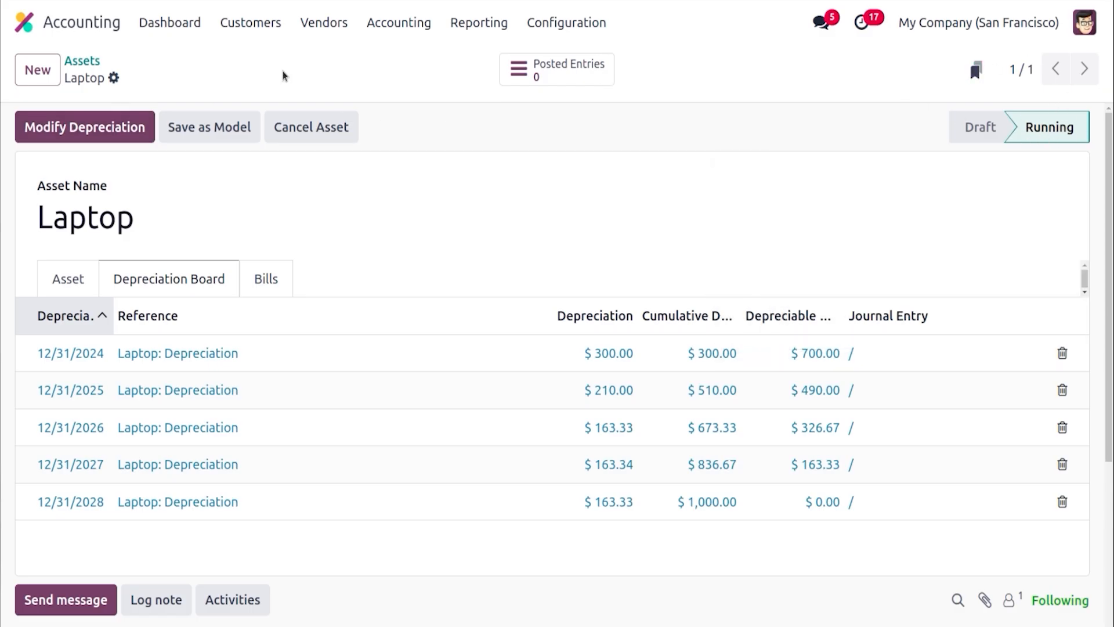
{"action": "left_click", "coordinate": [119, 138]}
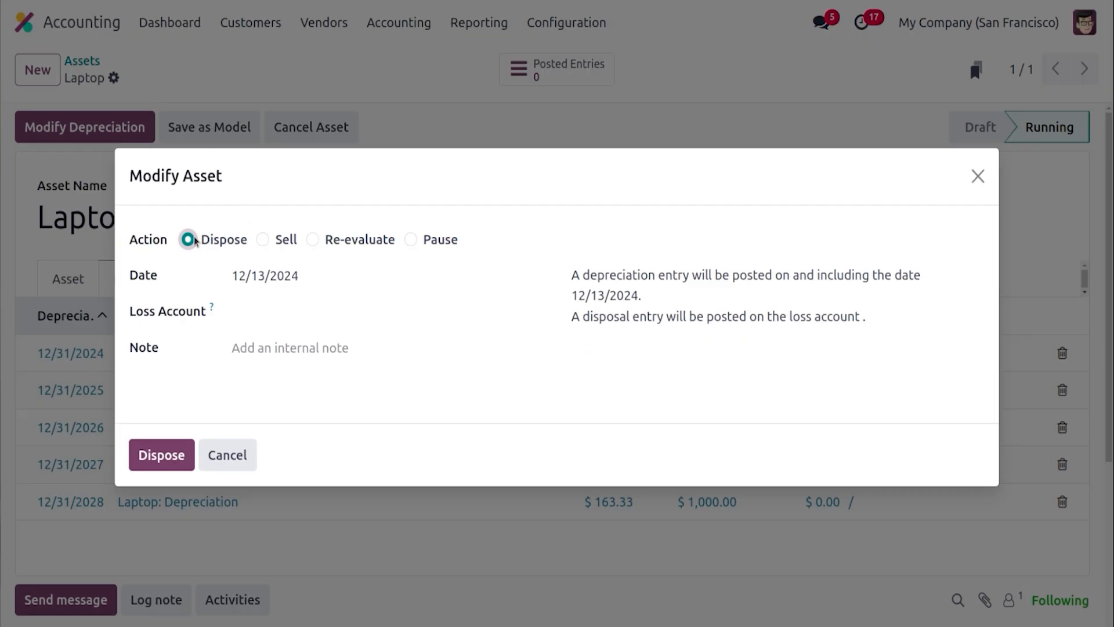
{"action": "left_click", "coordinate": [263, 240]}
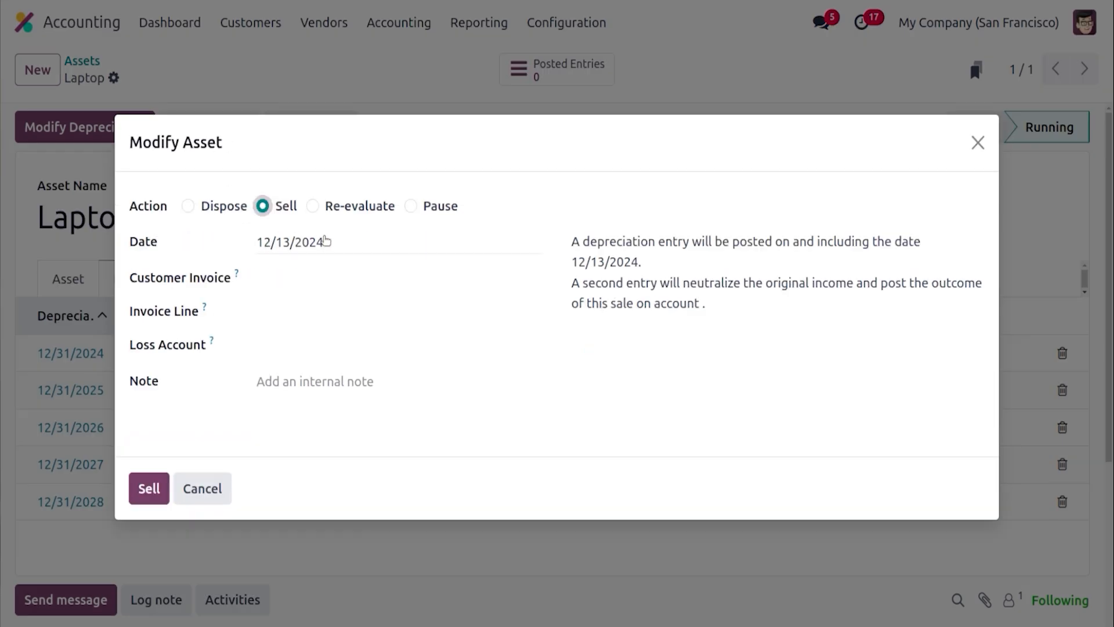
{"action": "left_click", "coordinate": [314, 208]}
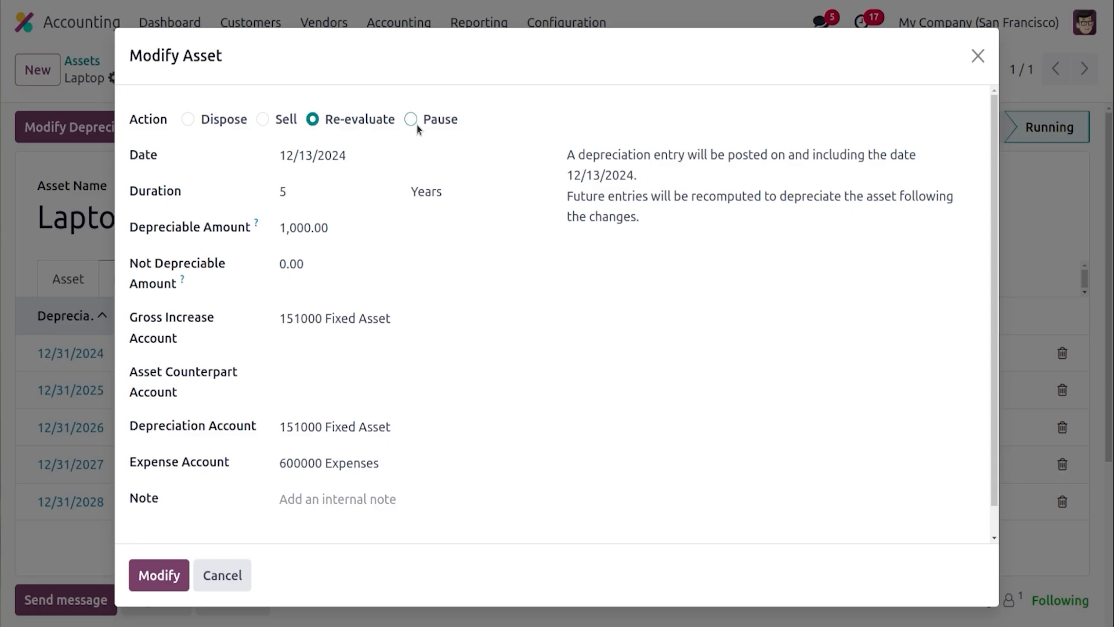
{"action": "left_click", "coordinate": [223, 577]}
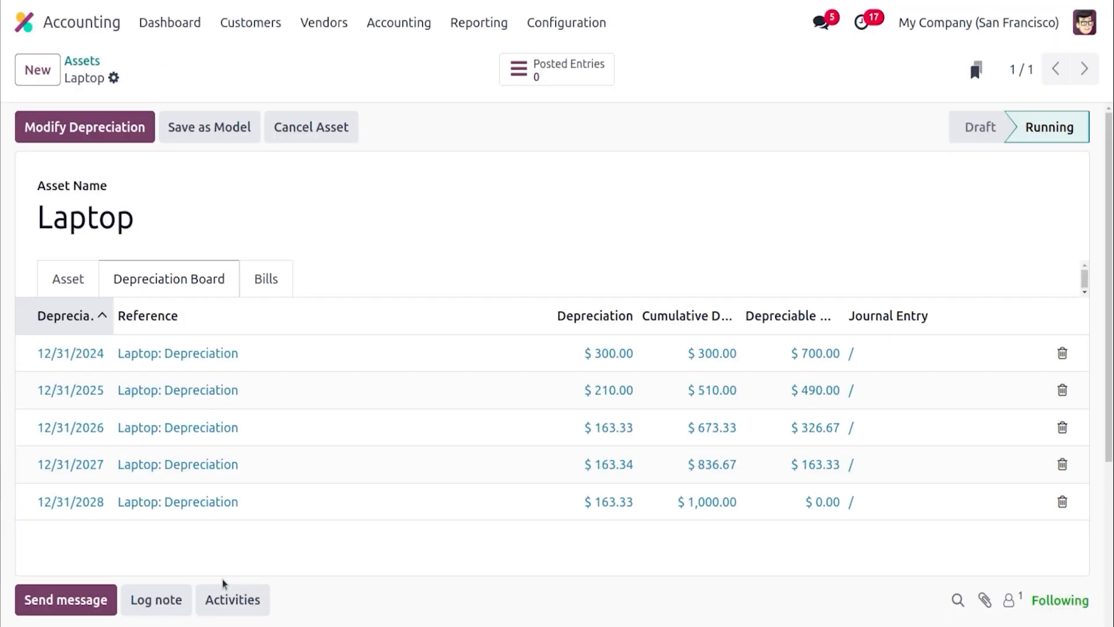
Open the asset's Save as Model form and discard it
{"action": "left_click", "coordinate": [201, 141]}
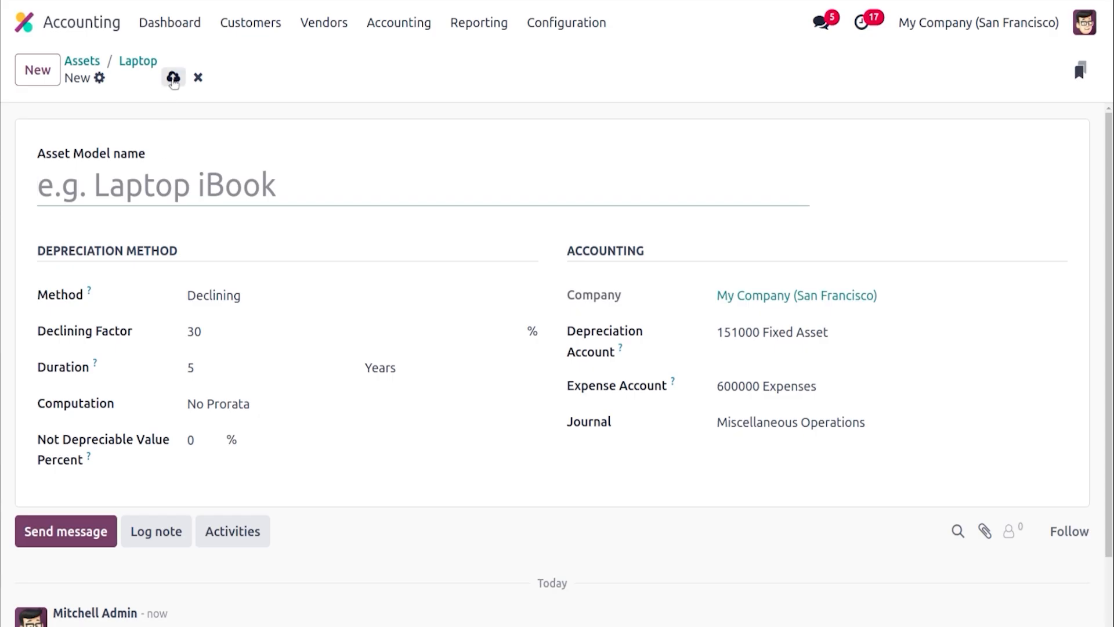
{"action": "left_click", "coordinate": [198, 78]}
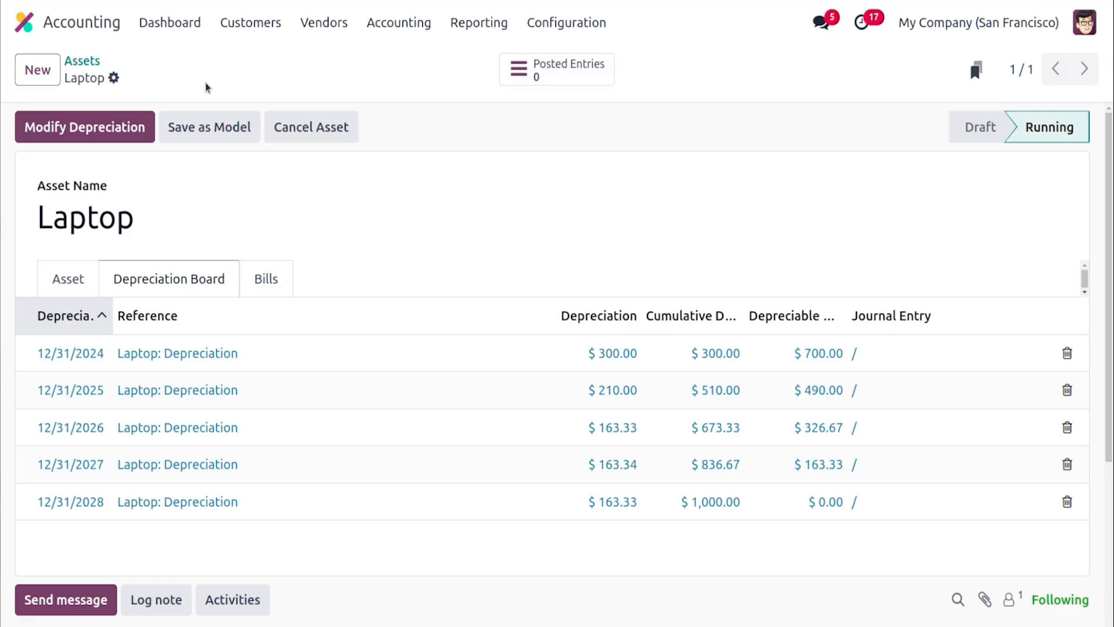
Open the Accounting settings and check the Analytics options for Analytic Accounting and Budget Management
{"action": "left_click", "coordinate": [170, 22]}
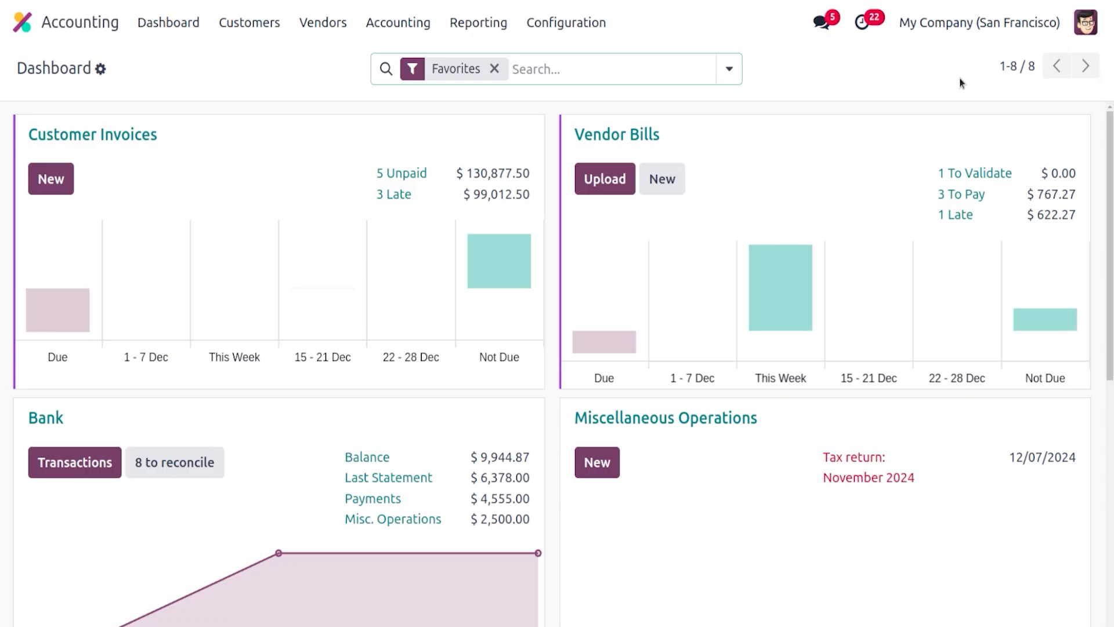
{"action": "left_click", "coordinate": [594, 22]}
{"action": "left_click", "coordinate": [604, 63]}
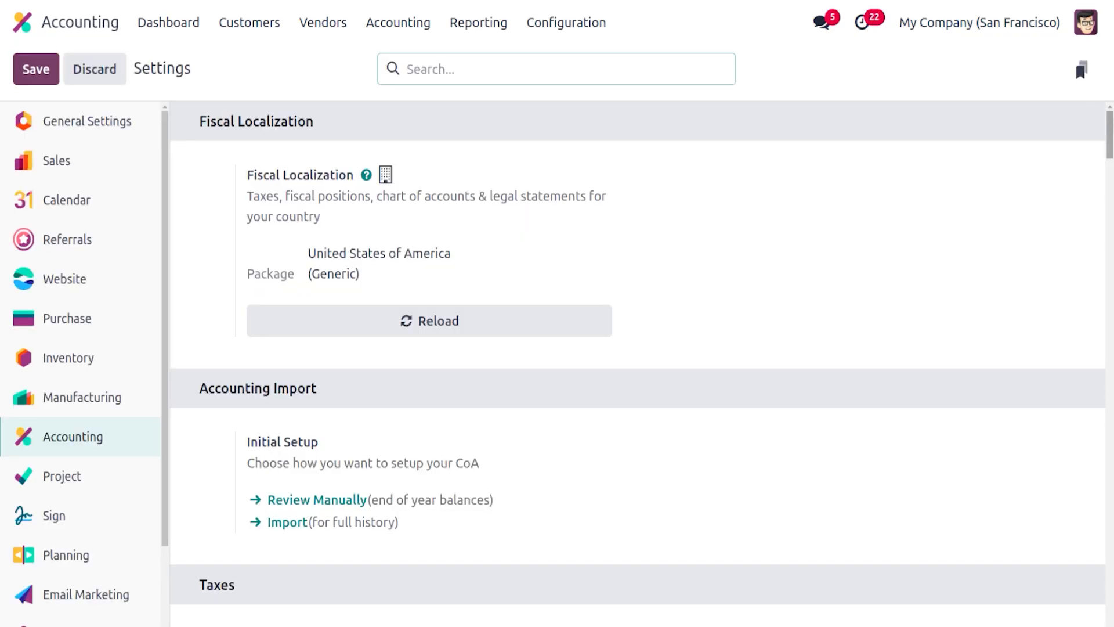
{"action": "left_click_drag", "start_coordinate": [1110, 135], "coordinate": [1110, 552]}
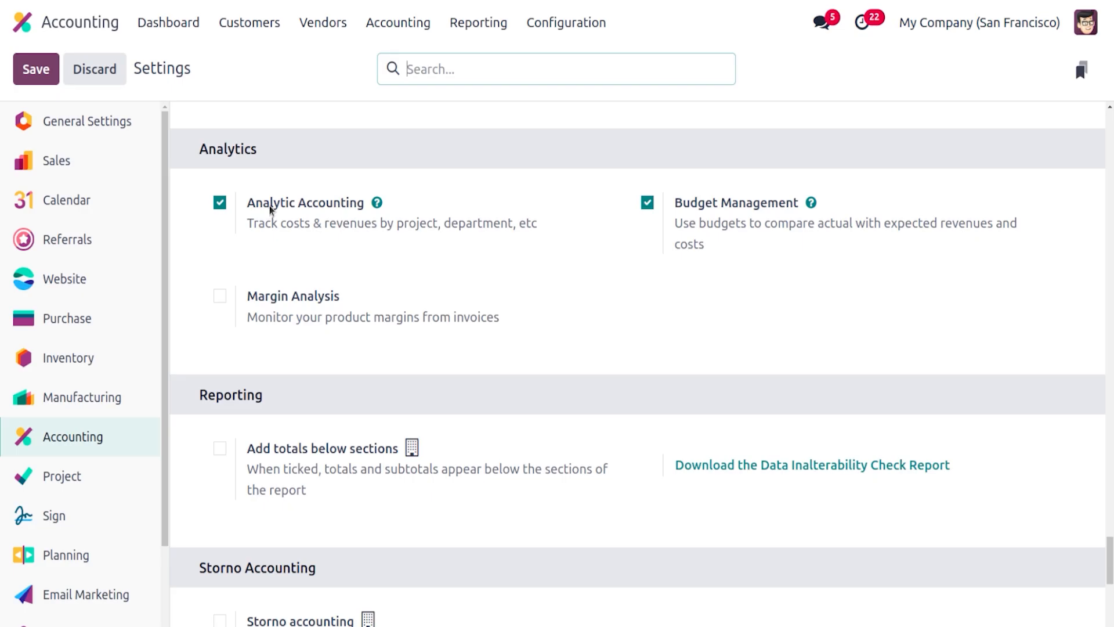
{"action": "mouse_move", "coordinate": [758, 205]}
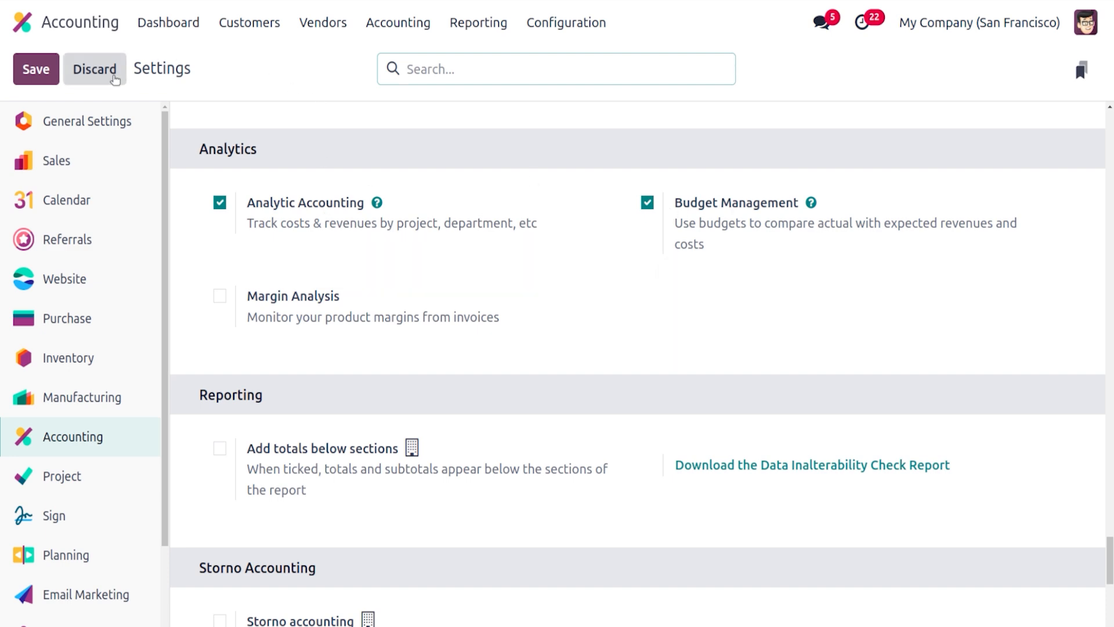
Create a new analytic budget named GREEN HOUSE PLAN 2024
{"action": "left_click", "coordinate": [383, 24]}
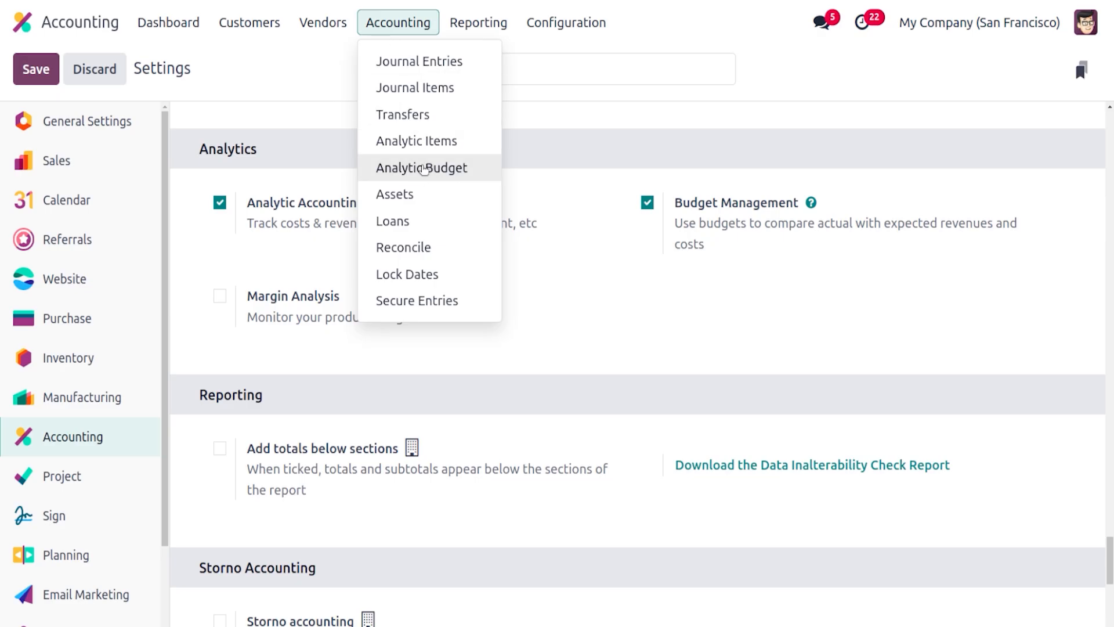
{"action": "left_click", "coordinate": [424, 169]}
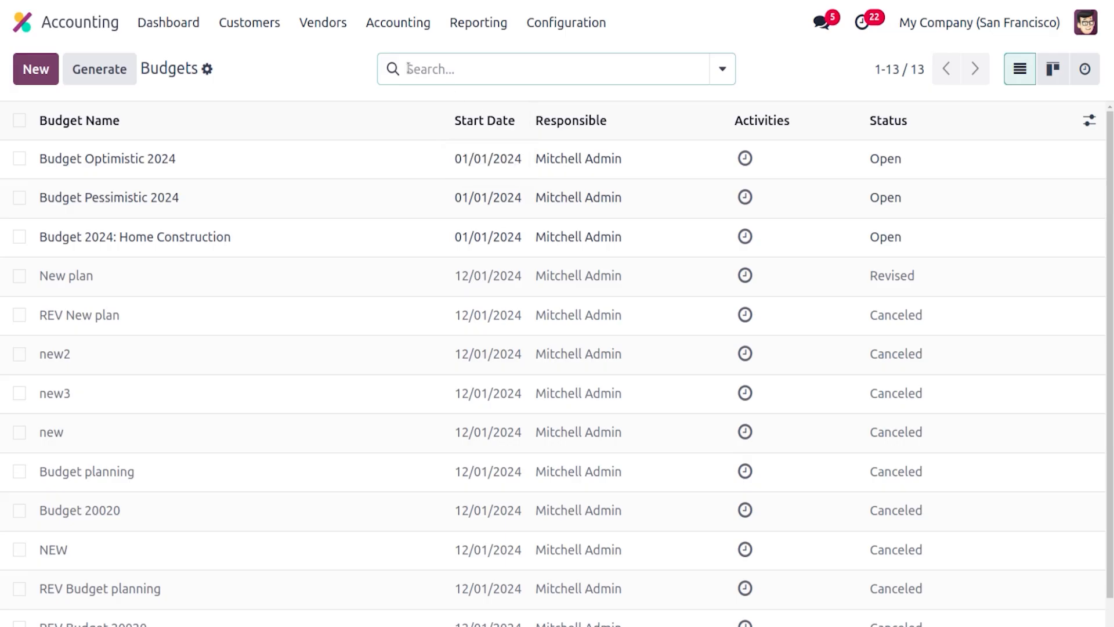
{"action": "left_click", "coordinate": [36, 70]}
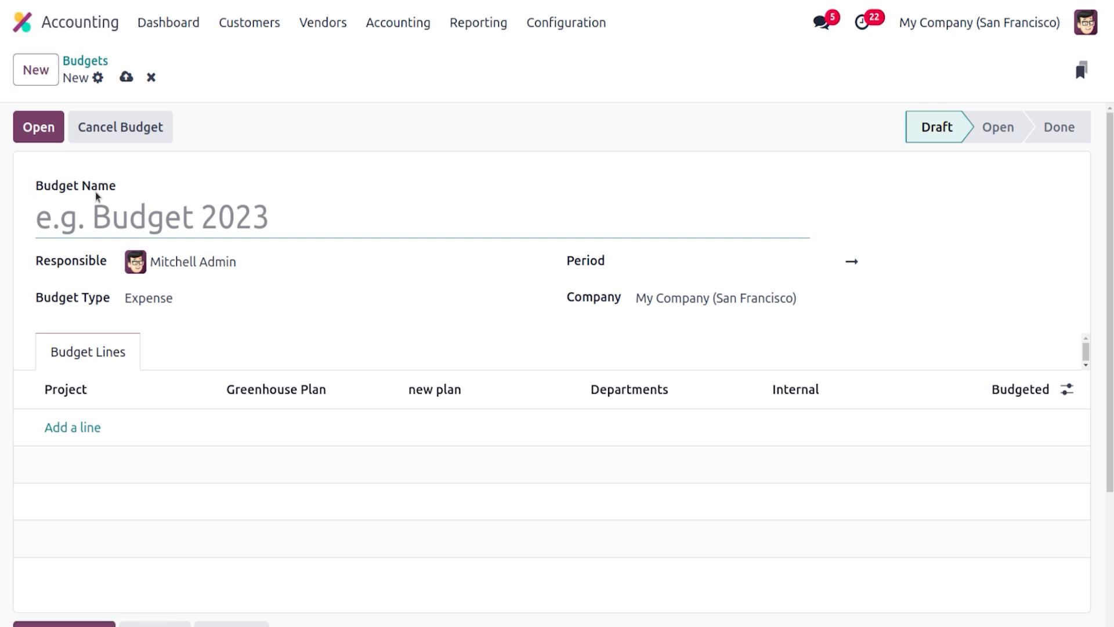
{"action": "type", "text": "G"}
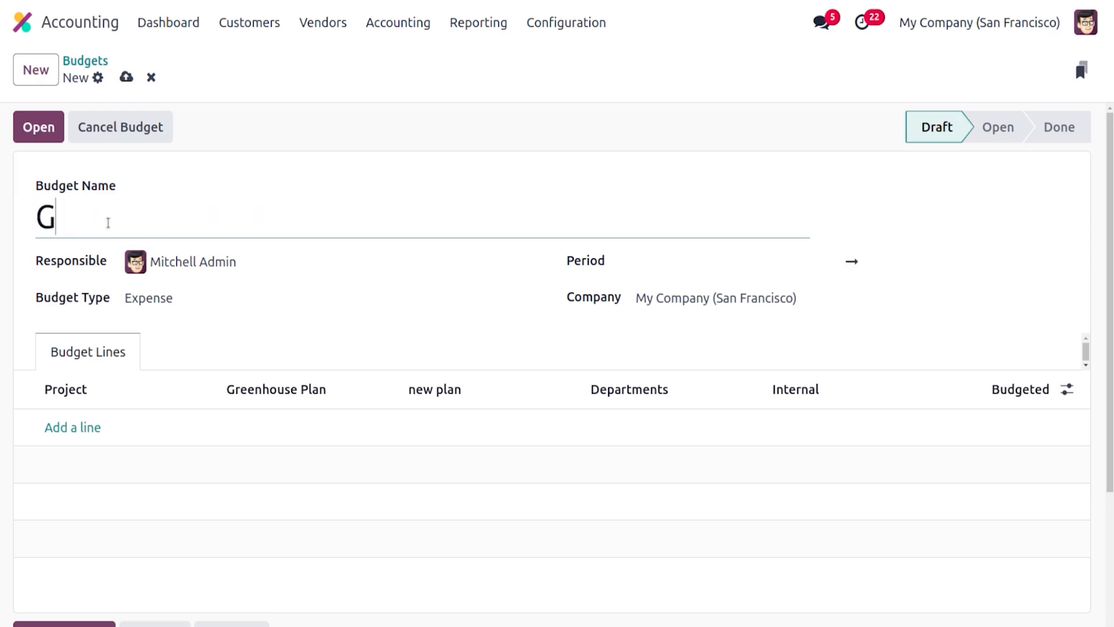
{"action": "type", "text": "REEN "}
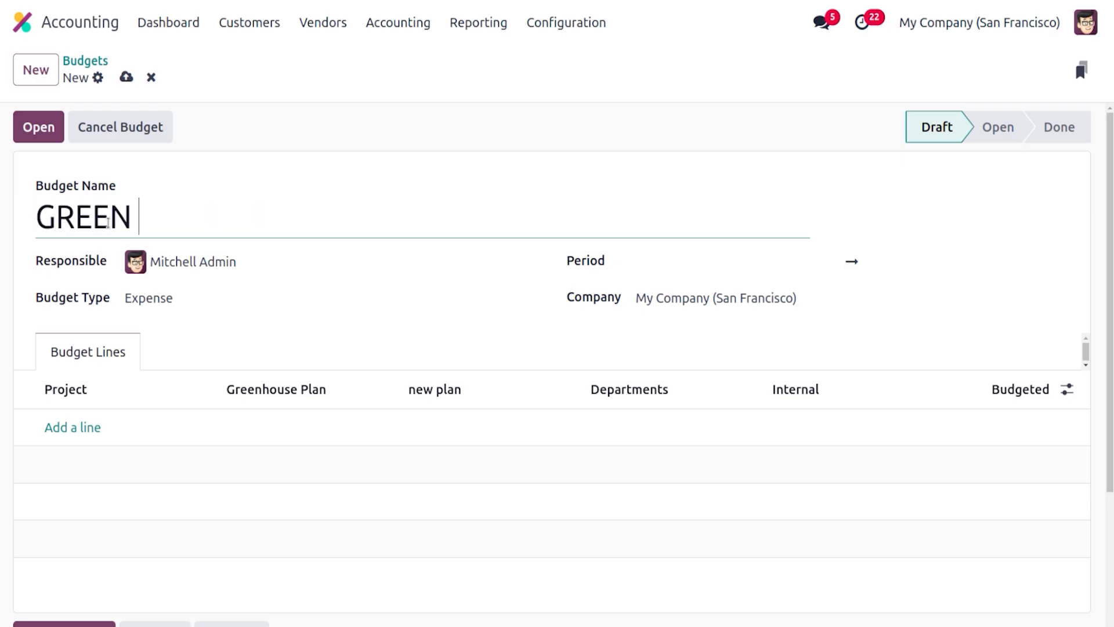
{"action": "type", "text": "HUSE P"}
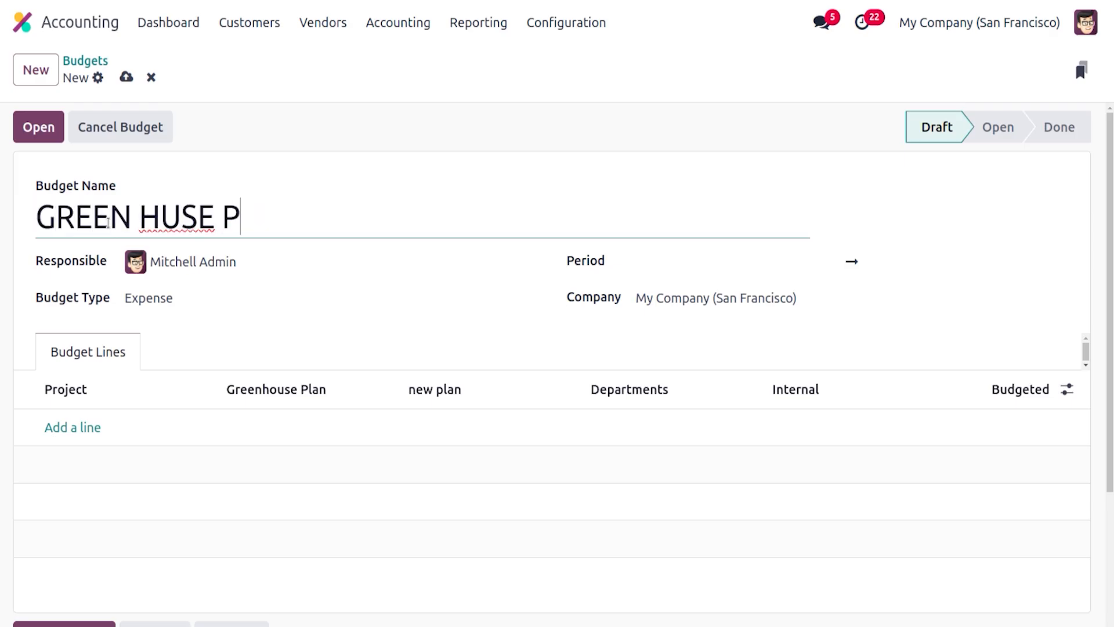
{"action": "type", "text": "LAN 2024"}
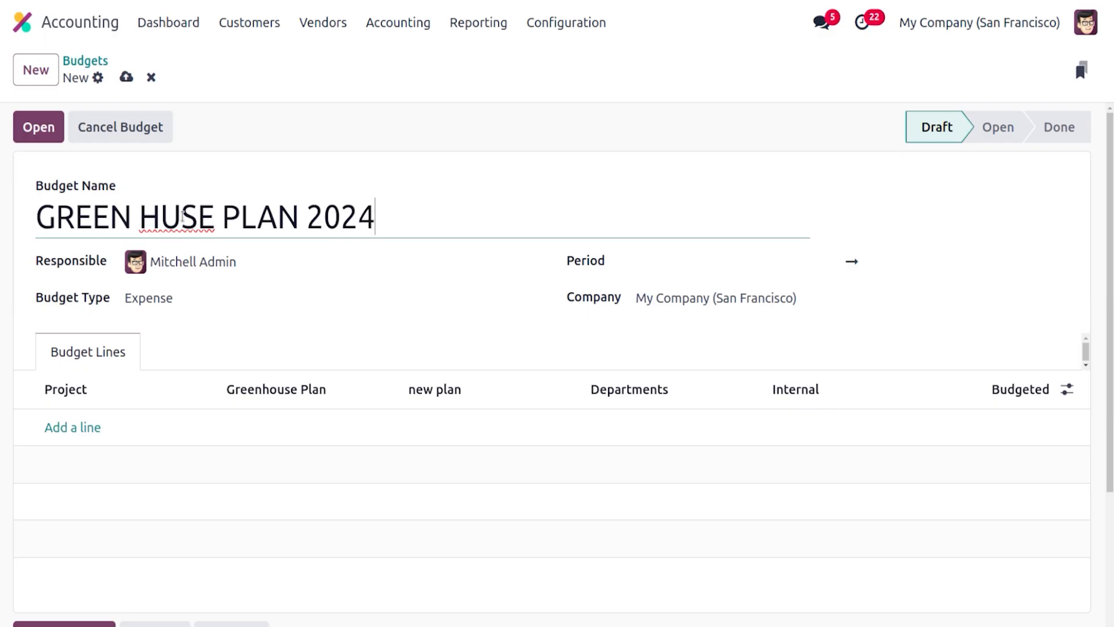
{"action": "left_click", "coordinate": [182, 217]}
{"action": "key", "text": "BackSpace"}
{"action": "type", "text": "OU"}
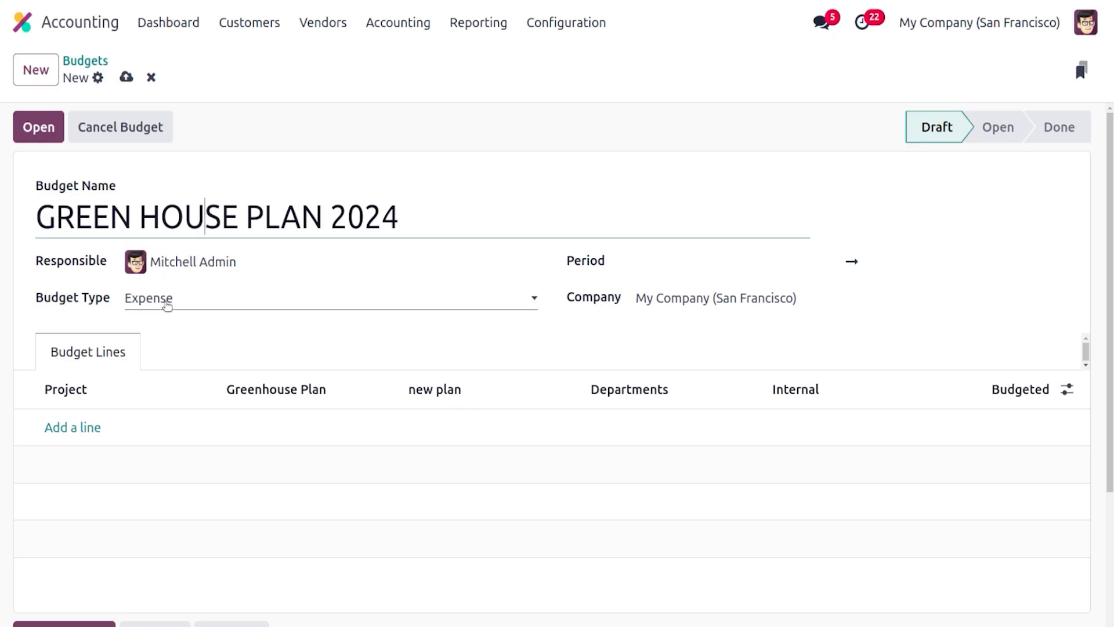
Keep the budget type as Expense and set the budget period from 12/01/2024 to 01/31/2025
{"action": "left_click", "coordinate": [167, 305]}
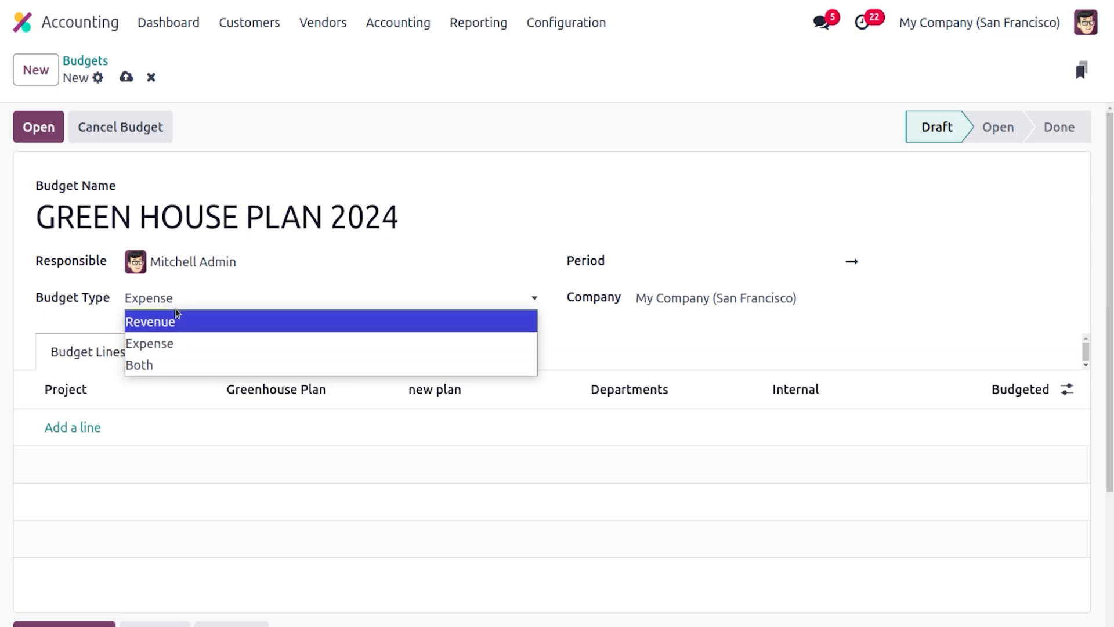
{"action": "left_click", "coordinate": [179, 305]}
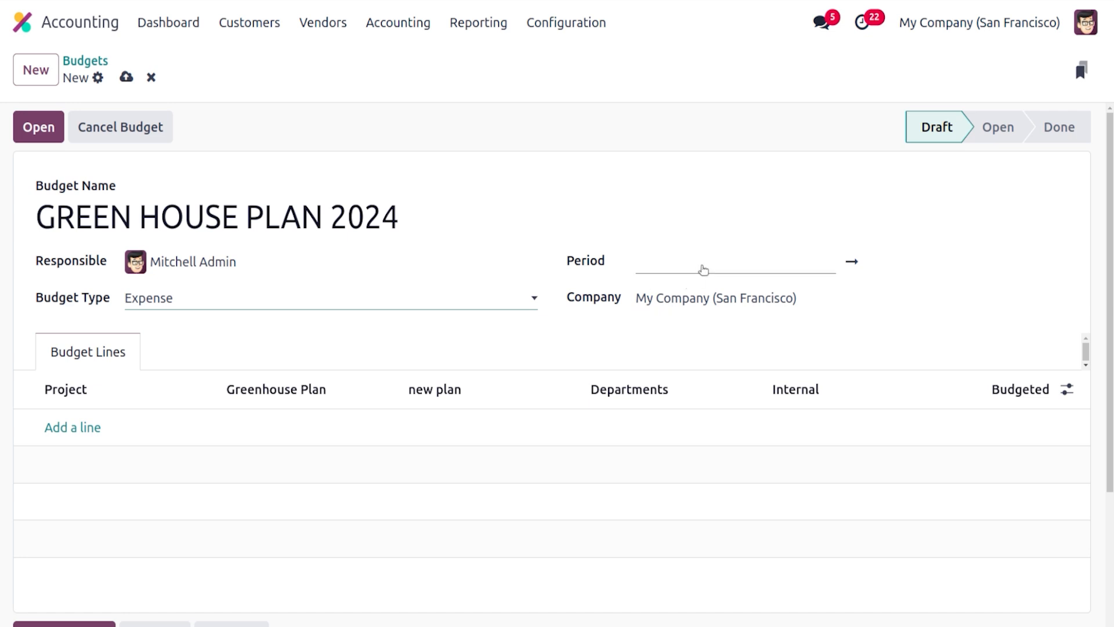
{"action": "left_click", "coordinate": [704, 266]}
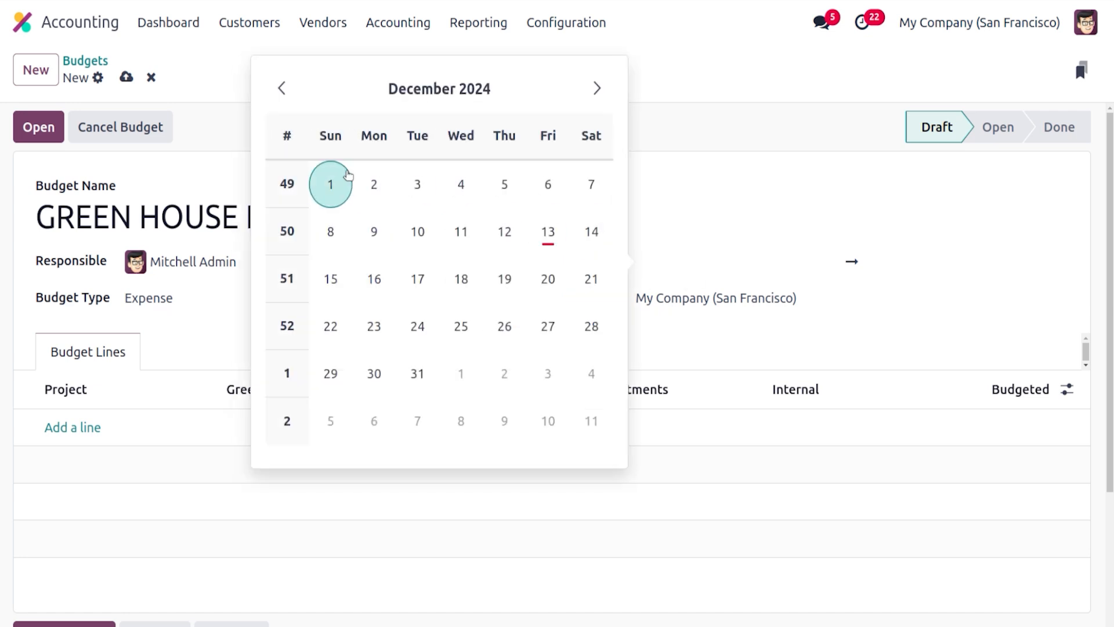
{"action": "left_click", "coordinate": [346, 177]}
{"action": "left_click", "coordinate": [851, 262]}
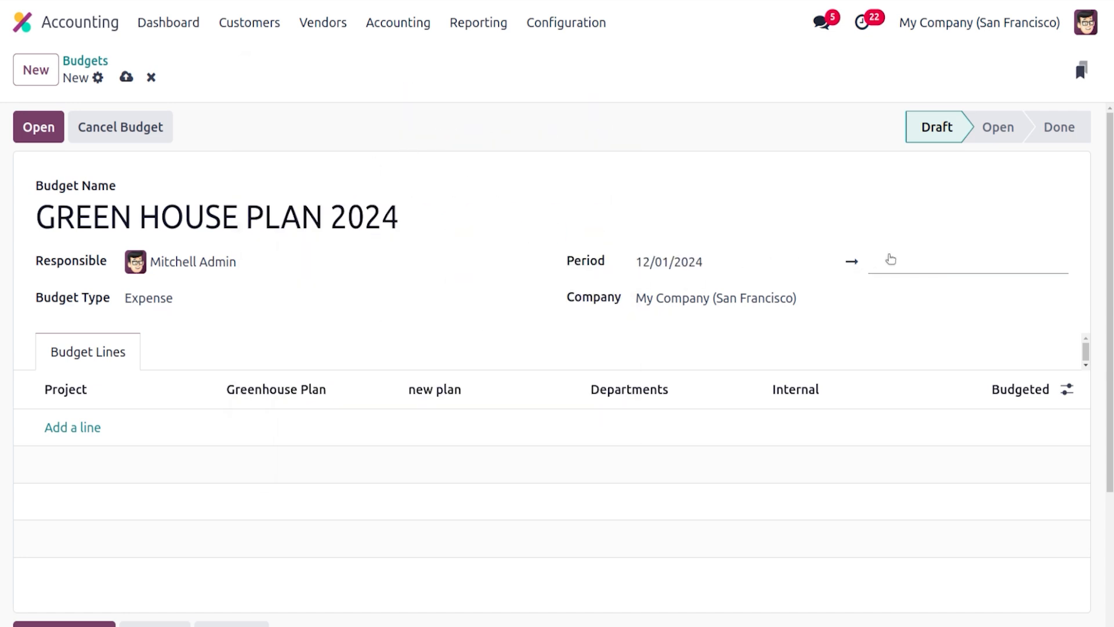
{"action": "left_click", "coordinate": [888, 258]}
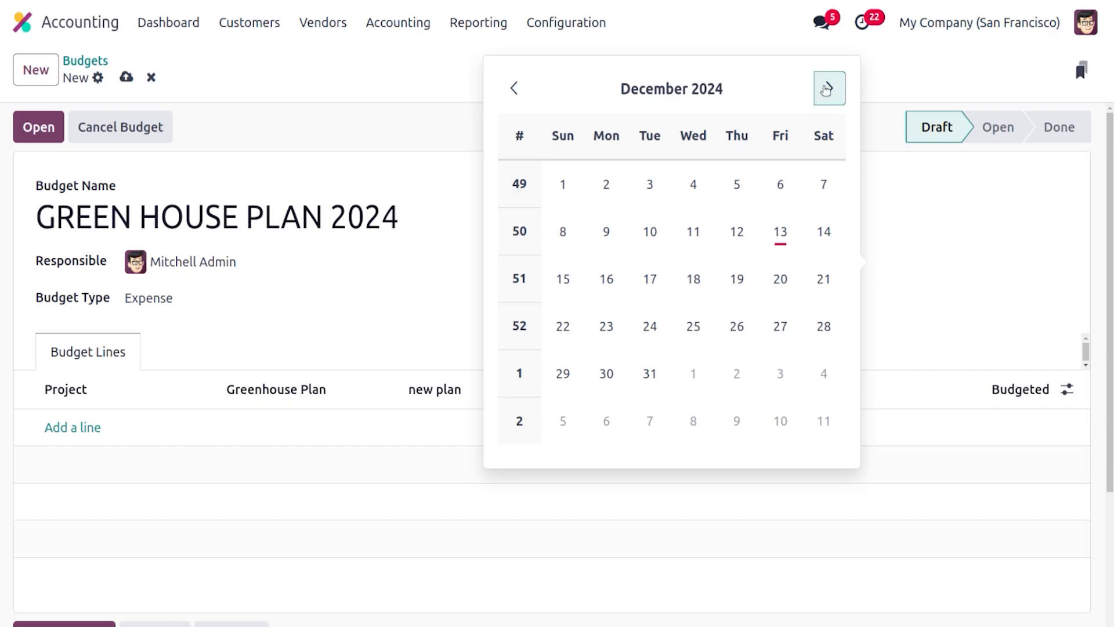
{"action": "left_click", "coordinate": [830, 88]}
{"action": "left_click", "coordinate": [780, 373]}
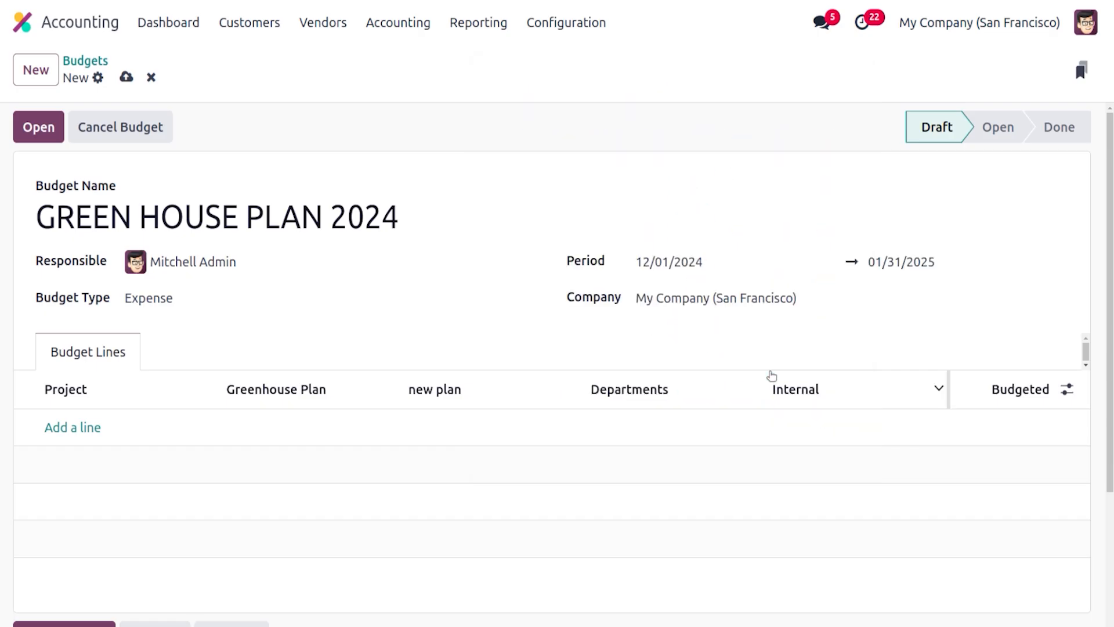
Try to add a budget line with a project starting with GR
{"action": "left_click", "coordinate": [63, 422]}
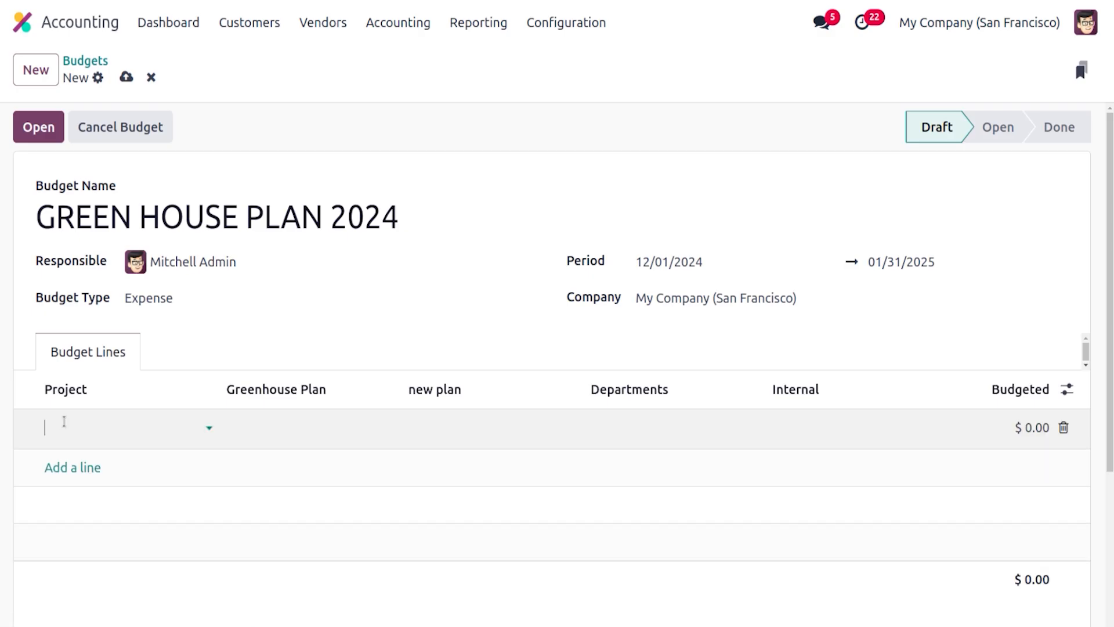
{"action": "left_click", "coordinate": [64, 422]}
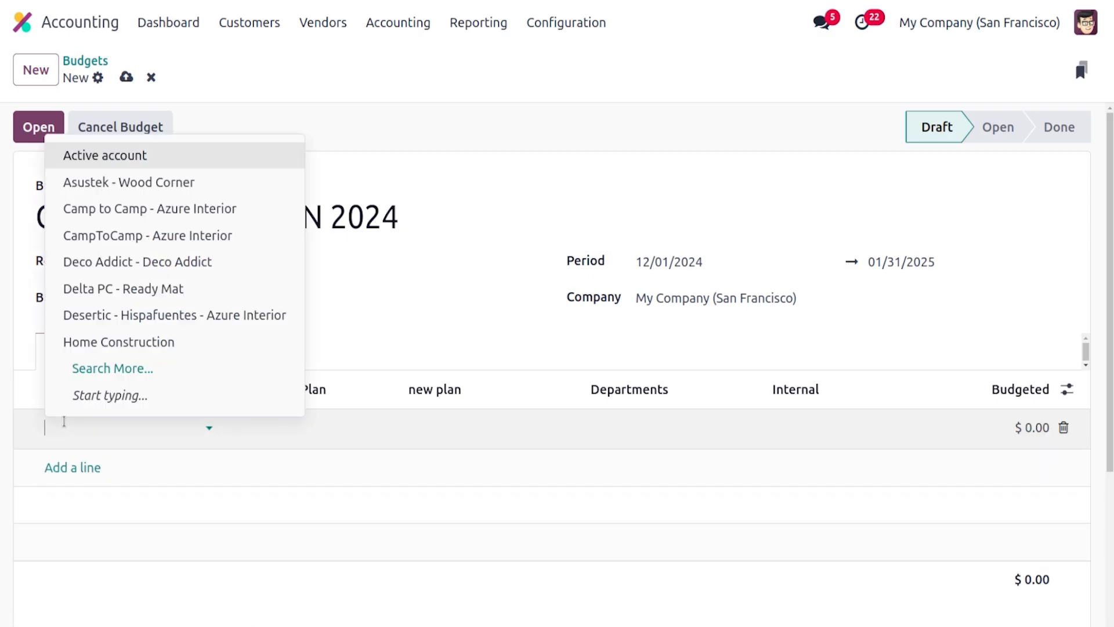
{"action": "type", "text": "GR"}
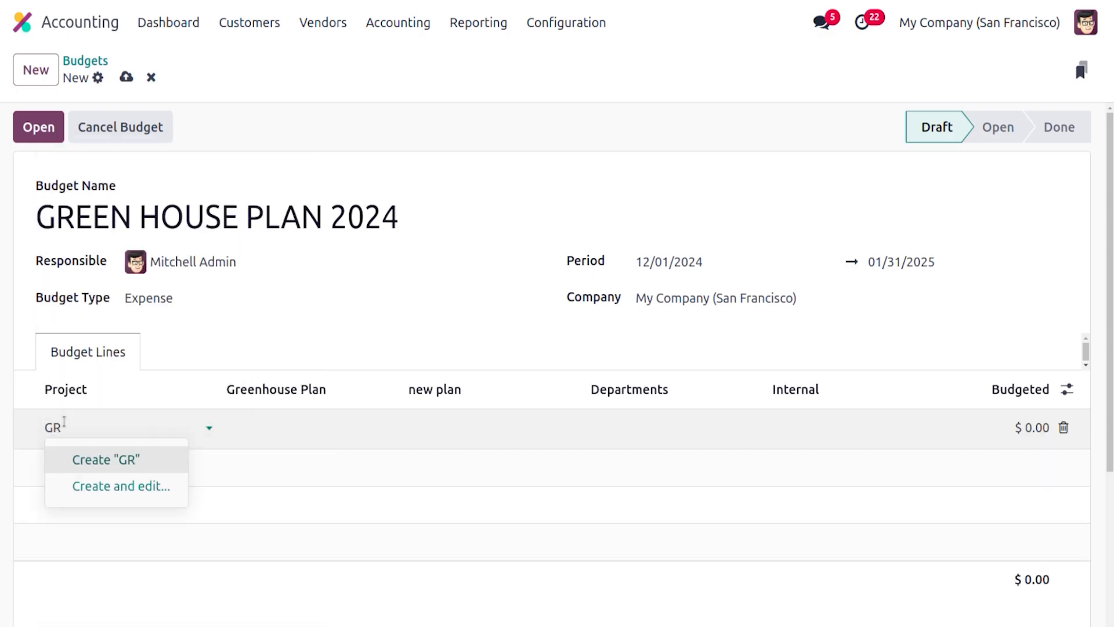
{"action": "left_click", "coordinate": [295, 337]}
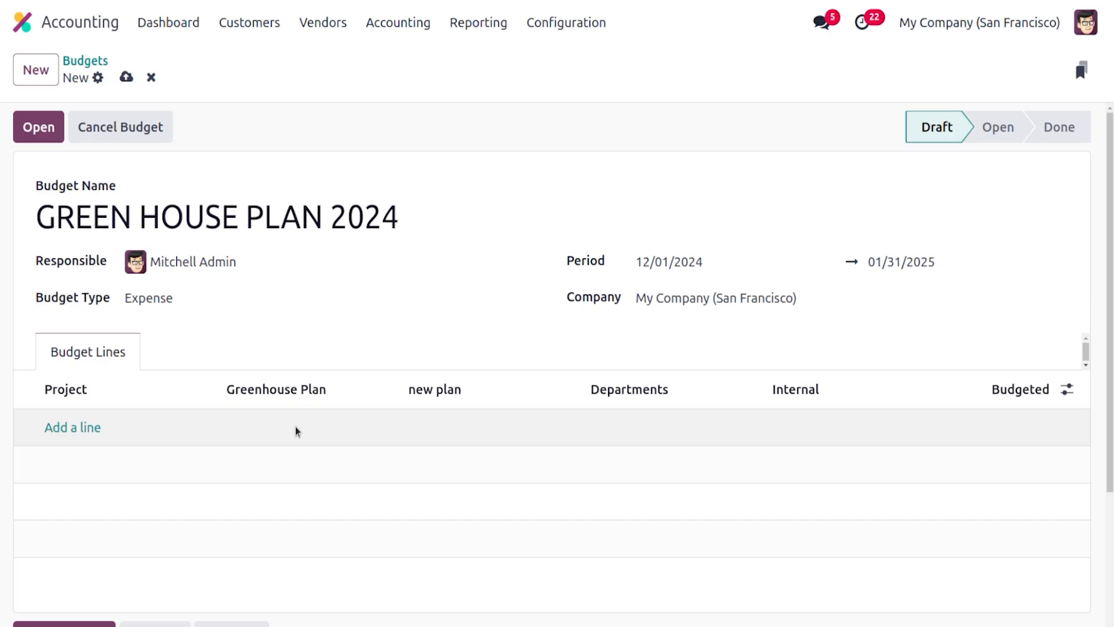
Add a budget line for the Greenhouse 2024 analytic account with a budgeted amount of 2000
{"action": "left_click", "coordinate": [76, 428]}
{"action": "left_click", "coordinate": [262, 426]}
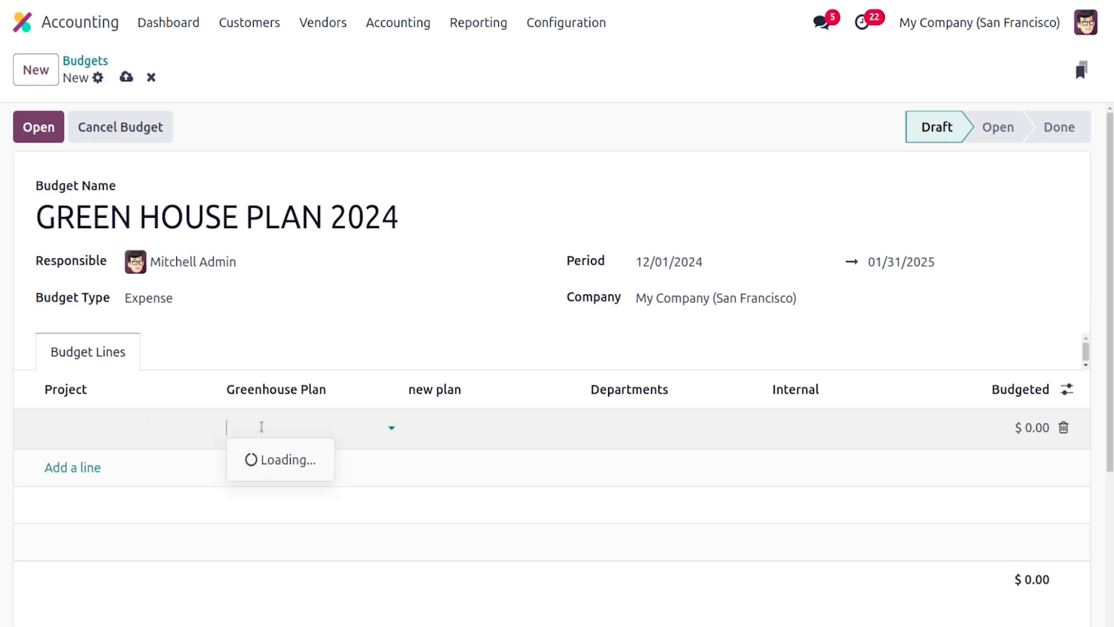
{"action": "left_click", "coordinate": [295, 462]}
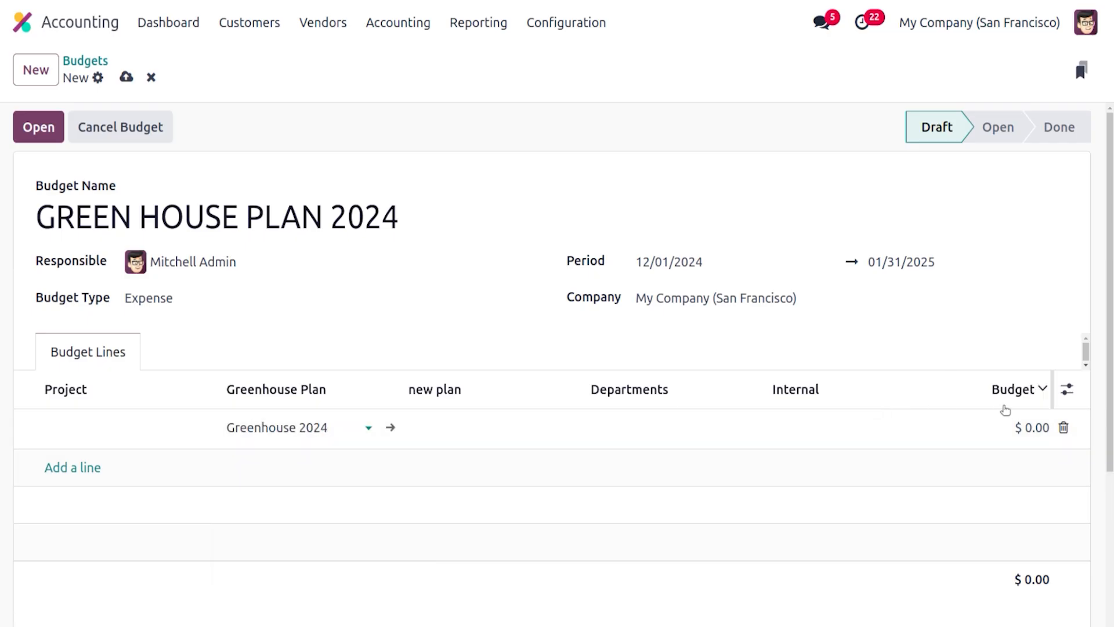
{"action": "left_click", "coordinate": [1028, 424]}
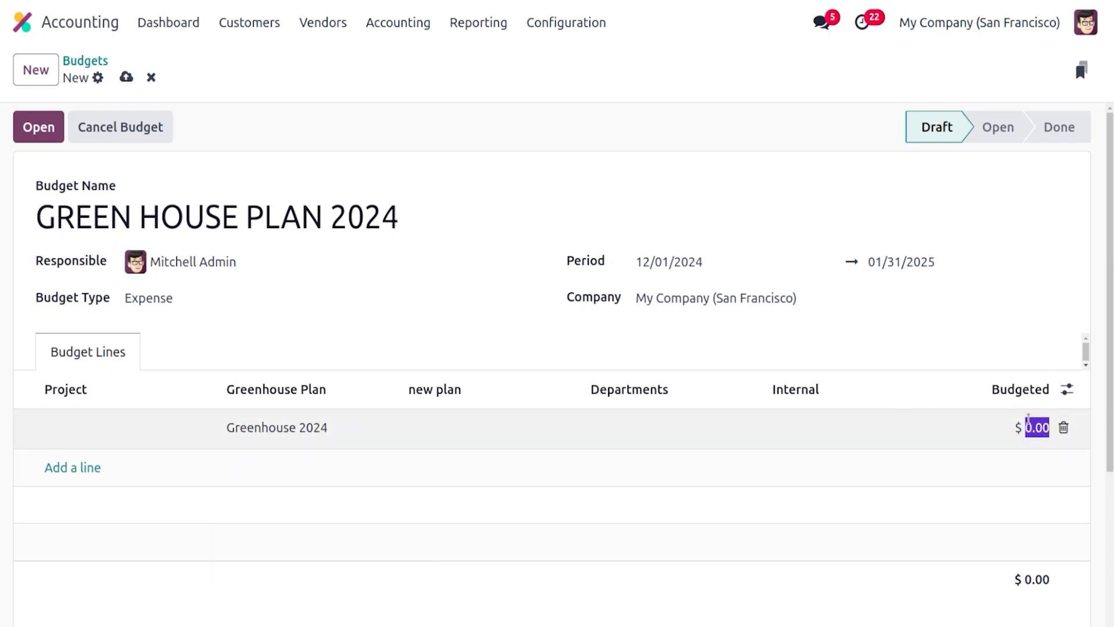
{"action": "type", "text": "2000"}
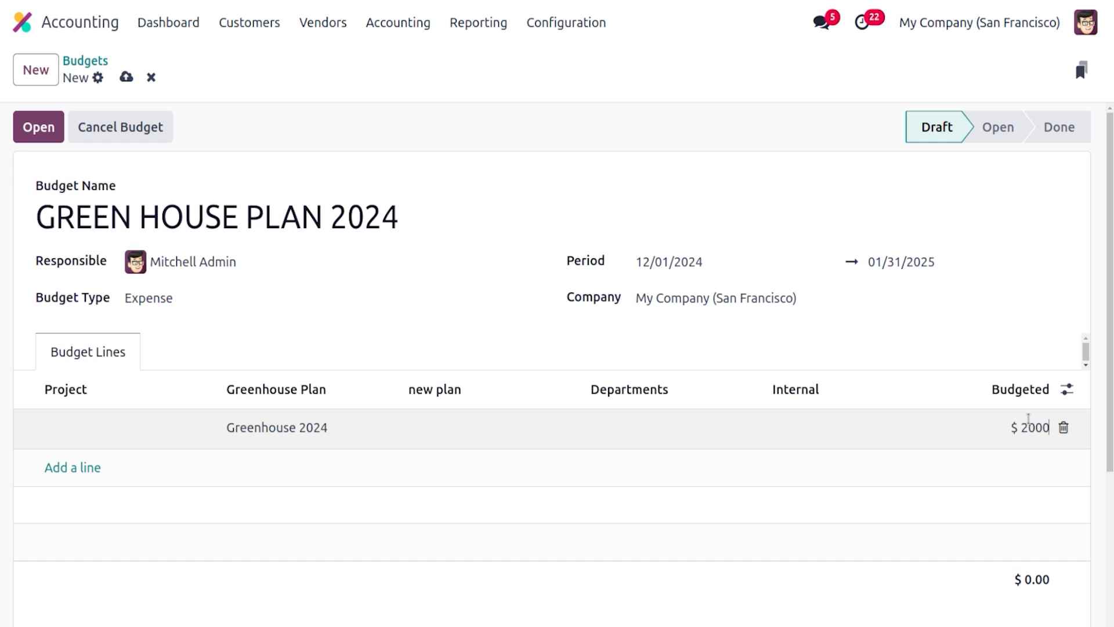
{"action": "left_click", "coordinate": [1031, 354]}
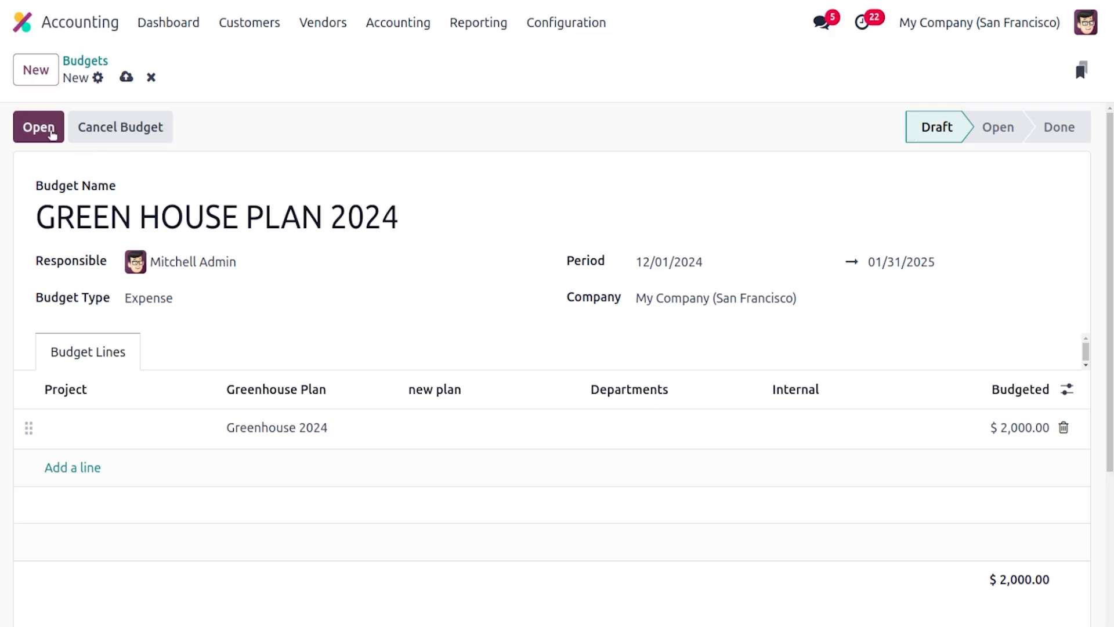
Open the budget and scroll across its budget line to view the committed, achieved and theoretical columns
{"action": "left_click", "coordinate": [51, 131]}
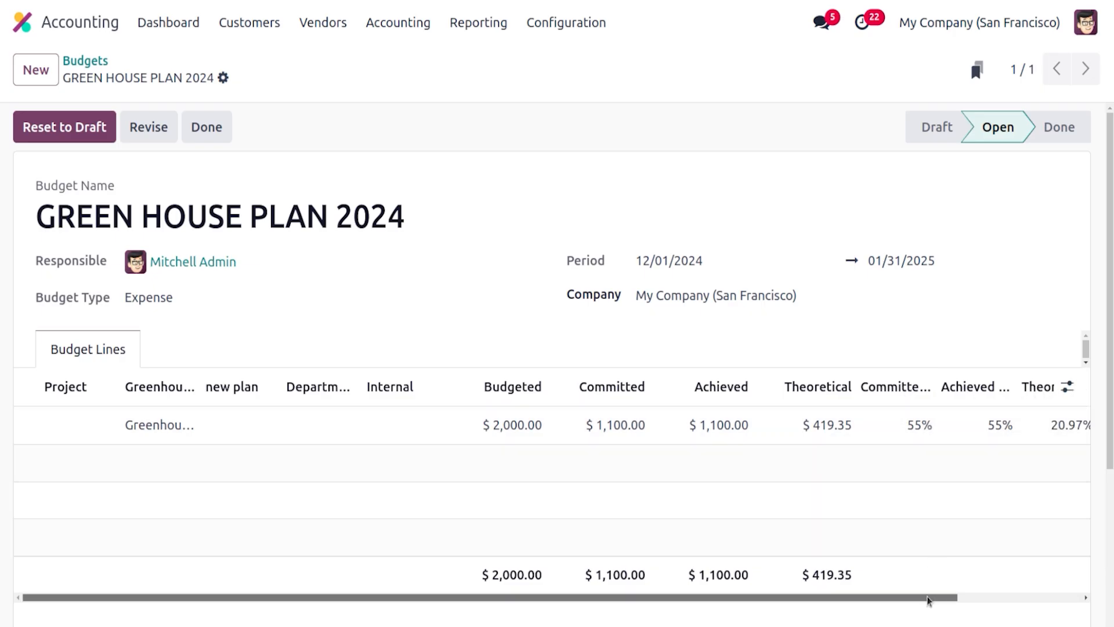
{"action": "left_click_drag", "start_coordinate": [928, 600], "coordinate": [1061, 599]}
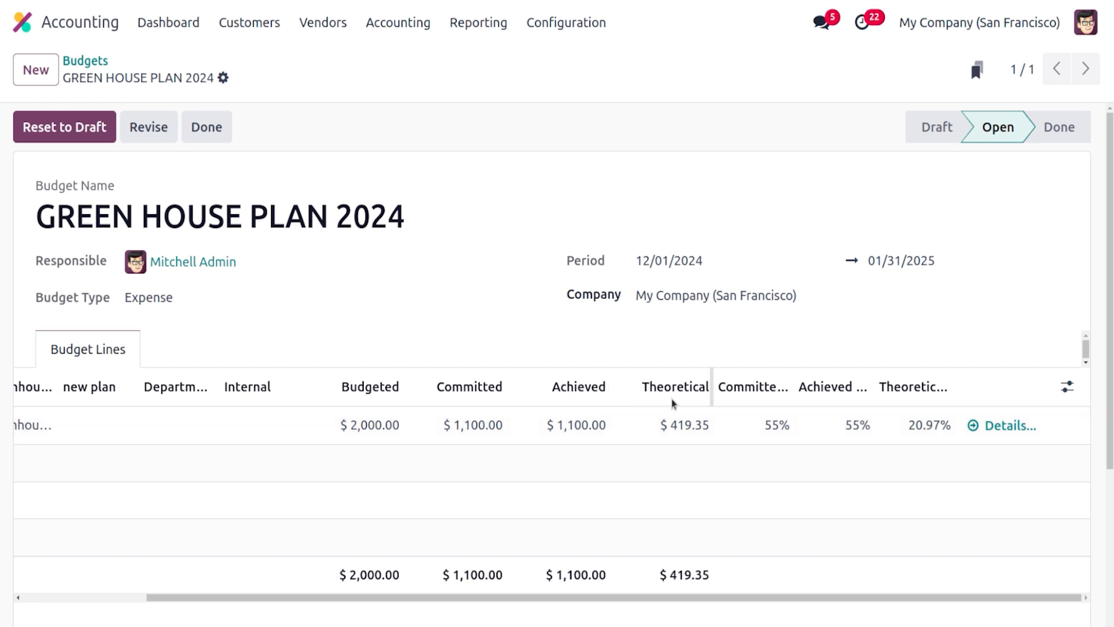
In a calculator, compute 2000÷(31+31)×13 to check the budget line's theoretical amount
{"action": "mouse_move", "coordinate": [676, 390]}
{"action": "left_click", "coordinate": [3, 189]}
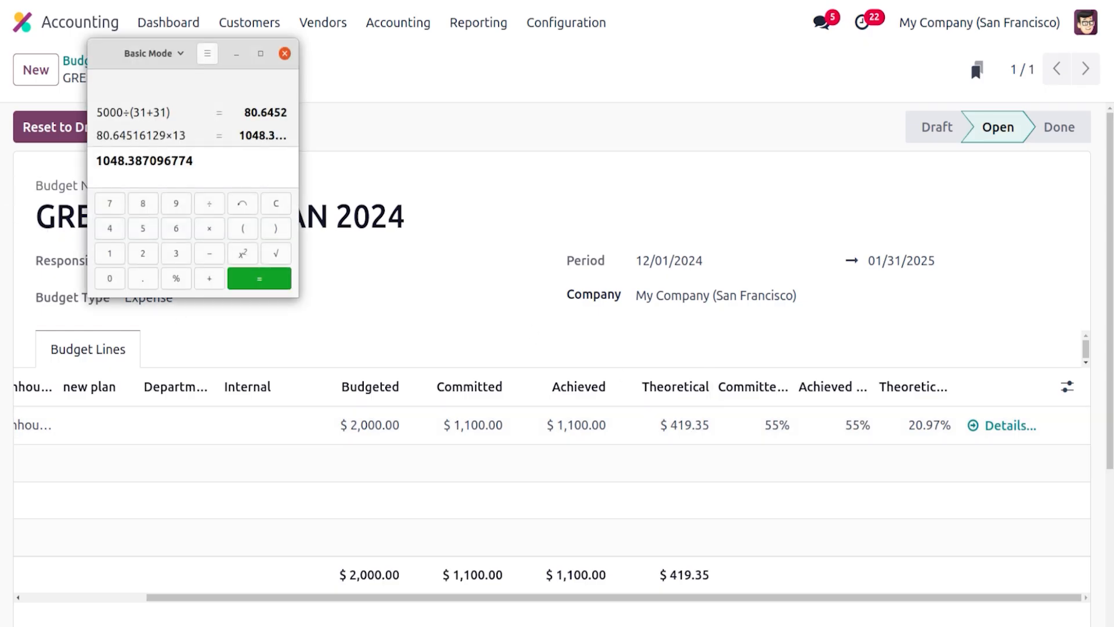
{"action": "left_click", "coordinate": [284, 54]}
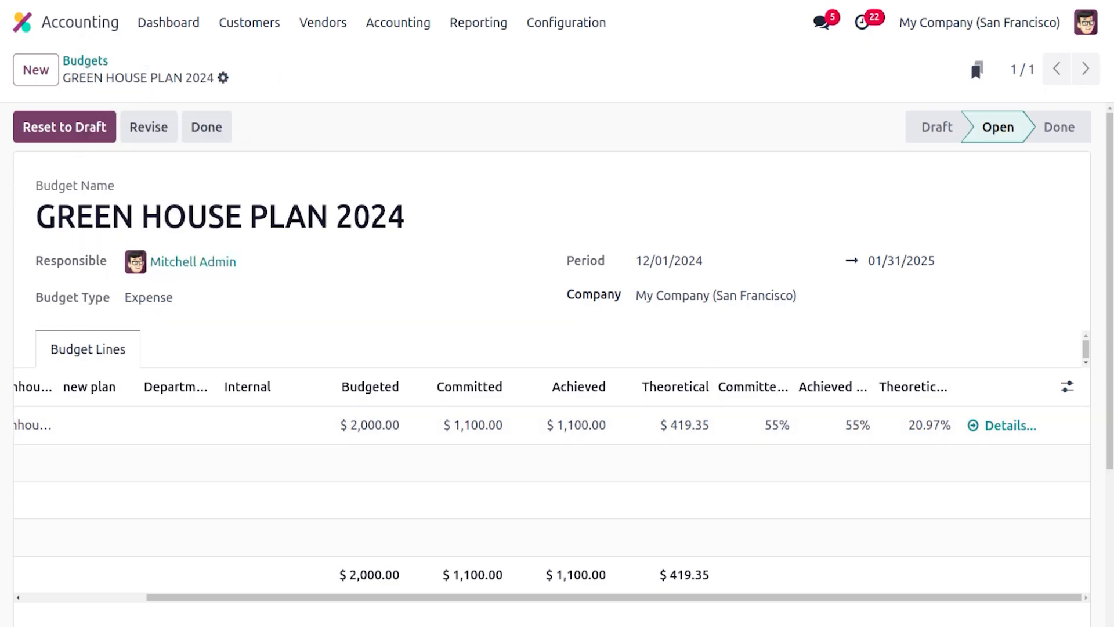
{"action": "left_click", "coordinate": [3, 189]}
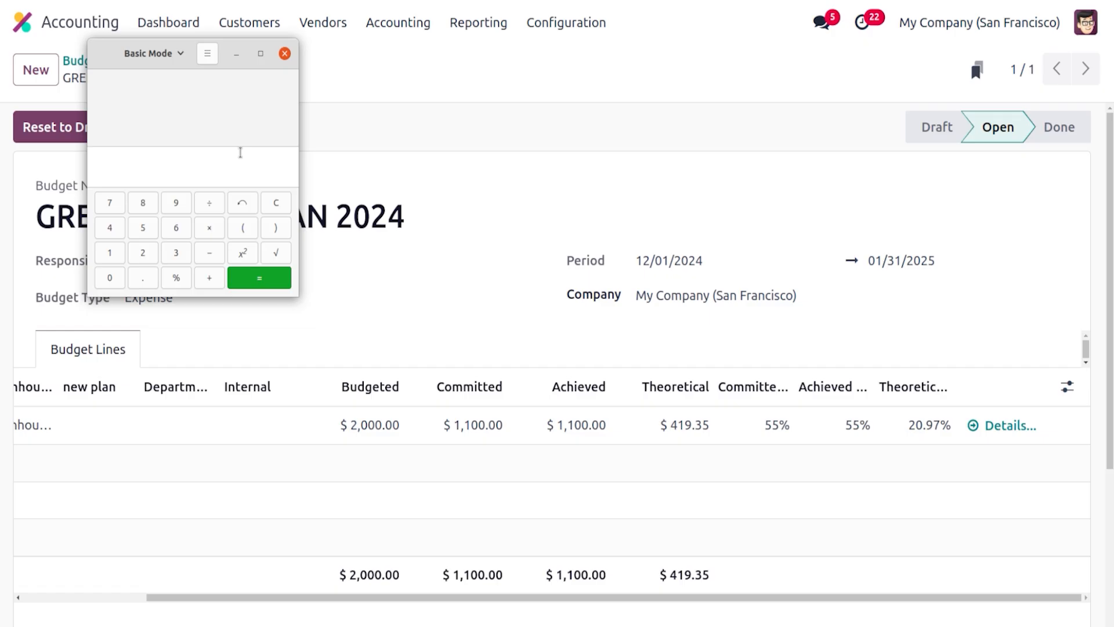
{"action": "type", "text": "2000"}
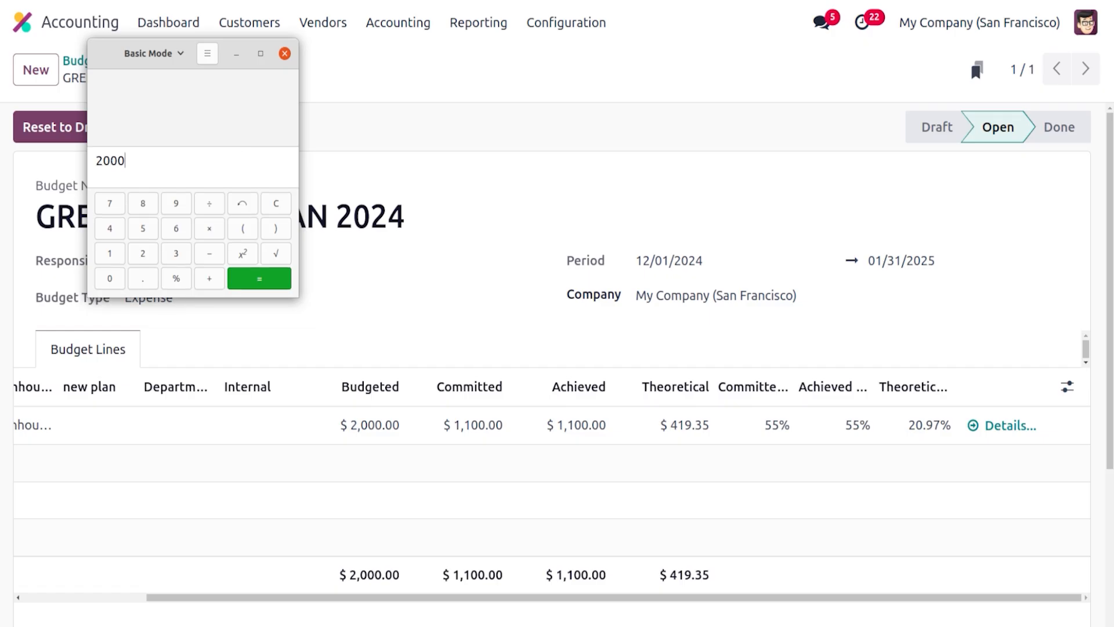
{"action": "left_click", "coordinate": [210, 204]}
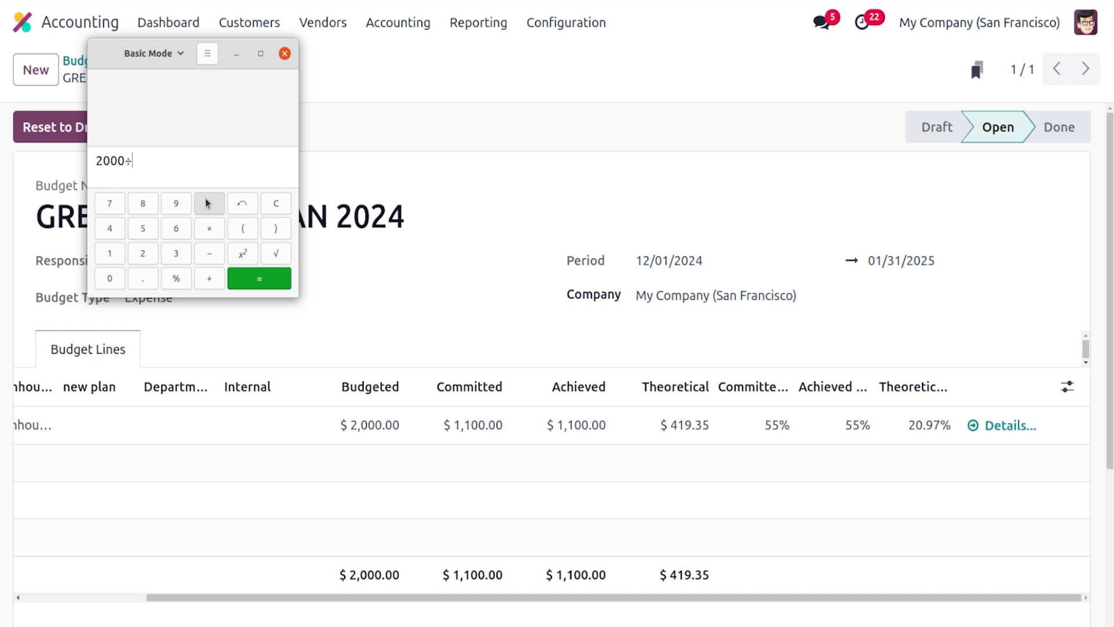
{"action": "left_click", "coordinate": [243, 229]}
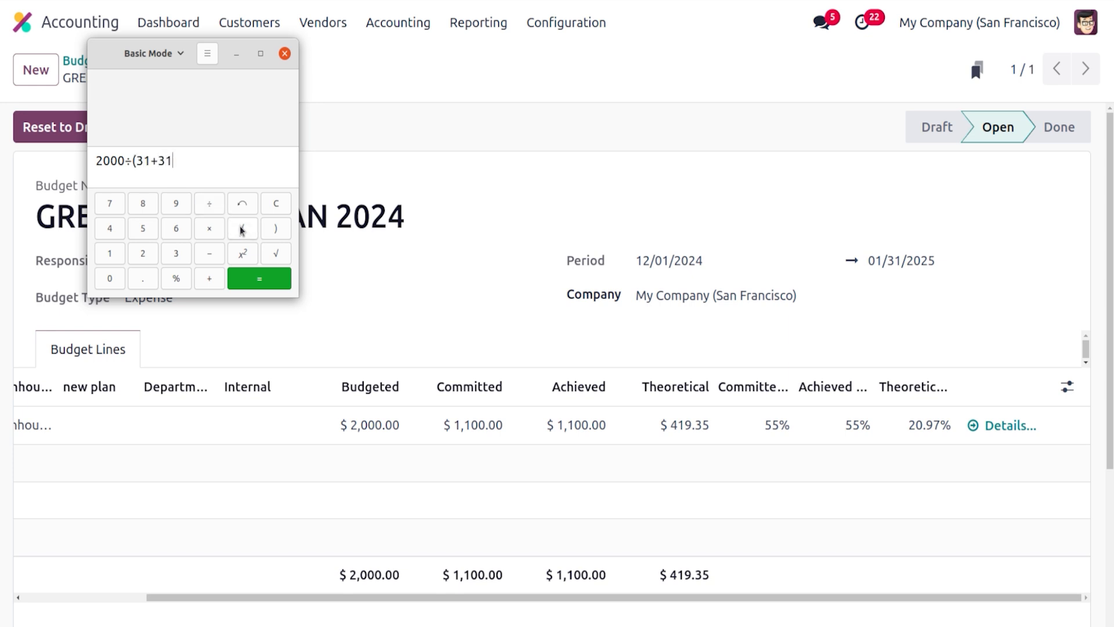
{"action": "key", "text": "Return"}
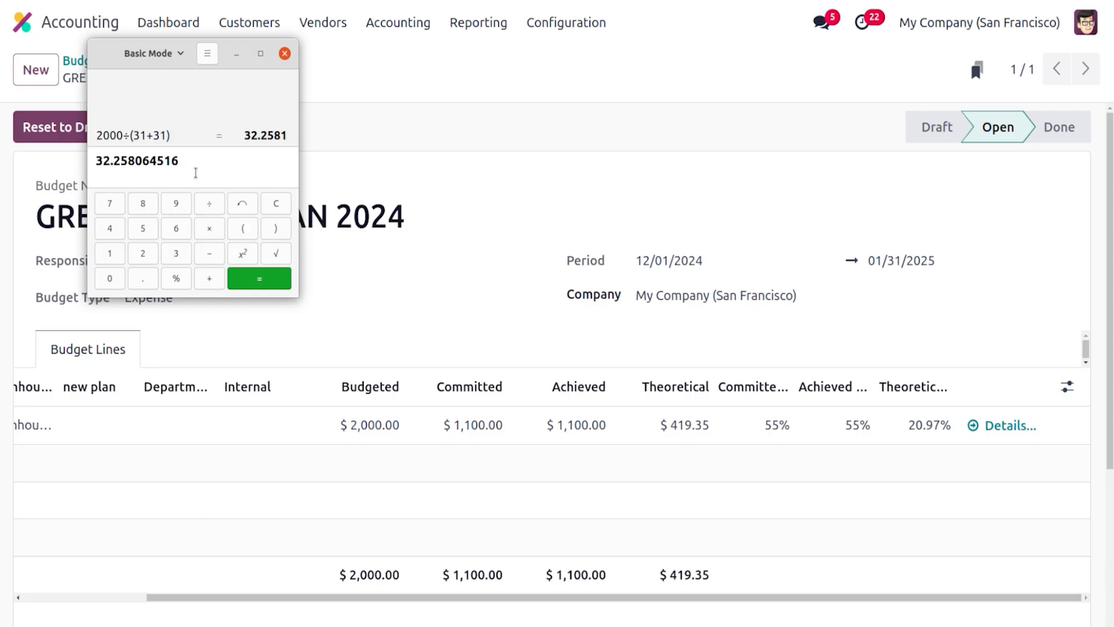
{"action": "type", "text": "*13"}
{"action": "key", "text": "Return"}
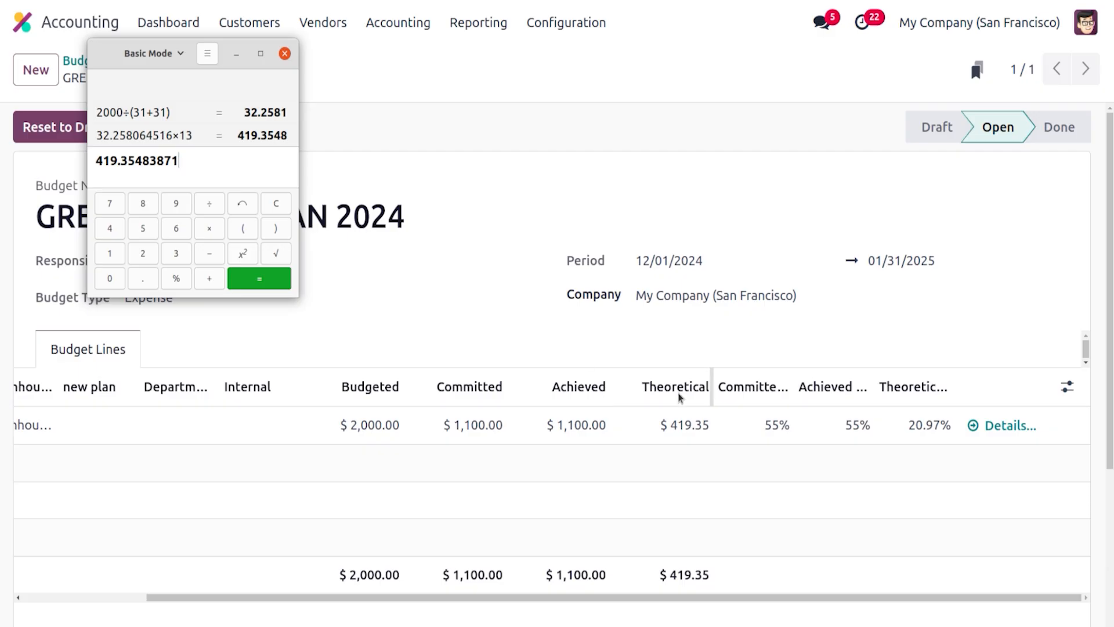
{"action": "left_click", "coordinate": [523, 297]}
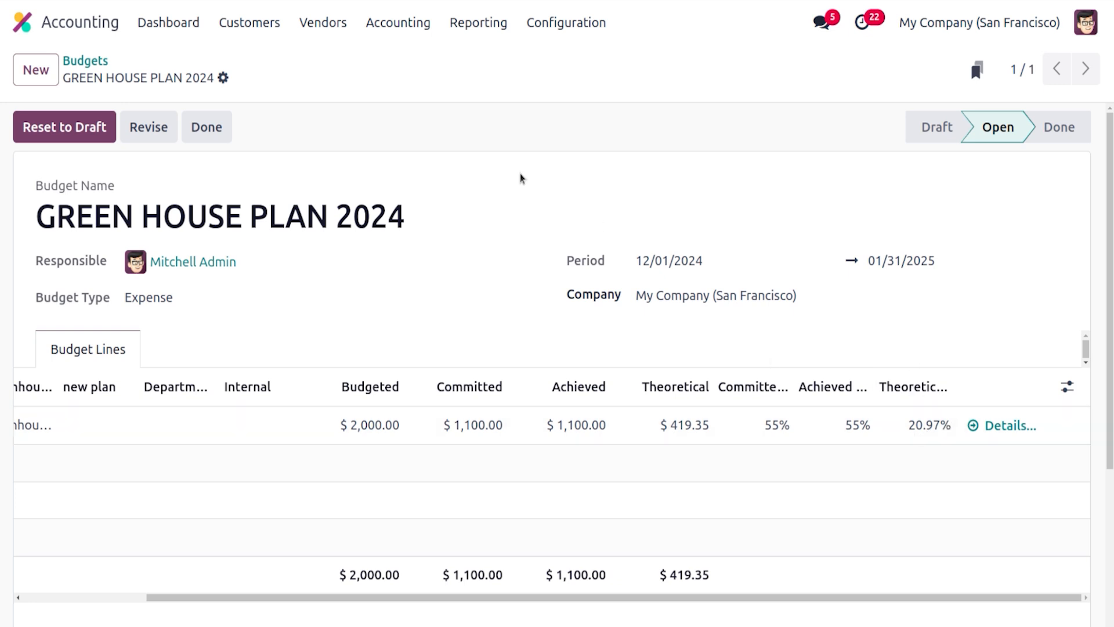
Create a new vendor bill and select the existing vendor contact
{"action": "left_click", "coordinate": [327, 30]}
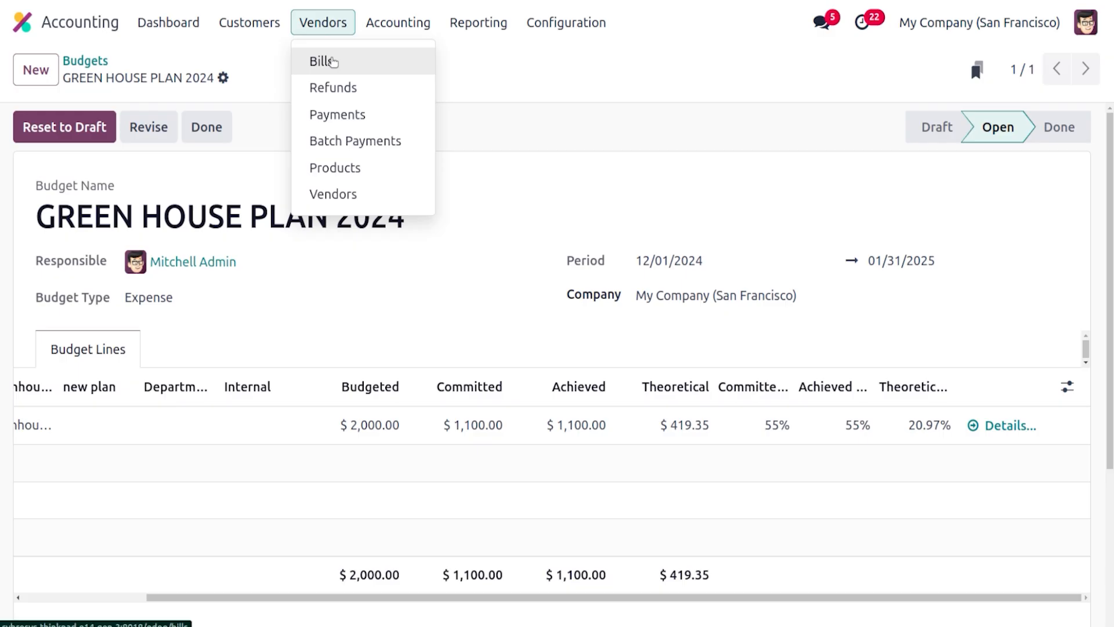
{"action": "left_click", "coordinate": [323, 61]}
{"action": "left_click", "coordinate": [36, 68]}
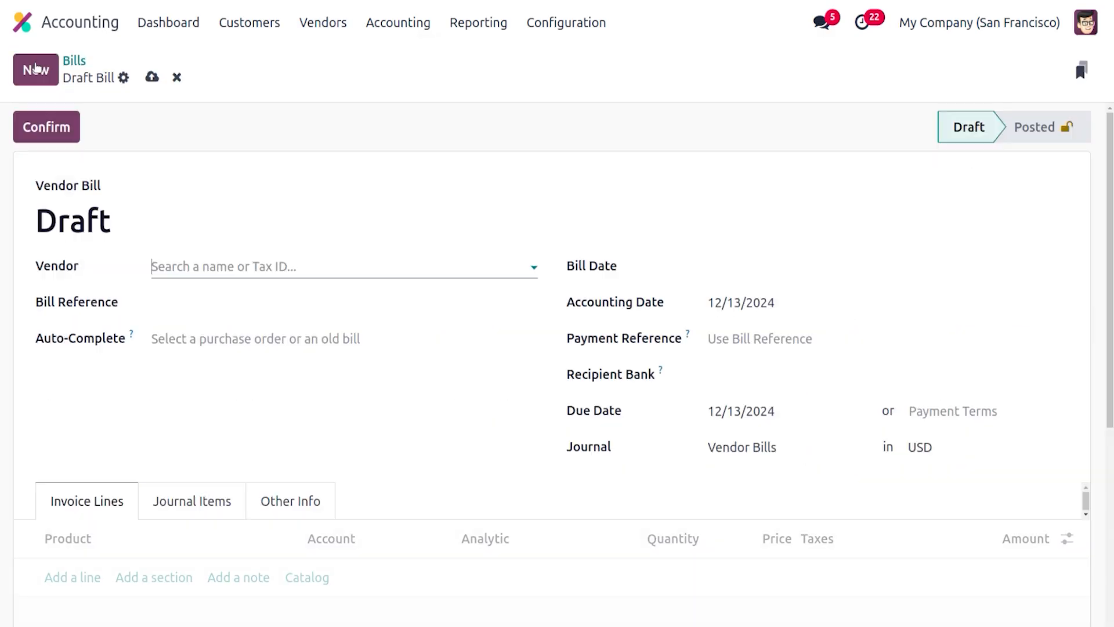
{"action": "left_click", "coordinate": [189, 274]}
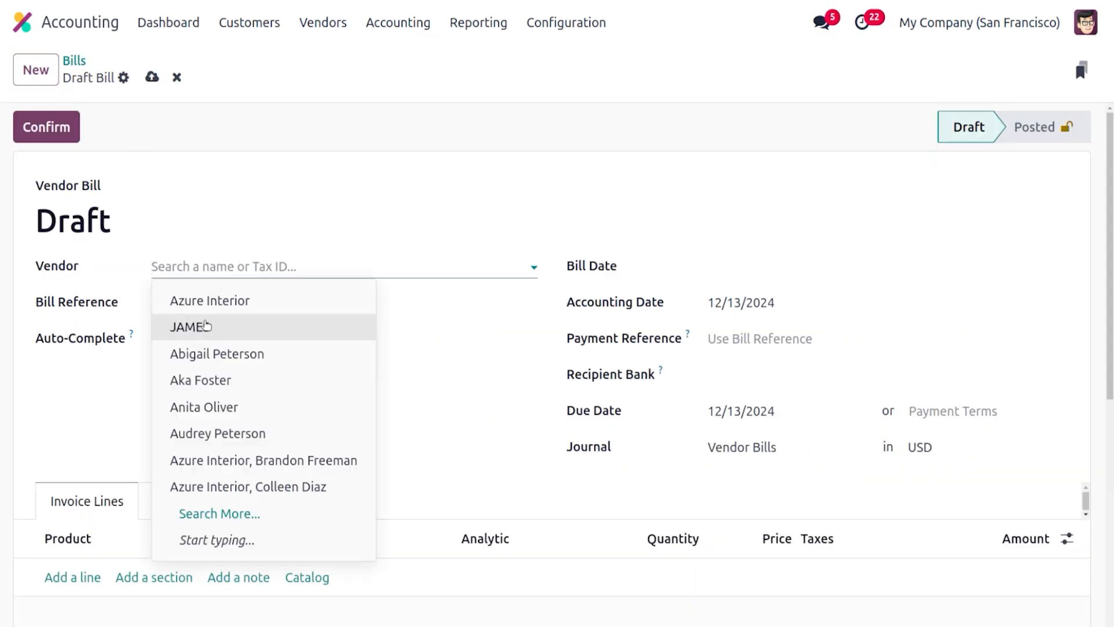
{"action": "left_click", "coordinate": [206, 326]}
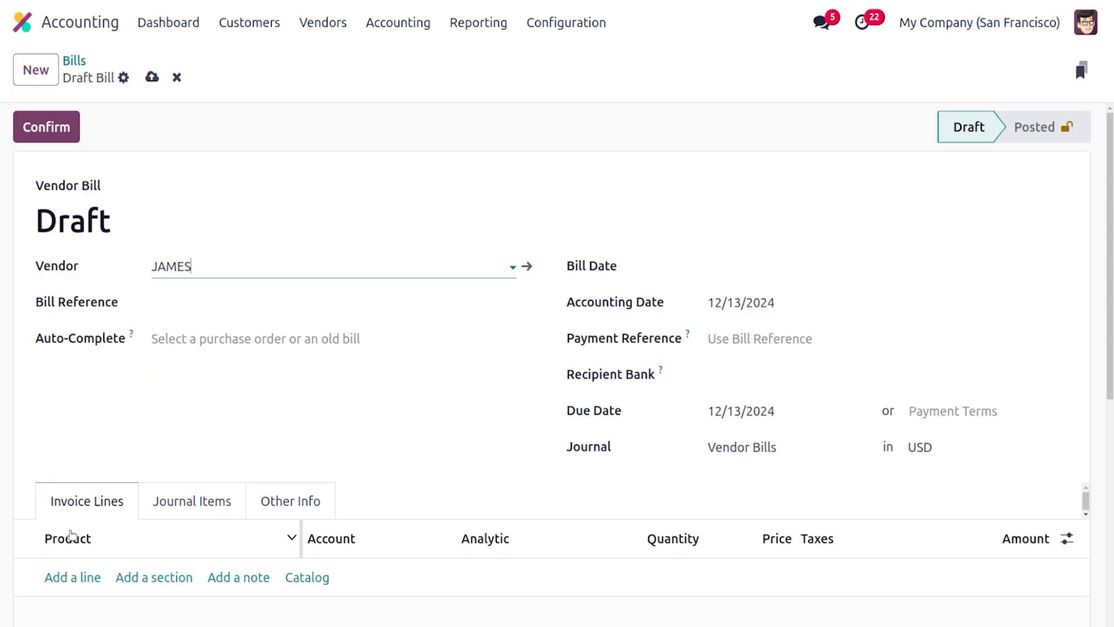
Add a bill line for the Greenhouse product with analytic distribution Greenhouse 2024
{"action": "left_click", "coordinate": [72, 578]}
{"action": "type", "text": "GRR"}
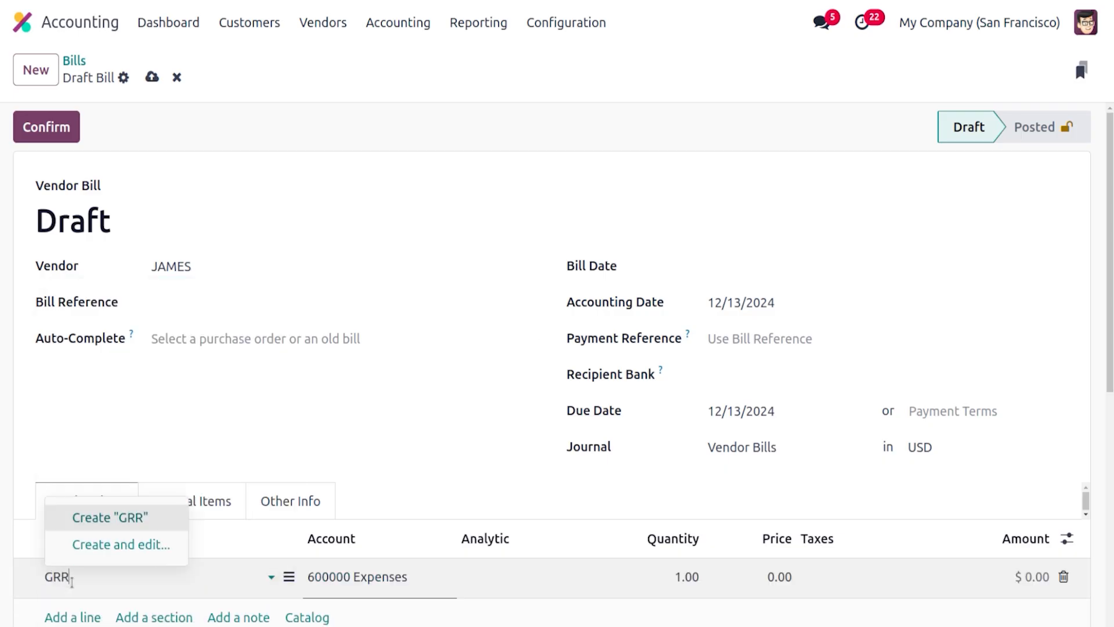
{"action": "key", "text": "BackSpace"}
{"action": "type", "text": "E"}
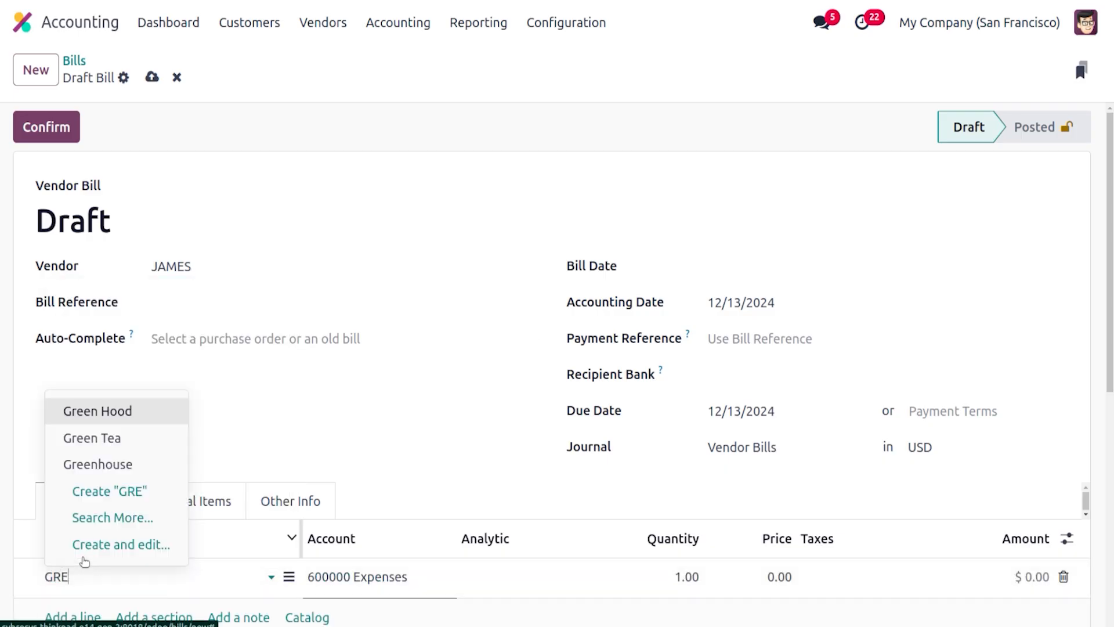
{"action": "left_click", "coordinate": [98, 464]}
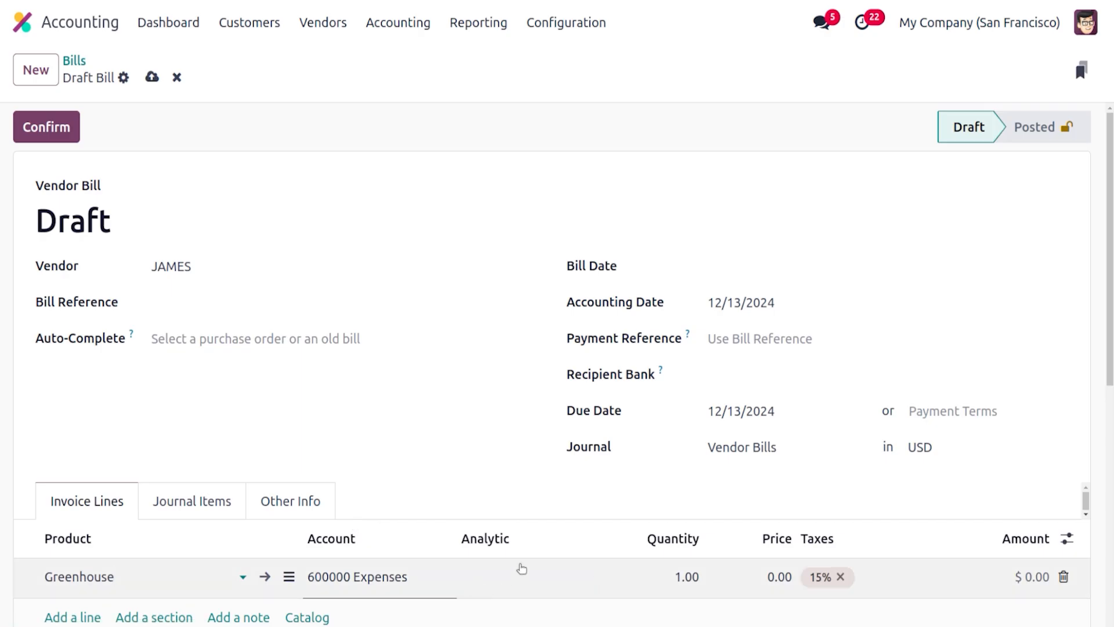
{"action": "left_click", "coordinate": [522, 569]}
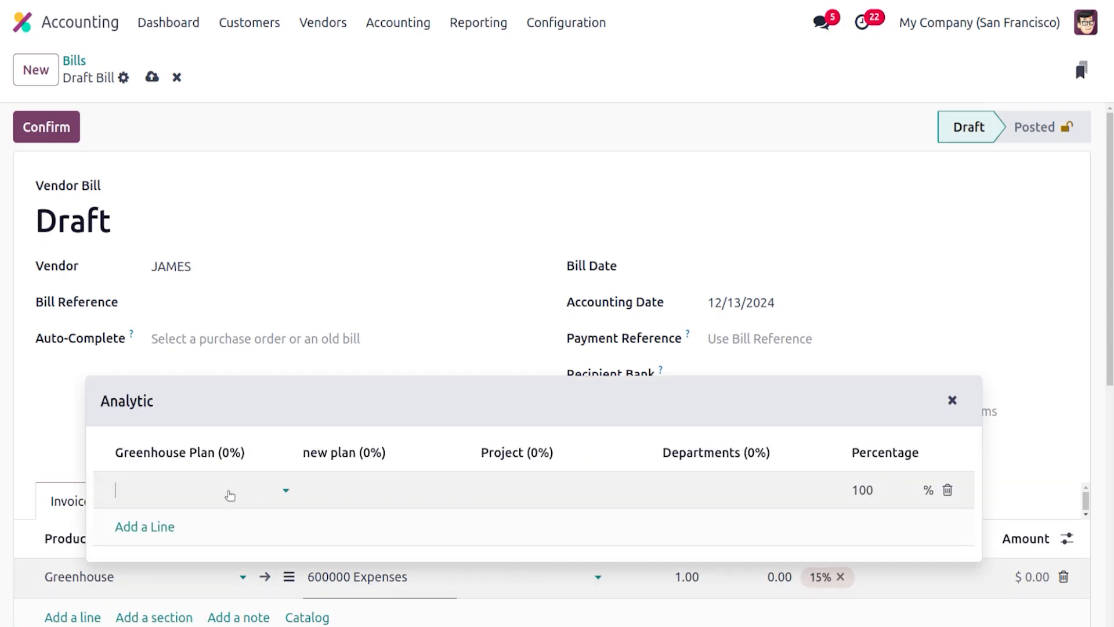
{"action": "left_click", "coordinate": [230, 495]}
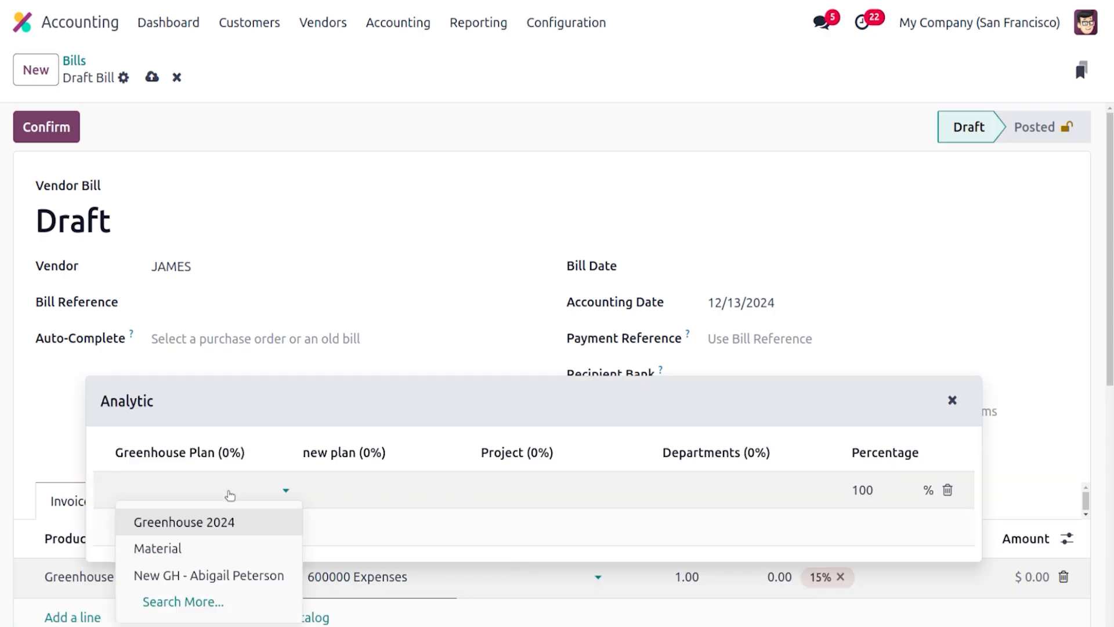
{"action": "left_click", "coordinate": [225, 521]}
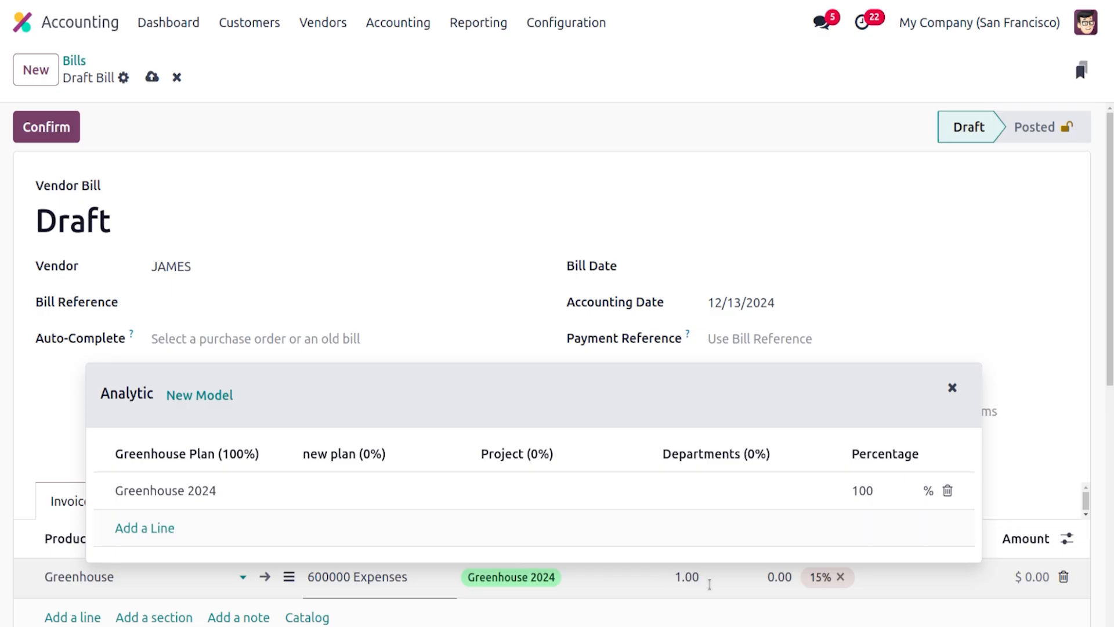
Set the line's price to 200 and remove the 15% tax
{"action": "left_click", "coordinate": [695, 577]}
{"action": "left_click", "coordinate": [769, 578]}
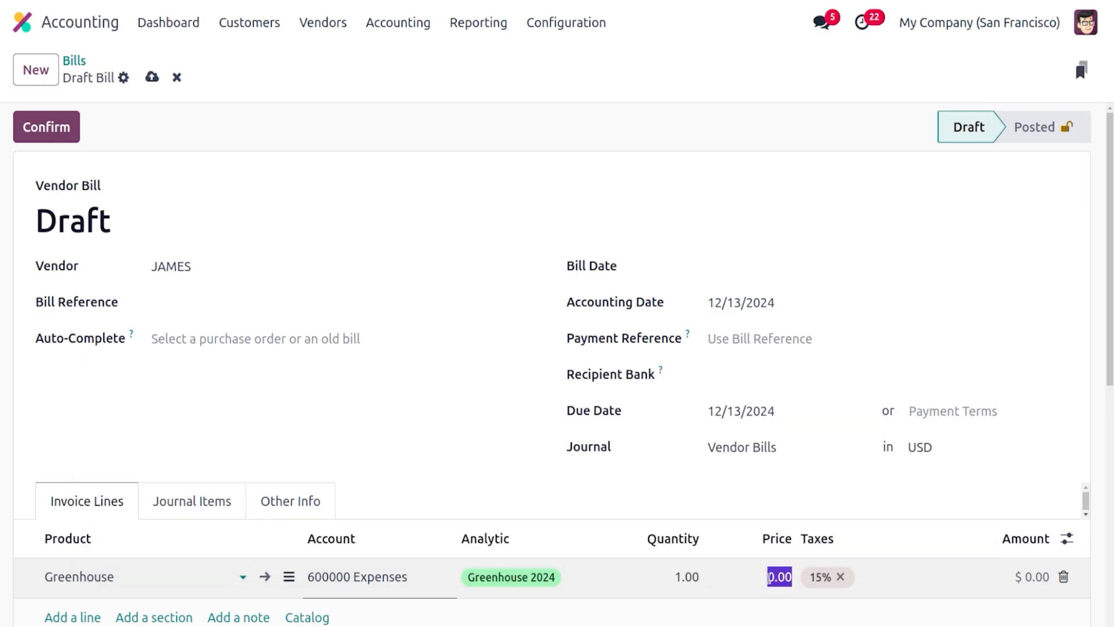
{"action": "type", "text": "200"}
{"action": "left_click", "coordinate": [841, 576]}
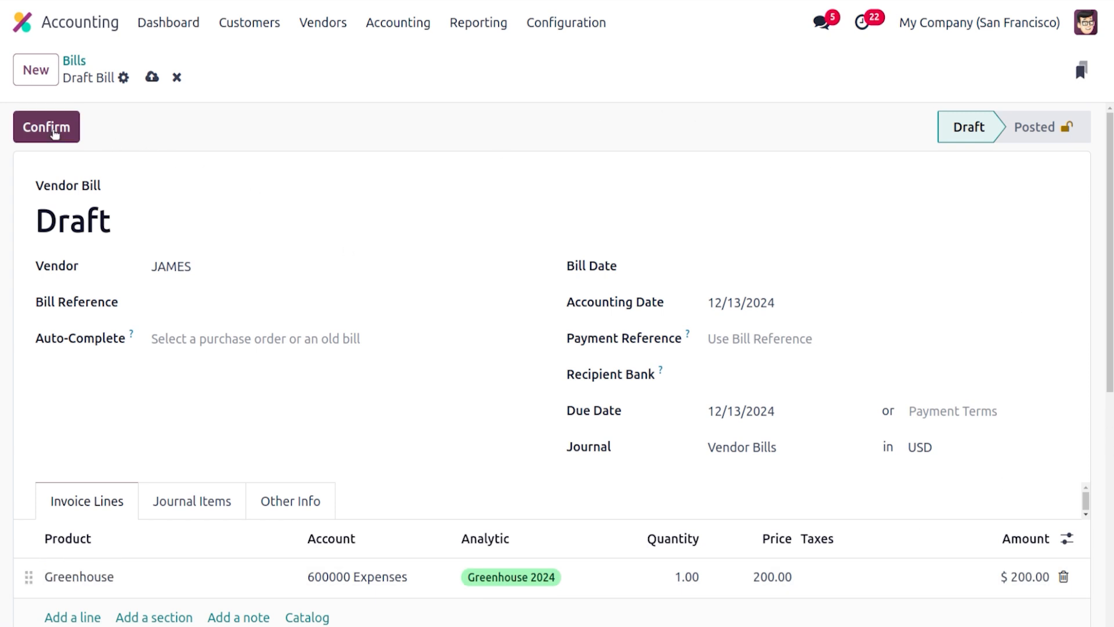
Set the bill date to 12/13/2024 and confirm the bill
{"action": "left_click", "coordinate": [52, 131]}
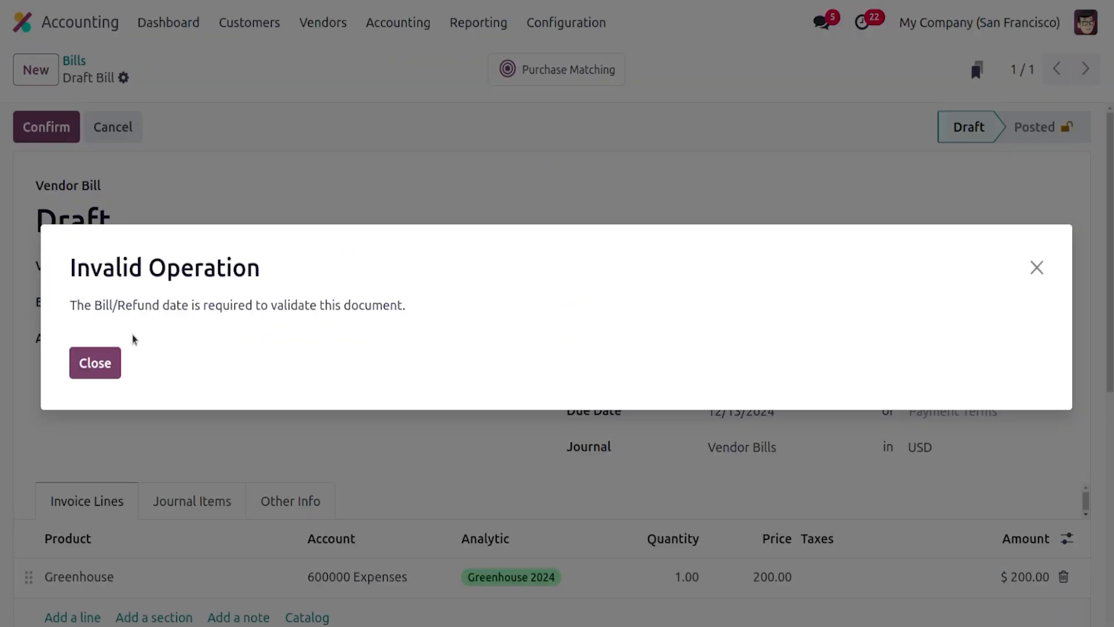
{"action": "left_click", "coordinate": [101, 372]}
{"action": "left_click", "coordinate": [721, 269]}
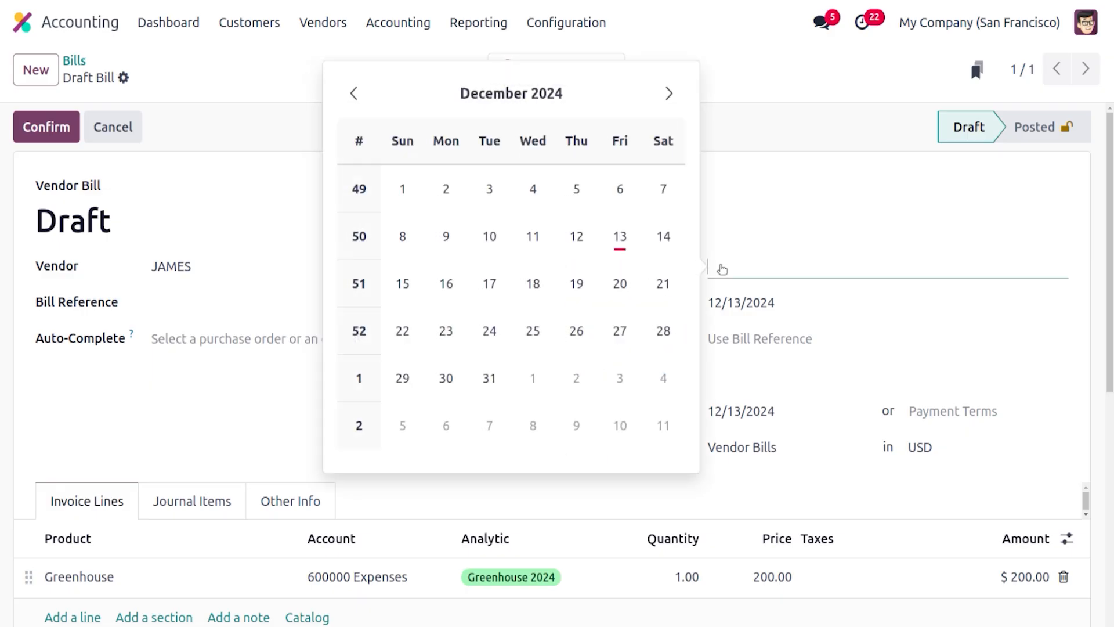
{"action": "left_click", "coordinate": [619, 236]}
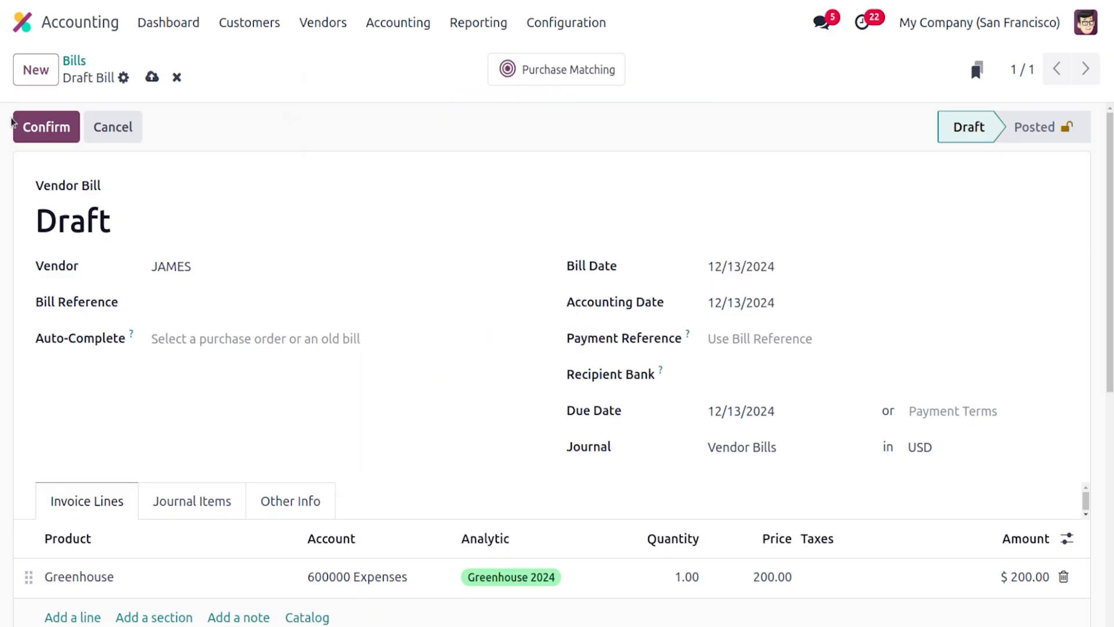
{"action": "left_click", "coordinate": [41, 127]}
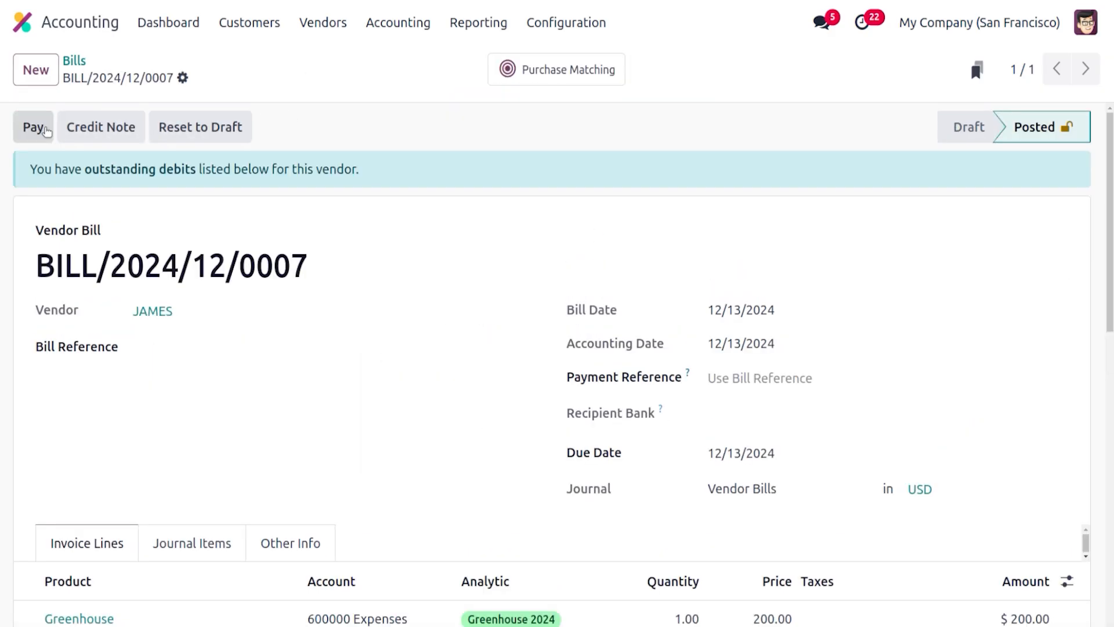
Register the bill's payment through the Bank journal
{"action": "left_click", "coordinate": [45, 129]}
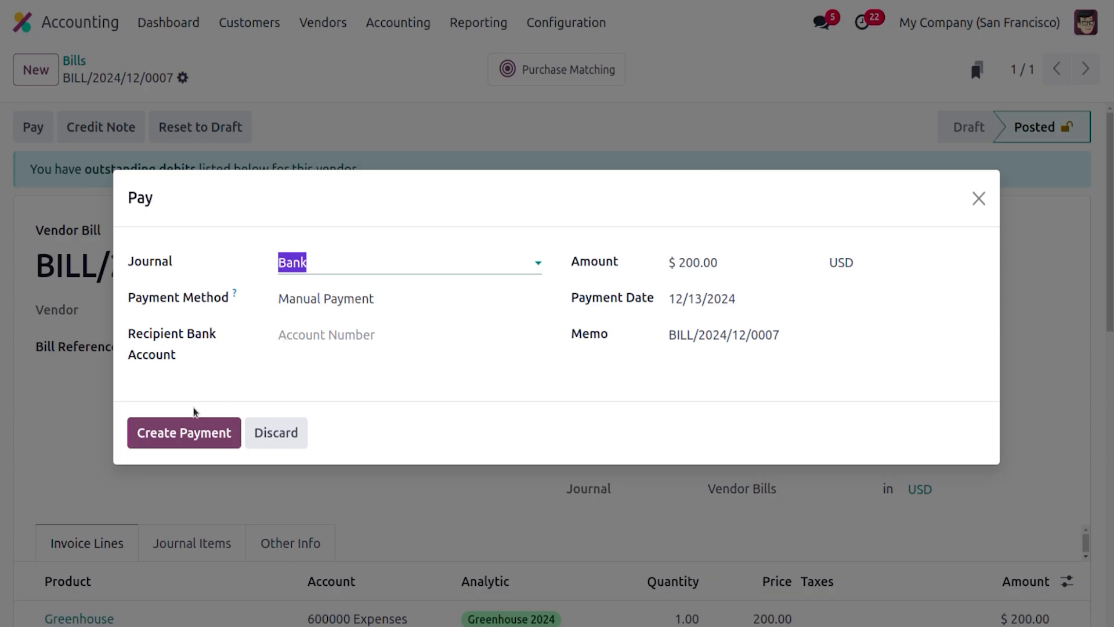
{"action": "left_click", "coordinate": [180, 433]}
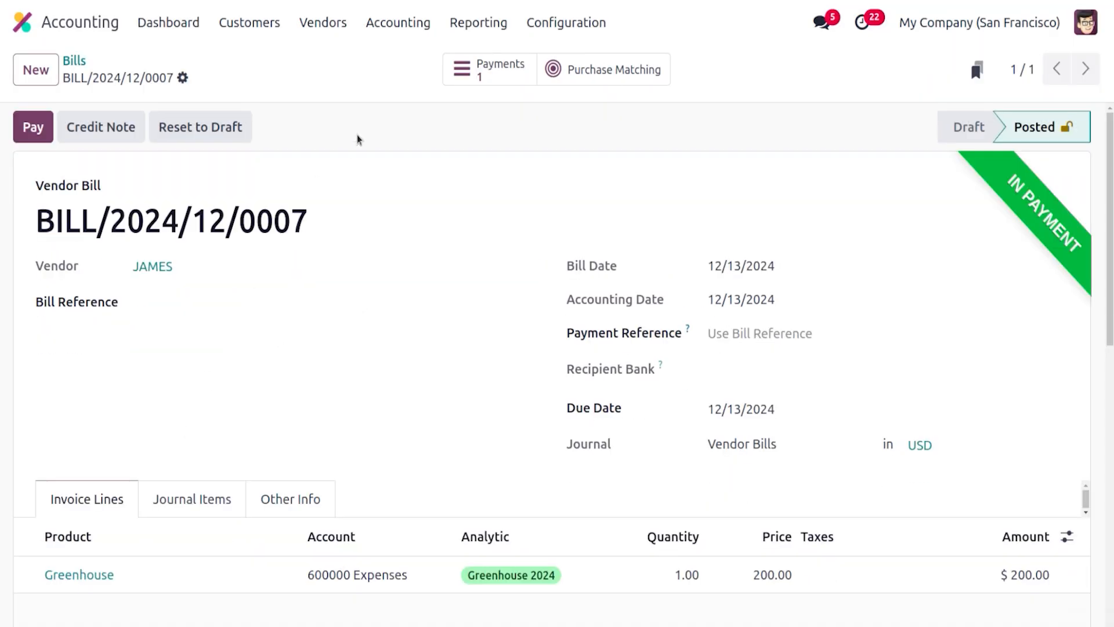
Open the analytic budgets list and locate GREEN HOUSE PLAN 2024
{"action": "left_click", "coordinate": [398, 22]}
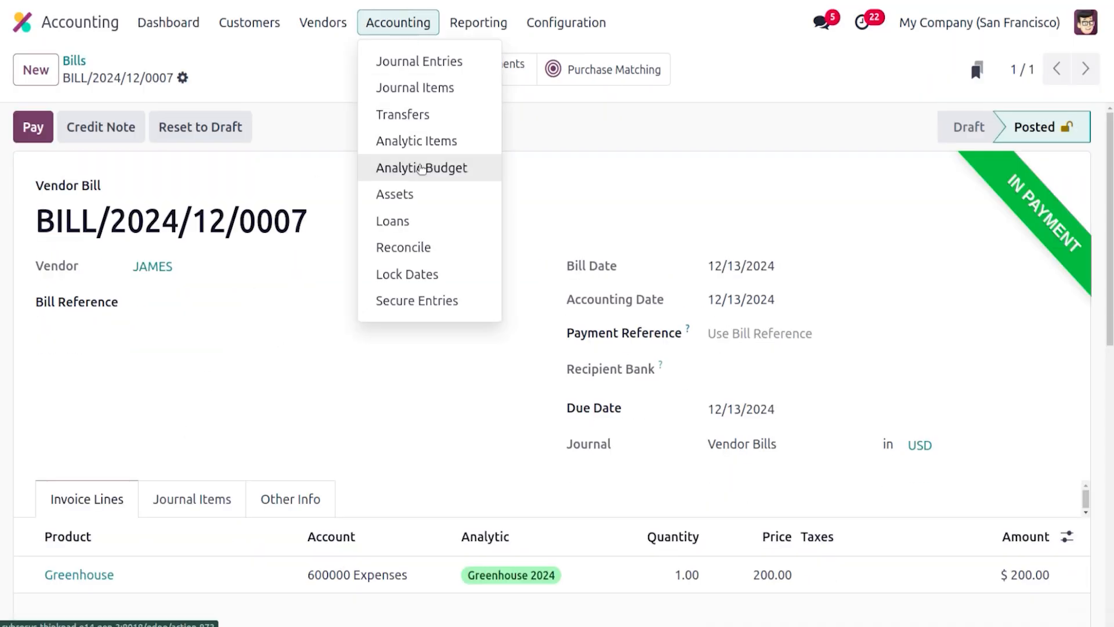
{"action": "left_click", "coordinate": [422, 168]}
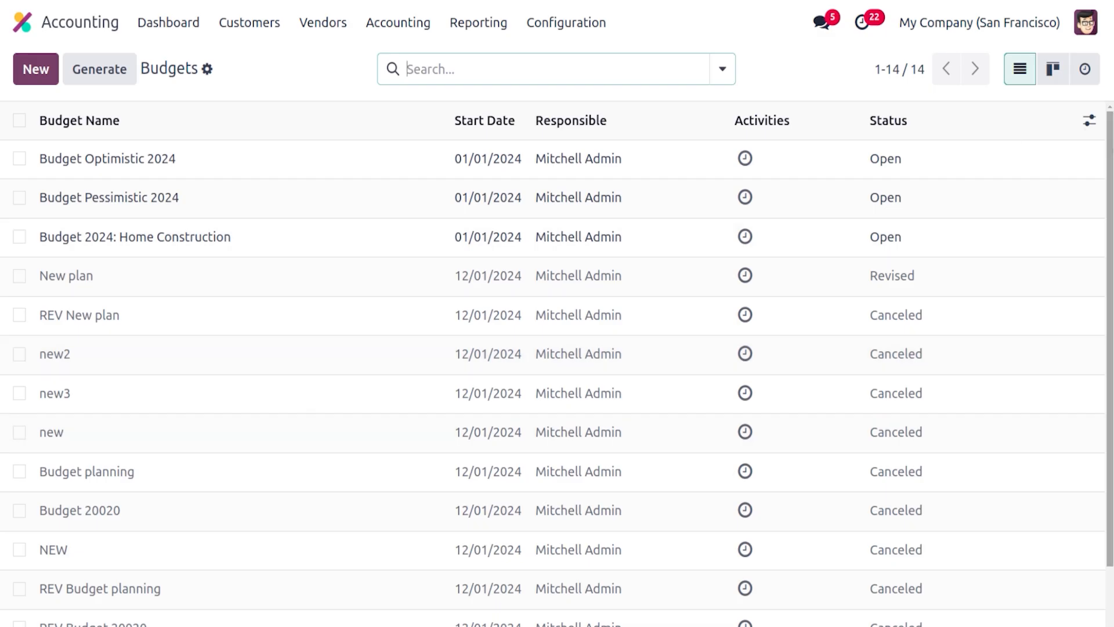
{"action": "scroll", "coordinate": [324, 215], "scroll_direction": "down", "scroll_amount": 2}
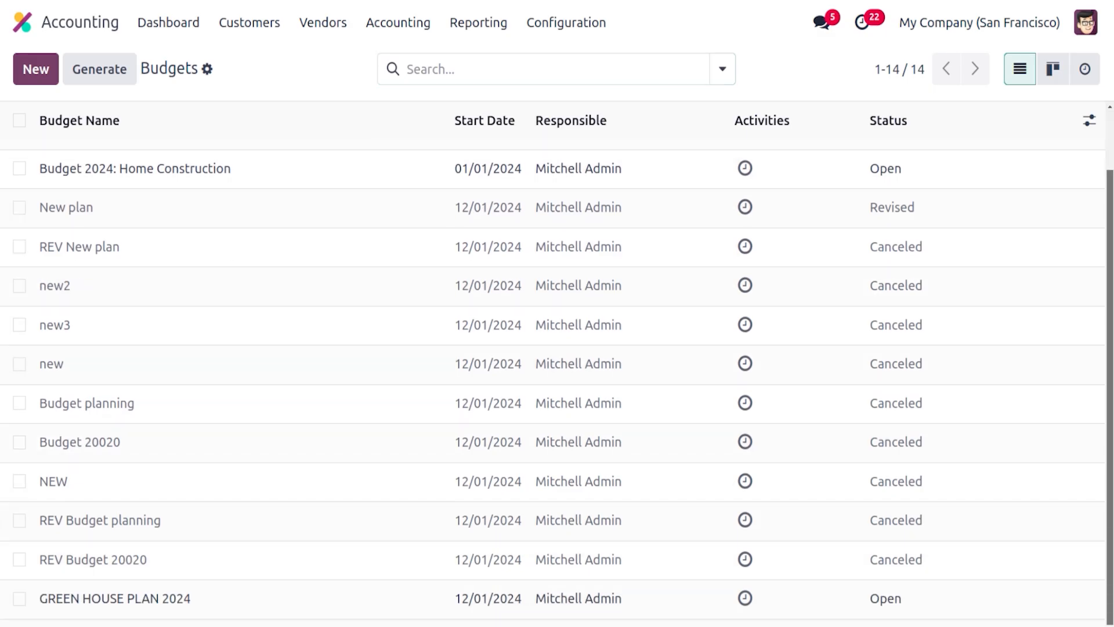
Open the GREEN HOUSE PLAN 2024 budget to review its lines and switch to the Purchase app
{"action": "left_click", "coordinate": [87, 603]}
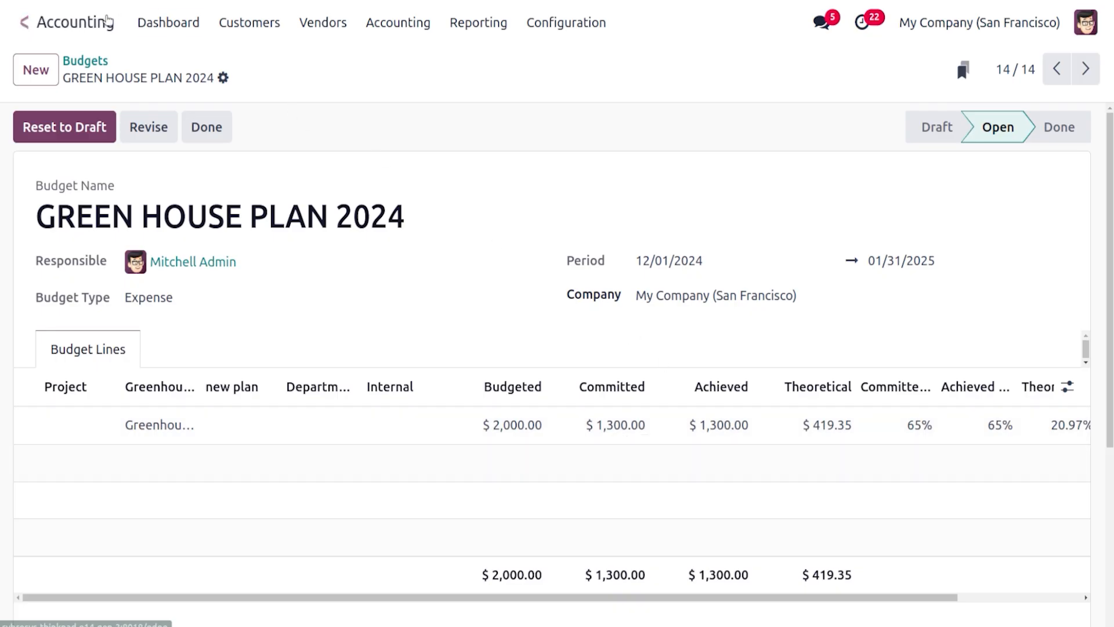
{"action": "left_click", "coordinate": [19, 26]}
{"action": "type", "text": "PU"}
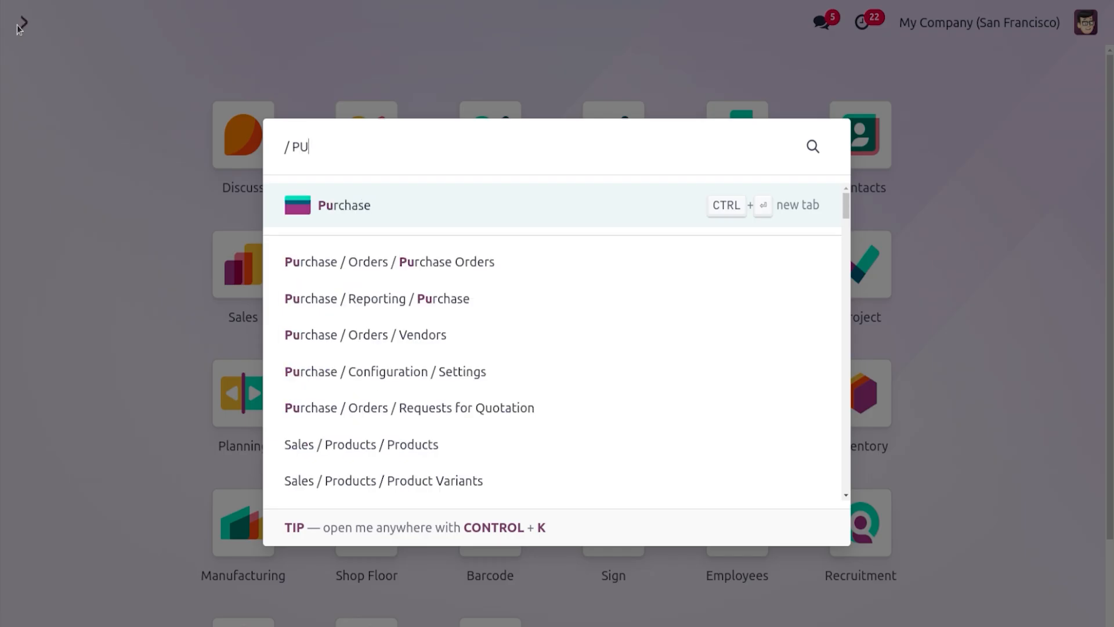
{"action": "key", "text": "Return"}
Create a new request for quotation for vendor JAMES with the product Green Hood
{"action": "left_click", "coordinate": [36, 69]}
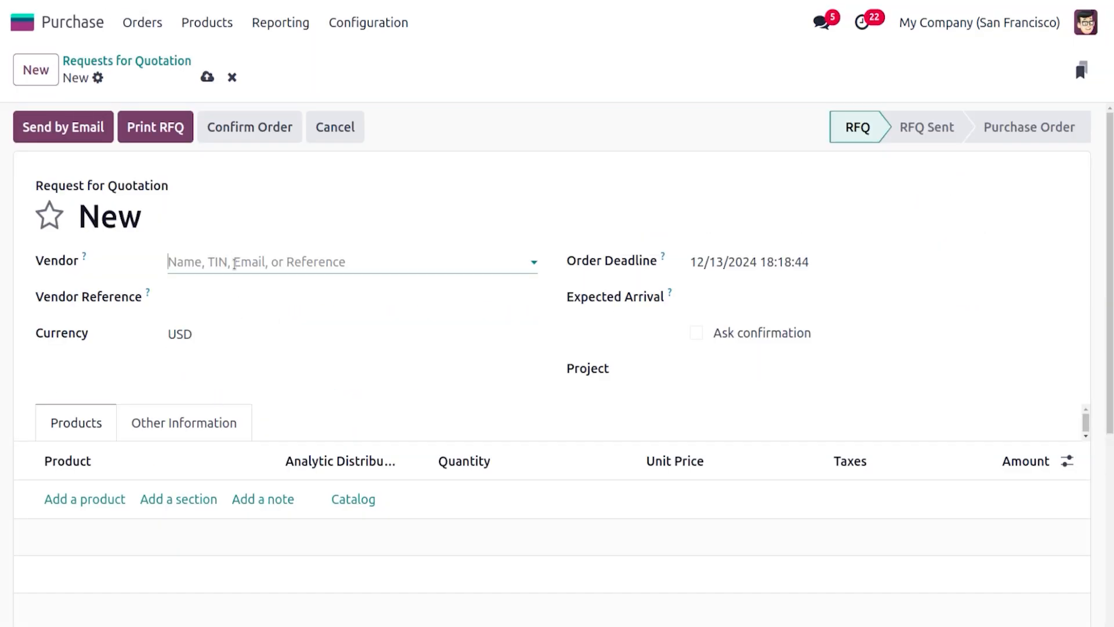
{"action": "type", "text": "JA"}
{"action": "left_click", "coordinate": [238, 293]}
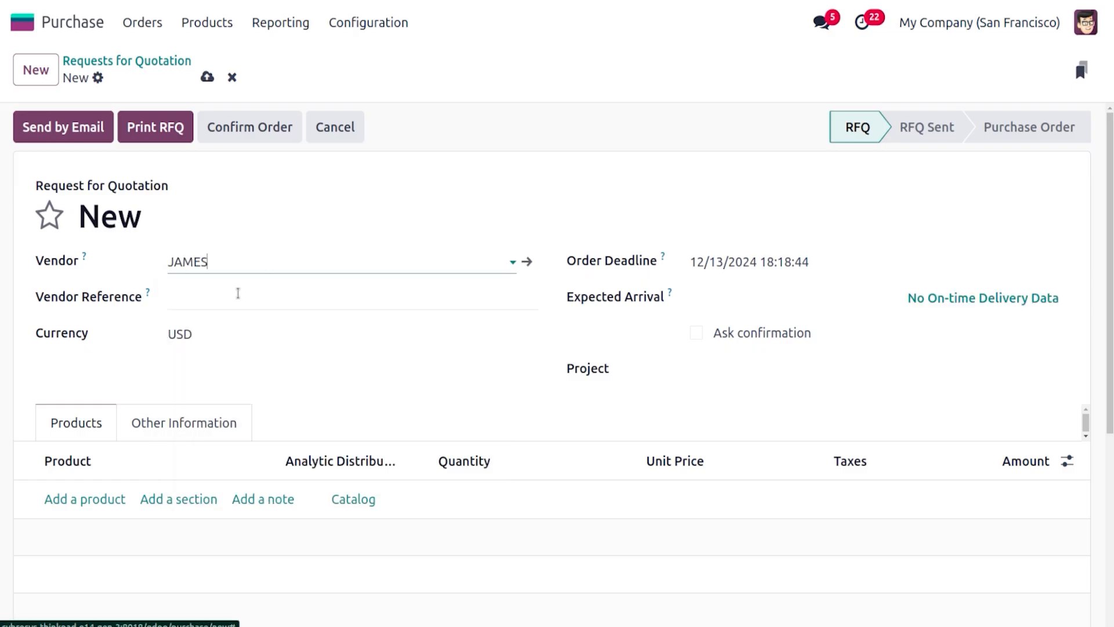
{"action": "left_click", "coordinate": [83, 500]}
{"action": "type", "text": "G"}
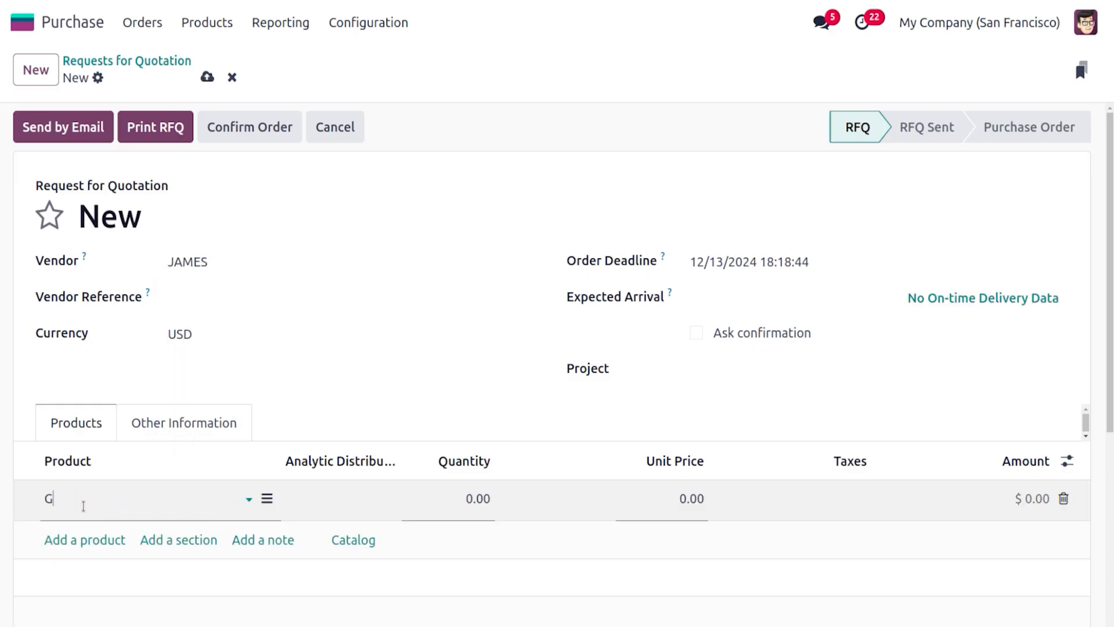
{"action": "type", "text": "REE"}
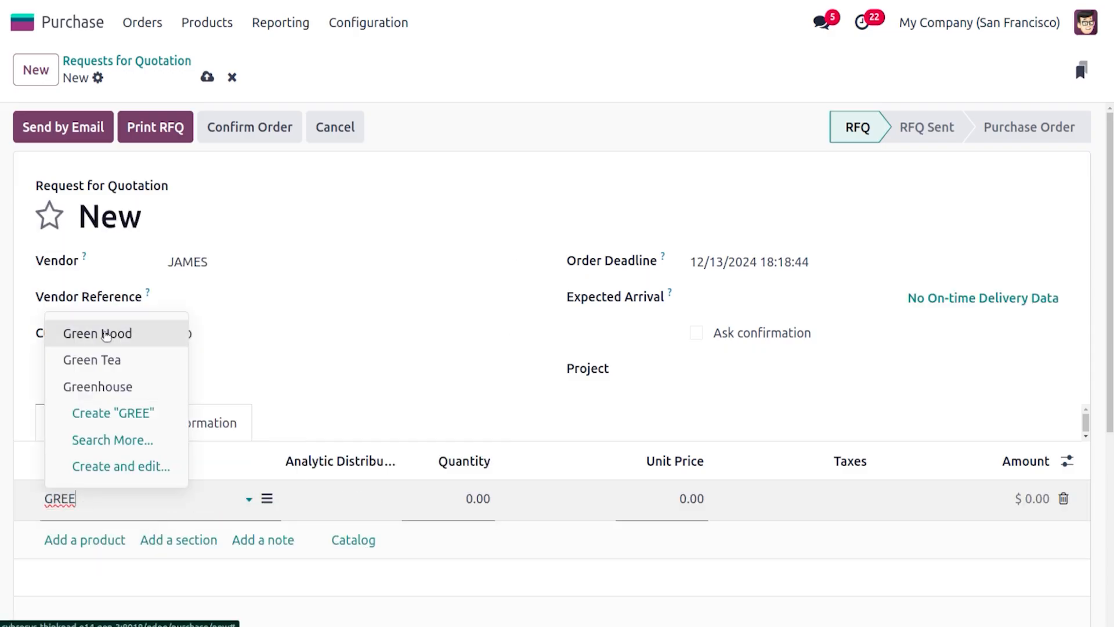
{"action": "left_click", "coordinate": [106, 334]}
Set the Green Hood line's analytic distribution to Greenhouse 2024
{"action": "left_click", "coordinate": [376, 505]}
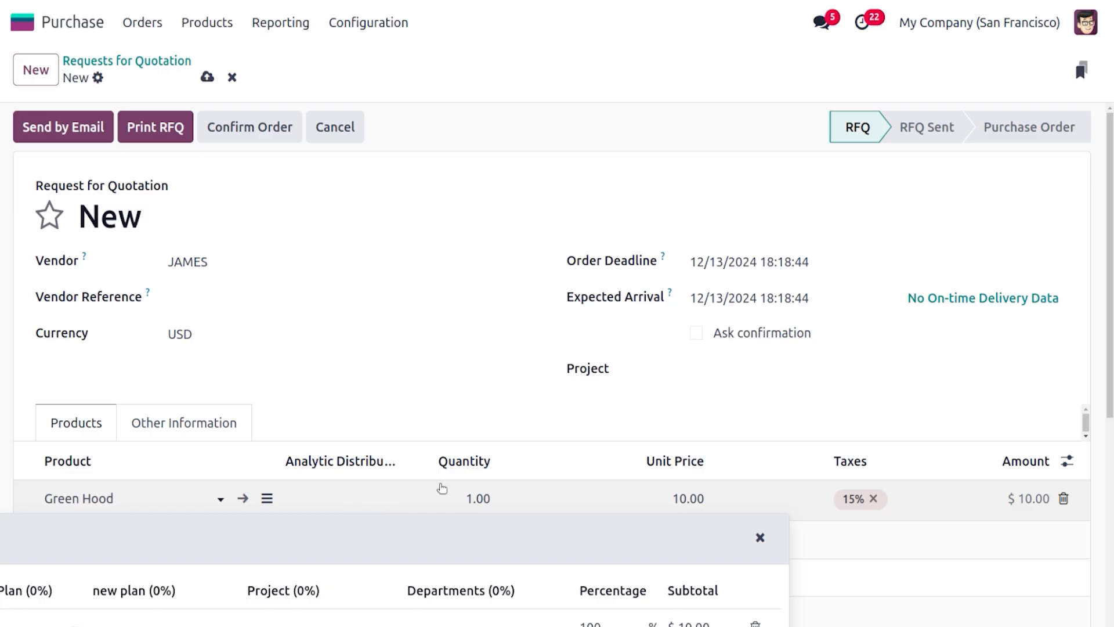
{"action": "scroll", "coordinate": [1103, 321], "scroll_direction": "down", "scroll_amount": 3}
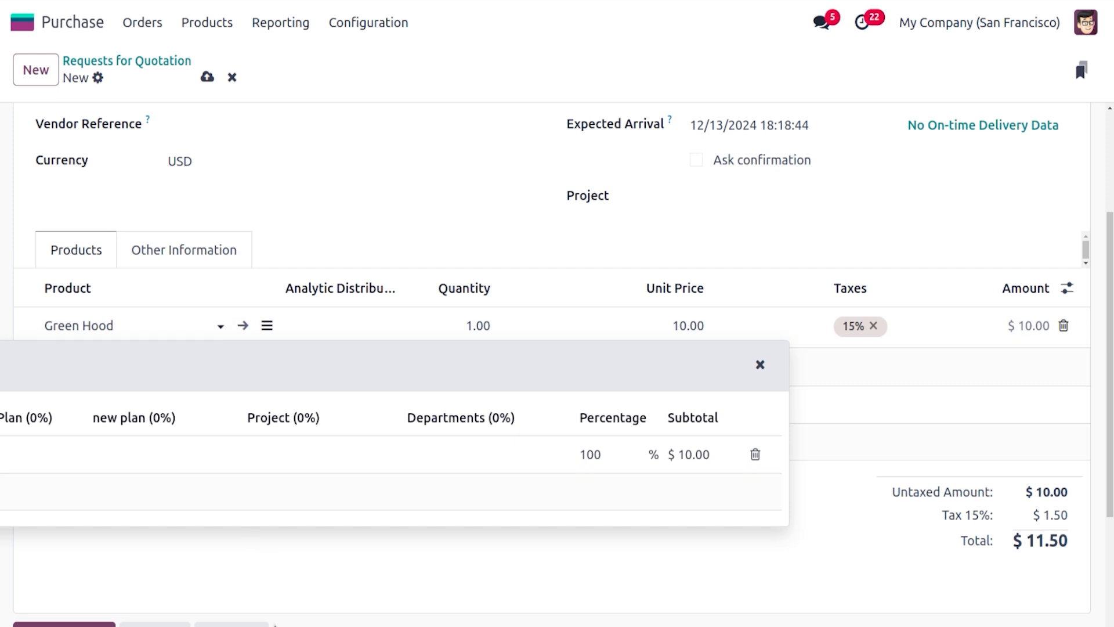
{"action": "left_click", "coordinate": [44, 454]}
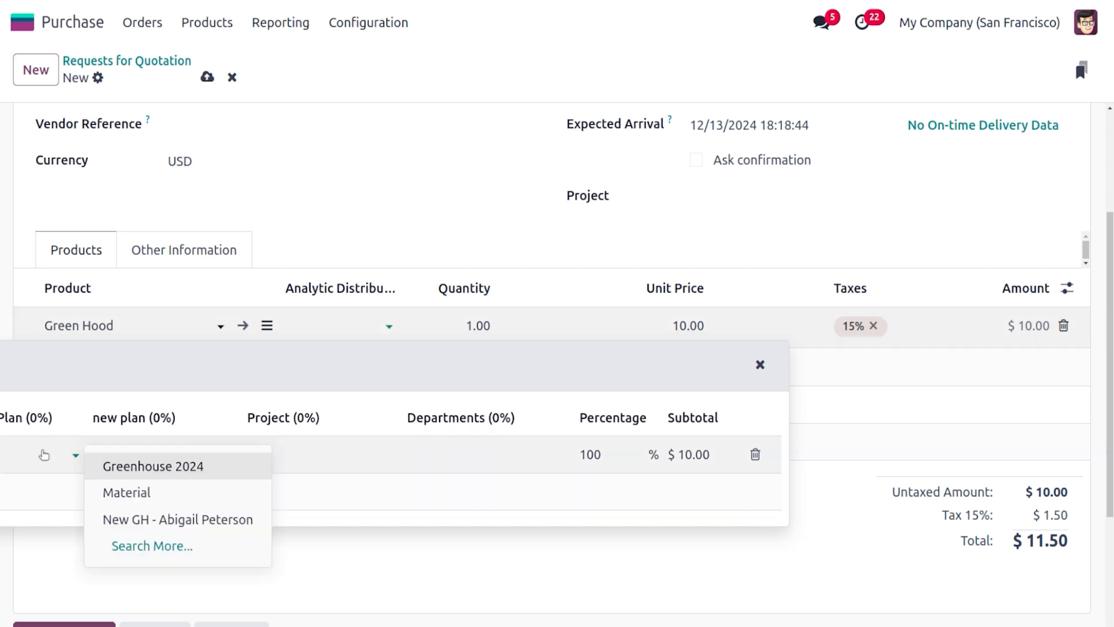
{"action": "left_click", "coordinate": [133, 476]}
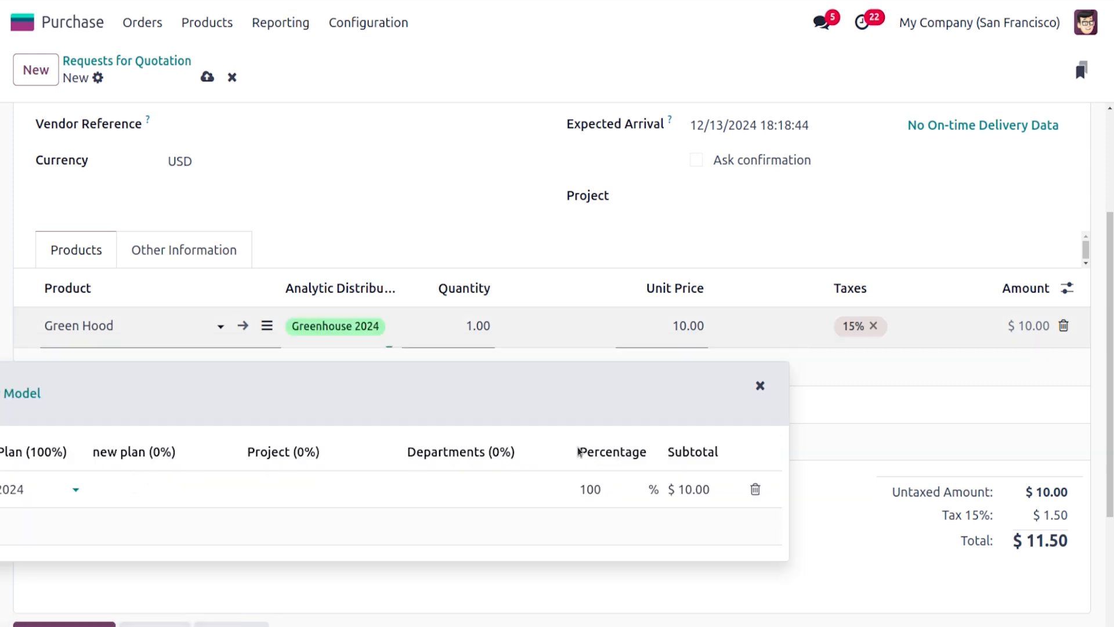
{"action": "left_click", "coordinate": [903, 403]}
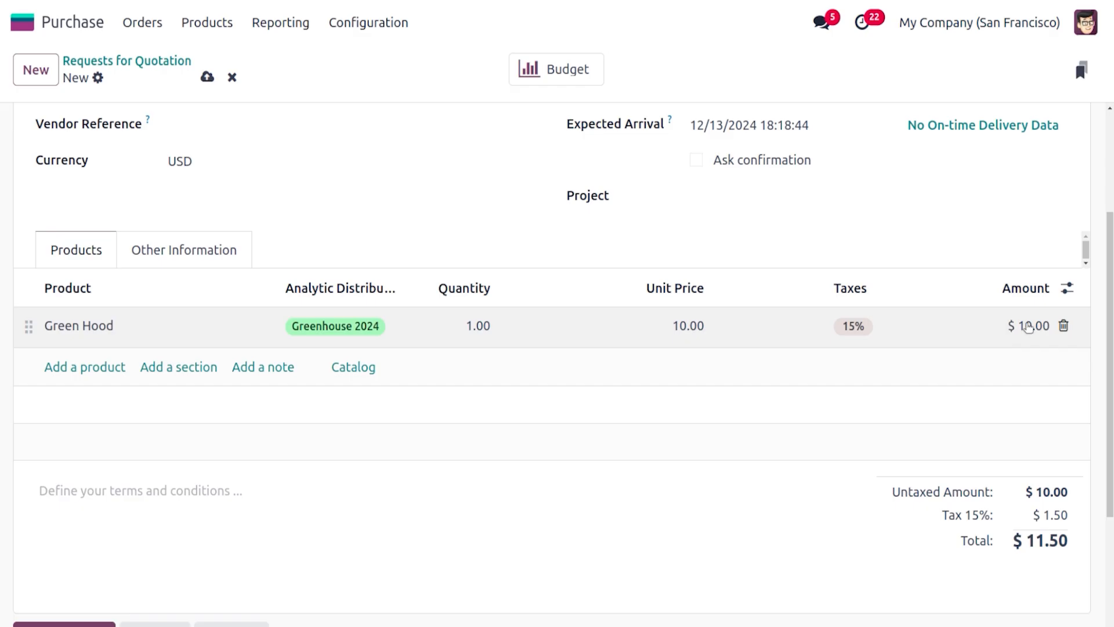
Confirm the purchase order and validate the receipt of the Green Hood product
{"action": "scroll", "coordinate": [513, 110], "scroll_direction": "up", "scroll_amount": 3}
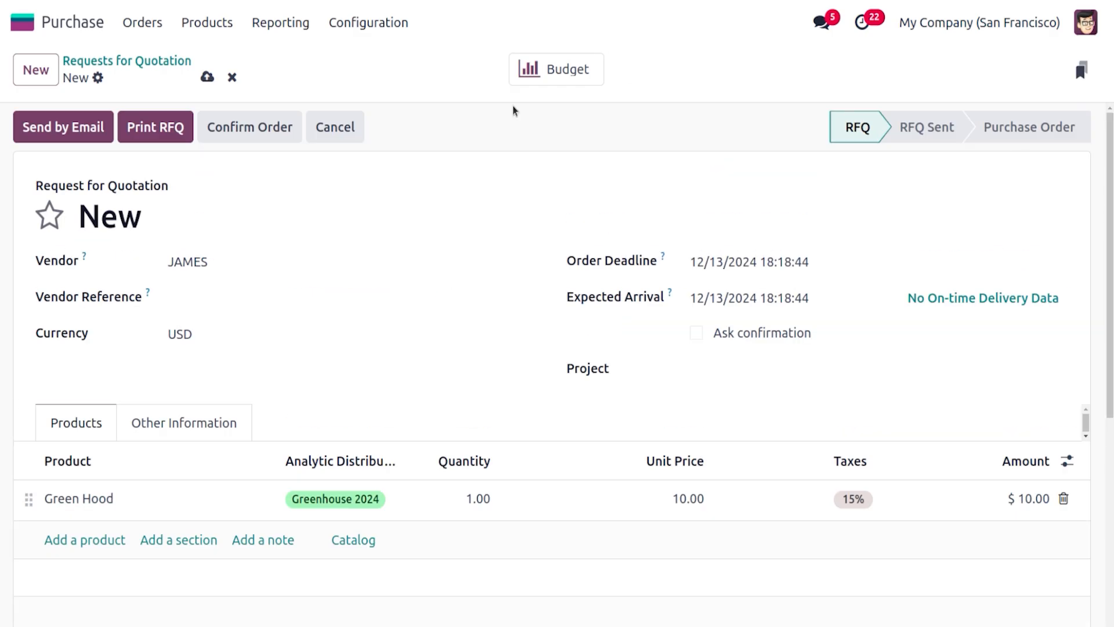
{"action": "left_click", "coordinate": [218, 129]}
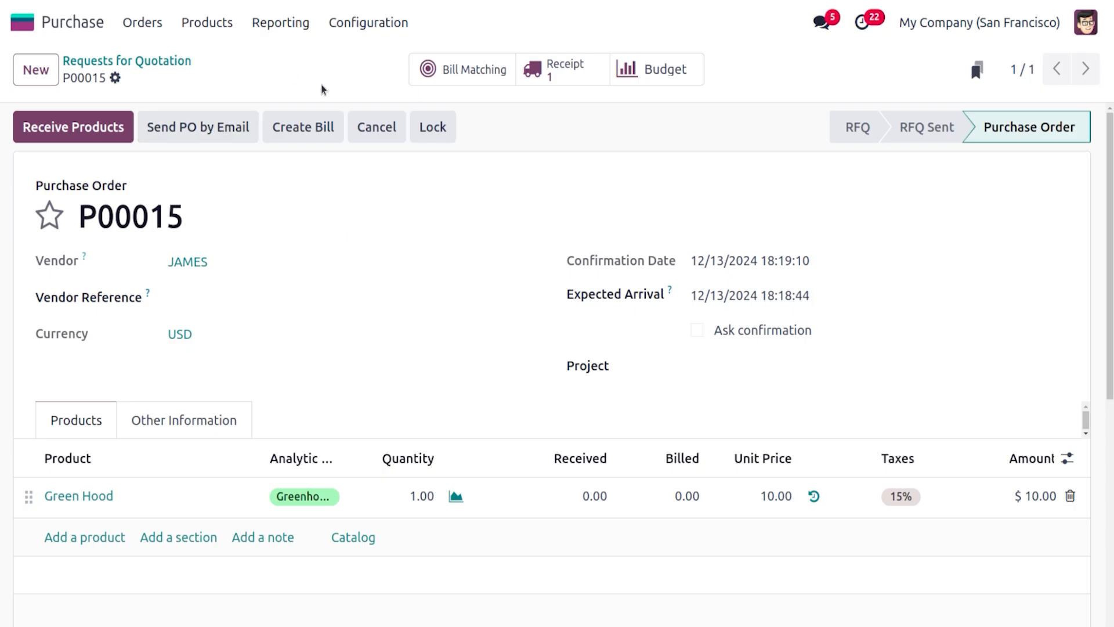
{"action": "left_click", "coordinate": [107, 120]}
{"action": "left_click", "coordinate": [44, 125]}
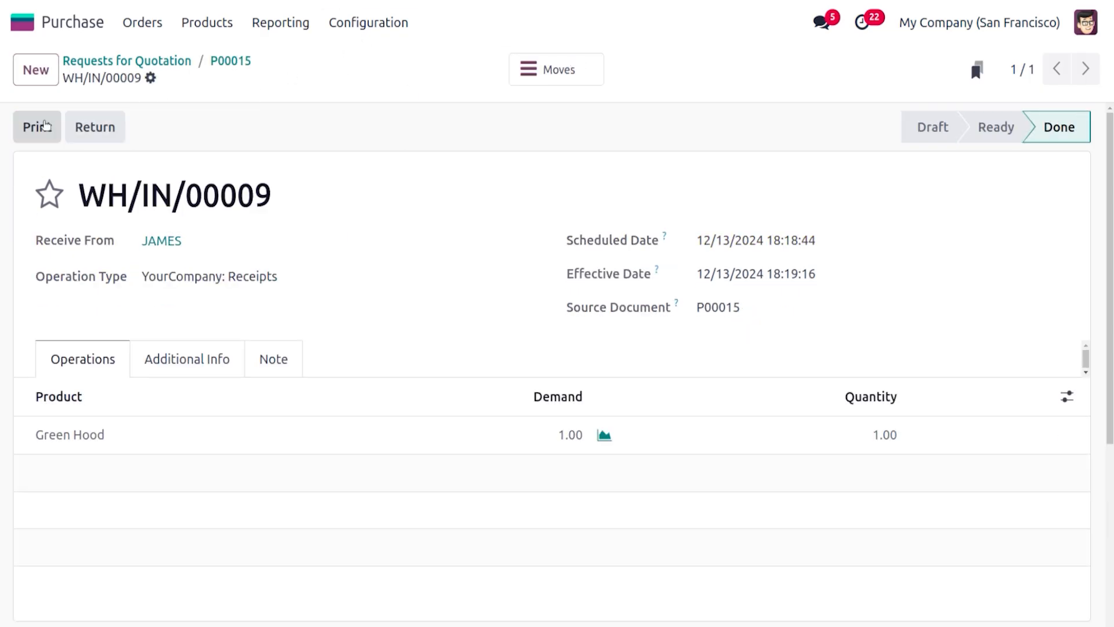
Switch to Accounting and open the GREEN HOUSE PLAN 2024 budget to check its committed amount
{"action": "left_click", "coordinate": [27, 24]}
{"action": "type", "text": "AN"}
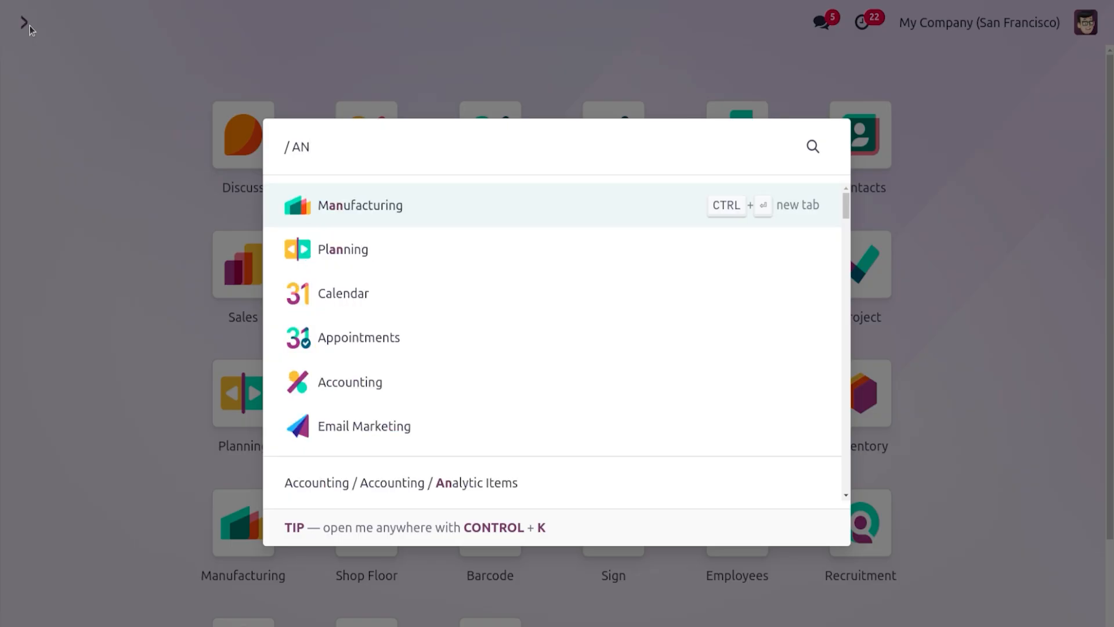
{"action": "key", "text": "BackSpace"}
{"action": "type", "text": "CC"}
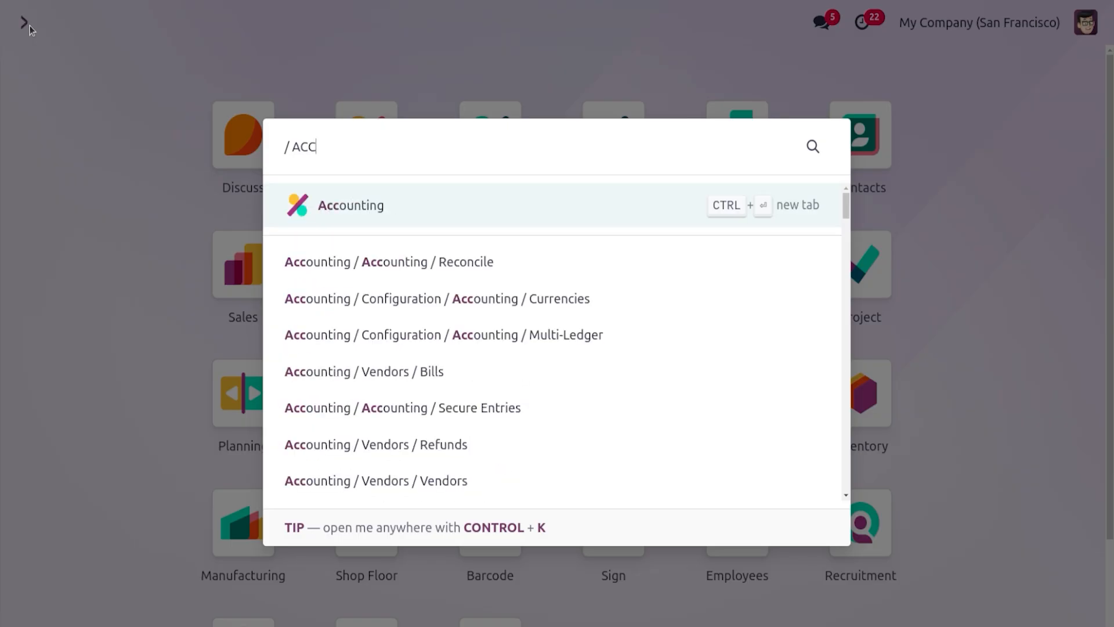
{"action": "key", "text": "Return"}
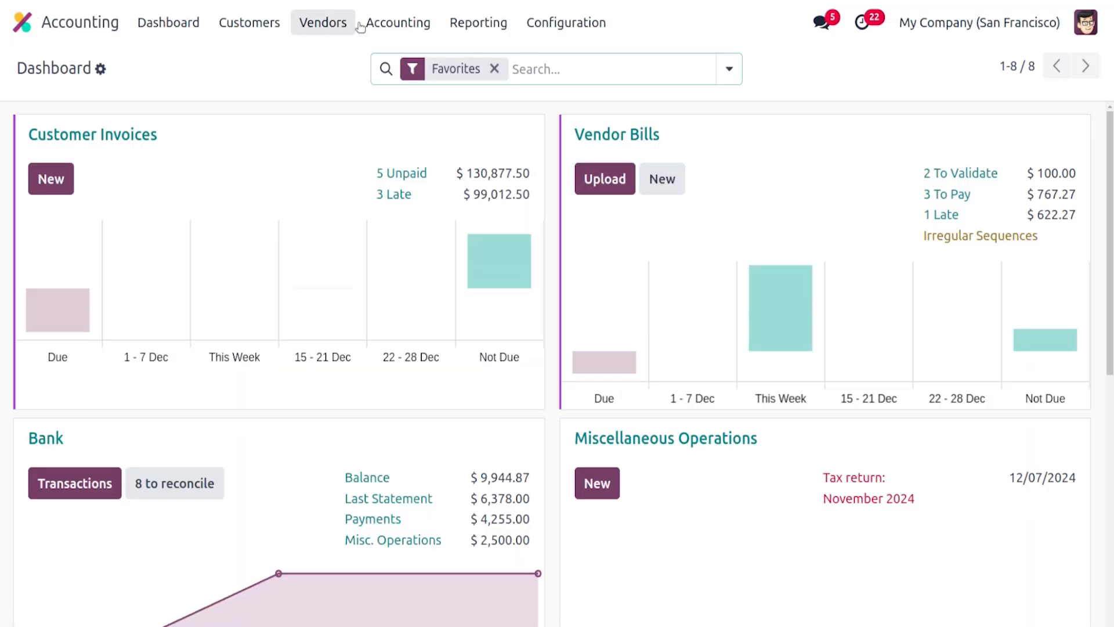
{"action": "left_click", "coordinate": [380, 23]}
{"action": "left_click", "coordinate": [407, 168]}
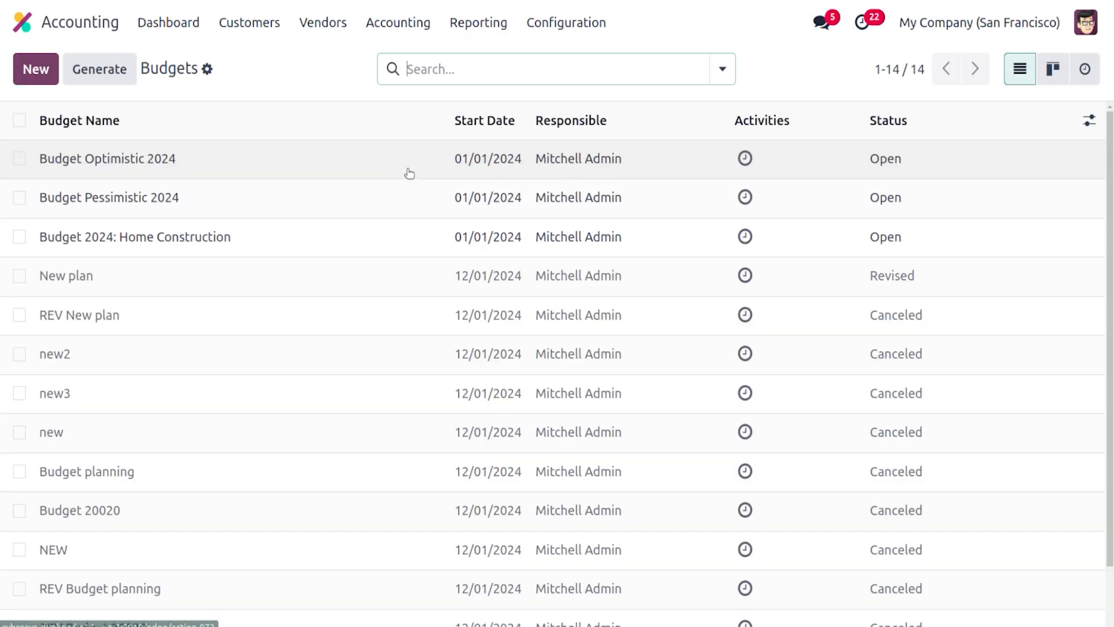
{"action": "scroll", "coordinate": [591, 471], "scroll_direction": "down", "scroll_amount": 2}
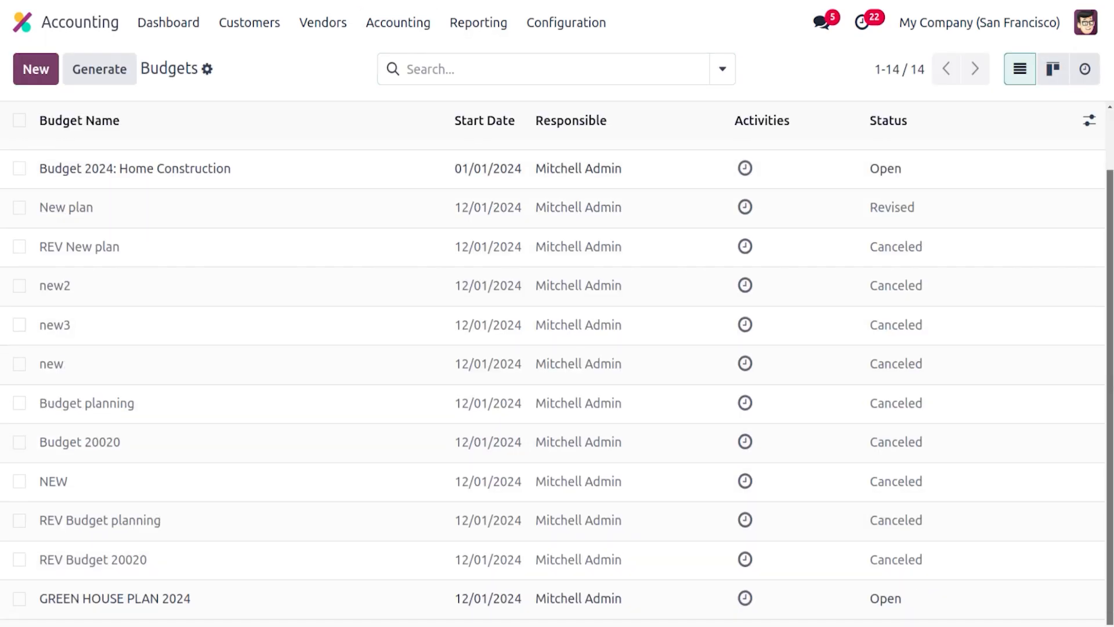
{"action": "left_click", "coordinate": [228, 591]}
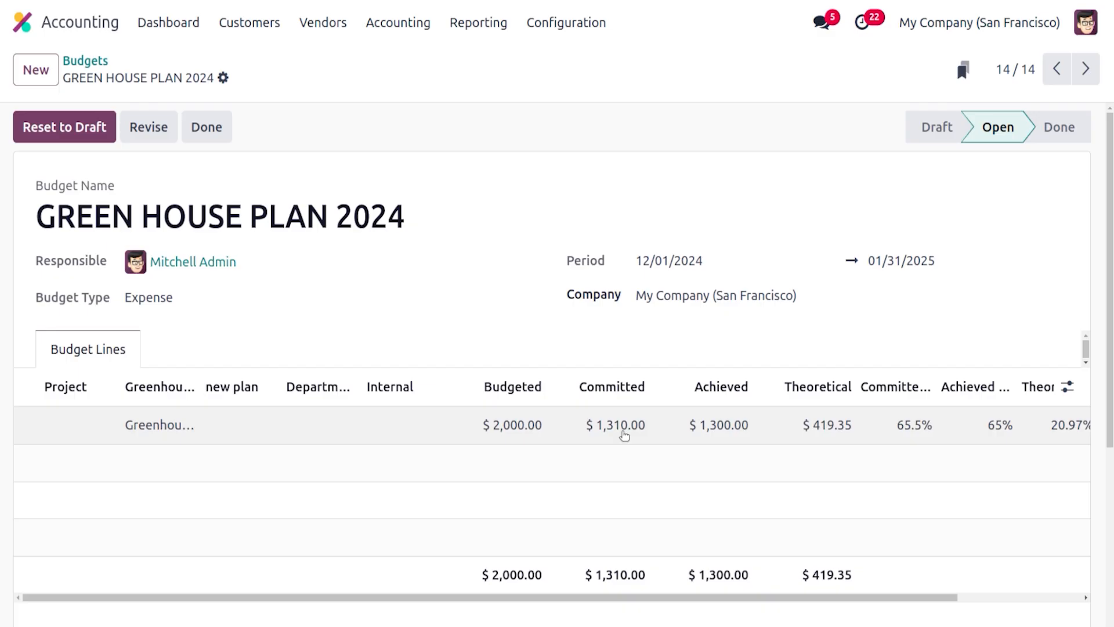
Return to Purchase and create a bill from purchase order P00015
{"action": "left_click", "coordinate": [26, 21]}
{"action": "type", "text": "pu"}
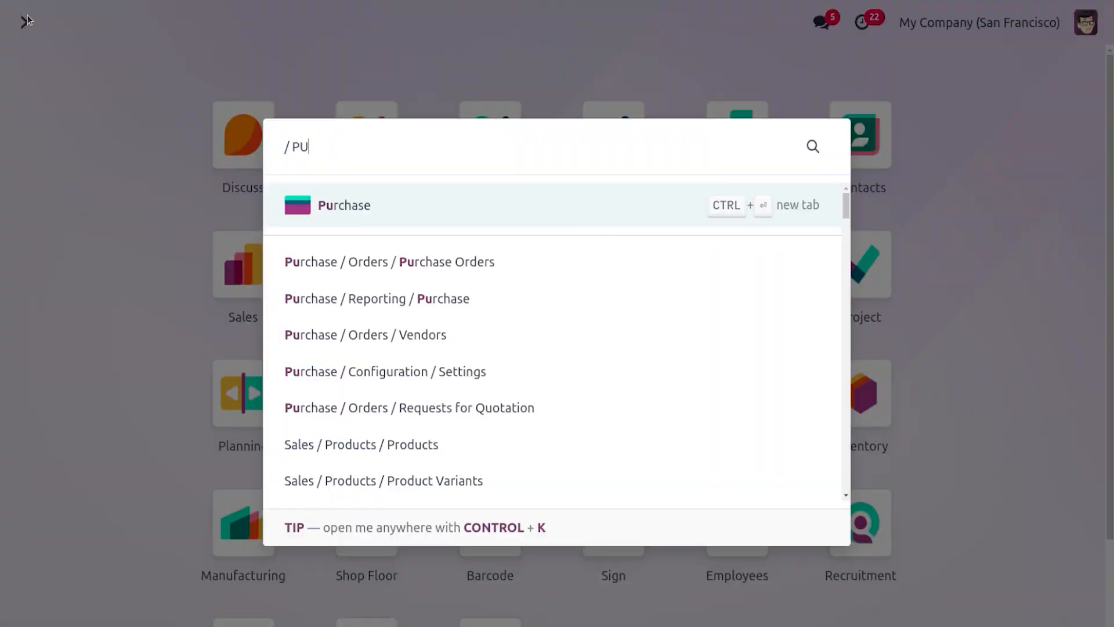
{"action": "key", "text": "Return"}
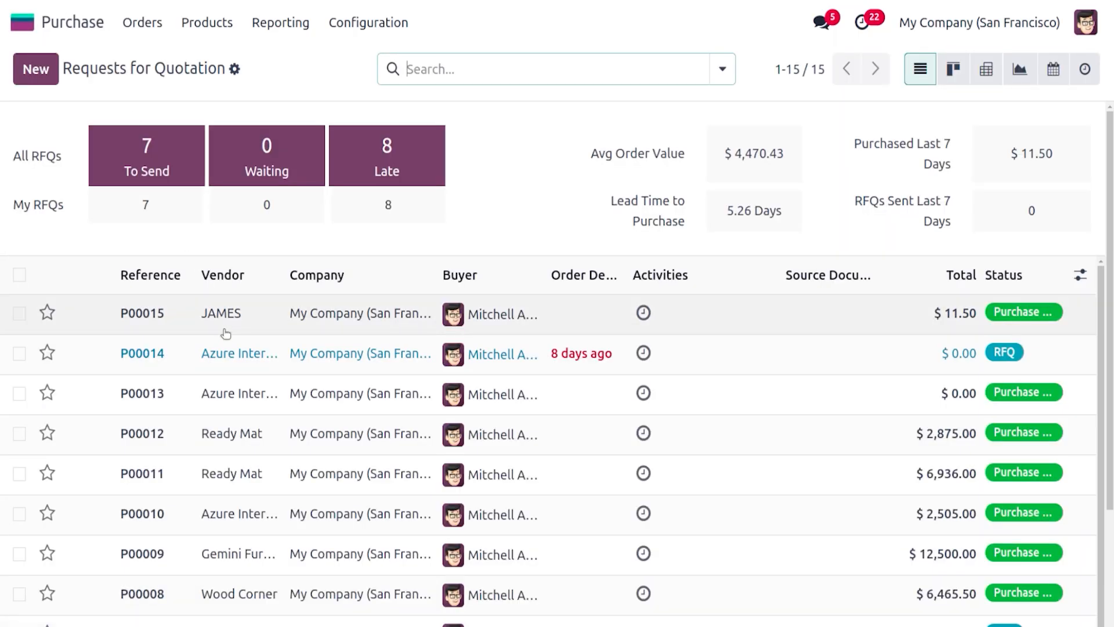
{"action": "left_click", "coordinate": [225, 332]}
{"action": "left_click", "coordinate": [68, 129]}
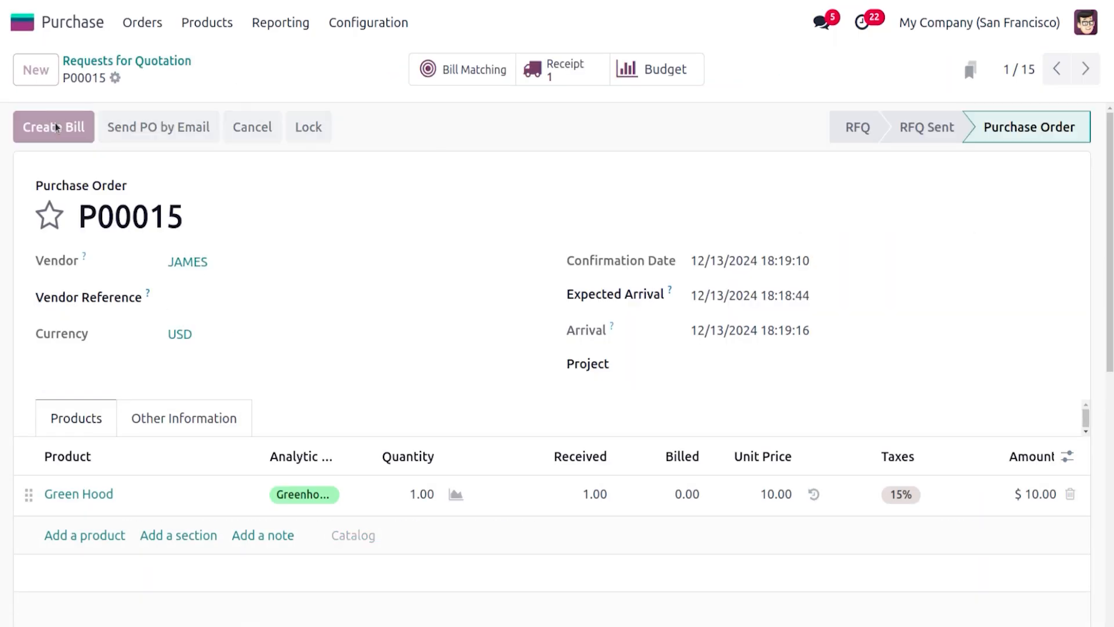
Set the bill date to 12/13/2024 and confirm the vendor bill
{"action": "left_click", "coordinate": [61, 129]}
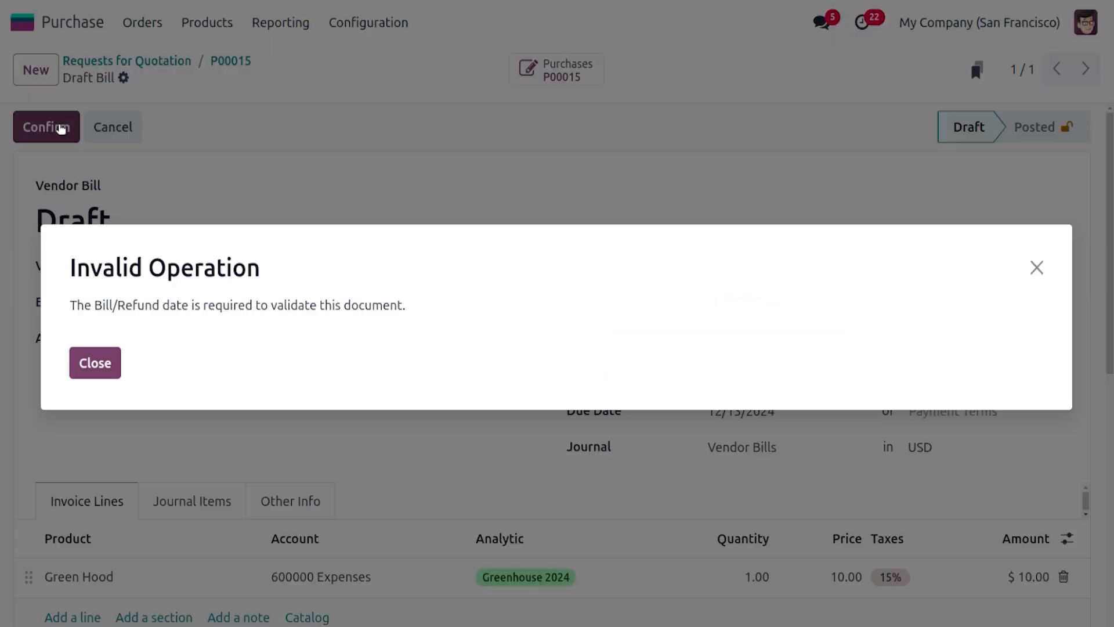
{"action": "left_click", "coordinate": [107, 363]}
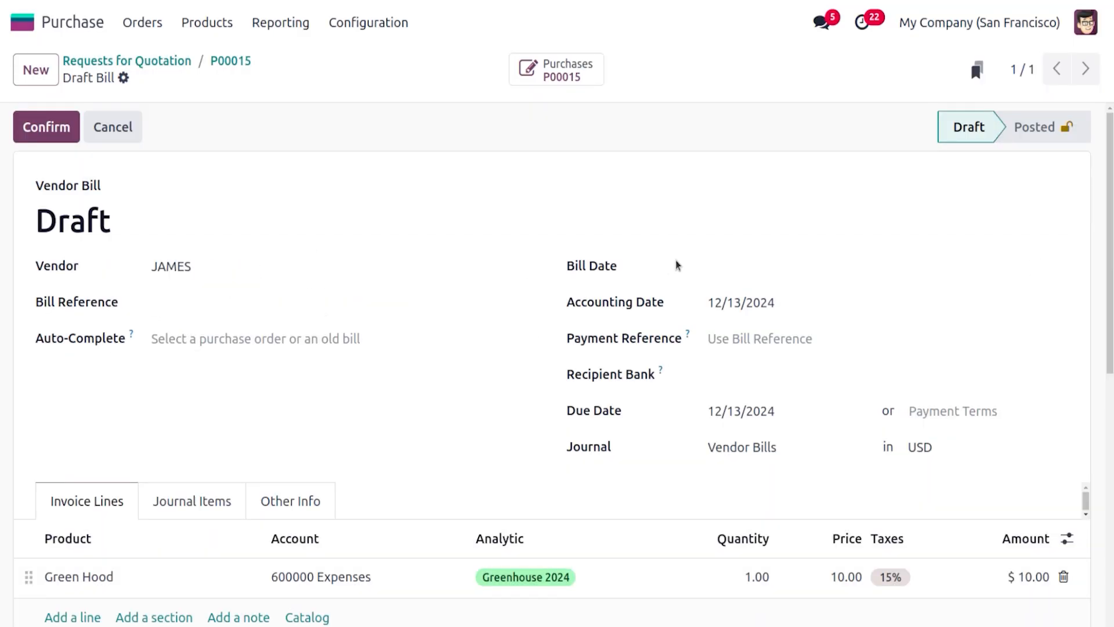
{"action": "left_click", "coordinate": [728, 265]}
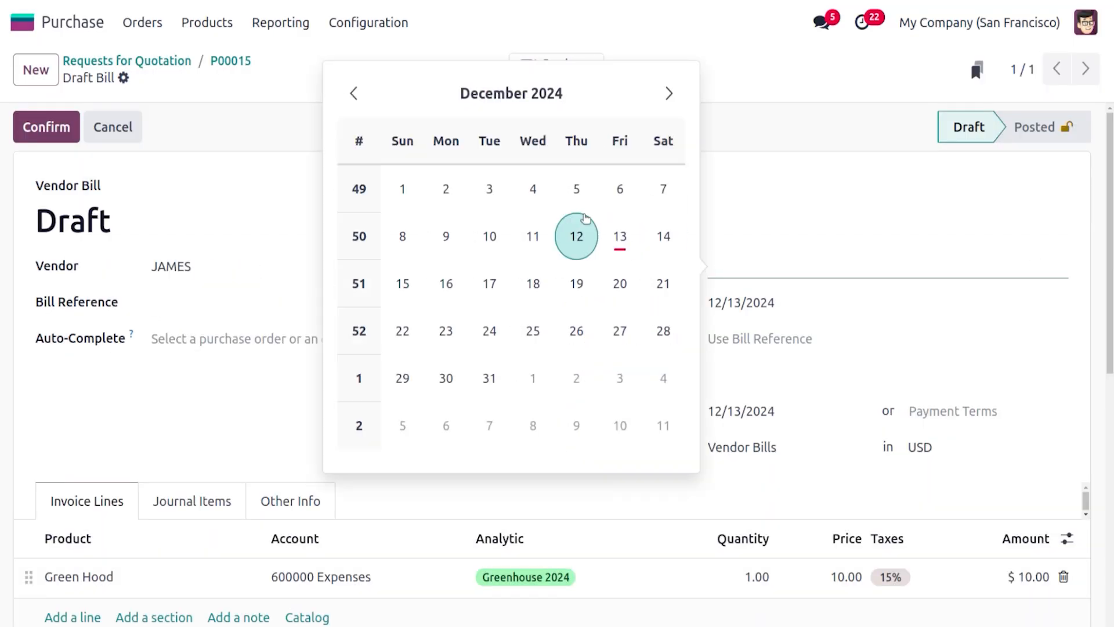
{"action": "left_click", "coordinate": [620, 236]}
{"action": "left_click", "coordinate": [63, 130]}
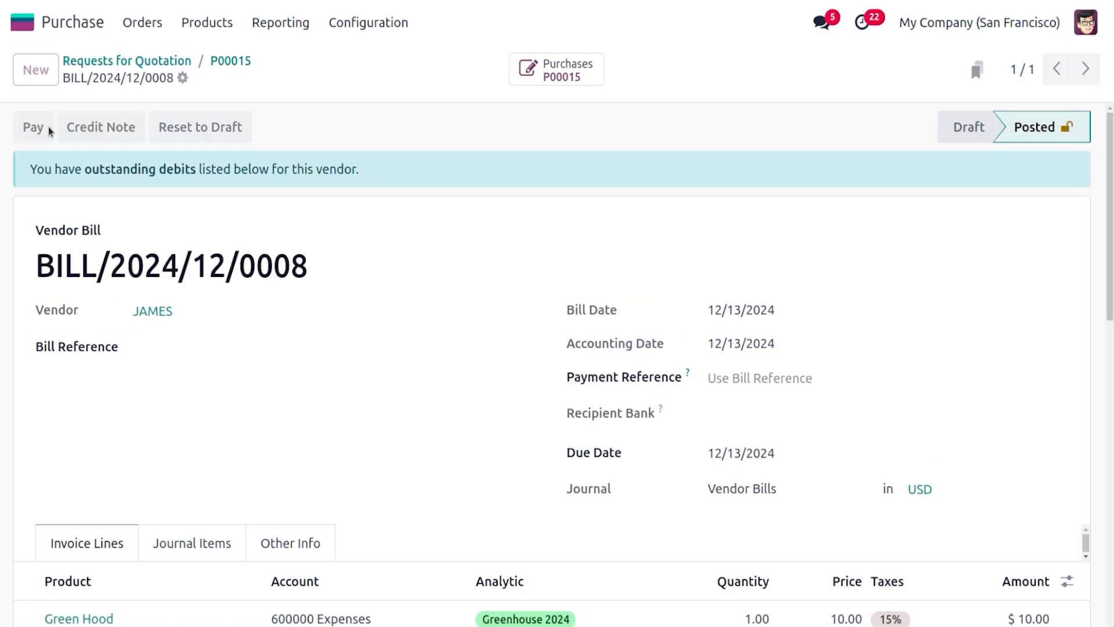
Register the bill's payment through the Bank journal
{"action": "left_click", "coordinate": [48, 129]}
{"action": "left_click", "coordinate": [197, 433]}
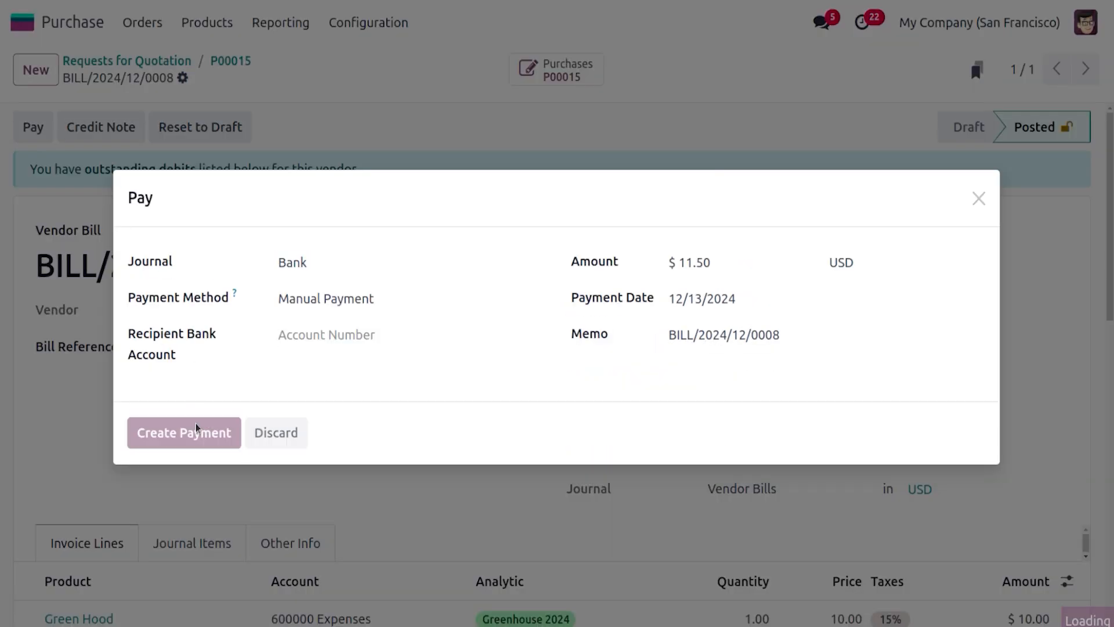
Switch to Accounting and reopen the GREEN HOUSE PLAN 2024 budget to check its achieved amount
{"action": "left_click", "coordinate": [17, 23]}
{"action": "type", "text": "AC"}
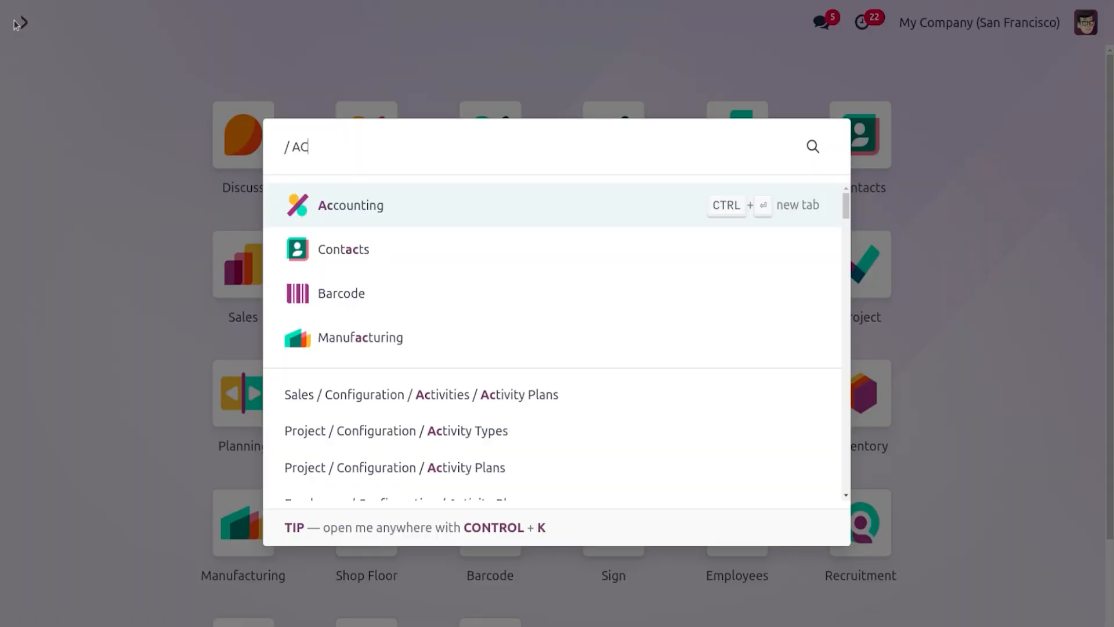
{"action": "key", "text": "Return"}
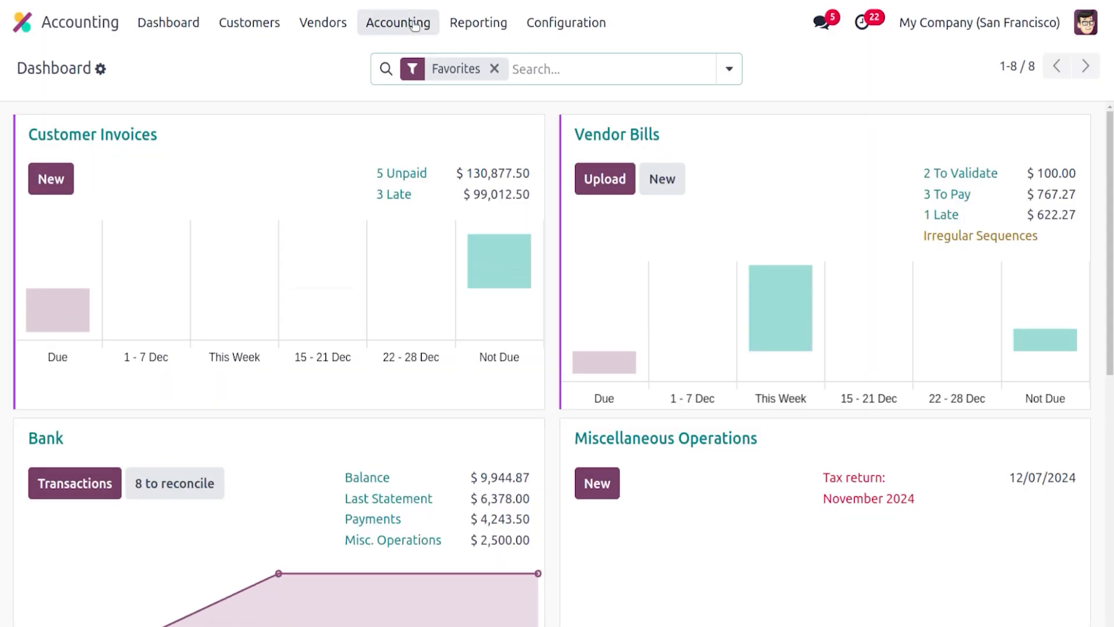
{"action": "left_click", "coordinate": [413, 23]}
{"action": "left_click", "coordinate": [430, 169]}
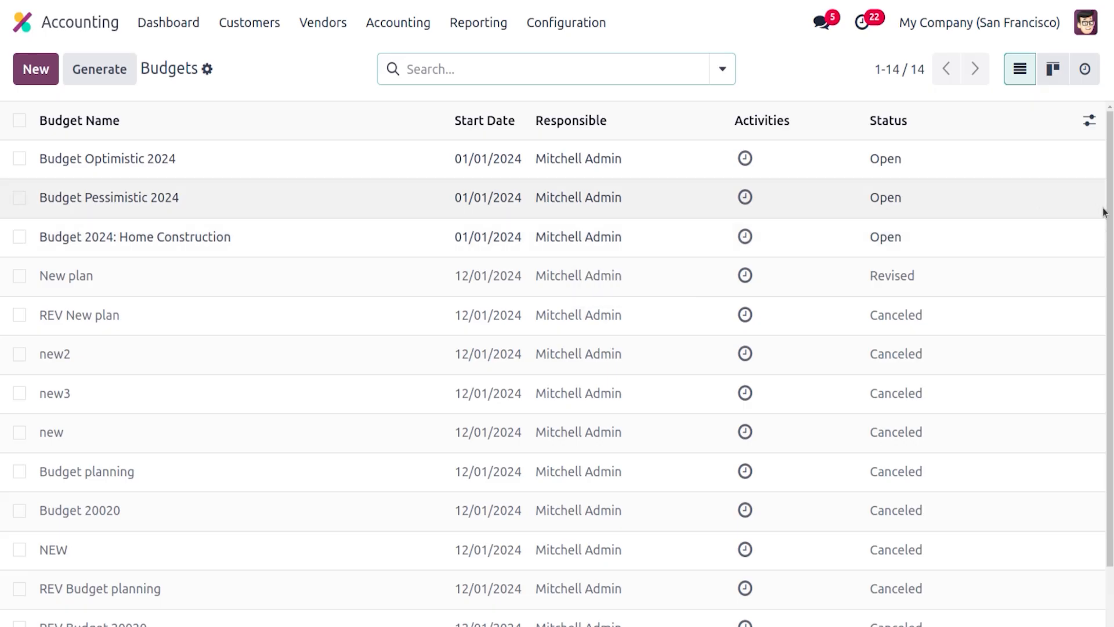
{"action": "scroll", "coordinate": [662, 259], "scroll_direction": "down", "scroll_amount": 2}
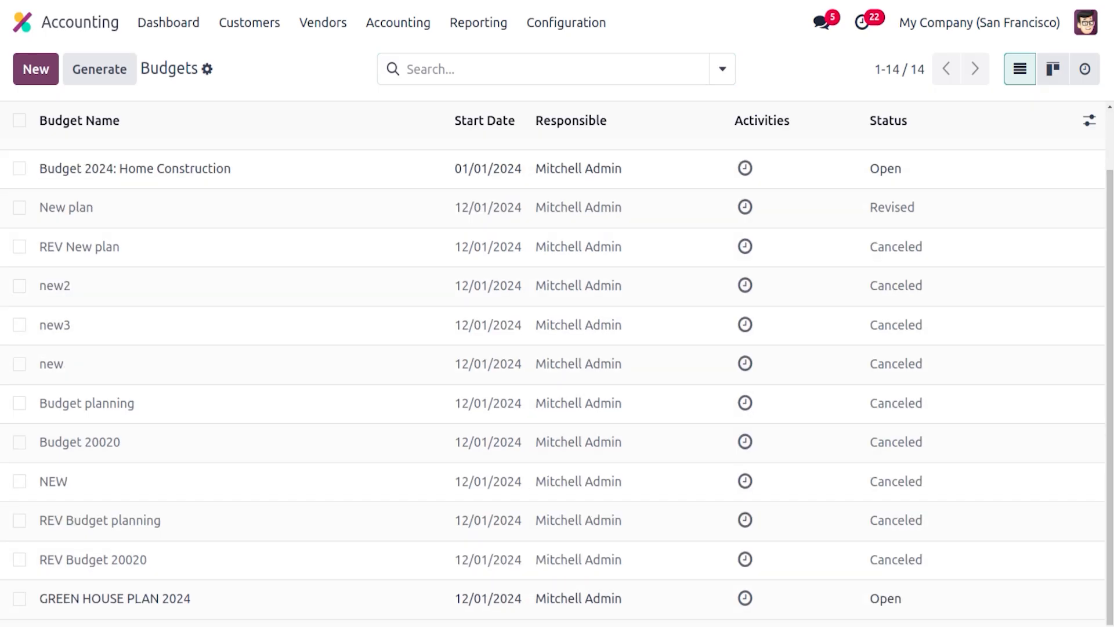
{"action": "left_click", "coordinate": [78, 597]}
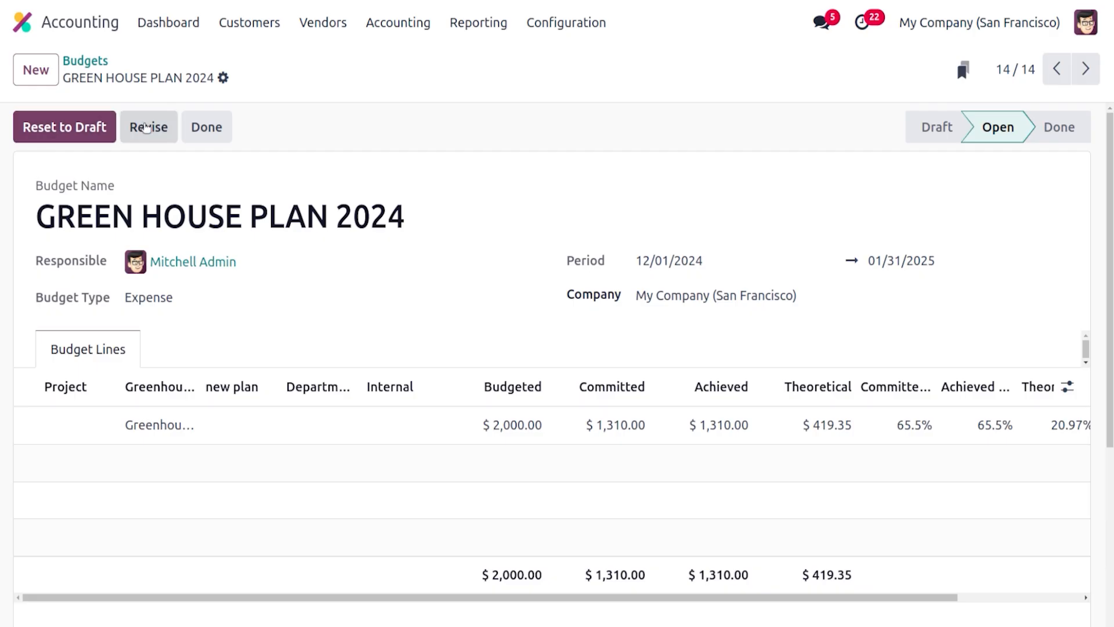
Revise the GREEN HOUSE PLAN 2024 budget and open the REV GREEN HOUSE PLAN 2024 revision
{"action": "left_click", "coordinate": [145, 127]}
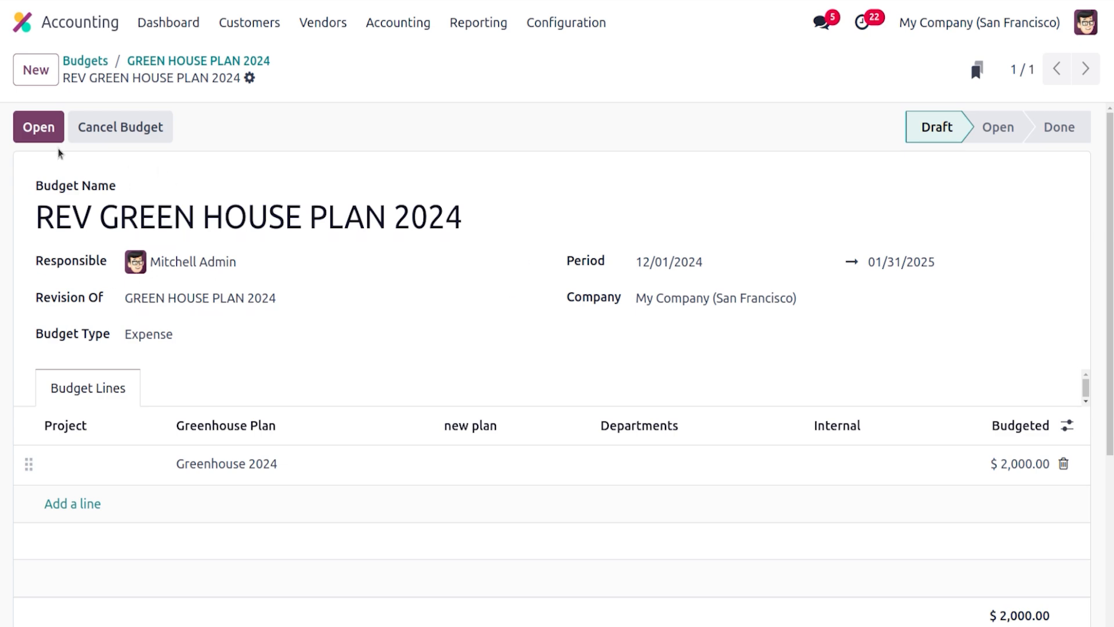
{"action": "left_click", "coordinate": [40, 130]}
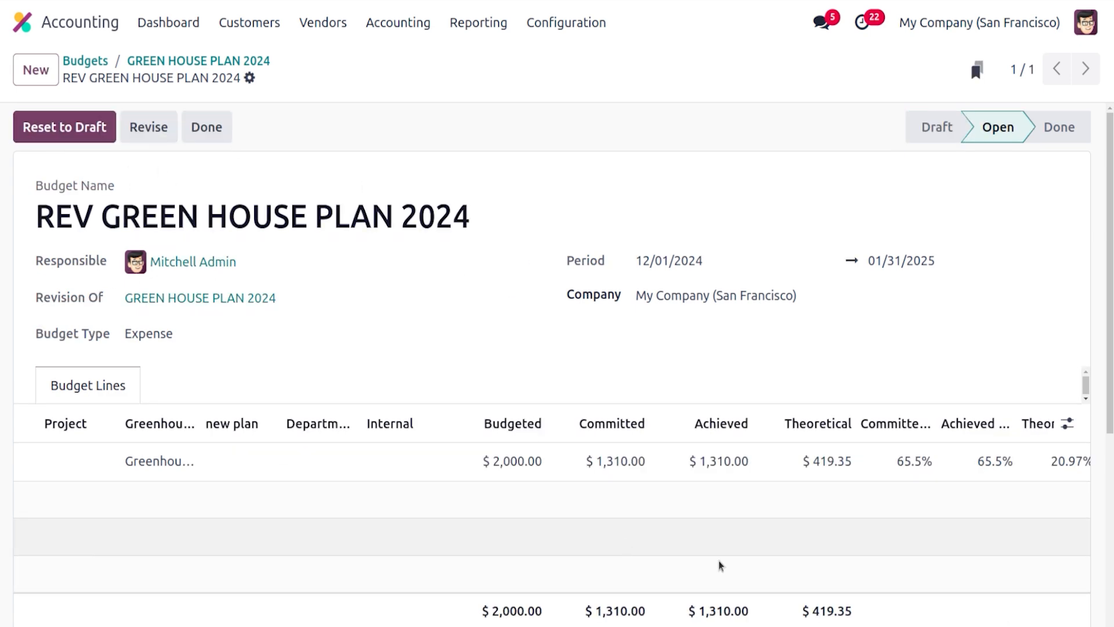
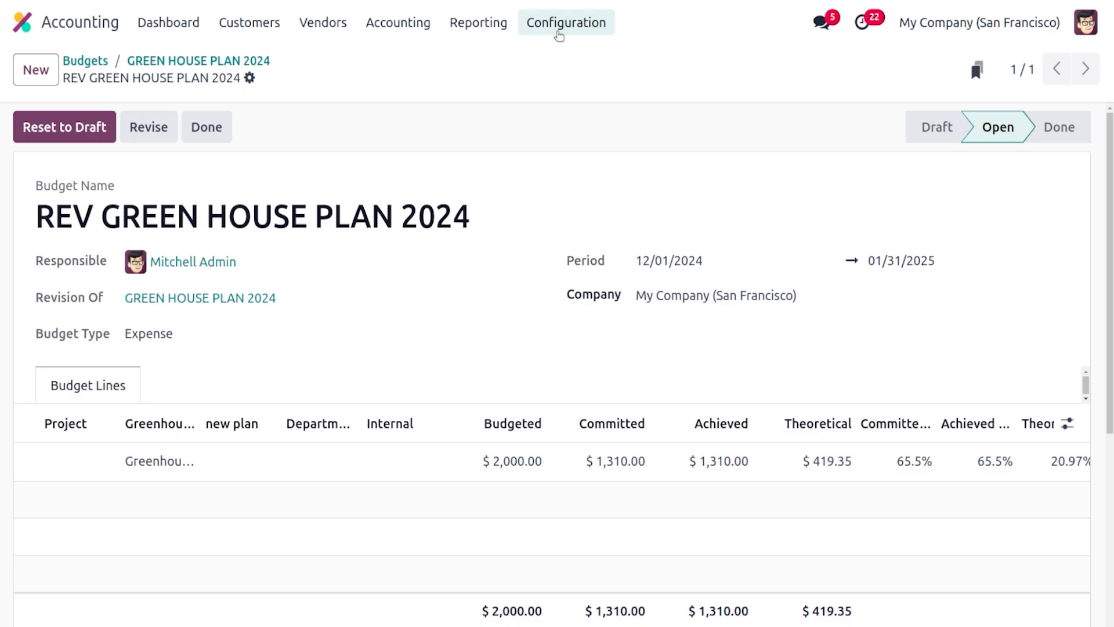
Create a new financial budget named Budget 2024
{"action": "left_click", "coordinate": [559, 36]}
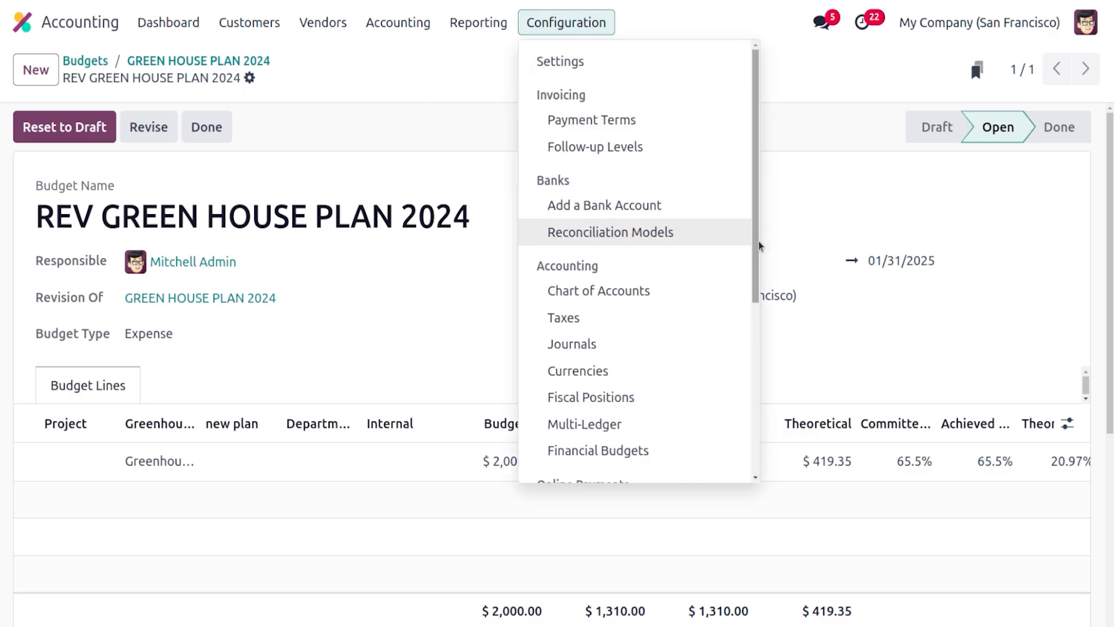
{"action": "left_click_drag", "start_coordinate": [759, 246], "coordinate": [765, 387]}
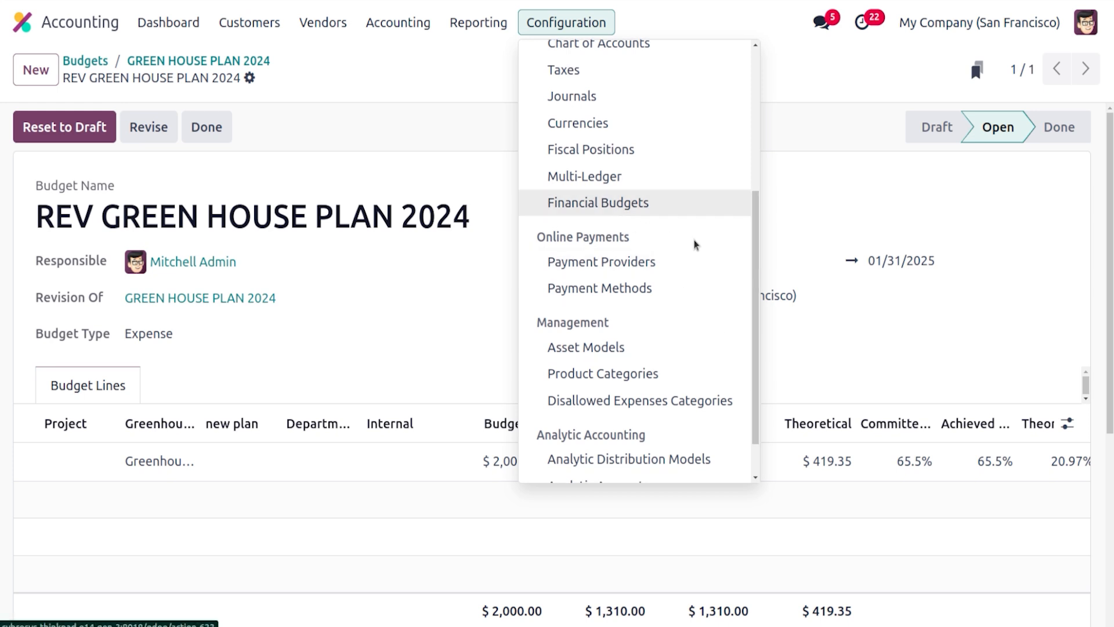
{"action": "left_click_drag", "start_coordinate": [760, 266], "coordinate": [760, 230]}
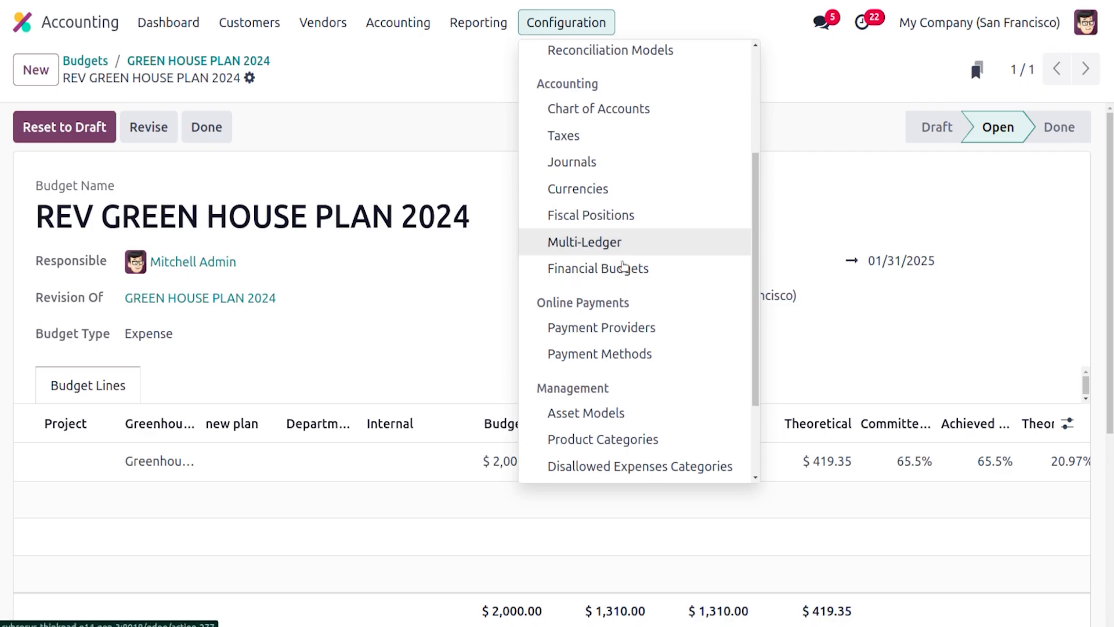
{"action": "left_click", "coordinate": [625, 271]}
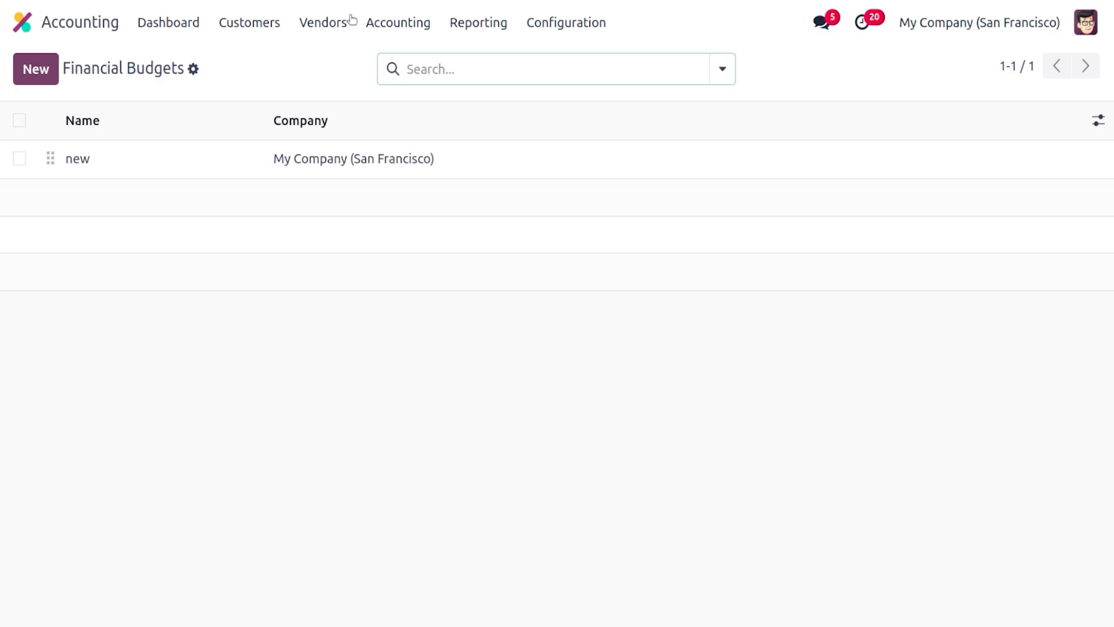
{"action": "left_click", "coordinate": [36, 70]}
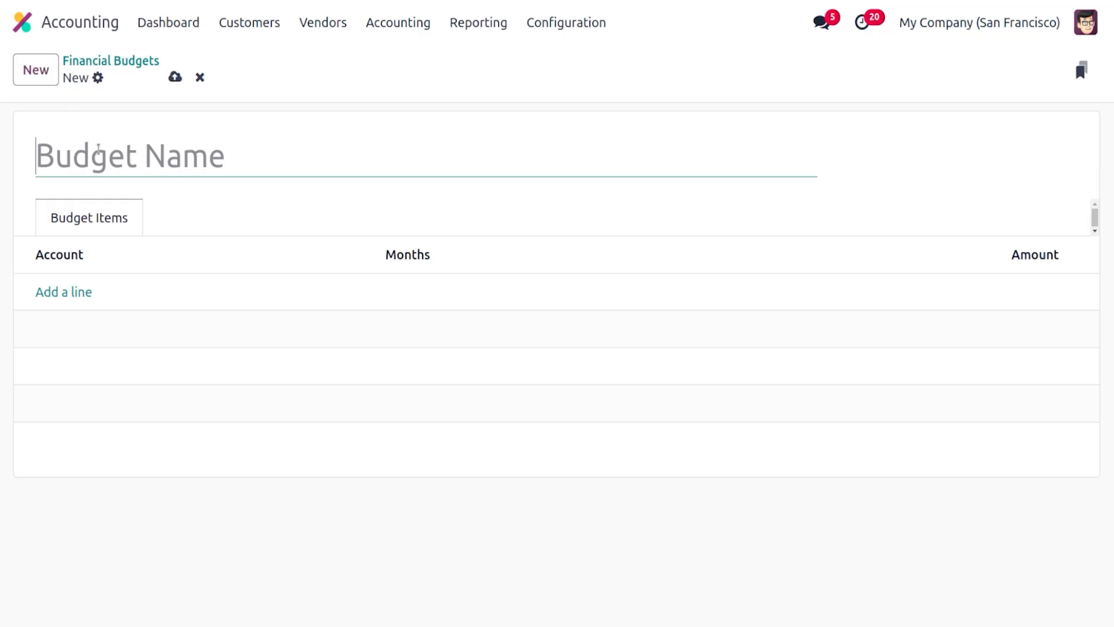
{"action": "type", "text": "b"}
{"action": "key", "text": "BackSpace"}
{"action": "type", "text": "Bu"}
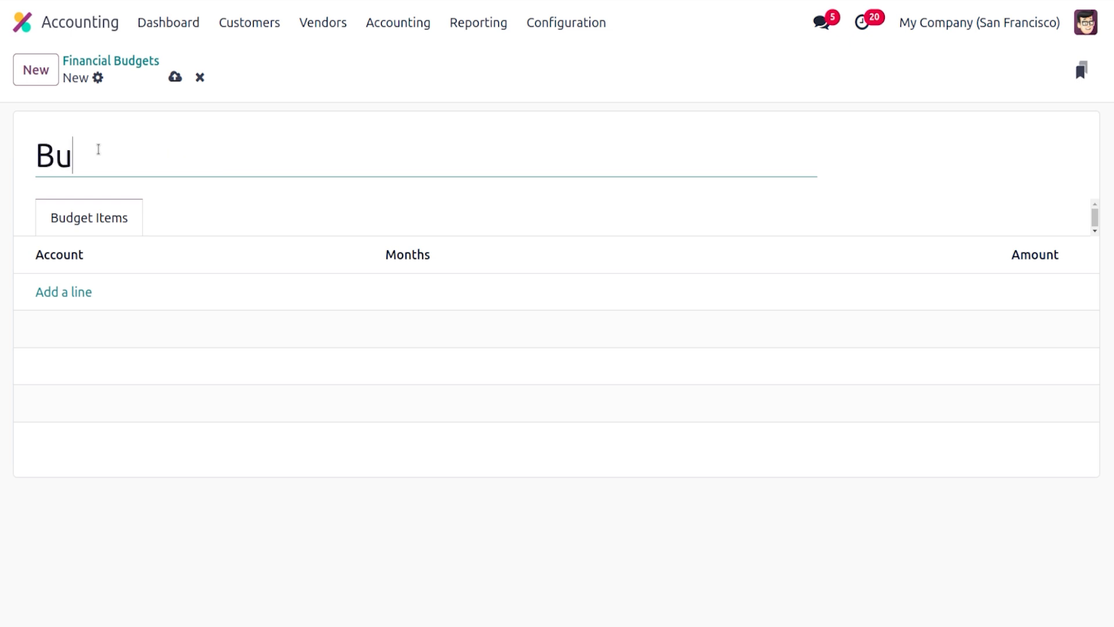
{"action": "type", "text": "dge"}
{"action": "key", "text": "BackSpace"}
{"action": "type", "text": "get 2024"}
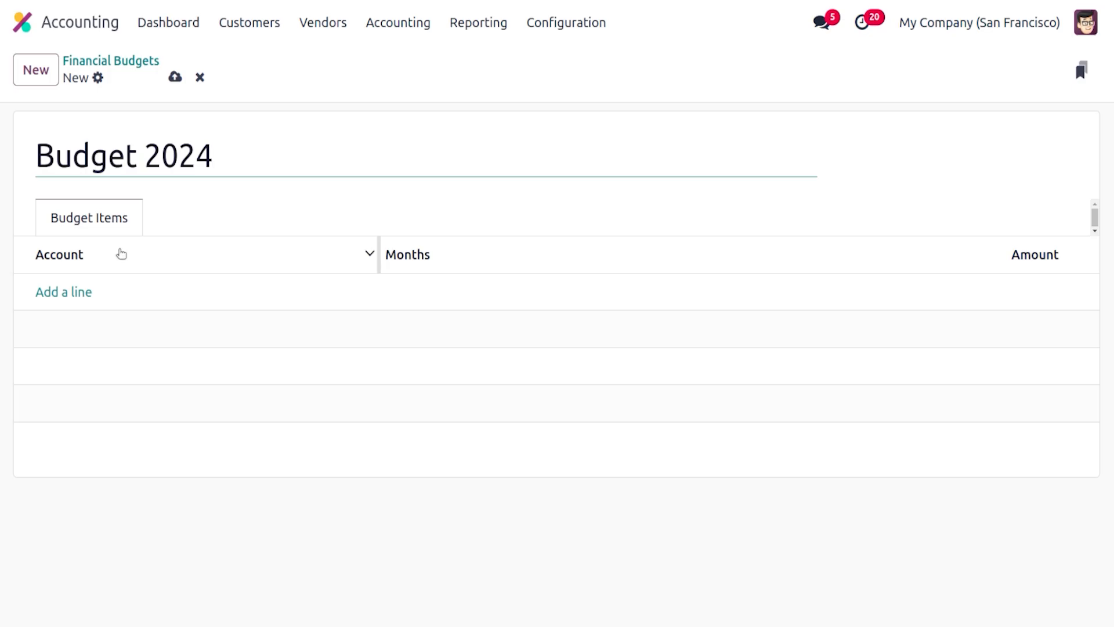
Add a budget item for account 1200 Export Sales in December 2024 with amount 1000, and save the budget
{"action": "left_click", "coordinate": [53, 290]}
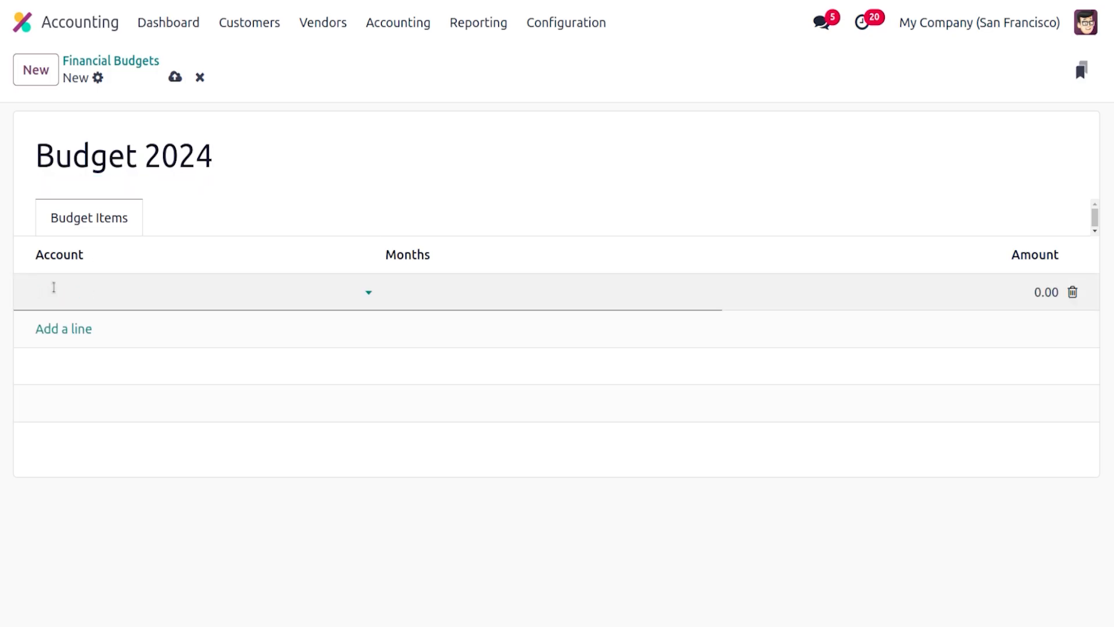
{"action": "type", "text": "expo"}
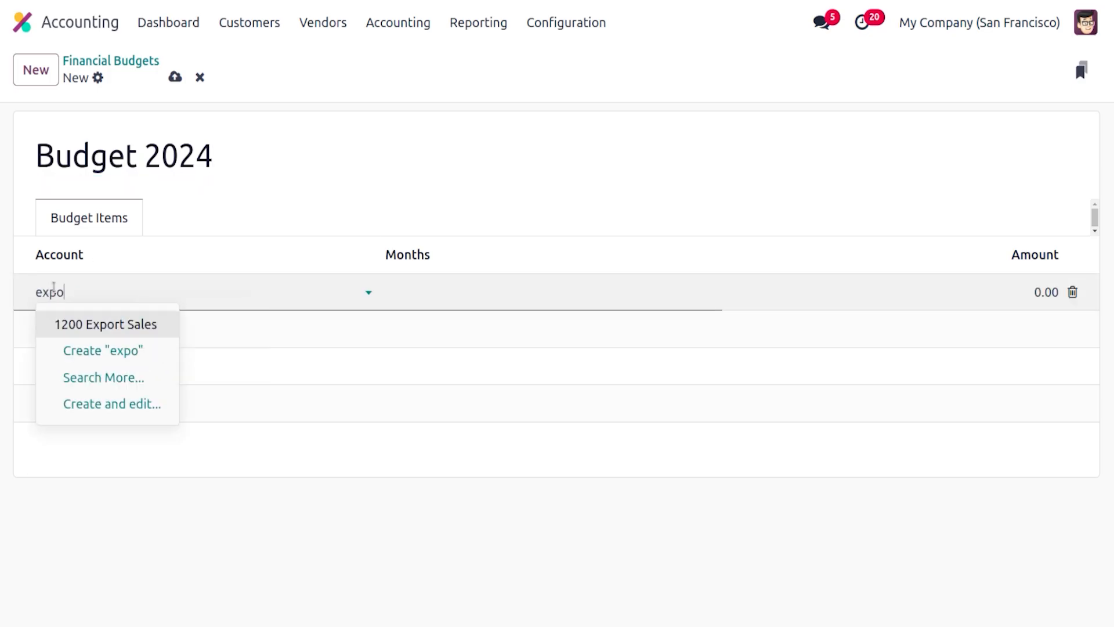
{"action": "left_click", "coordinate": [109, 325]}
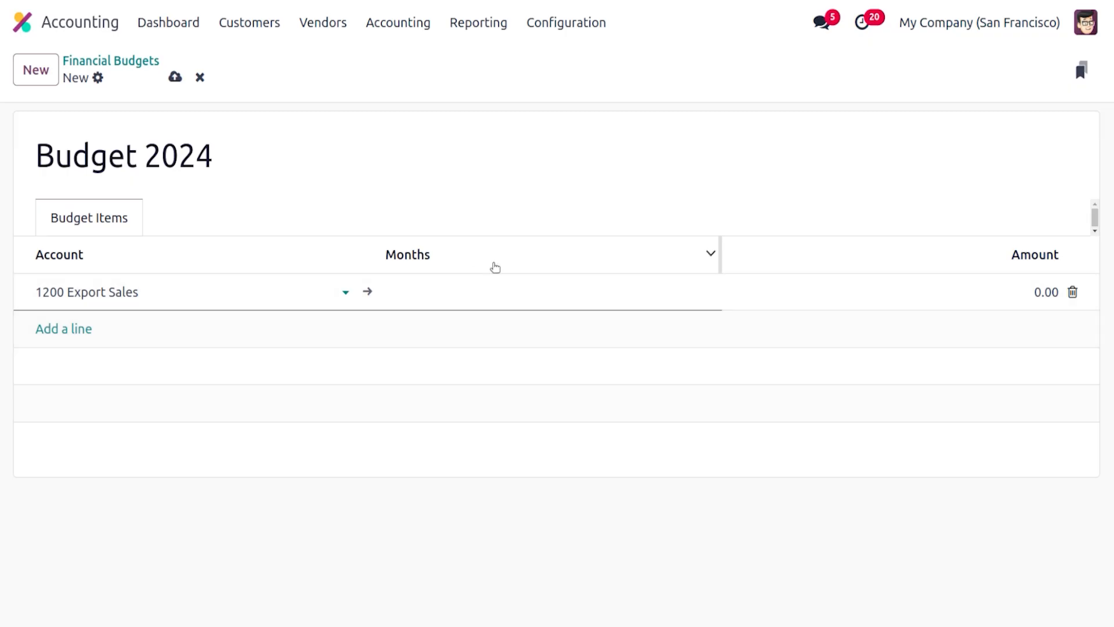
{"action": "left_click", "coordinate": [503, 305]}
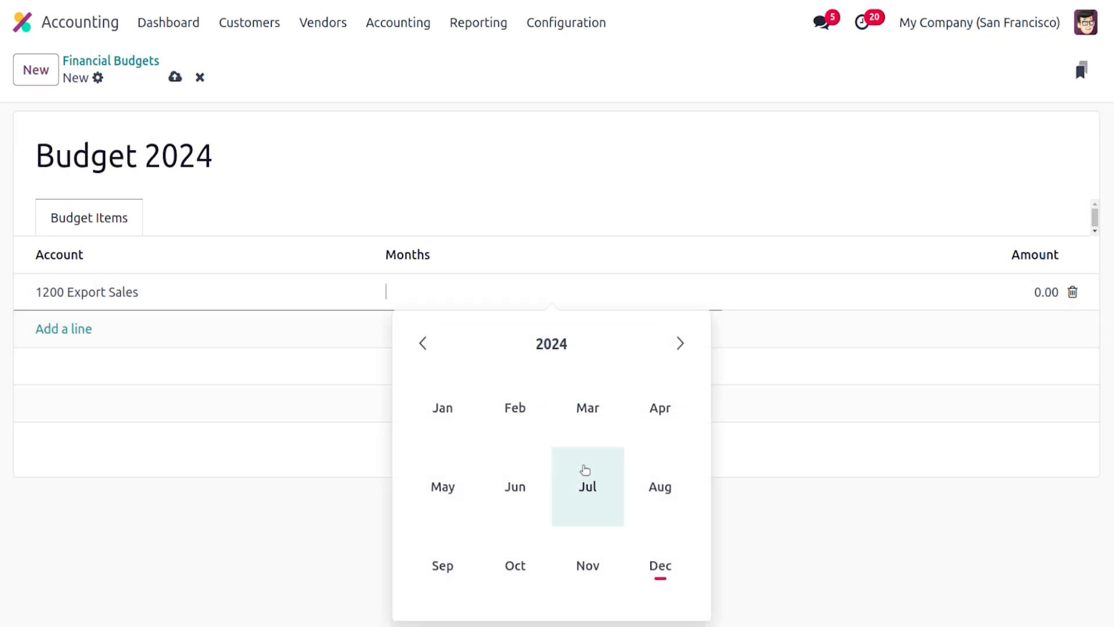
{"action": "left_click", "coordinate": [659, 561]}
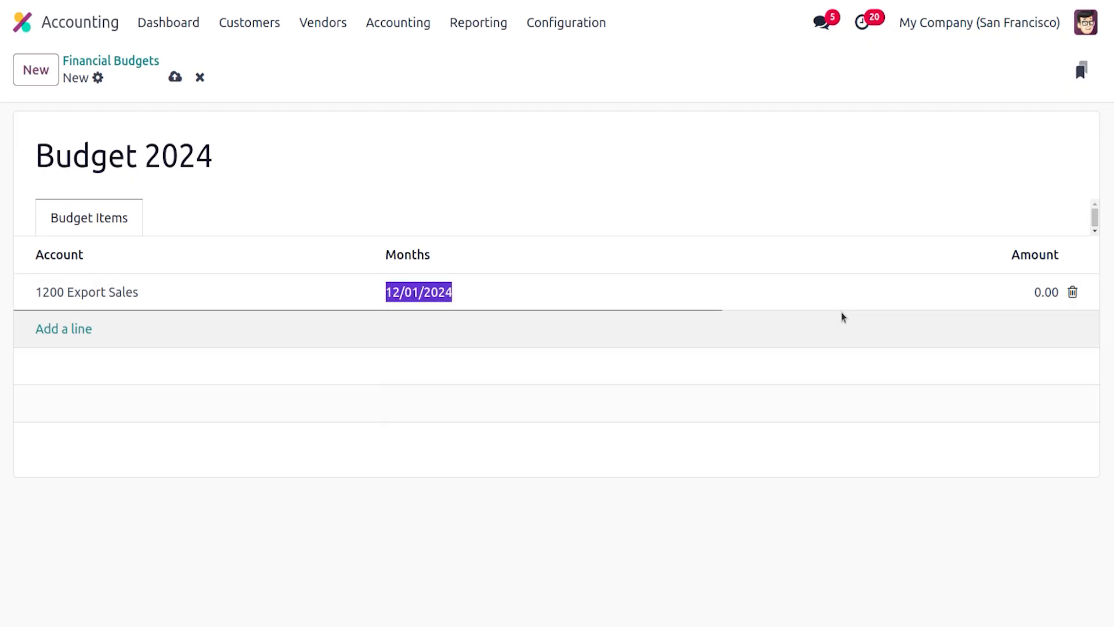
{"action": "left_click", "coordinate": [1032, 293]}
{"action": "type", "text": "1000"}
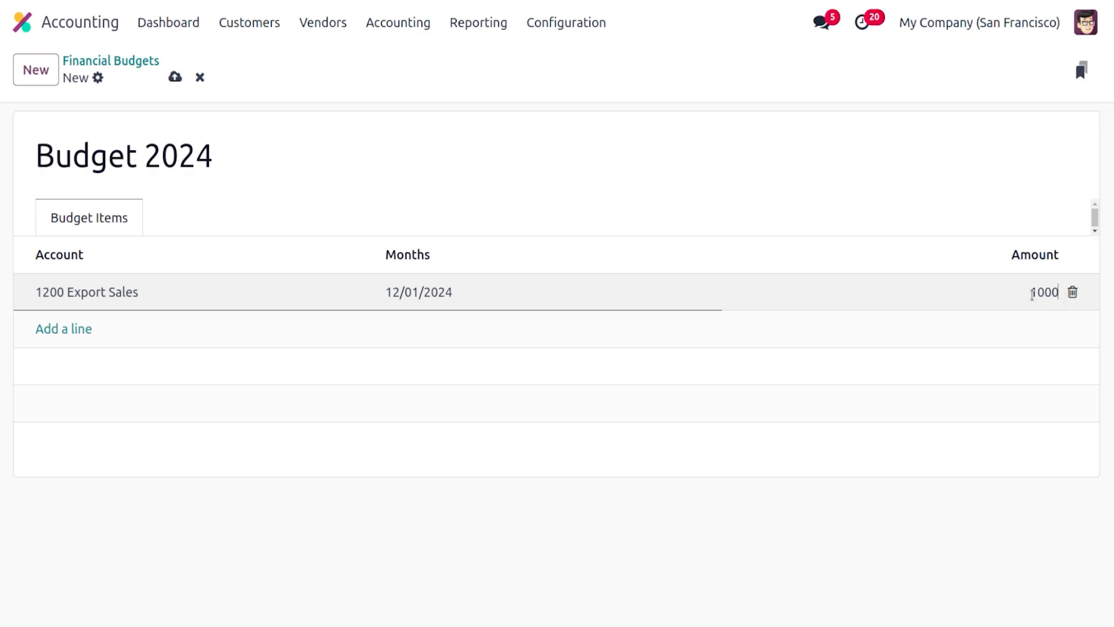
{"action": "left_click", "coordinate": [898, 209]}
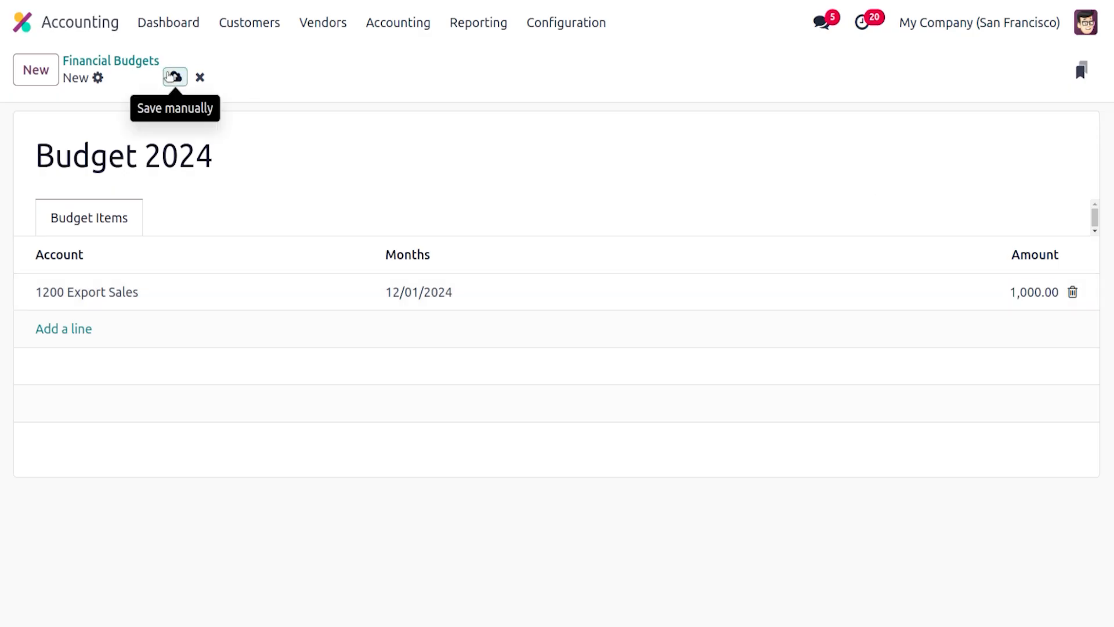
{"action": "left_click", "coordinate": [168, 76]}
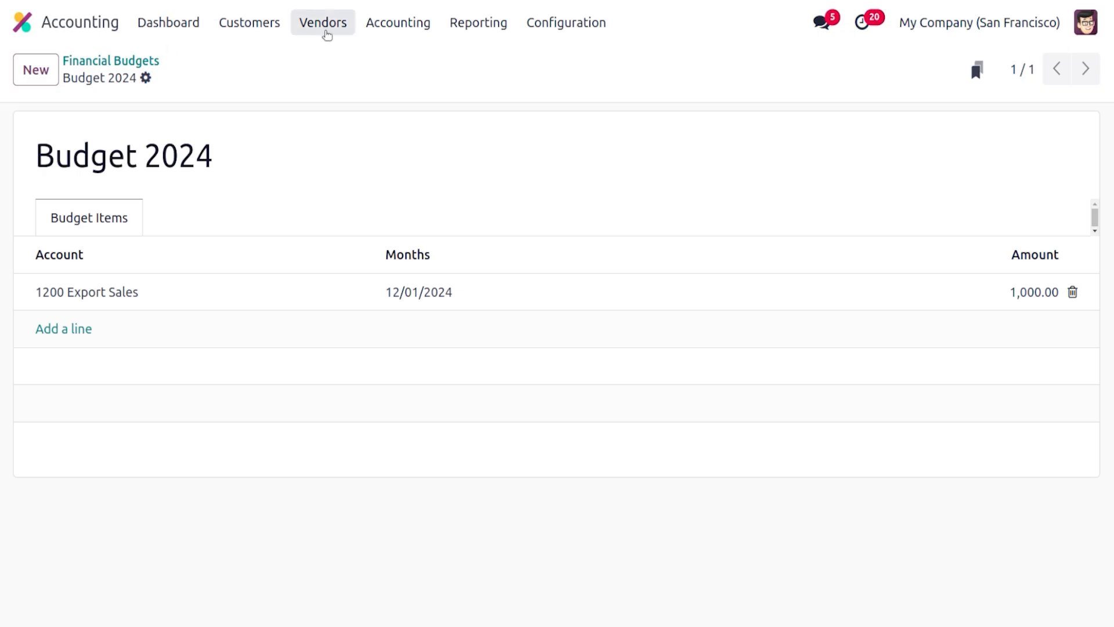
Open the Profit and Loss report and compare it against Budget 2024 instead of the new budget
{"action": "left_click", "coordinate": [498, 33]}
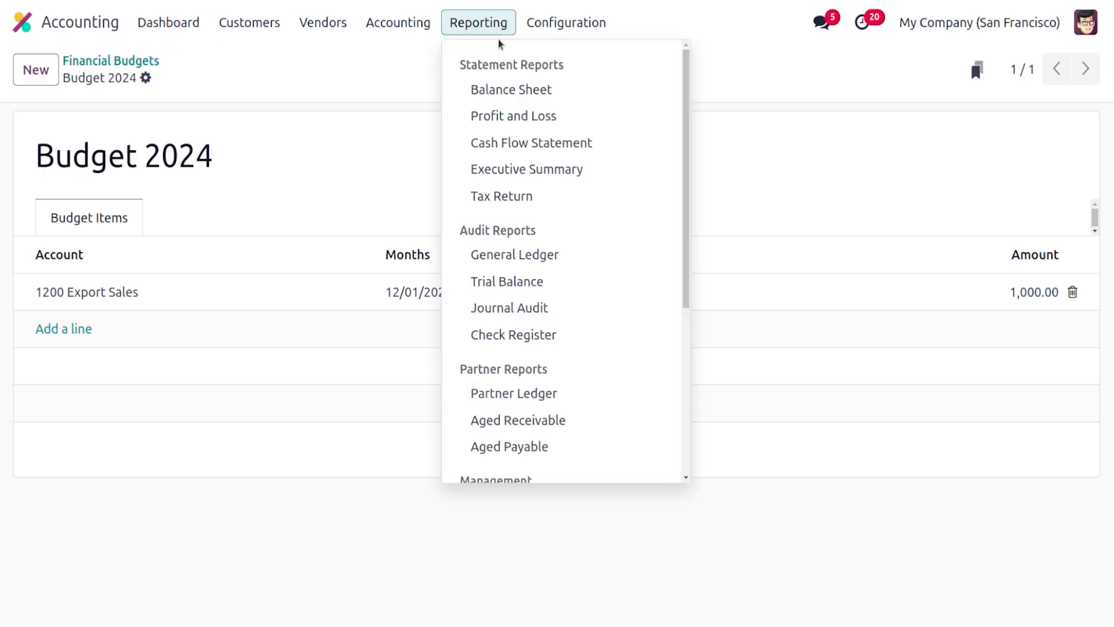
{"action": "left_click", "coordinate": [521, 116]}
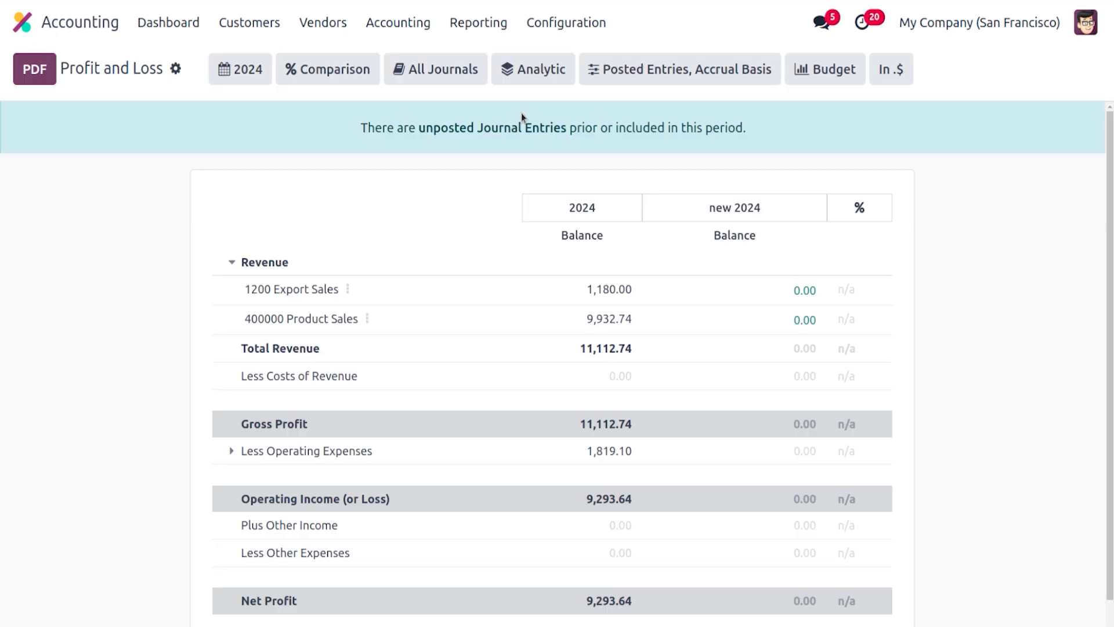
{"action": "left_click", "coordinate": [811, 70]}
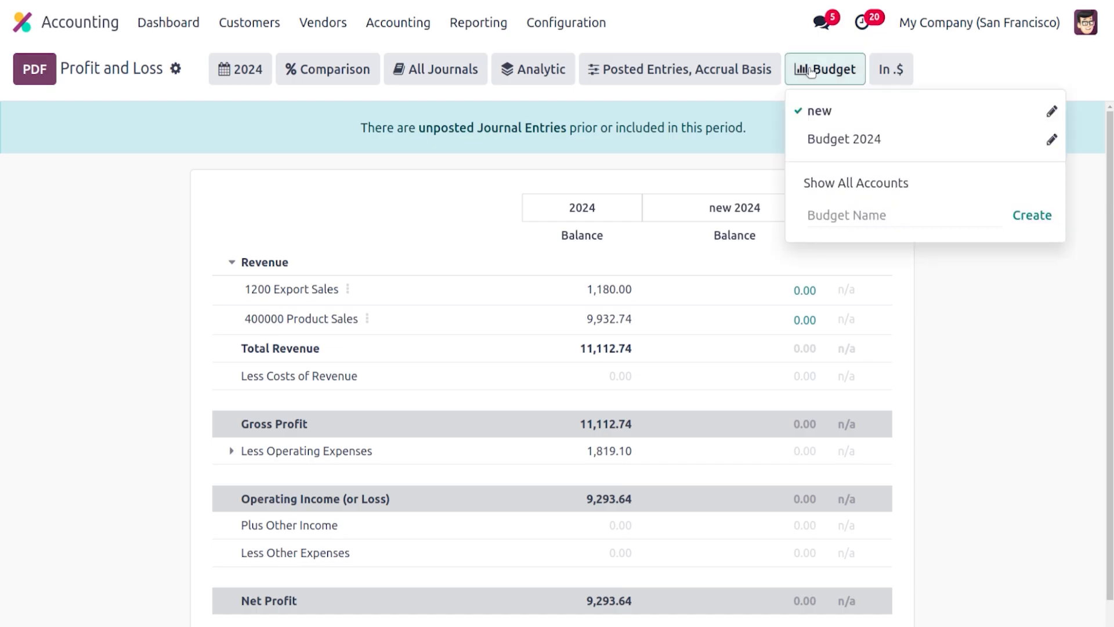
{"action": "left_click", "coordinate": [819, 110]}
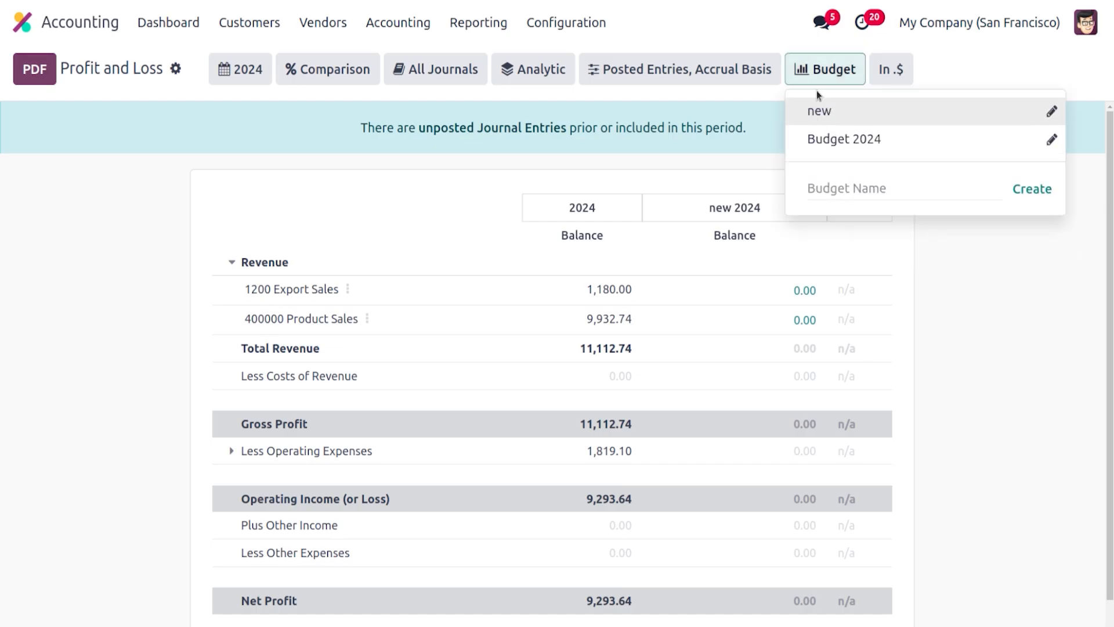
{"action": "left_click", "coordinate": [823, 139]}
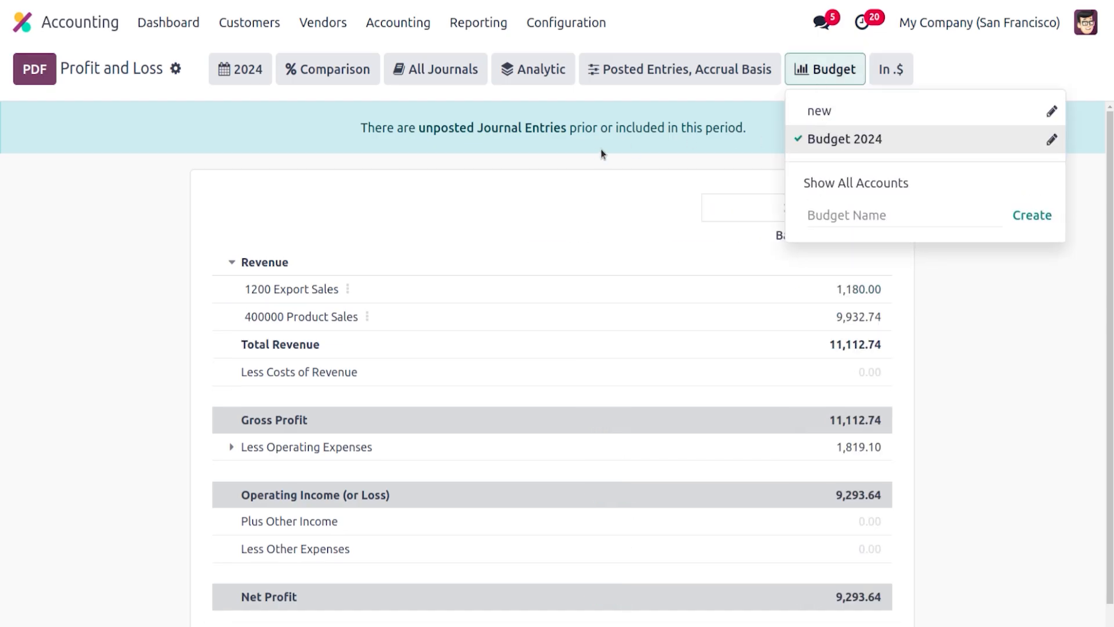
{"action": "left_click", "coordinate": [373, 170]}
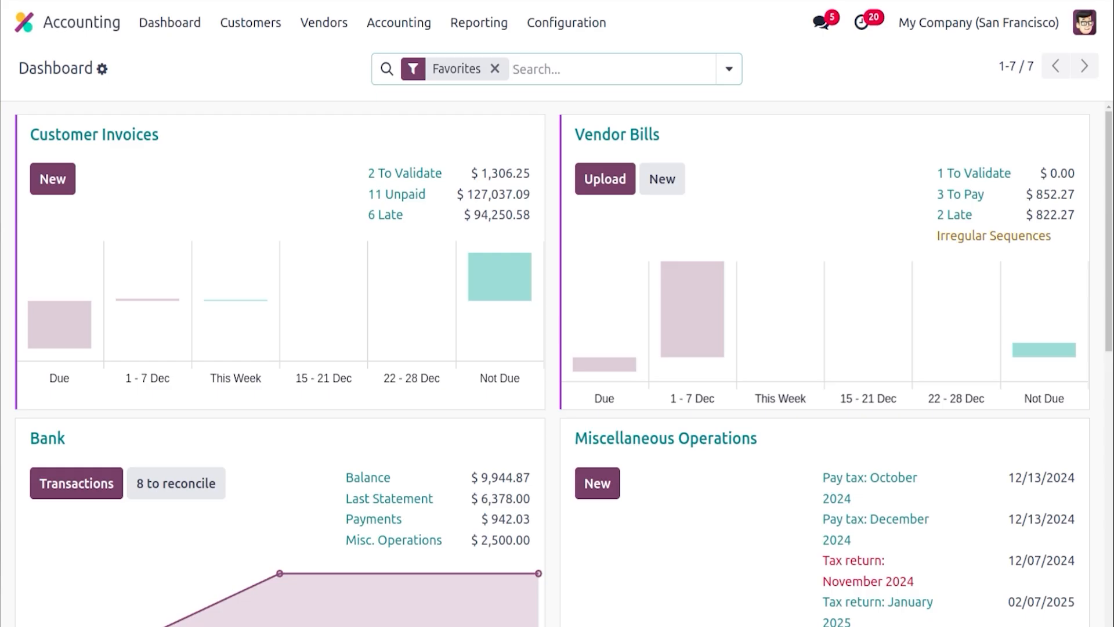
Open the accounting settings and review the deferred expense entry generation and basis options
{"action": "left_click", "coordinate": [572, 14]}
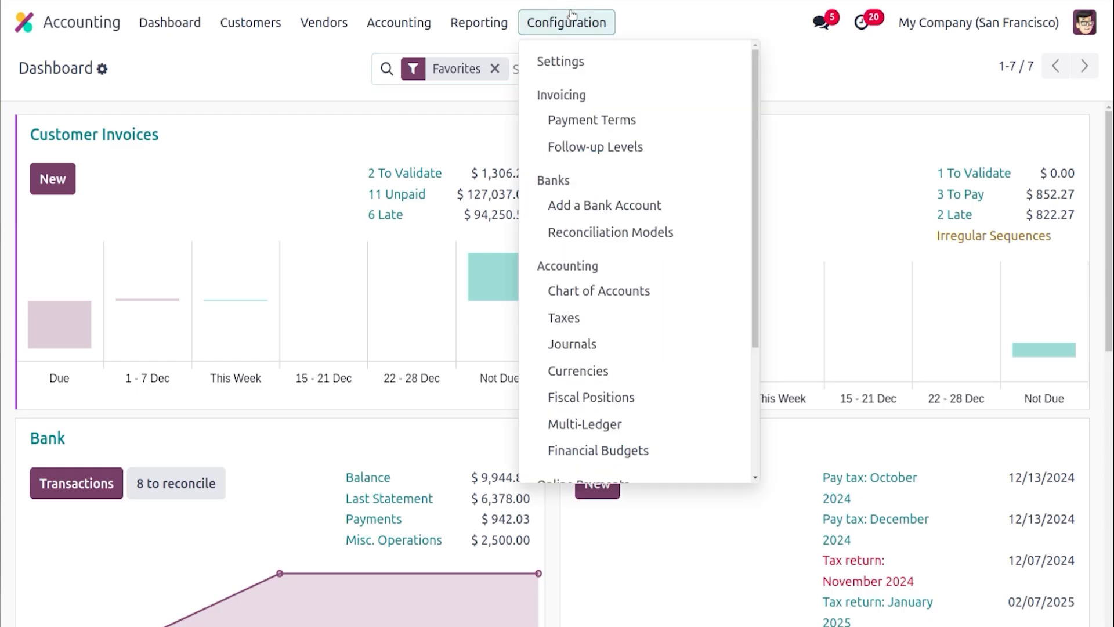
{"action": "left_click", "coordinate": [598, 67]}
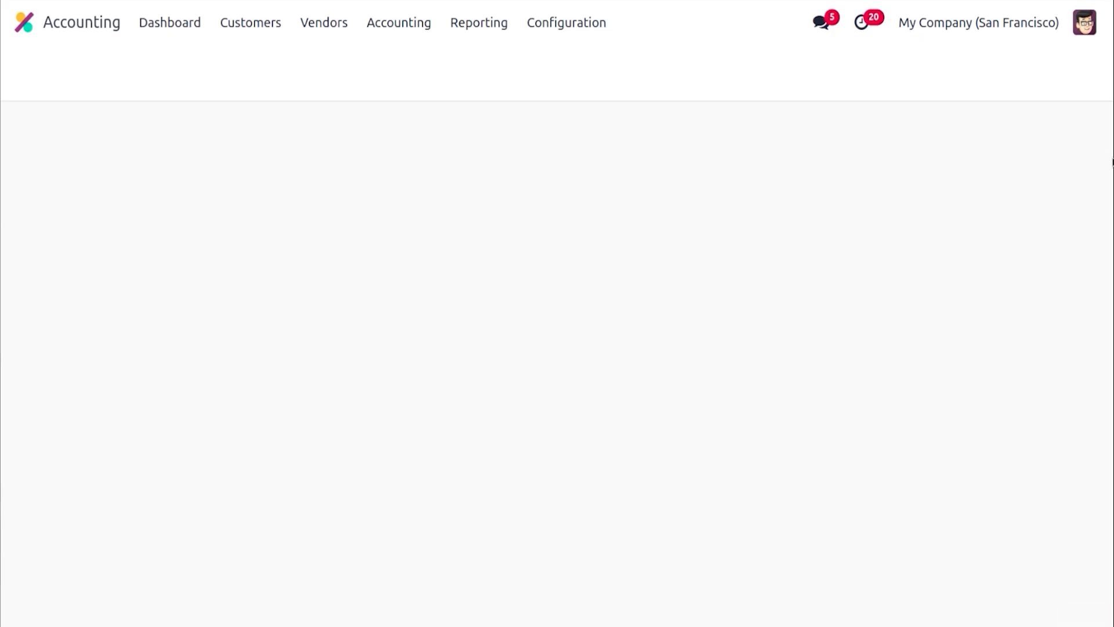
{"action": "left_click_drag", "start_coordinate": [1110, 142], "coordinate": [1111, 445]}
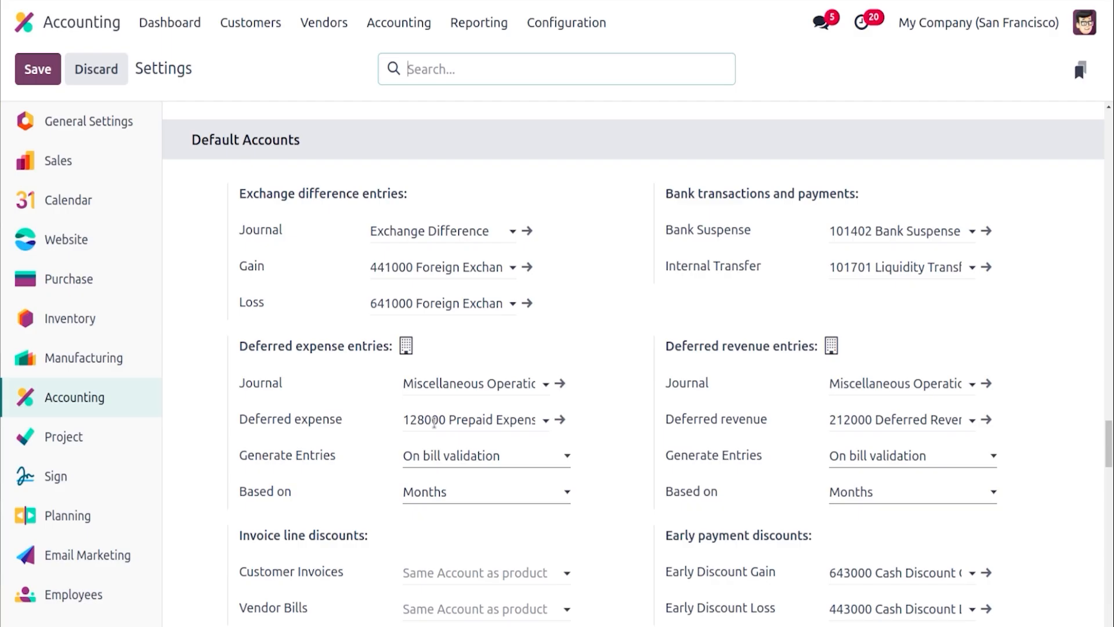
{"action": "left_click", "coordinate": [461, 463]}
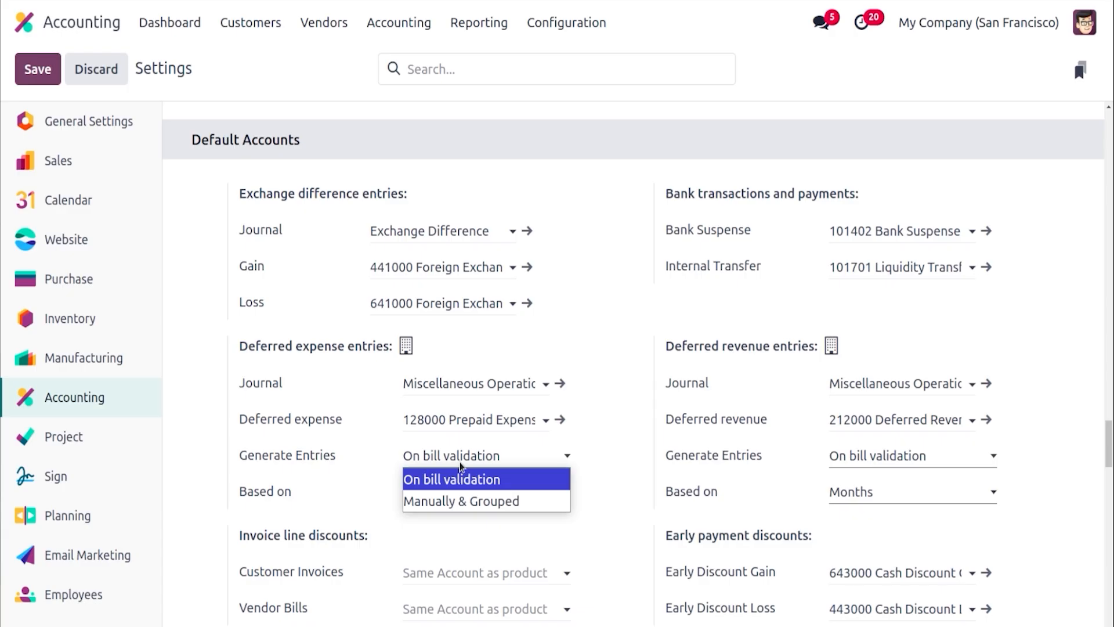
{"action": "left_click", "coordinate": [471, 527]}
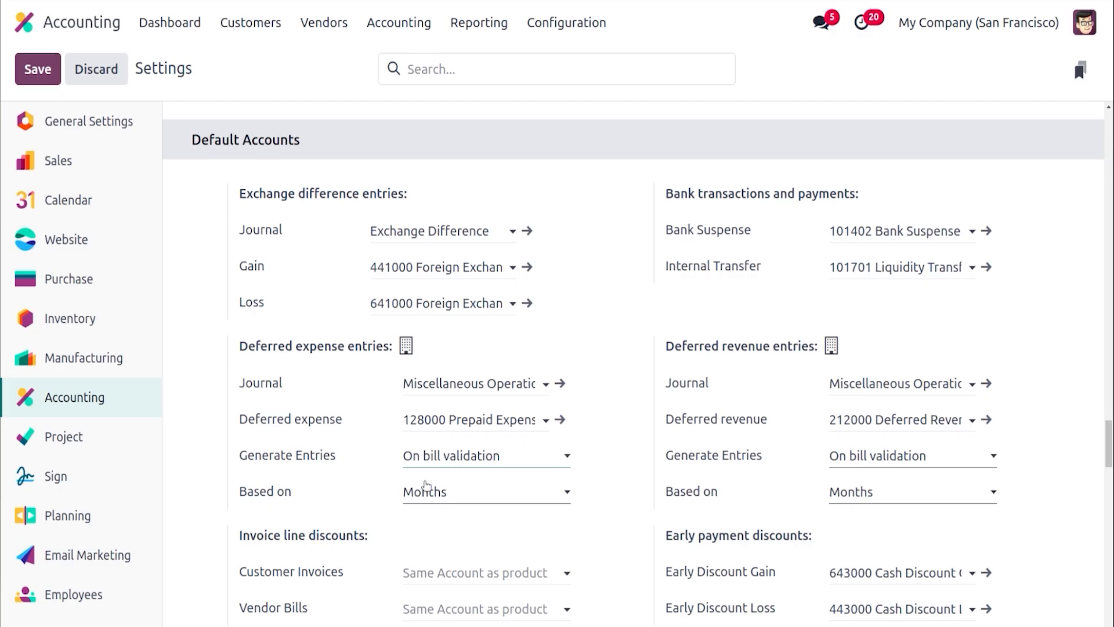
{"action": "left_click", "coordinate": [427, 492]}
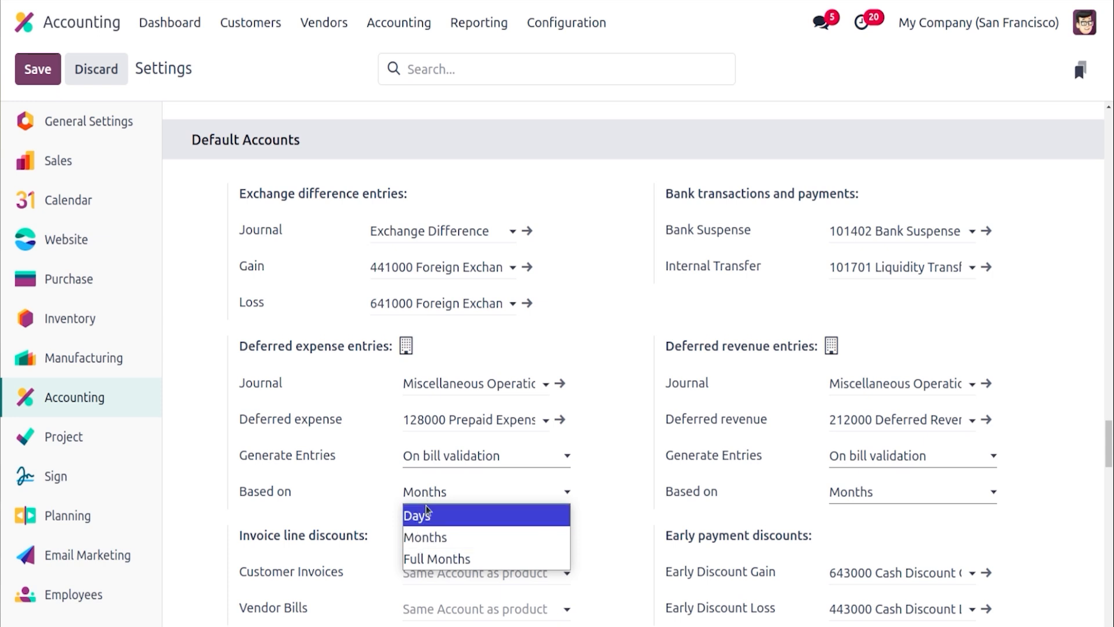
{"action": "left_click", "coordinate": [365, 527]}
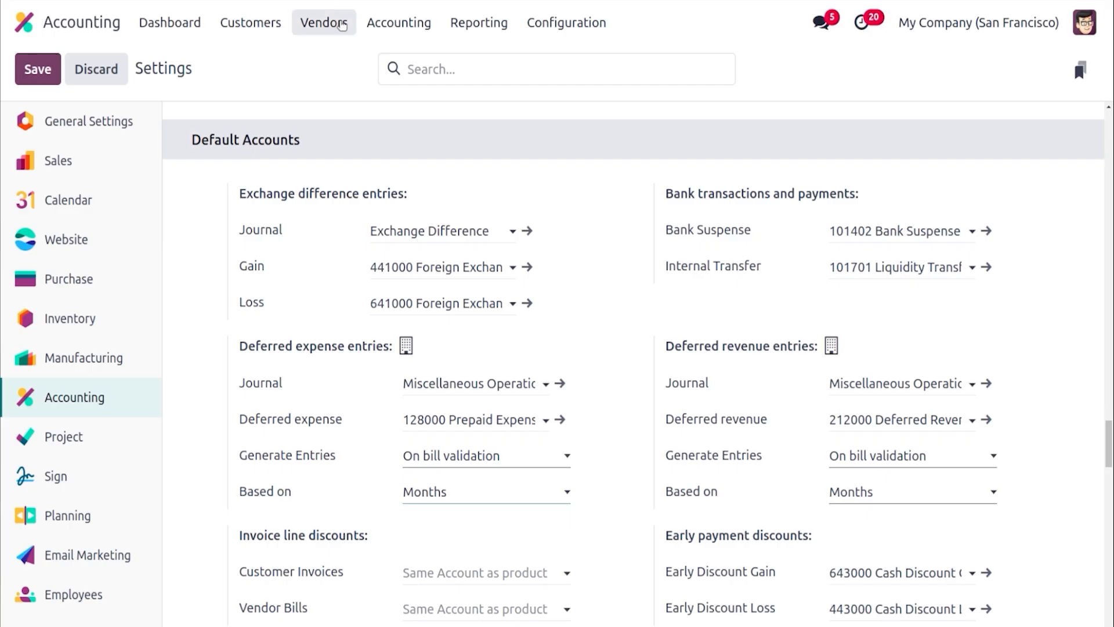
Create a new vendor bill, choose the vendor, and set the bill date to 12/13/2024
{"action": "left_click", "coordinate": [323, 22]}
{"action": "left_click", "coordinate": [339, 68]}
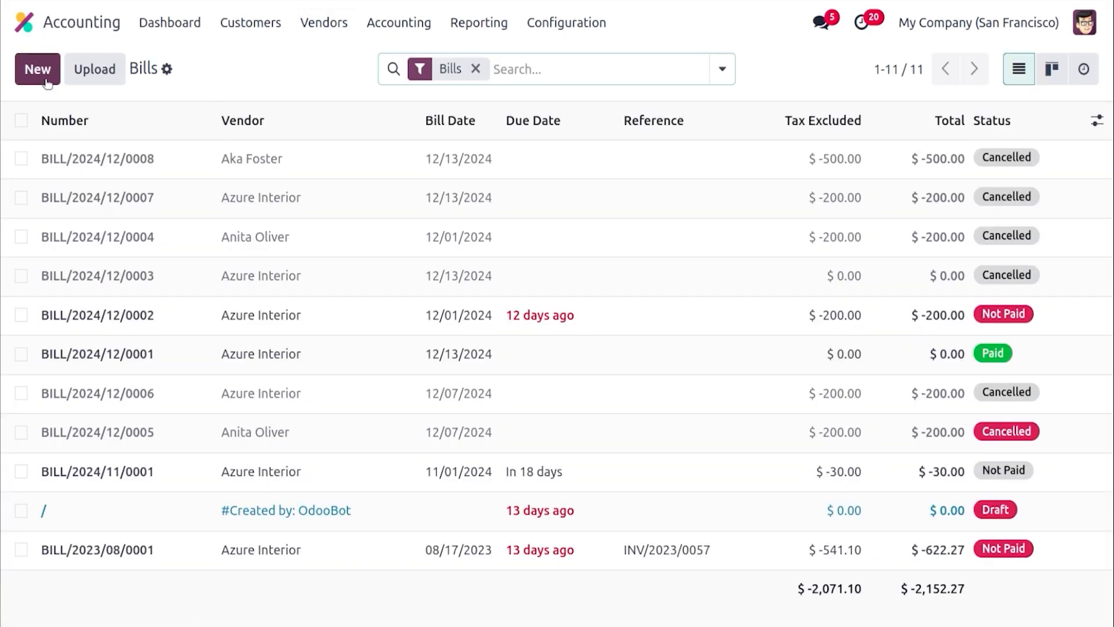
{"action": "left_click", "coordinate": [46, 79]}
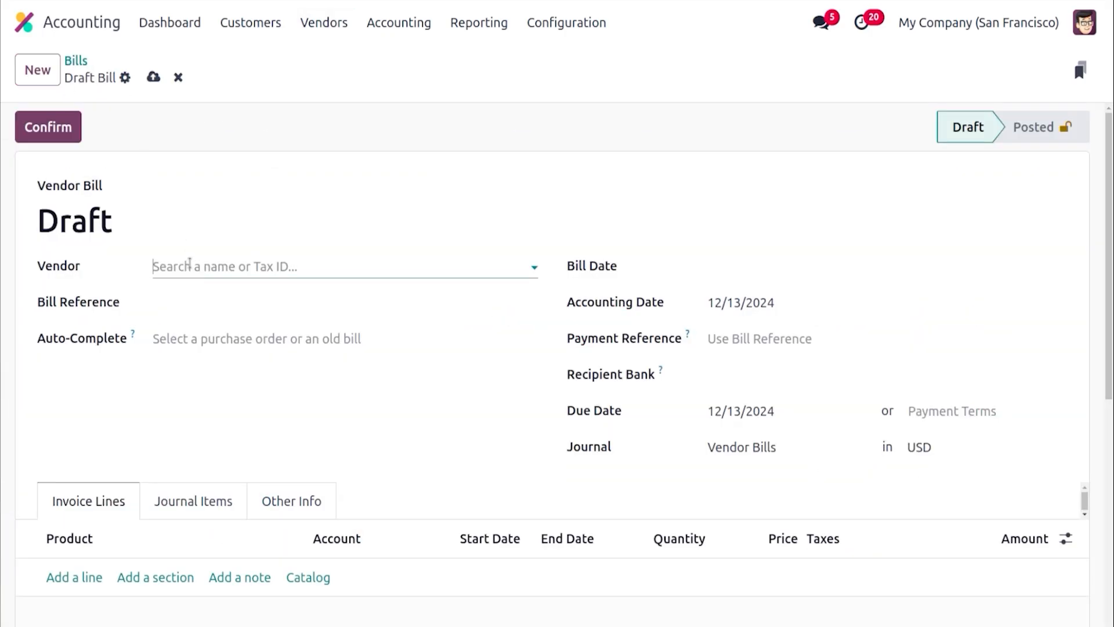
{"action": "left_click", "coordinate": [189, 264]}
{"action": "left_click", "coordinate": [217, 361]}
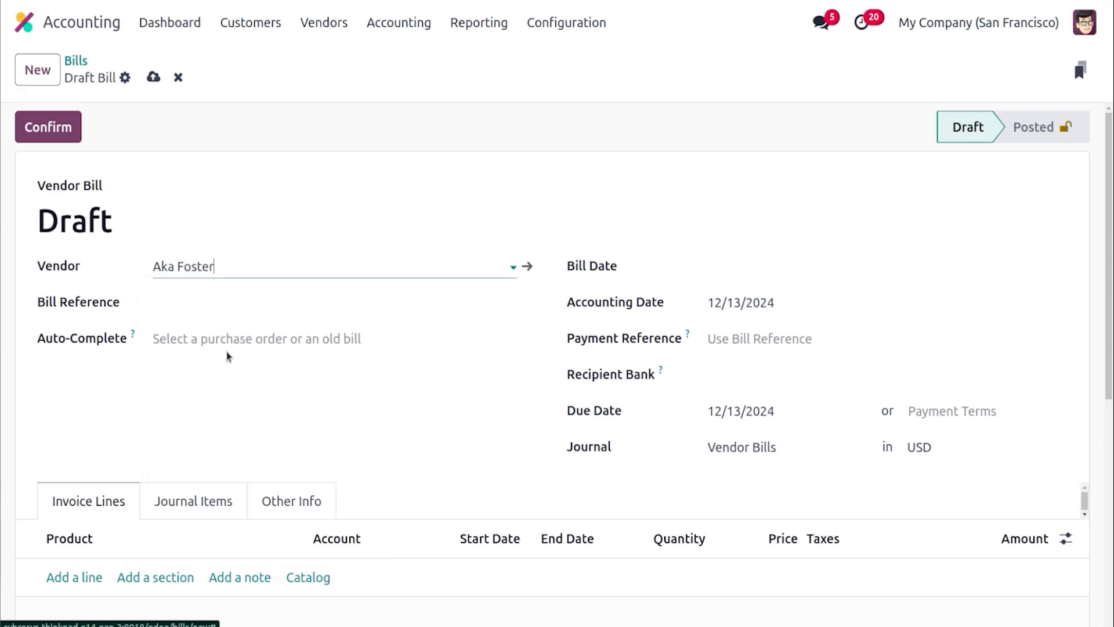
{"action": "left_click", "coordinate": [717, 267]}
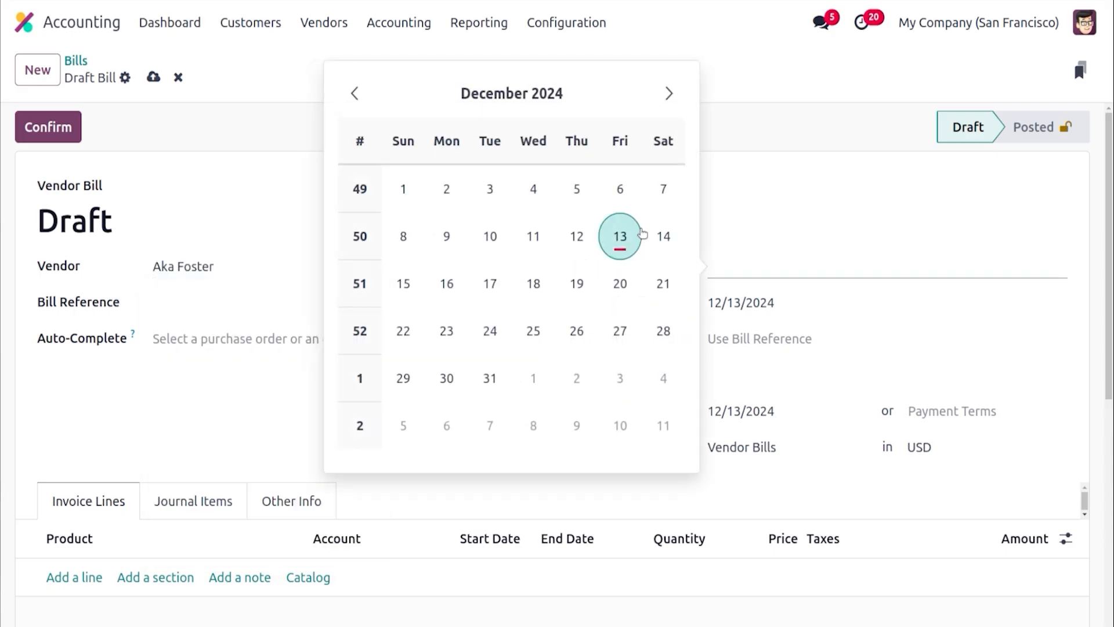
{"action": "left_click", "coordinate": [628, 234]}
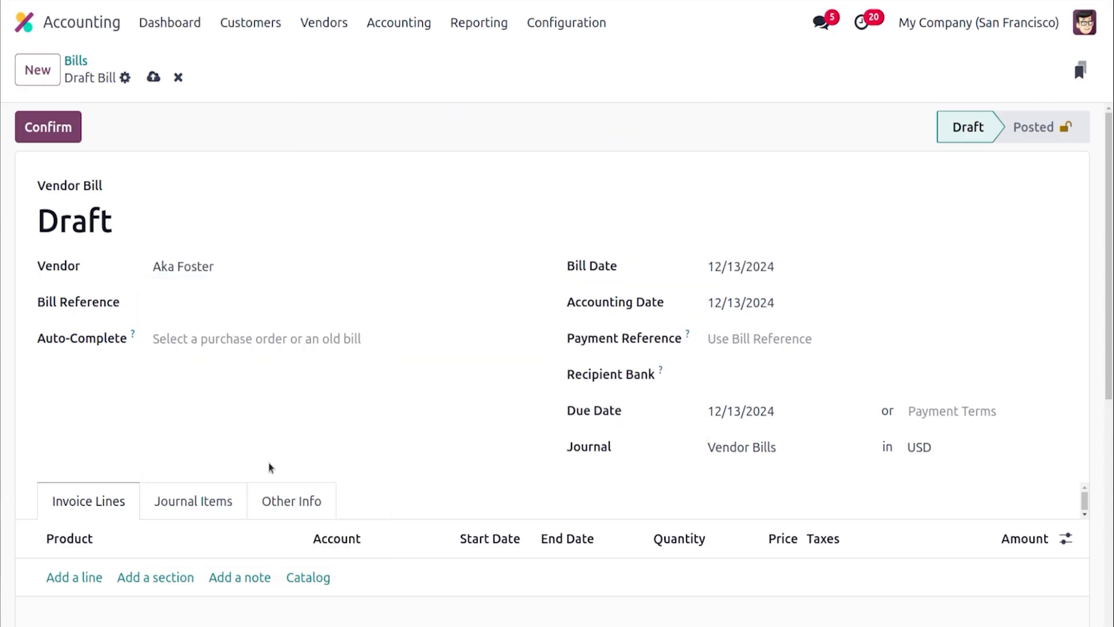
Add an invoice line for the Warranty product to the bill
{"action": "left_click", "coordinate": [91, 578]}
{"action": "left_click", "coordinate": [90, 580]}
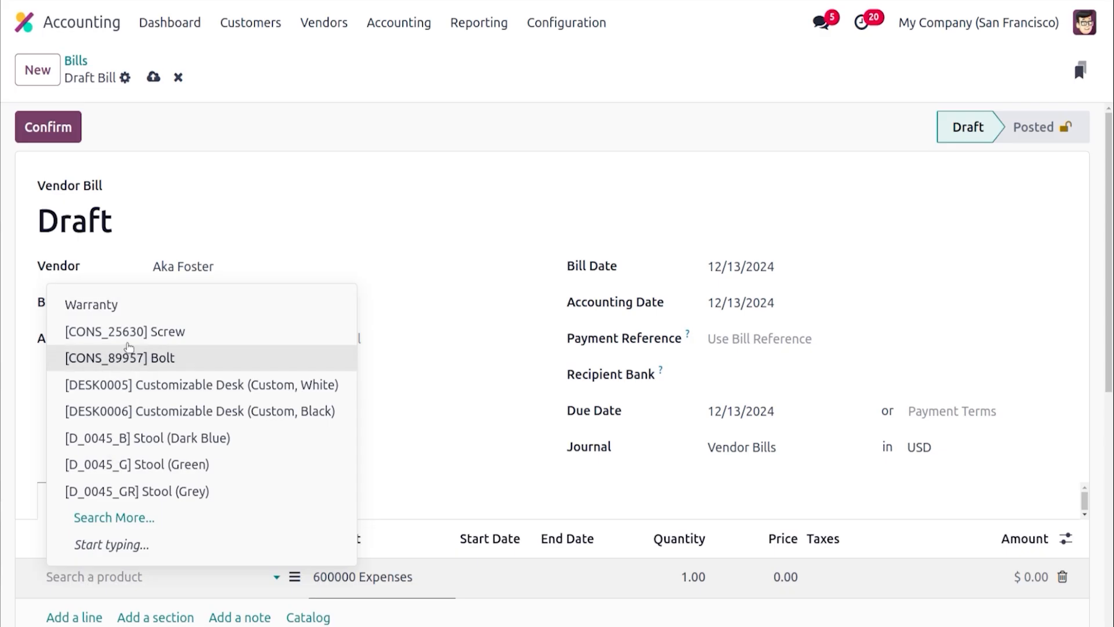
{"action": "left_click", "coordinate": [132, 314]}
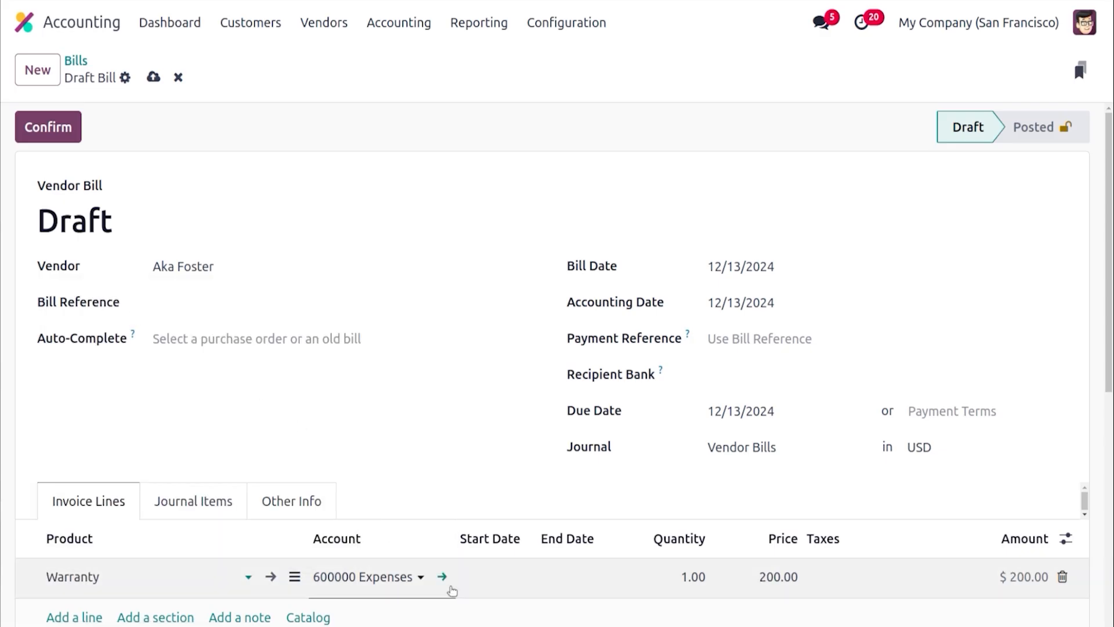
Set the Warranty line's deferral start date to 12/01/2024 and end date to 04/30/2025
{"action": "left_click", "coordinate": [451, 587]}
{"action": "left_click", "coordinate": [494, 587]}
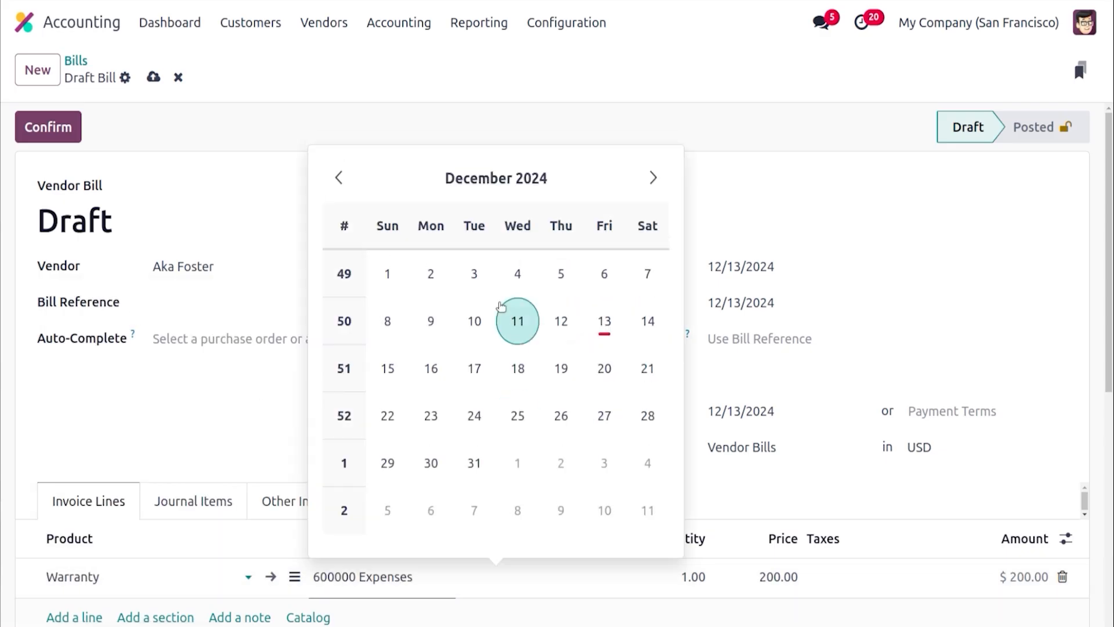
{"action": "left_click", "coordinate": [388, 274]}
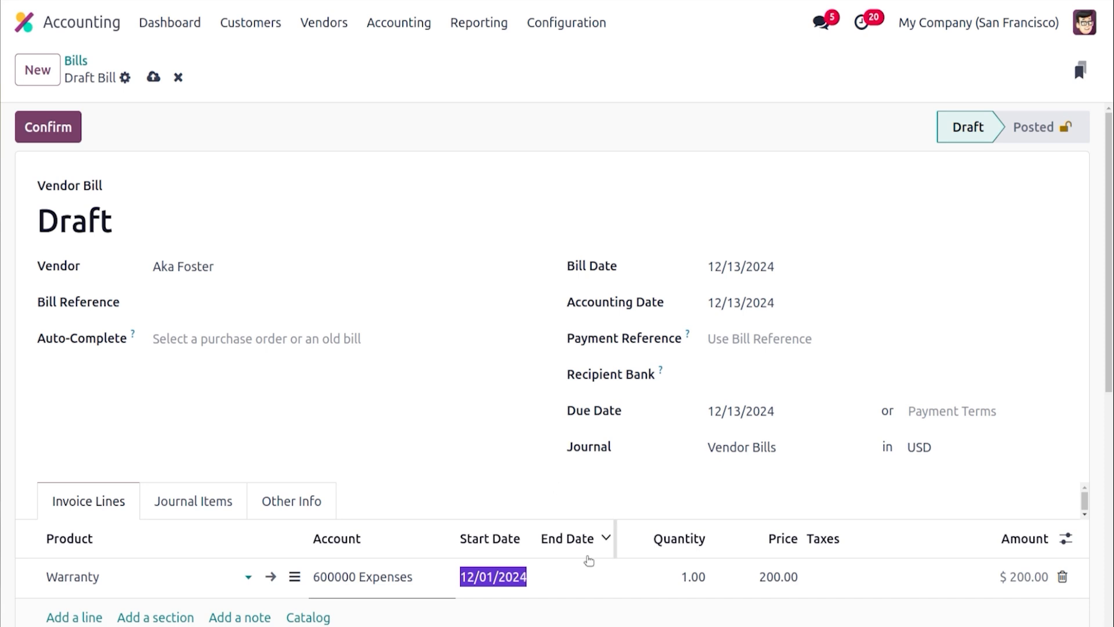
{"action": "left_click", "coordinate": [593, 576]}
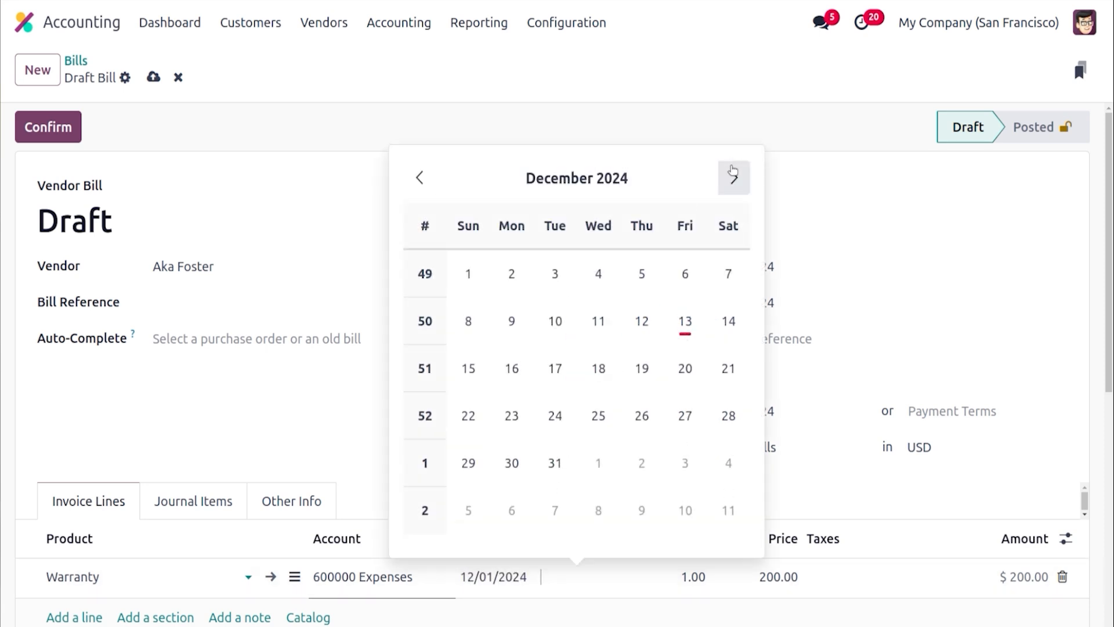
{"action": "left_click", "coordinate": [734, 174]}
{"action": "left_click", "coordinate": [734, 174]}
{"action": "left_click", "coordinate": [734, 174]}
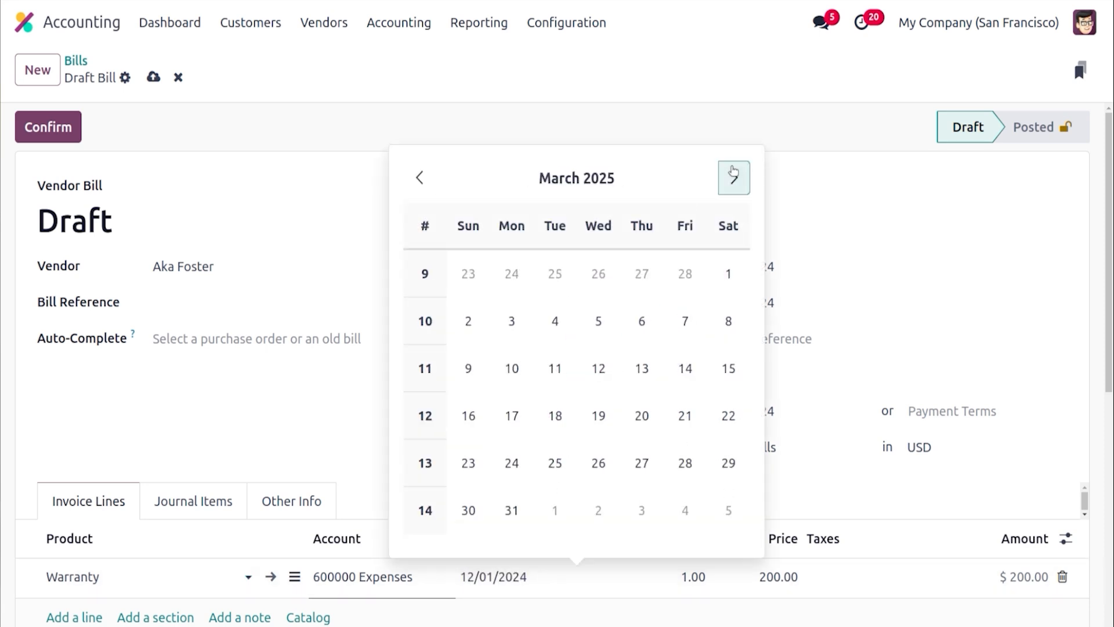
{"action": "left_click", "coordinate": [734, 174]}
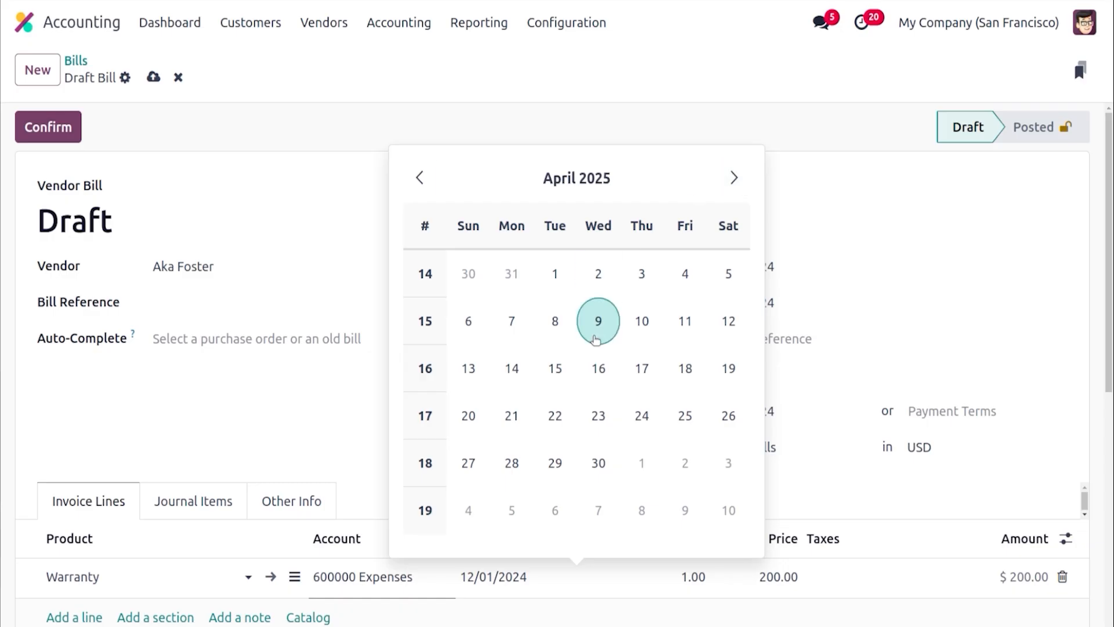
{"action": "left_click", "coordinate": [600, 462]}
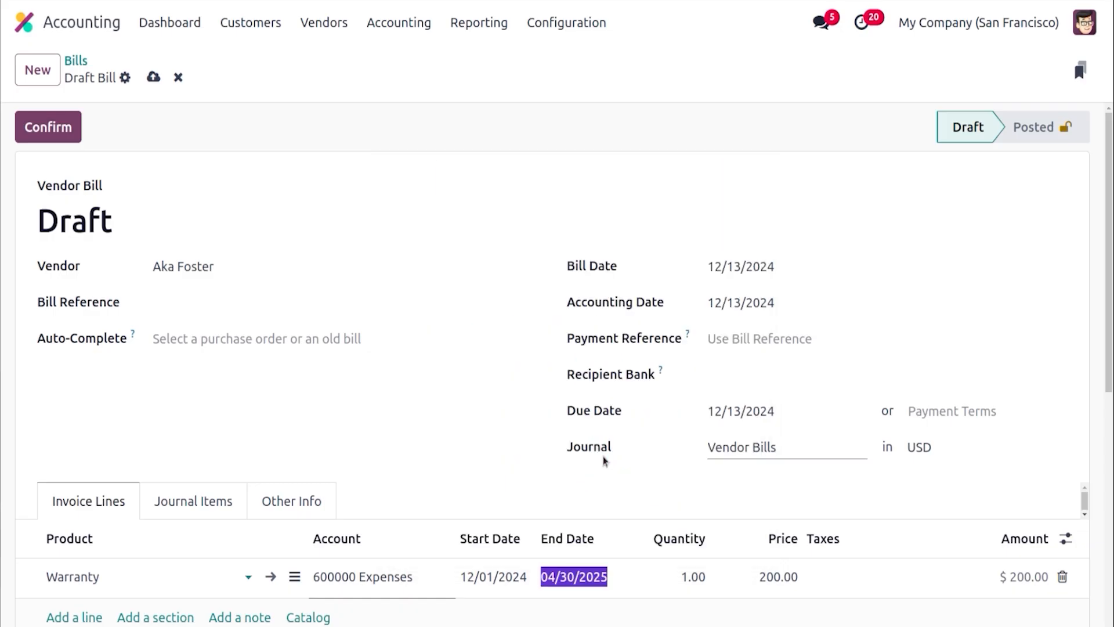
{"action": "left_click", "coordinate": [538, 486]}
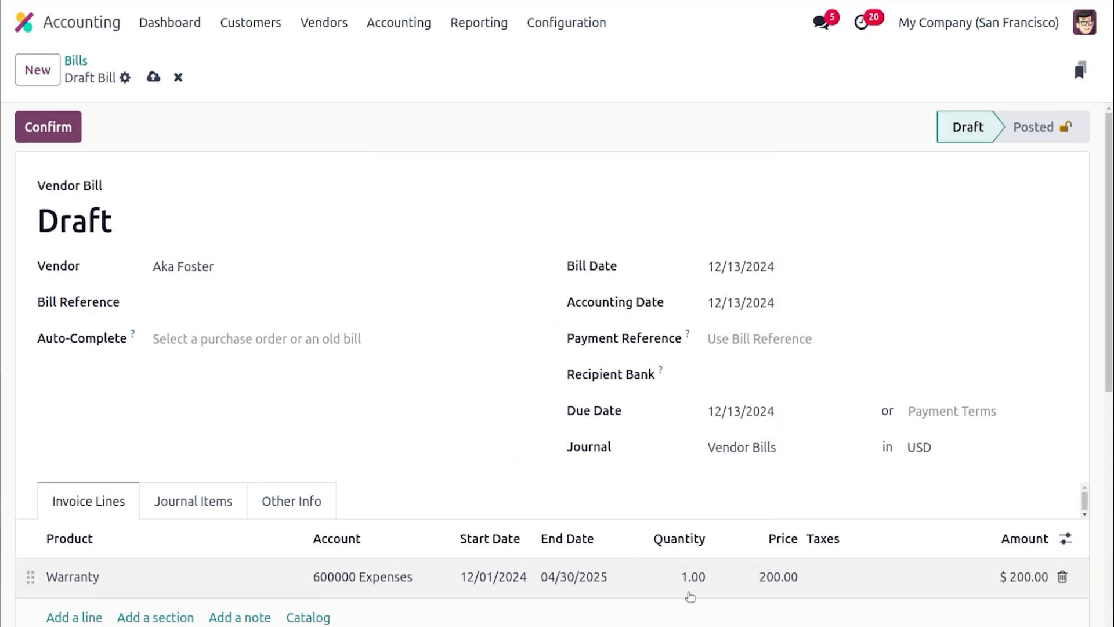
Set the Warranty line's price to 500 and confirm the vendor bill
{"action": "left_click", "coordinate": [772, 576]}
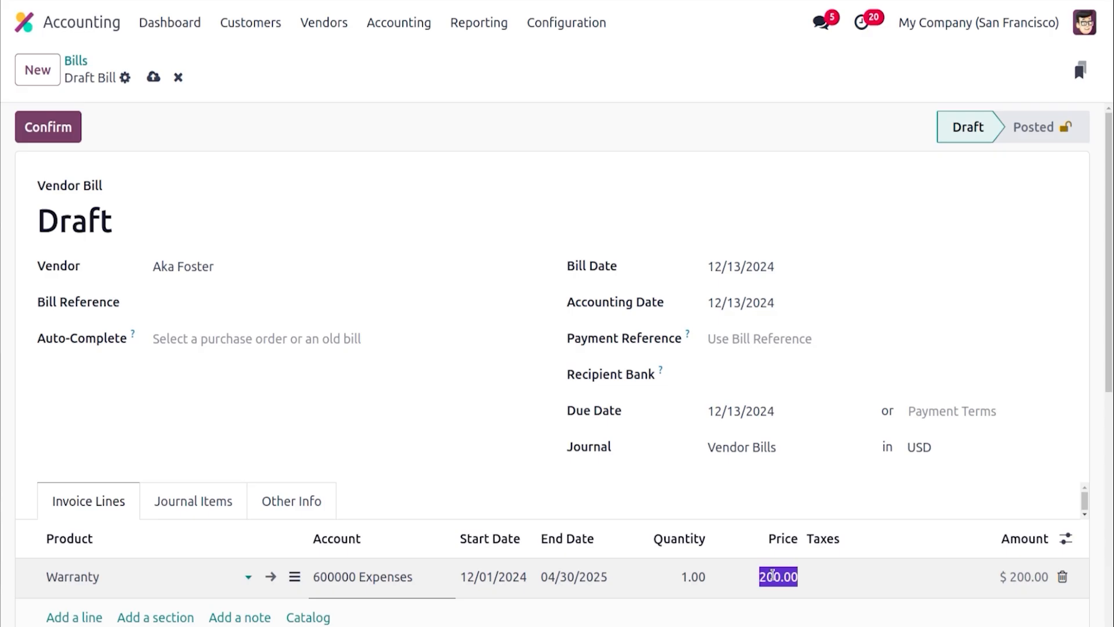
{"action": "type", "text": "500"}
{"action": "left_click", "coordinate": [743, 501]}
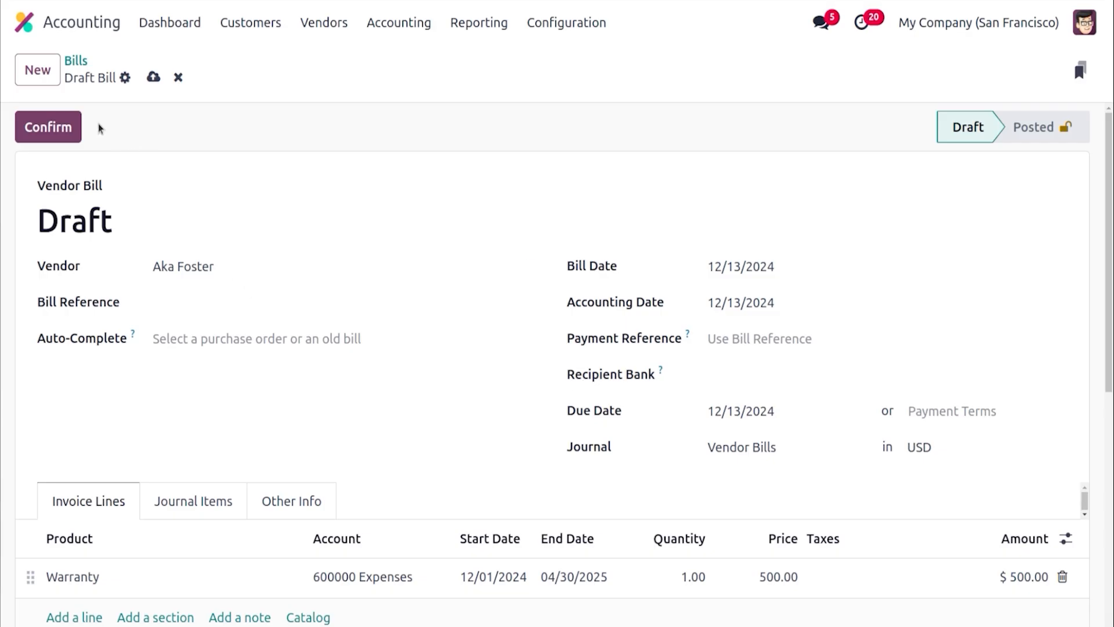
{"action": "left_click", "coordinate": [69, 134]}
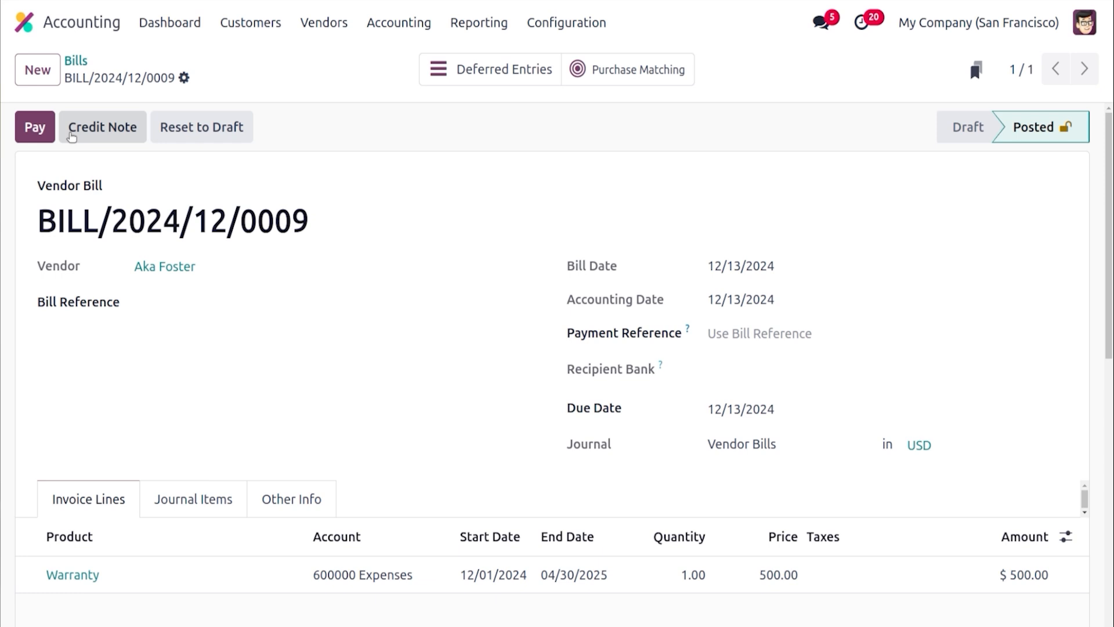
From the bill's deferred entries, open the 12/31/2024 draft deferral, set Auto-post to No and post it
{"action": "left_click", "coordinate": [472, 70]}
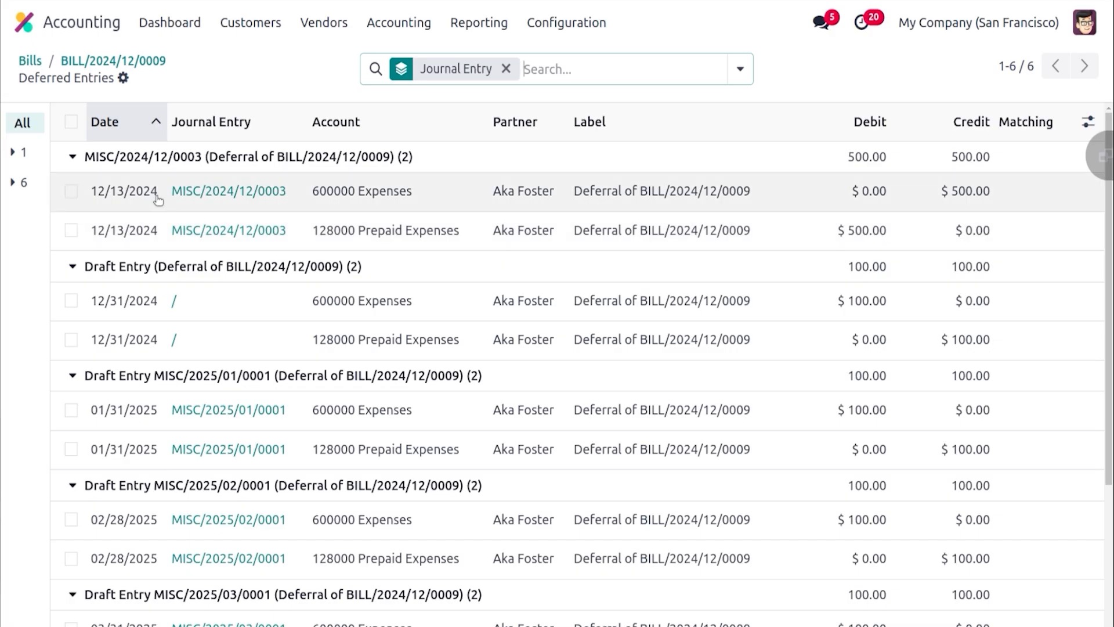
{"action": "left_click", "coordinate": [73, 157]}
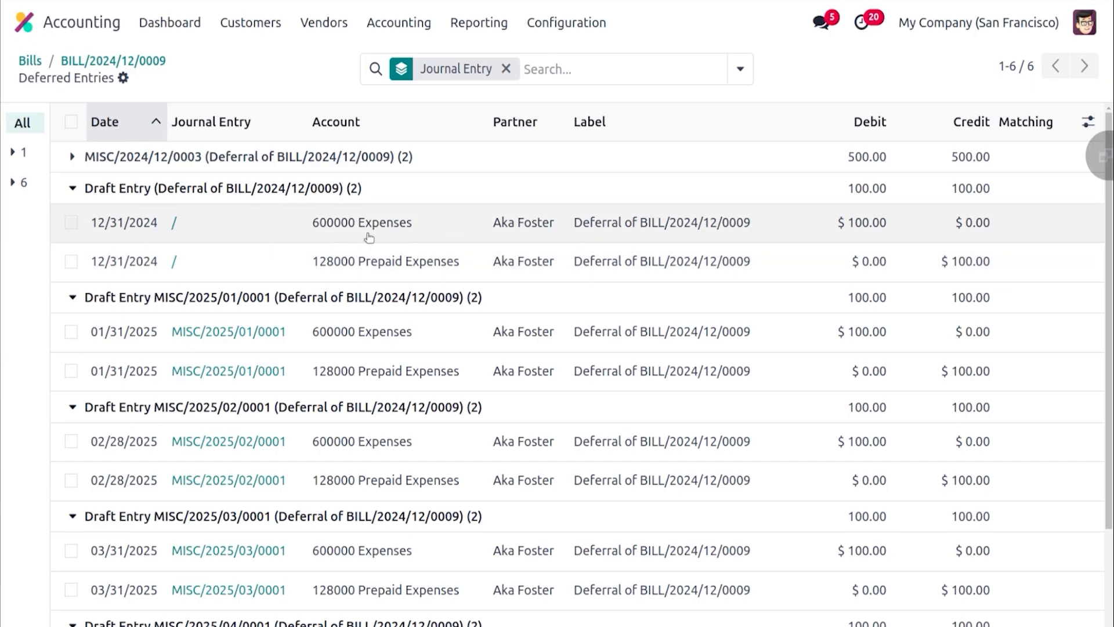
{"action": "left_click", "coordinate": [174, 226]}
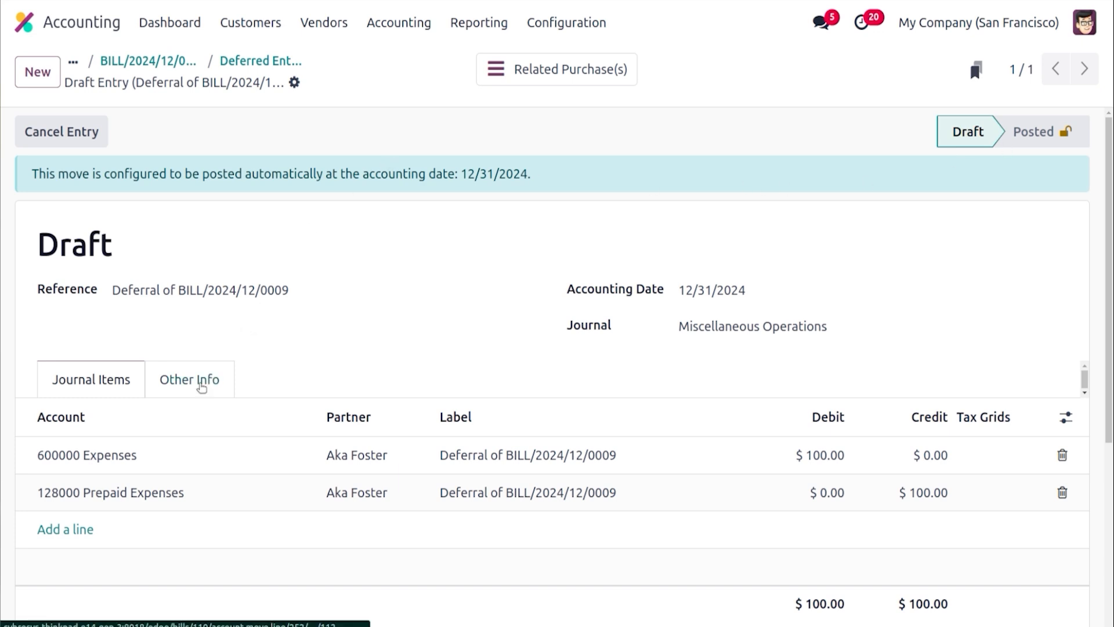
{"action": "left_click", "coordinate": [197, 384]}
{"action": "left_click", "coordinate": [217, 426]}
{"action": "left_click", "coordinate": [217, 450]}
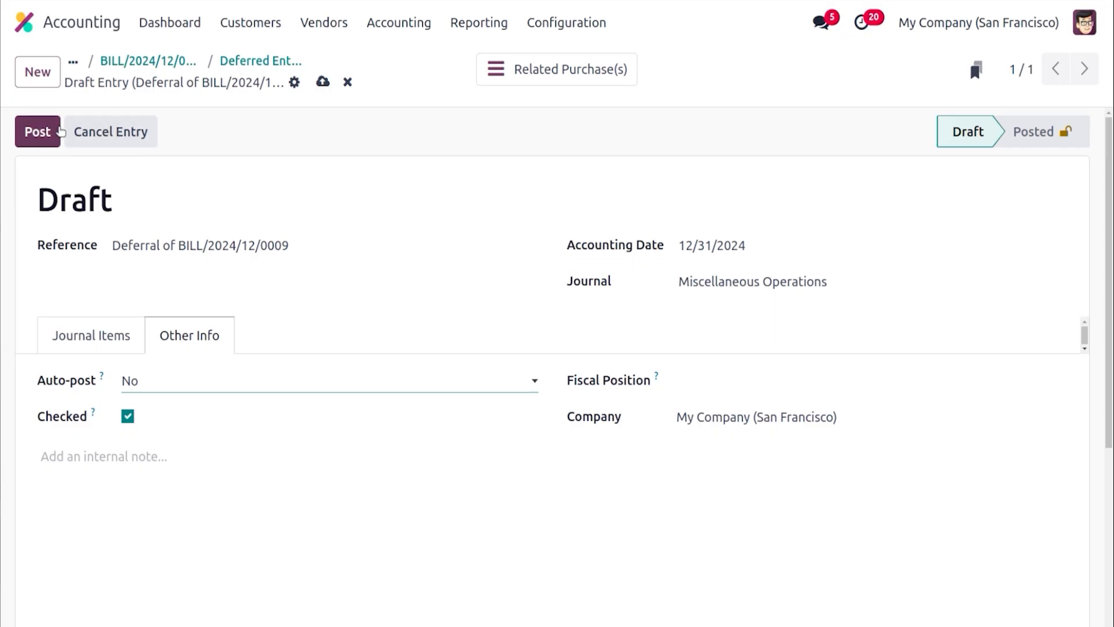
{"action": "left_click", "coordinate": [51, 130]}
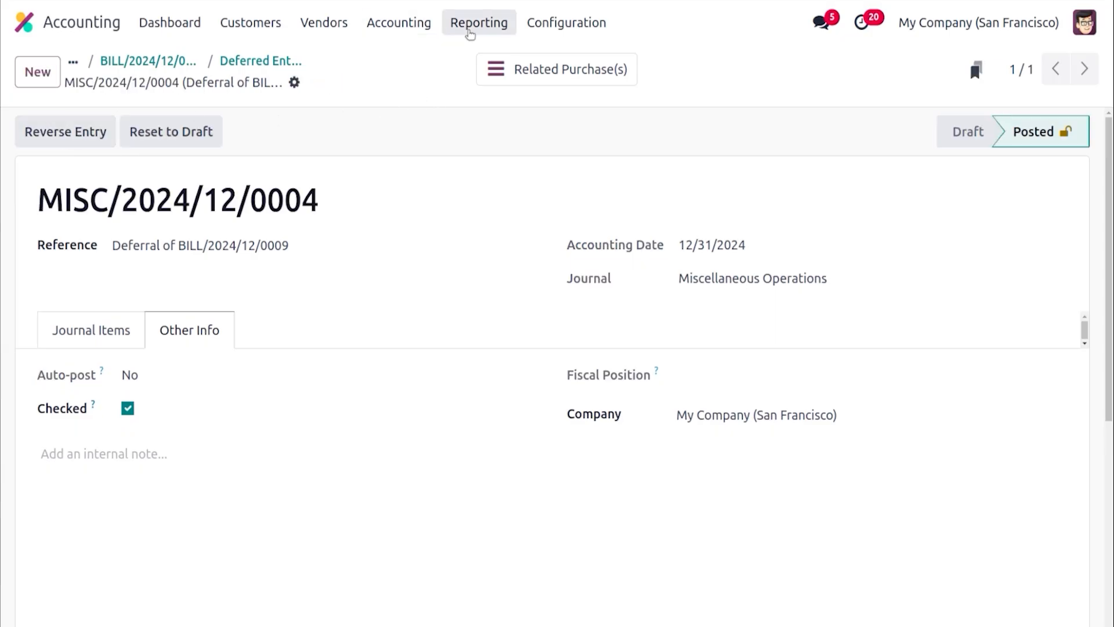
Open the Deferred Expense report and switch its period to January 2025
{"action": "left_click", "coordinate": [470, 35]}
{"action": "mouse_move", "coordinate": [557, 26]}
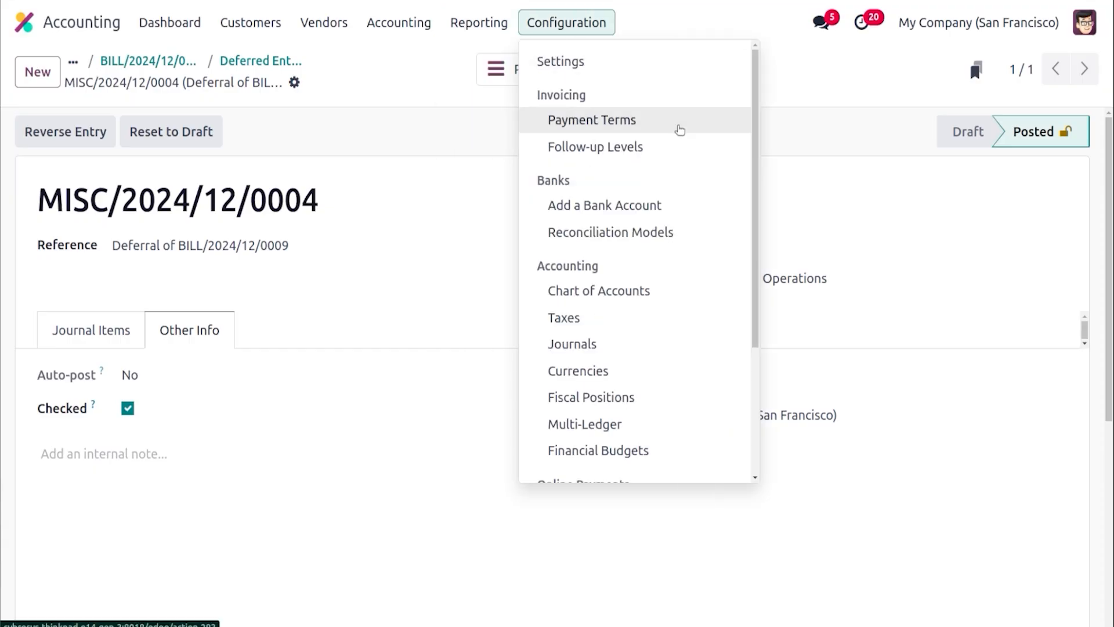
{"action": "left_click_drag", "start_coordinate": [756, 207], "coordinate": [760, 254]}
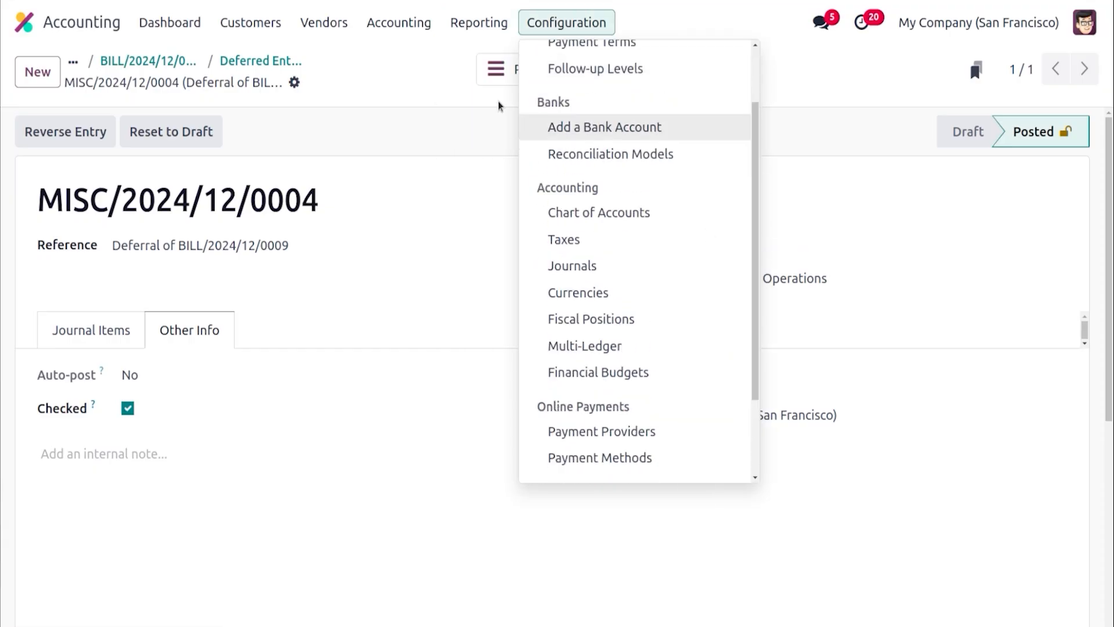
{"action": "mouse_move", "coordinate": [483, 22]}
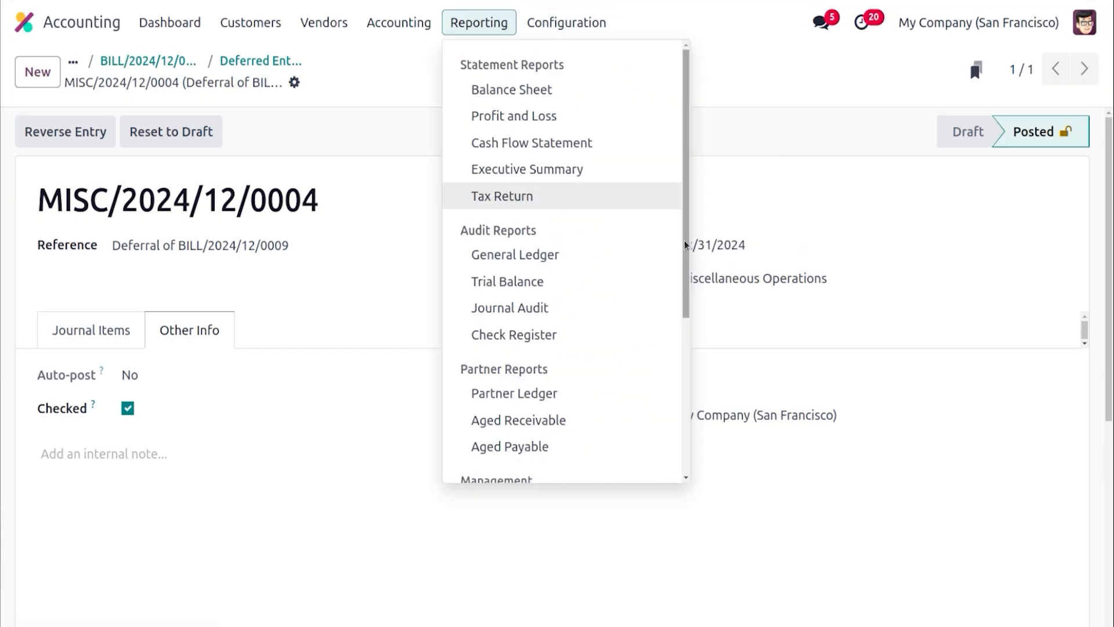
{"action": "left_click_drag", "start_coordinate": [687, 245], "coordinate": [689, 460]}
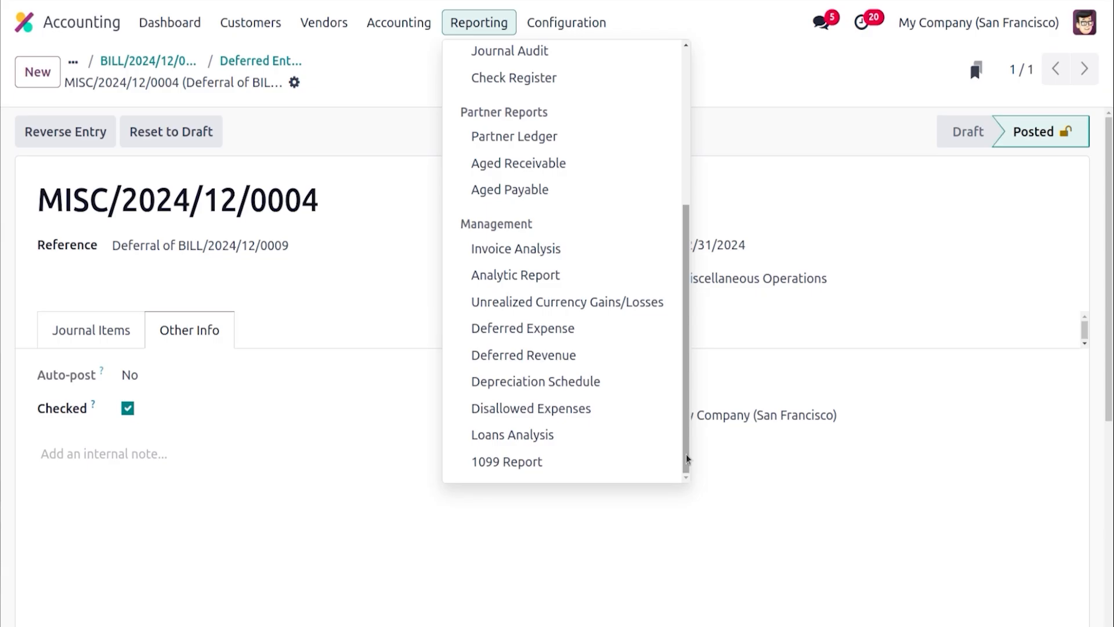
{"action": "left_click", "coordinate": [574, 331]}
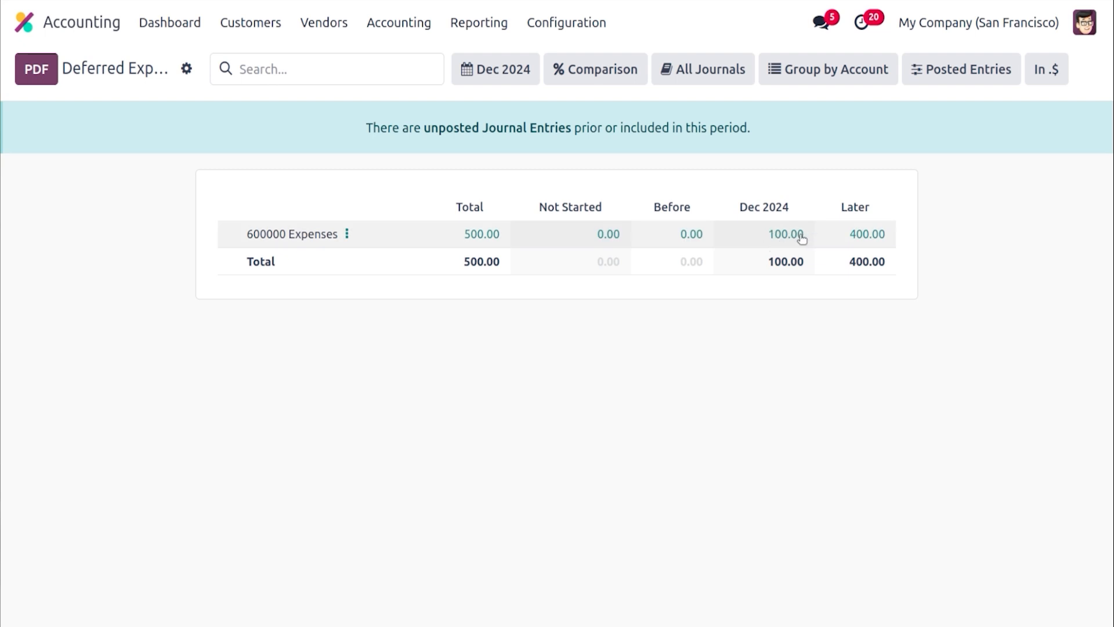
{"action": "left_click", "coordinate": [498, 69]}
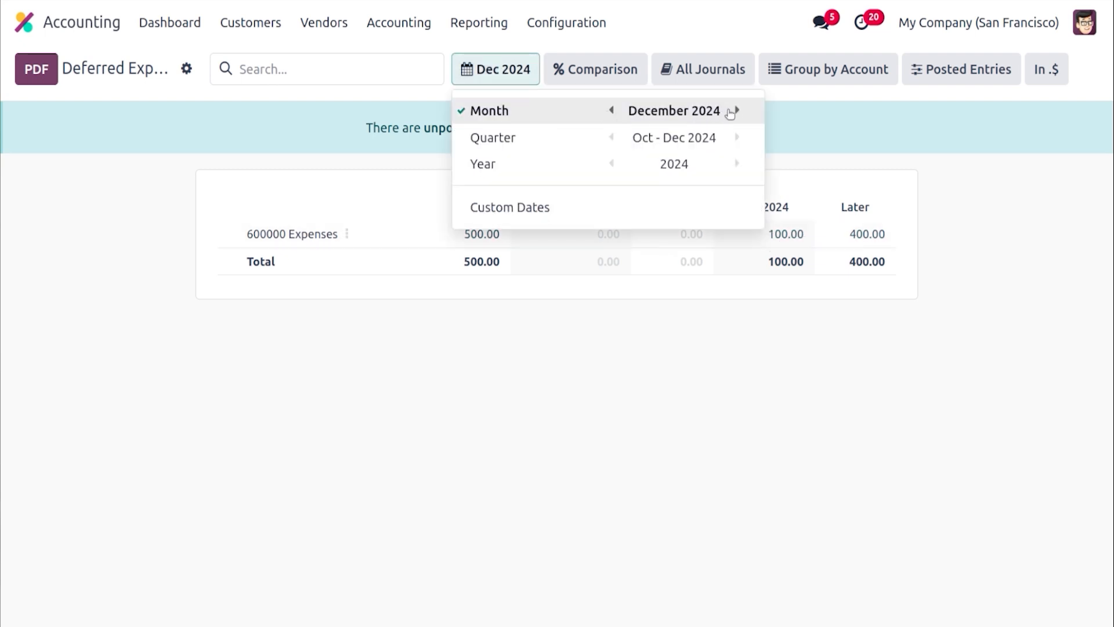
{"action": "left_click", "coordinate": [737, 110]}
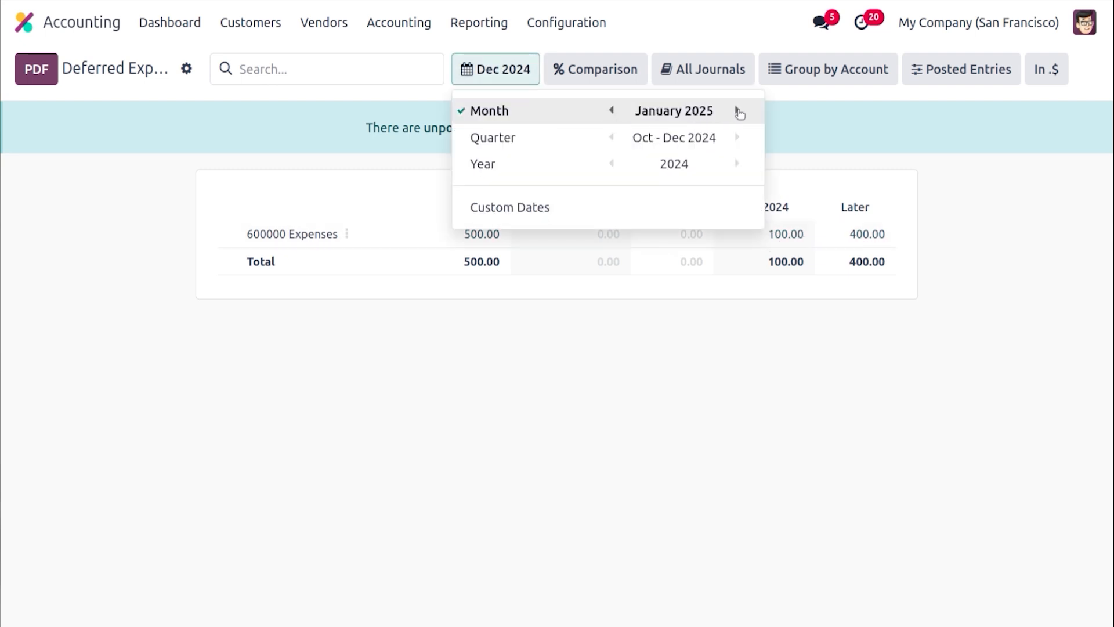
{"action": "left_click", "coordinate": [789, 338]}
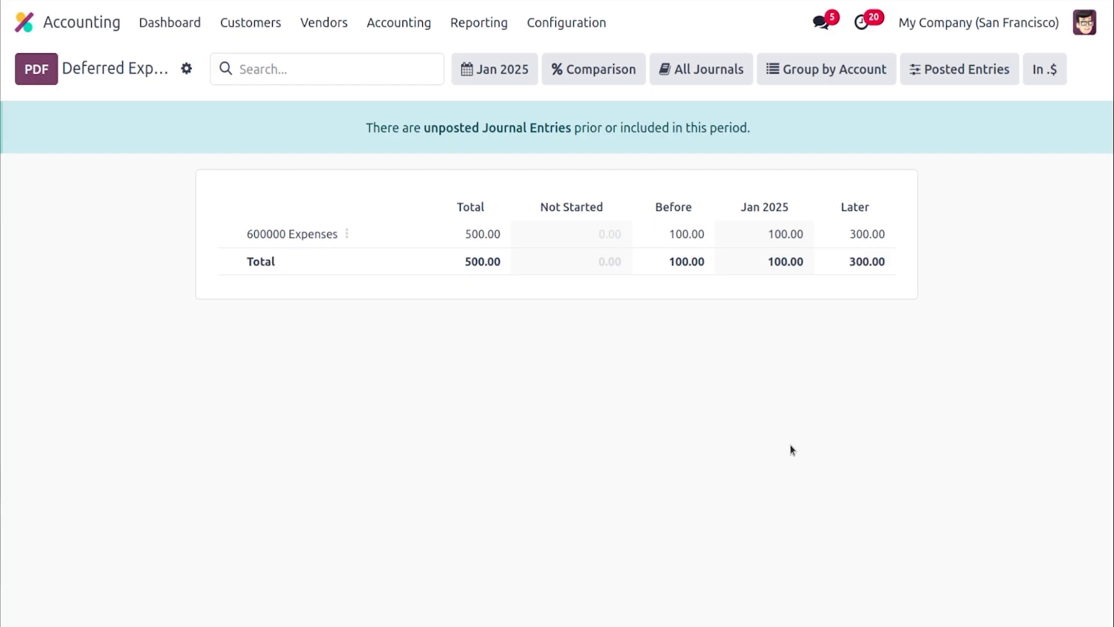
Open the accounting settings and inspect the Deferred Revenue account used for deferred revenue entries
{"action": "left_click", "coordinate": [588, 17]}
{"action": "left_click", "coordinate": [594, 53]}
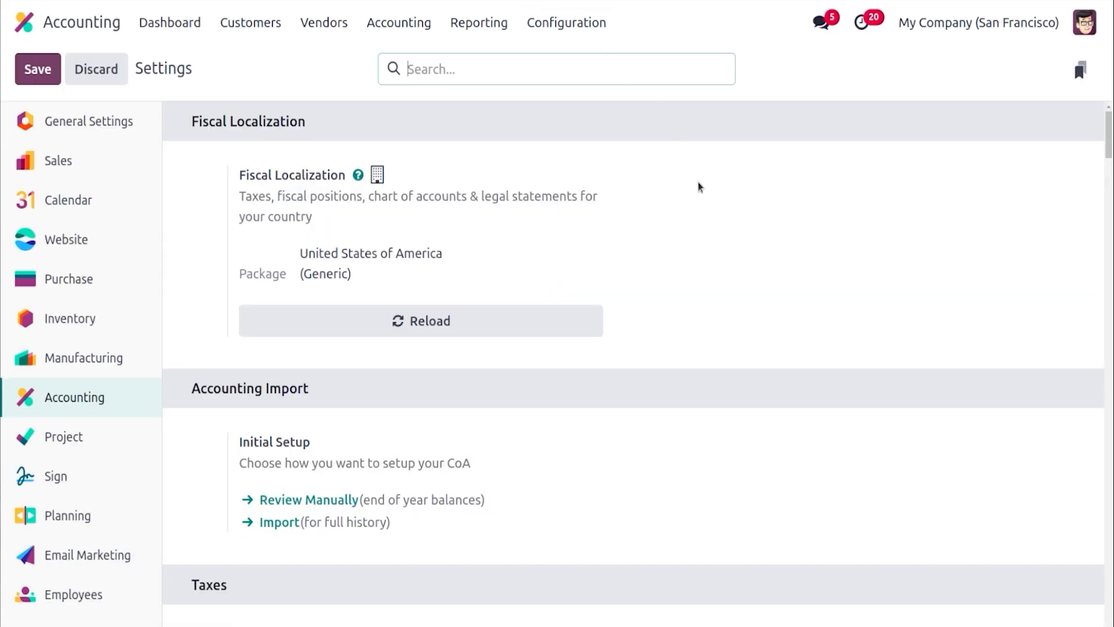
{"action": "left_click_drag", "start_coordinate": [1106, 152], "coordinate": [1110, 468]}
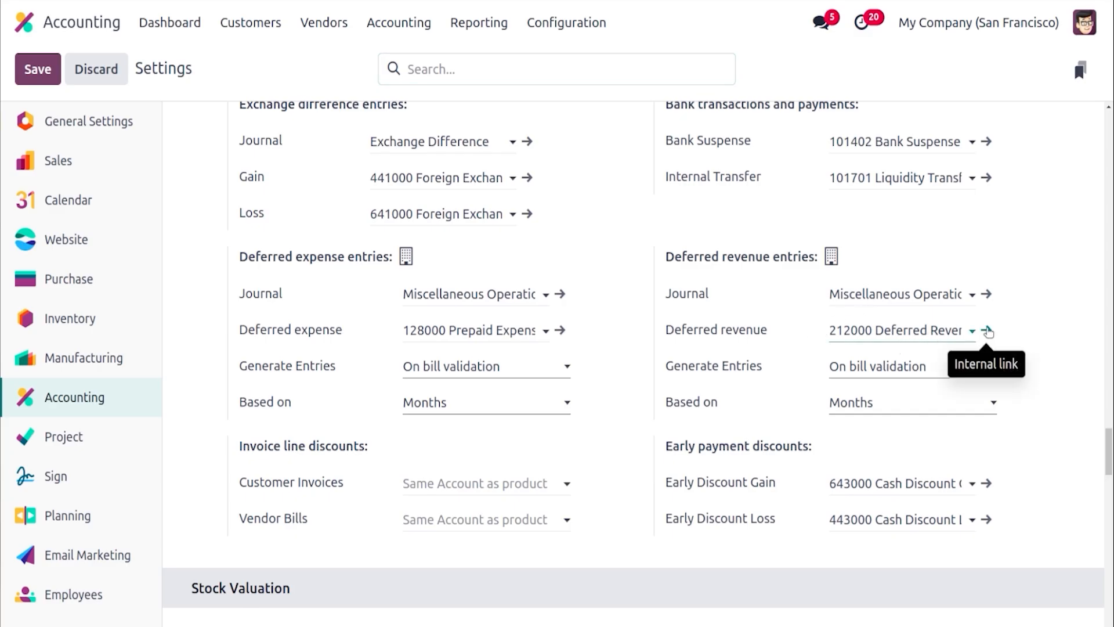
{"action": "left_click", "coordinate": [987, 330]}
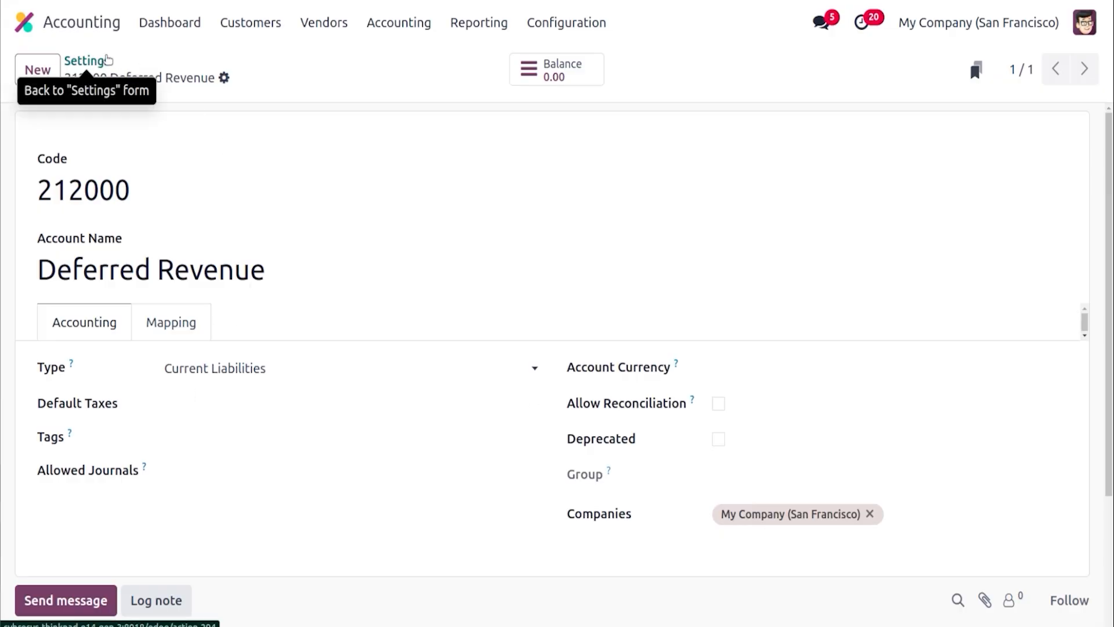
{"action": "left_click", "coordinate": [108, 60]}
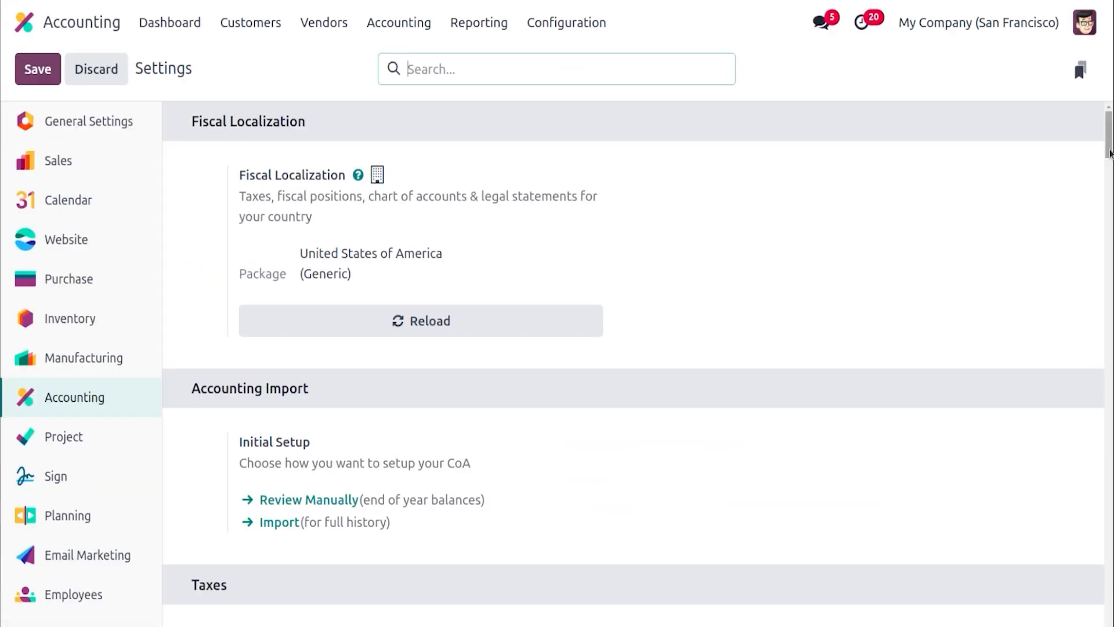
Set deferred revenue entry generation to Manually & Grouped based on Months and save the settings
{"action": "left_click_drag", "start_coordinate": [1110, 152], "coordinate": [1110, 466]}
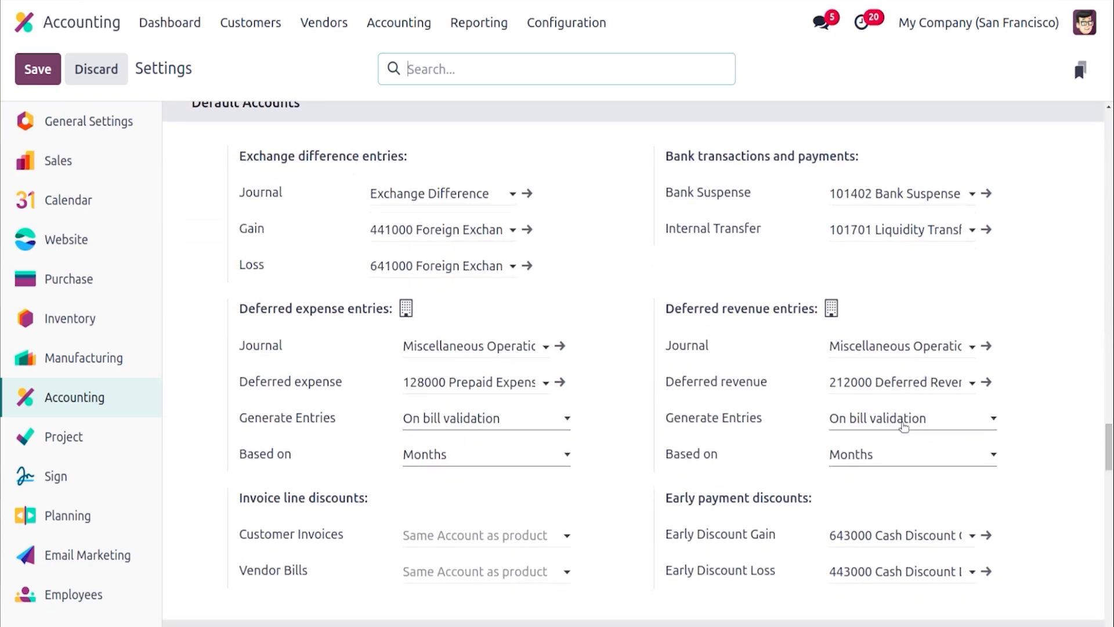
{"action": "left_click", "coordinate": [904, 427]}
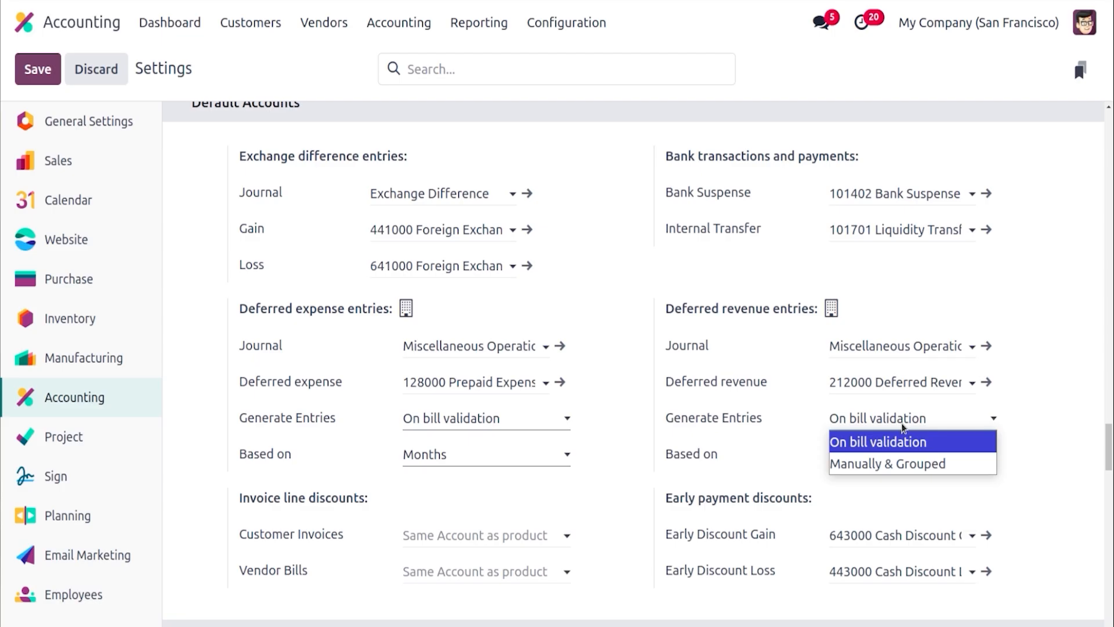
{"action": "left_click", "coordinate": [909, 463]}
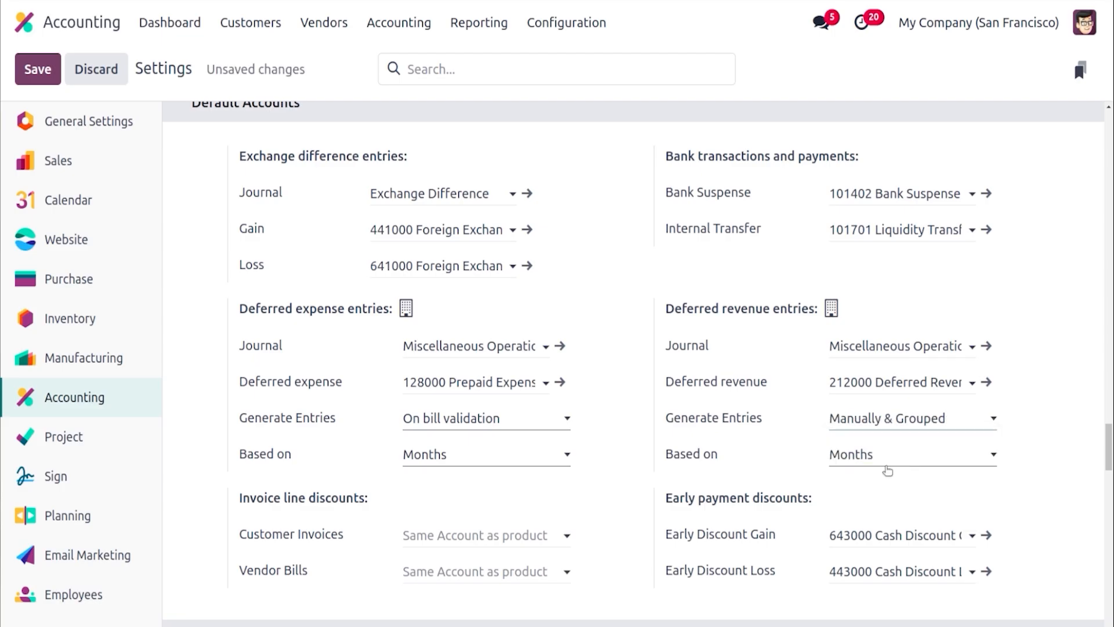
{"action": "left_click", "coordinate": [867, 463]}
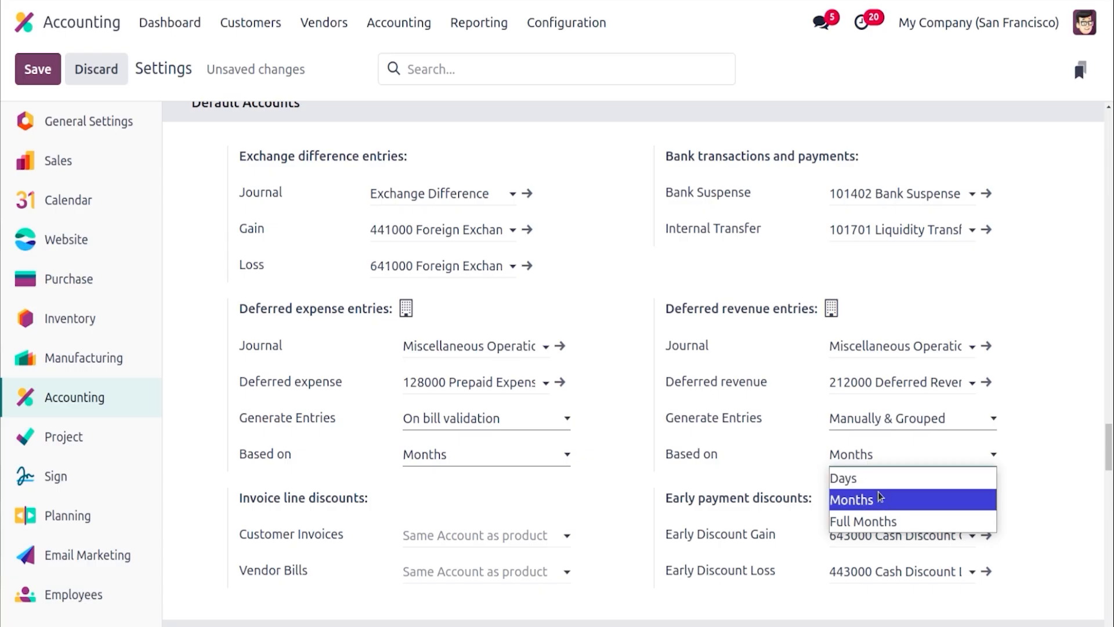
{"action": "left_click", "coordinate": [895, 507]}
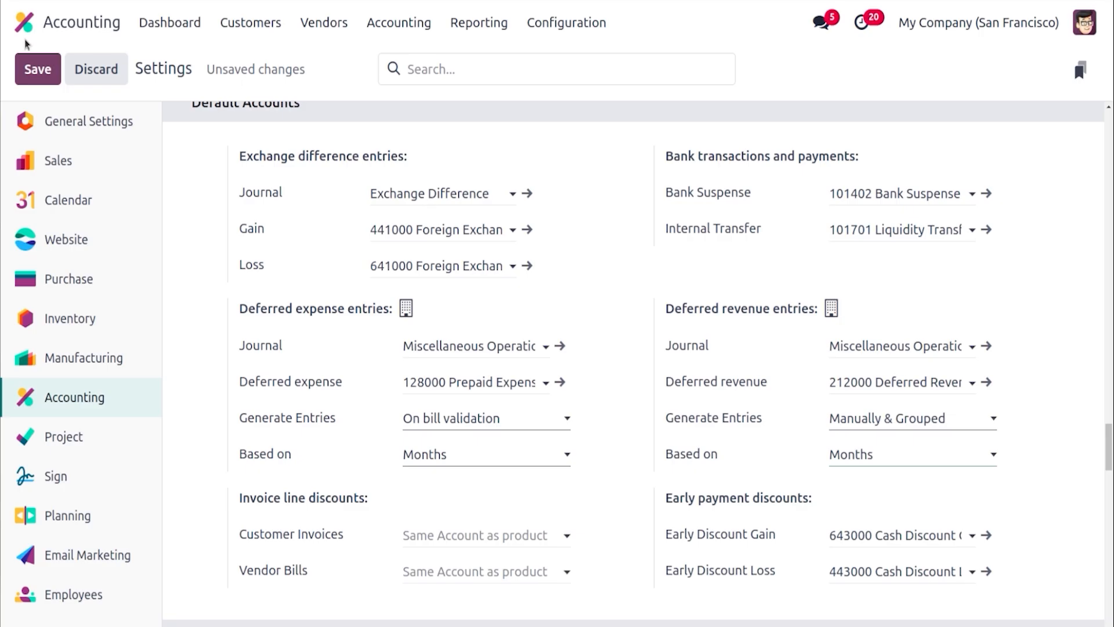
{"action": "left_click", "coordinate": [48, 82]}
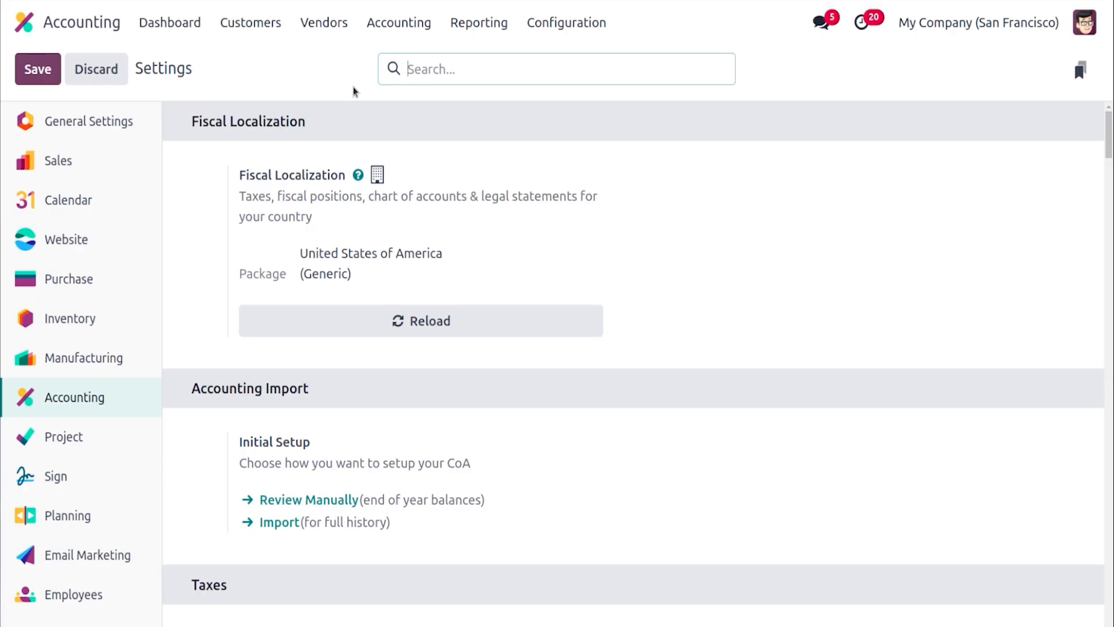
Open the customer invoices list and start a new customer invoice
{"action": "left_click", "coordinate": [275, 29]}
{"action": "left_click", "coordinate": [285, 61]}
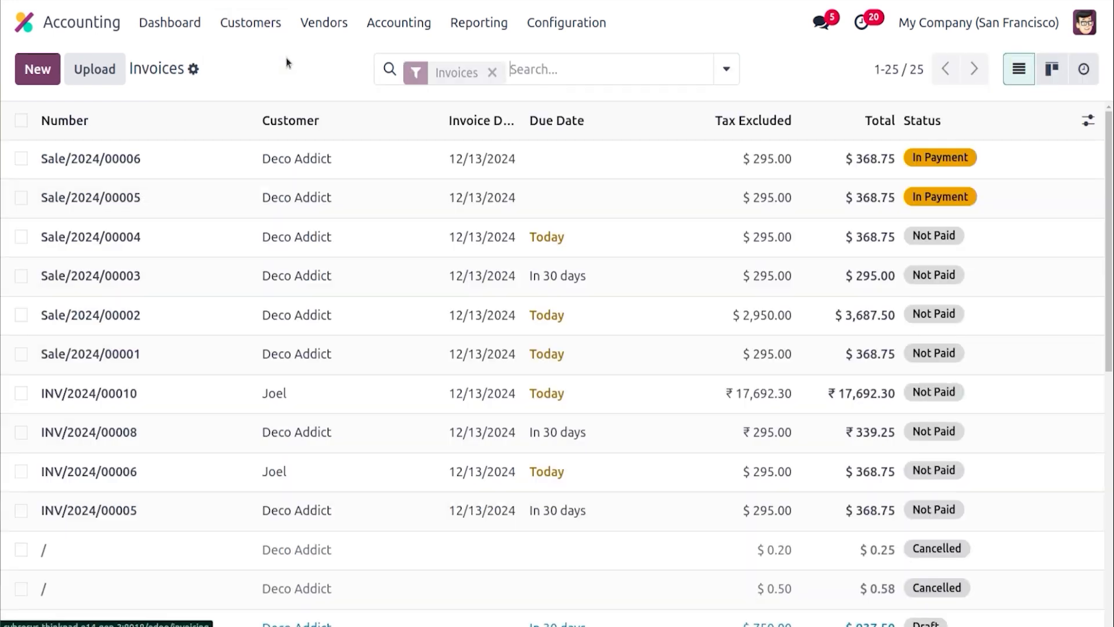
{"action": "left_click", "coordinate": [38, 69]}
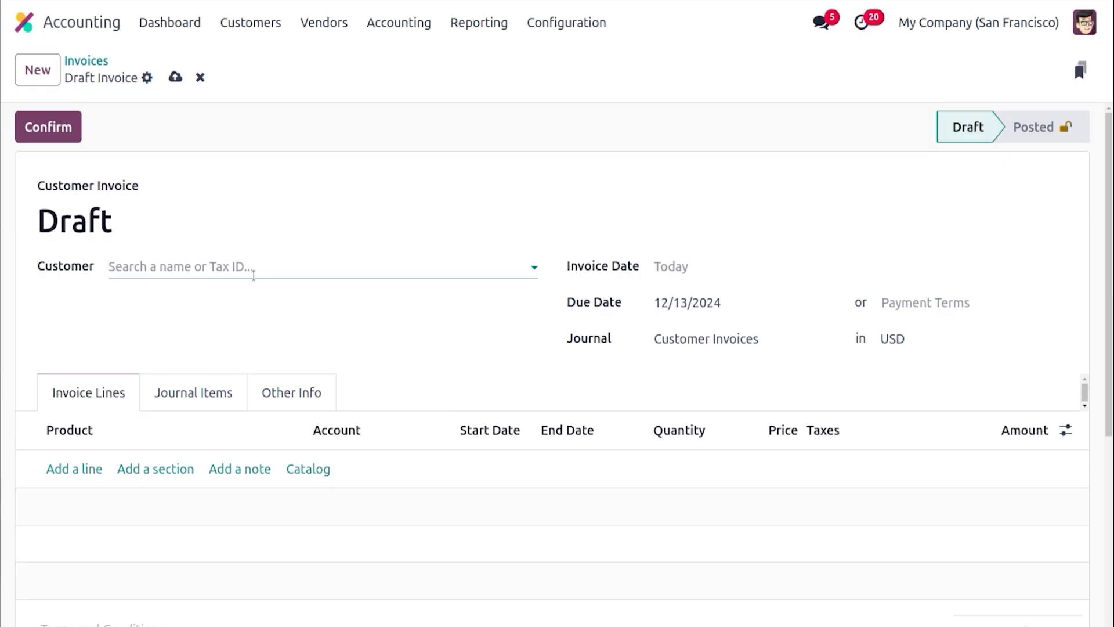
Choose Deco Addict as the invoice customer and set the invoice date to 12/13/2024
{"action": "left_click", "coordinate": [235, 266]}
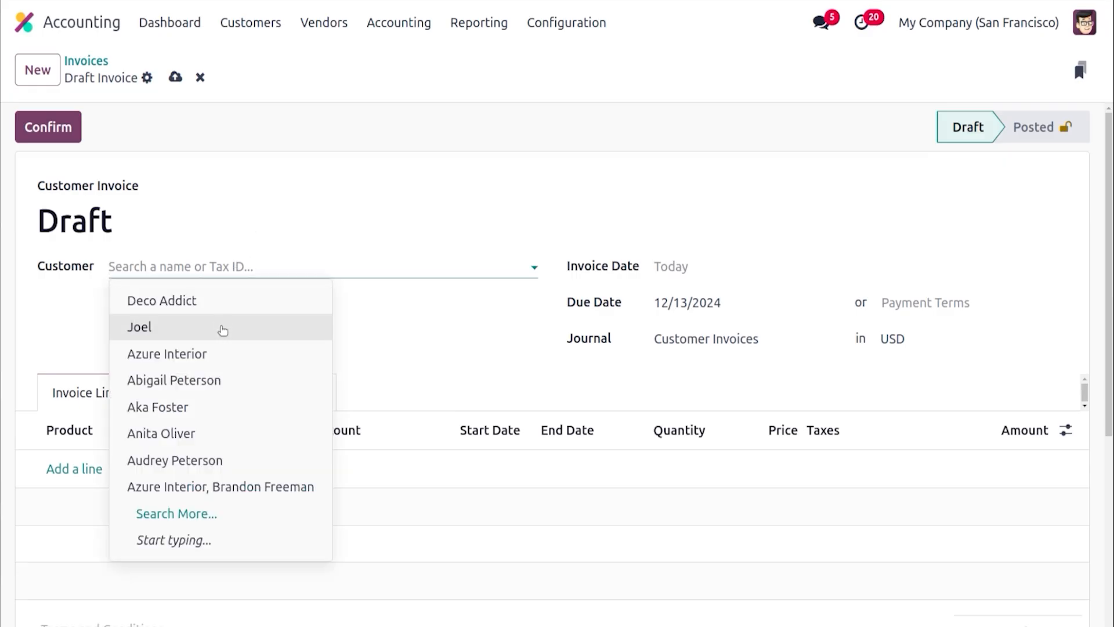
{"action": "left_click", "coordinate": [254, 301]}
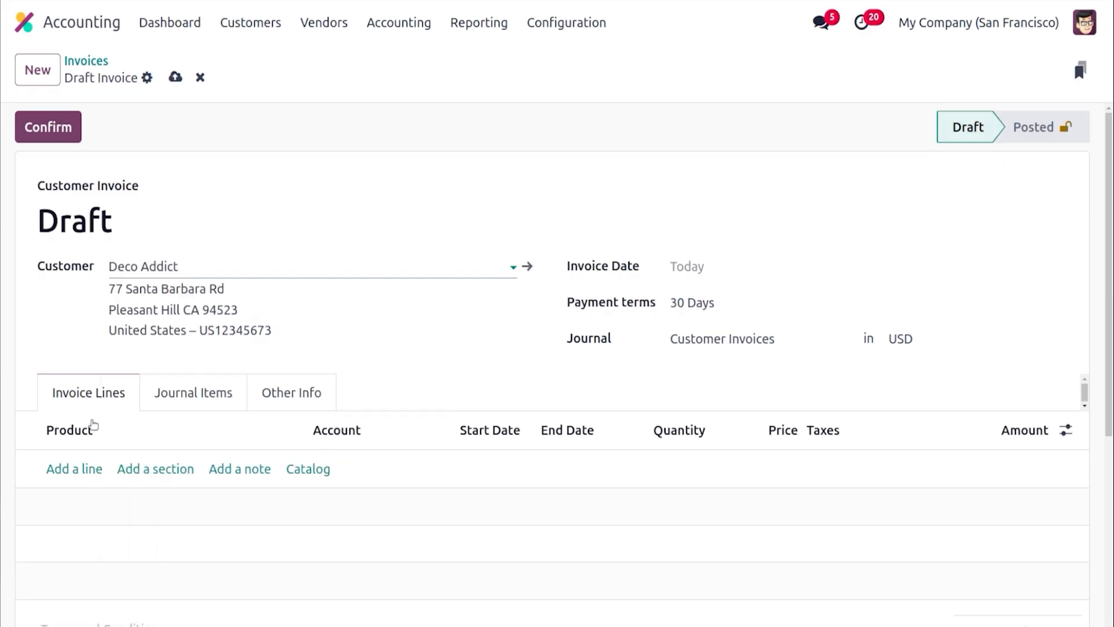
{"action": "left_click", "coordinate": [712, 273]}
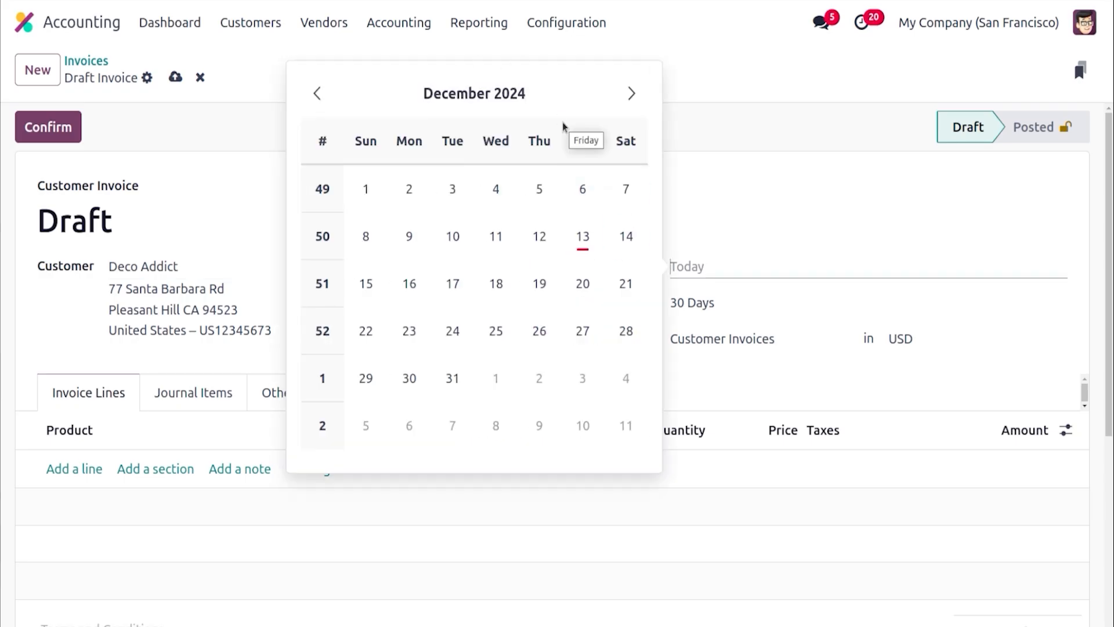
{"action": "left_click", "coordinate": [583, 236]}
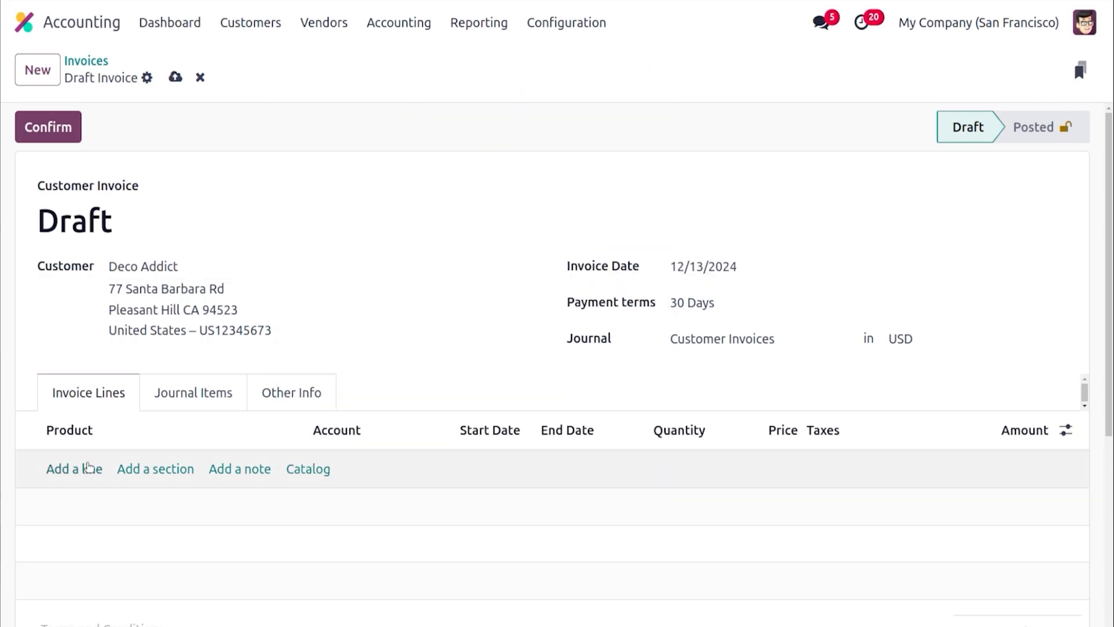
Add an invoice line for the Subscription product
{"action": "left_click", "coordinate": [88, 468]}
{"action": "type", "text": "sub"}
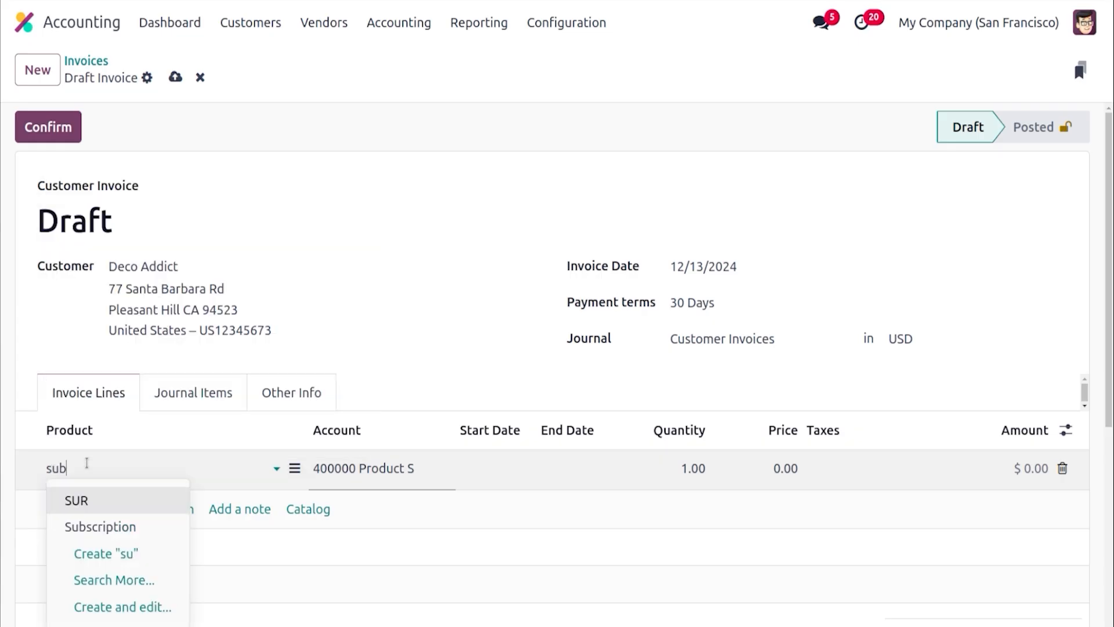
{"action": "left_click", "coordinate": [112, 504]}
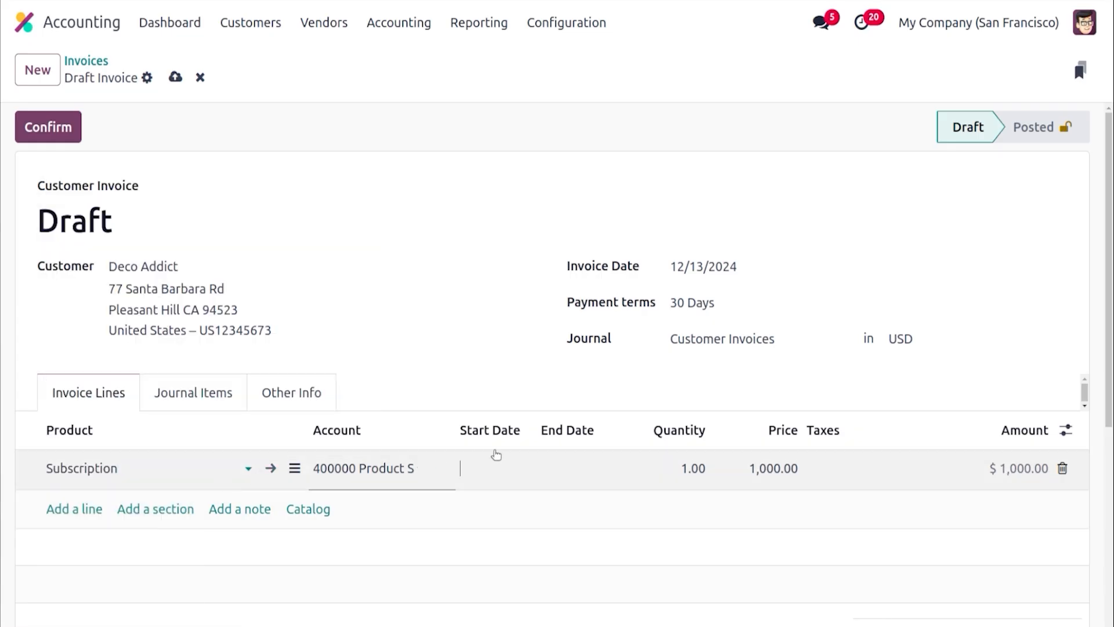
Set the Subscription line's start date to 12/01/2024 and end date to 03/31/2025
{"action": "left_click", "coordinate": [495, 468]}
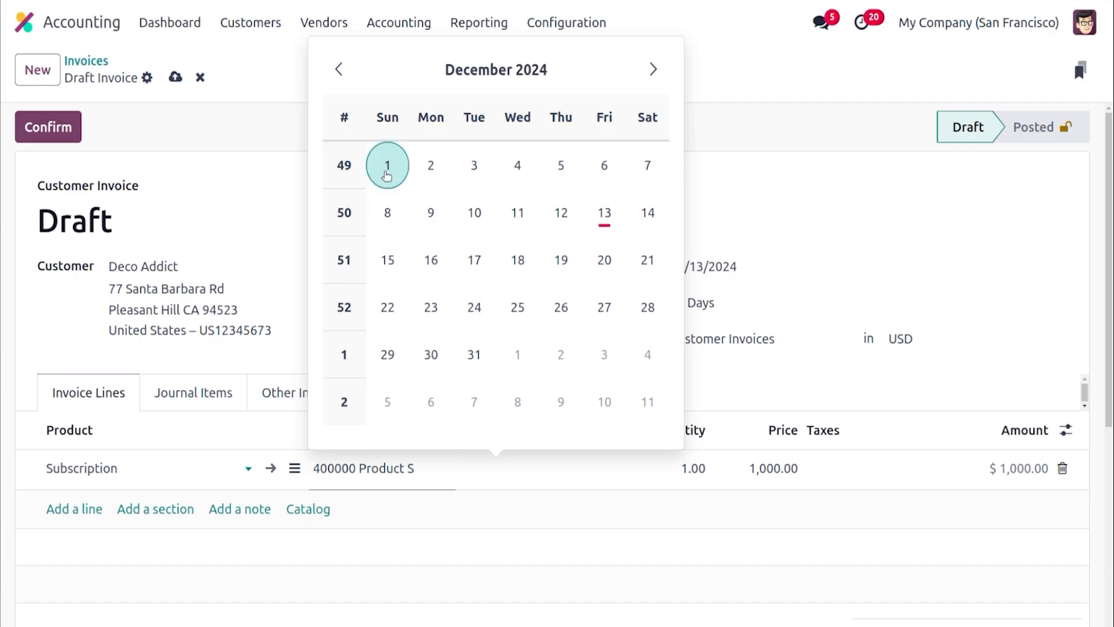
{"action": "left_click", "coordinate": [387, 168]}
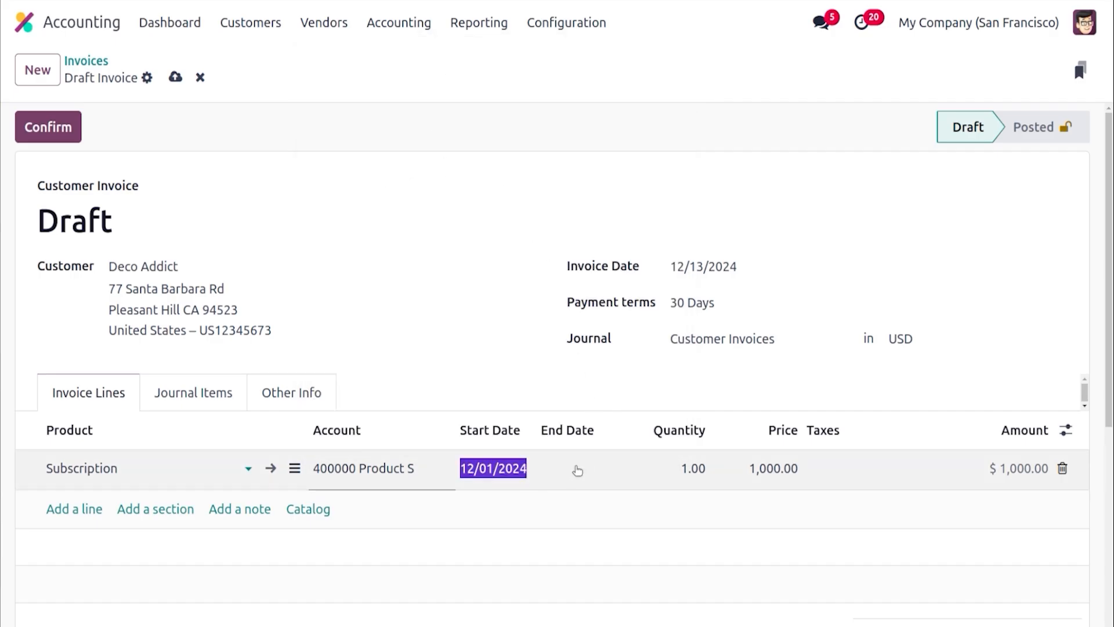
{"action": "left_click", "coordinate": [577, 470]}
{"action": "left_click", "coordinate": [735, 69]}
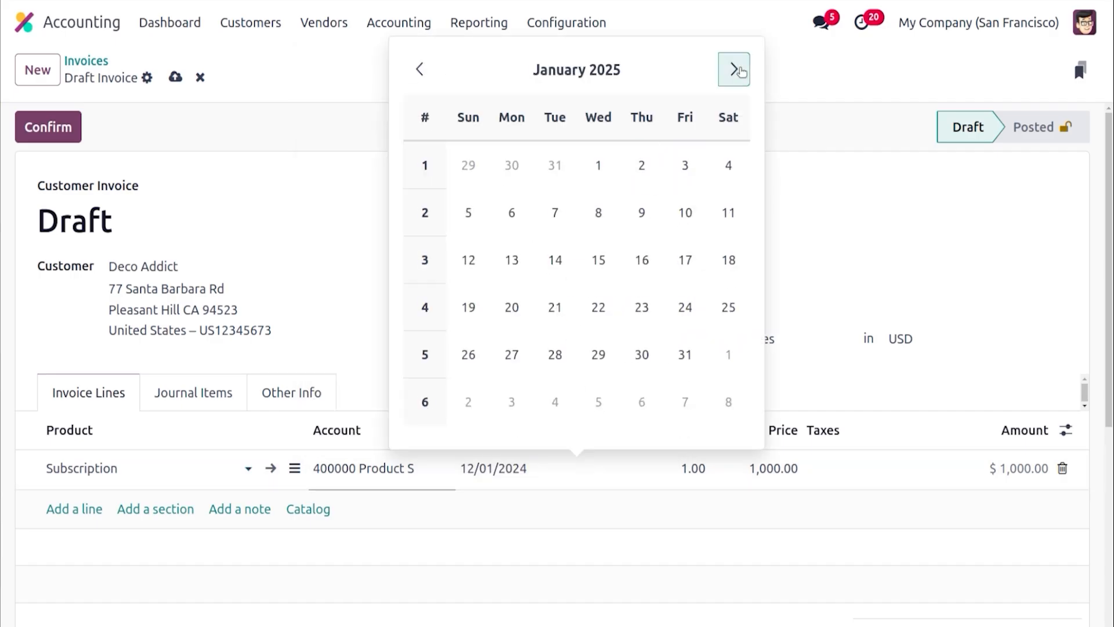
{"action": "left_click", "coordinate": [735, 69]}
{"action": "left_click", "coordinate": [734, 69]}
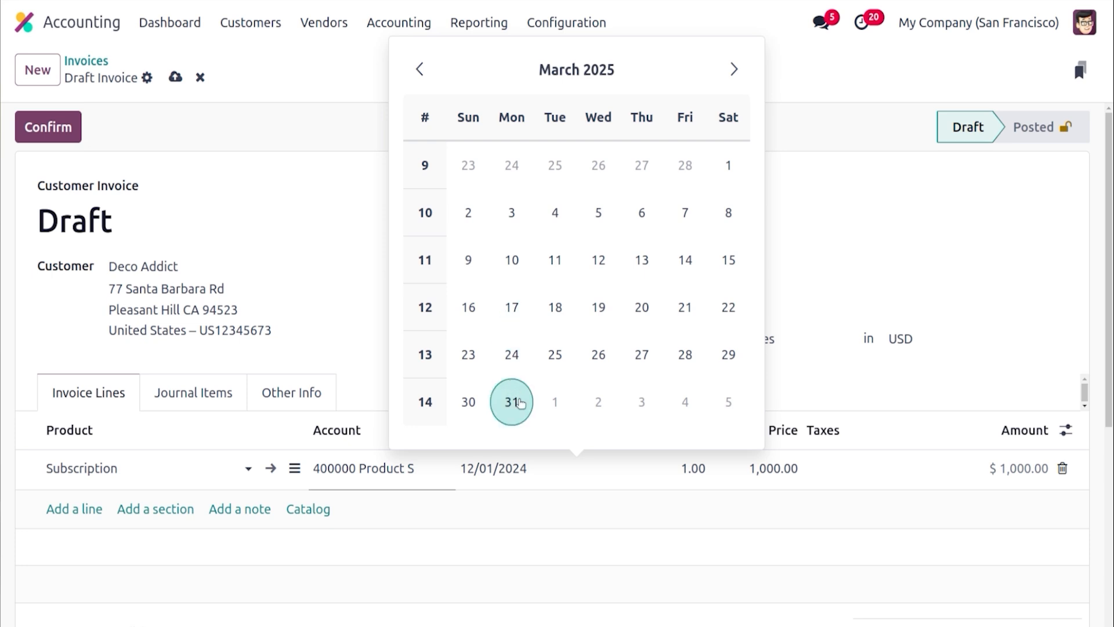
{"action": "left_click", "coordinate": [511, 401]}
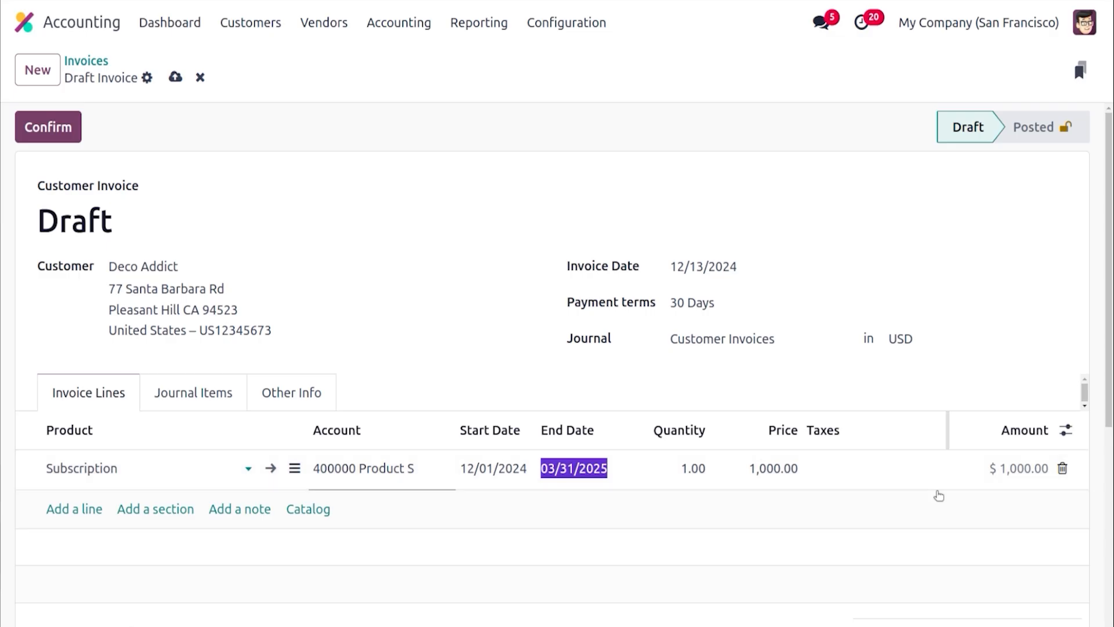
Confirm the customer invoice
{"action": "left_click", "coordinate": [413, 266]}
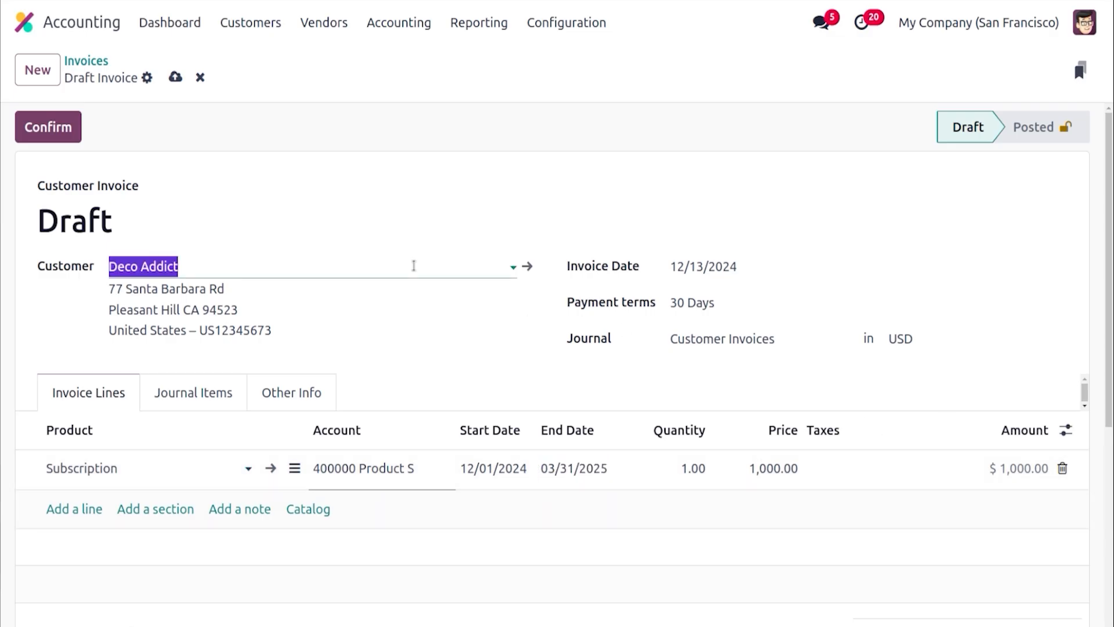
{"action": "left_click", "coordinate": [389, 223]}
{"action": "left_click", "coordinate": [63, 128]}
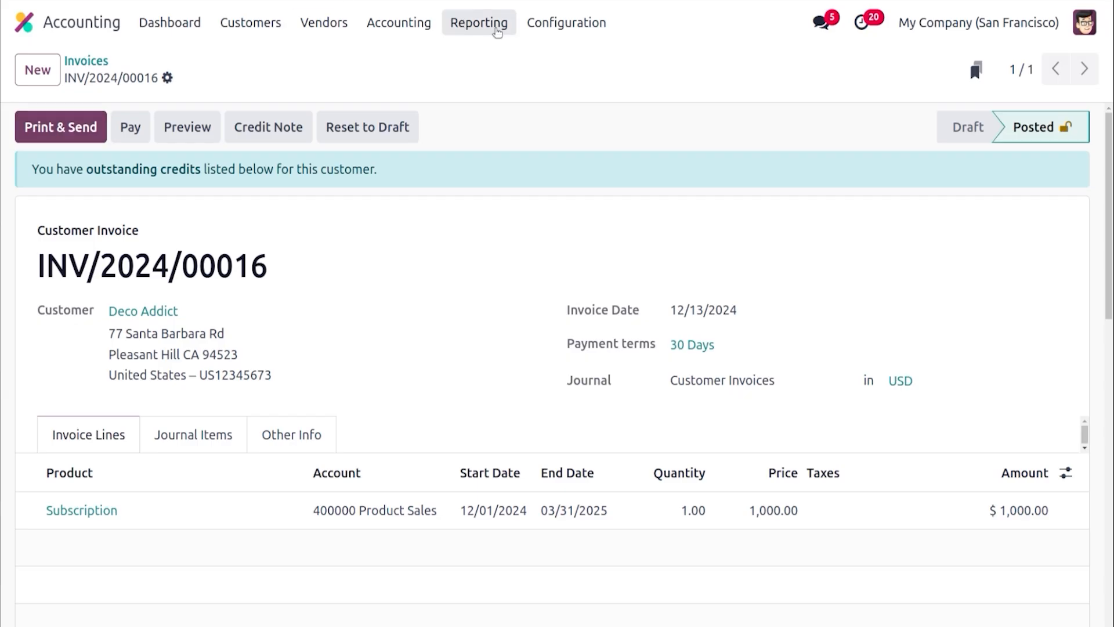
Open the Deferred Revenue report and switch its period to December 2024
{"action": "left_click", "coordinate": [496, 29]}
{"action": "scroll", "coordinate": [656, 261], "scroll_direction": "down", "scroll_amount": 4}
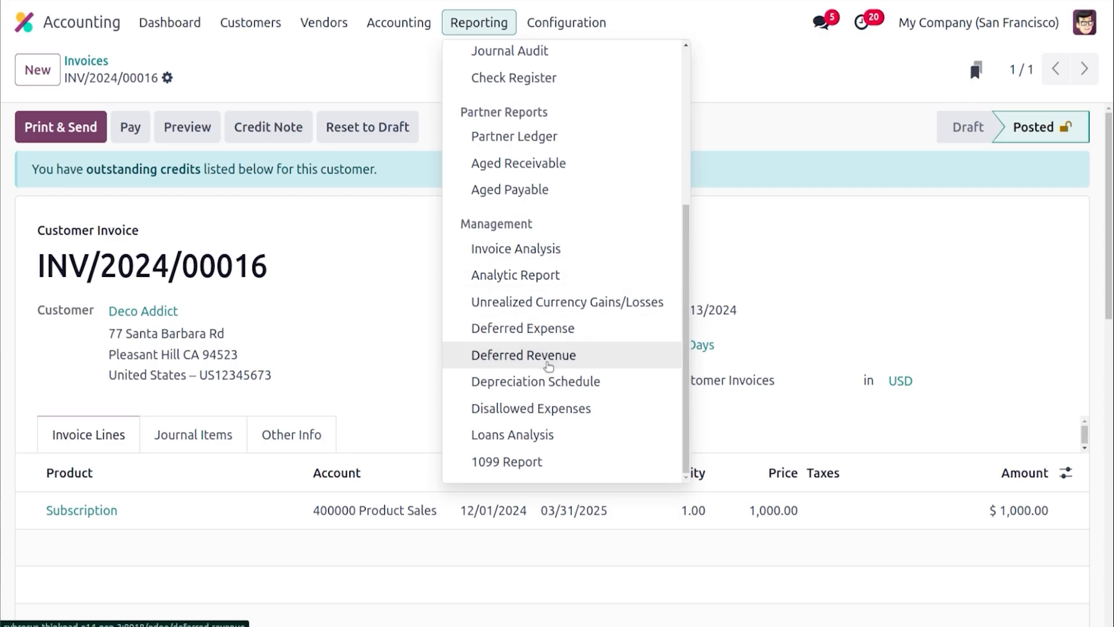
{"action": "left_click", "coordinate": [549, 366]}
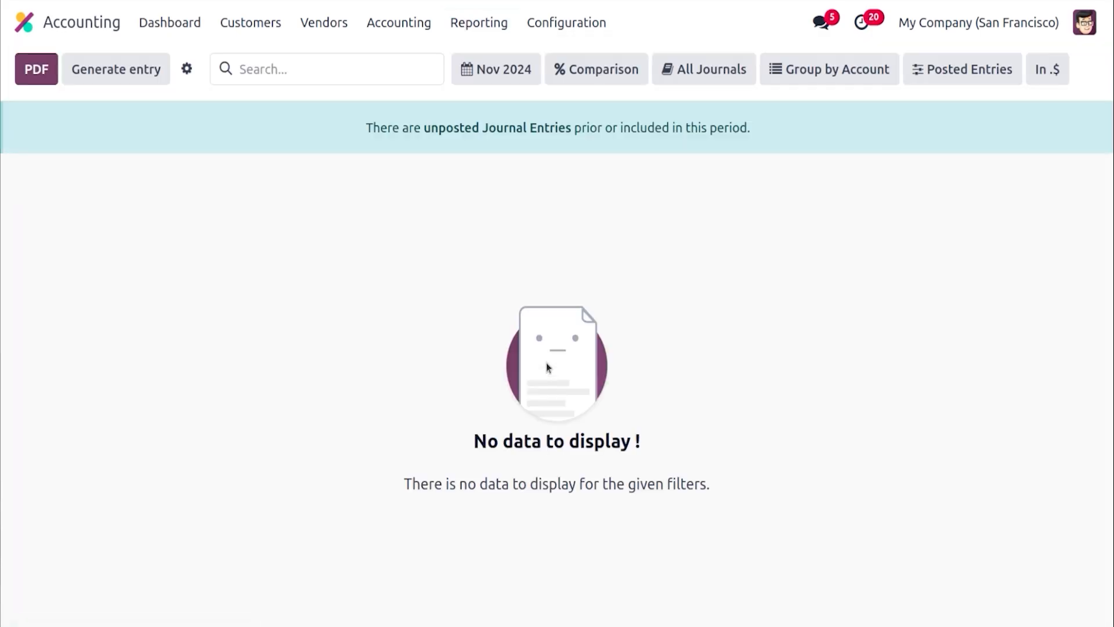
{"action": "left_click", "coordinate": [490, 68]}
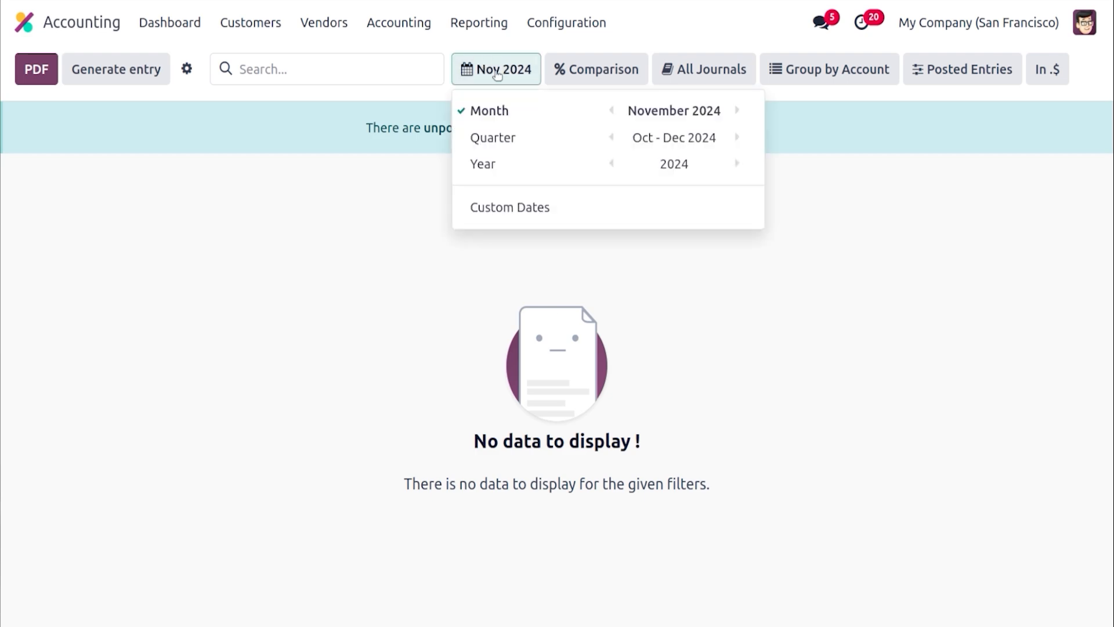
{"action": "left_click", "coordinate": [737, 111]}
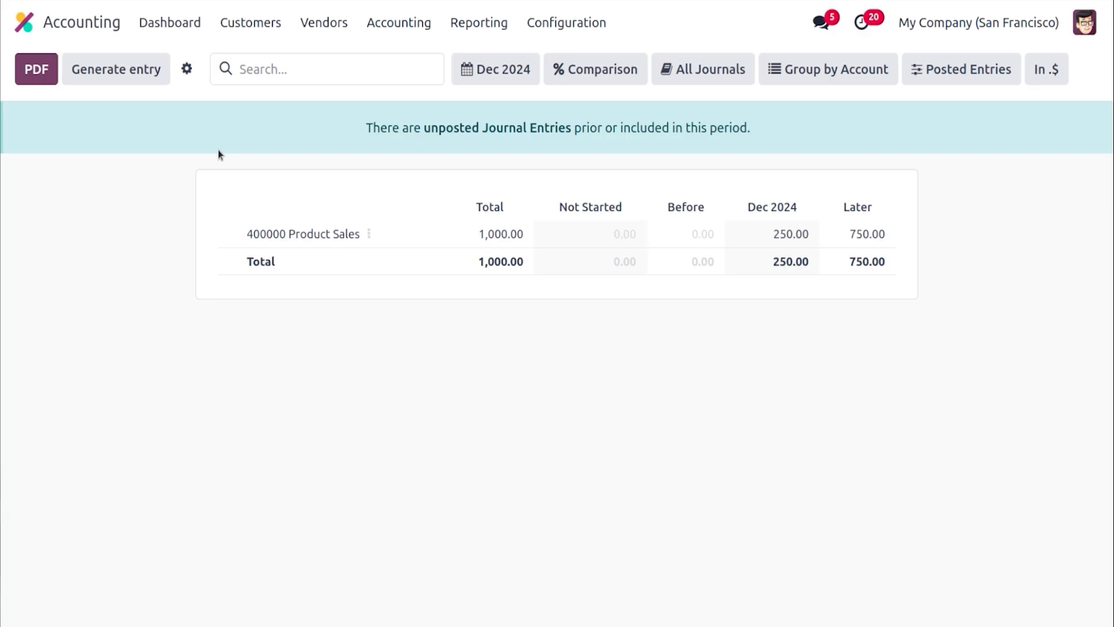
Generate the deferred revenue entries for December 2024 and open the grouped deferral entry of Dec 2024
{"action": "left_click", "coordinate": [120, 69]}
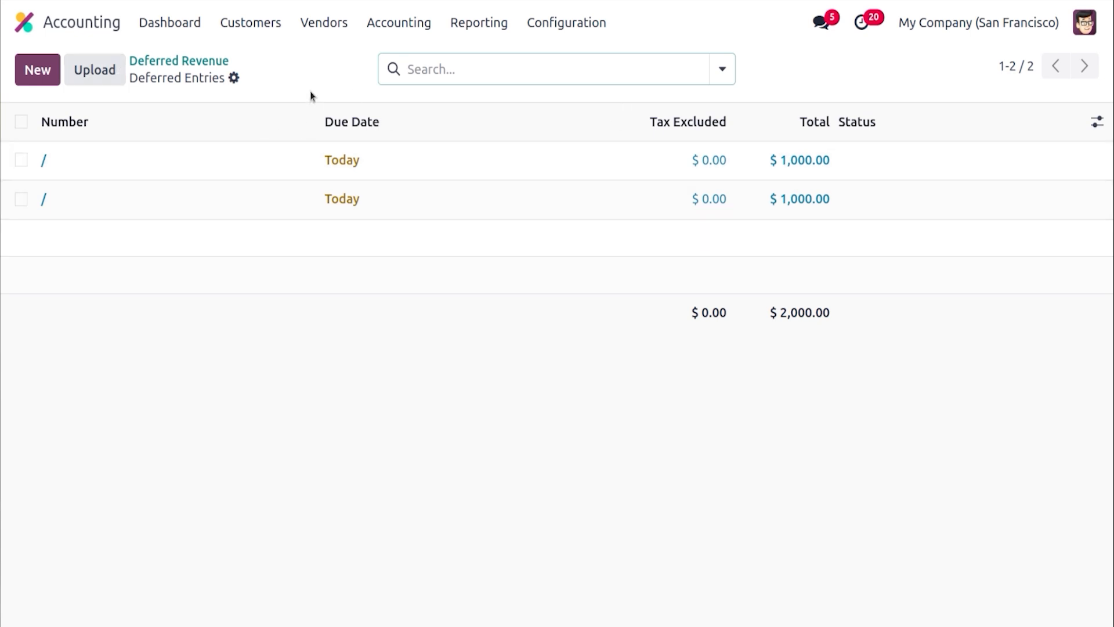
{"action": "left_click", "coordinate": [44, 198]}
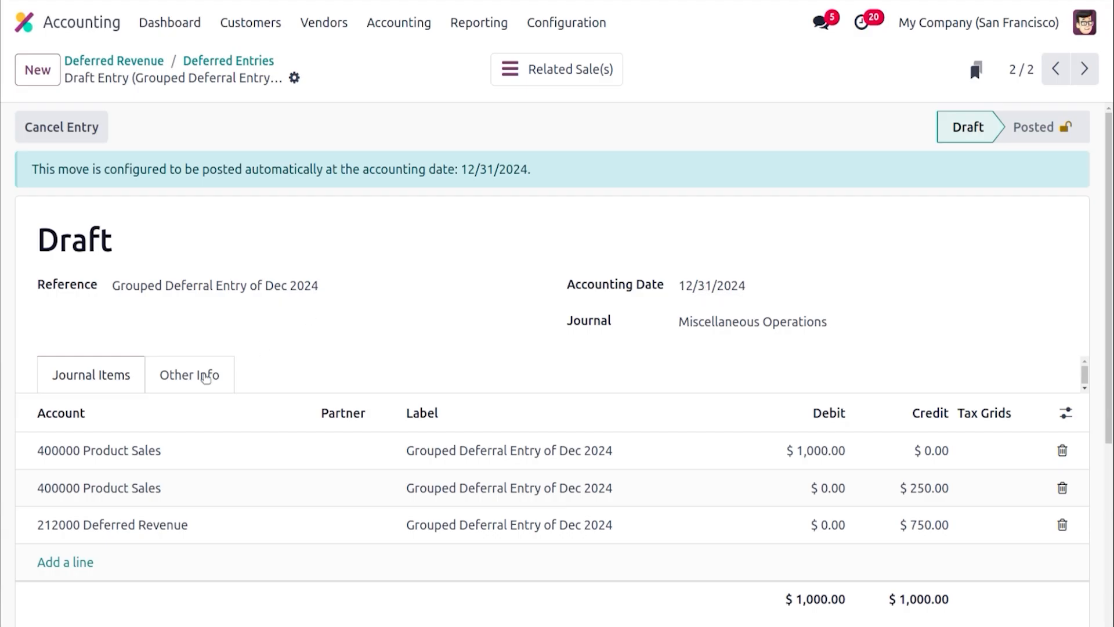
Set the grouped deferral entry's auto-post option to No and post the entry
{"action": "left_click", "coordinate": [206, 377]}
{"action": "left_click", "coordinate": [166, 430]}
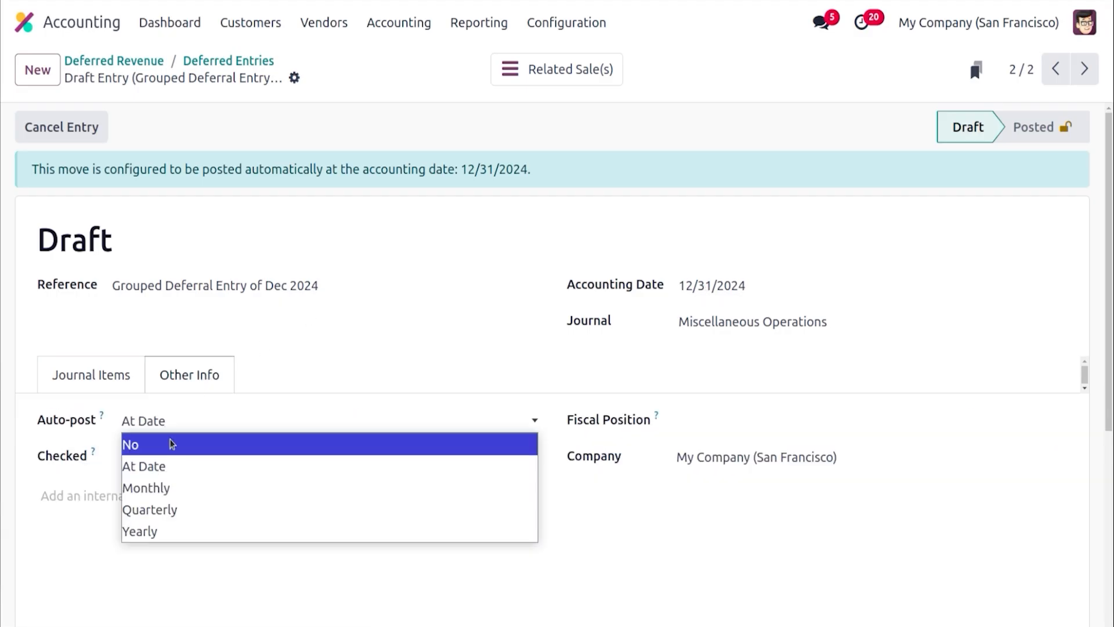
{"action": "left_click", "coordinate": [171, 444]}
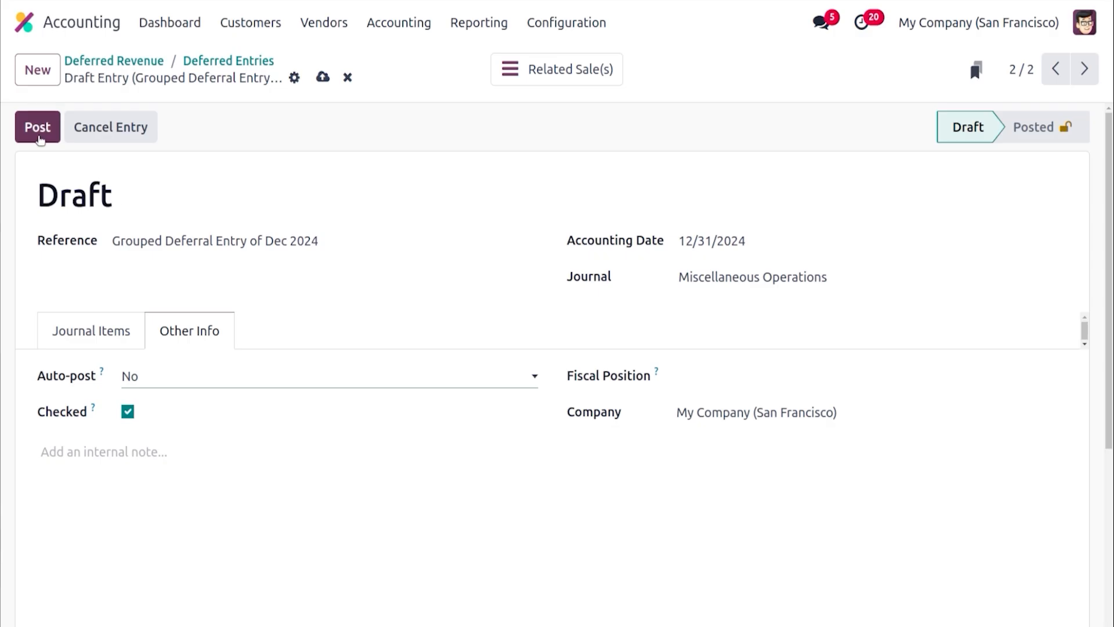
{"action": "left_click", "coordinate": [38, 134]}
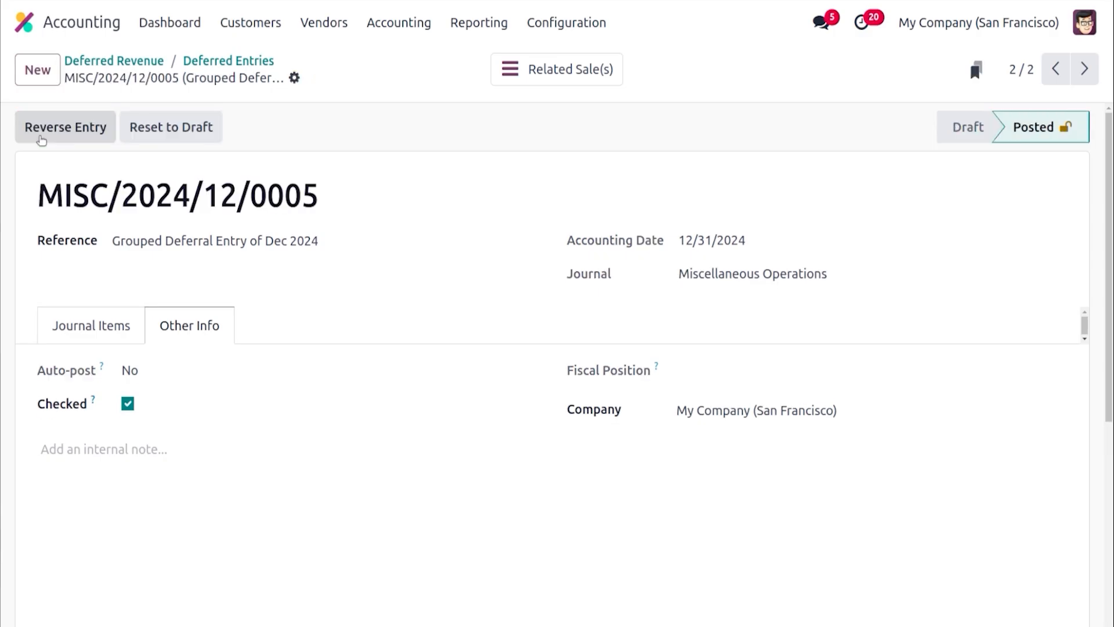
{"action": "left_click", "coordinate": [96, 323]}
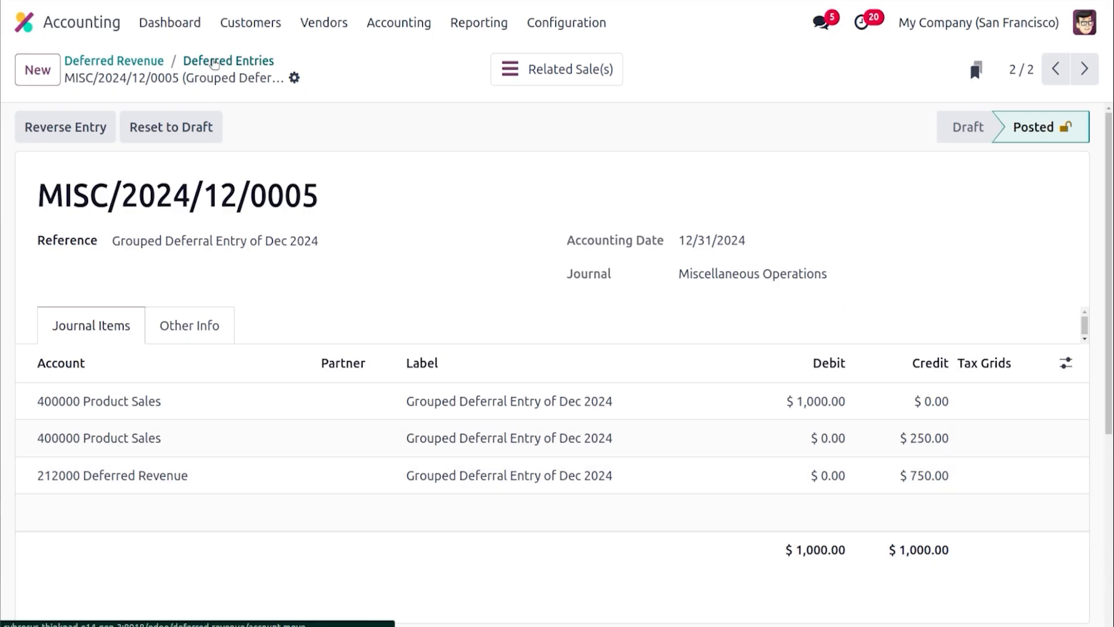
Inspect the draft reversal entry of the December deferral and return to the Deferred Revenue report
{"action": "left_click", "coordinate": [215, 61]}
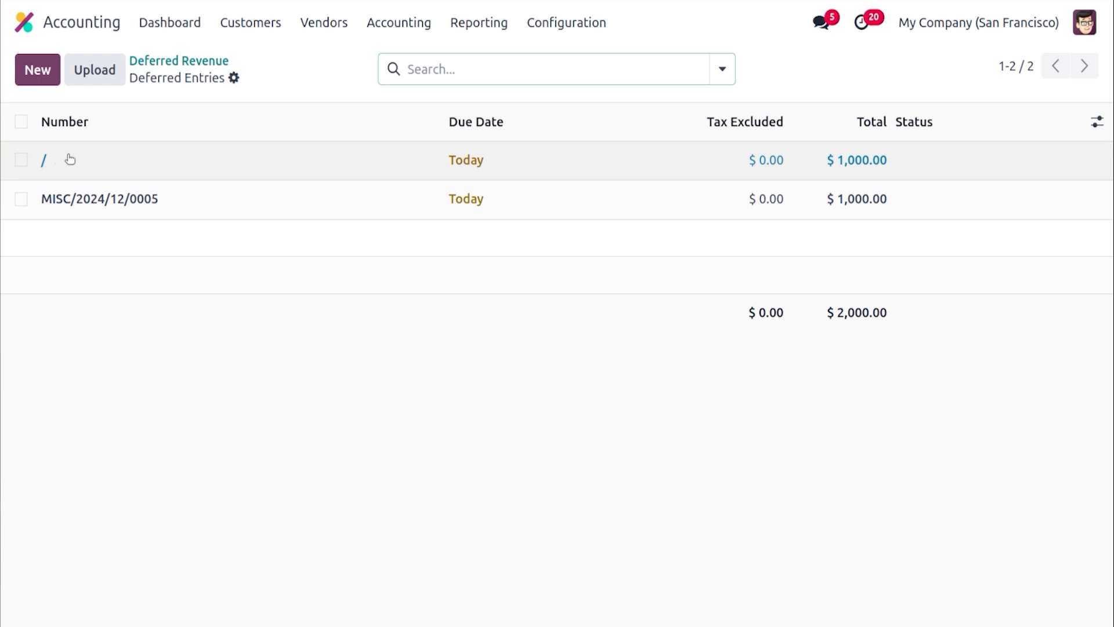
{"action": "left_click", "coordinate": [47, 159]}
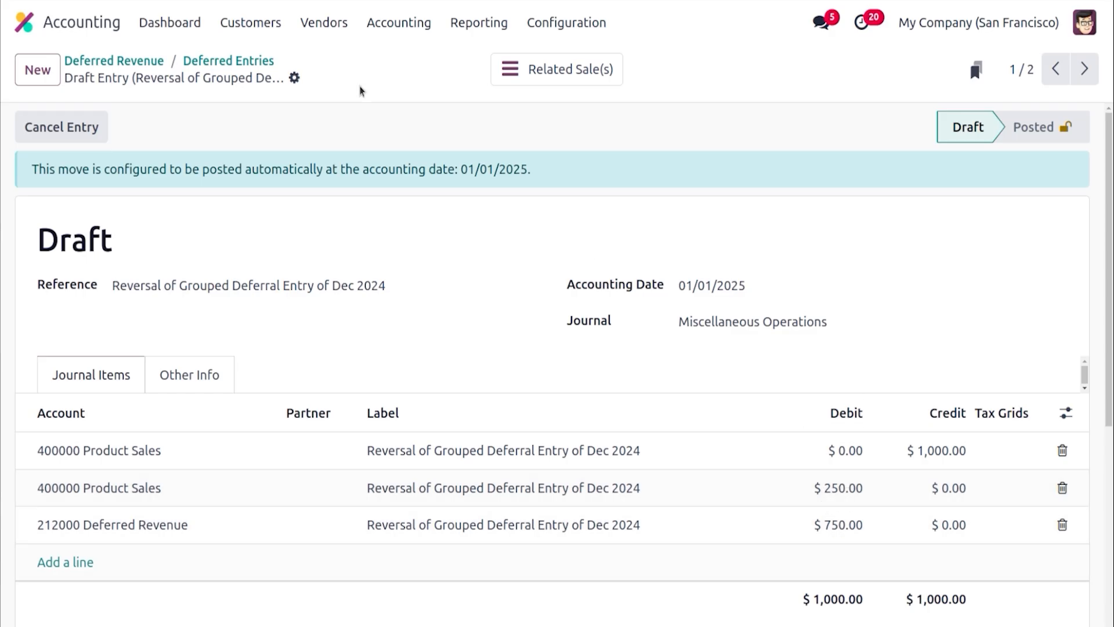
{"action": "left_click", "coordinate": [238, 62]}
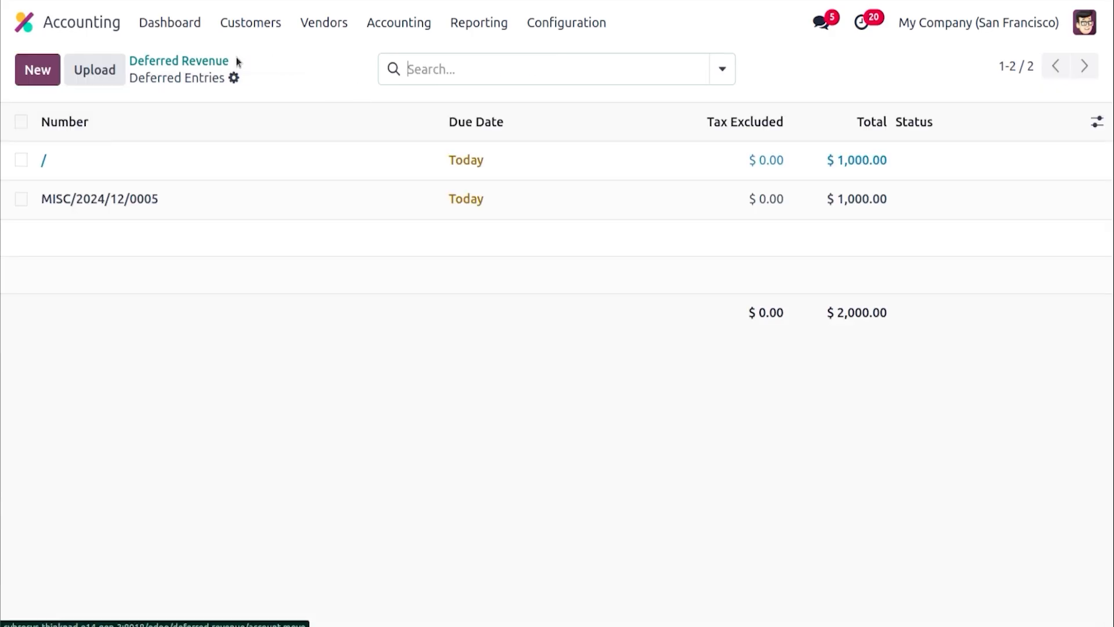
{"action": "left_click", "coordinate": [169, 62]}
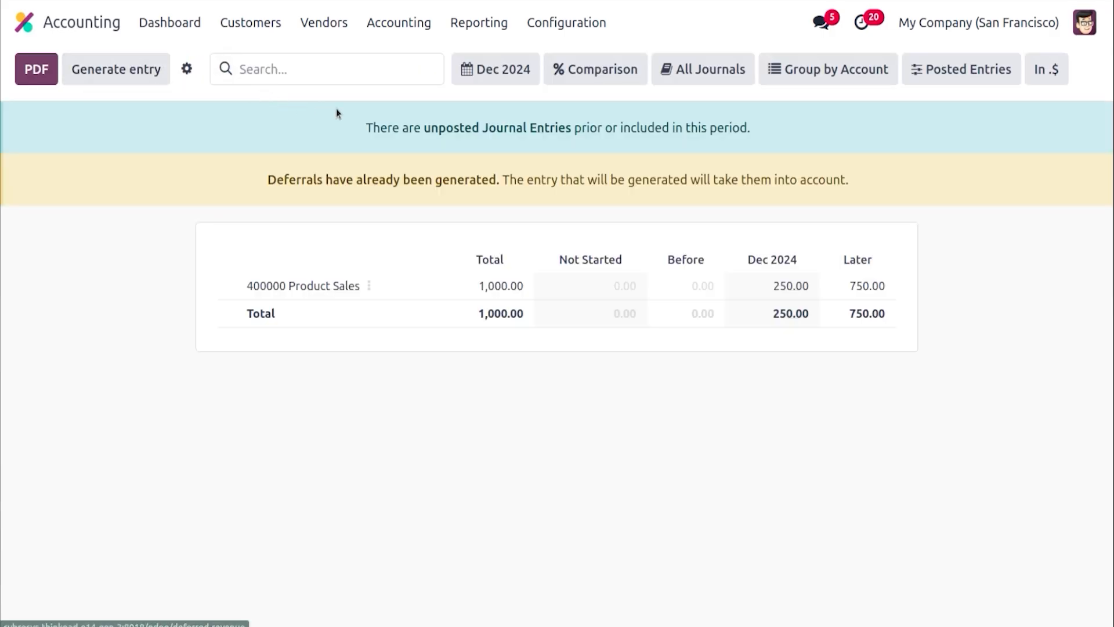
Switch the Deferred Revenue report period to January 2025
{"action": "left_click", "coordinate": [513, 84]}
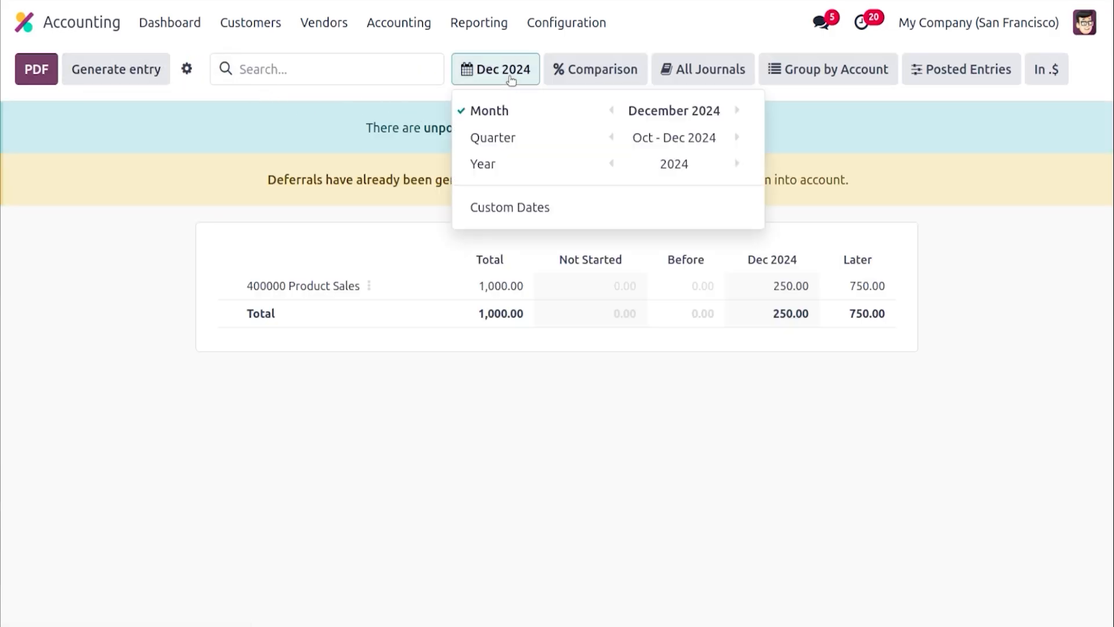
{"action": "left_click", "coordinate": [735, 112]}
{"action": "left_click", "coordinate": [144, 248]}
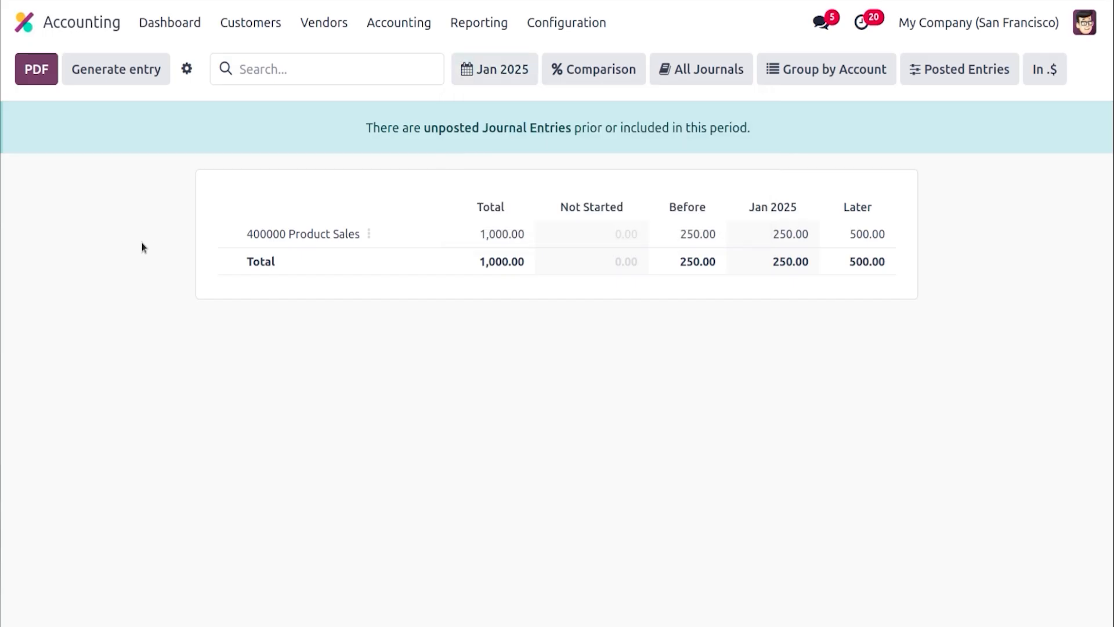
Generate the January 2025 deferral entries and review the grouped entry and its reversal
{"action": "left_click", "coordinate": [110, 81]}
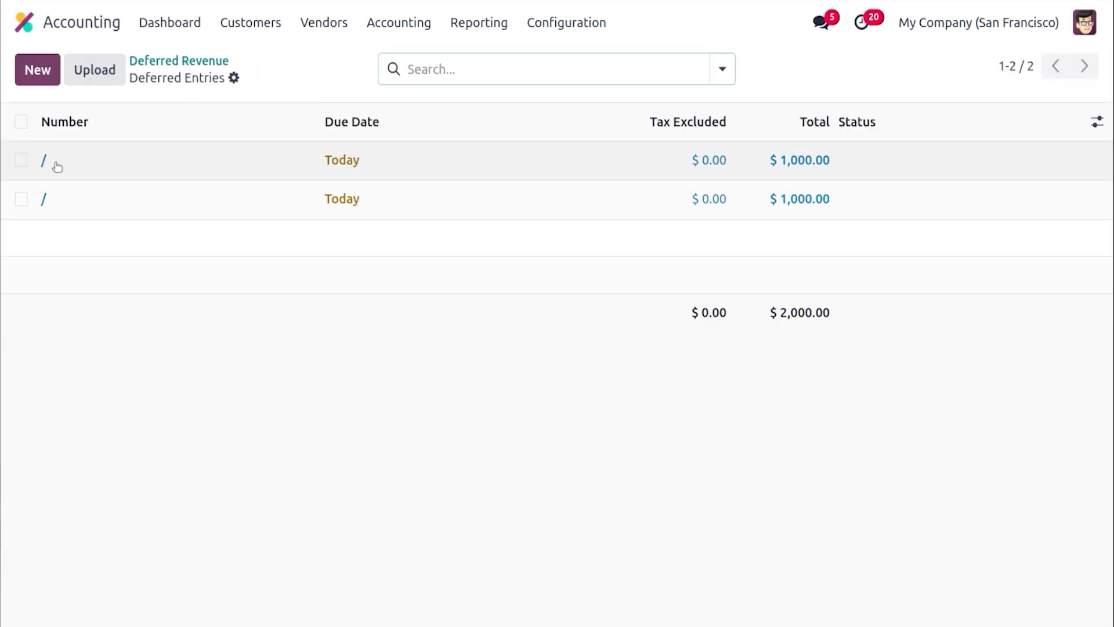
{"action": "left_click", "coordinate": [43, 202]}
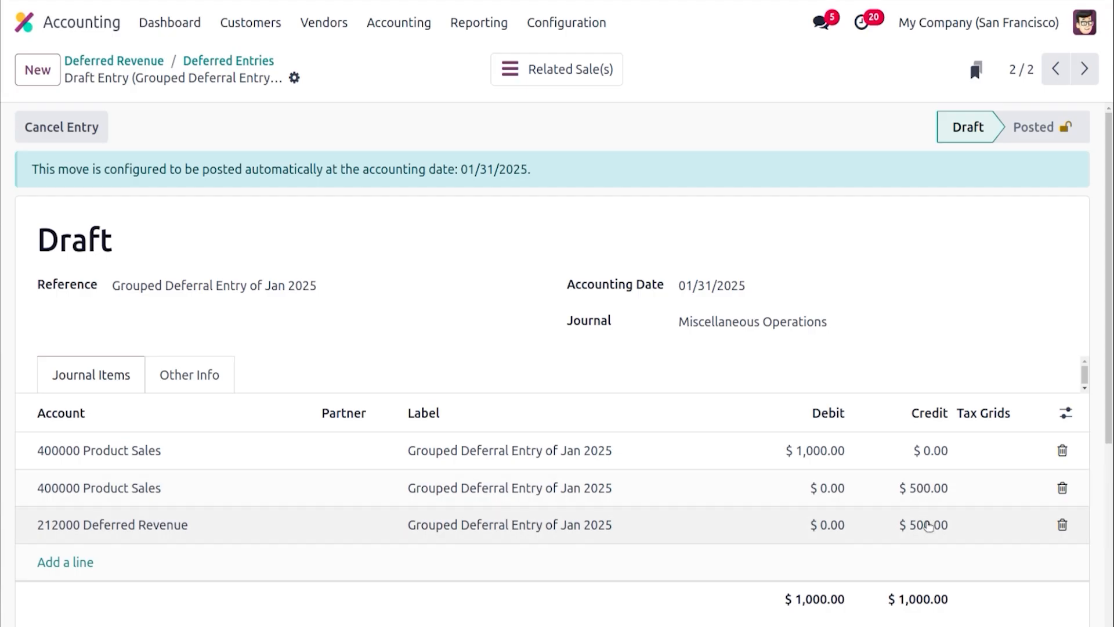
{"action": "left_click", "coordinate": [211, 62]}
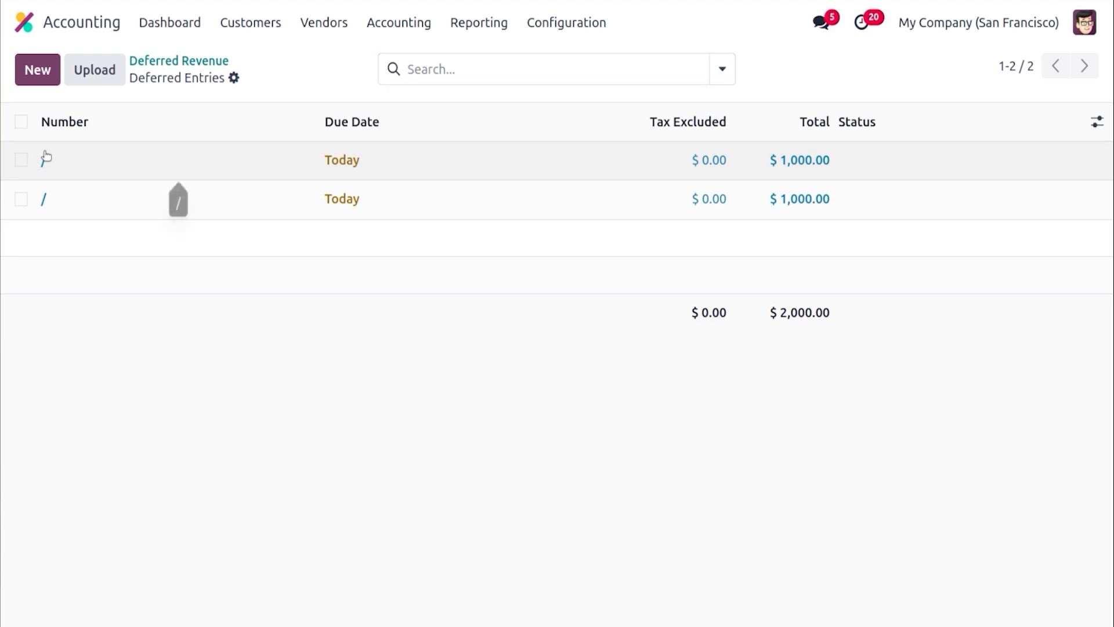
{"action": "left_click", "coordinate": [46, 156]}
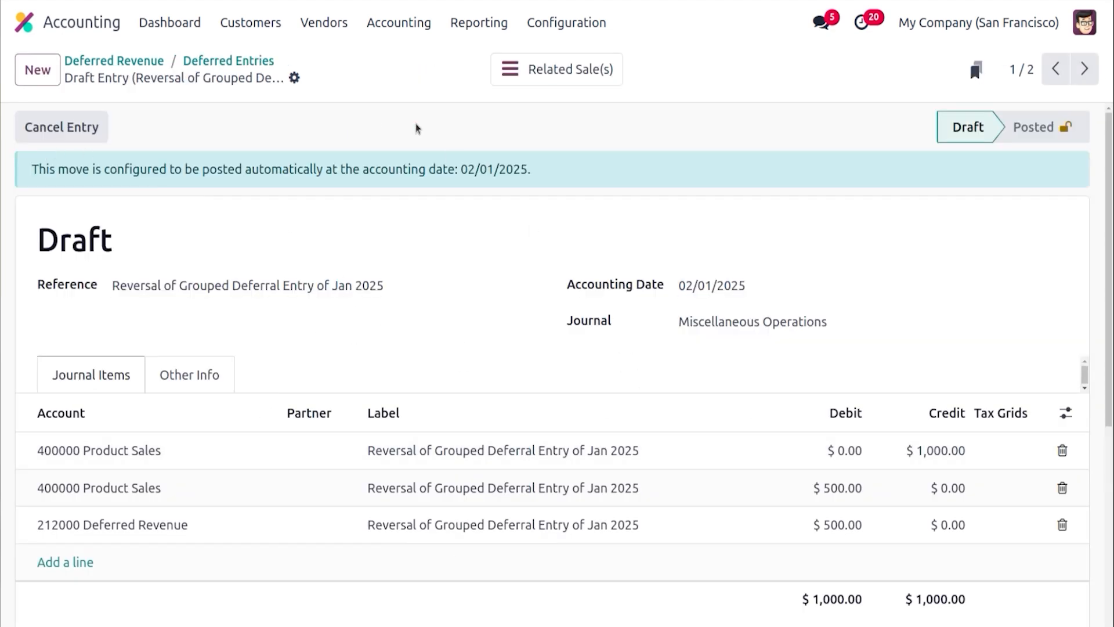
{"action": "left_click", "coordinate": [273, 60]}
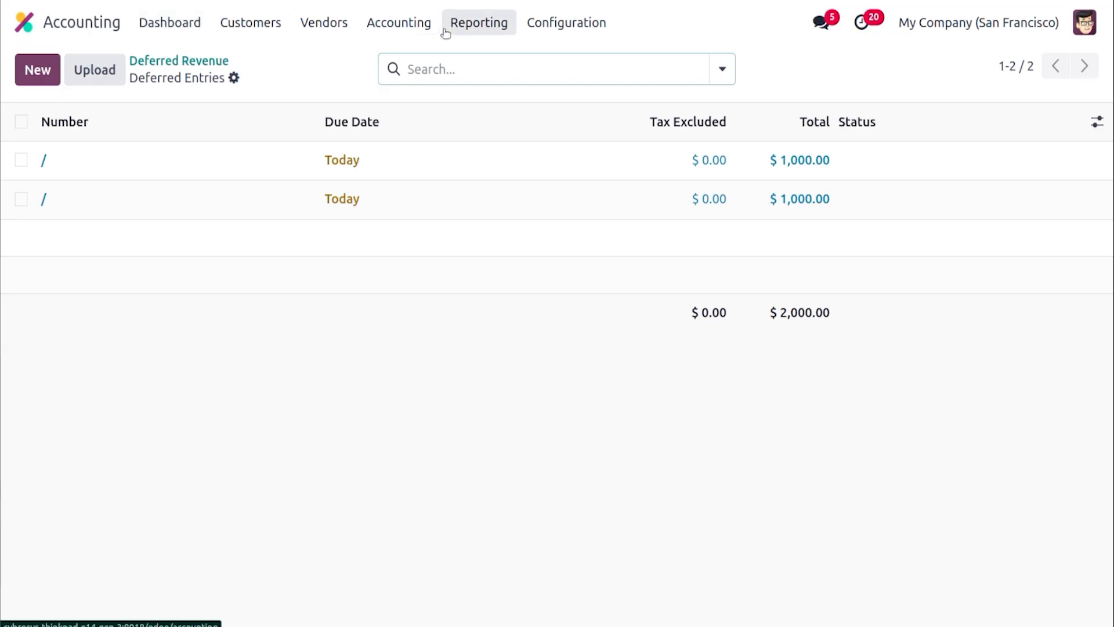
Open the accounting settings and review the Stock Valuation WIP account properties
{"action": "left_click", "coordinate": [556, 26]}
{"action": "left_click", "coordinate": [571, 62]}
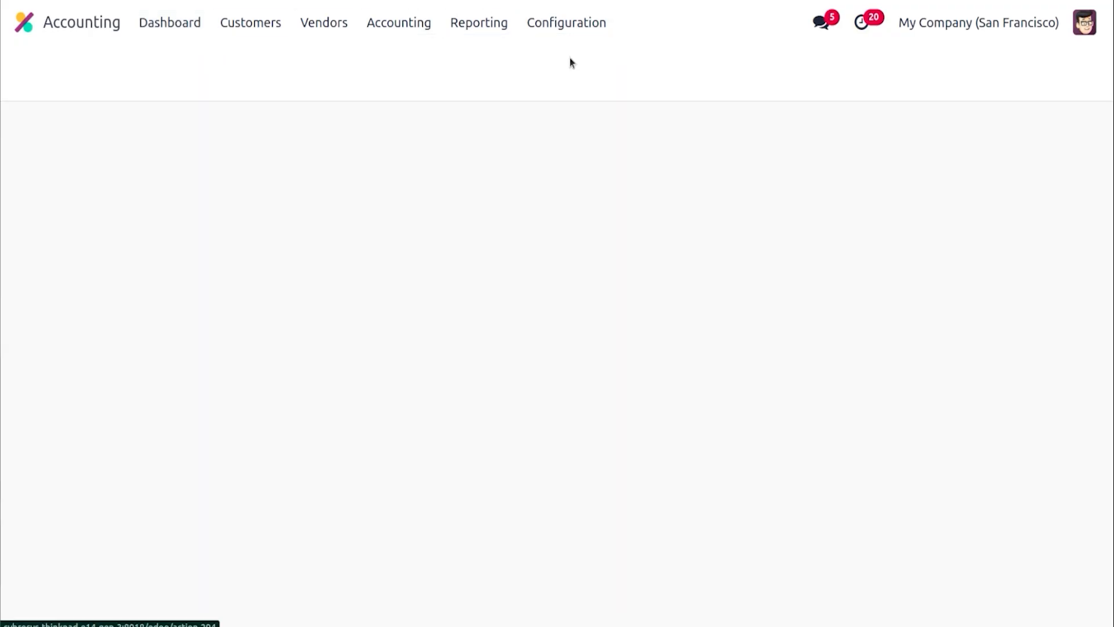
{"action": "left_click_drag", "start_coordinate": [1109, 131], "coordinate": [1110, 483]}
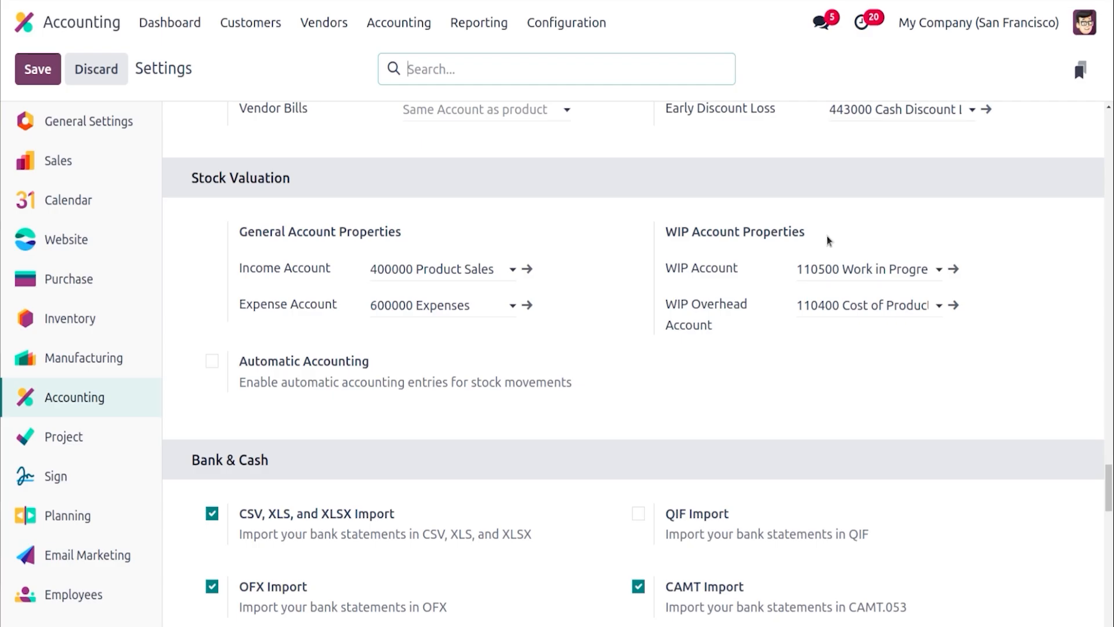
{"action": "scroll", "coordinate": [851, 200], "scroll_direction": "up", "scroll_amount": 1}
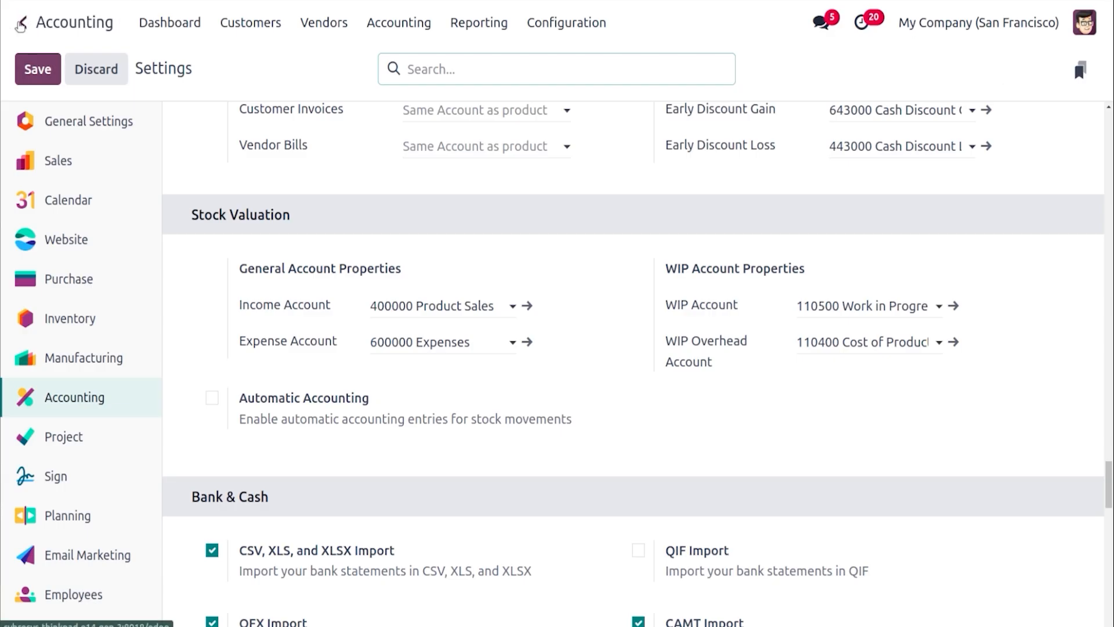
Switch to Manufacturing and open the work orders of manufacturing order WH/MO/00010 for the TABLE product
{"action": "left_click", "coordinate": [22, 23]}
{"action": "type", "text": "man"}
{"action": "key", "text": "Return"}
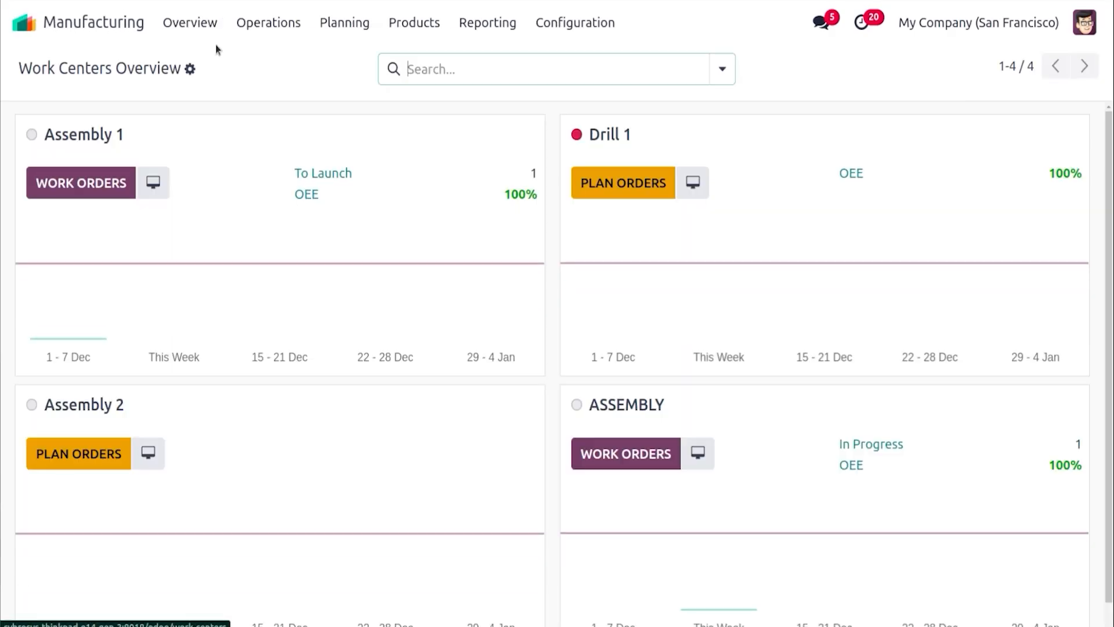
{"action": "left_click", "coordinate": [292, 35]}
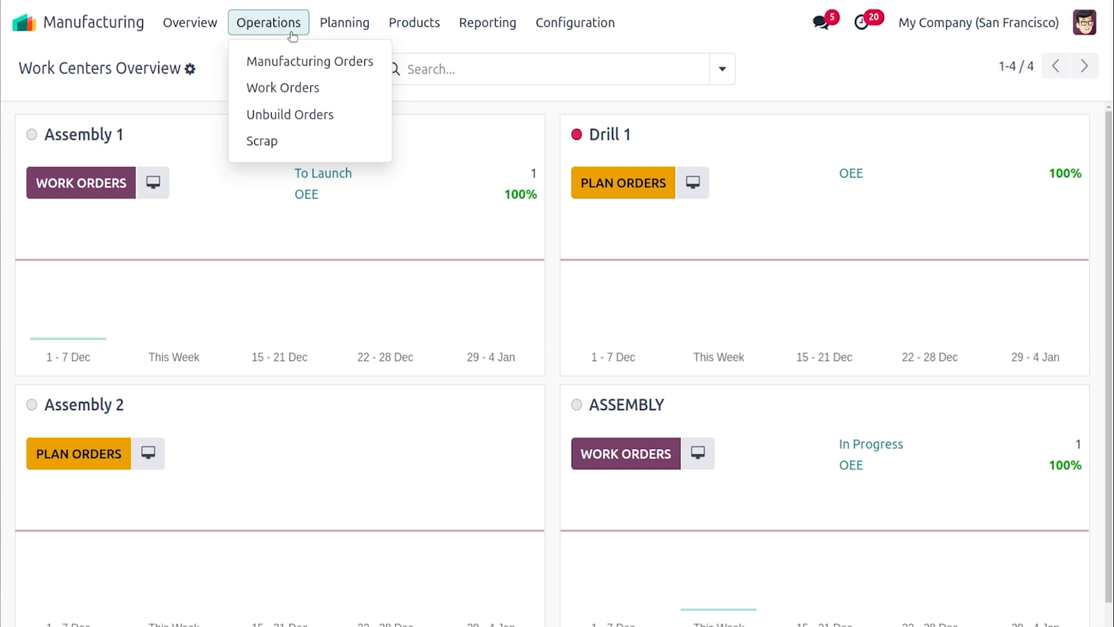
{"action": "left_click", "coordinate": [298, 64]}
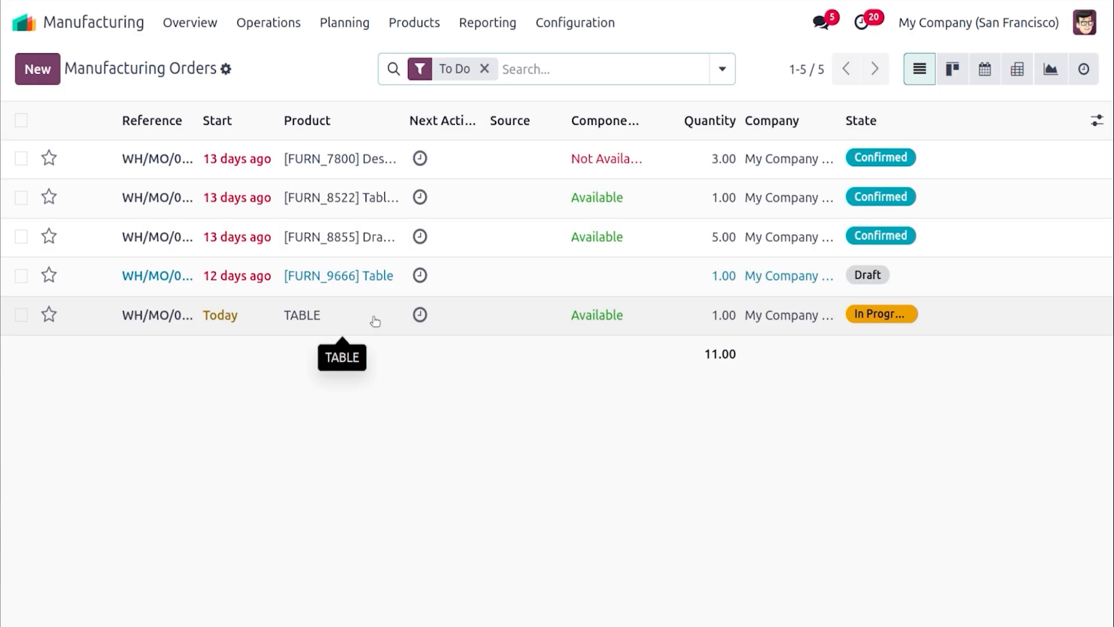
{"action": "left_click", "coordinate": [375, 321]}
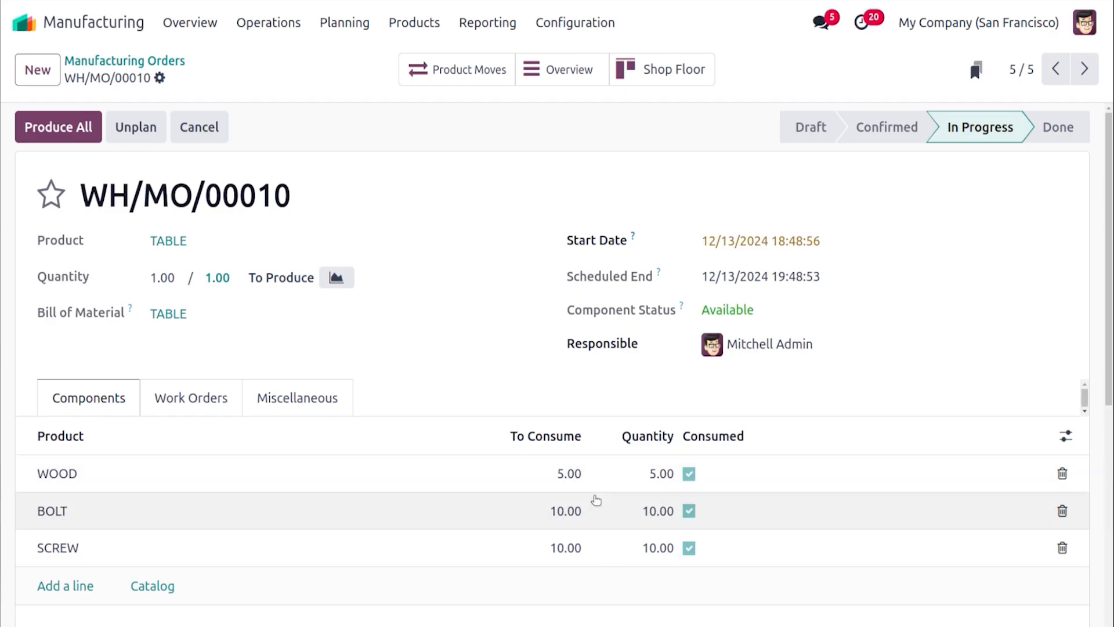
{"action": "left_click", "coordinate": [210, 397]}
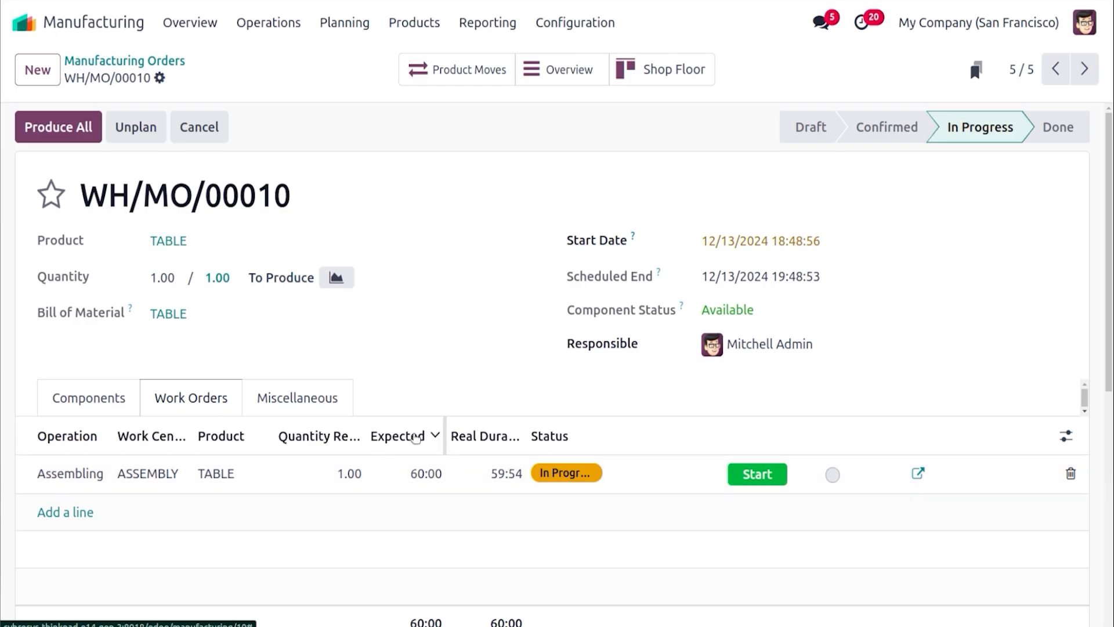
Try to set the Assembling work order's real duration to 60:00
{"action": "left_click", "coordinate": [493, 480]}
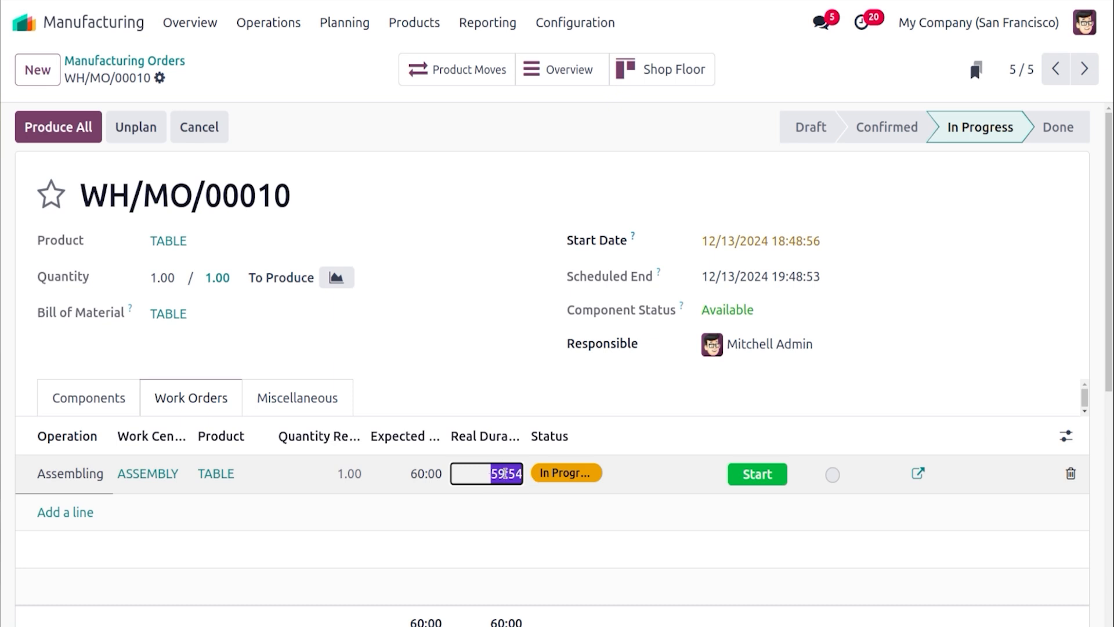
{"action": "left_click", "coordinate": [506, 474]}
{"action": "key", "text": "BackSpace"}
{"action": "key", "text": "BackSpace"}
{"action": "type", "text": "60"}
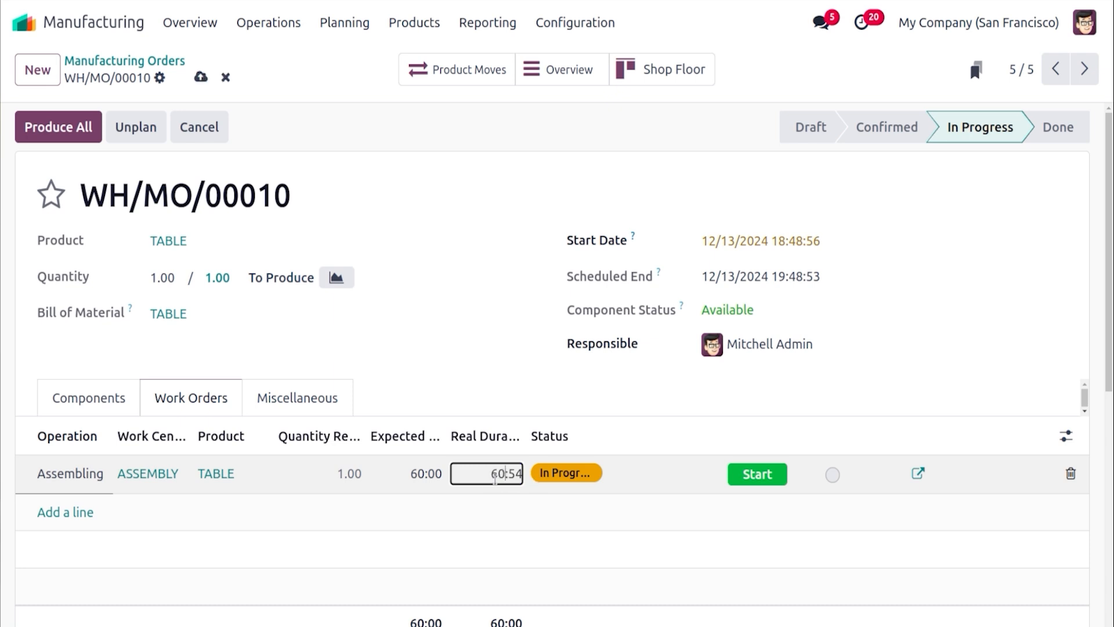
{"action": "double_click", "coordinate": [512, 473]}
{"action": "type", "text": "0"}
Review the operations of the TABLE bill of materials and return to the manufacturing order
{"action": "left_click", "coordinate": [465, 314]}
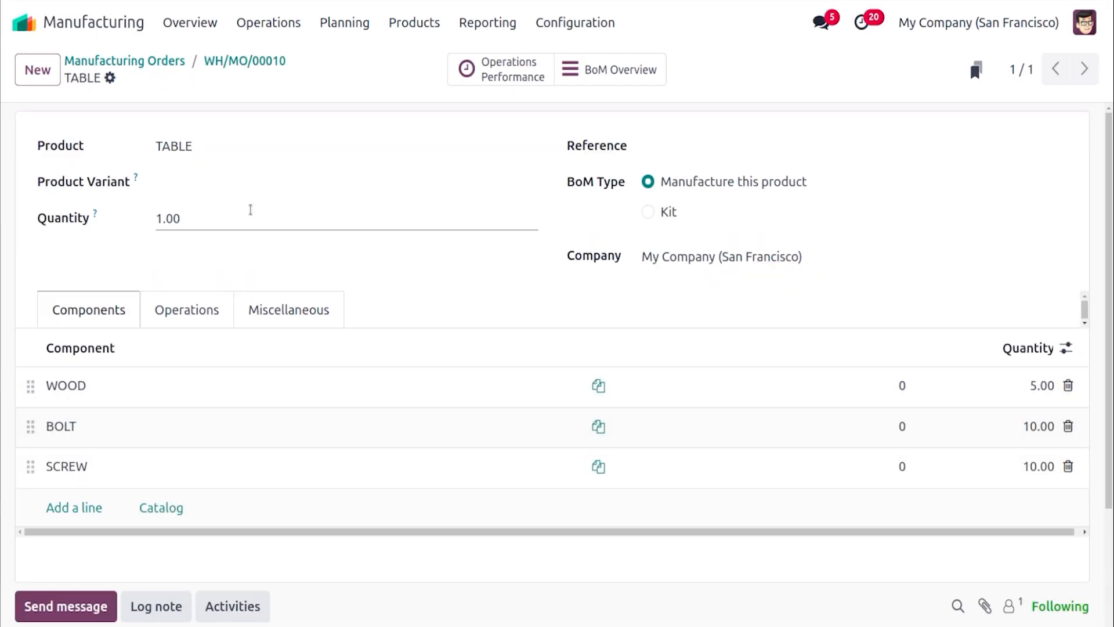
{"action": "left_click", "coordinate": [186, 306]}
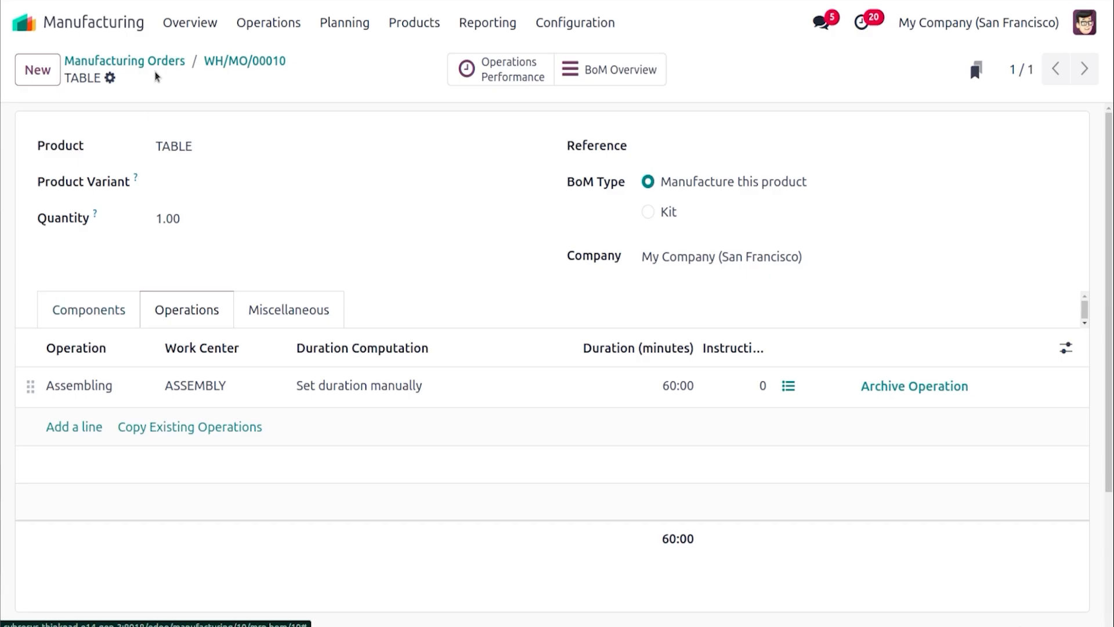
{"action": "left_click", "coordinate": [220, 65]}
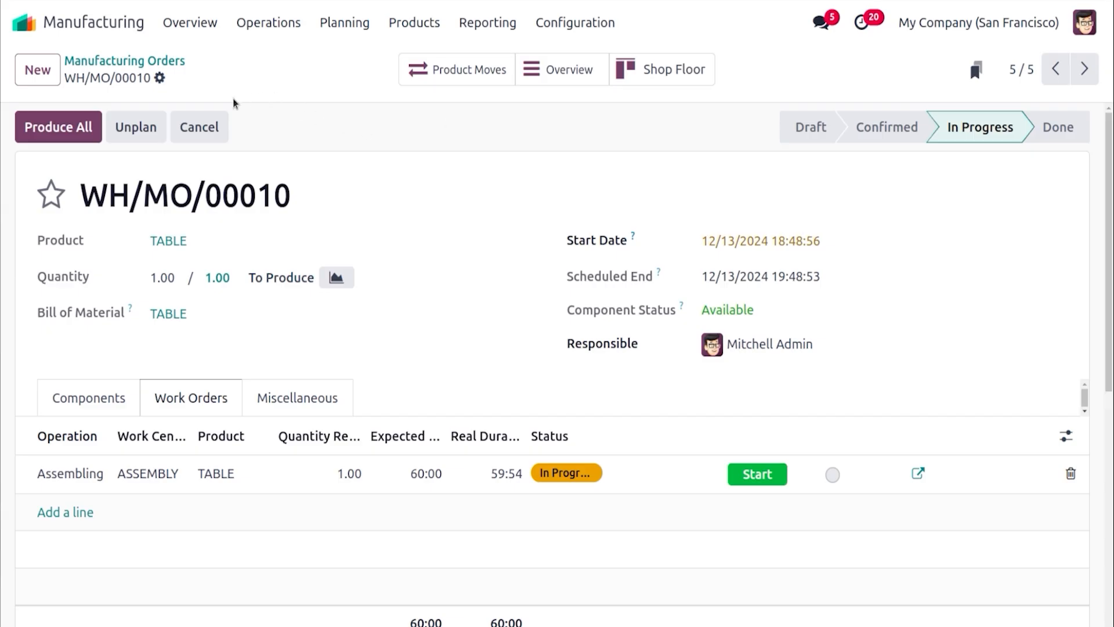
Post a WIP accounting entry for manufacturing order WH/MO/00010 in the Inventory Valuation journal
{"action": "left_click", "coordinate": [160, 78]}
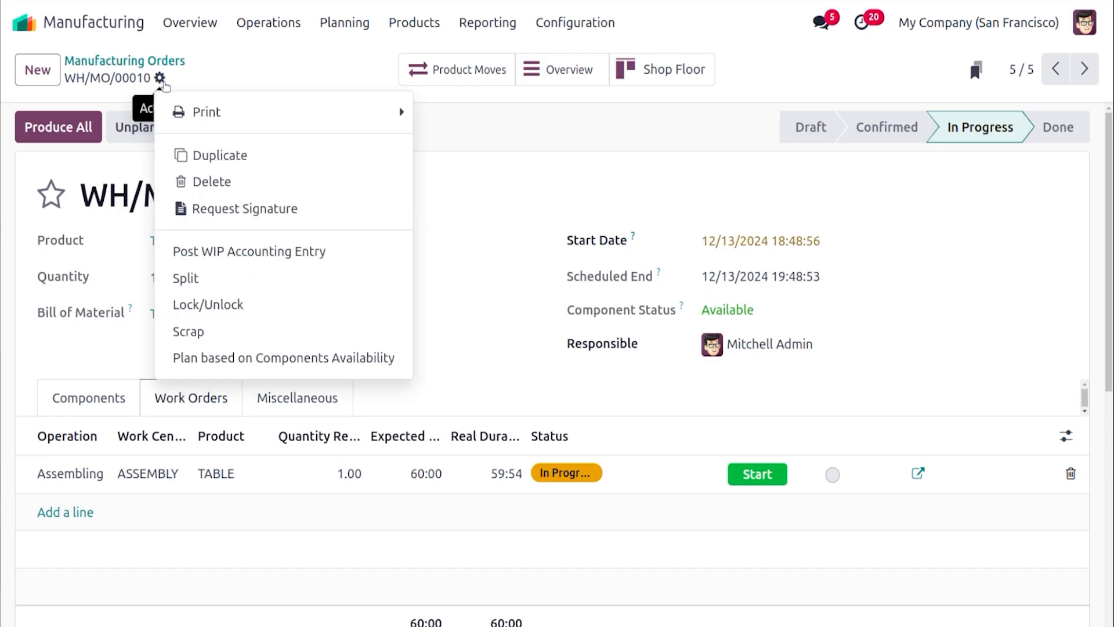
{"action": "left_click", "coordinate": [242, 256]}
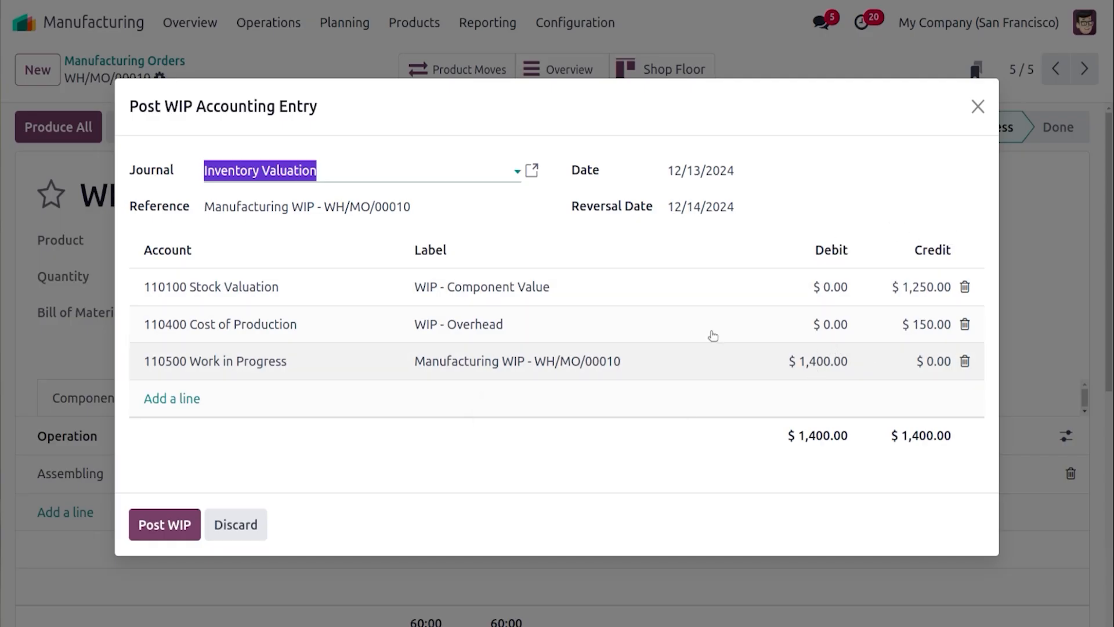
{"action": "left_click", "coordinate": [165, 525]}
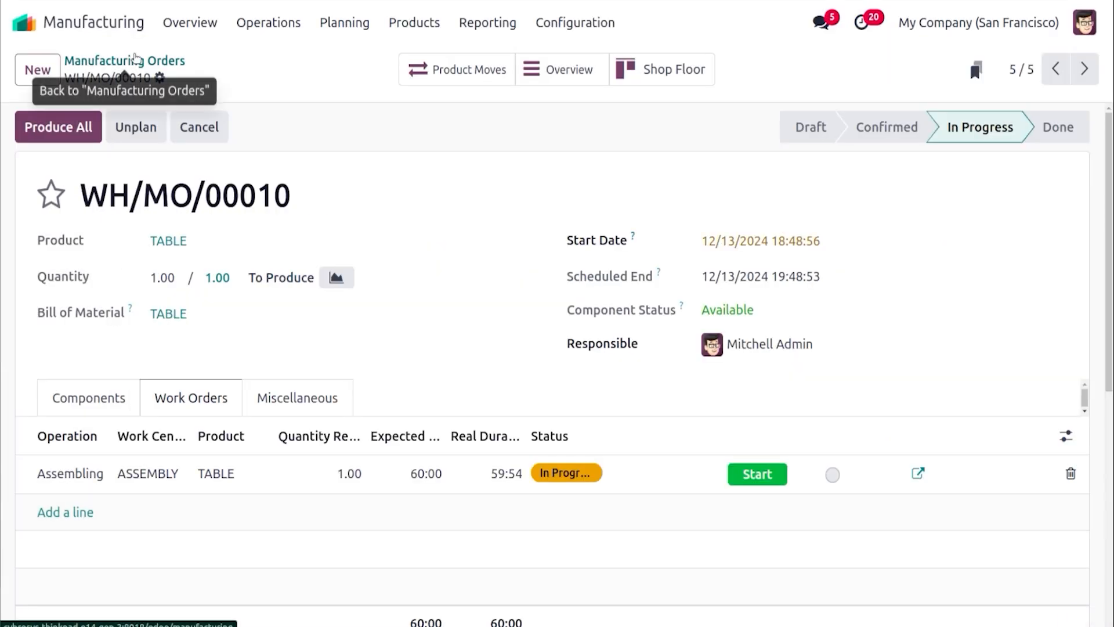
Select all five listed manufacturing orders and post a combined WIP accounting entry for them
{"action": "left_click", "coordinate": [135, 59]}
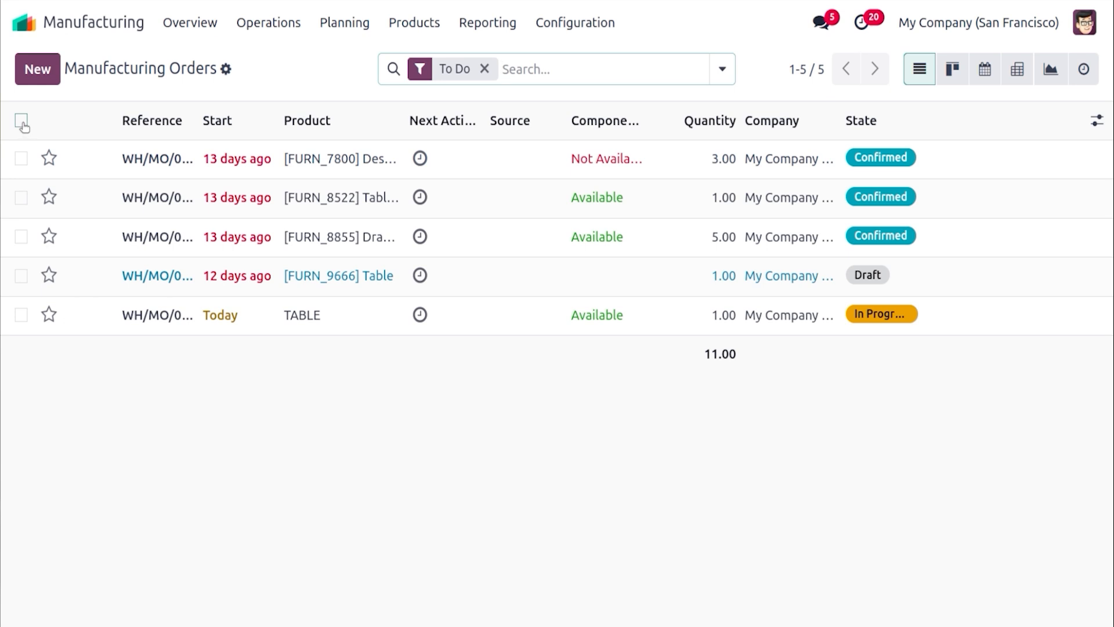
{"action": "left_click", "coordinate": [21, 122]}
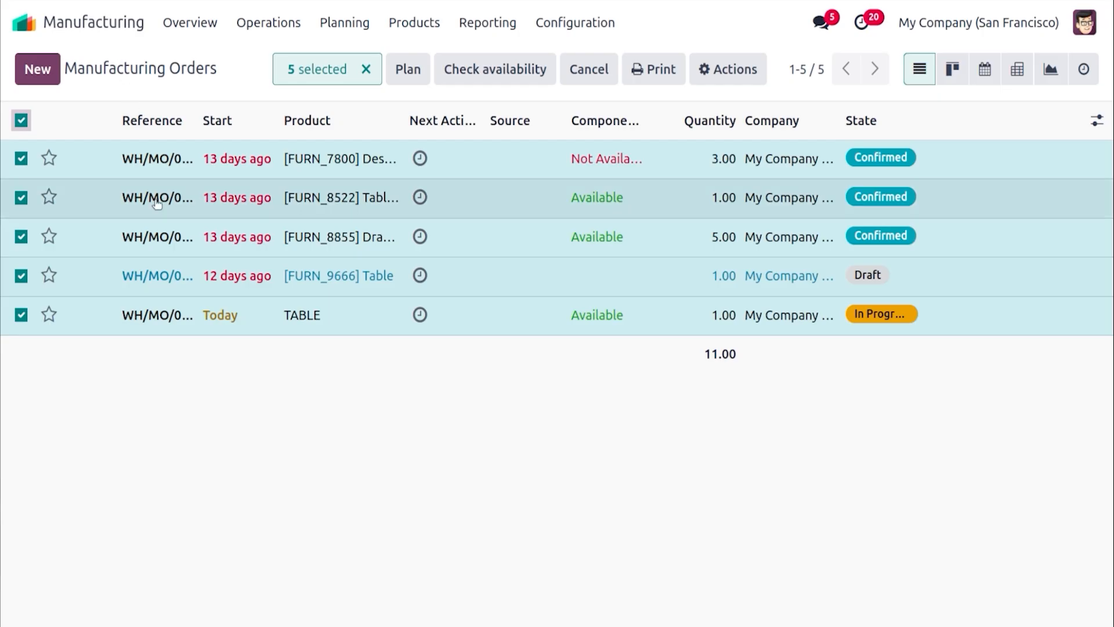
{"action": "left_click", "coordinate": [750, 71]}
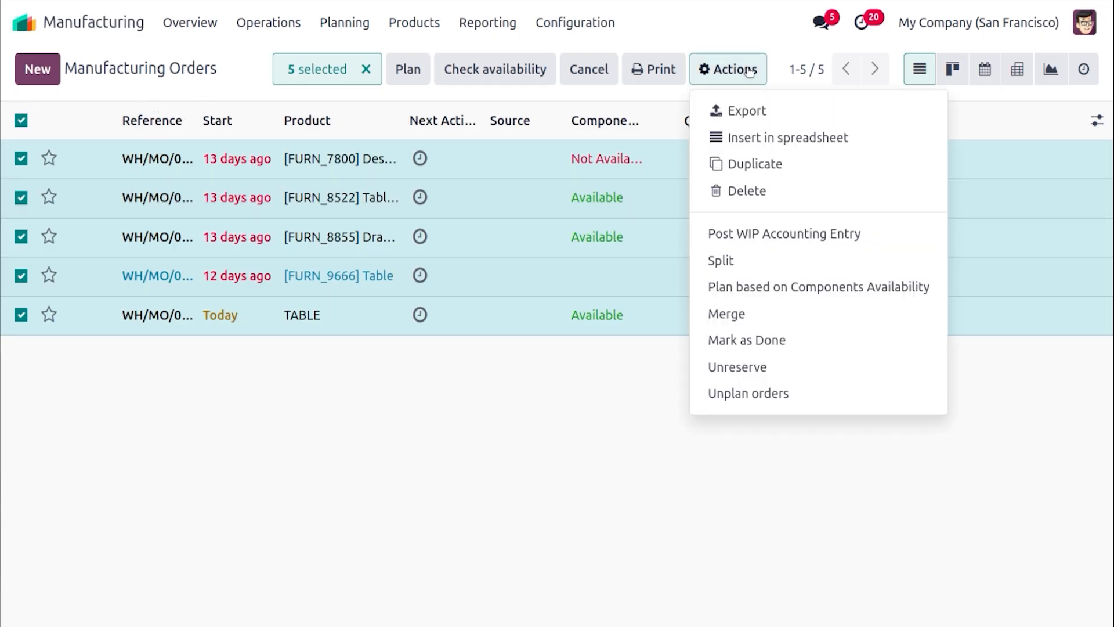
{"action": "left_click", "coordinate": [767, 238]}
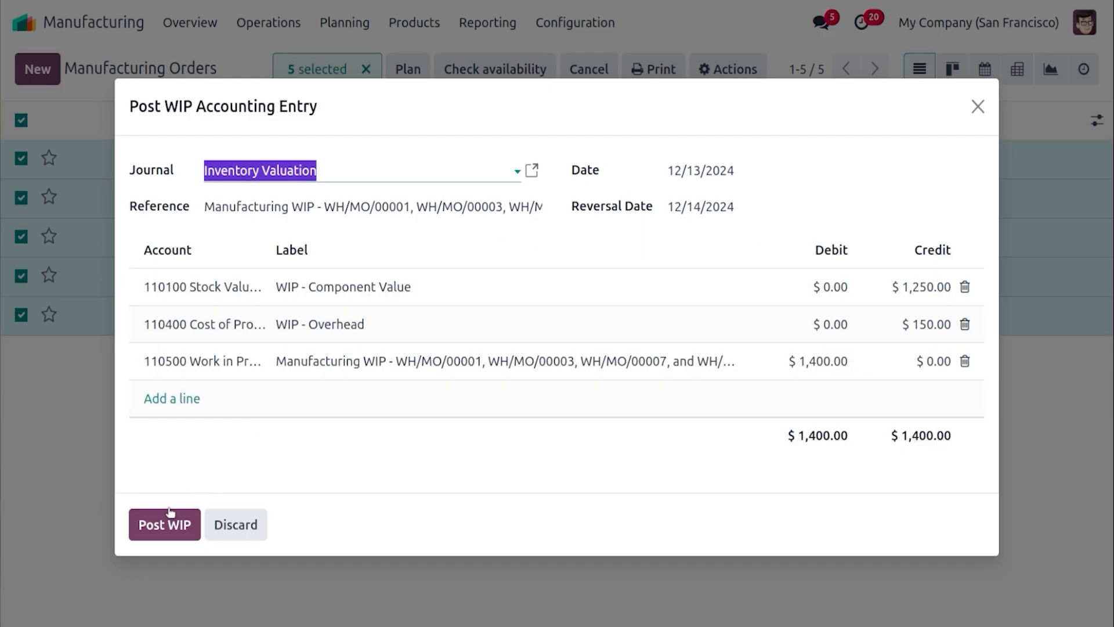
{"action": "left_click", "coordinate": [170, 513]}
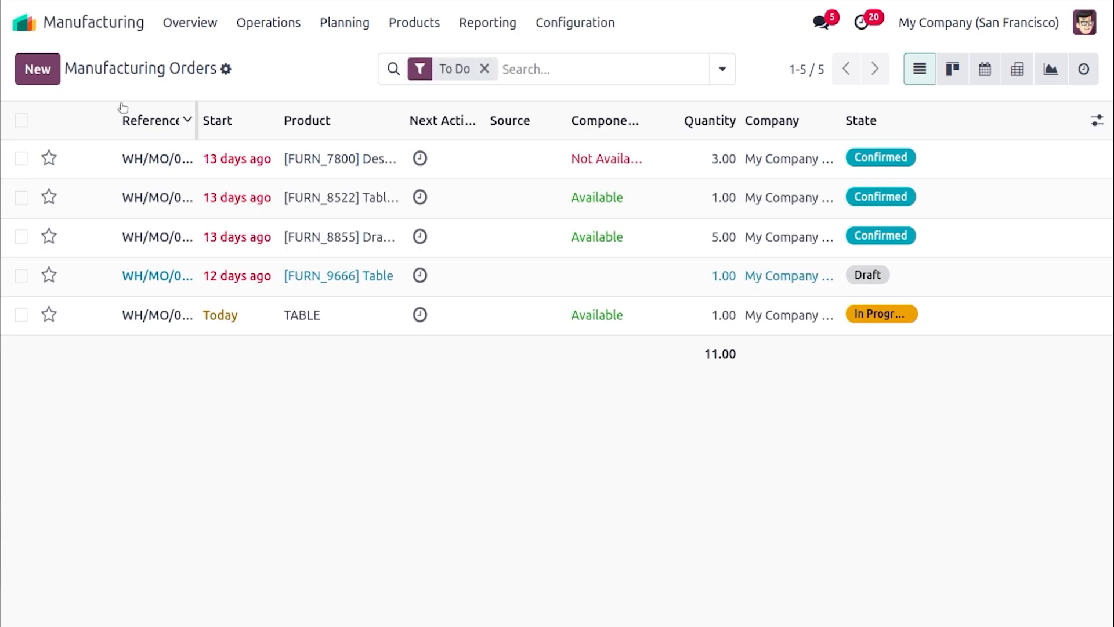
Switch to Accounting, open the posted Manufacturing WIP journal entry for WH/MO/00010, and return to the dashboard
{"action": "left_click", "coordinate": [23, 22]}
{"action": "type", "text": "a"}
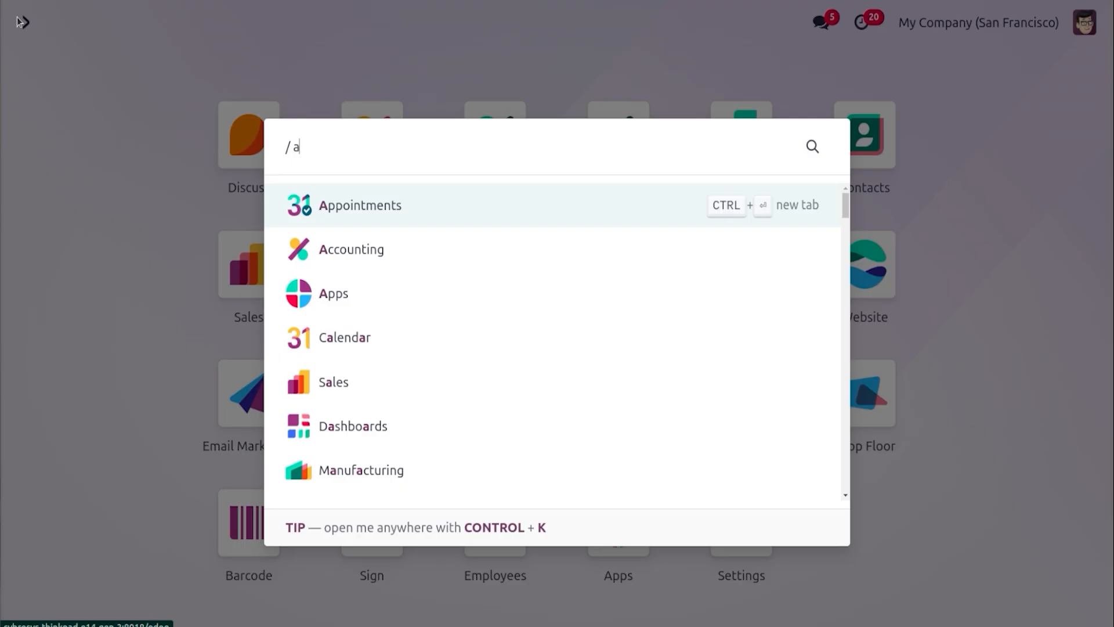
{"action": "type", "text": "cc"}
{"action": "key", "text": "Return"}
{"action": "left_click", "coordinate": [409, 23]}
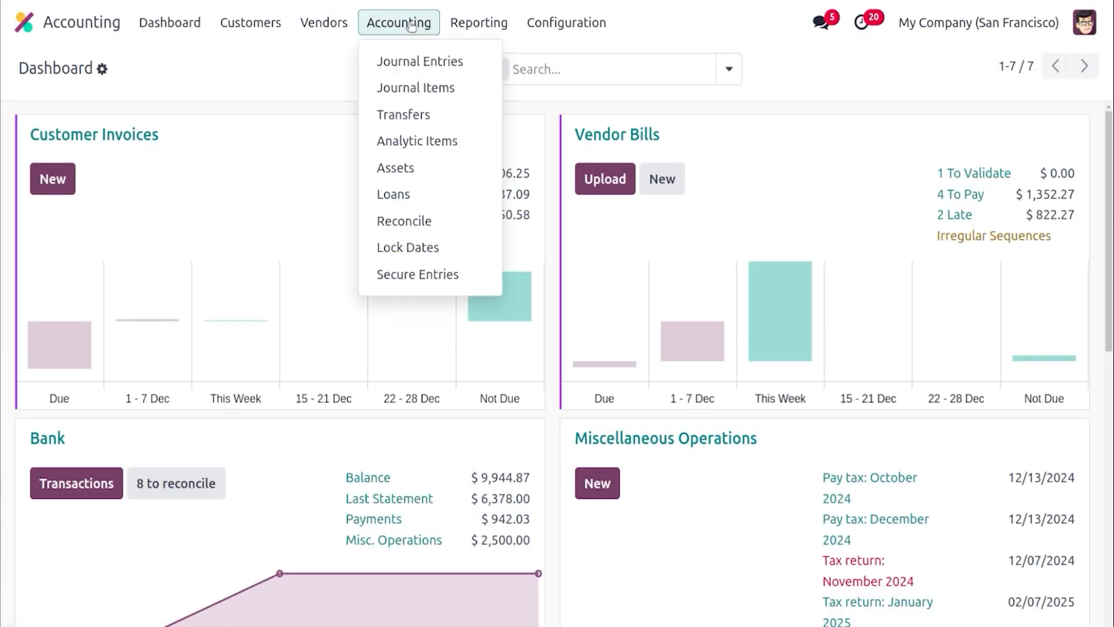
{"action": "left_click", "coordinate": [415, 61]}
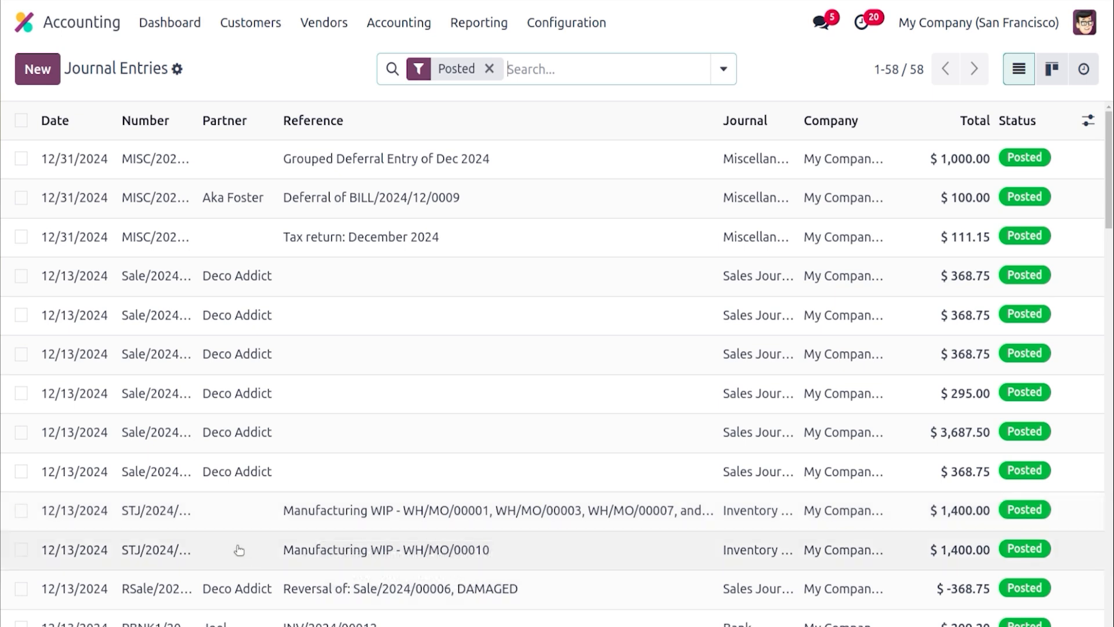
{"action": "left_click", "coordinate": [336, 551]}
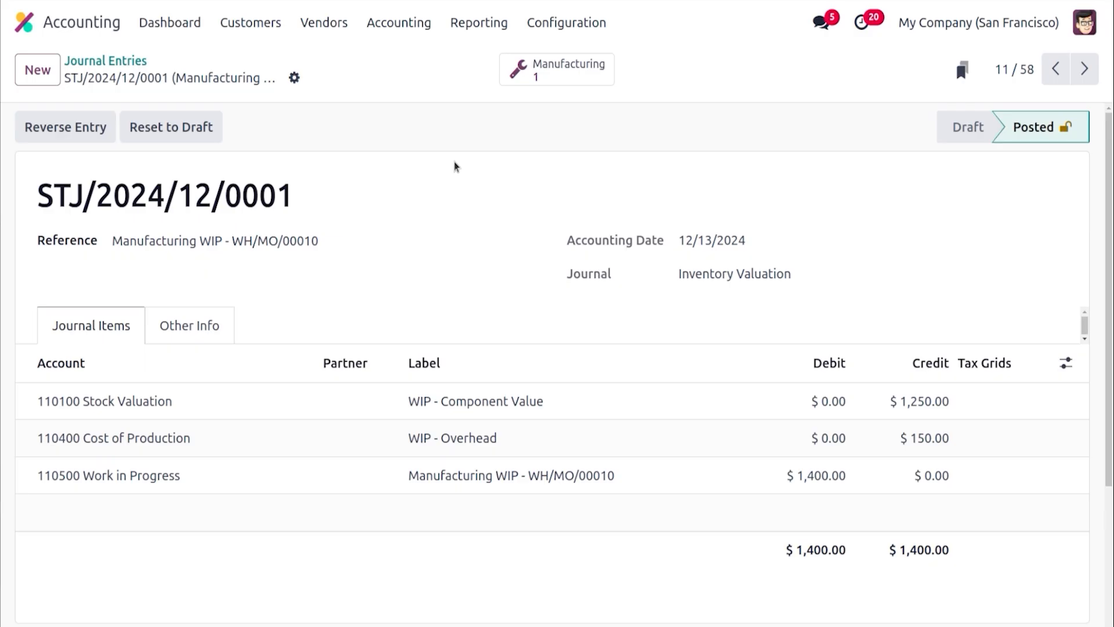
{"action": "left_click", "coordinate": [167, 29]}
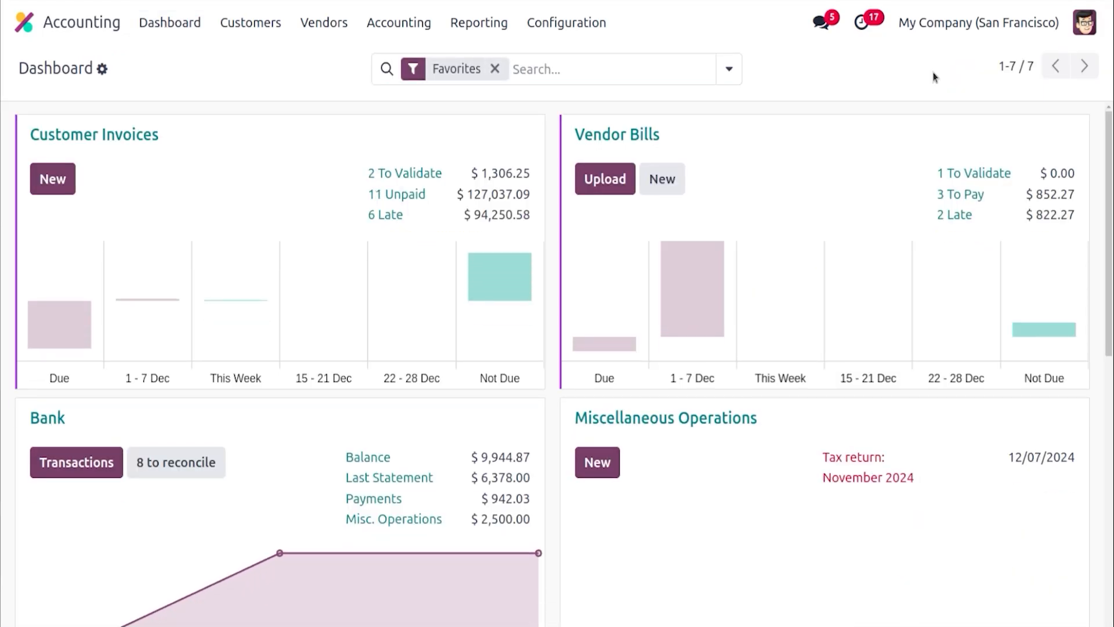
Open the Balance Sheet report
{"action": "left_click", "coordinate": [474, 28]}
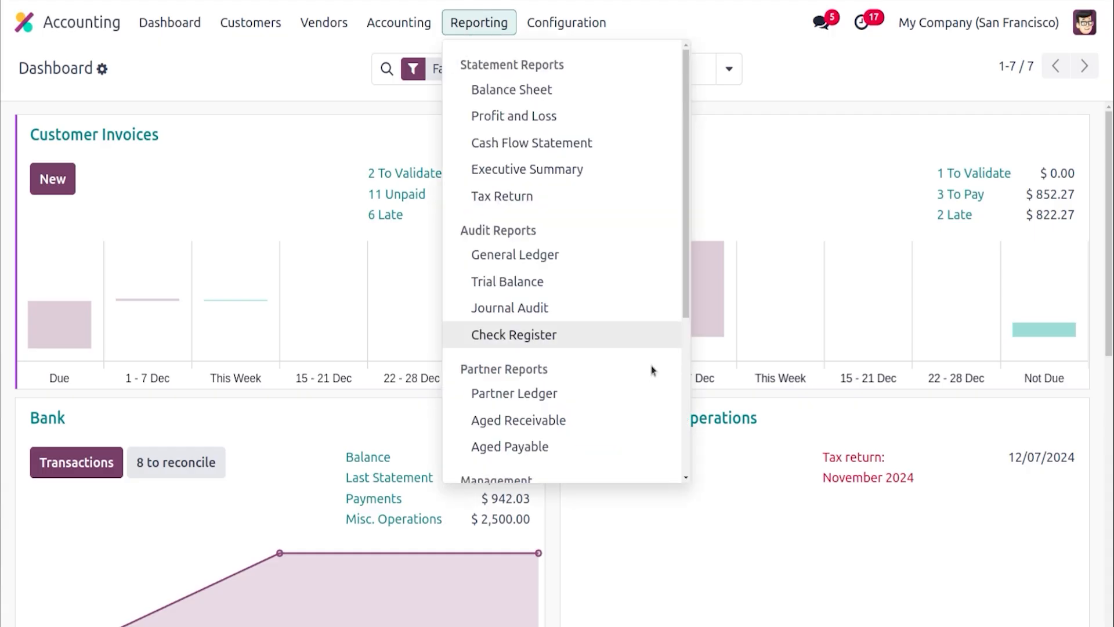
{"action": "scroll", "coordinate": [684, 454], "scroll_direction": "down", "scroll_amount": 5}
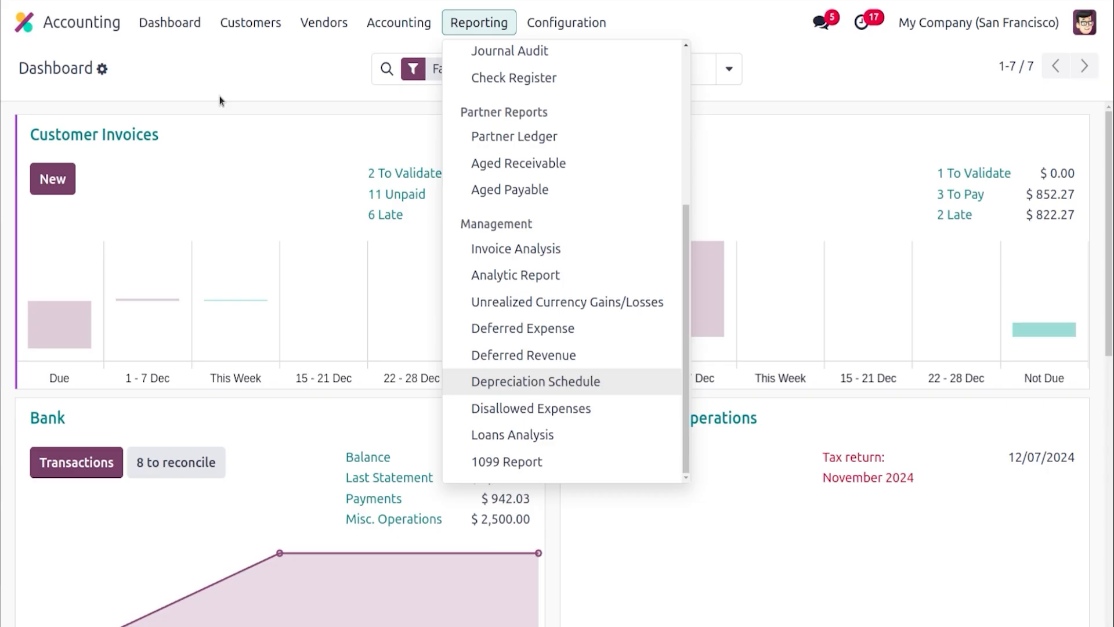
{"action": "left_click", "coordinate": [468, 33]}
{"action": "left_click", "coordinate": [468, 34]}
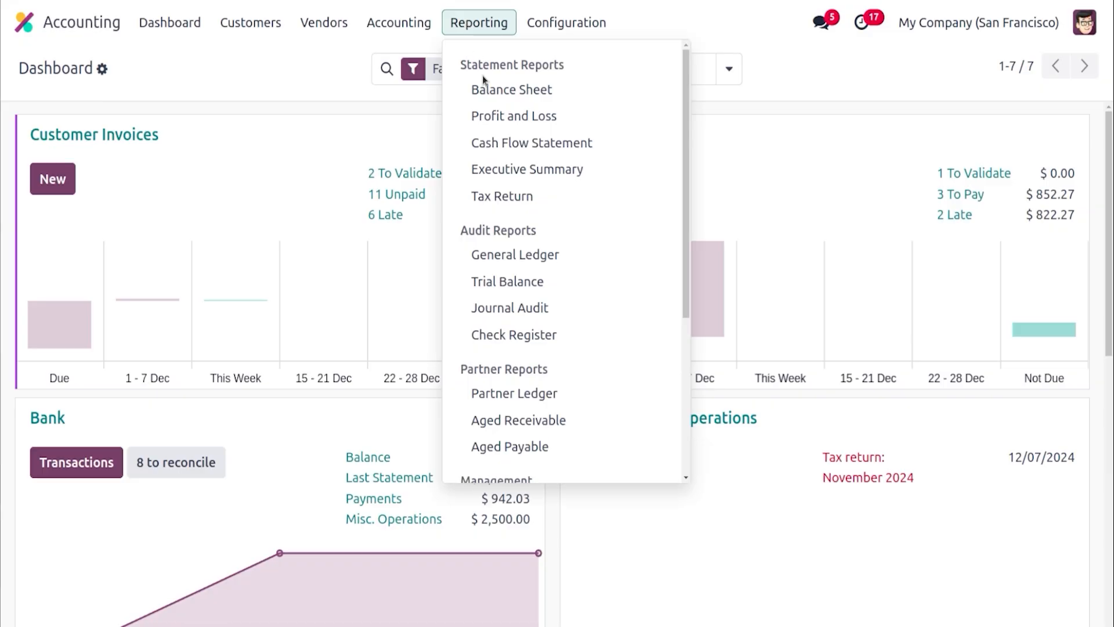
{"action": "left_click", "coordinate": [533, 93]}
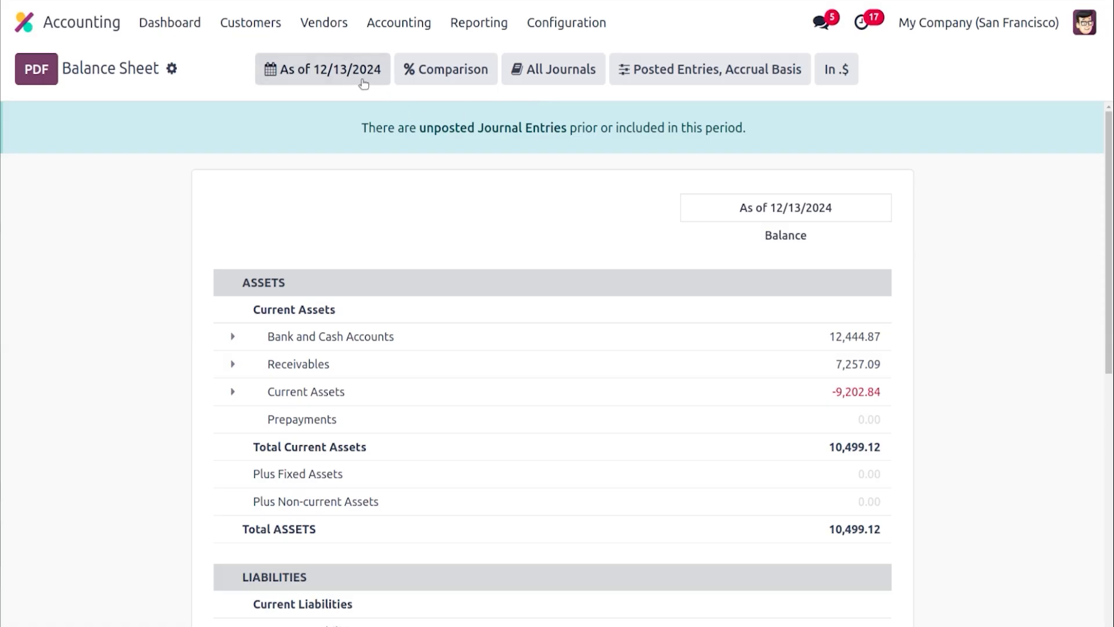
Examine the Balance Sheet's date, comparison, journal and entry option filters
{"action": "left_click", "coordinate": [359, 81]}
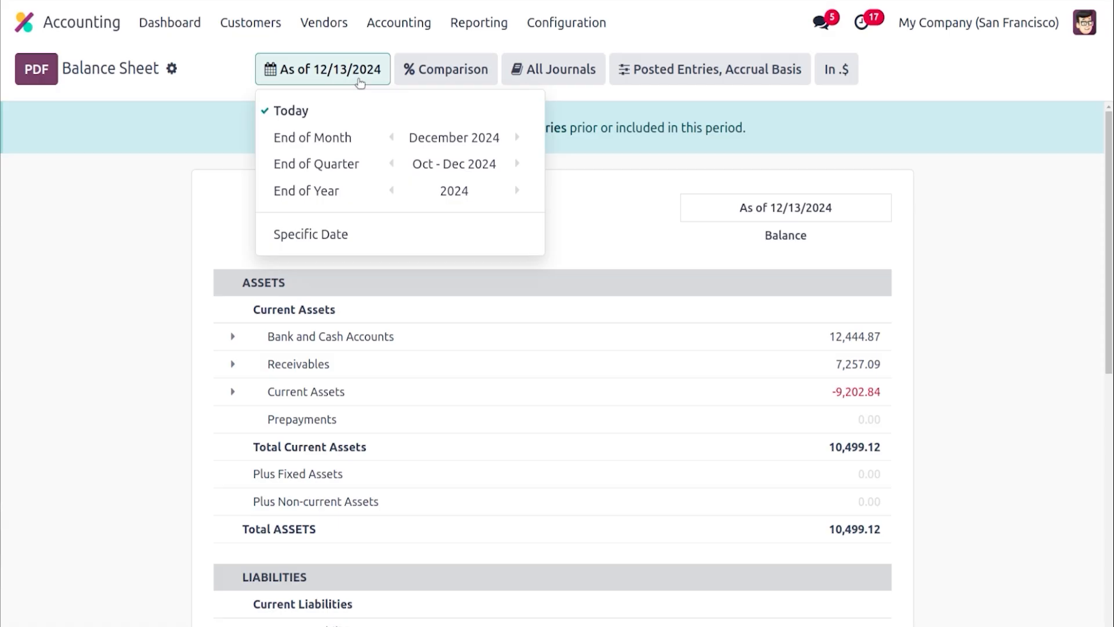
{"action": "left_click", "coordinate": [192, 130]}
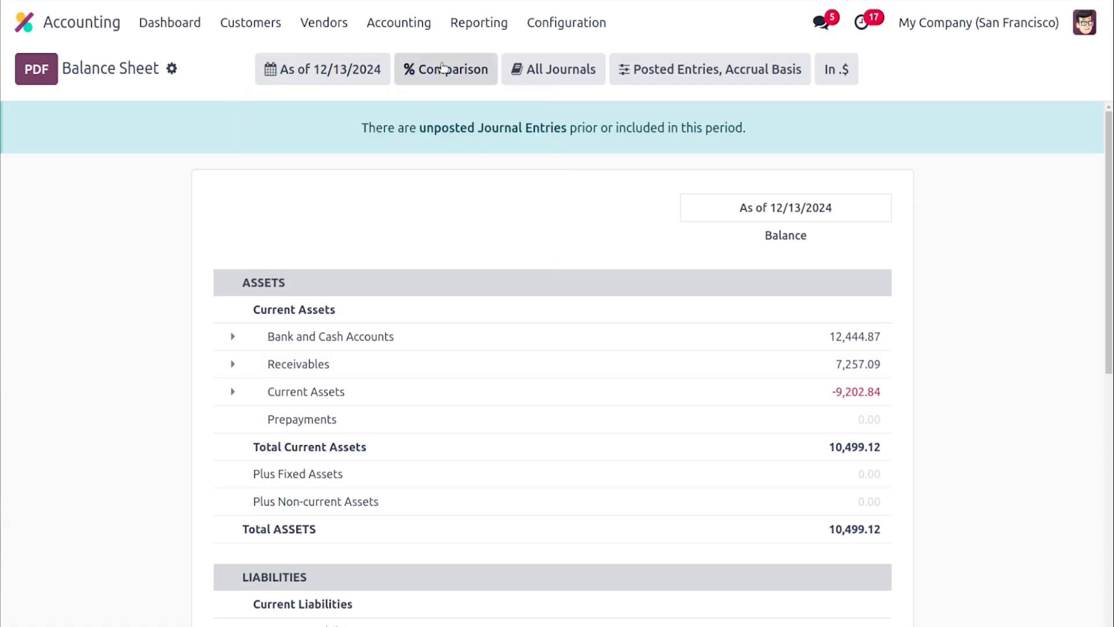
{"action": "left_click", "coordinate": [443, 67]}
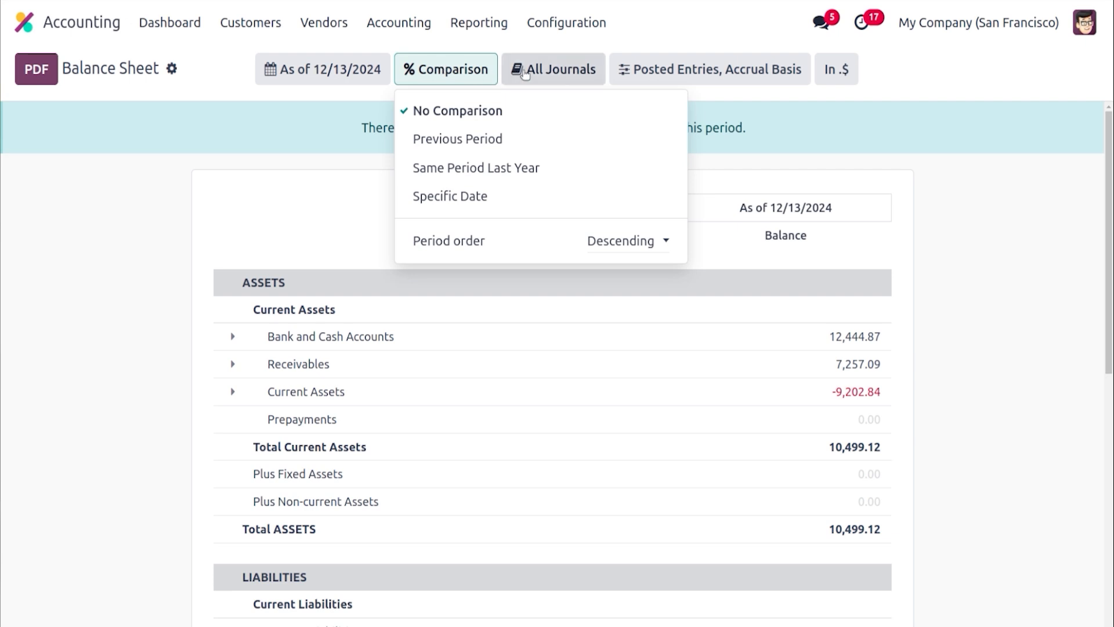
{"action": "left_click", "coordinate": [525, 71]}
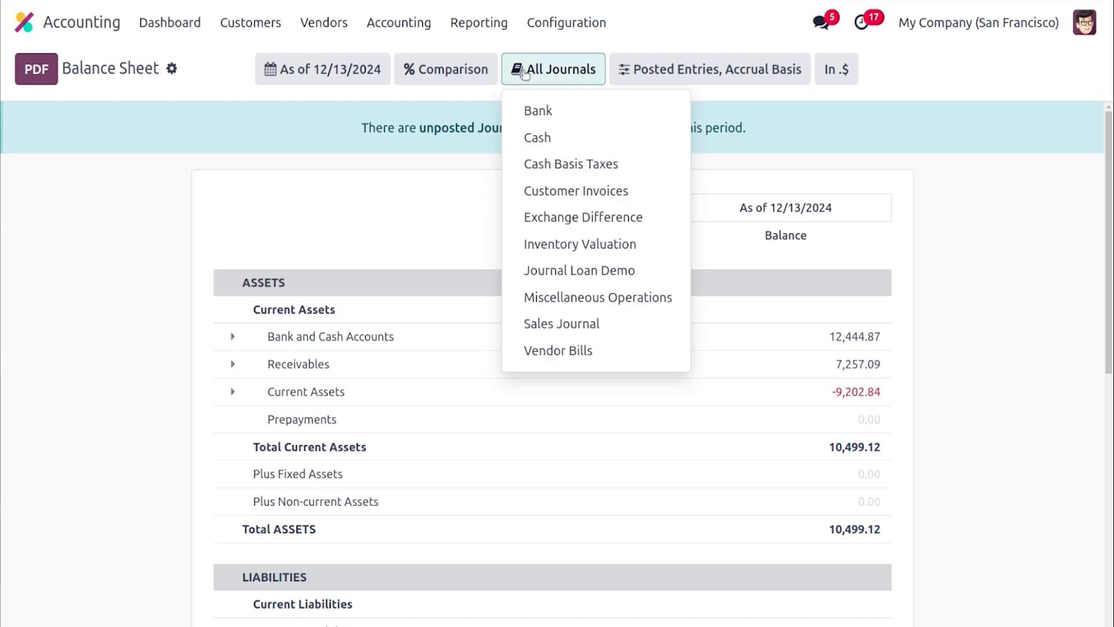
{"action": "left_click", "coordinate": [667, 75]}
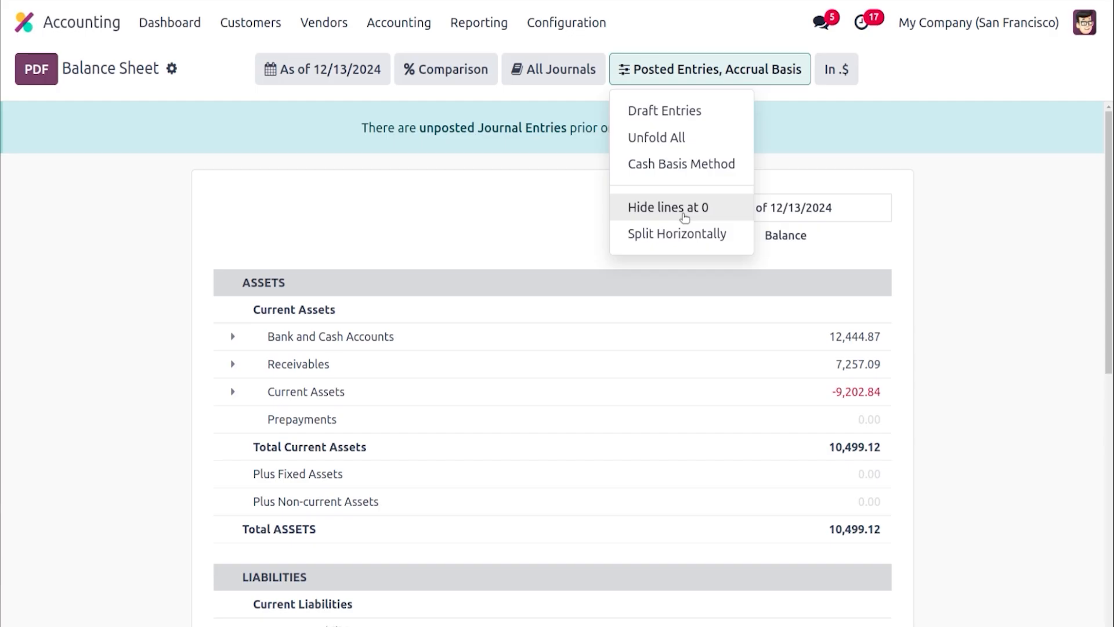
Turn on the Balance Sheet's Hide lines at 0 option, then turn it off again
{"action": "left_click", "coordinate": [685, 217]}
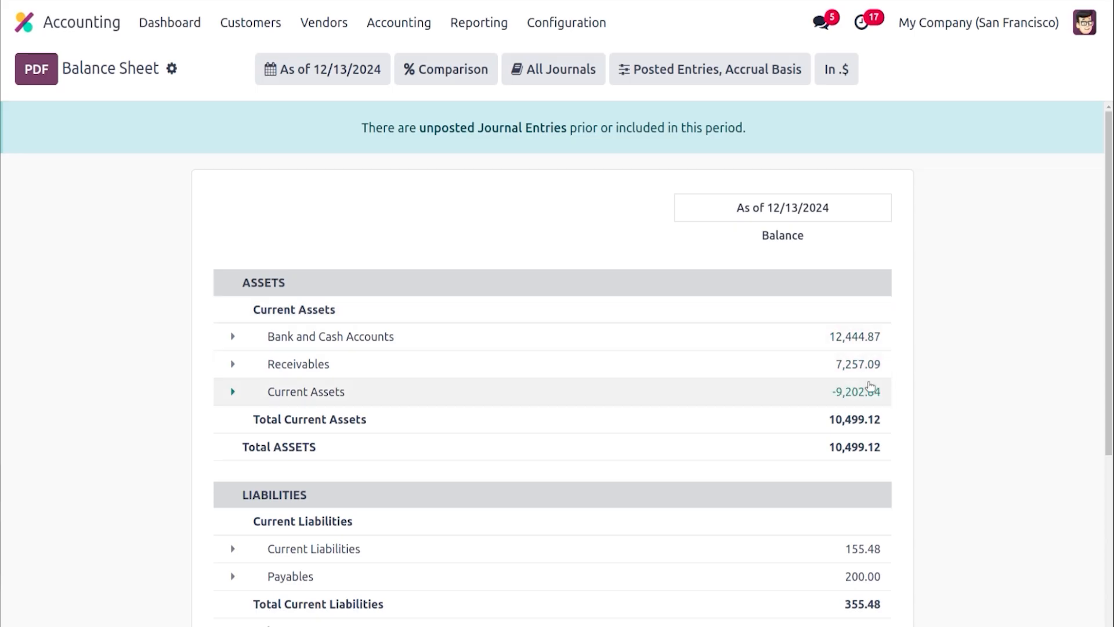
{"action": "left_click", "coordinate": [645, 79]}
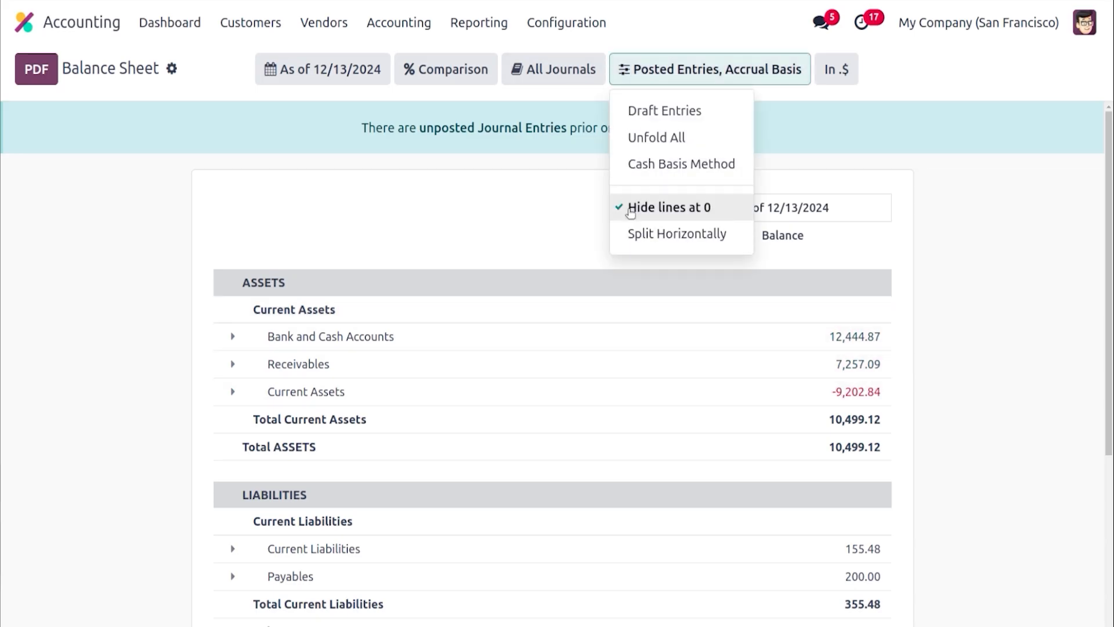
{"action": "left_click", "coordinate": [632, 209]}
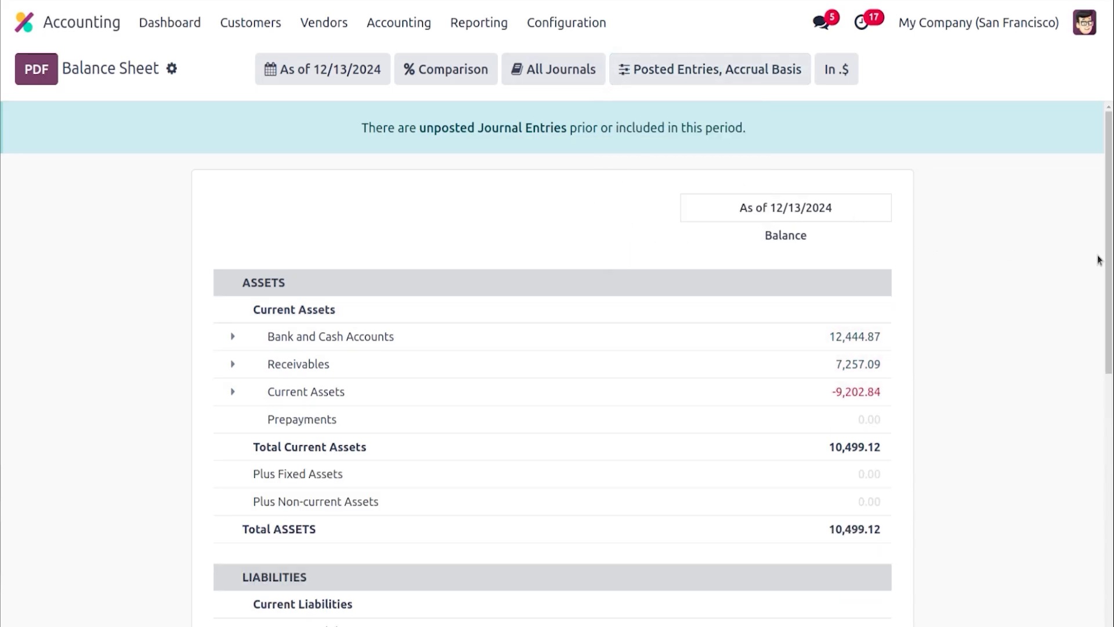
Switch the Balance Sheet to the Split Horizontally layout, then switch it back off
{"action": "scroll", "coordinate": [1101, 257], "scroll_direction": "down", "scroll_amount": 3}
{"action": "left_click", "coordinate": [729, 68]}
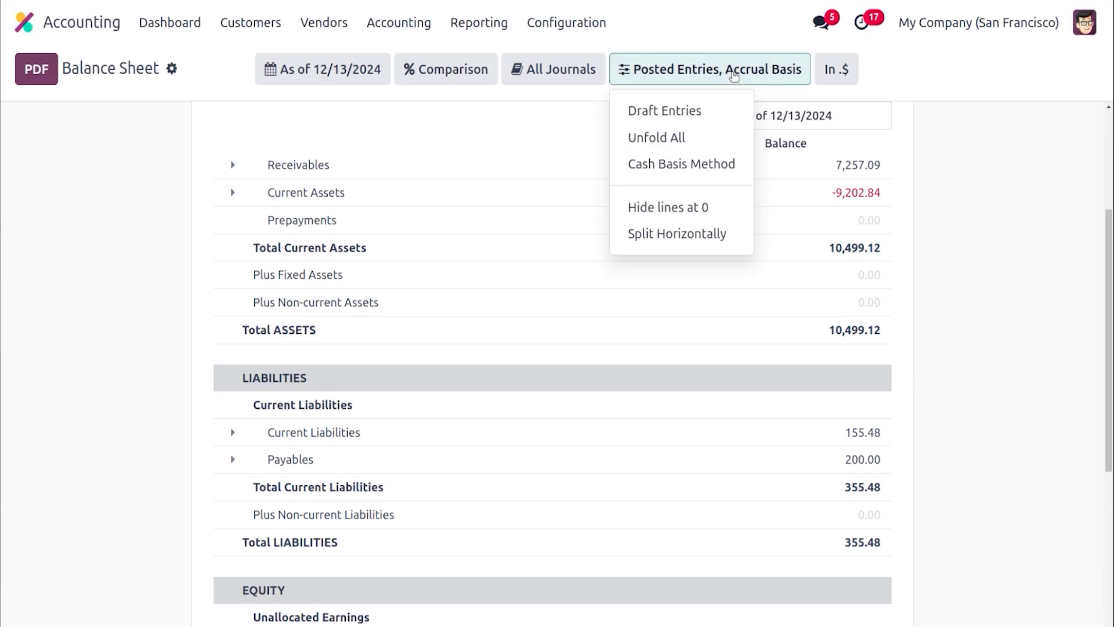
{"action": "left_click", "coordinate": [727, 234]}
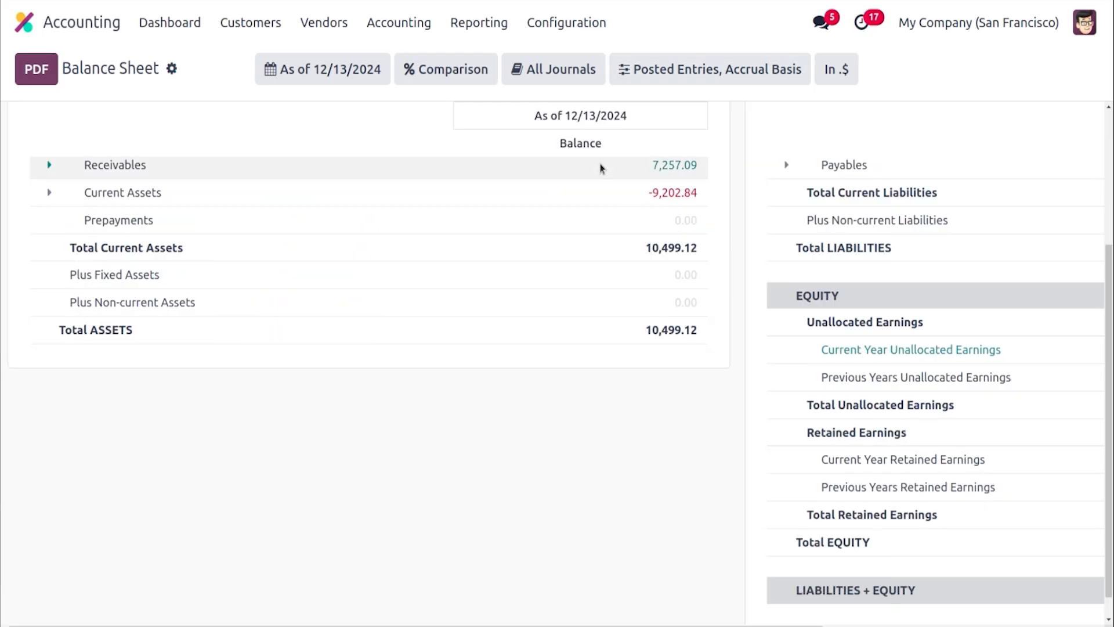
{"action": "left_click", "coordinate": [688, 69]}
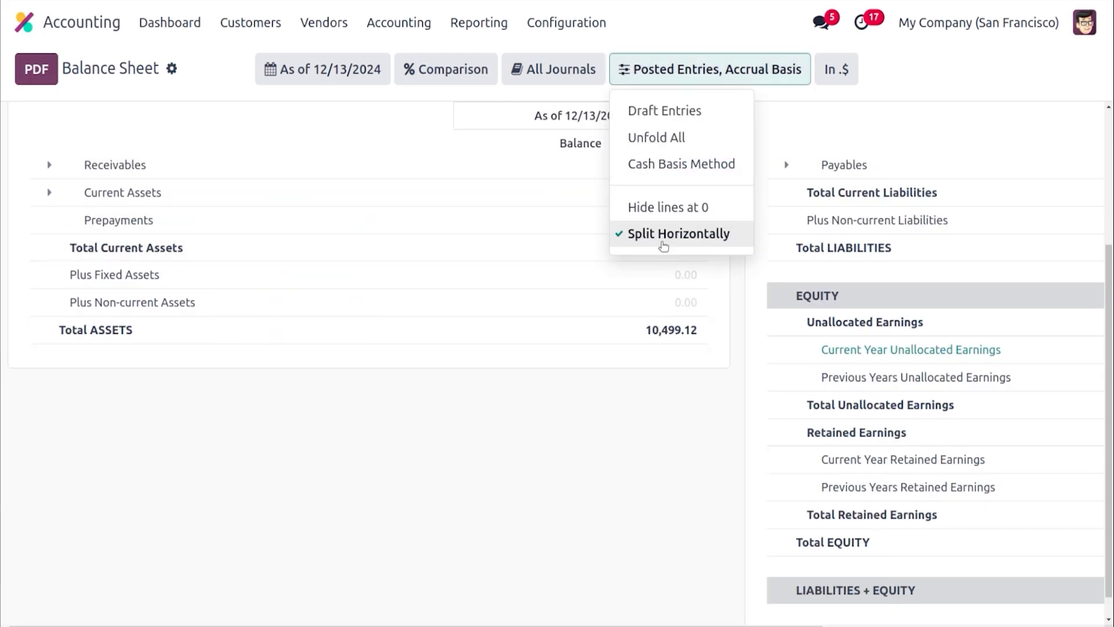
{"action": "left_click", "coordinate": [664, 233]}
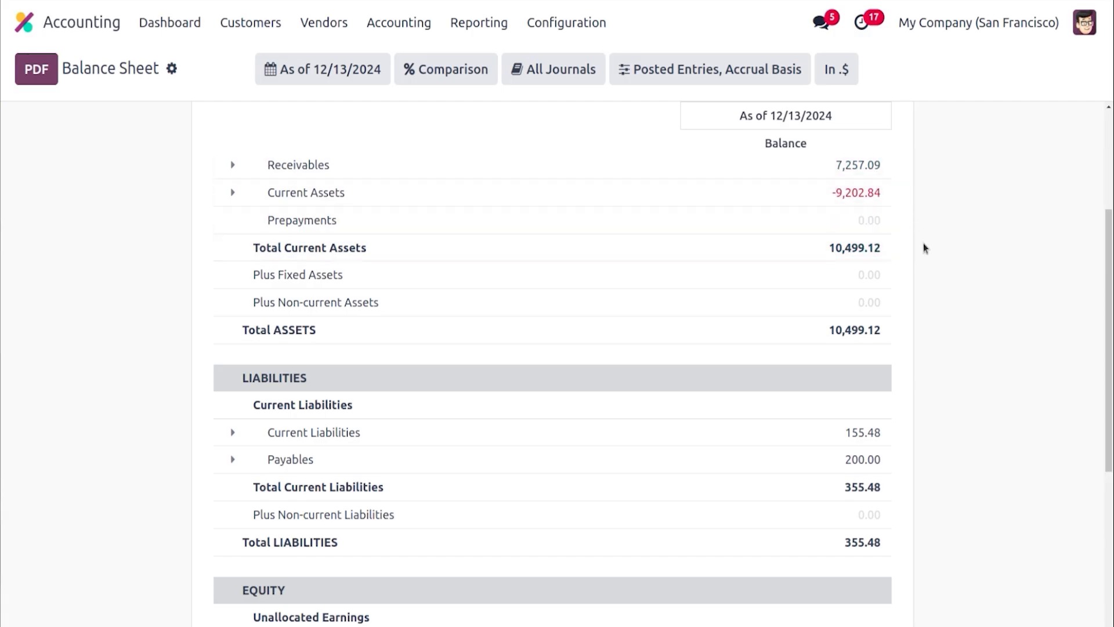
Open the Profit and Loss report
{"action": "left_click_drag", "start_coordinate": [1110, 260], "coordinate": [1111, 415]}
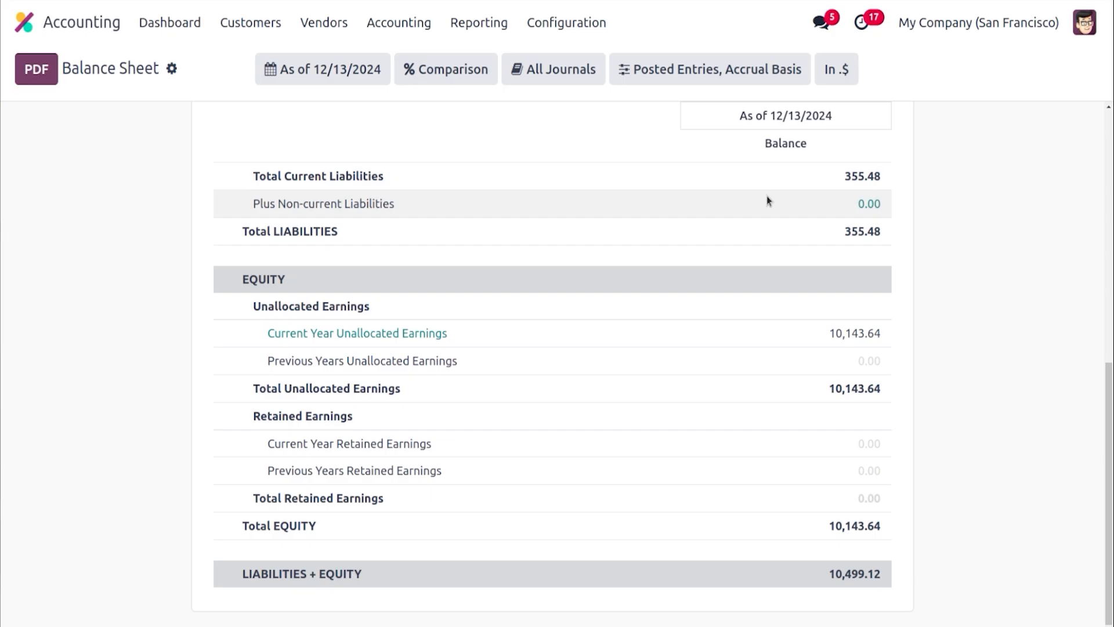
{"action": "left_click", "coordinate": [489, 24]}
{"action": "left_click", "coordinate": [500, 114]}
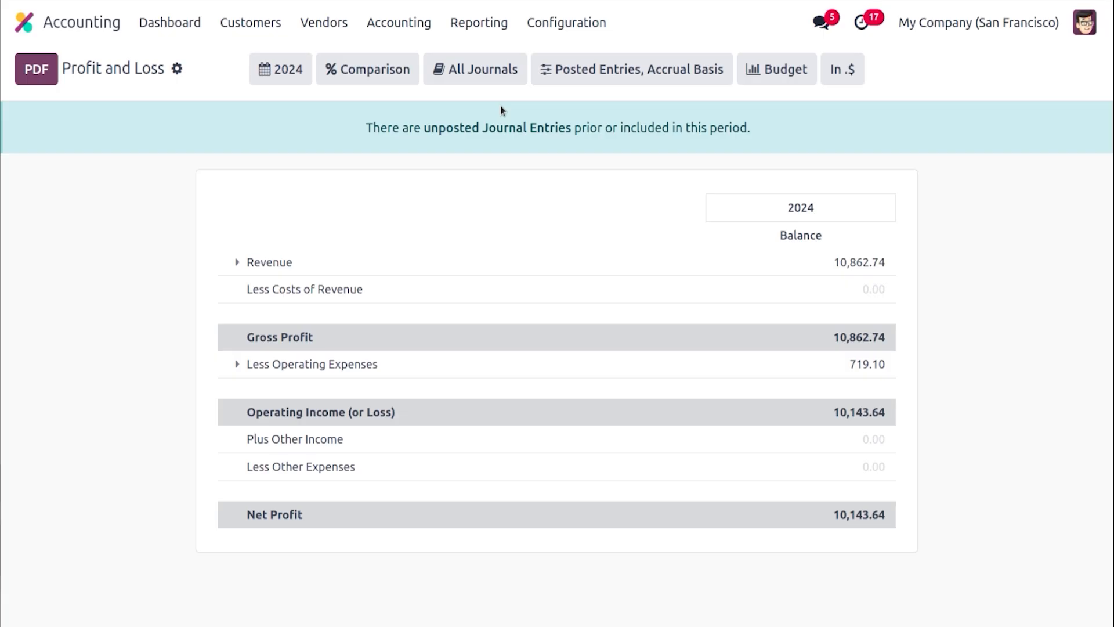
Examine the Profit and Loss report's date, comparison, journal, entry option and budget filters
{"action": "left_click", "coordinate": [282, 78]}
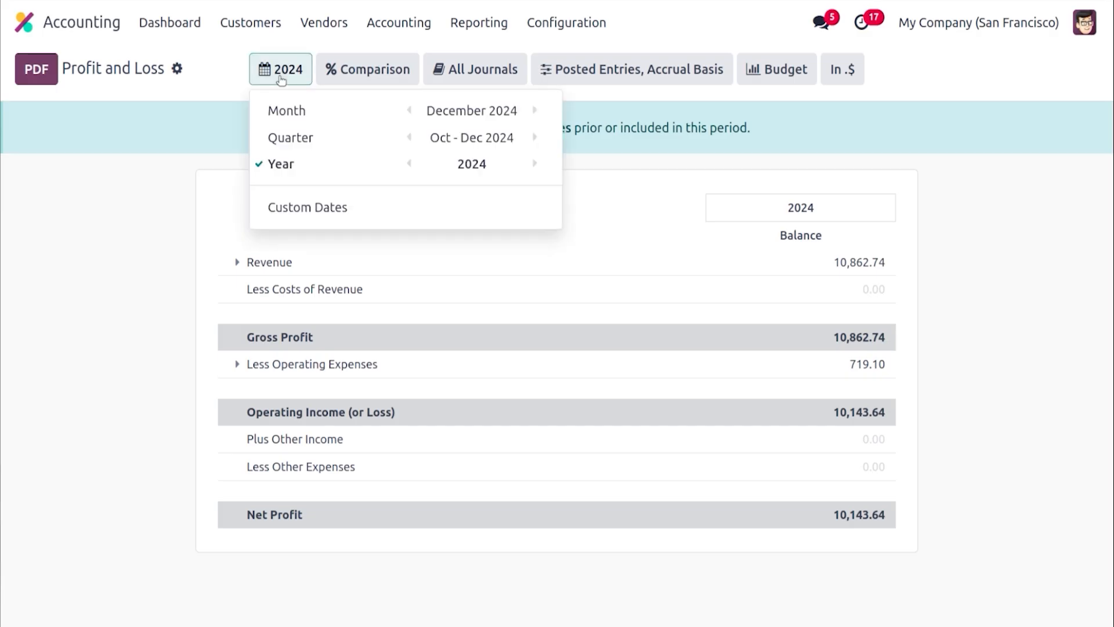
{"action": "left_click", "coordinate": [367, 69]}
{"action": "left_click", "coordinate": [474, 69]}
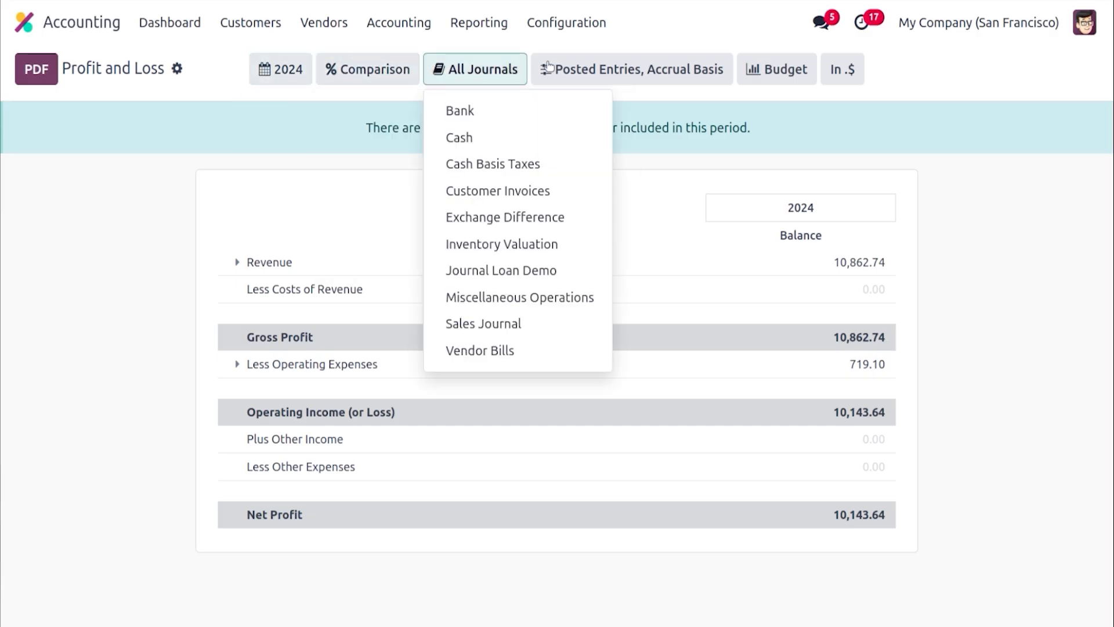
{"action": "left_click", "coordinate": [592, 74]}
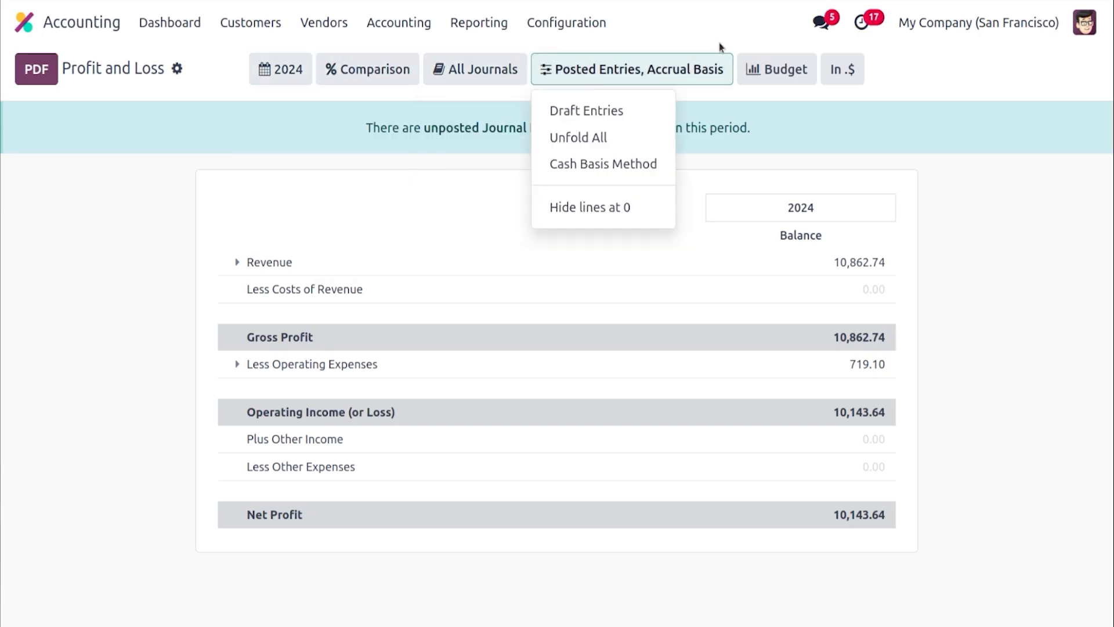
{"action": "left_click", "coordinate": [782, 70]}
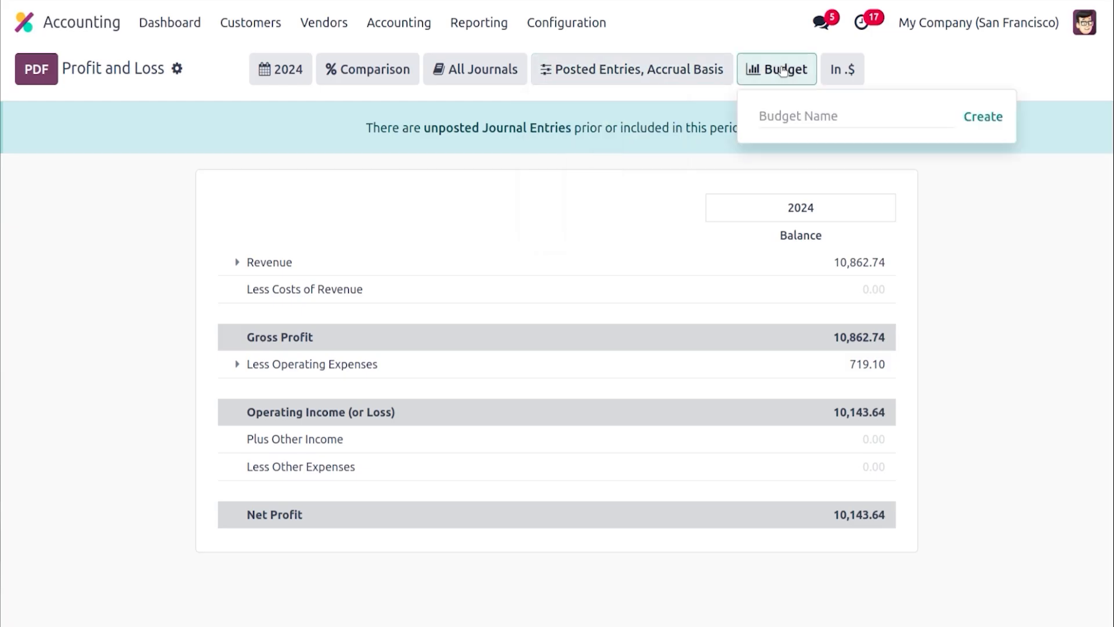
{"action": "left_click", "coordinate": [760, 38]}
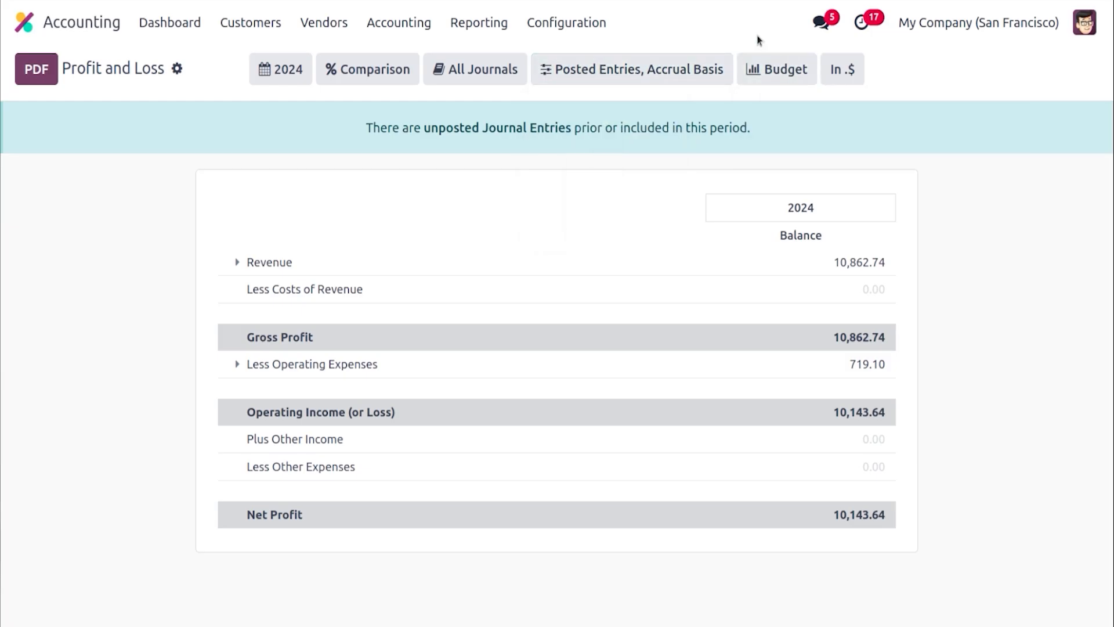
Open the Cash Flow Statement report and scroll through its sections
{"action": "left_click", "coordinate": [476, 24]}
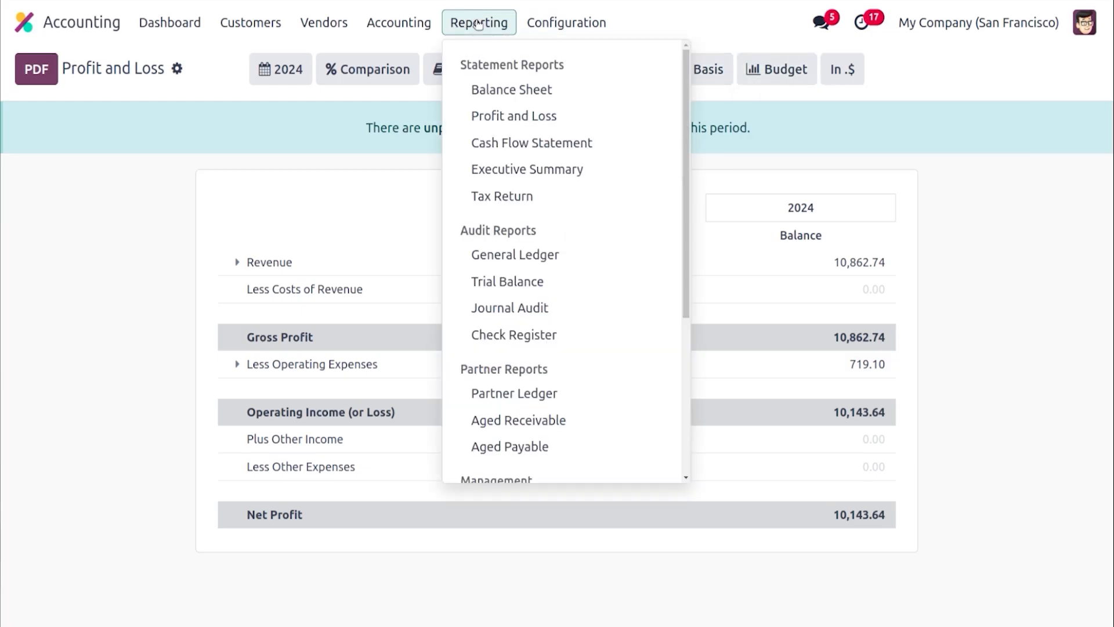
{"action": "left_click", "coordinate": [496, 142]}
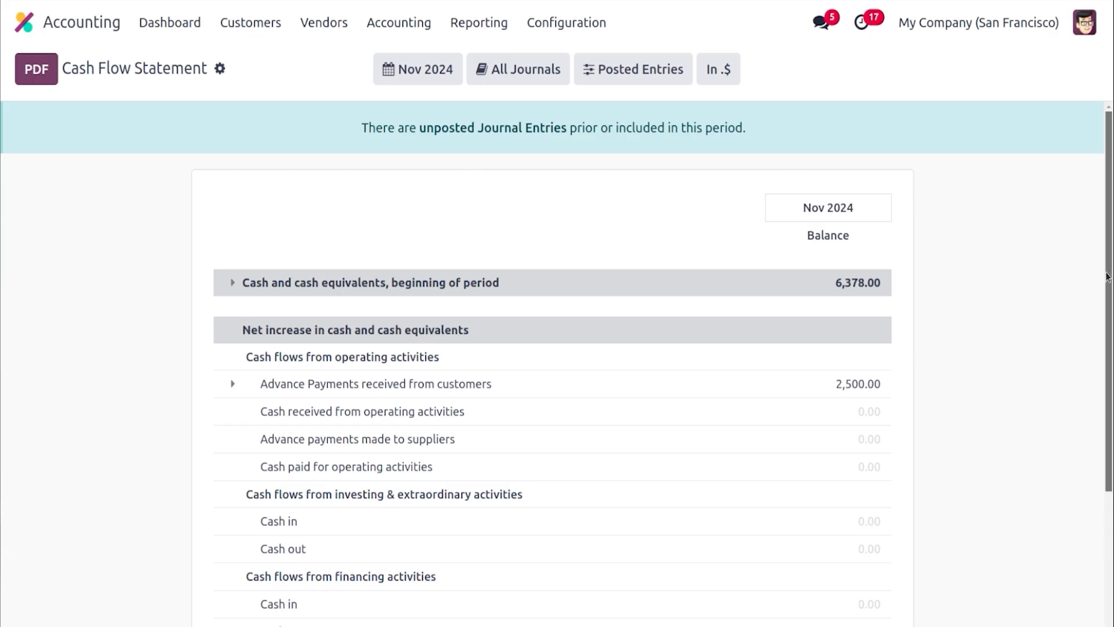
{"action": "scroll", "coordinate": [1111, 281], "scroll_direction": "down", "scroll_amount": 3}
{"action": "scroll", "coordinate": [1112, 287], "scroll_direction": "up", "scroll_amount": 2}
{"action": "left_click_drag", "start_coordinate": [1112, 288], "coordinate": [1112, 260]}
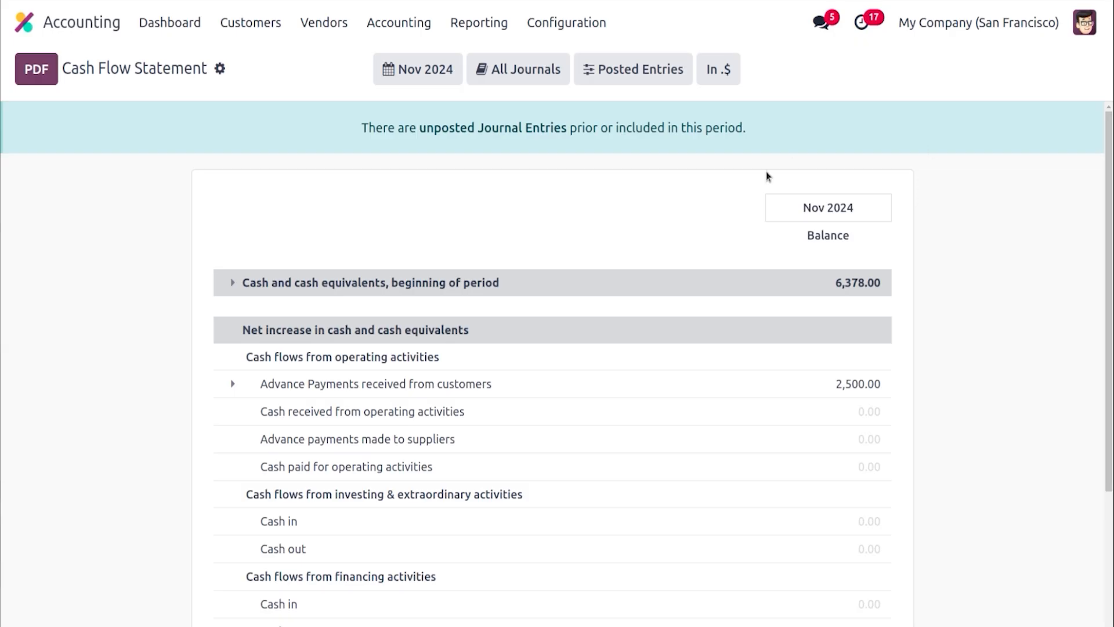
Open the Executive Summary report and scroll through its cash, profitability, balance sheet and position figures
{"action": "left_click", "coordinate": [475, 17]}
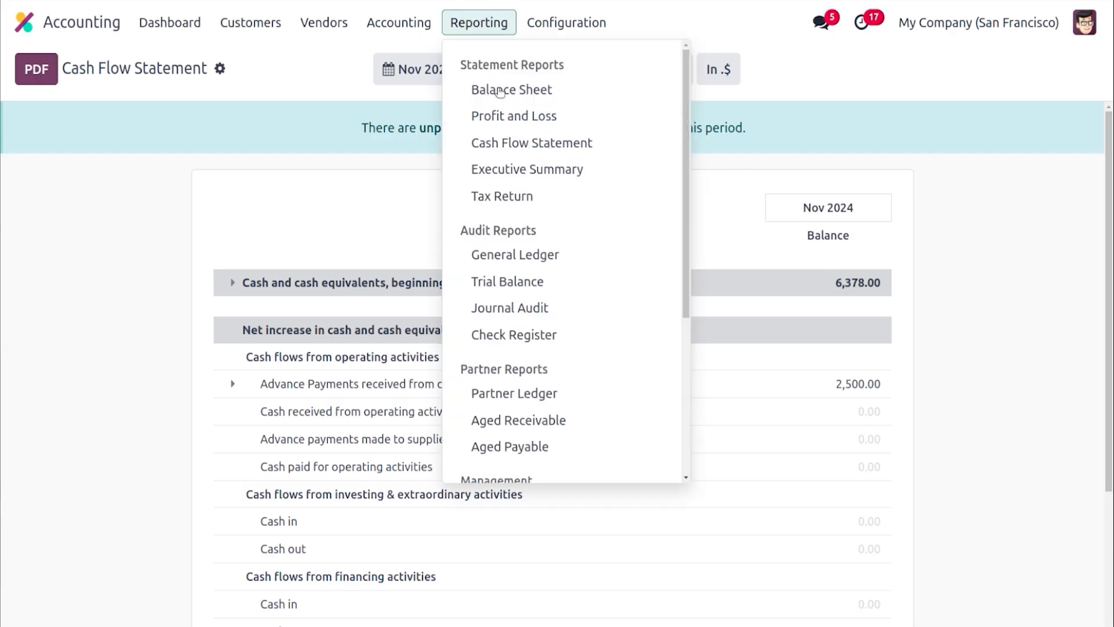
{"action": "left_click", "coordinate": [525, 169]}
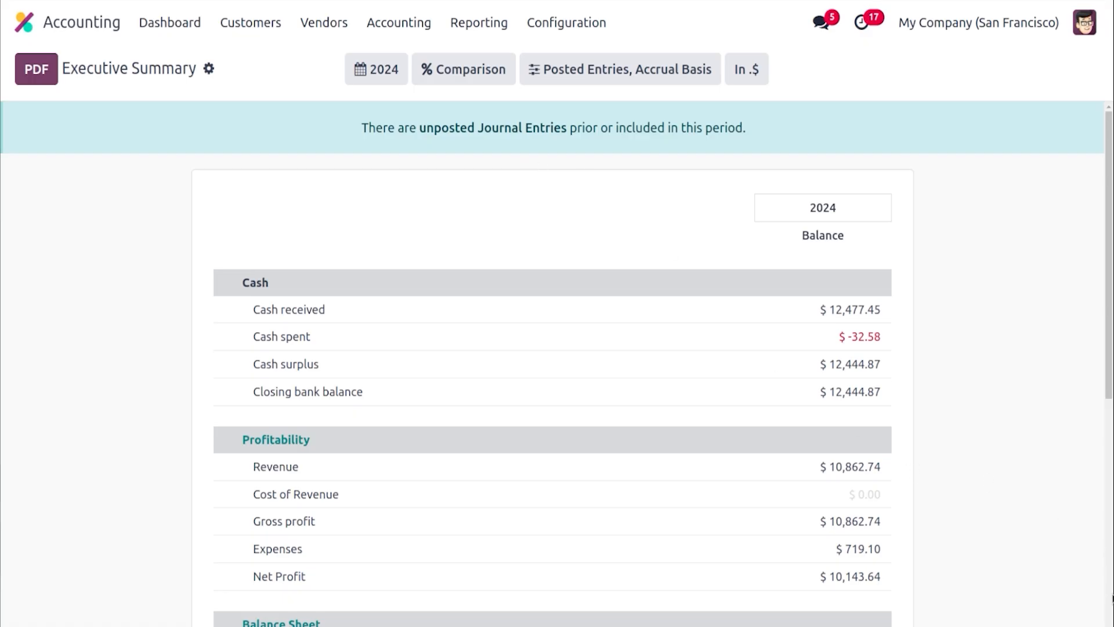
{"action": "scroll", "coordinate": [1113, 598], "scroll_direction": "down", "scroll_amount": 6}
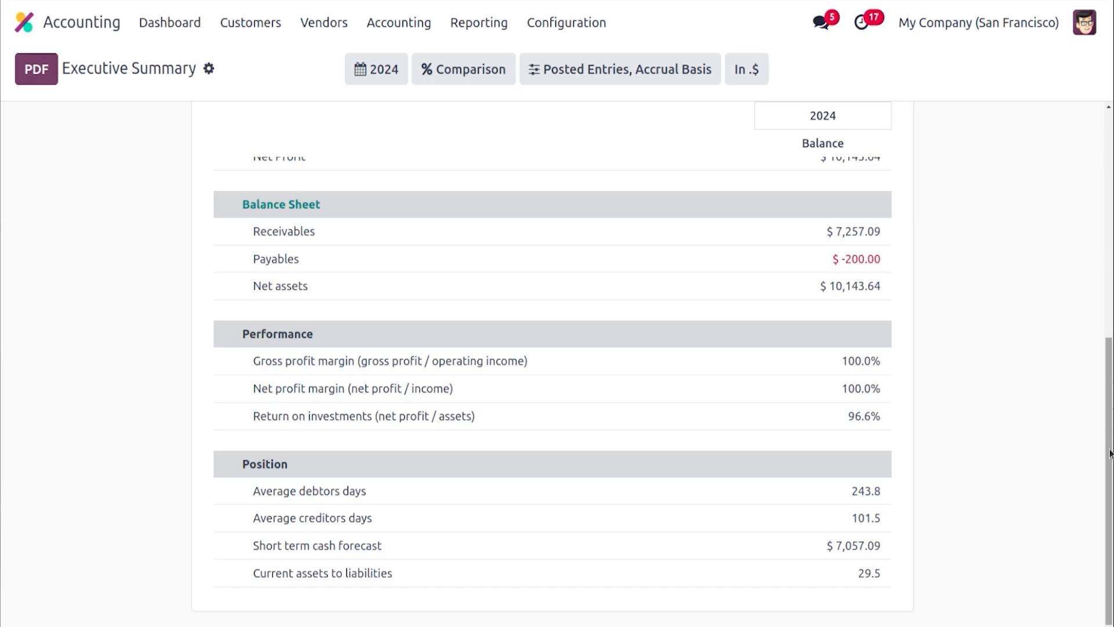
Open the Tax Return report and step its tax period back to October 2024
{"action": "left_click", "coordinate": [480, 23]}
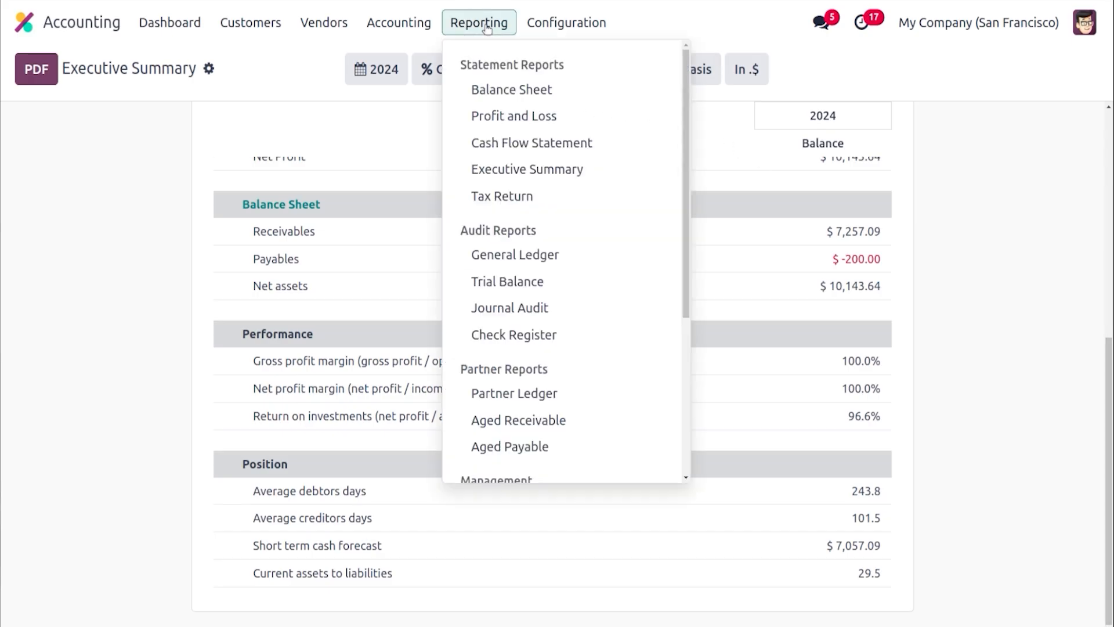
{"action": "left_click", "coordinate": [522, 196]}
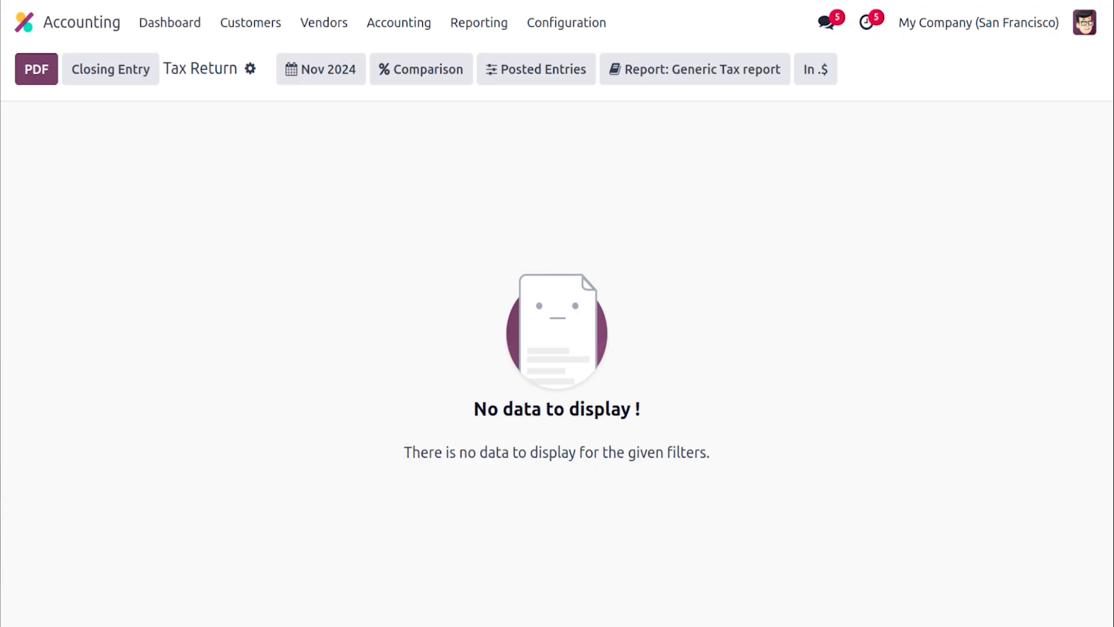
{"action": "left_click", "coordinate": [341, 83]}
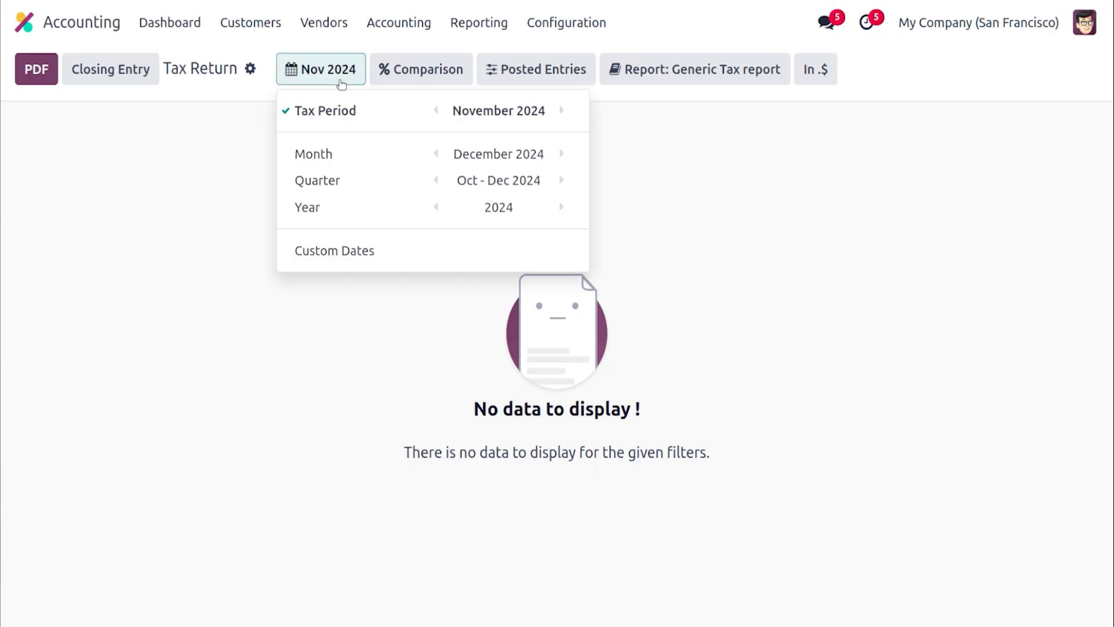
{"action": "left_click", "coordinate": [438, 114]}
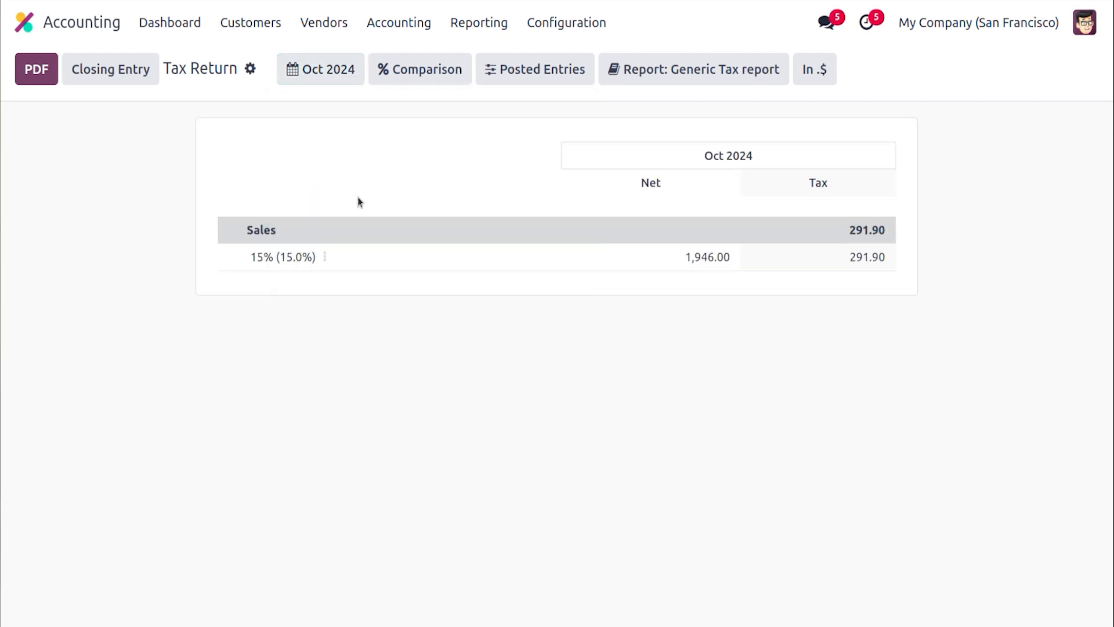
Create the October 2024 tax closing entry and post it
{"action": "left_click", "coordinate": [114, 79]}
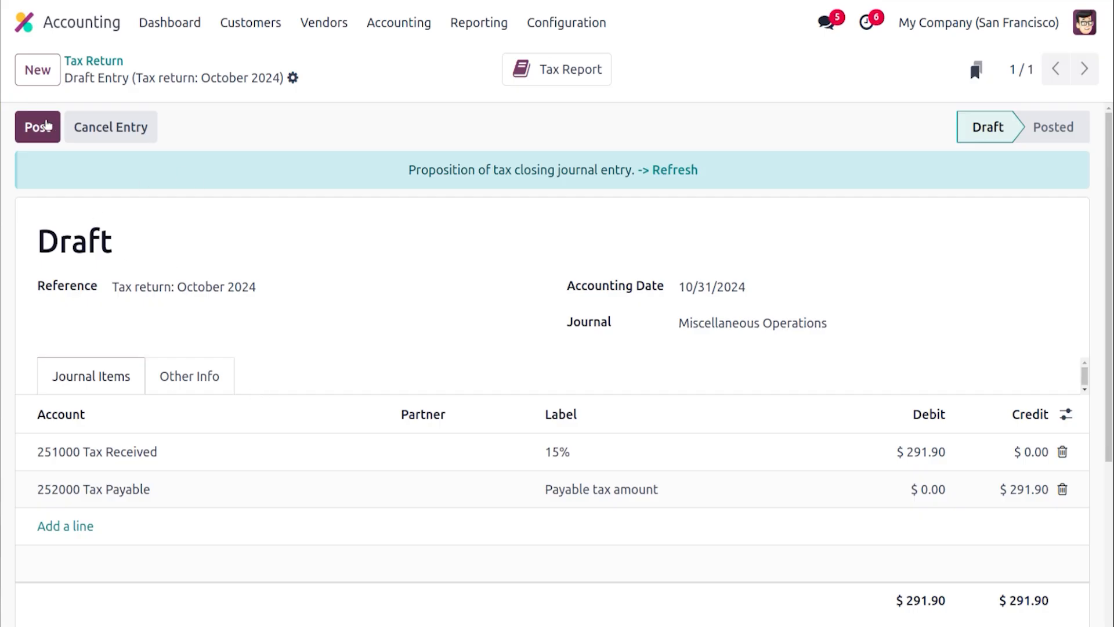
{"action": "left_click", "coordinate": [47, 126]}
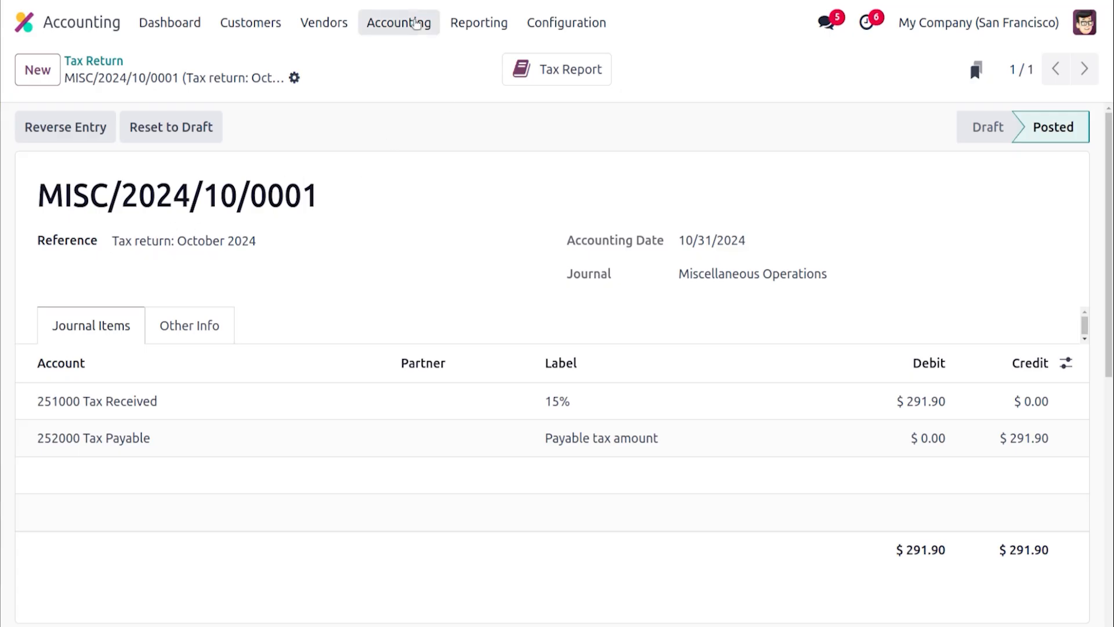
Open the journal entry lock dates and save them with the tax return locked through 10/31/2024
{"action": "left_click", "coordinate": [417, 23]}
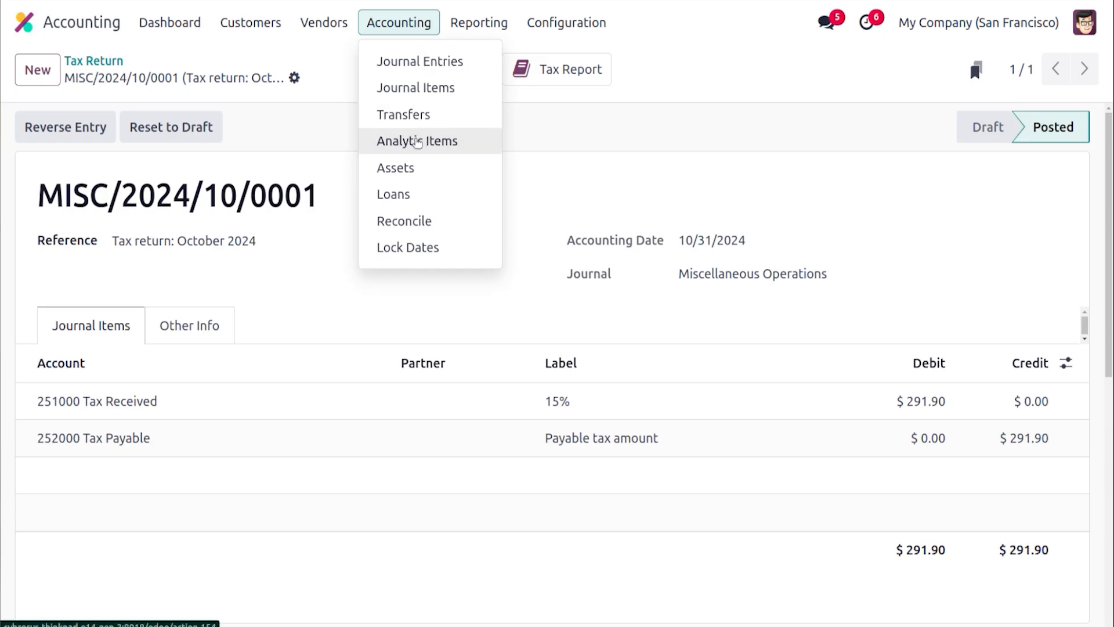
{"action": "left_click", "coordinate": [423, 248]}
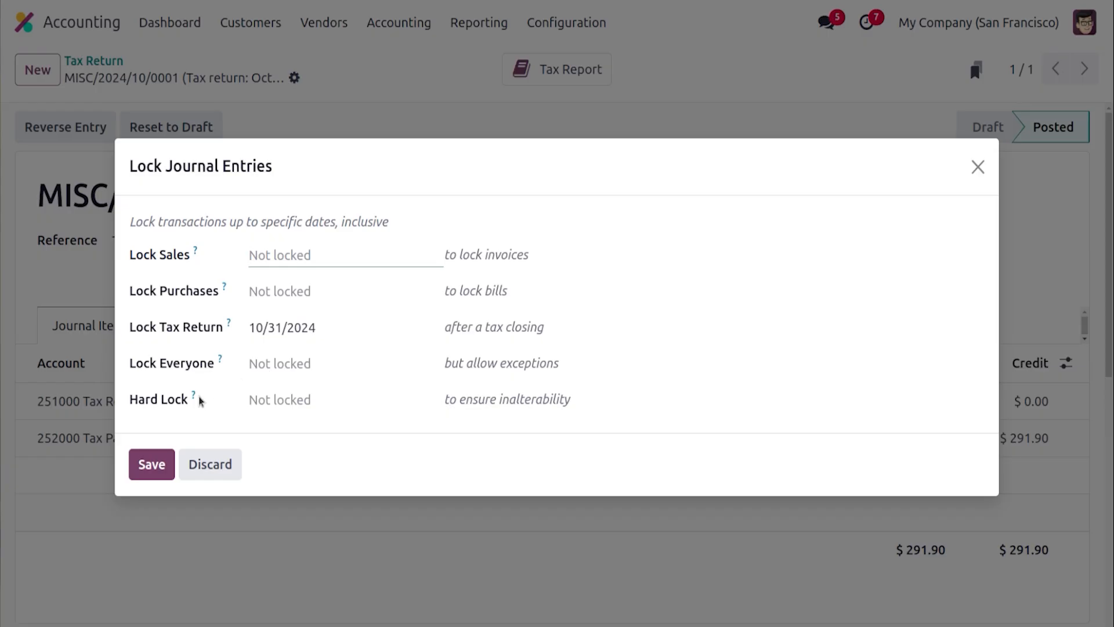
{"action": "mouse_move", "coordinate": [195, 399]}
{"action": "left_click", "coordinate": [155, 464]}
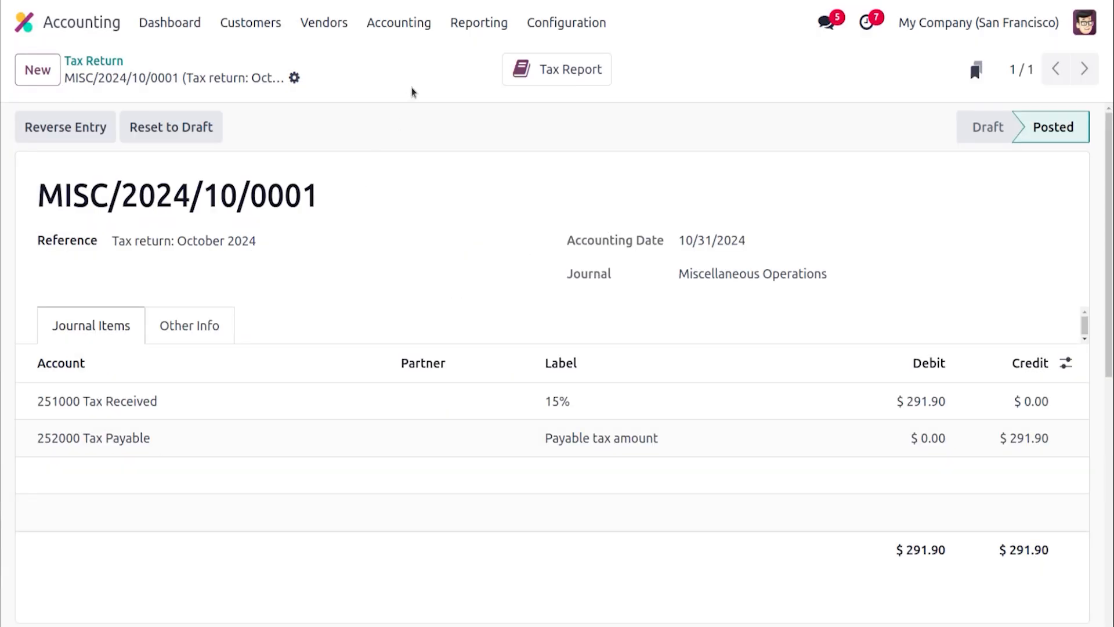
Browse the Reporting menu's audit, partner and management reports, then return to the accounting dashboard
{"action": "left_click", "coordinate": [484, 28]}
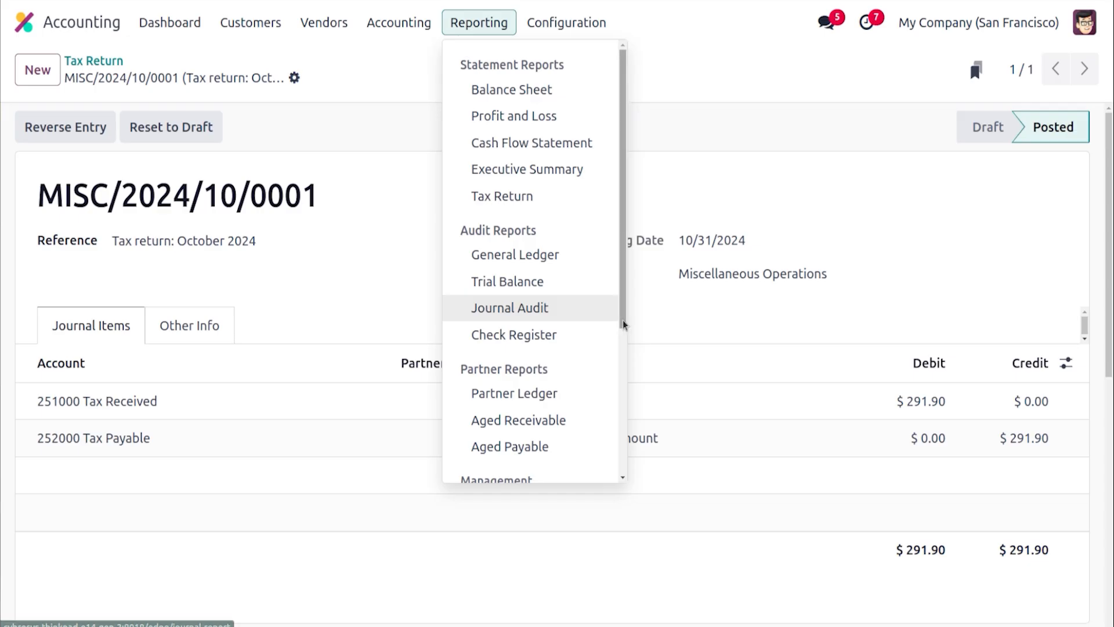
{"action": "left_click_drag", "start_coordinate": [622, 319], "coordinate": [627, 401]}
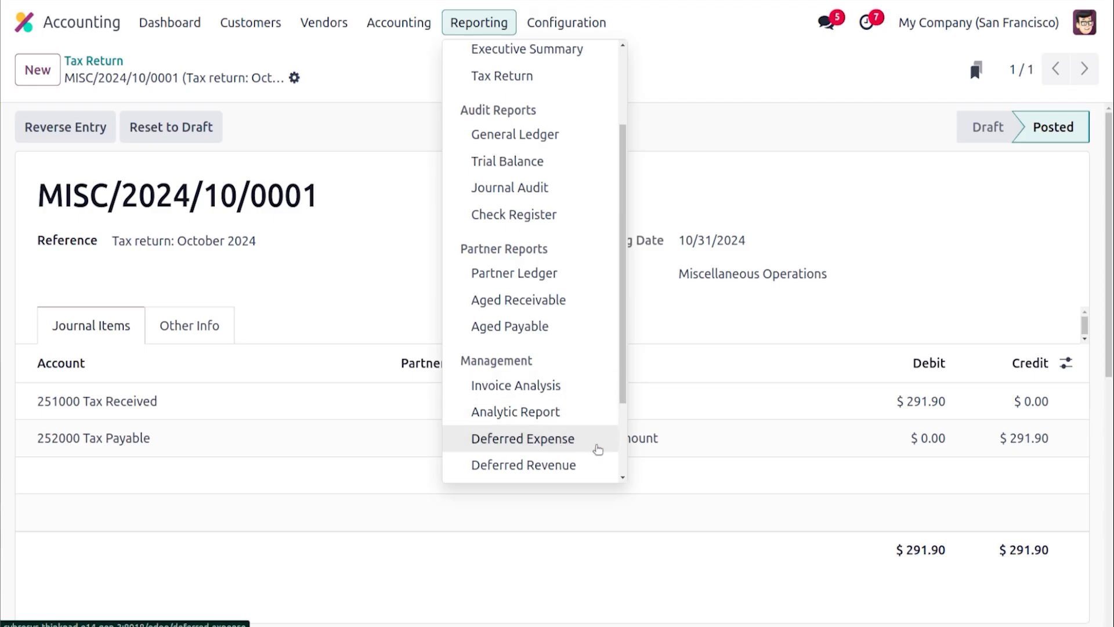
{"action": "left_click", "coordinate": [623, 477]}
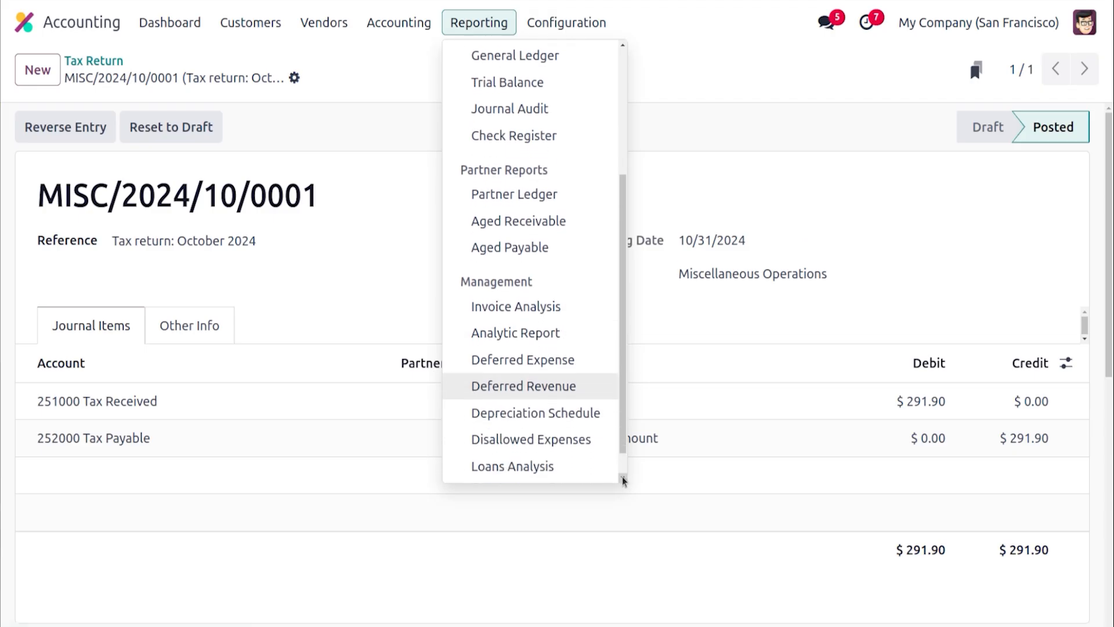
{"action": "scroll", "coordinate": [622, 476], "scroll_direction": "down", "scroll_amount": 3}
{"action": "left_click", "coordinate": [396, 90]}
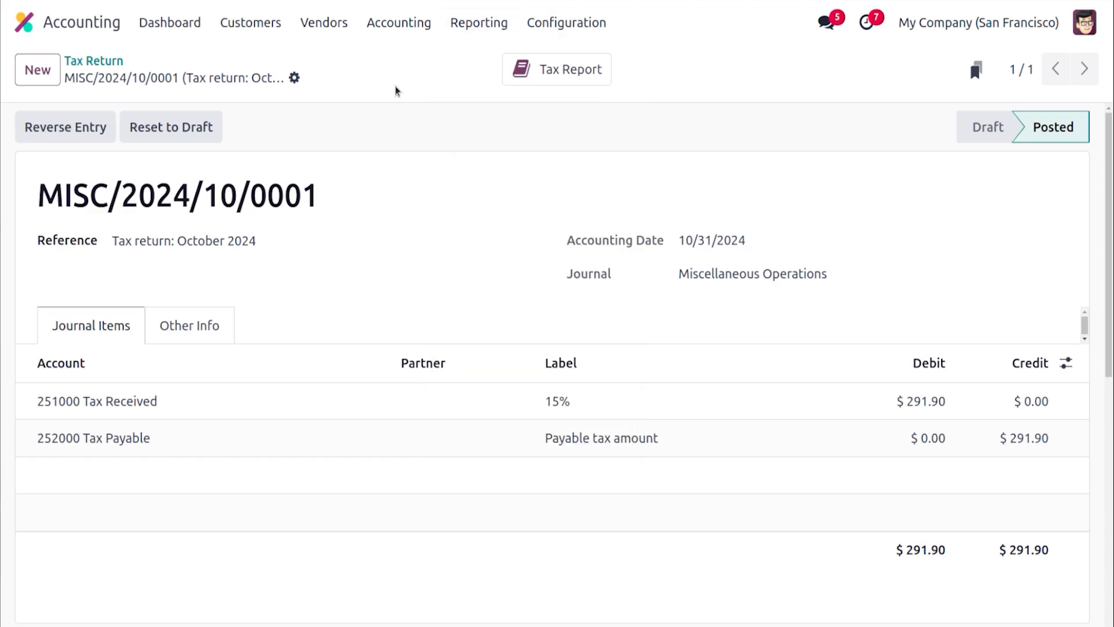
{"action": "left_click", "coordinate": [167, 23]}
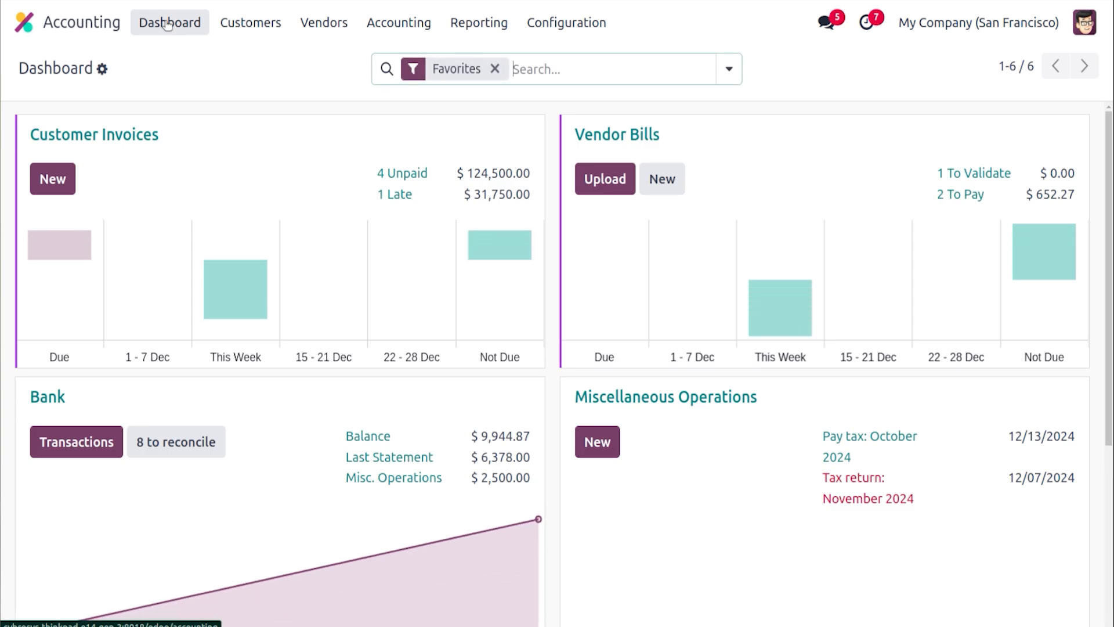